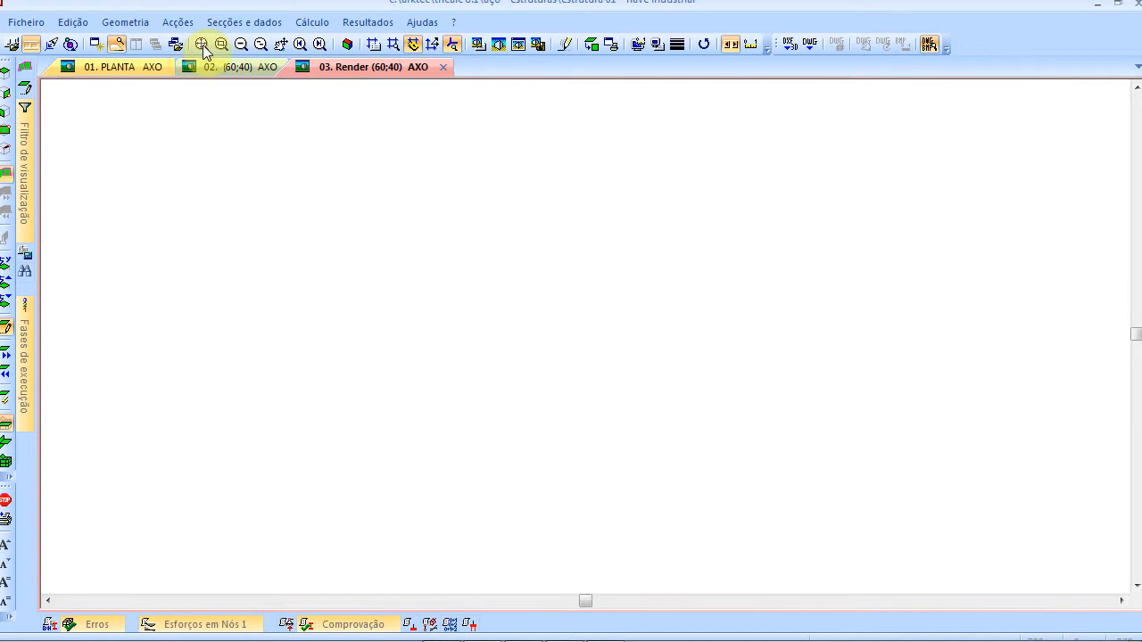
Display the whole industrial hall render and examine the roof-corner connections up close from a lower viewing angle
{"action": "left_click", "coordinate": [203, 72]}
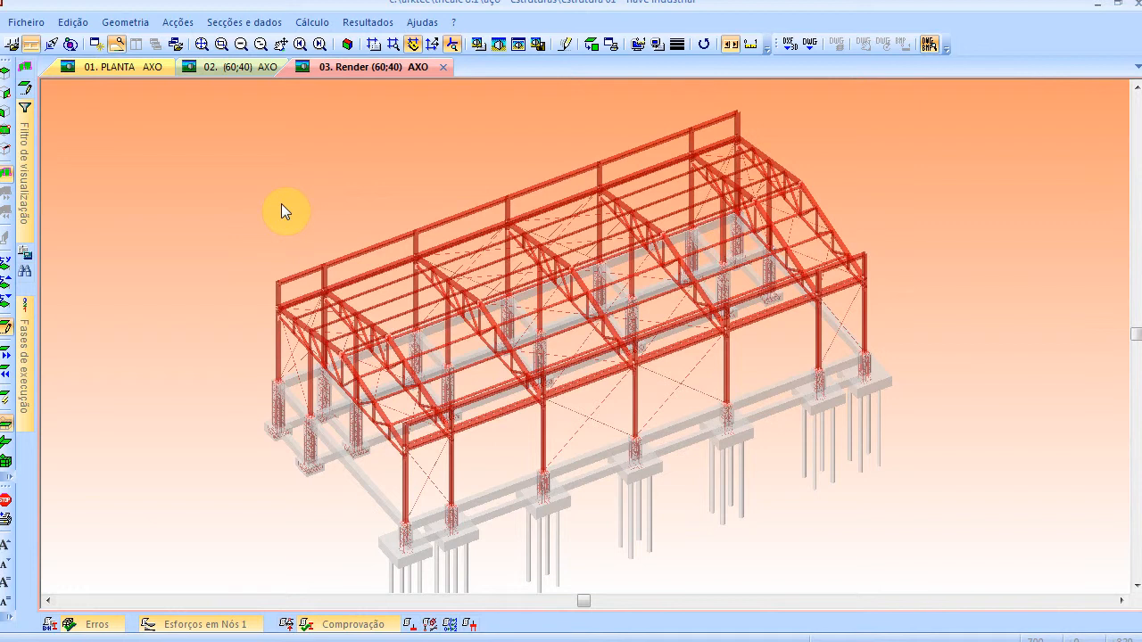
{"action": "left_click", "coordinate": [222, 44]}
{"action": "left_click_drag", "start_coordinate": [255, 282], "coordinate": [318, 340]}
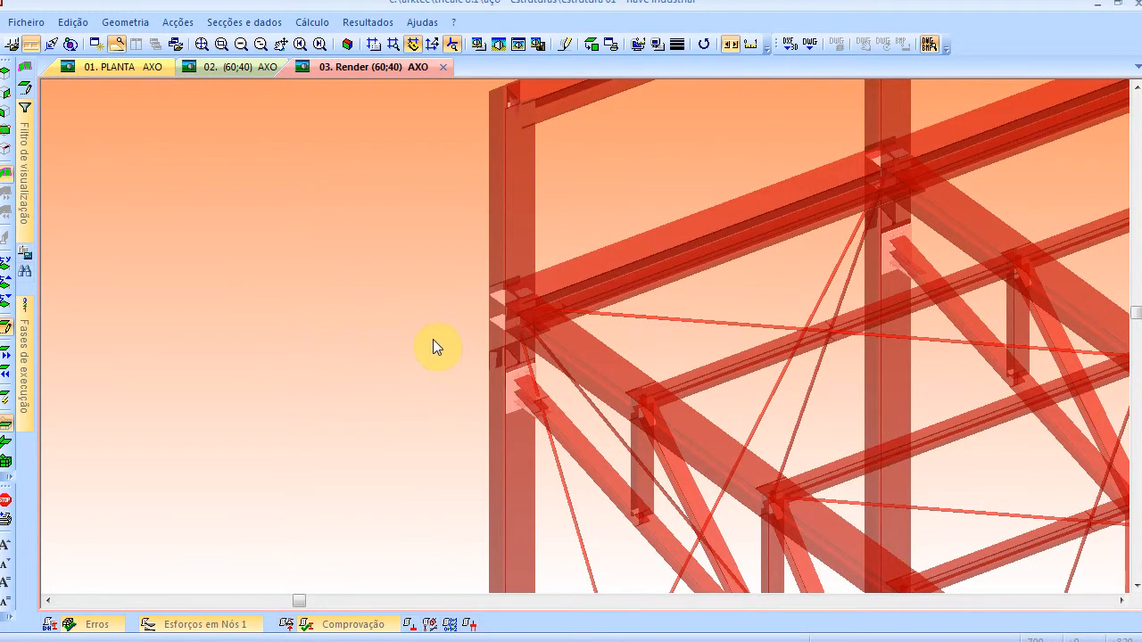
{"action": "scroll", "coordinate": [432, 339], "scroll_direction": "down", "scroll_amount": 4}
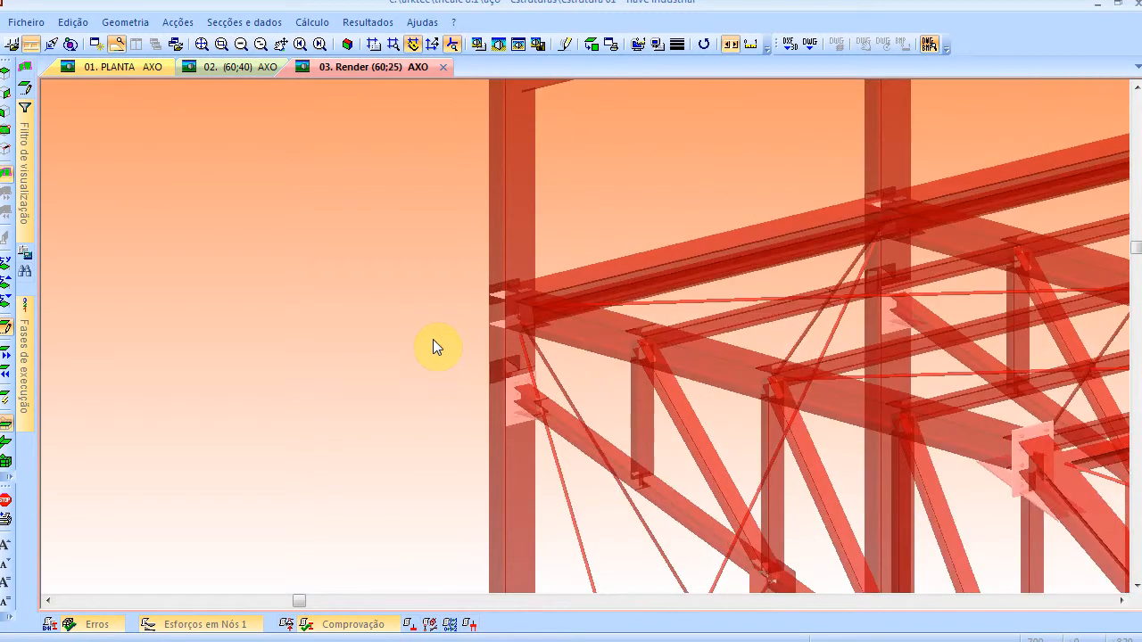
{"action": "scroll", "coordinate": [433, 335], "scroll_direction": "down", "scroll_amount": 1}
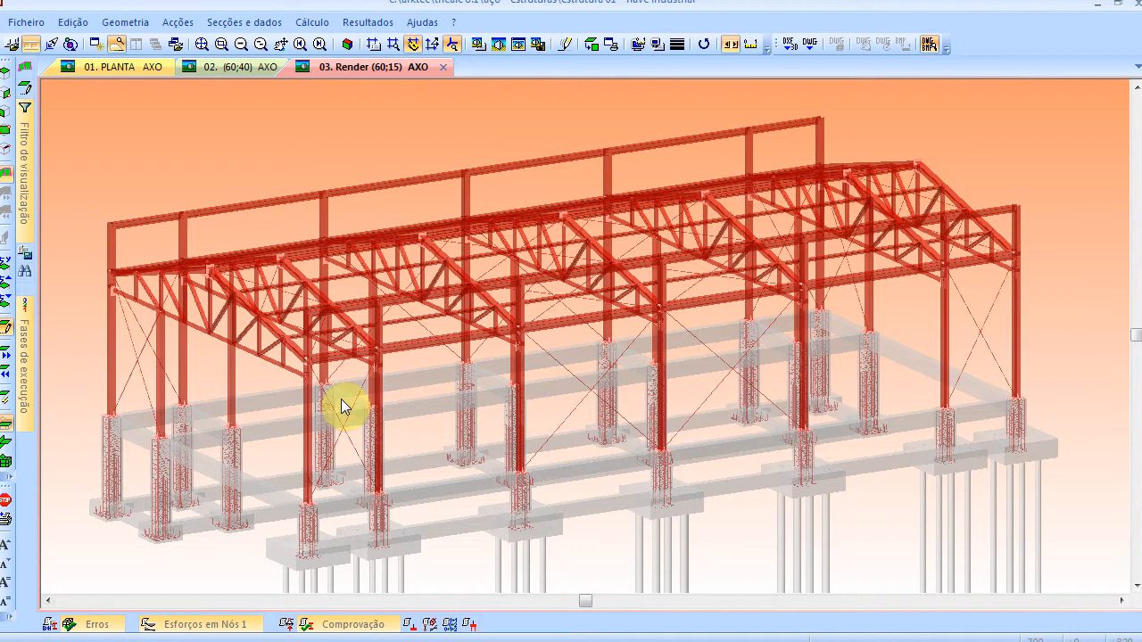
{"action": "left_click", "coordinate": [312, 23]}
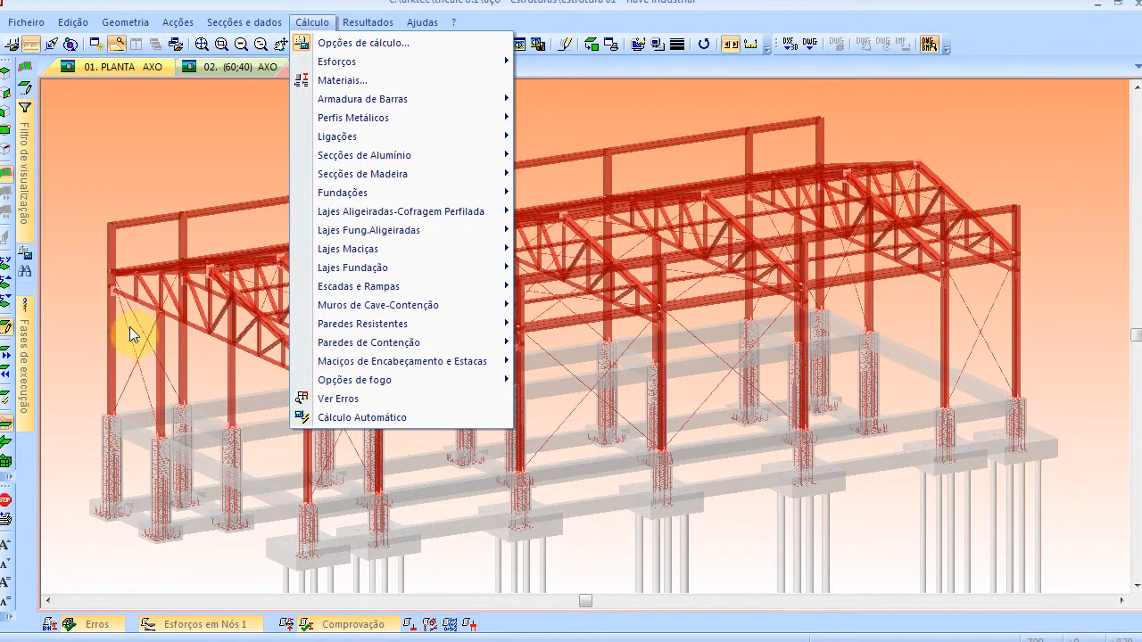
{"action": "left_click", "coordinate": [102, 292]}
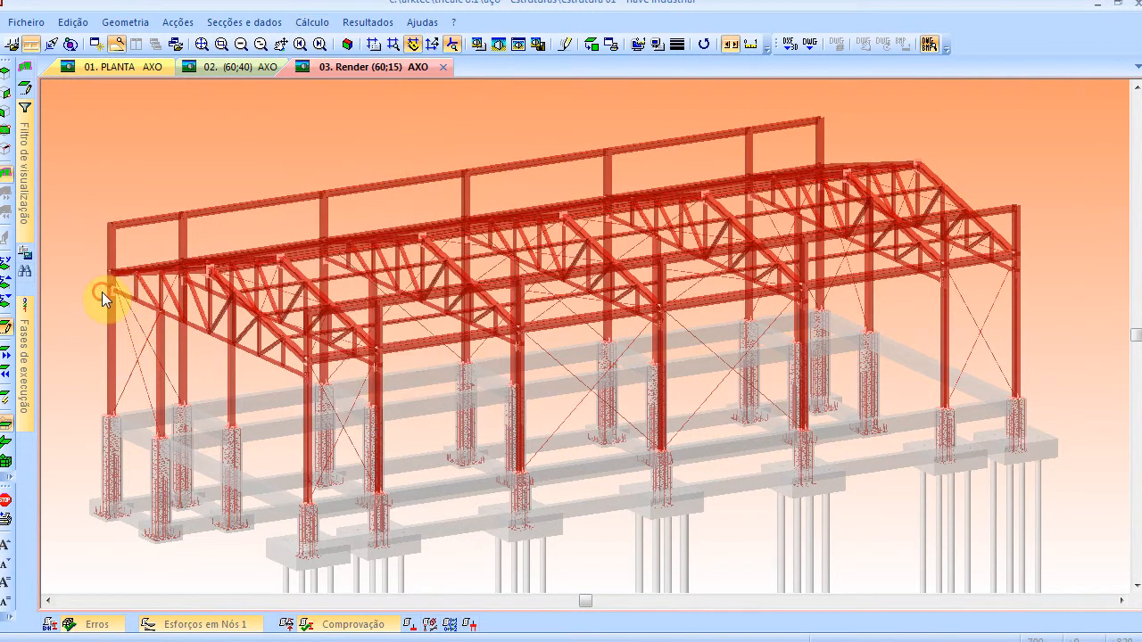
Examine the bolted plate connection between the end column and the truss's lower chord up close from several angles
{"action": "left_click", "coordinate": [219, 44]}
{"action": "left_click_drag", "start_coordinate": [97, 262], "coordinate": [165, 326]}
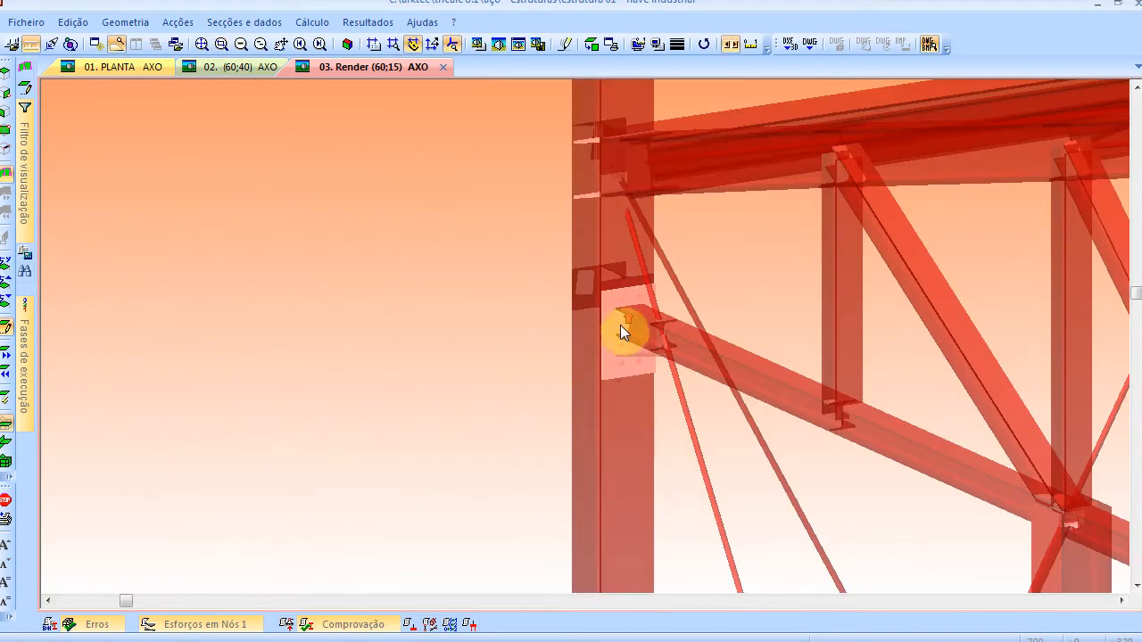
{"action": "scroll", "coordinate": [619, 324], "scroll_direction": "up", "scroll_amount": 5}
{"action": "key", "text": "Up"}
{"action": "key", "text": "Up"}
{"action": "key", "text": "Up"}
{"action": "key", "text": "Up"}
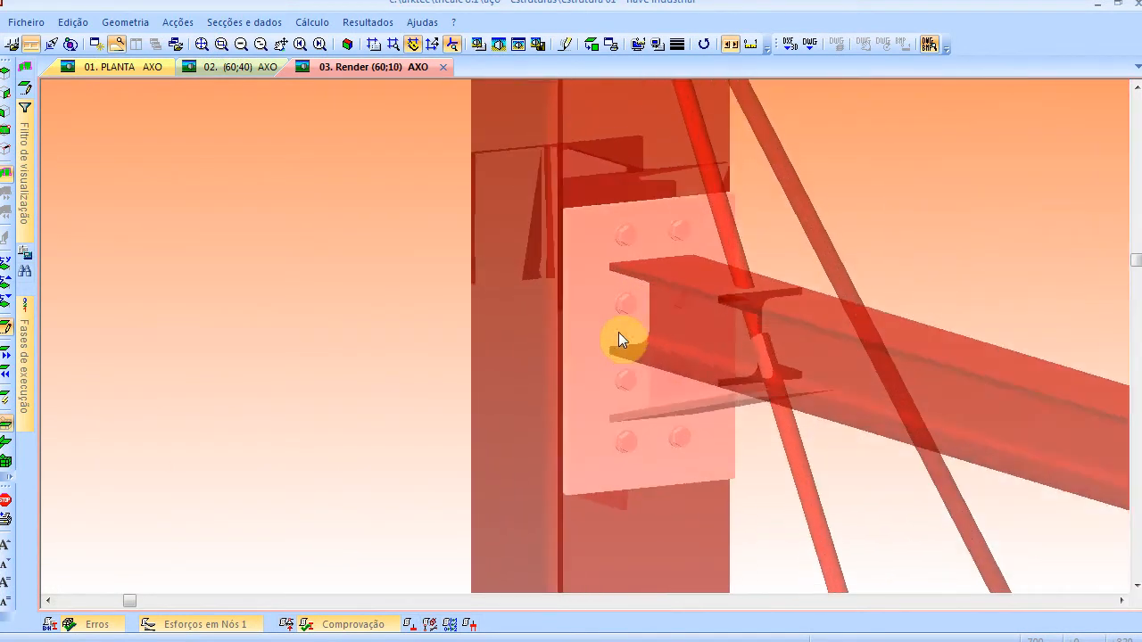
{"action": "key", "text": "Right"}
{"action": "key", "text": "Right"}
{"action": "key", "text": "Right"}
{"action": "key", "text": "Right"}
{"action": "key", "text": "Right"}
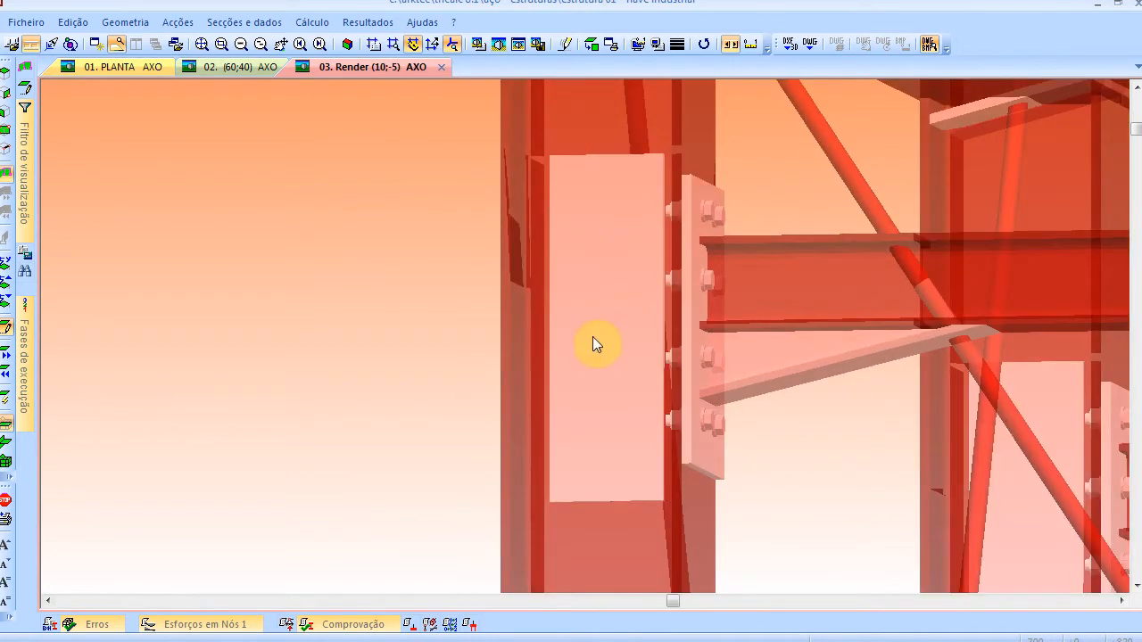
Examine a steel column's base plate and foundation reinforcement up close, then return to the whole structure
{"action": "left_click", "coordinate": [205, 45]}
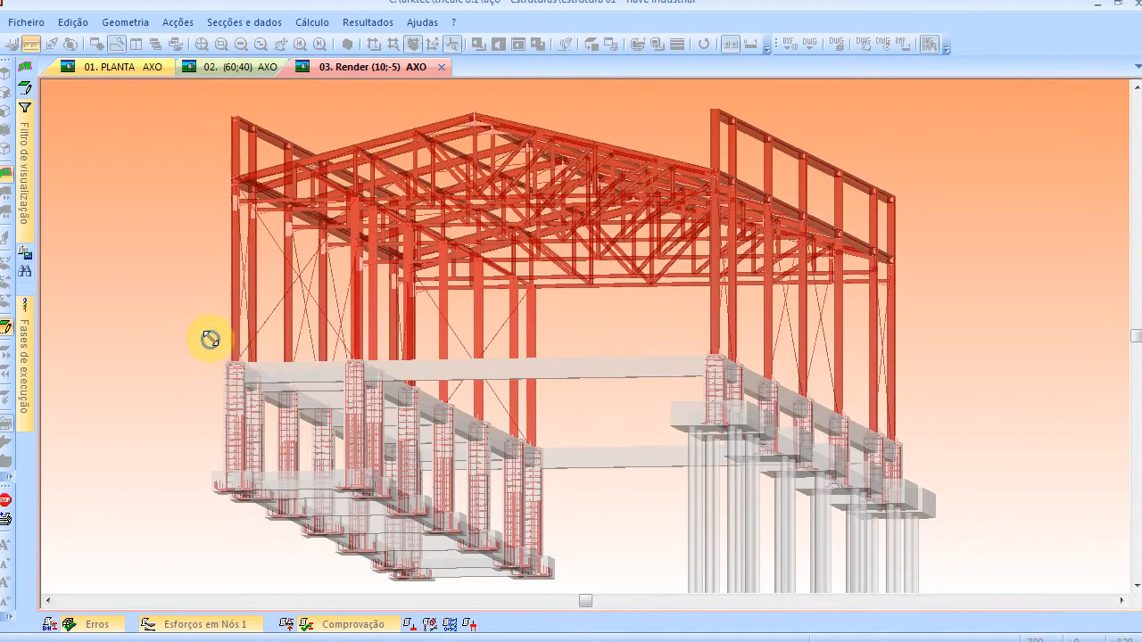
{"action": "left_click_drag", "start_coordinate": [211, 339], "coordinate": [290, 385]}
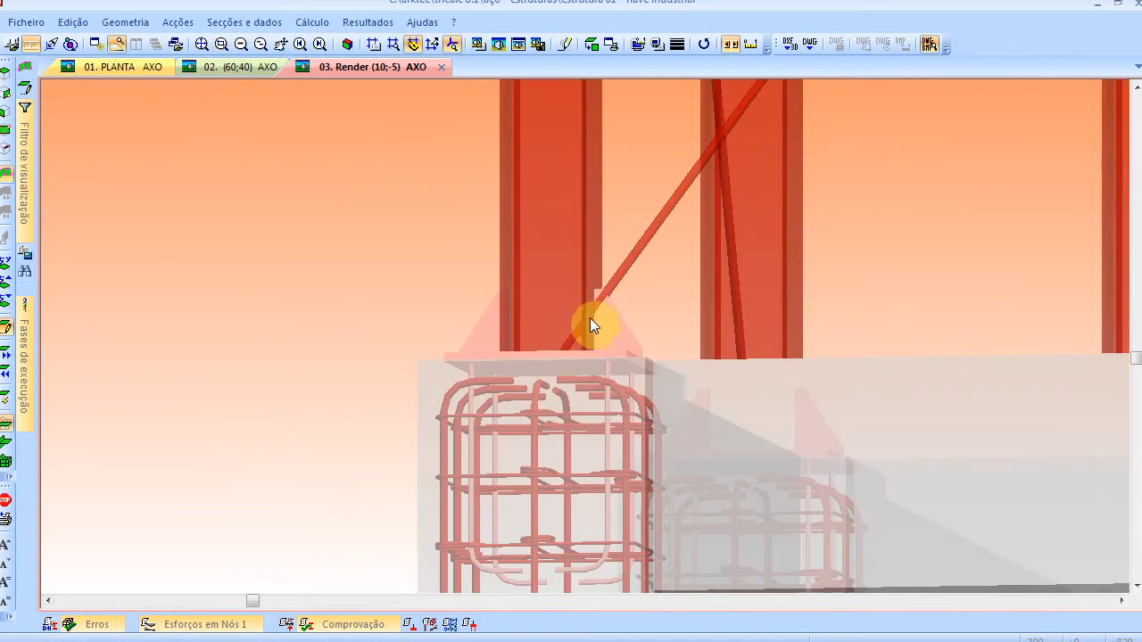
{"action": "left_click", "coordinate": [201, 44]}
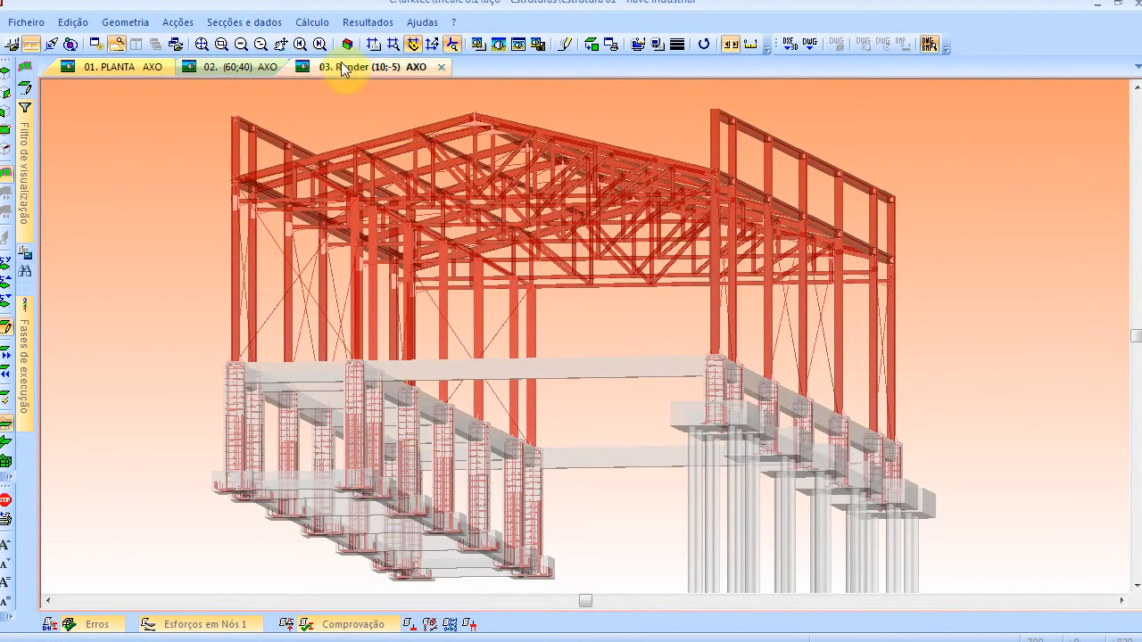
{"action": "left_click", "coordinate": [347, 43]}
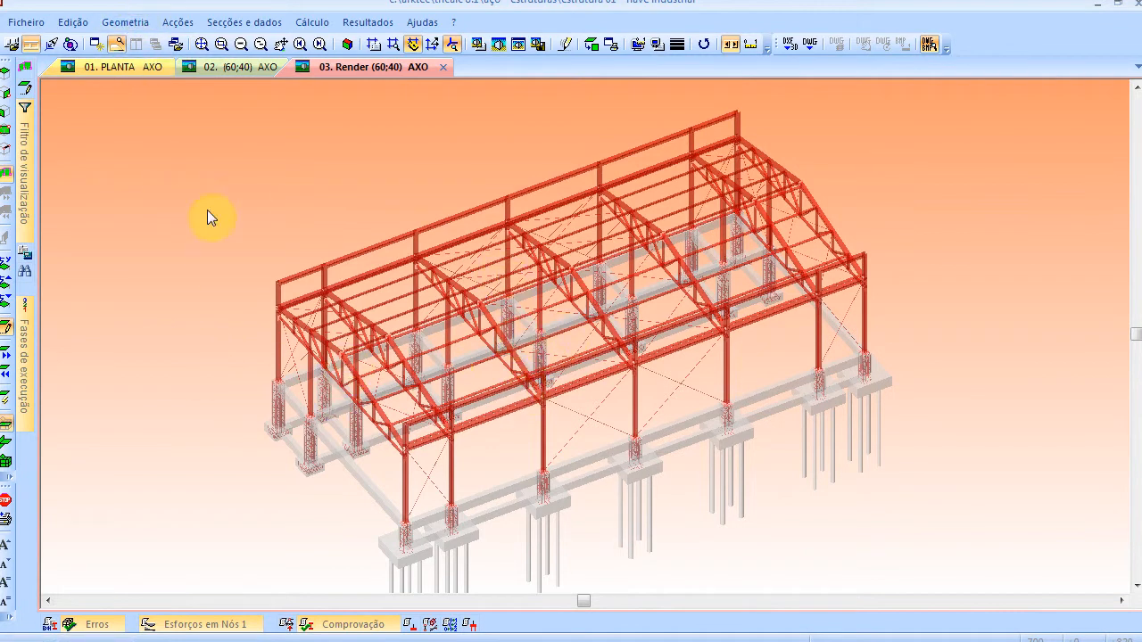
Review the roof types offered for generating an industrial hall (Nave), and leave without creating one
{"action": "left_click", "coordinate": [143, 23]}
{"action": "left_click", "coordinate": [143, 78]}
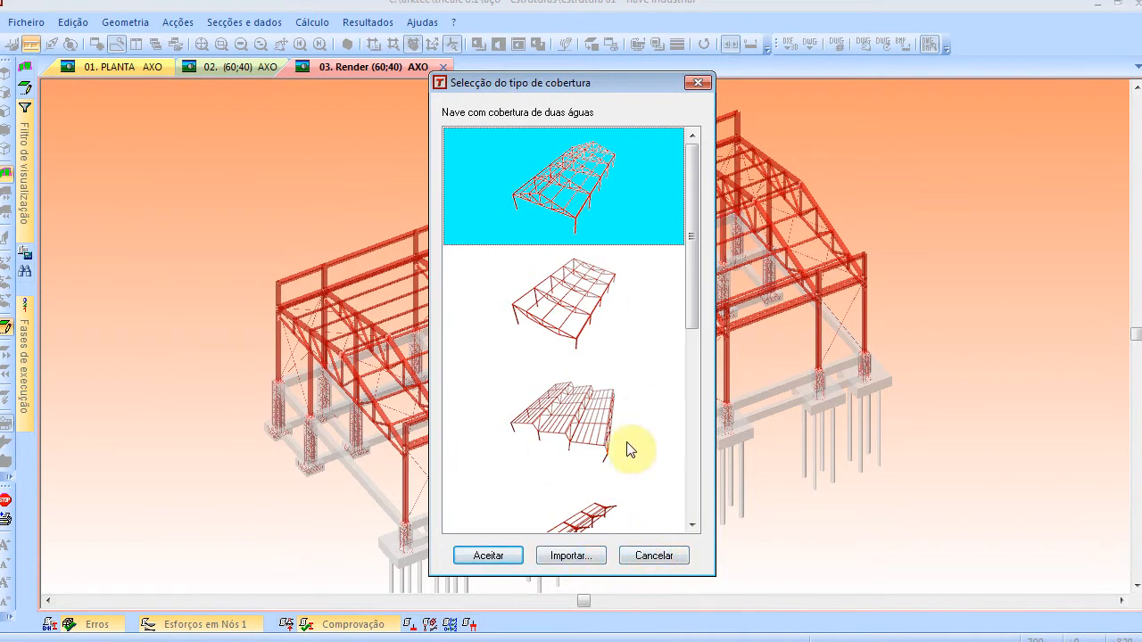
{"action": "left_click", "coordinate": [651, 555]}
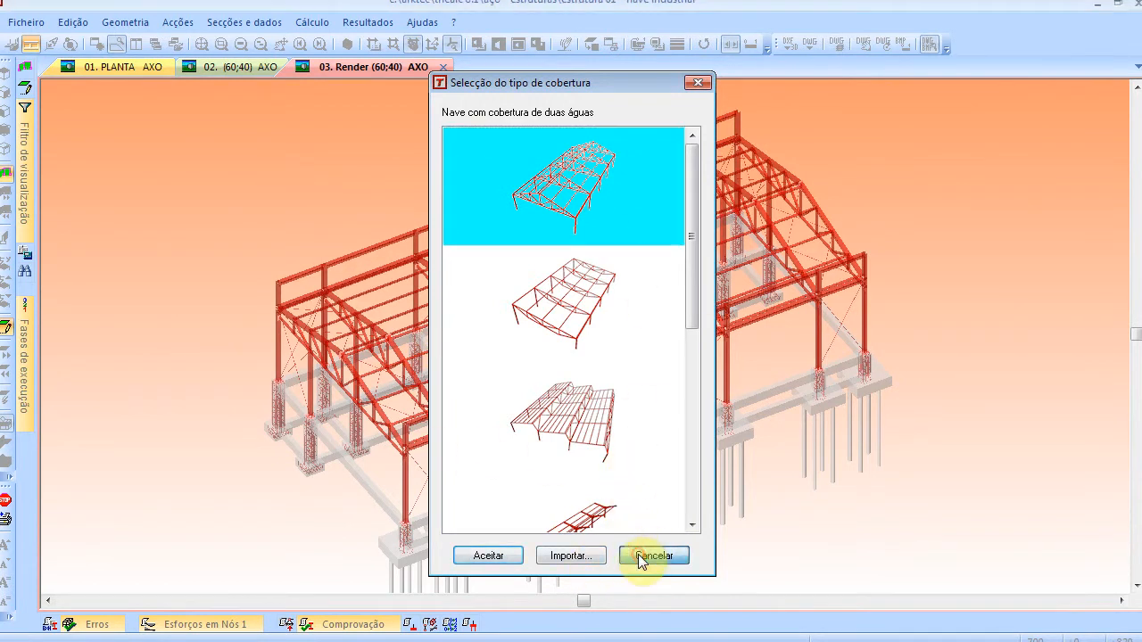
{"action": "left_click", "coordinate": [126, 23]}
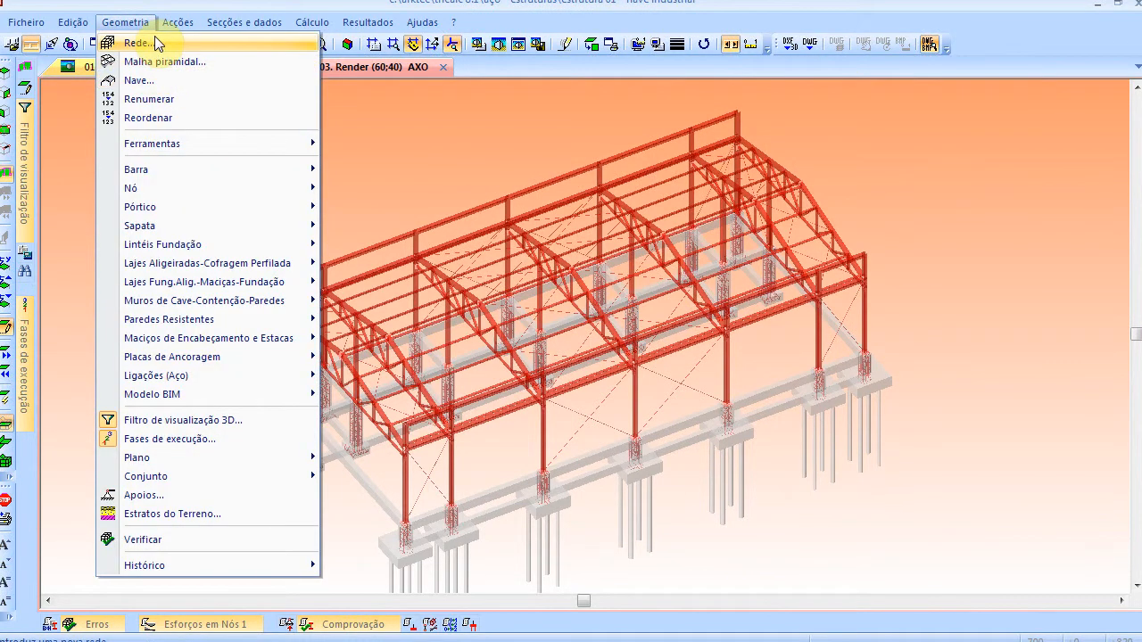
{"action": "left_click", "coordinate": [154, 42]}
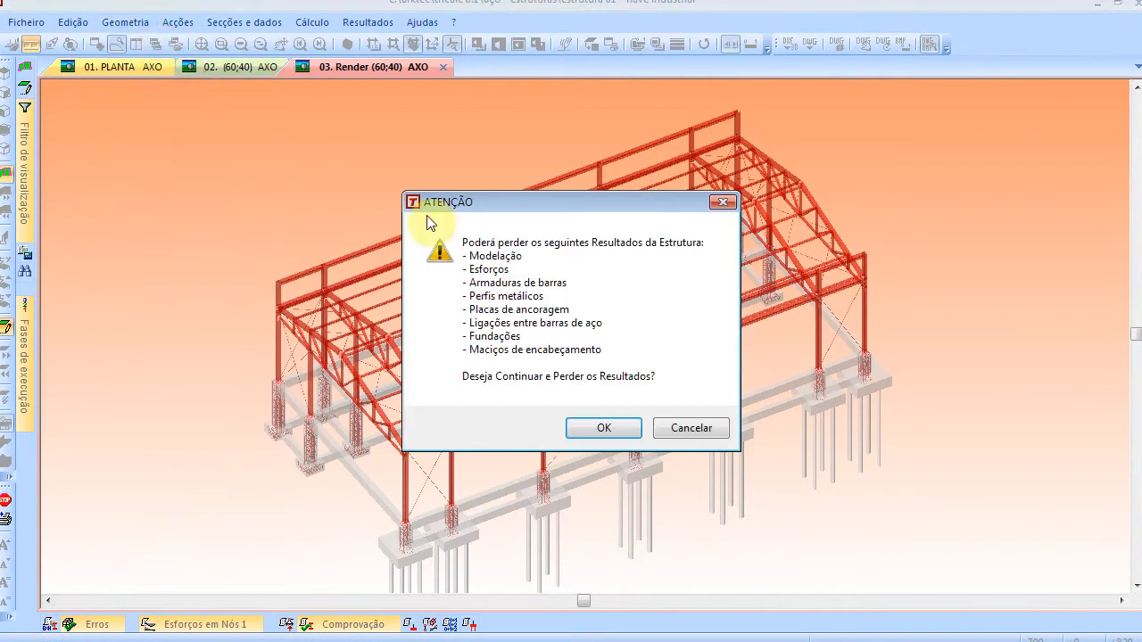
{"action": "left_click", "coordinate": [674, 428]}
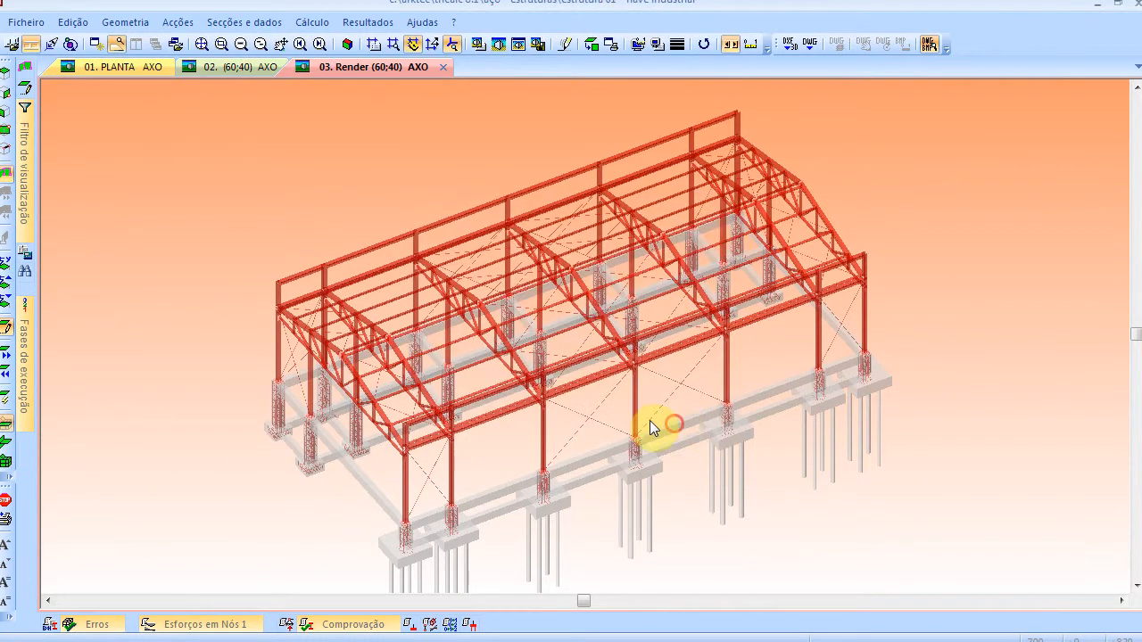
{"action": "left_click", "coordinate": [124, 22]}
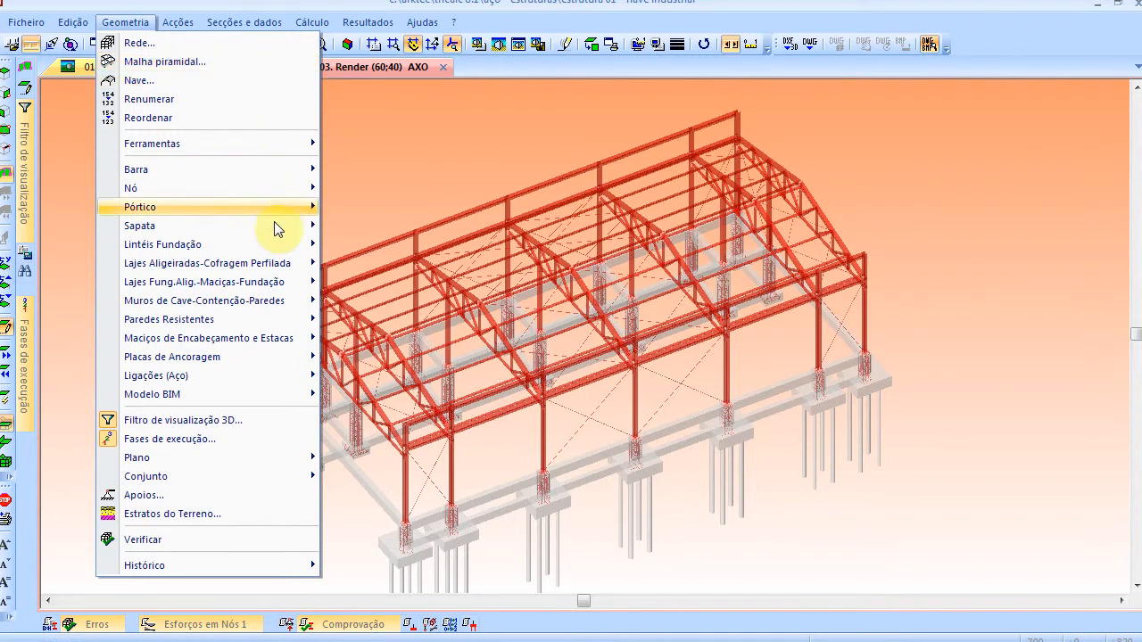
{"action": "left_click", "coordinate": [80, 158]}
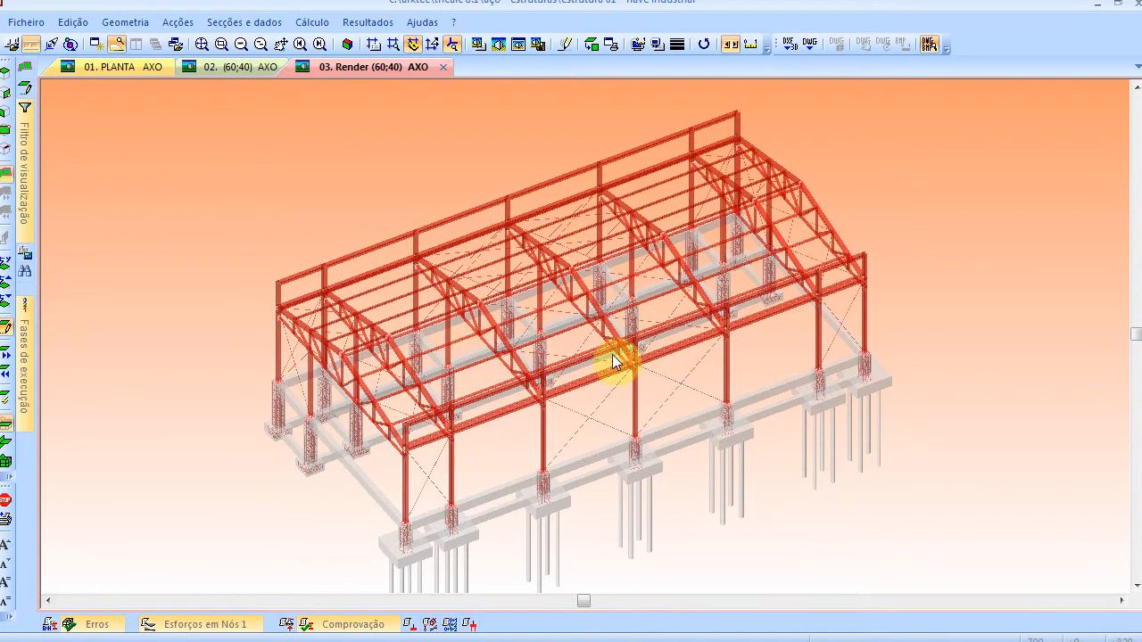
Review the import options for external files, including the BIM model import
{"action": "left_click", "coordinate": [26, 21]}
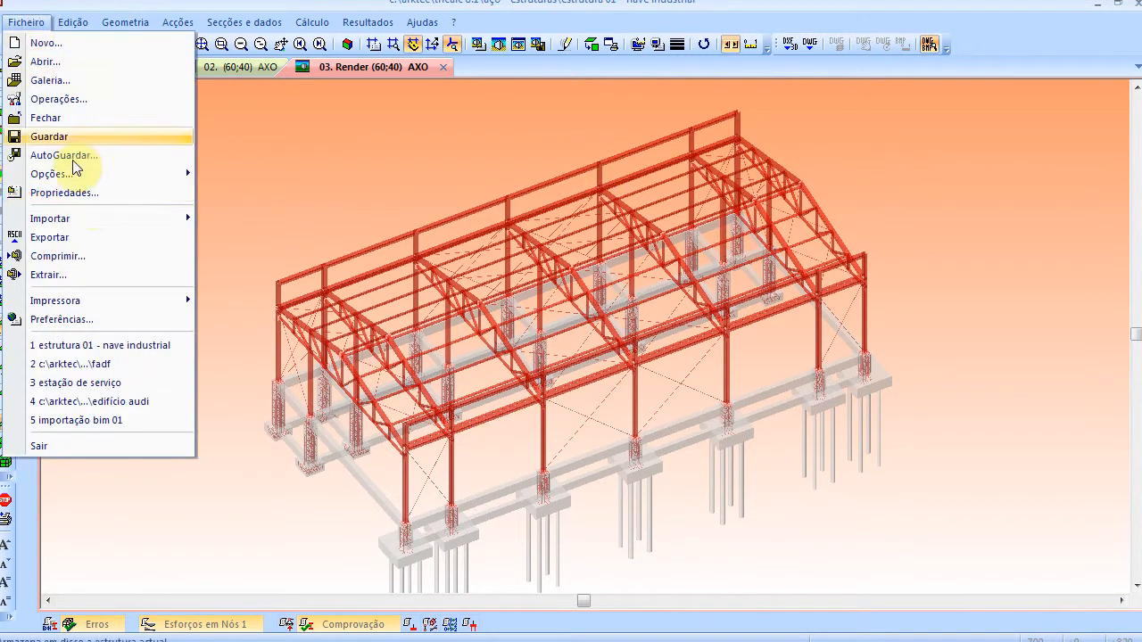
{"action": "mouse_move", "coordinate": [94, 229]}
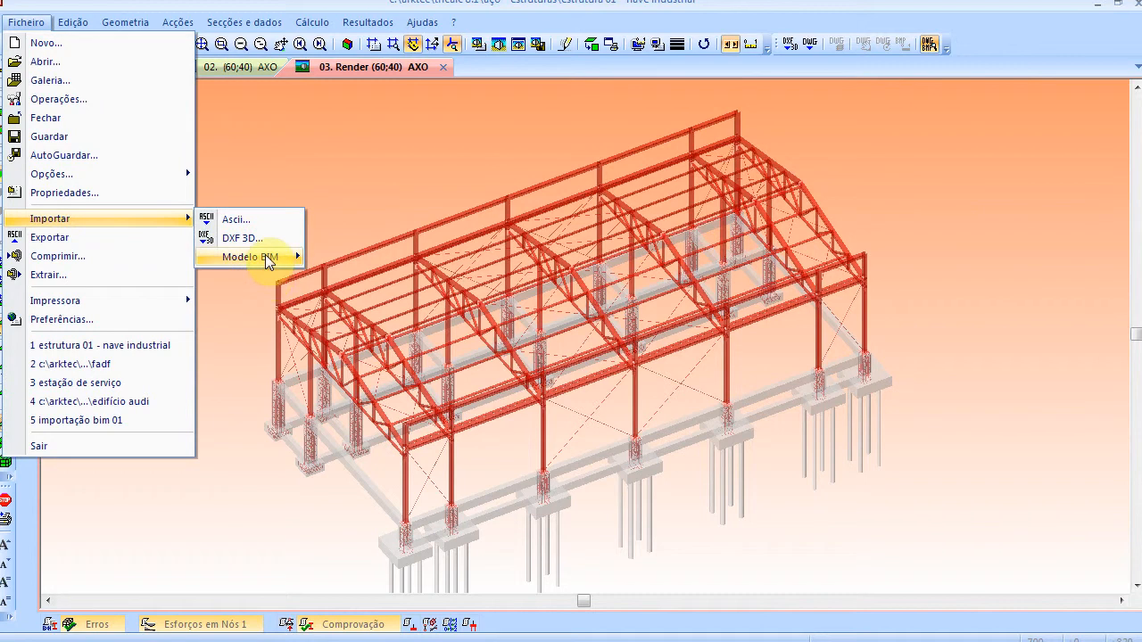
{"action": "mouse_move", "coordinate": [268, 260]}
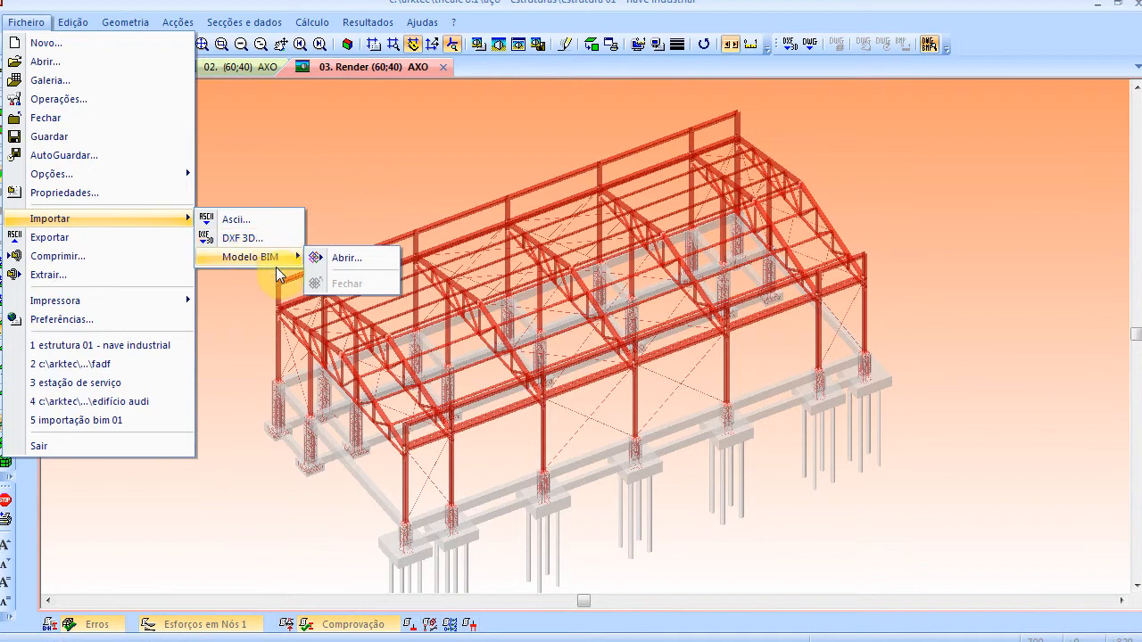
{"action": "left_click", "coordinate": [535, 151]}
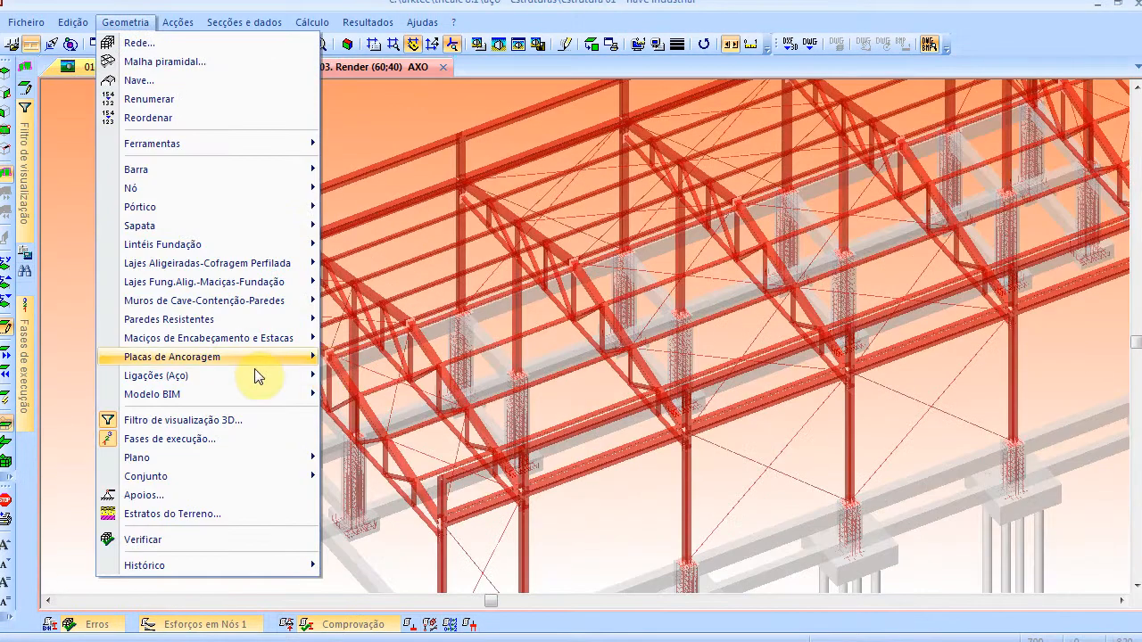
Review the BIM model geometry commands and return to a view of the whole structure
{"action": "mouse_move", "coordinate": [237, 396]}
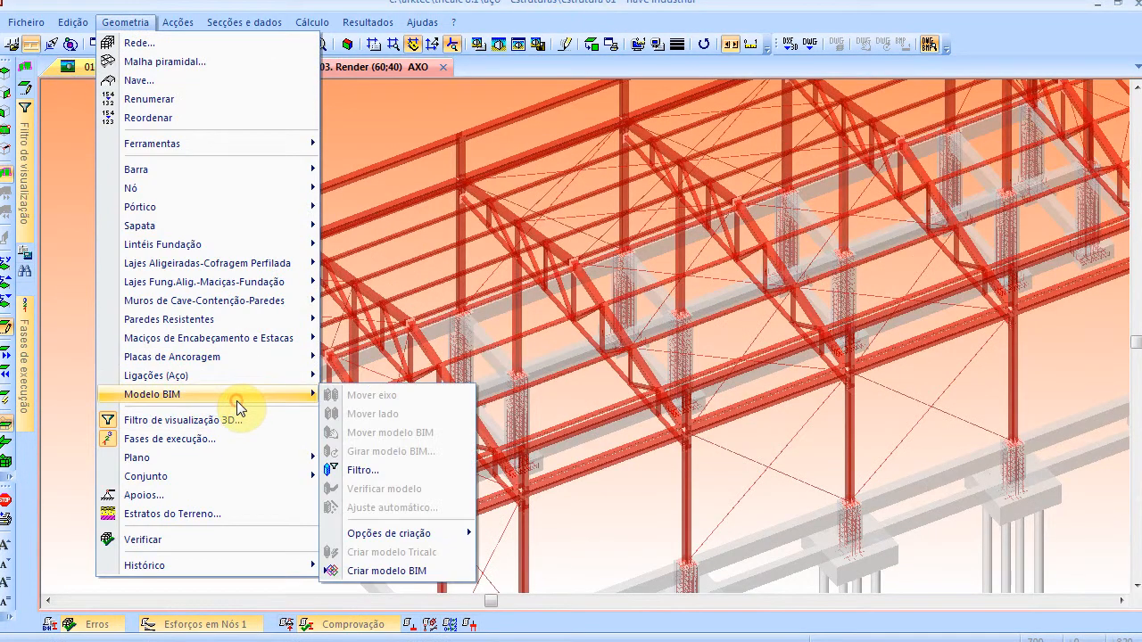
{"action": "left_click", "coordinate": [403, 571]}
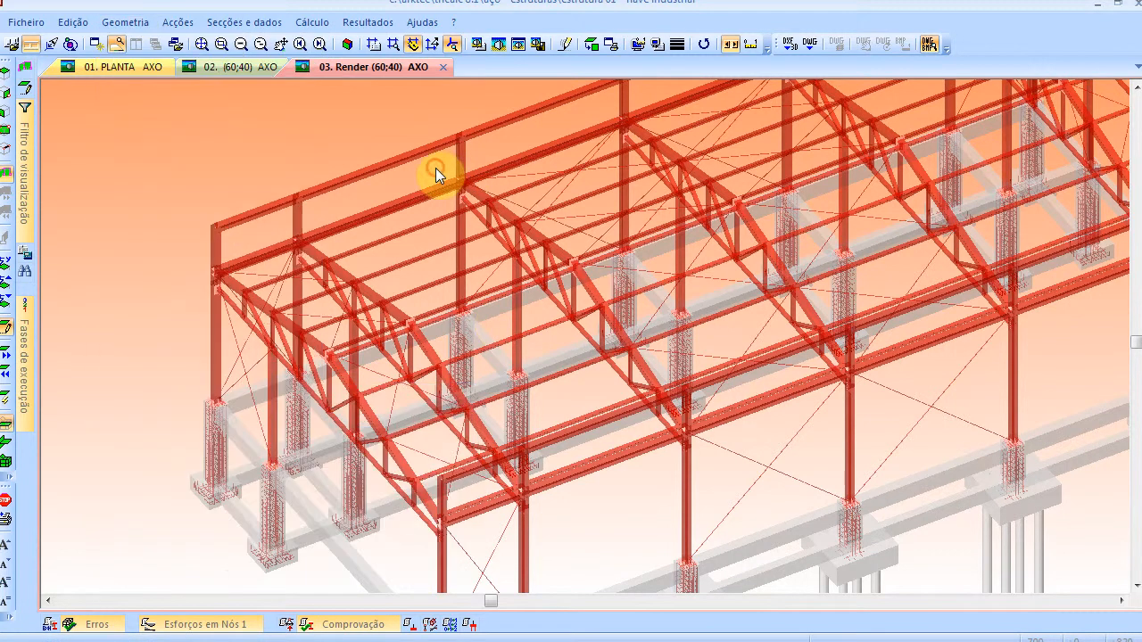
{"action": "left_click", "coordinate": [202, 45]}
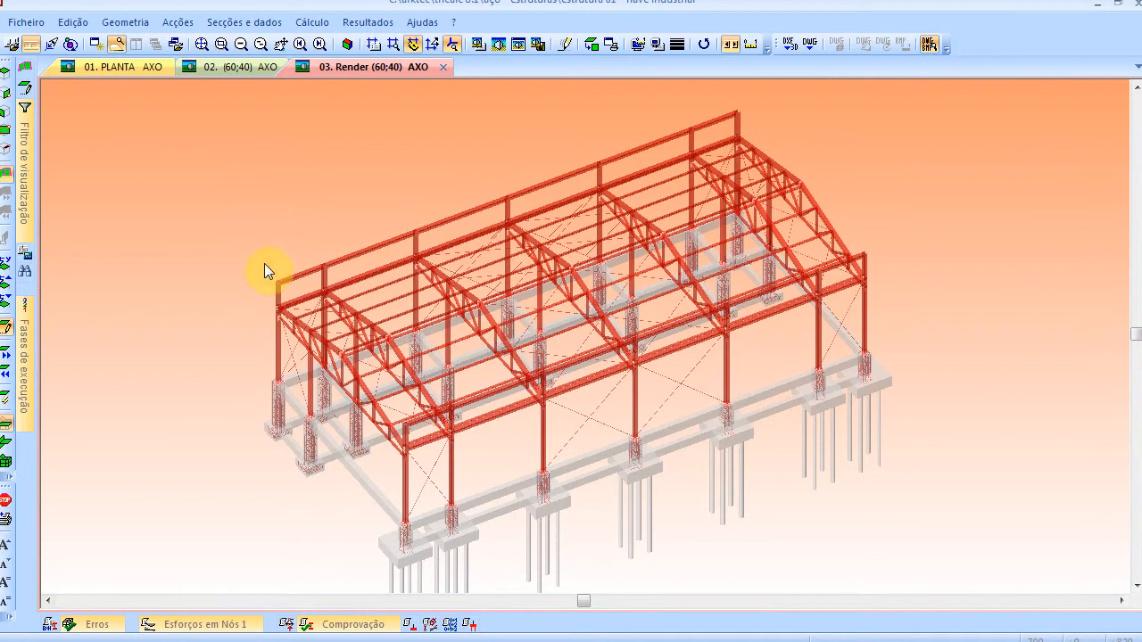
Review the action types available for bars, planes and nodes, including temperature, soil/fluids and settlement, and leave without defining any
{"action": "left_click", "coordinate": [177, 21]}
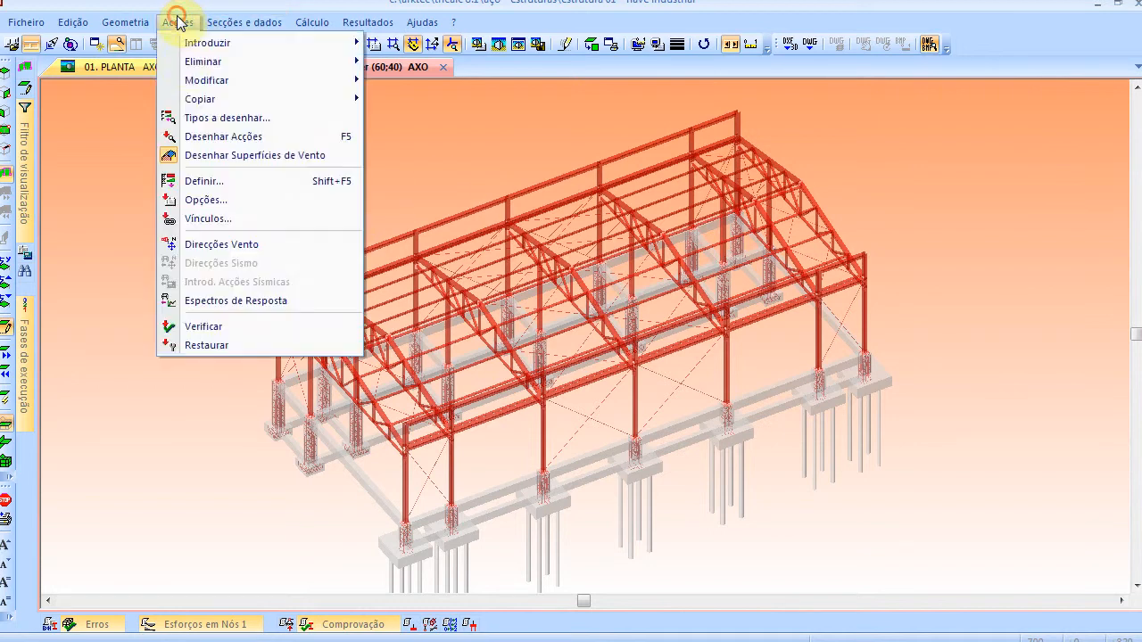
{"action": "left_click", "coordinate": [216, 186]}
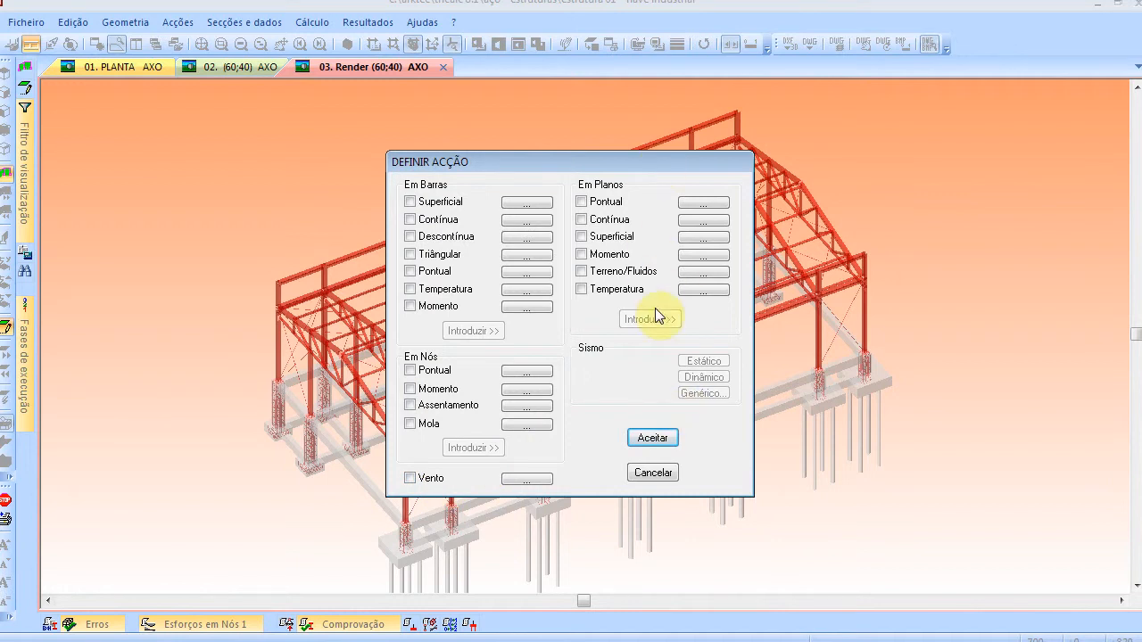
{"action": "left_click", "coordinate": [413, 293]}
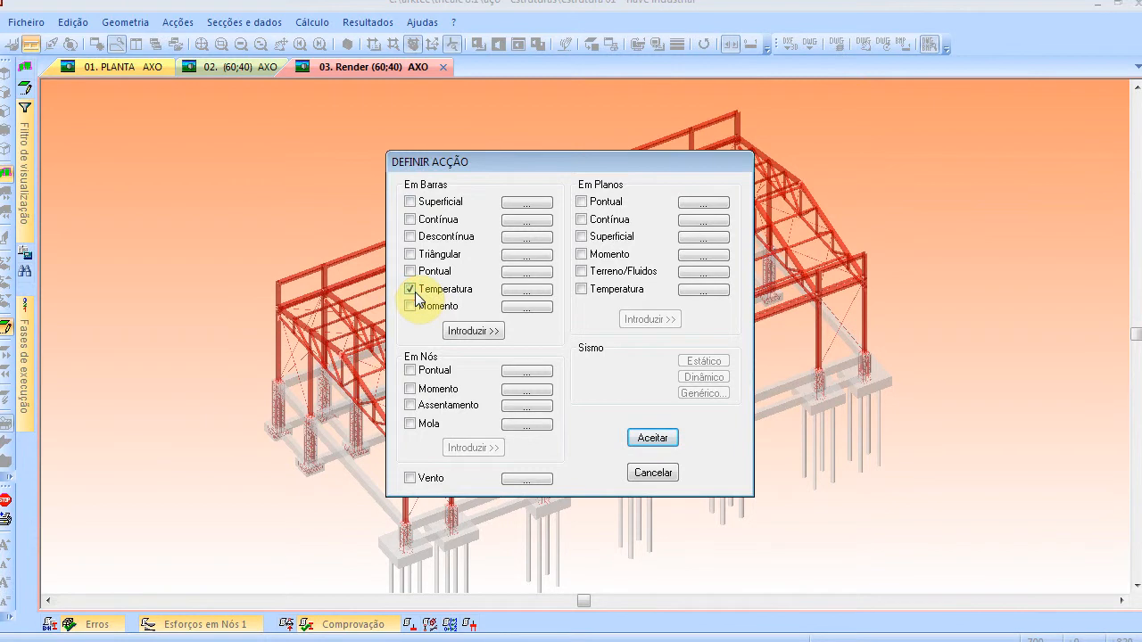
{"action": "left_click", "coordinate": [412, 290]}
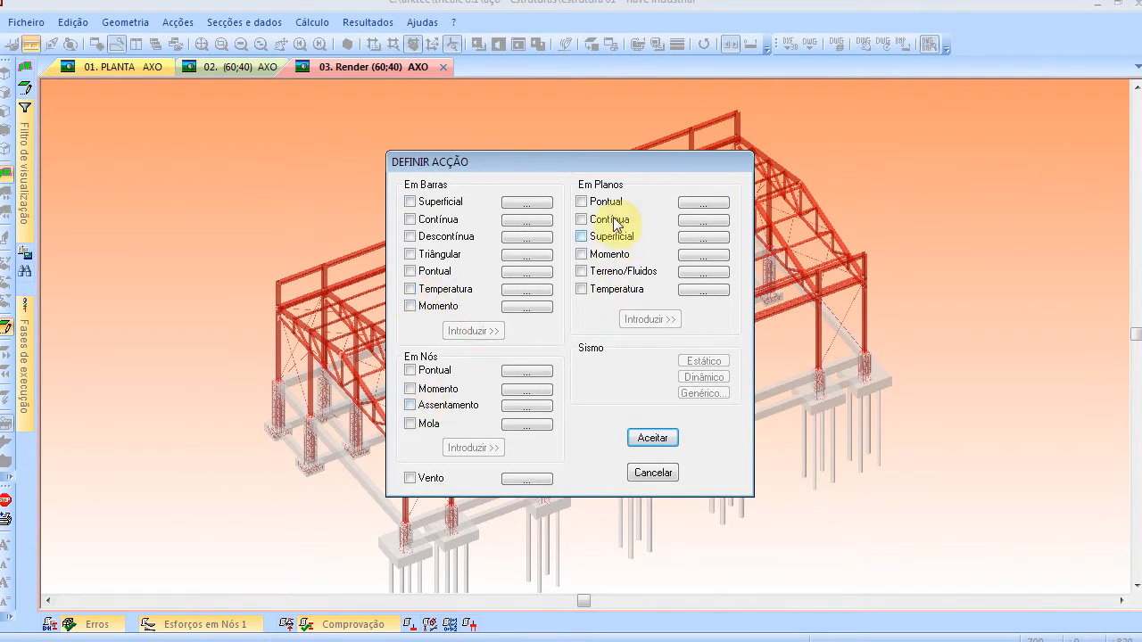
{"action": "left_click", "coordinate": [606, 288]}
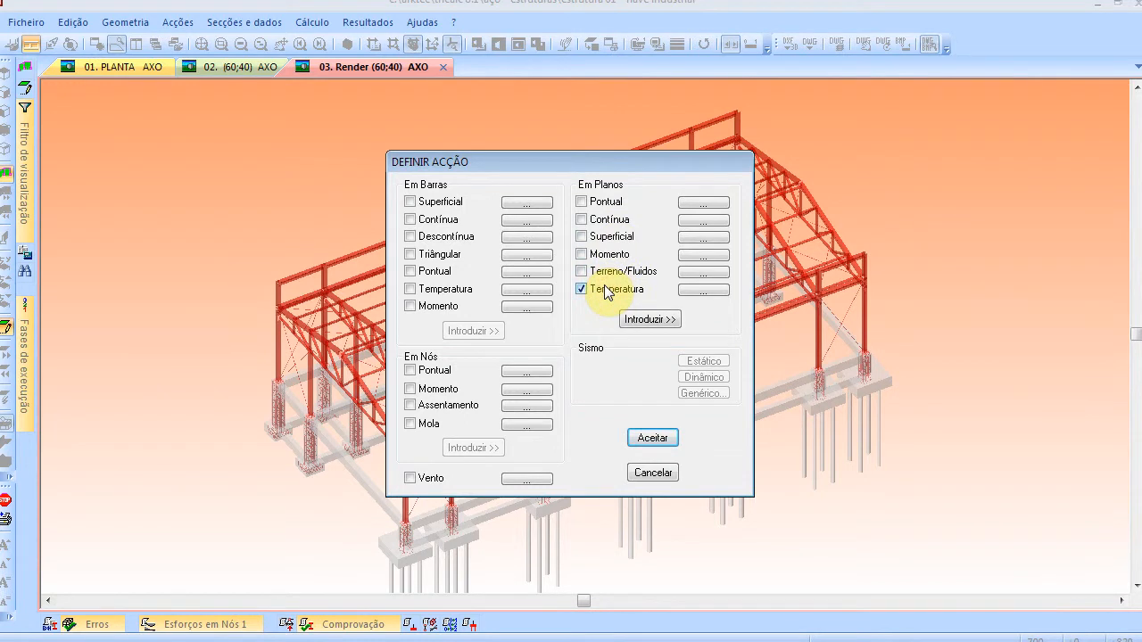
{"action": "left_click", "coordinate": [605, 290]}
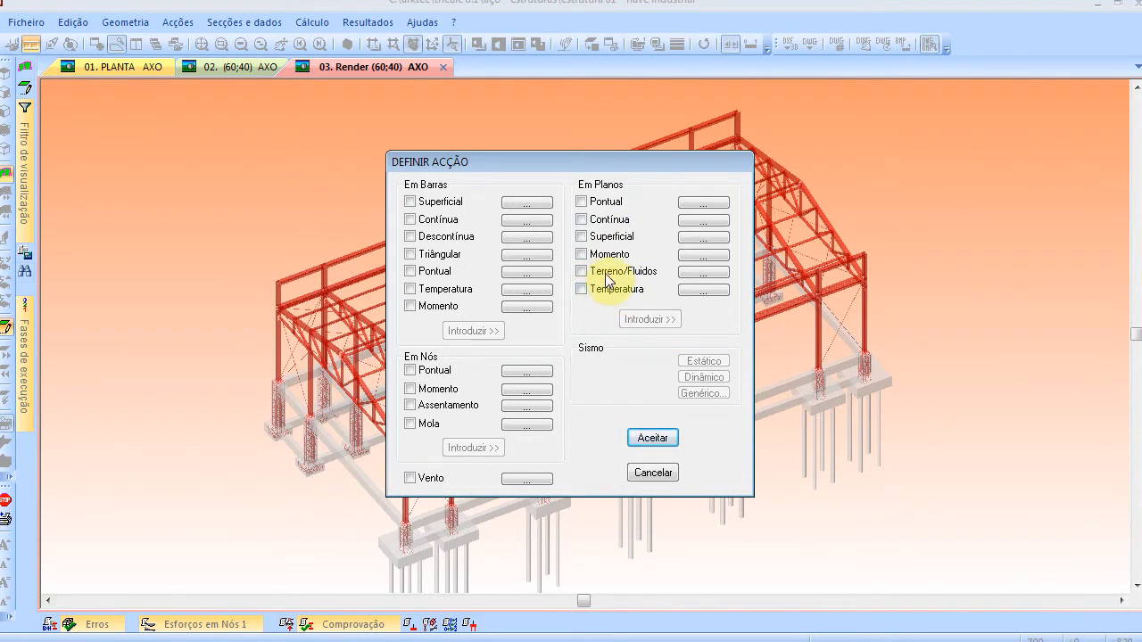
{"action": "left_click", "coordinate": [603, 272]}
{"action": "left_click", "coordinate": [603, 272]}
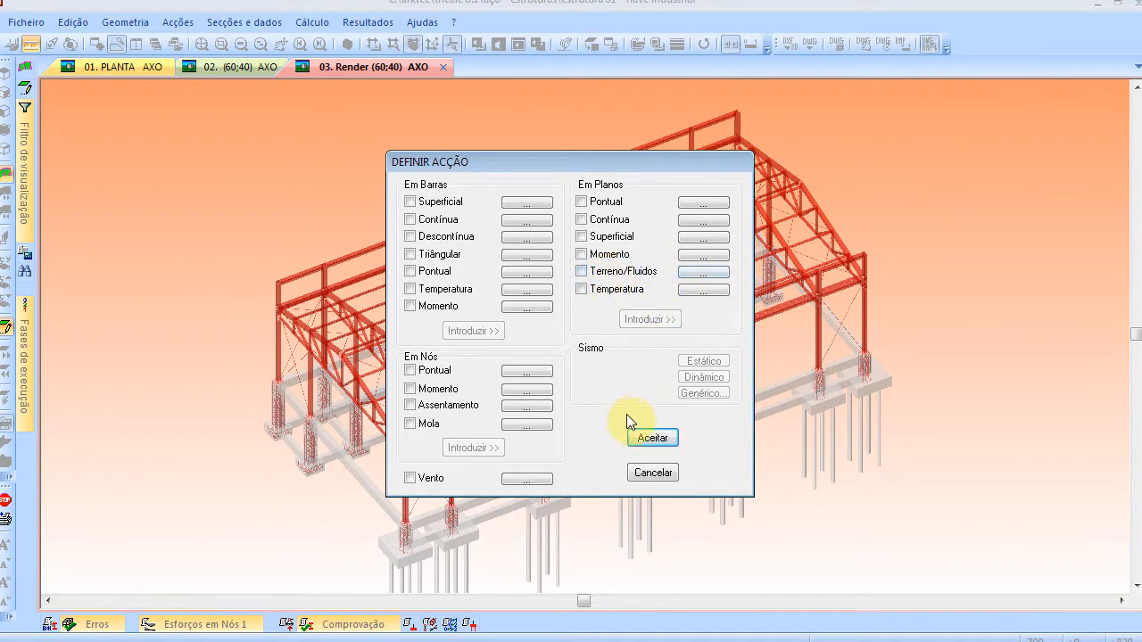
{"action": "left_click", "coordinate": [449, 408]}
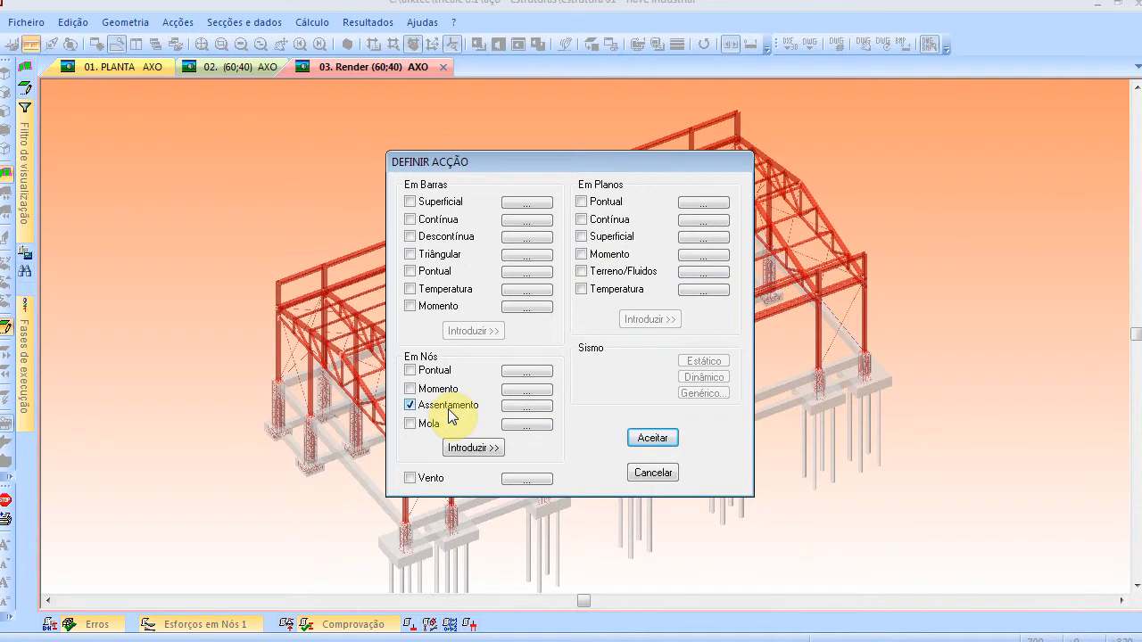
{"action": "left_click", "coordinate": [446, 407]}
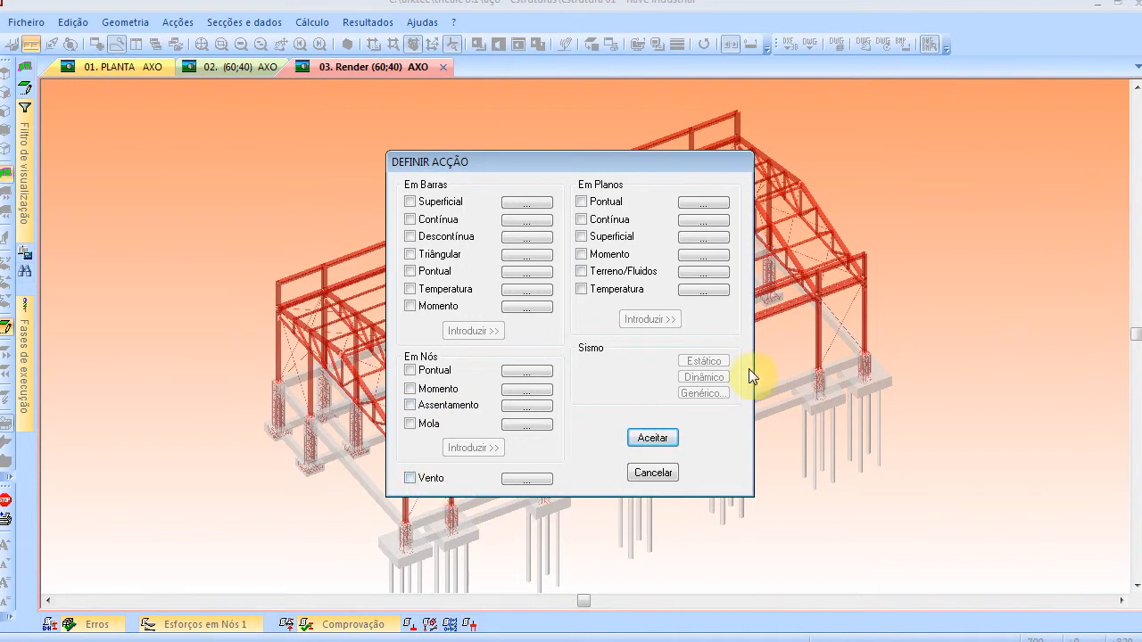
{"action": "left_click", "coordinate": [655, 475]}
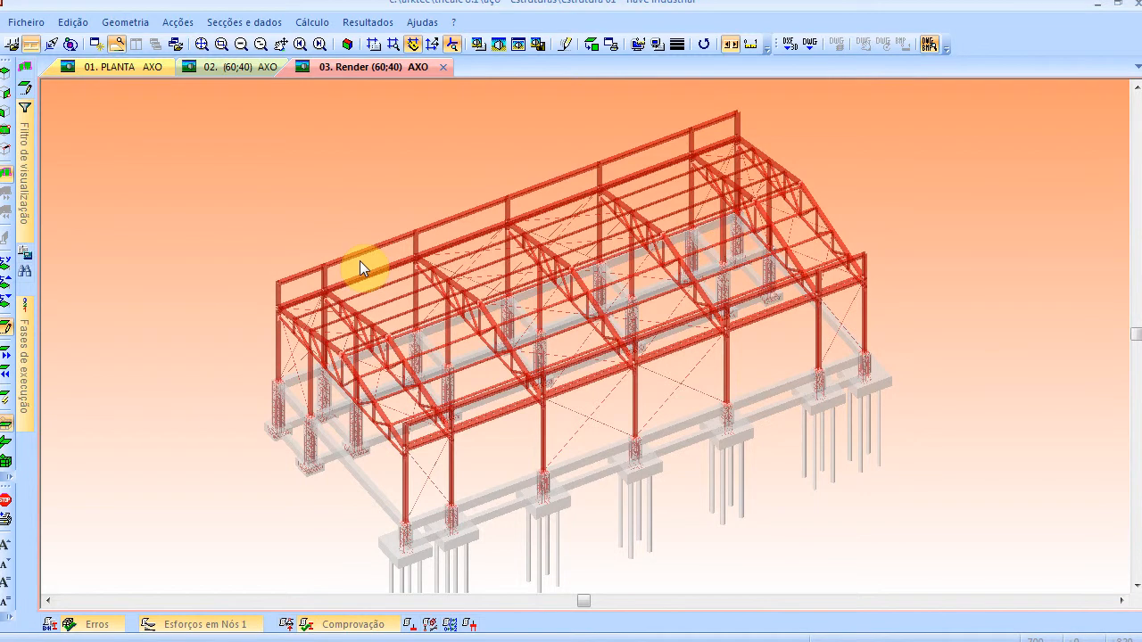
Examine the footings and column reinforcement at the near corner of the hall up close
{"action": "left_click", "coordinate": [221, 44]}
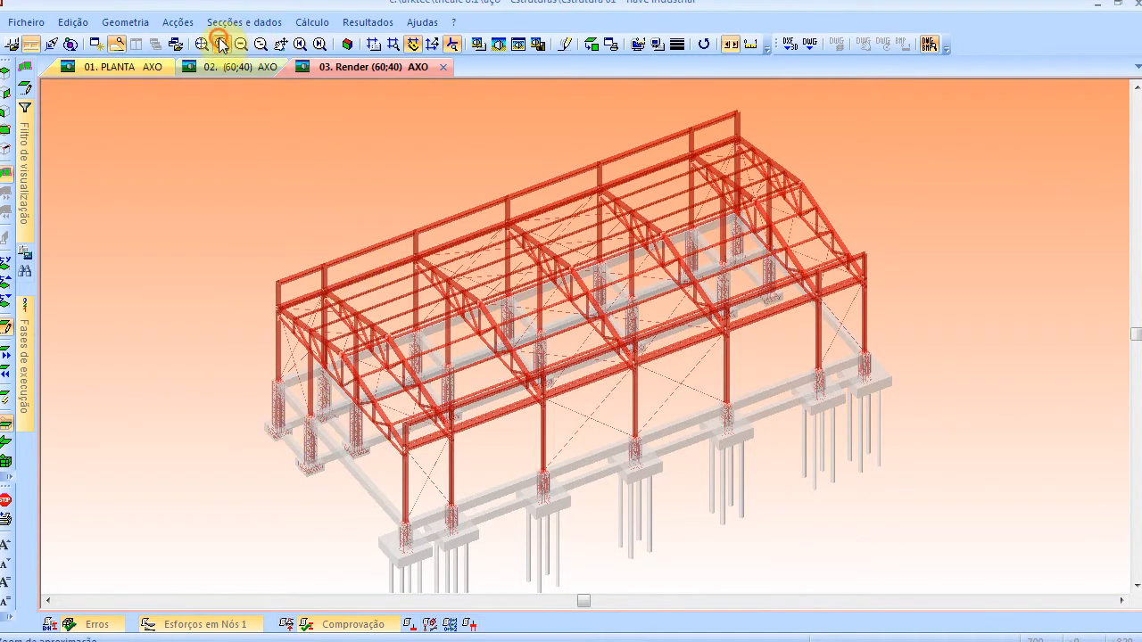
{"action": "left_click", "coordinate": [264, 368]}
{"action": "left_click", "coordinate": [310, 457]}
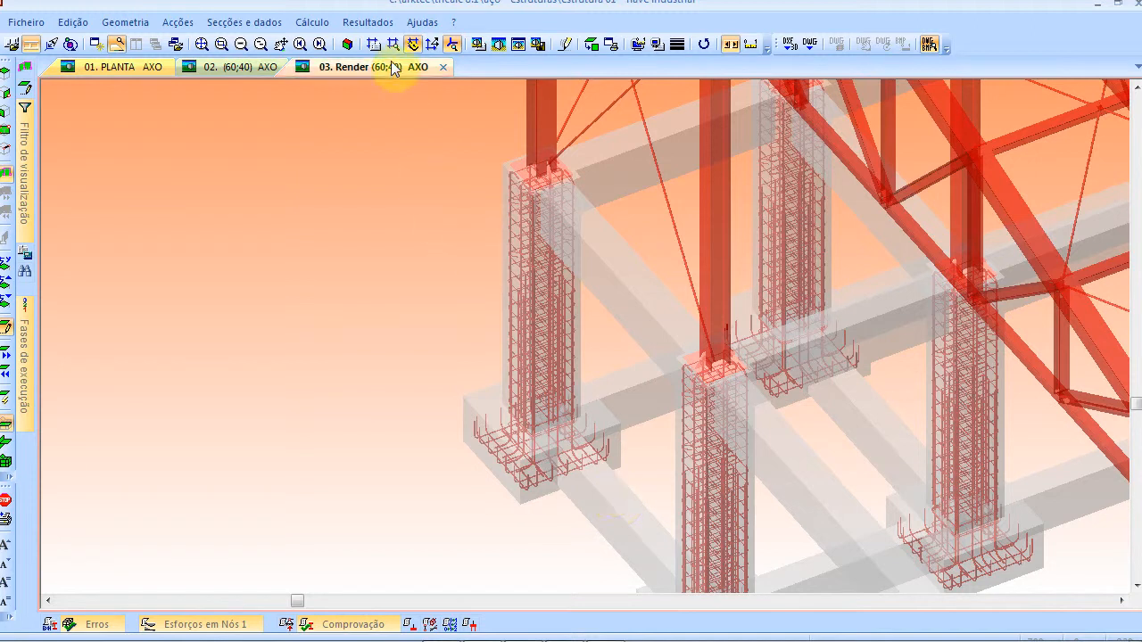
{"action": "left_click", "coordinate": [368, 22]}
{"action": "mouse_move", "coordinate": [378, 109]}
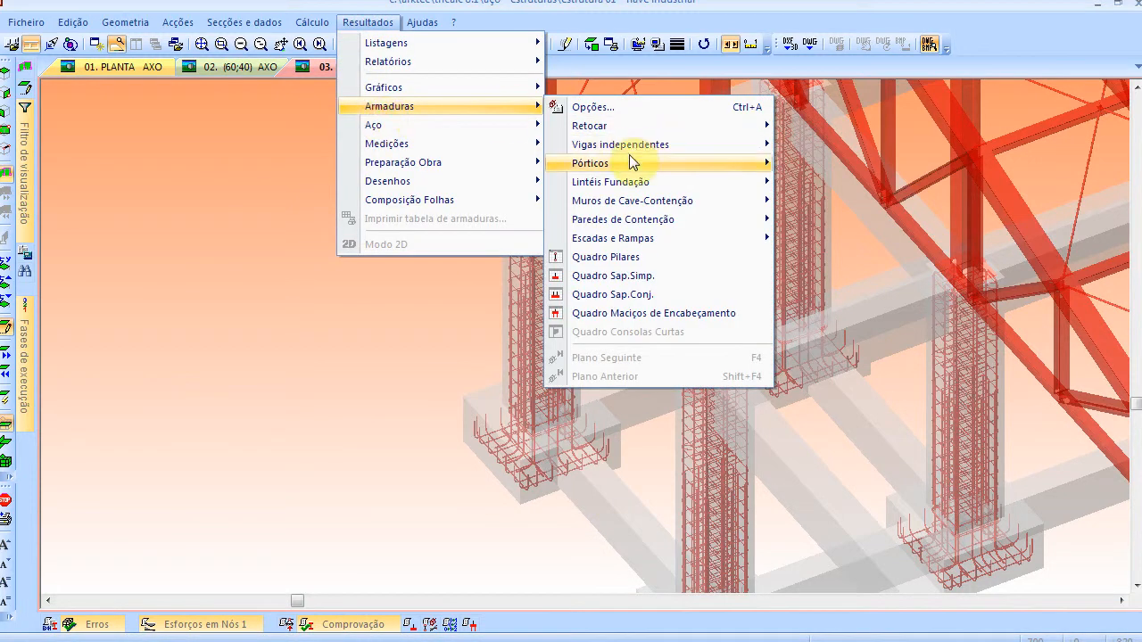
{"action": "mouse_move", "coordinate": [640, 167]}
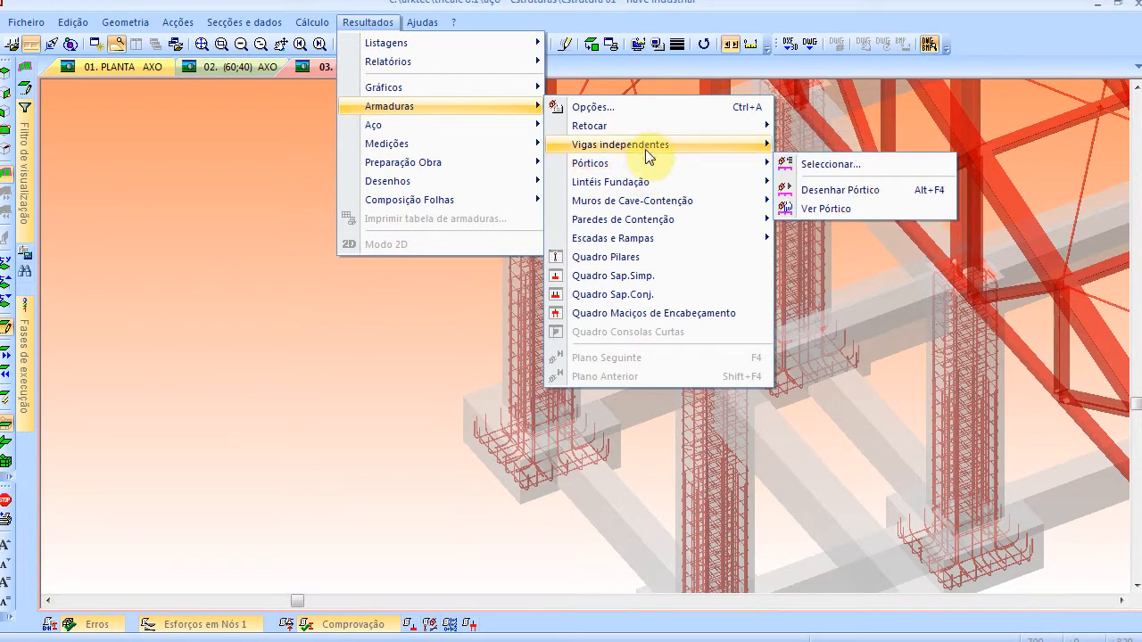
{"action": "left_click", "coordinate": [834, 190]}
{"action": "left_click", "coordinate": [647, 361]}
Draw the reinforcement of an independent foundation beam and go forward through the following beams to bar 52
{"action": "left_click", "coordinate": [347, 24]}
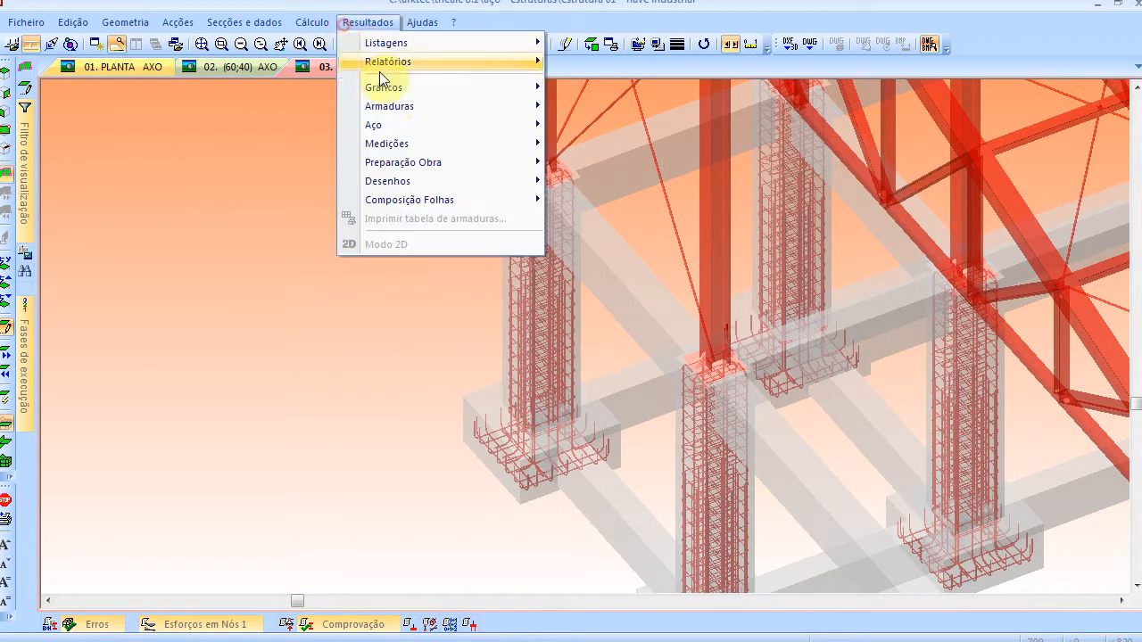
{"action": "mouse_move", "coordinate": [407, 105]}
{"action": "mouse_move", "coordinate": [633, 147]}
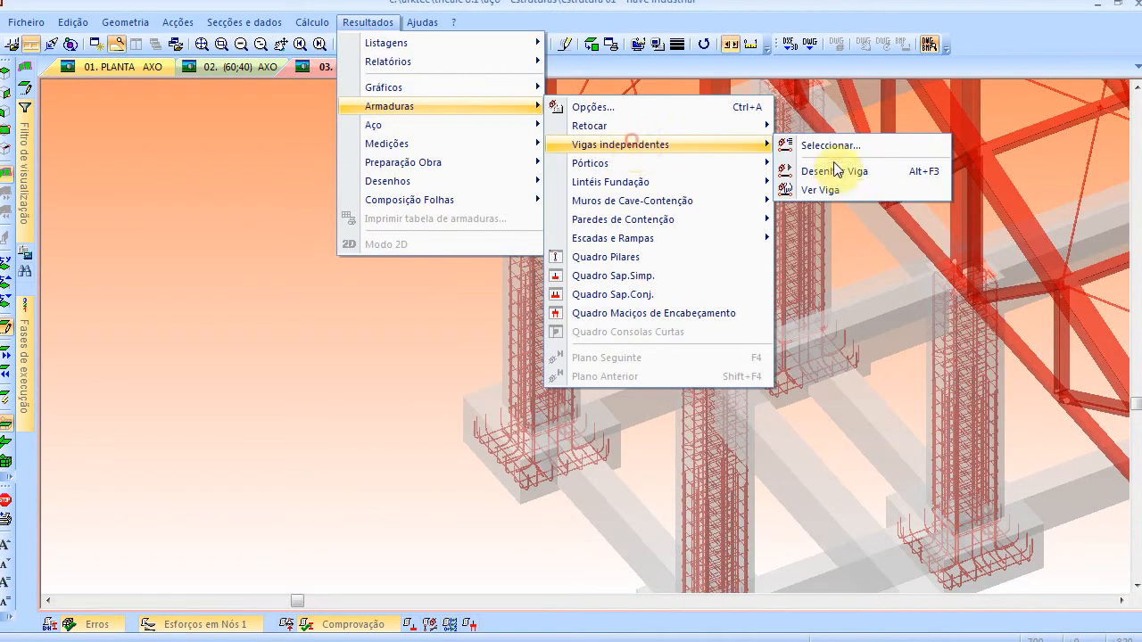
{"action": "left_click", "coordinate": [831, 170]}
{"action": "left_click", "coordinate": [665, 235]}
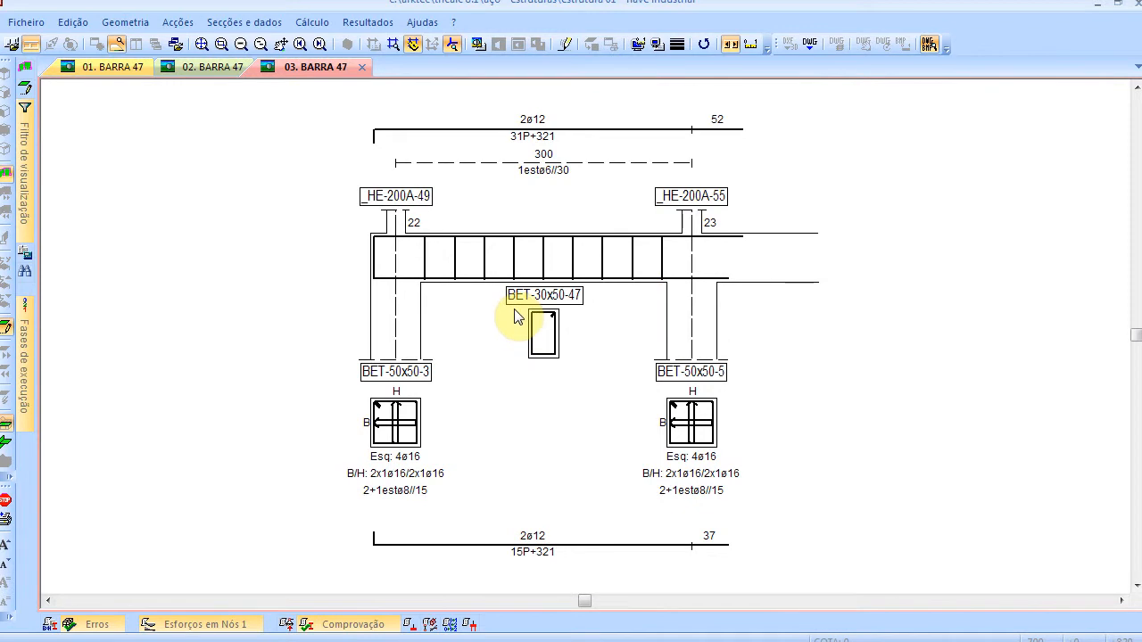
{"action": "key", "text": "F4"}
{"action": "right_click", "coordinate": [506, 199]}
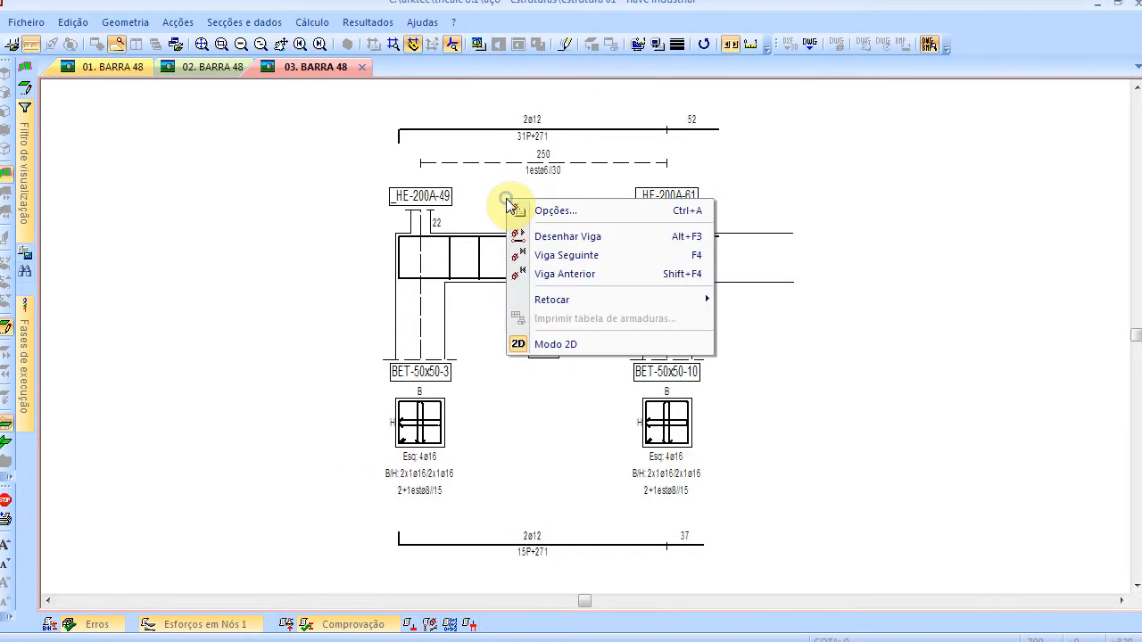
{"action": "left_click", "coordinate": [562, 255]}
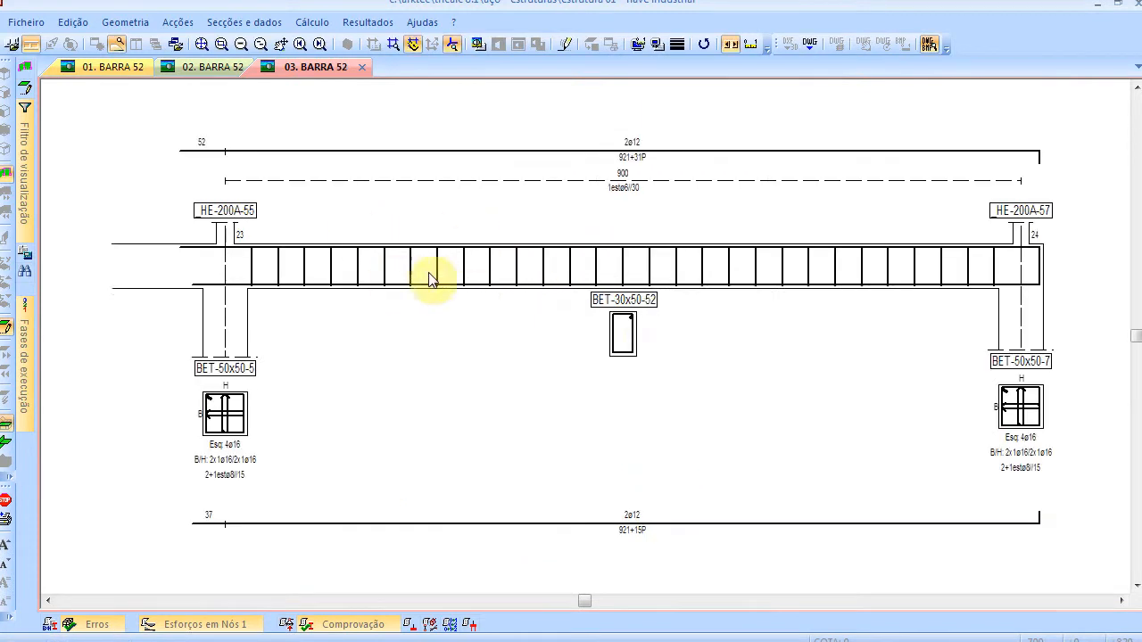
Open the reinforcement editing of concrete column 7 and display its bar verification
{"action": "right_click", "coordinate": [416, 178]}
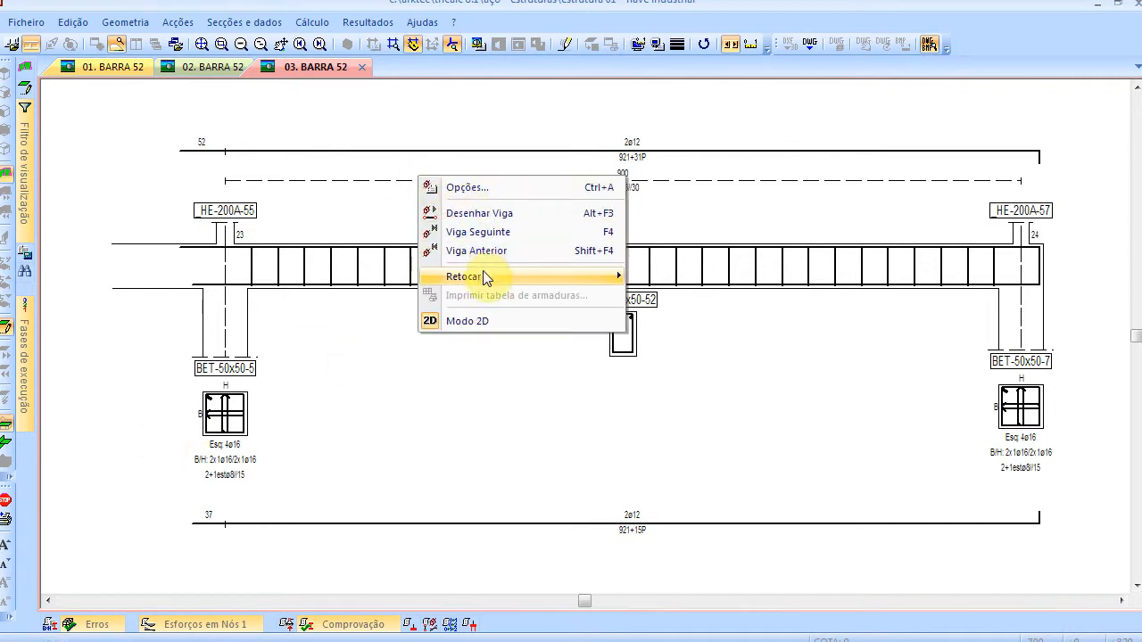
{"action": "mouse_move", "coordinate": [486, 278]}
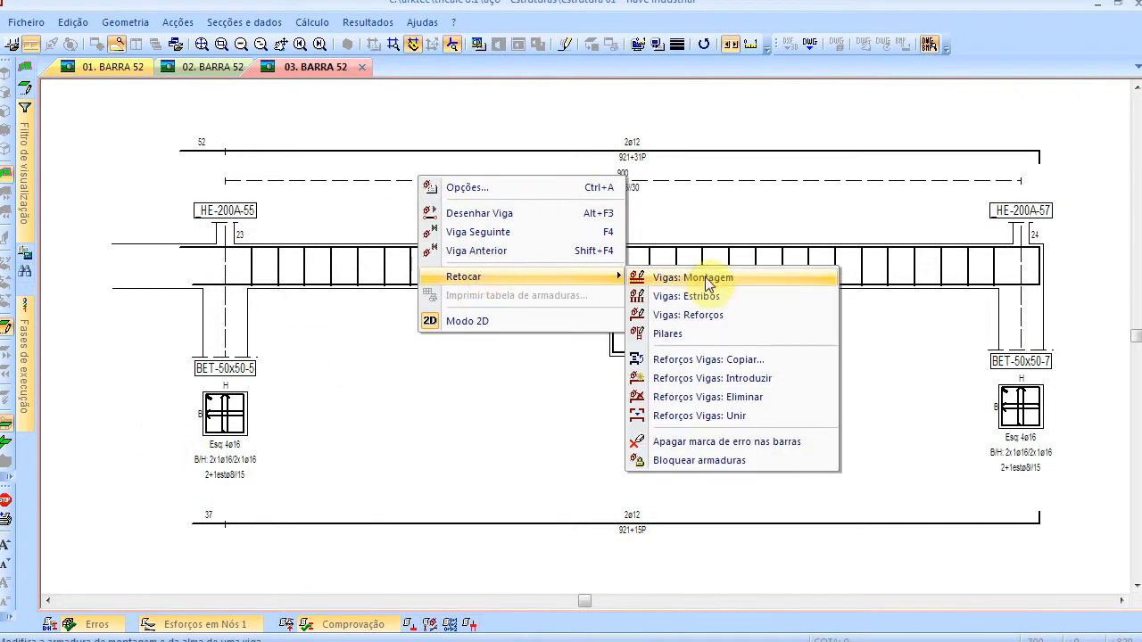
{"action": "left_click", "coordinate": [720, 333]}
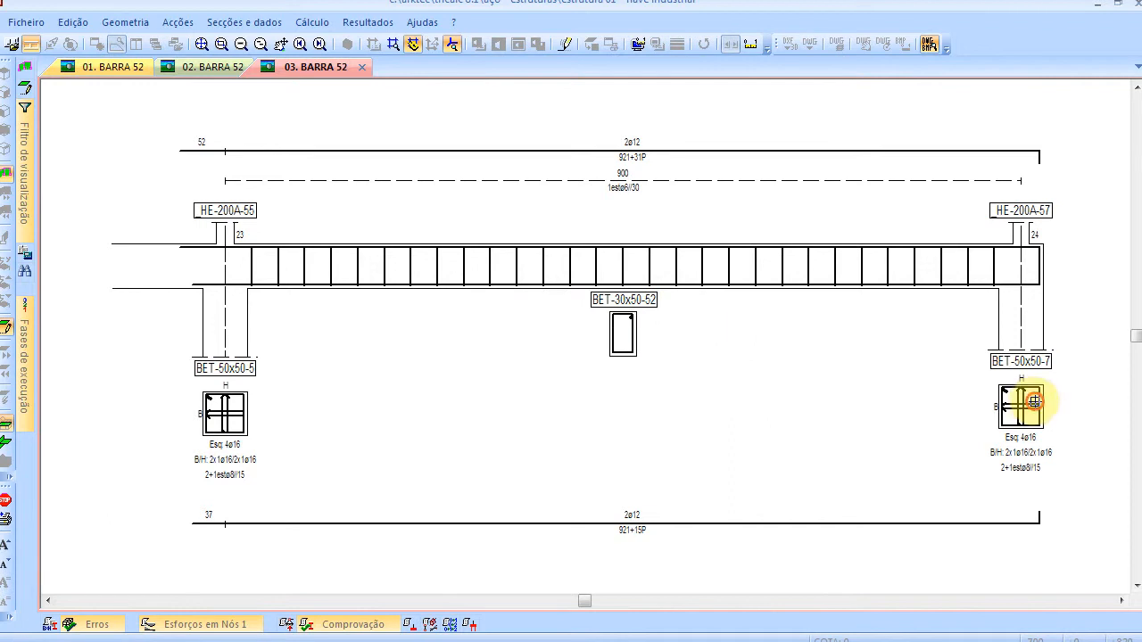
{"action": "left_click", "coordinate": [992, 416]}
{"action": "left_click", "coordinate": [425, 150]}
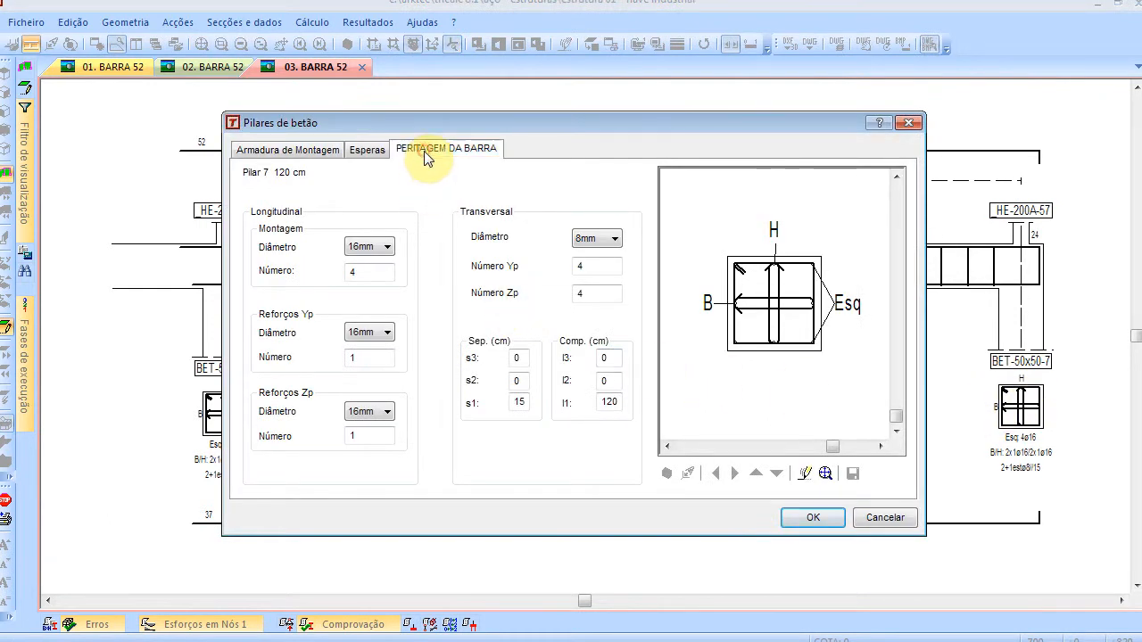
Review the column's longitudinal verification values for the Péssima combination, from the utilisation coefficient down to the slenderness values
{"action": "left_click", "coordinate": [543, 285]}
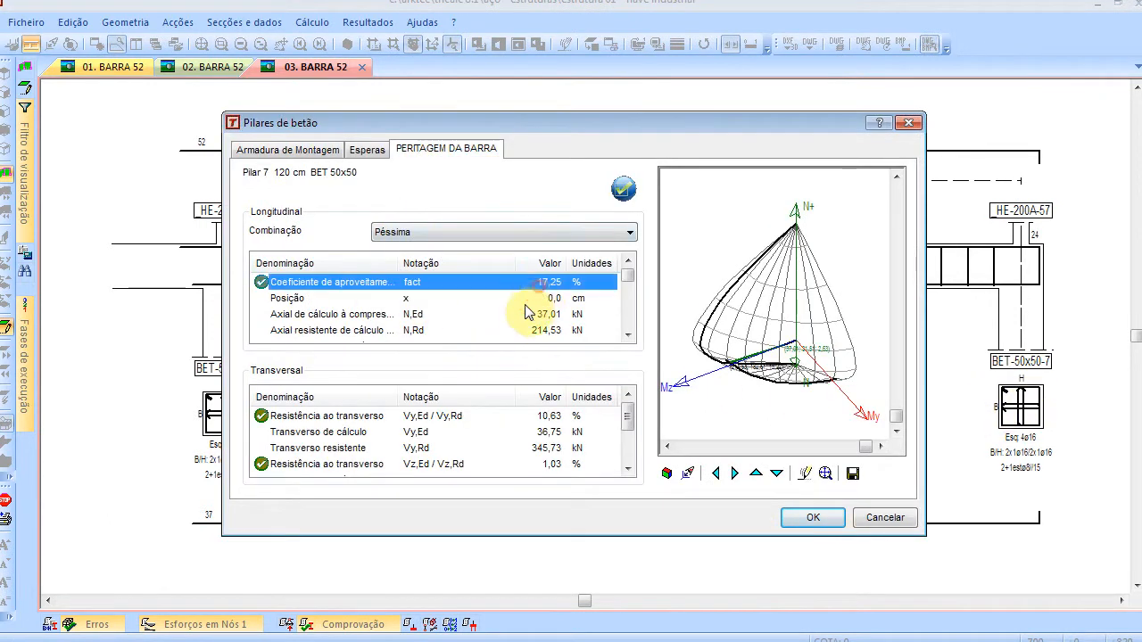
{"action": "left_click", "coordinate": [524, 332]}
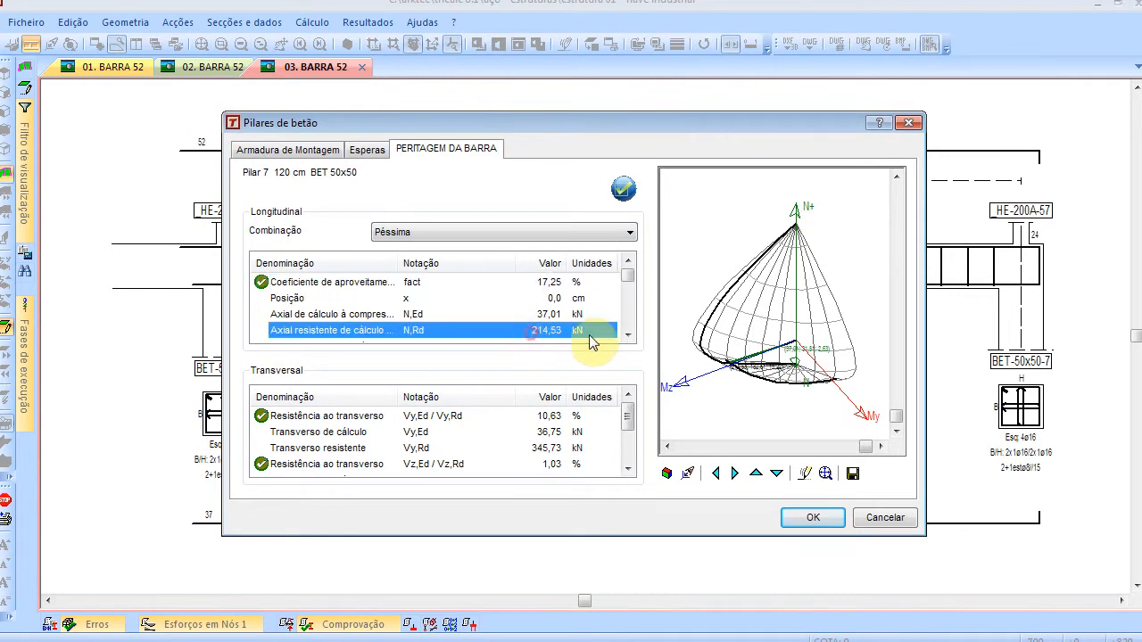
{"action": "left_click", "coordinate": [627, 336]}
{"action": "left_click", "coordinate": [627, 337]}
{"action": "left_click", "coordinate": [627, 336]}
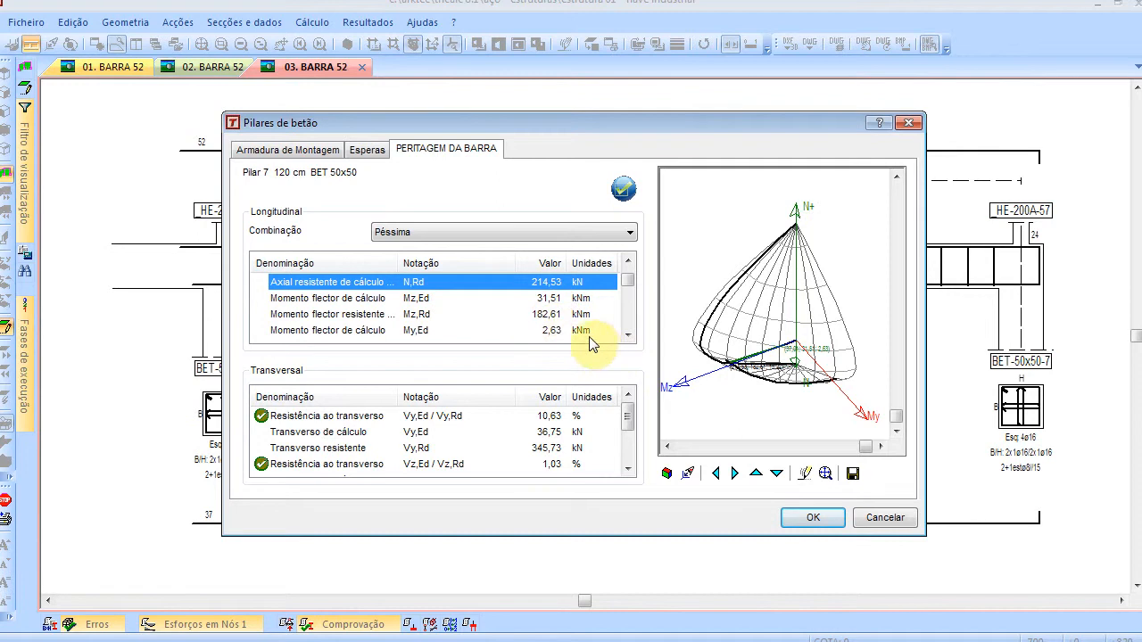
{"action": "left_click", "coordinate": [628, 336]}
{"action": "left_click", "coordinate": [628, 336]}
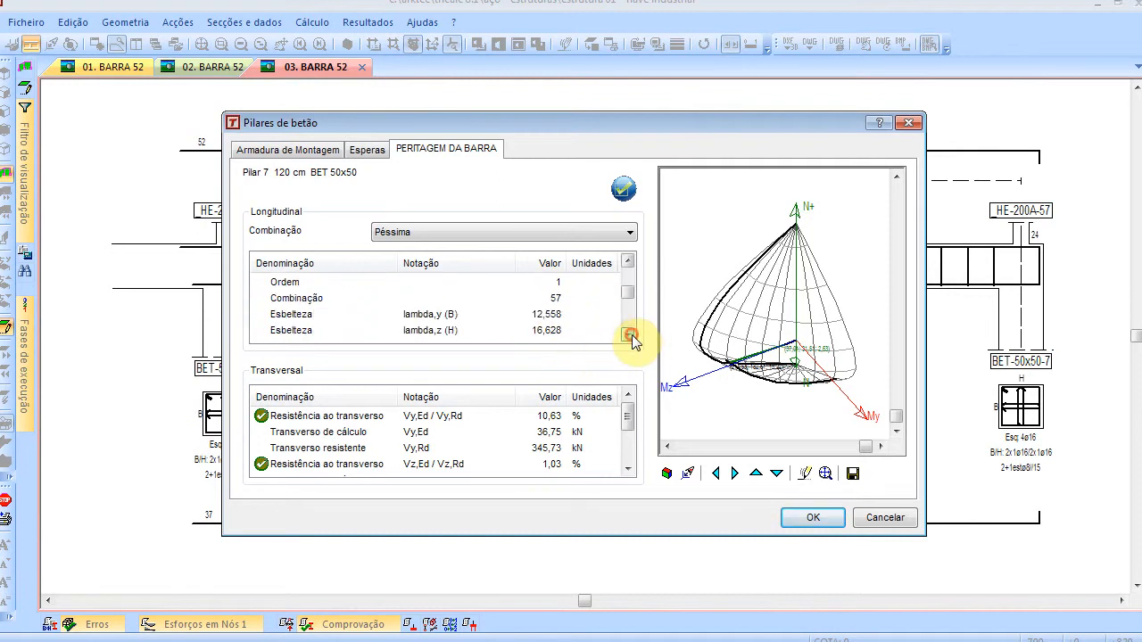
Examine the column's 3D interaction diagram up close from another angle, then leave the verification and 2D mode without changes
{"action": "scroll", "coordinate": [759, 377], "scroll_direction": "up", "scroll_amount": 3}
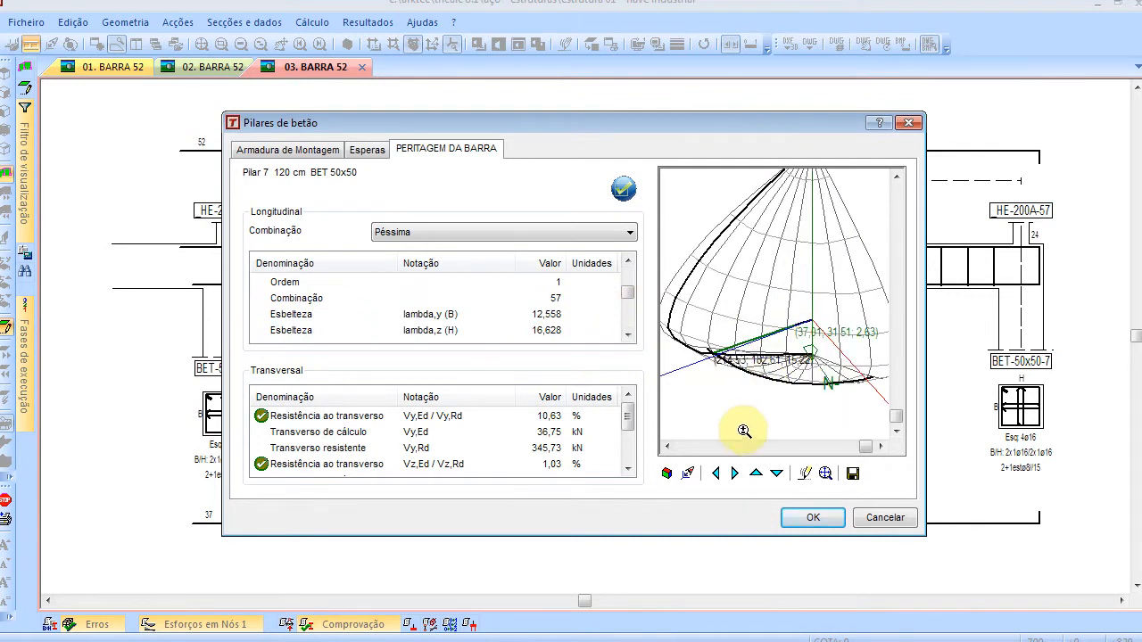
{"action": "left_click", "coordinate": [756, 473]}
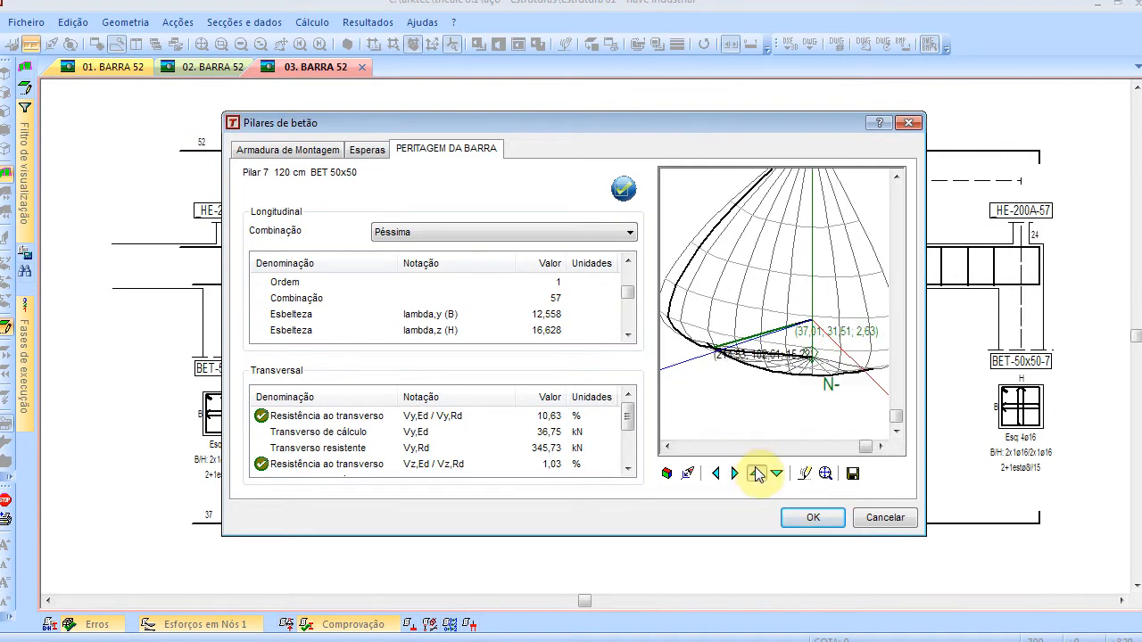
{"action": "left_click", "coordinate": [755, 473]}
{"action": "left_click", "coordinate": [755, 473]}
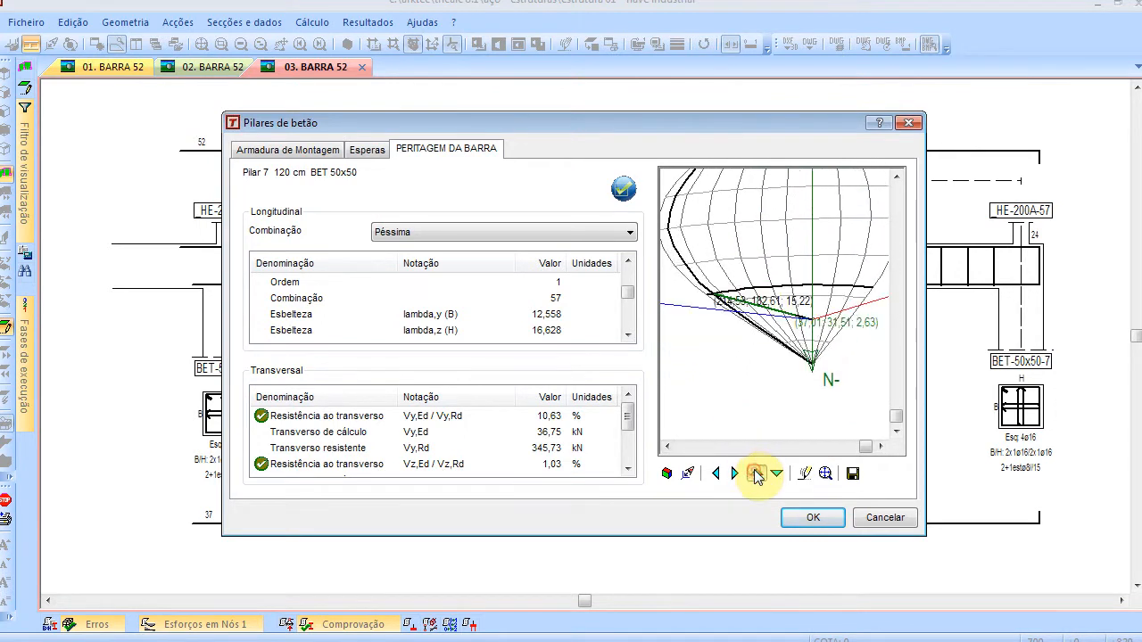
{"action": "left_click", "coordinate": [755, 472]}
{"action": "scroll", "coordinate": [791, 305], "scroll_direction": "up", "scroll_amount": 2}
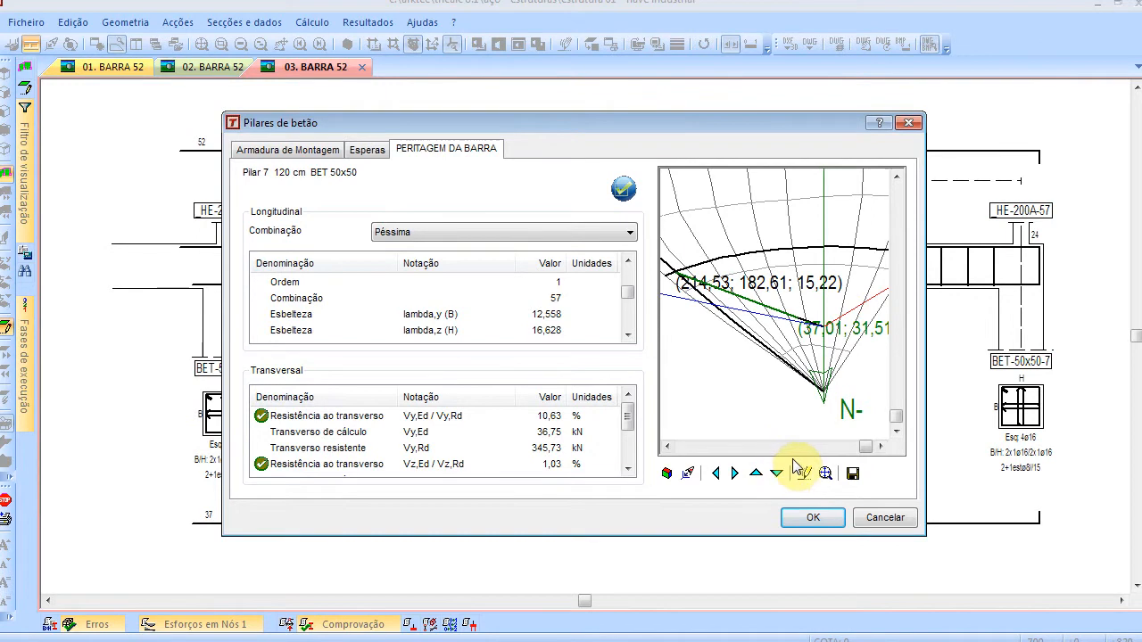
{"action": "mouse_move", "coordinate": [627, 410]}
{"action": "left_mouse_down"}
{"action": "mouse_move", "coordinate": [628, 443]}
{"action": "mouse_move", "coordinate": [629, 401]}
{"action": "left_mouse_up"}
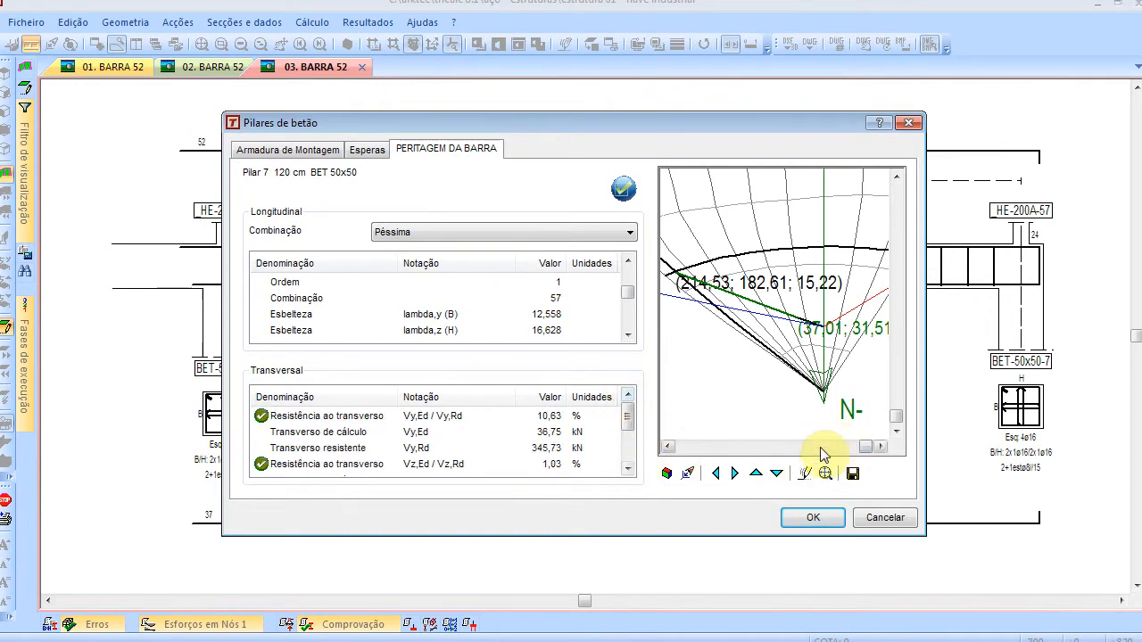
{"action": "left_click", "coordinate": [886, 521]}
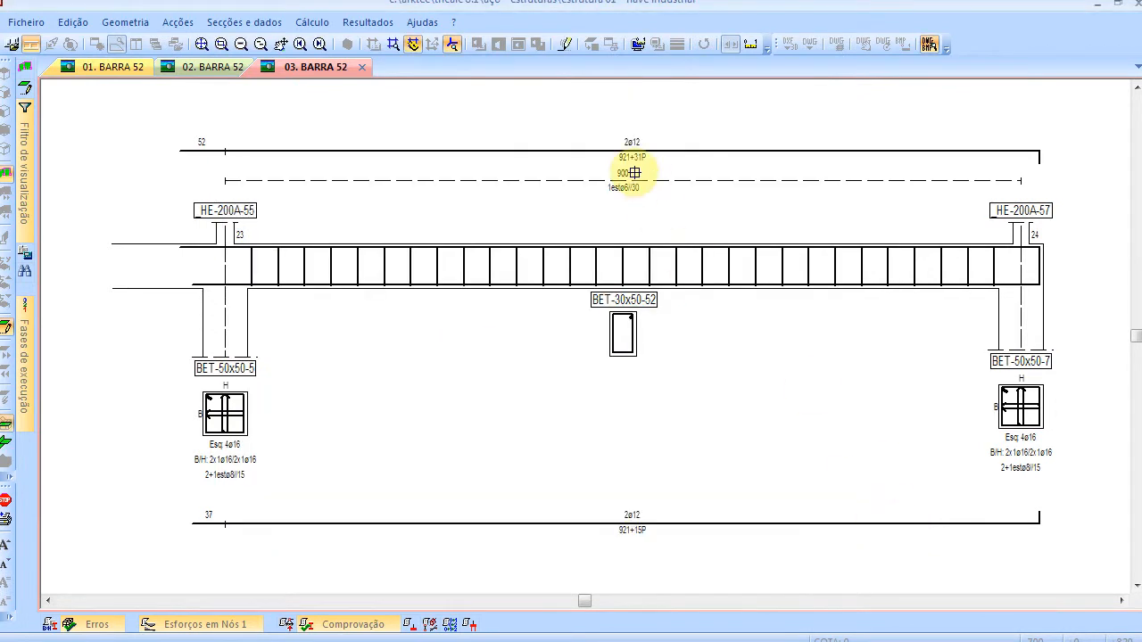
{"action": "right_click", "coordinate": [548, 123]}
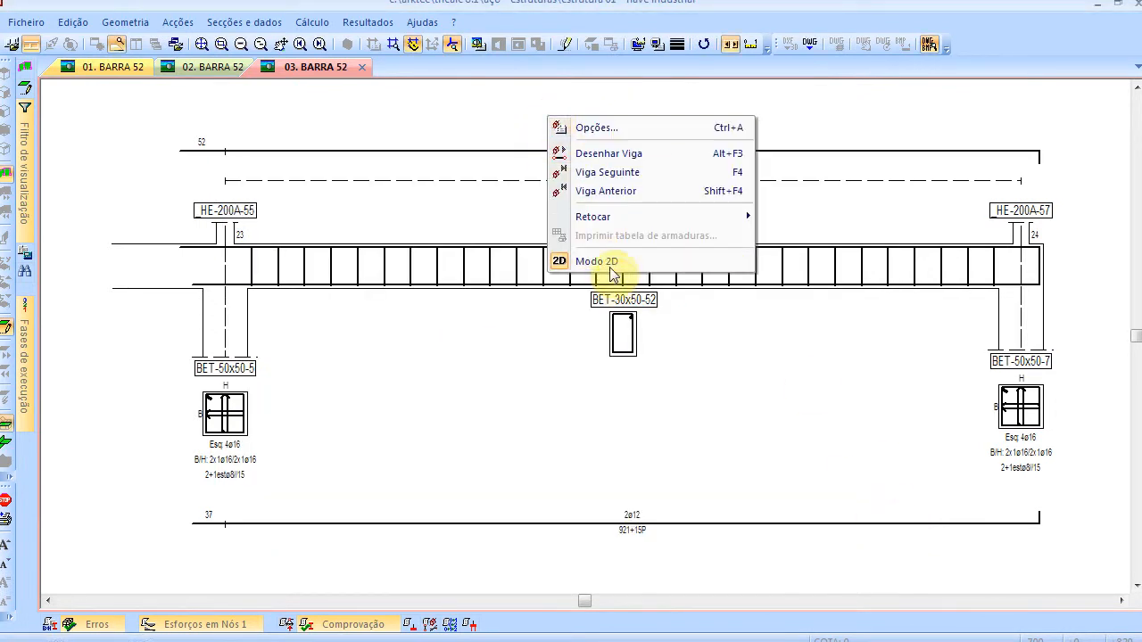
{"action": "left_click", "coordinate": [564, 260]}
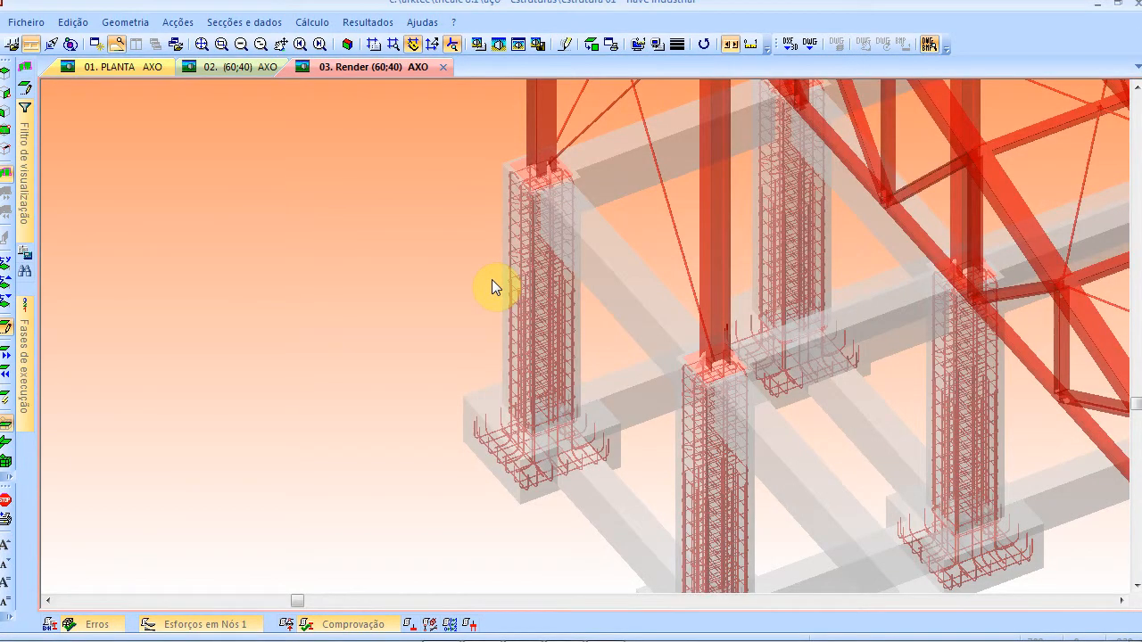
Generate the column schedule (Quadro Pilares) of the structure's reinforcement
{"action": "left_click", "coordinate": [367, 24]}
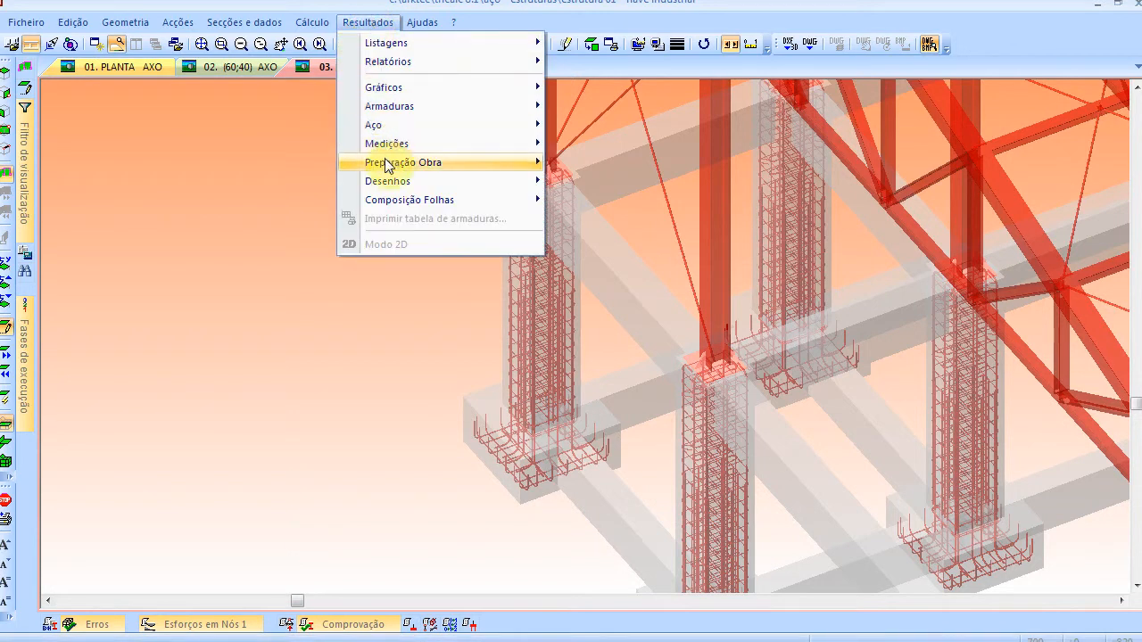
{"action": "mouse_move", "coordinate": [399, 183]}
{"action": "mouse_move", "coordinate": [407, 106]}
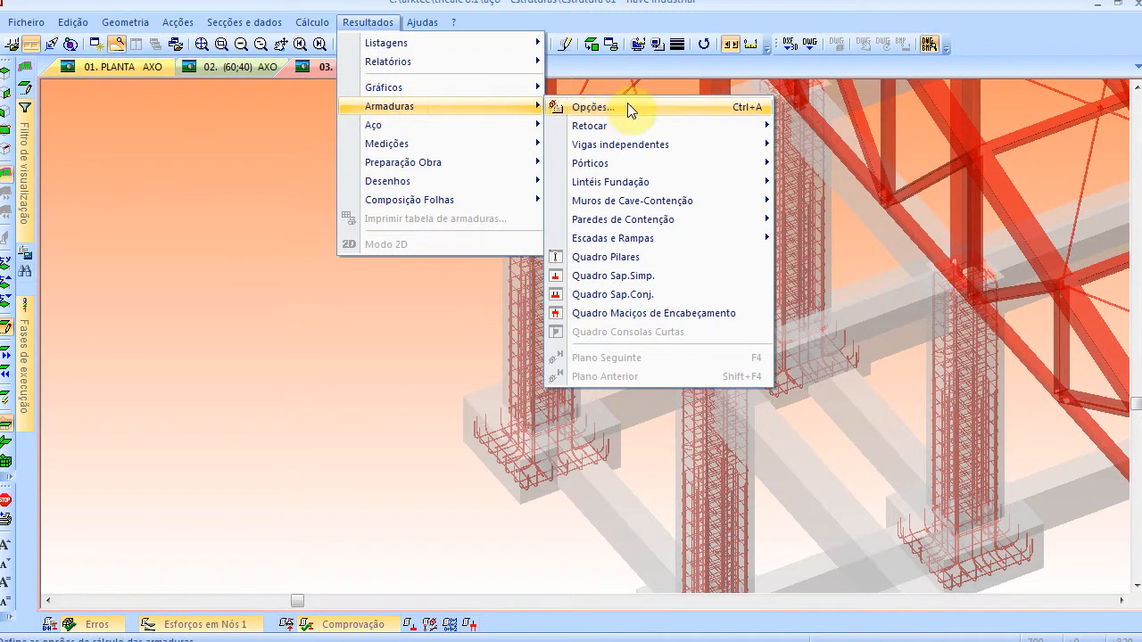
{"action": "left_click", "coordinate": [656, 258]}
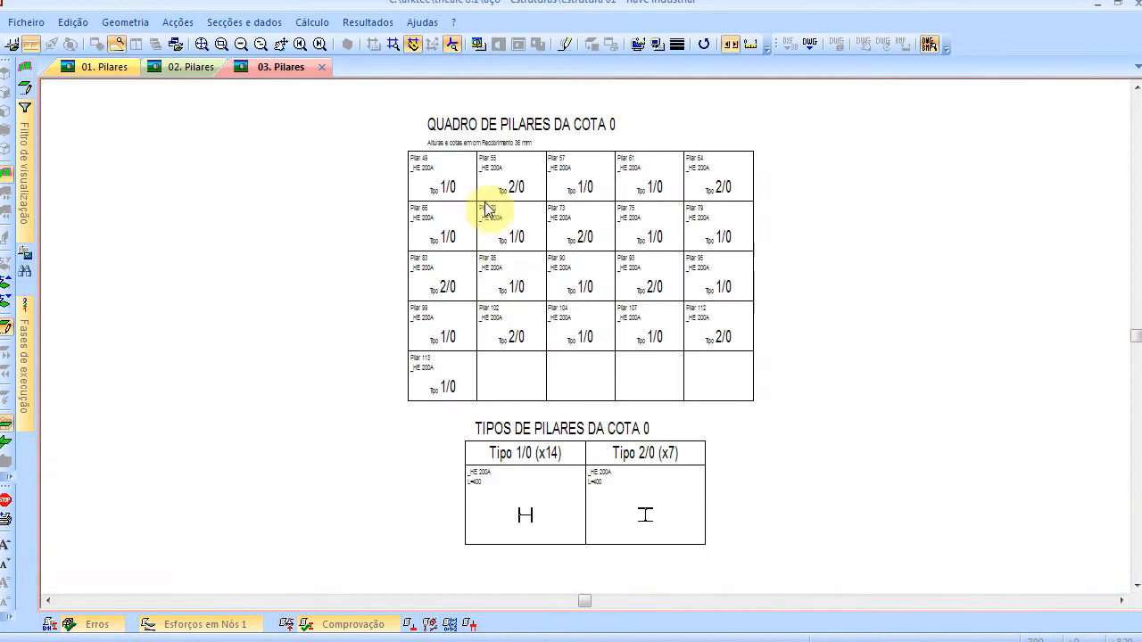
Set the column schedule to the Completo mode and draw the columns of the complete structure (Estrutura completa)
{"action": "right_click", "coordinate": [329, 153]}
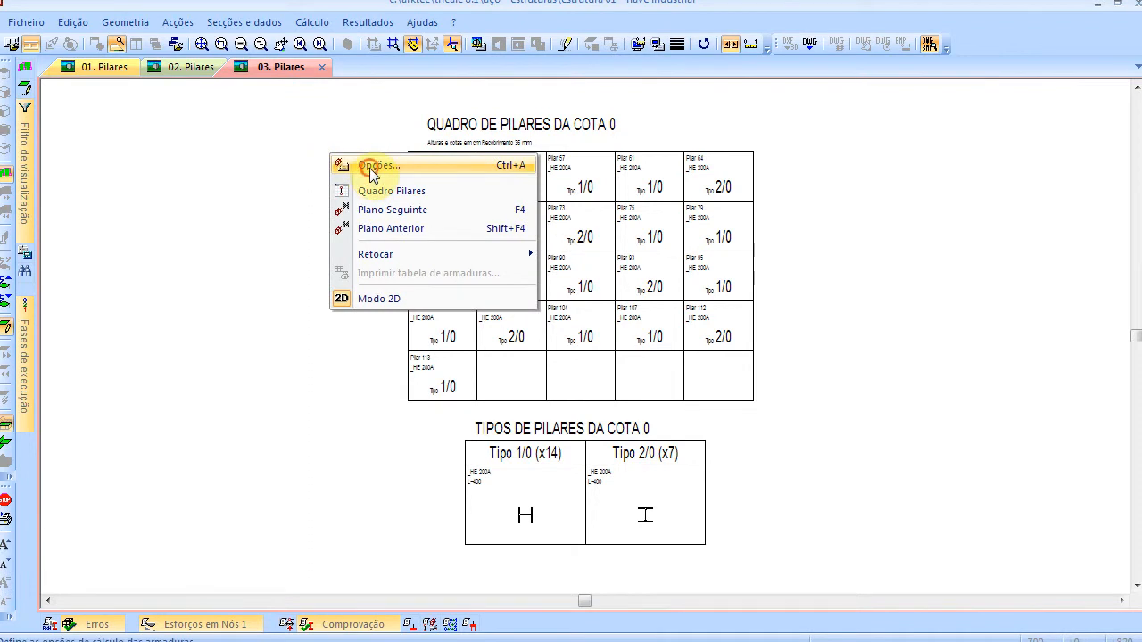
{"action": "left_click", "coordinate": [373, 167]}
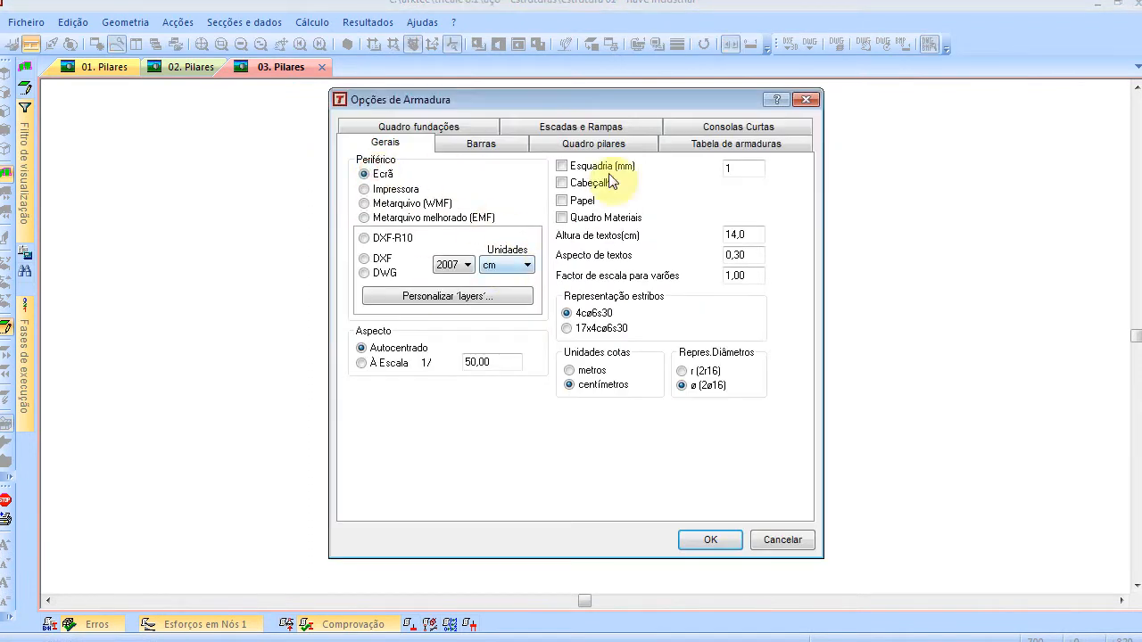
{"action": "left_click", "coordinate": [596, 145]}
{"action": "left_click", "coordinate": [570, 181]}
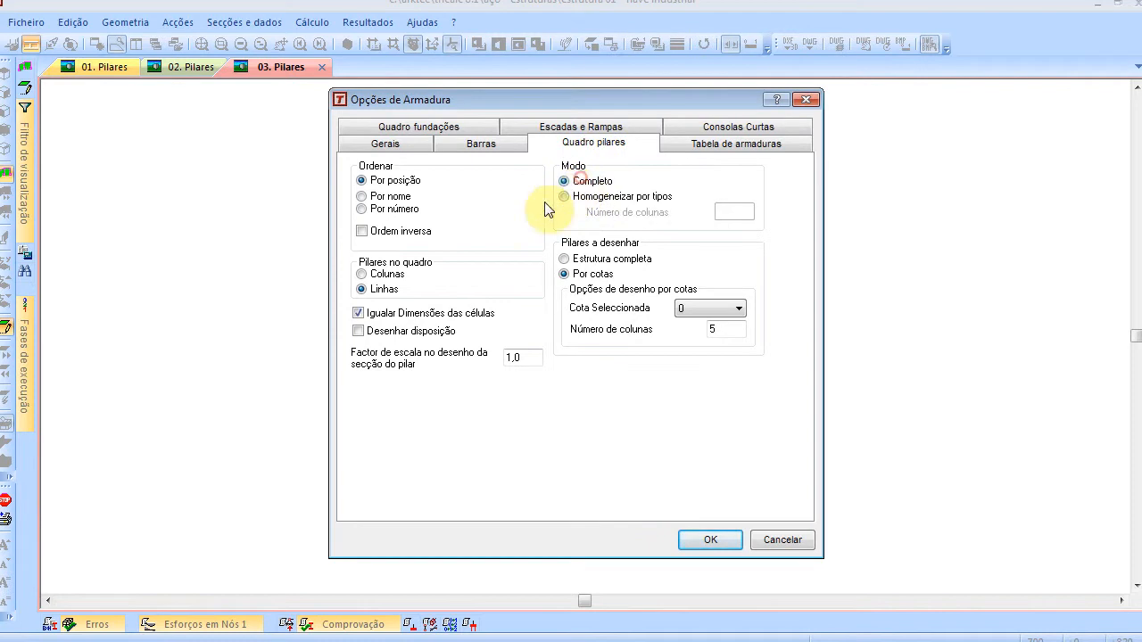
{"action": "left_click", "coordinate": [581, 261]}
{"action": "left_click", "coordinate": [695, 541]}
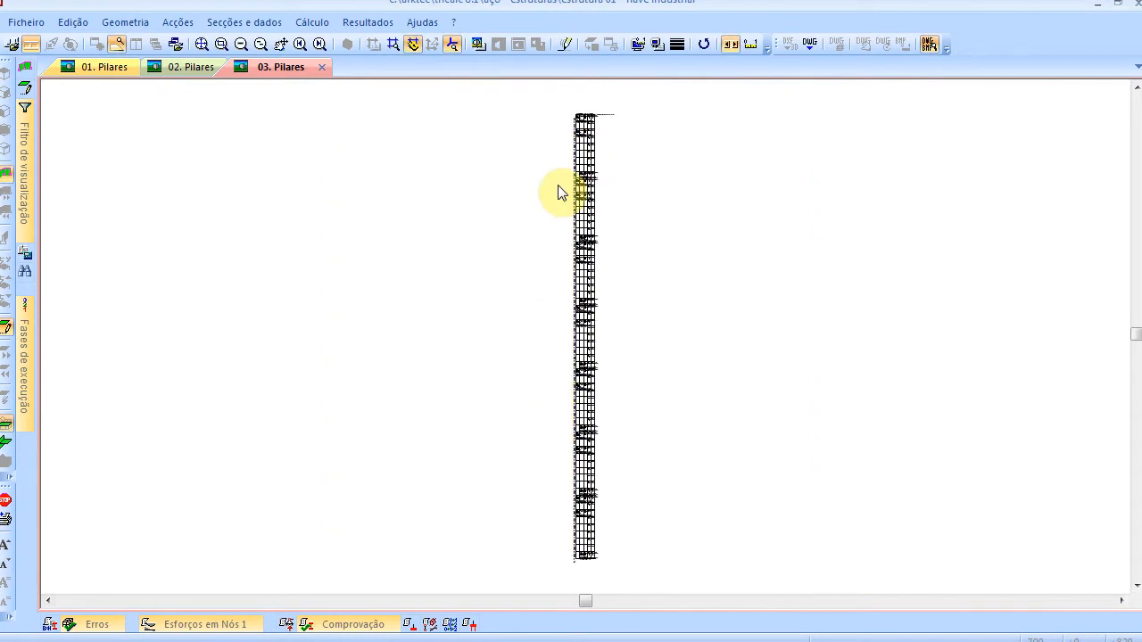
Arrange the columns of the schedule by Colunas and redraw it
{"action": "right_click", "coordinate": [411, 140]}
{"action": "left_click", "coordinate": [453, 148]}
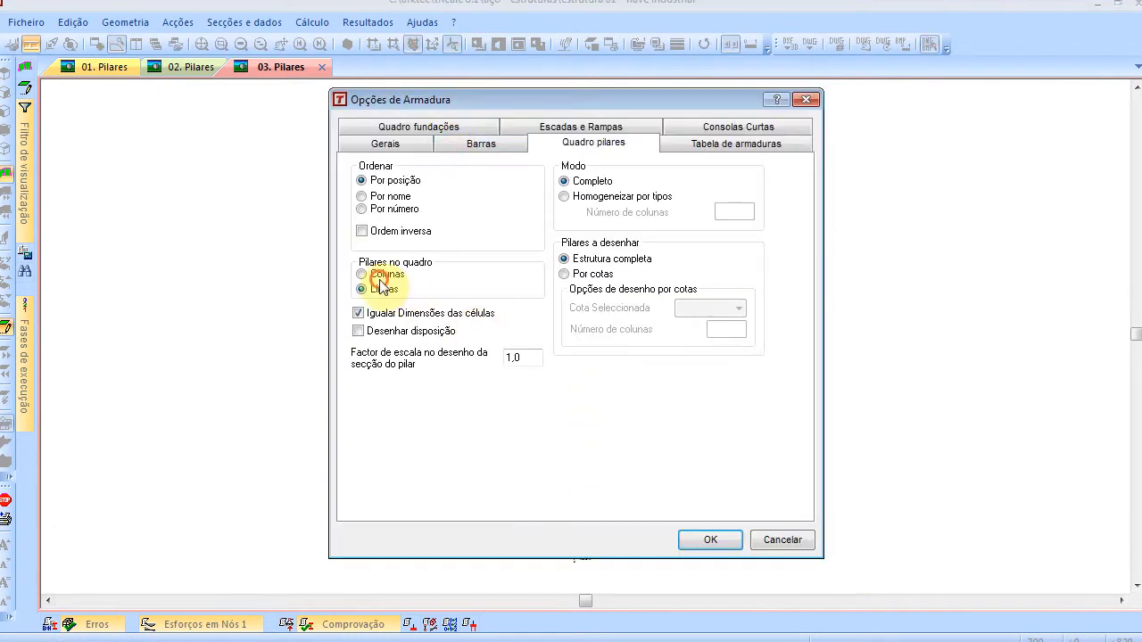
{"action": "left_click", "coordinate": [391, 275]}
{"action": "left_click", "coordinate": [695, 540]}
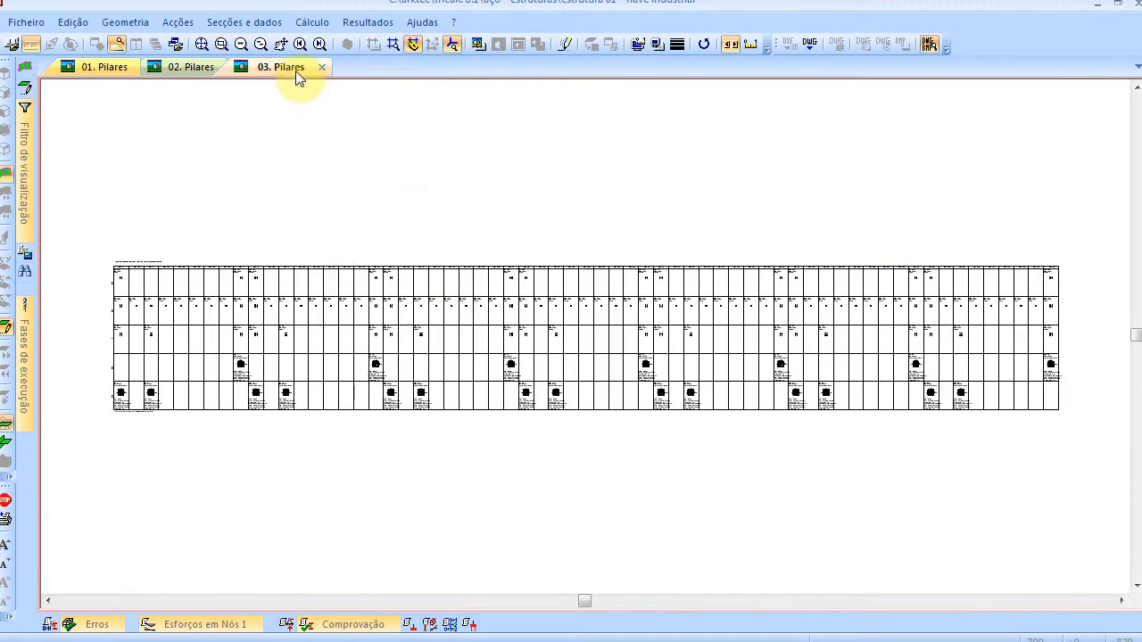
Examine the section and reinforcement data of column Pilar 14 in the schedule up close
{"action": "left_click", "coordinate": [222, 44]}
{"action": "left_click_drag", "start_coordinate": [355, 316], "coordinate": [398, 403]}
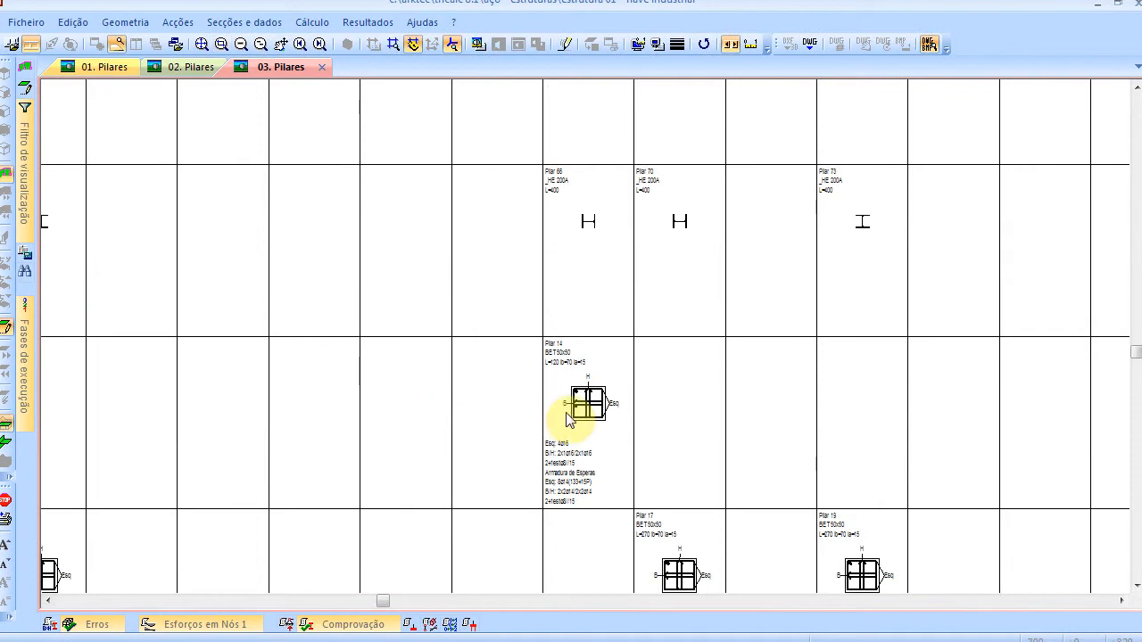
{"action": "scroll", "coordinate": [589, 406], "scroll_direction": "up", "scroll_amount": 2}
{"action": "scroll", "coordinate": [602, 427], "scroll_direction": "up", "scroll_amount": 2}
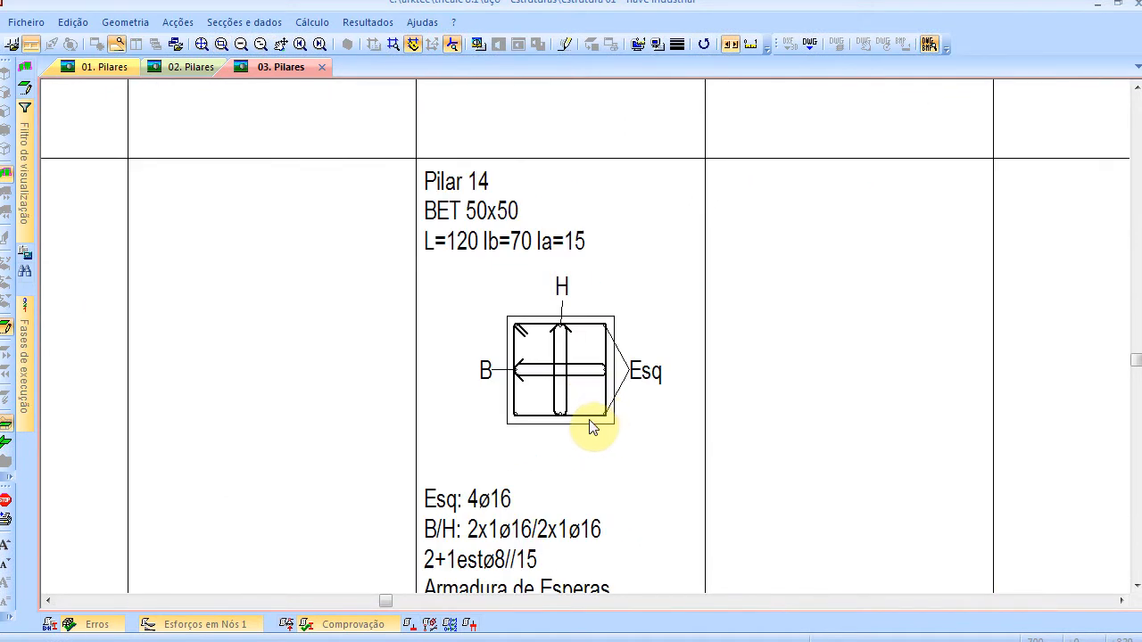
{"action": "scroll", "coordinate": [593, 429], "scroll_direction": "down", "scroll_amount": 2}
Include the bar arrangement drawing (Desenhar disposição) in the column schedule
{"action": "right_click", "coordinate": [707, 294]}
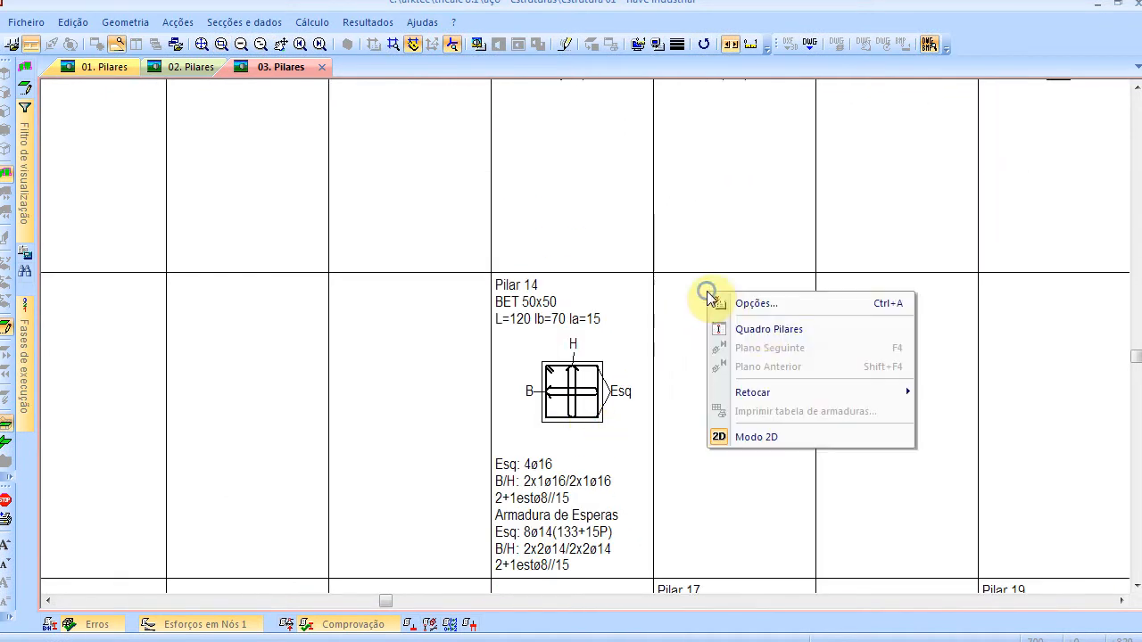
{"action": "left_click", "coordinate": [758, 306]}
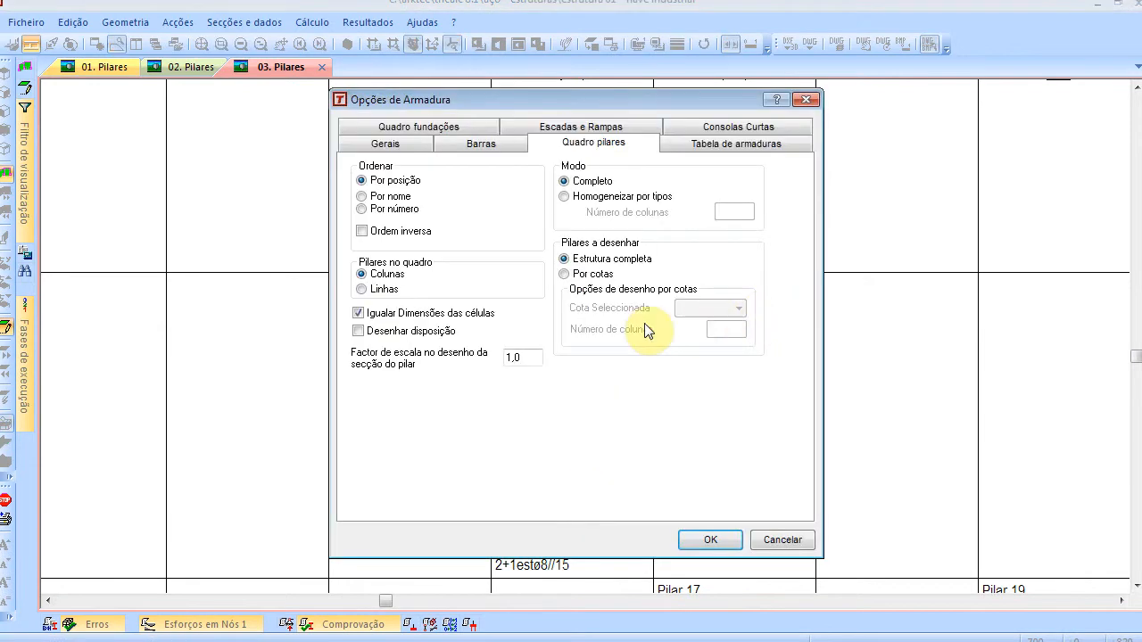
{"action": "left_click", "coordinate": [403, 332]}
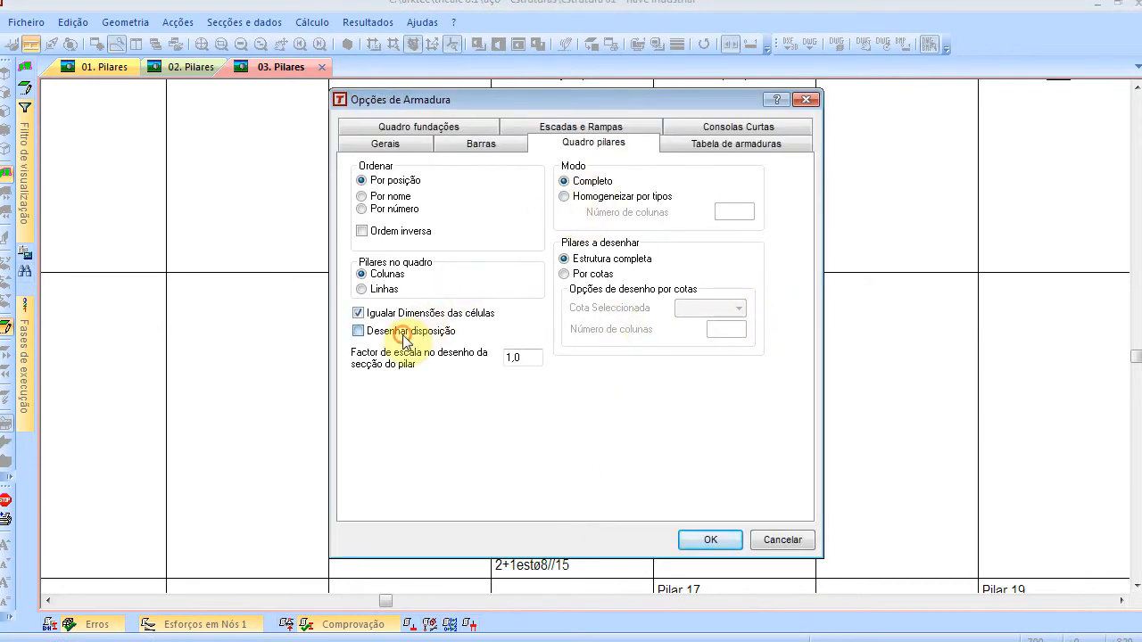
{"action": "left_click", "coordinate": [708, 539]}
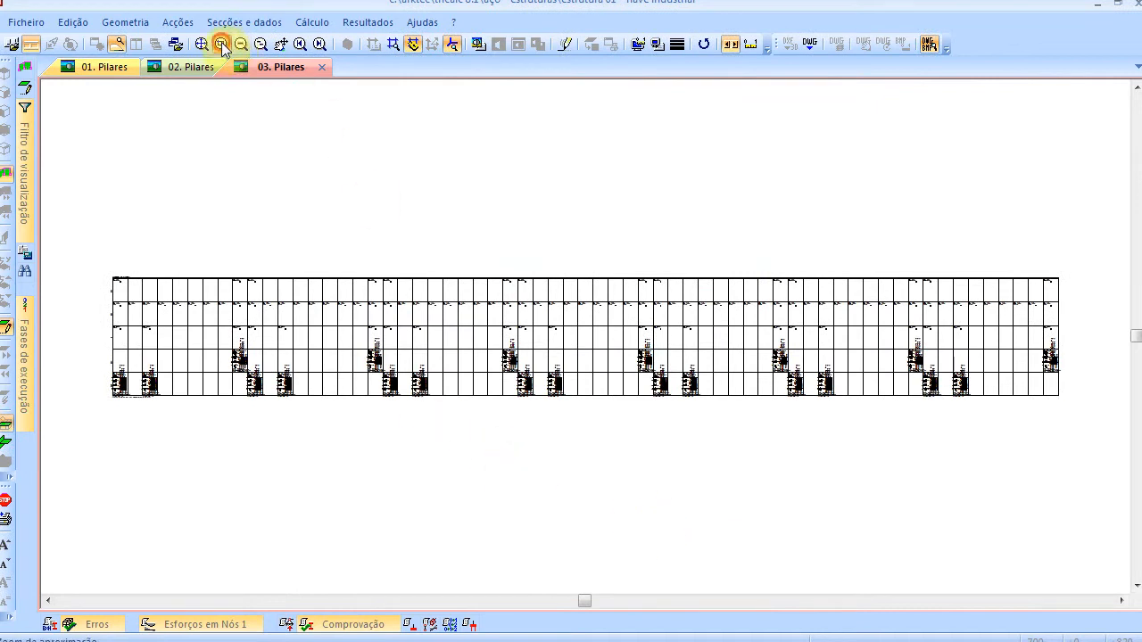
Examine the stirrup shapes, longitudinal bars and starter bars detailed for column Pilar 17, then leave 2D mode
{"action": "left_click", "coordinate": [221, 43]}
{"action": "left_click_drag", "start_coordinate": [365, 327], "coordinate": [410, 401]}
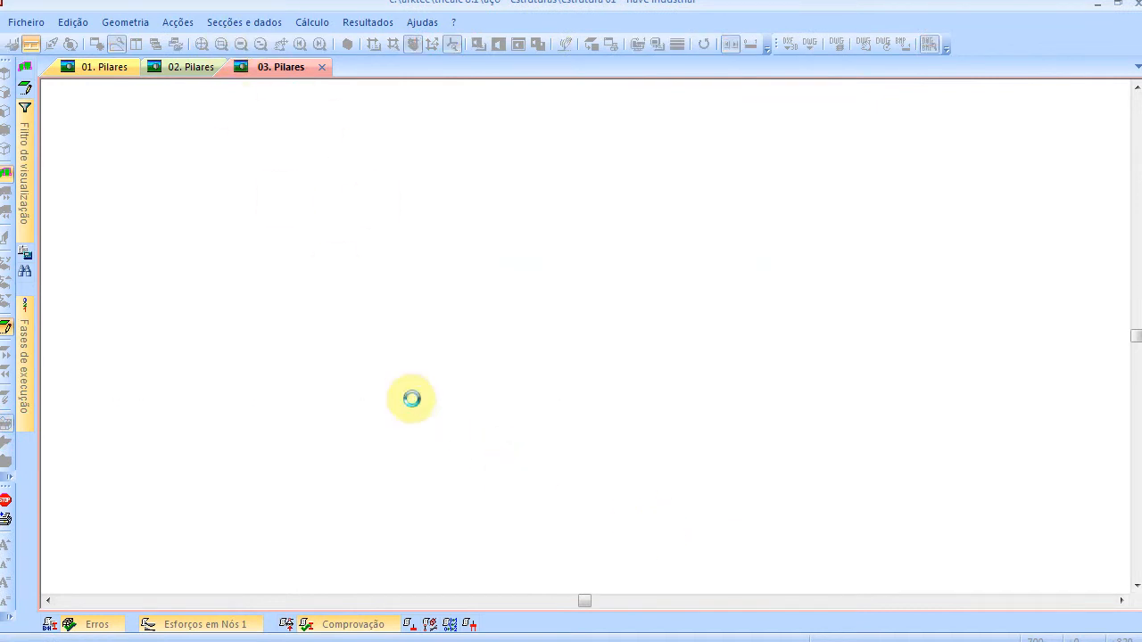
{"action": "scroll", "coordinate": [607, 439], "scroll_direction": "up", "scroll_amount": 3}
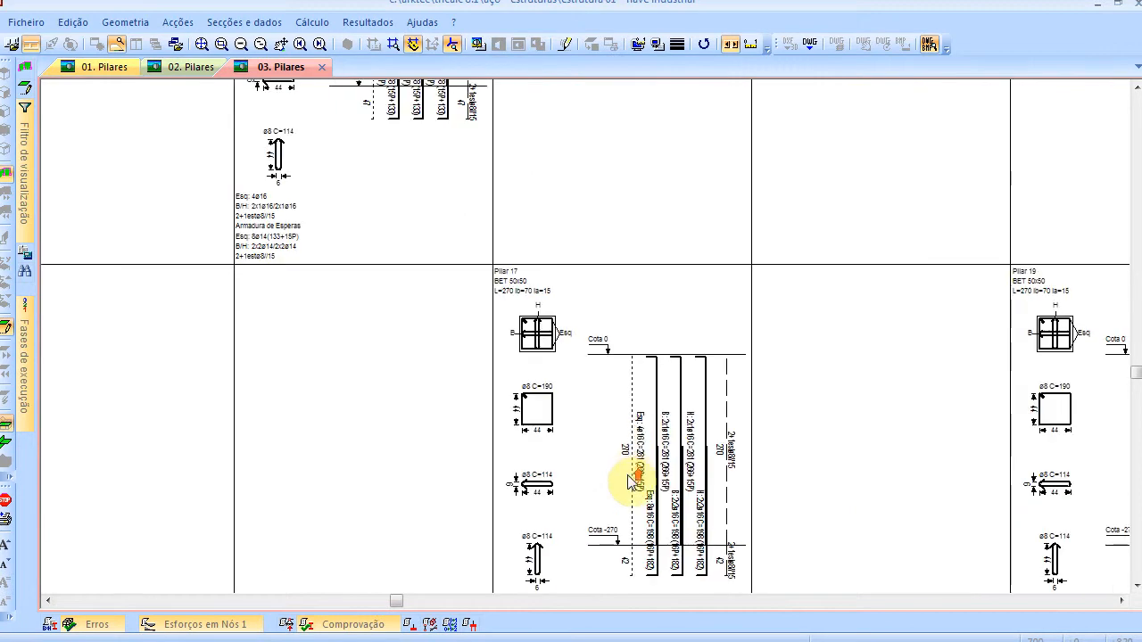
{"action": "middle_click_drag", "start_coordinate": [615, 478], "coordinate": [554, 345]}
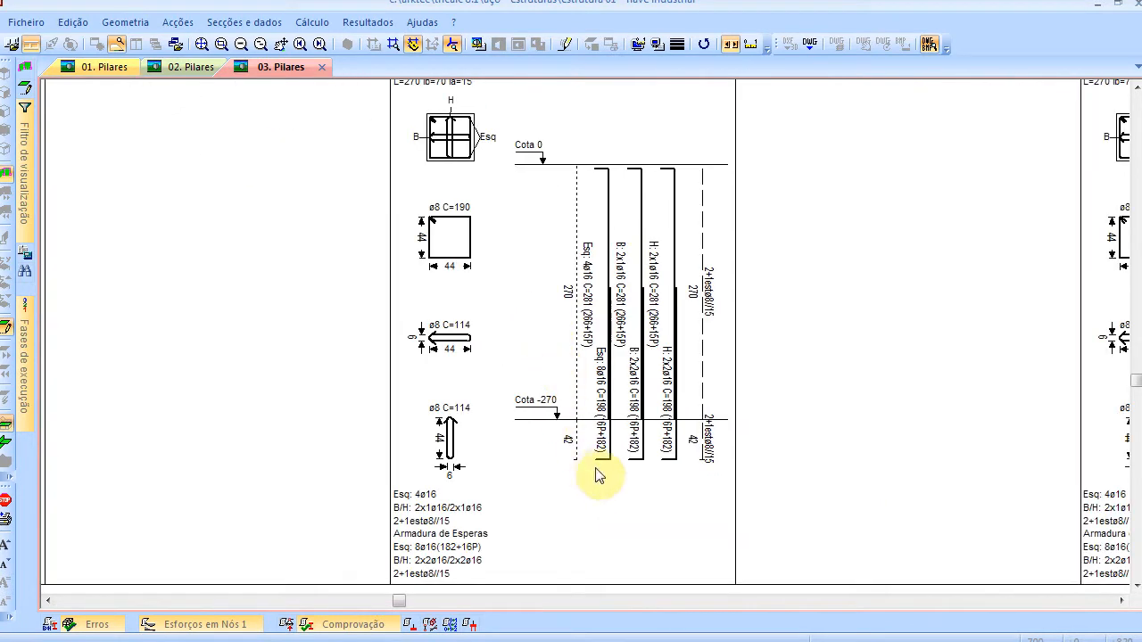
{"action": "scroll", "coordinate": [595, 460], "scroll_direction": "up", "scroll_amount": 1}
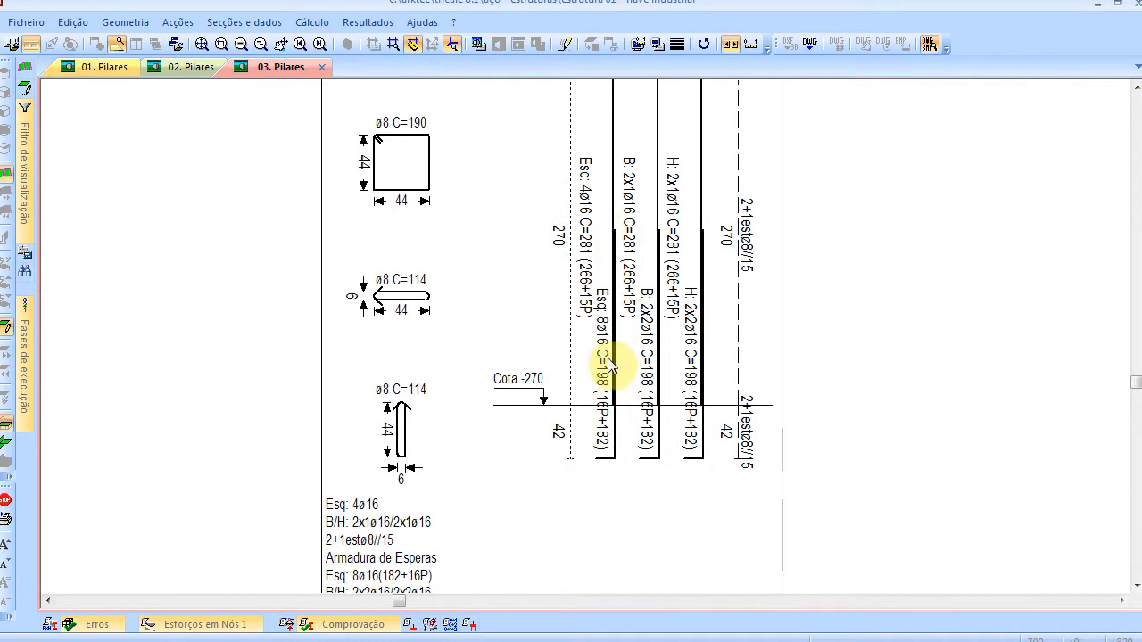
{"action": "middle_click_drag", "start_coordinate": [630, 313], "coordinate": [640, 389]}
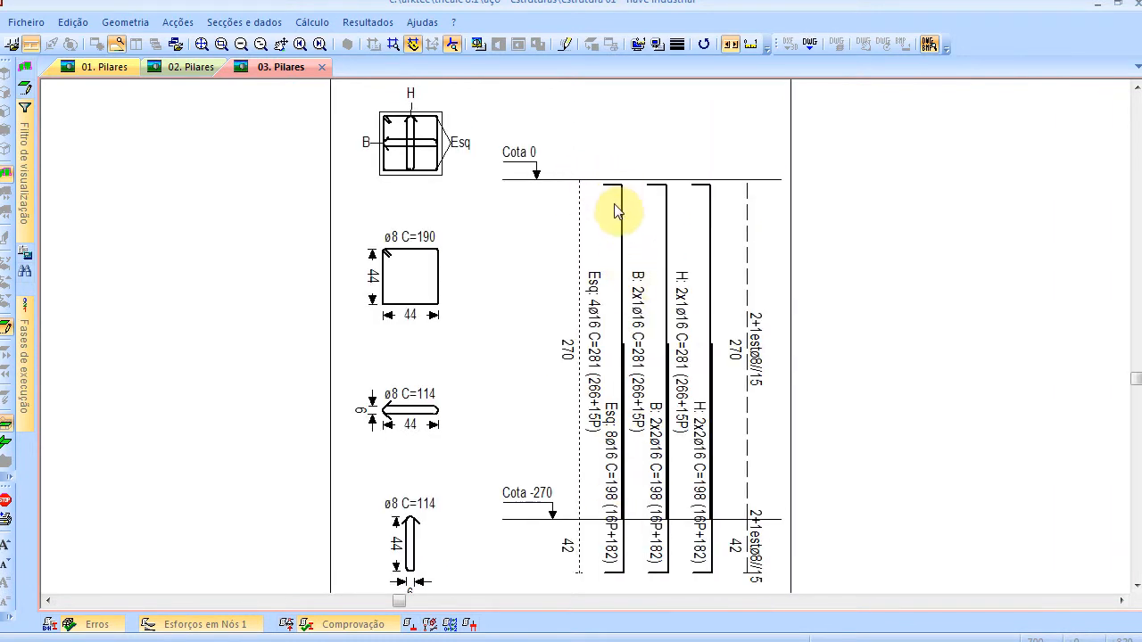
{"action": "scroll", "coordinate": [602, 230], "scroll_direction": "down", "scroll_amount": 2}
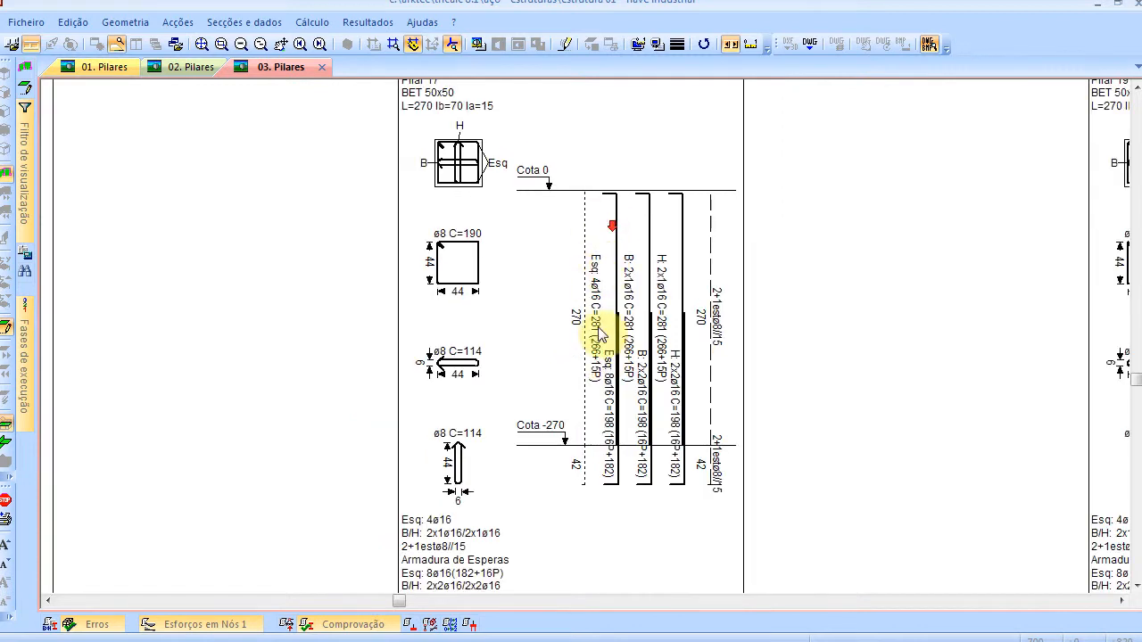
{"action": "scroll", "coordinate": [500, 357], "scroll_direction": "down", "scroll_amount": 2}
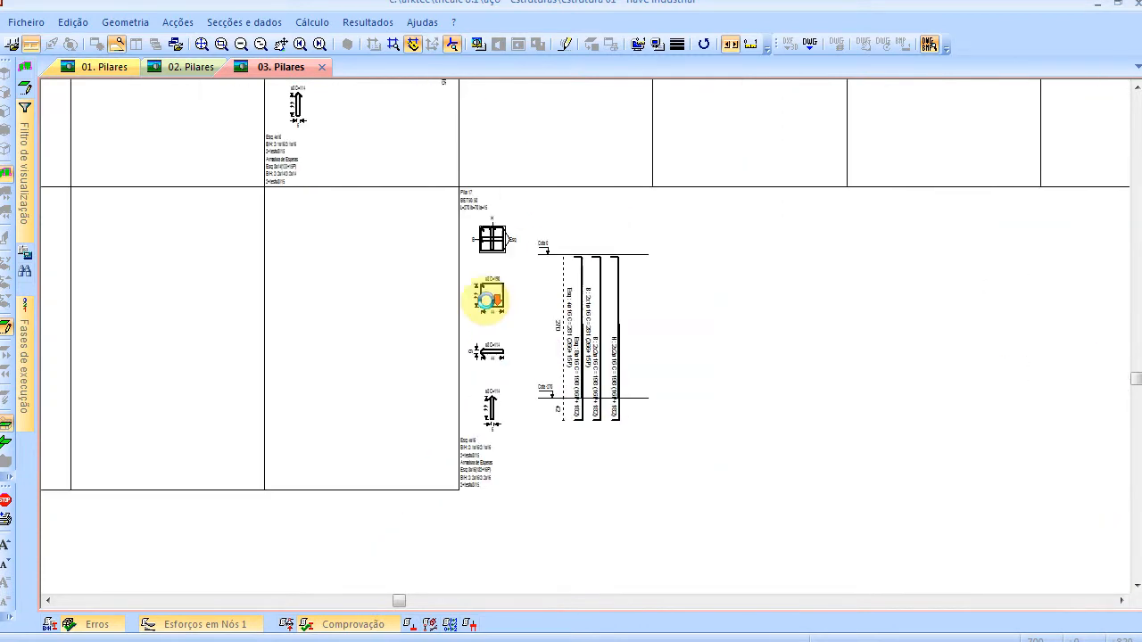
{"action": "right_click", "coordinate": [531, 133]}
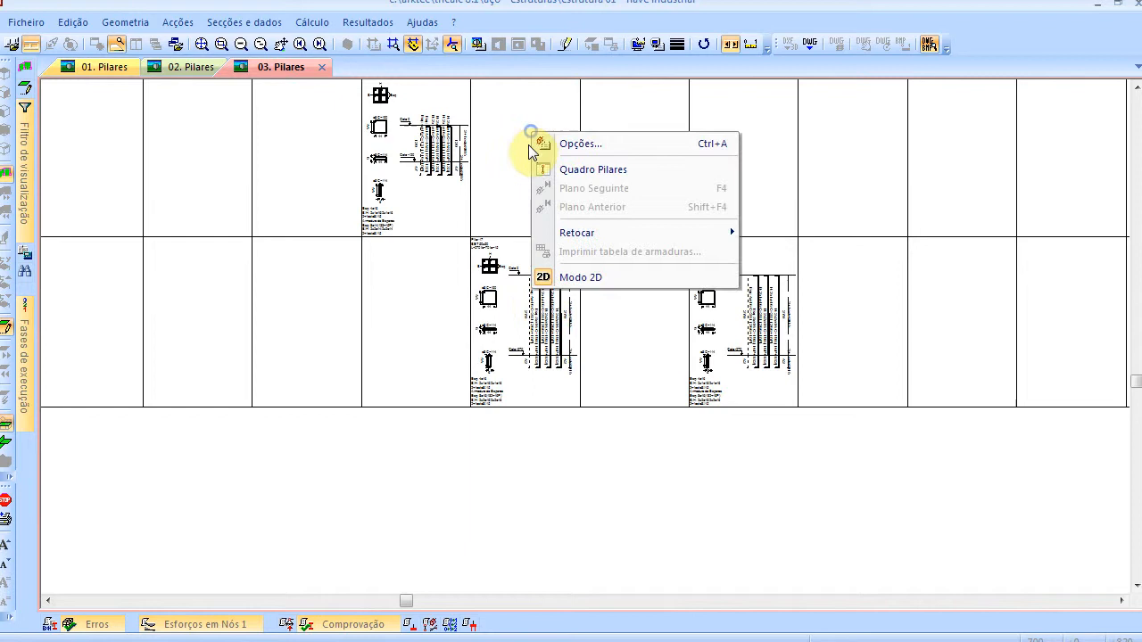
{"action": "left_click", "coordinate": [581, 276]}
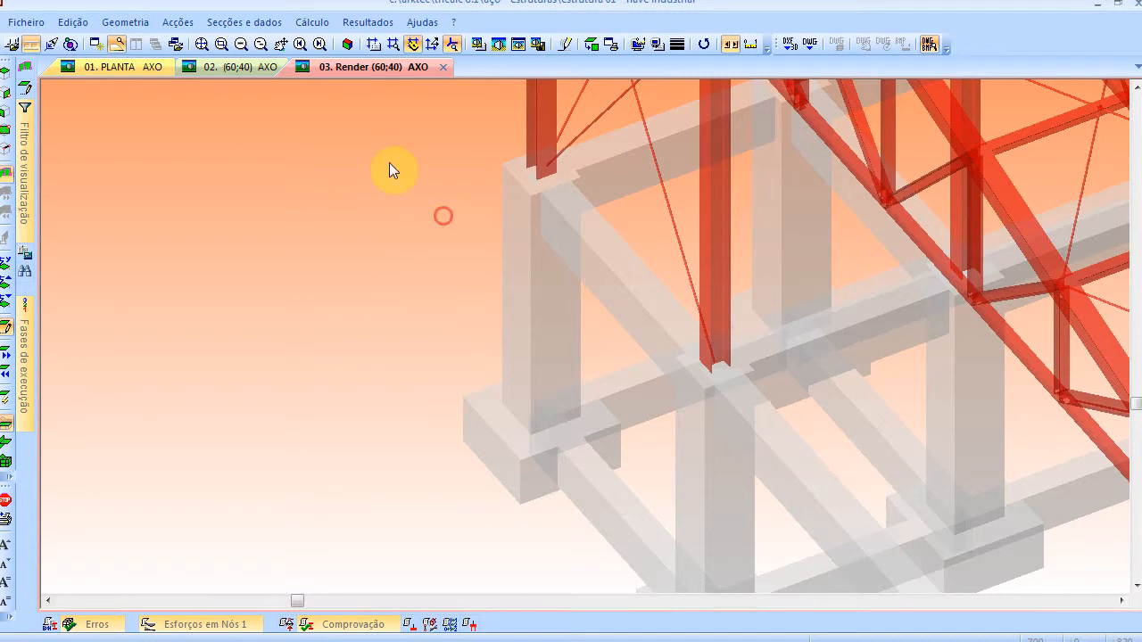
Show the whole structure and overlay the wireframe model (Desenhar modelo arame) on the render
{"action": "left_click", "coordinate": [202, 43]}
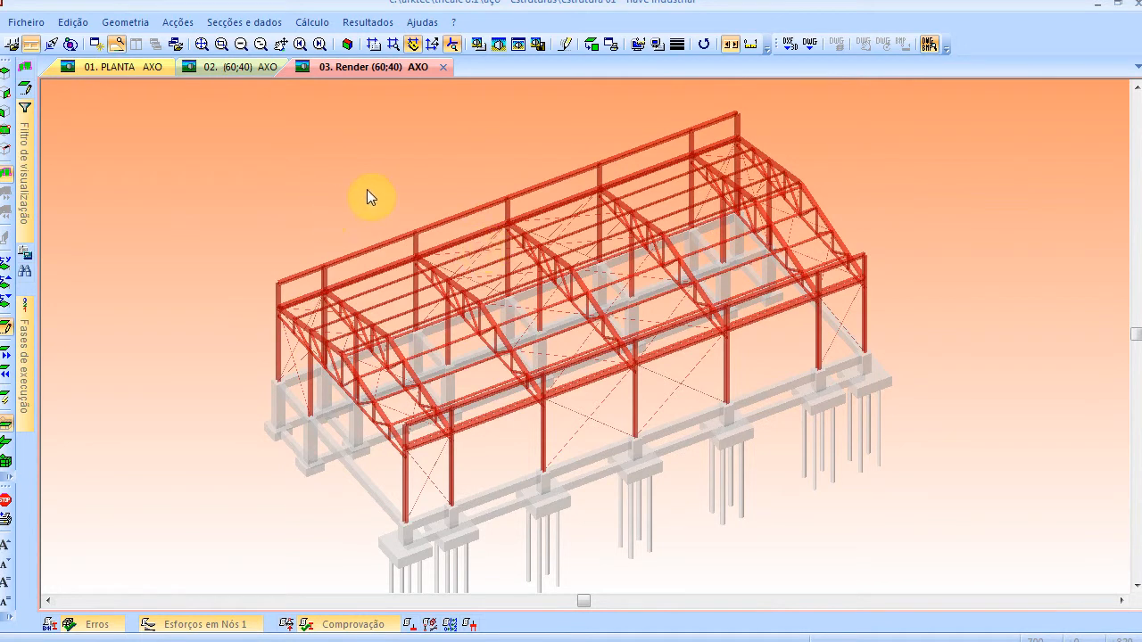
{"action": "left_click", "coordinate": [487, 44]}
{"action": "left_click", "coordinate": [453, 314]}
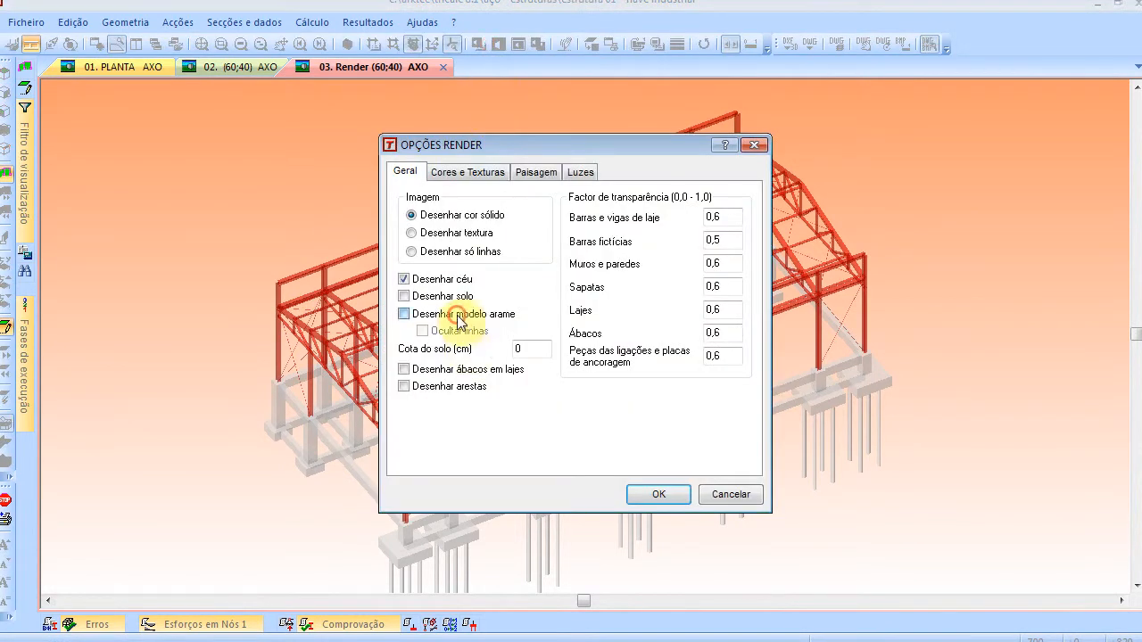
{"action": "left_click", "coordinate": [658, 496]}
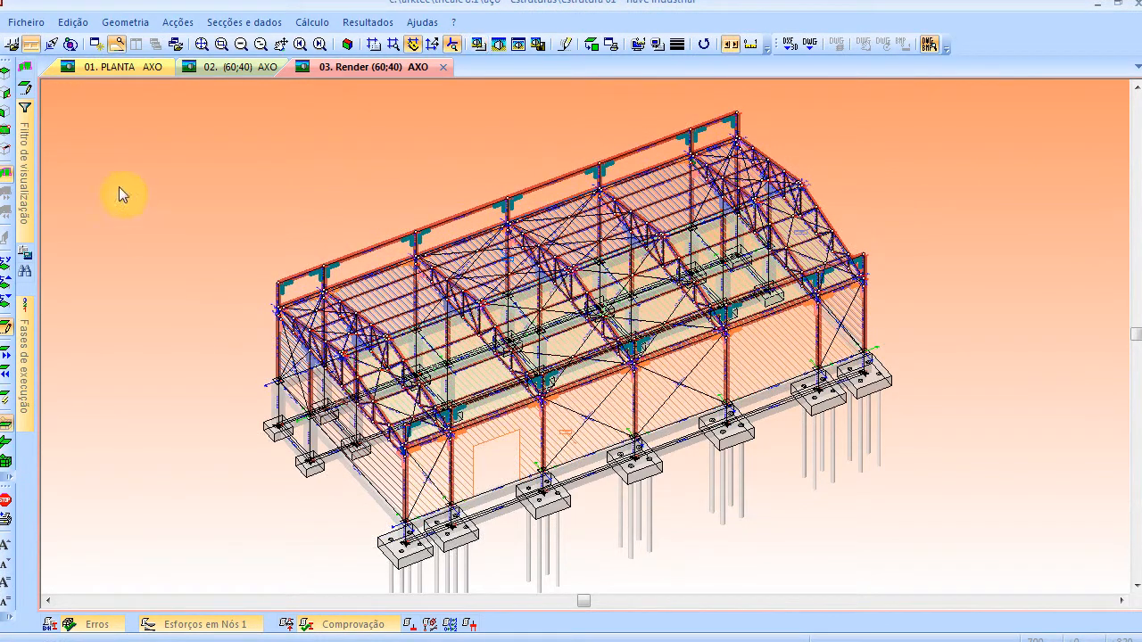
Isolate the vertical XY plane of the second transverse frame and show it in front elevation
{"action": "left_click", "coordinate": [4, 115]}
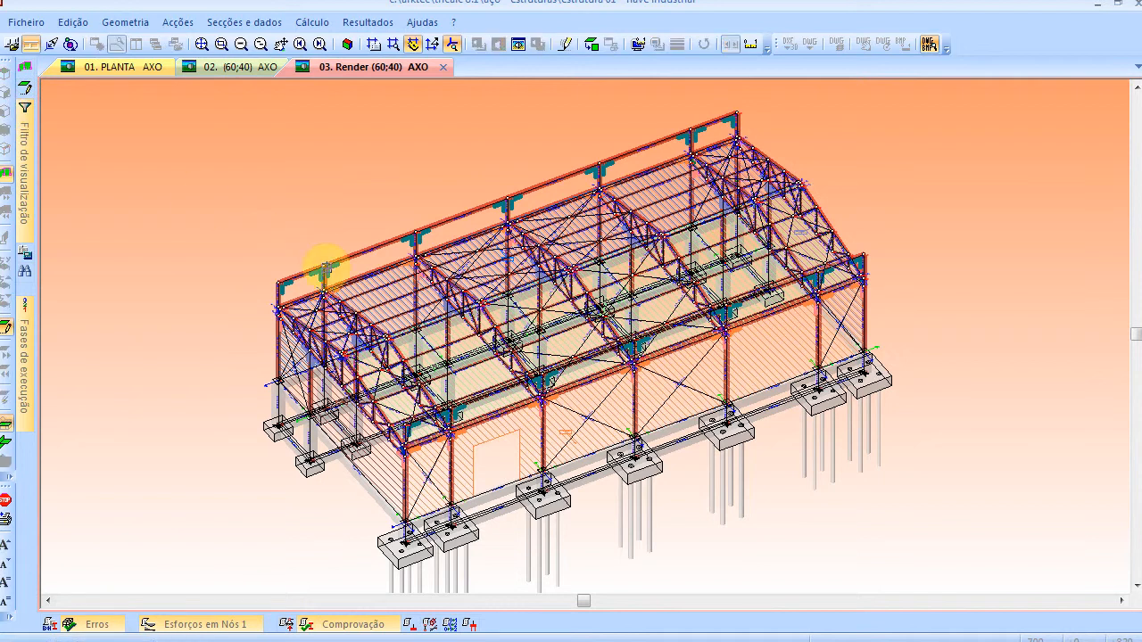
{"action": "left_click", "coordinate": [322, 264]}
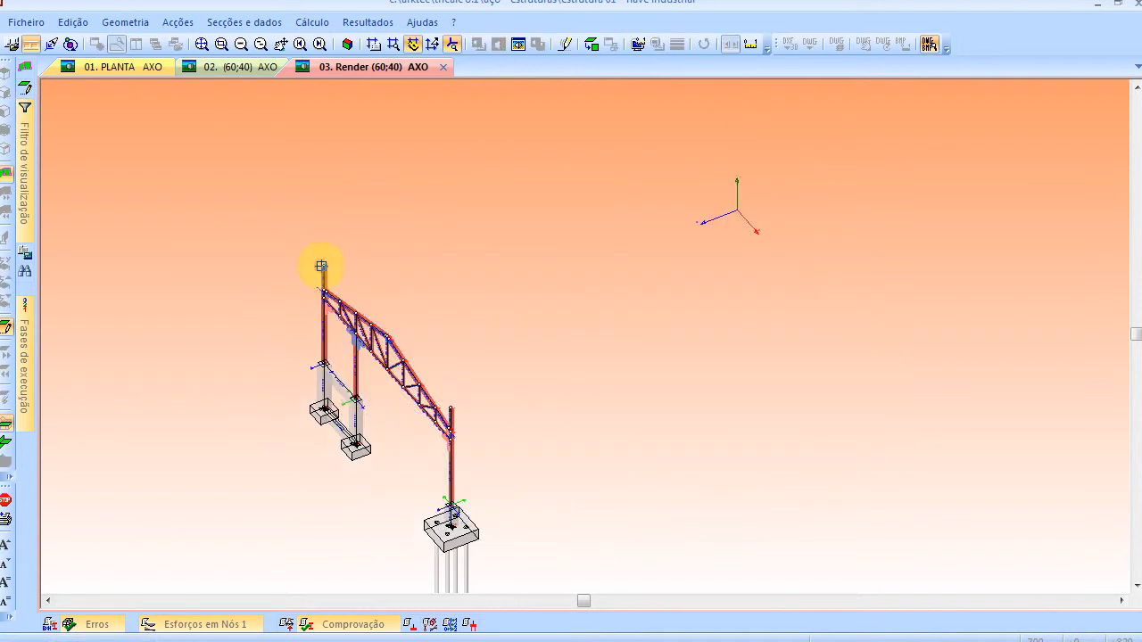
{"action": "left_click", "coordinate": [592, 45]}
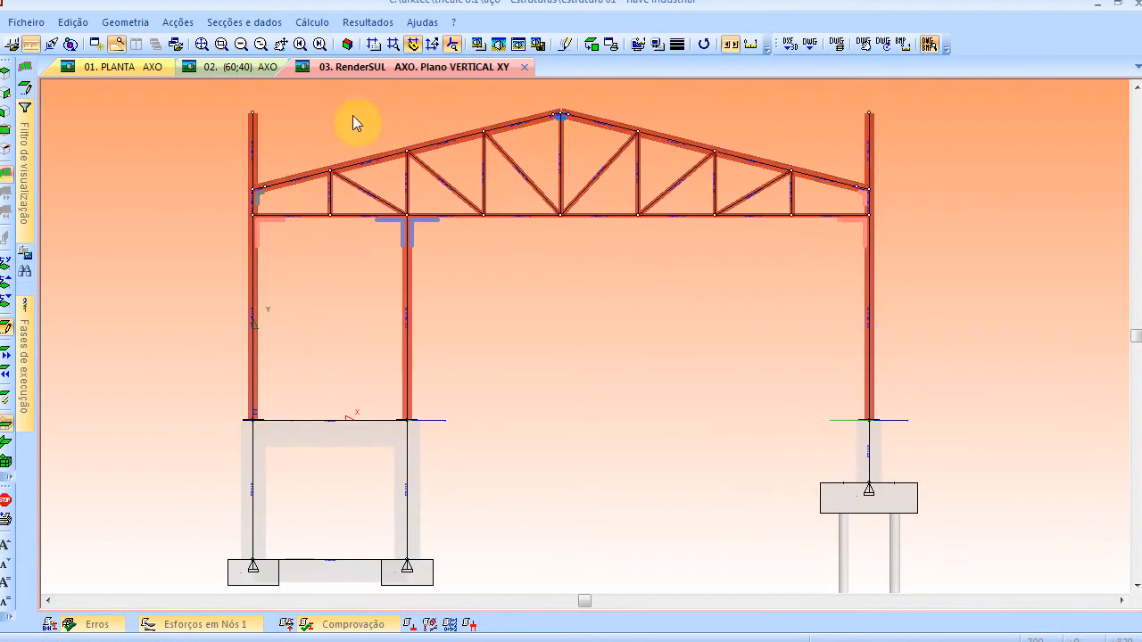
Plot the frame's steel displacements for the ultimate limit state with Majorar Hipóteses, check the colour scale and close it
{"action": "scroll", "coordinate": [392, 279], "scroll_direction": "down", "scroll_amount": 1}
{"action": "left_click", "coordinate": [353, 22]}
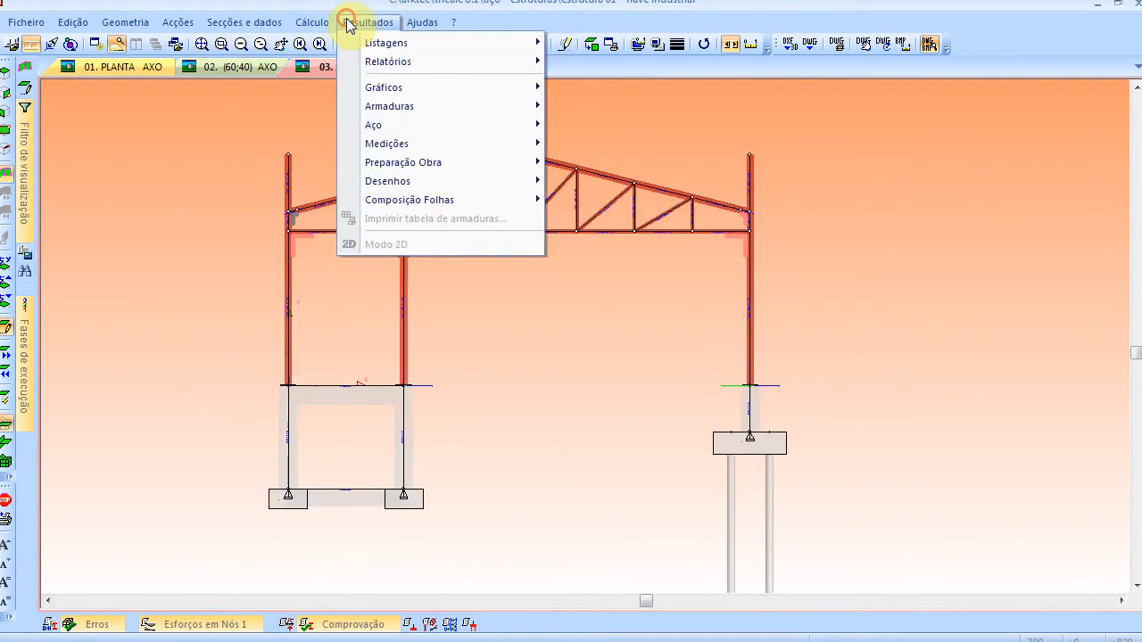
{"action": "mouse_move", "coordinate": [389, 87]}
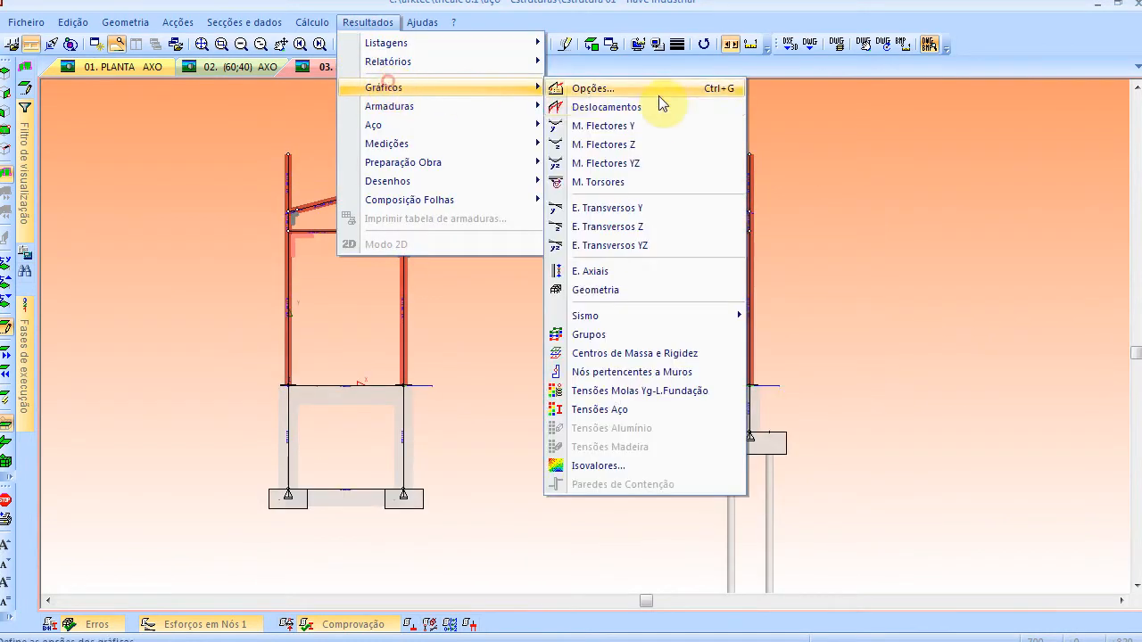
{"action": "left_click", "coordinate": [661, 104]}
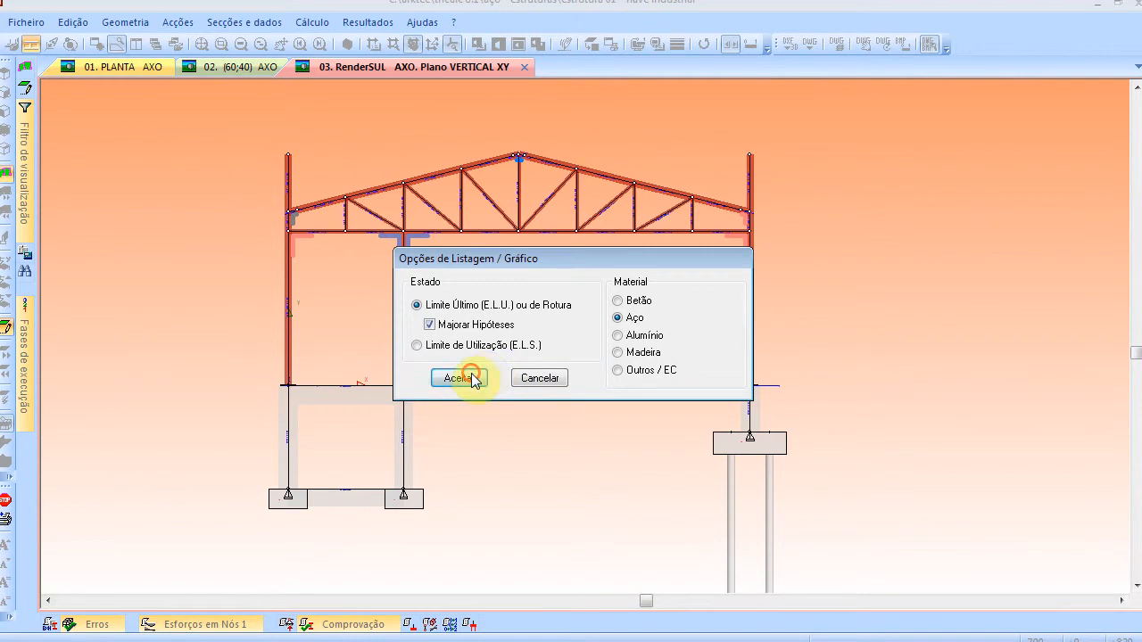
{"action": "left_click", "coordinate": [471, 376]}
{"action": "left_click_drag", "start_coordinate": [1133, 67], "coordinate": [1007, 114]}
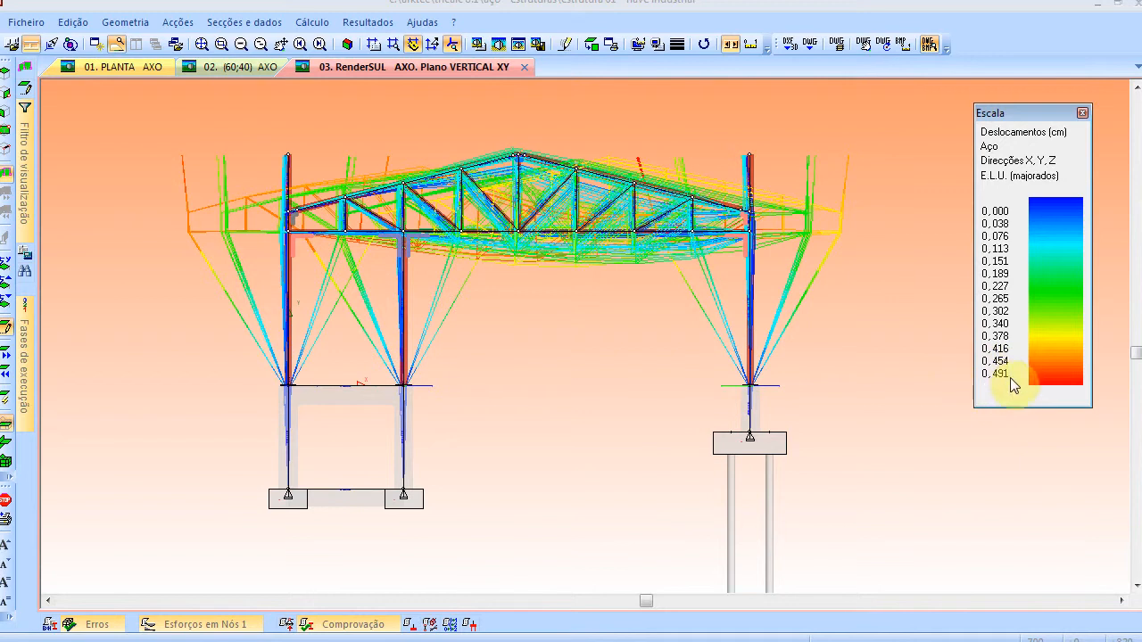
{"action": "left_click", "coordinate": [1081, 114]}
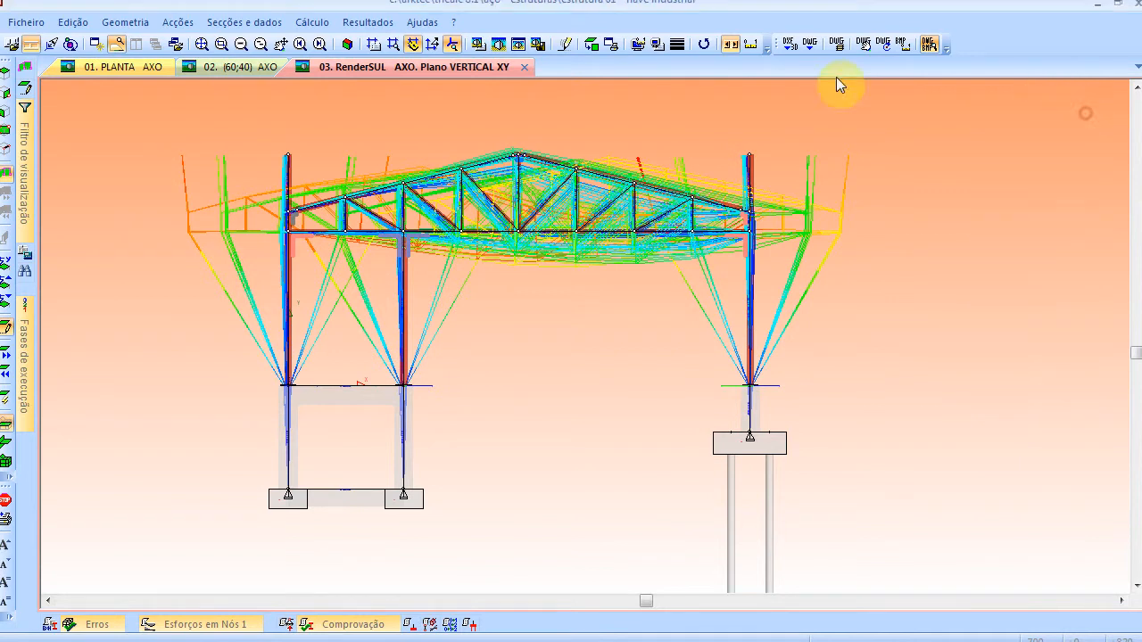
Plot the frame's steel displacements by hypothesis (Por Hipóteses) for 0 G Permanentes and inspect the truss deformation
{"action": "left_click", "coordinate": [395, 21]}
{"action": "mouse_move", "coordinate": [406, 86]}
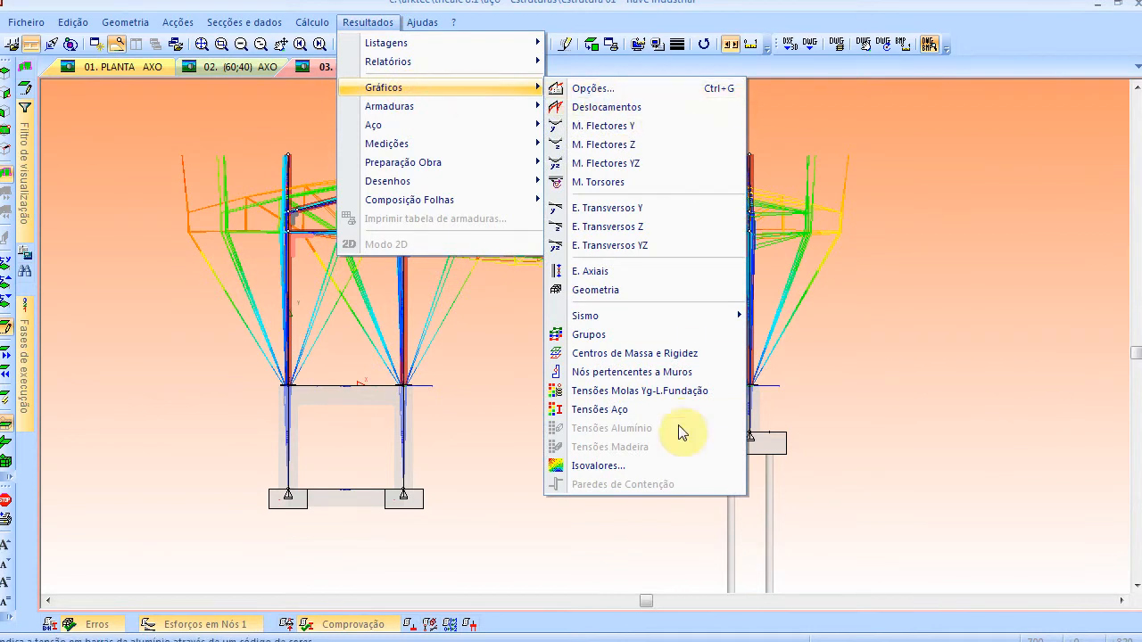
{"action": "left_click", "coordinate": [656, 90]}
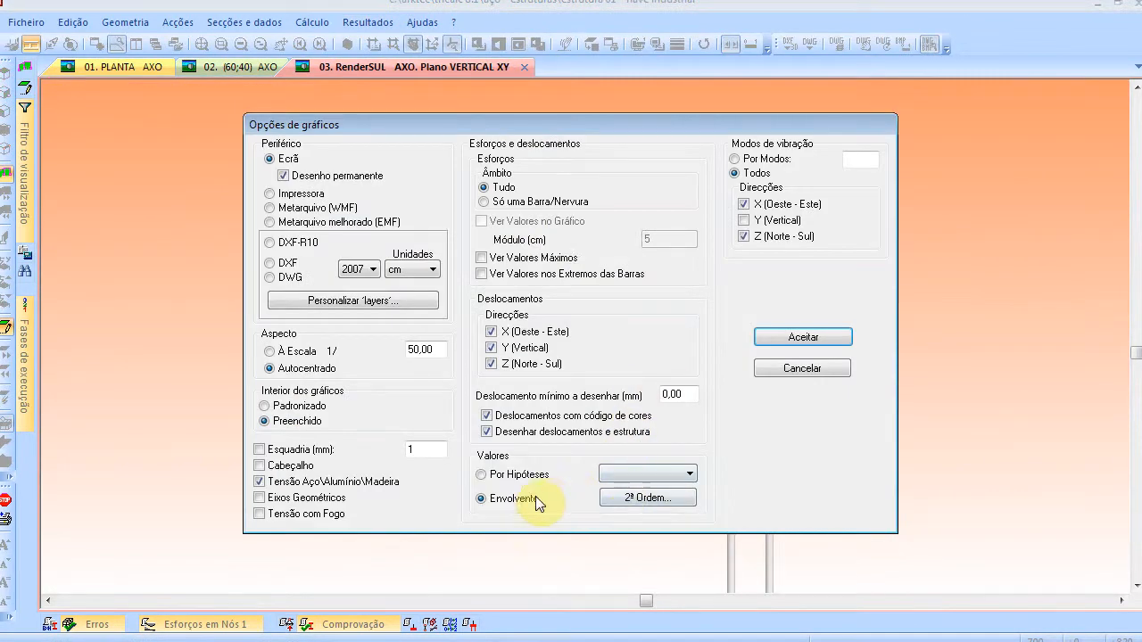
{"action": "left_click", "coordinate": [521, 479]}
{"action": "left_click", "coordinate": [657, 473]}
{"action": "left_click", "coordinate": [649, 485]}
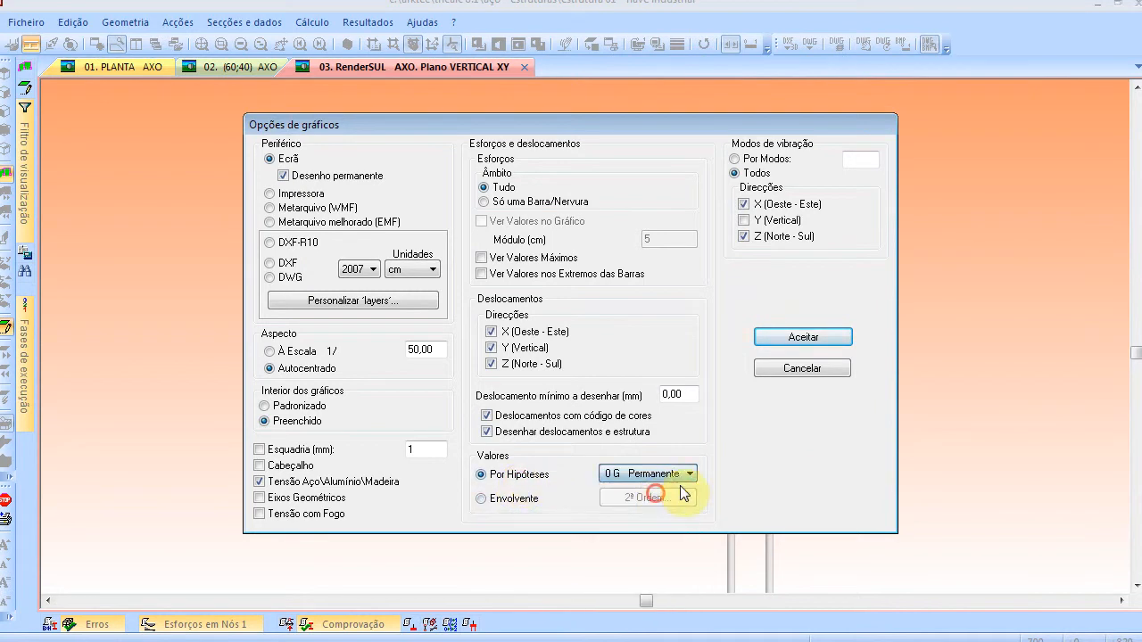
{"action": "left_click", "coordinate": [817, 341]}
{"action": "left_click", "coordinate": [377, 21]}
{"action": "mouse_move", "coordinate": [392, 79]}
{"action": "left_click", "coordinate": [584, 99]}
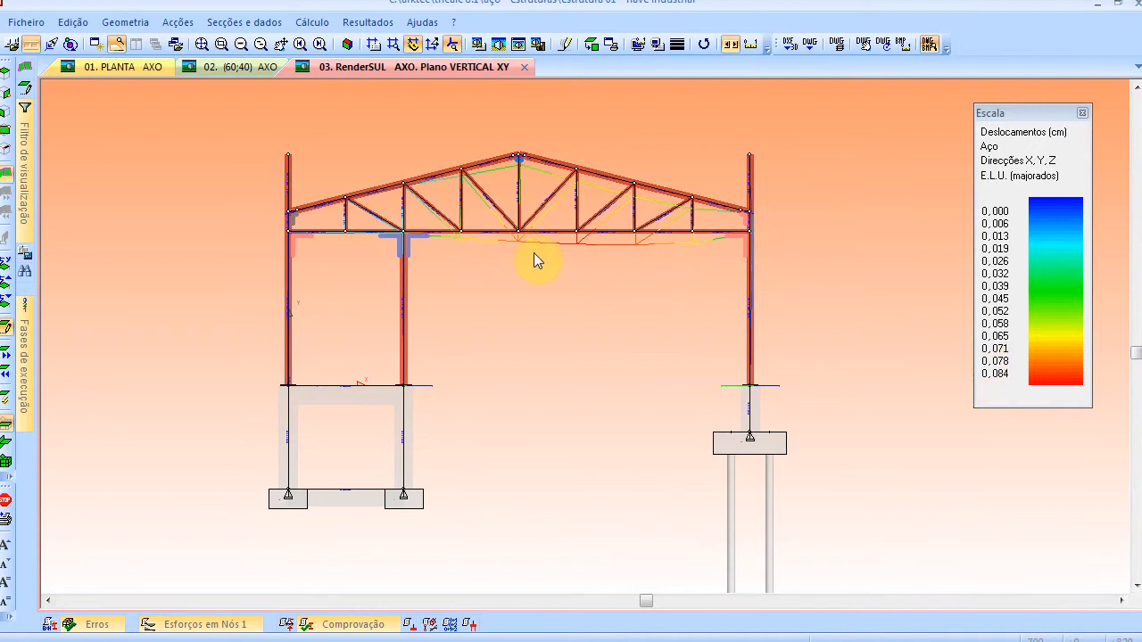
{"action": "scroll", "coordinate": [575, 253], "scroll_direction": "up", "scroll_amount": 2}
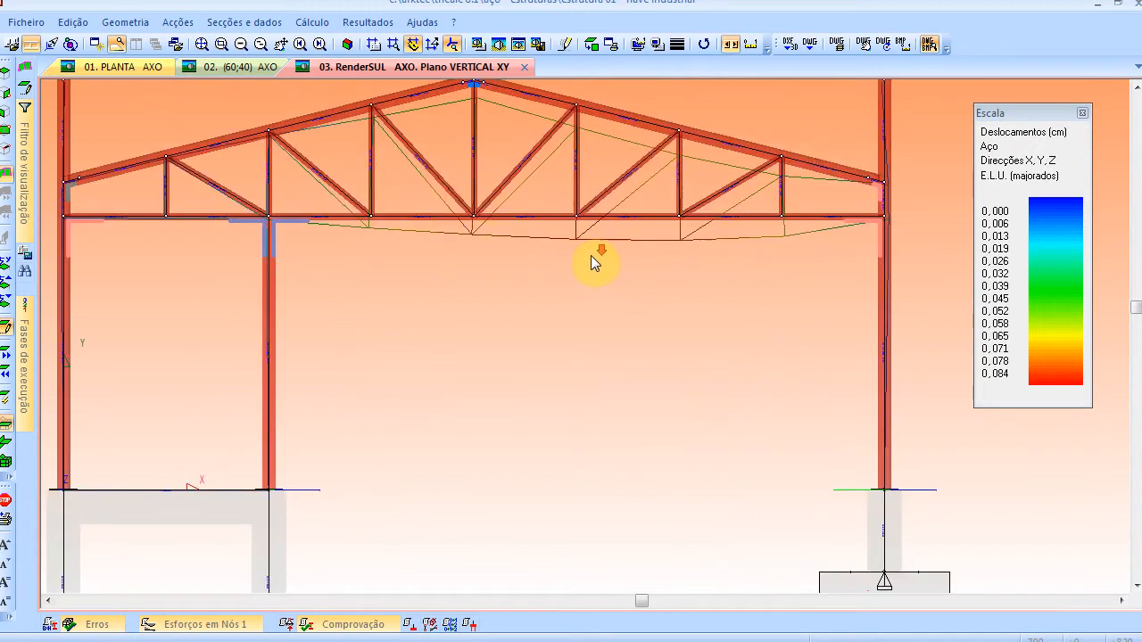
{"action": "scroll", "coordinate": [588, 255], "scroll_direction": "down", "scroll_amount": 2}
Switch the graph hypothesis to 25 W3 Vento and plot the frame's displacements for that wind load
{"action": "left_click", "coordinate": [367, 22]}
{"action": "mouse_move", "coordinate": [379, 93]}
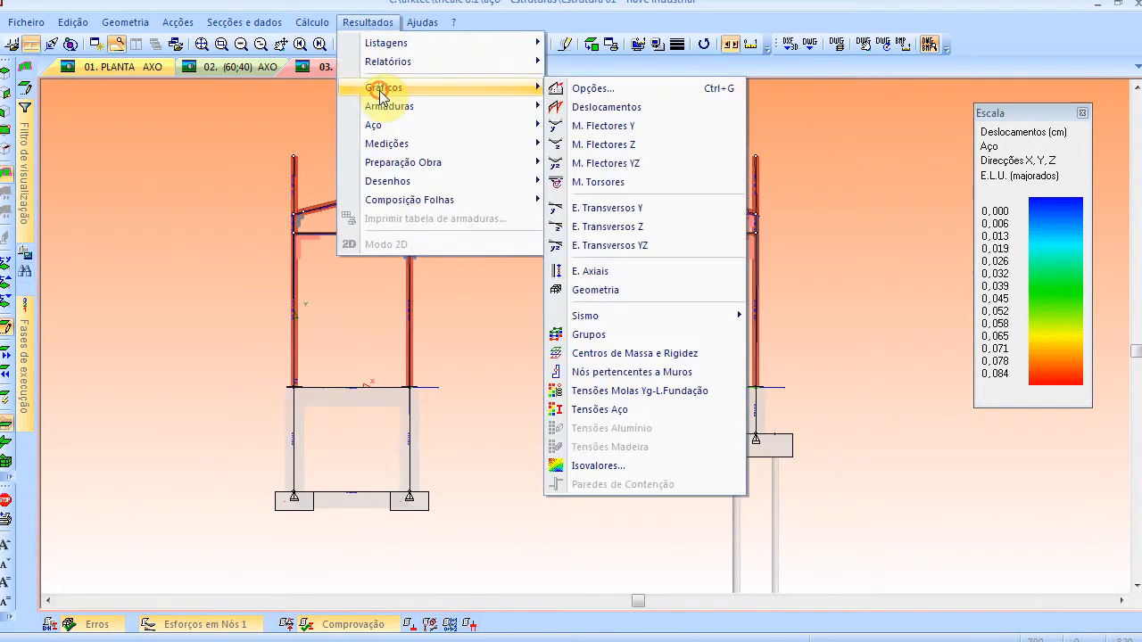
{"action": "left_click", "coordinate": [646, 94]}
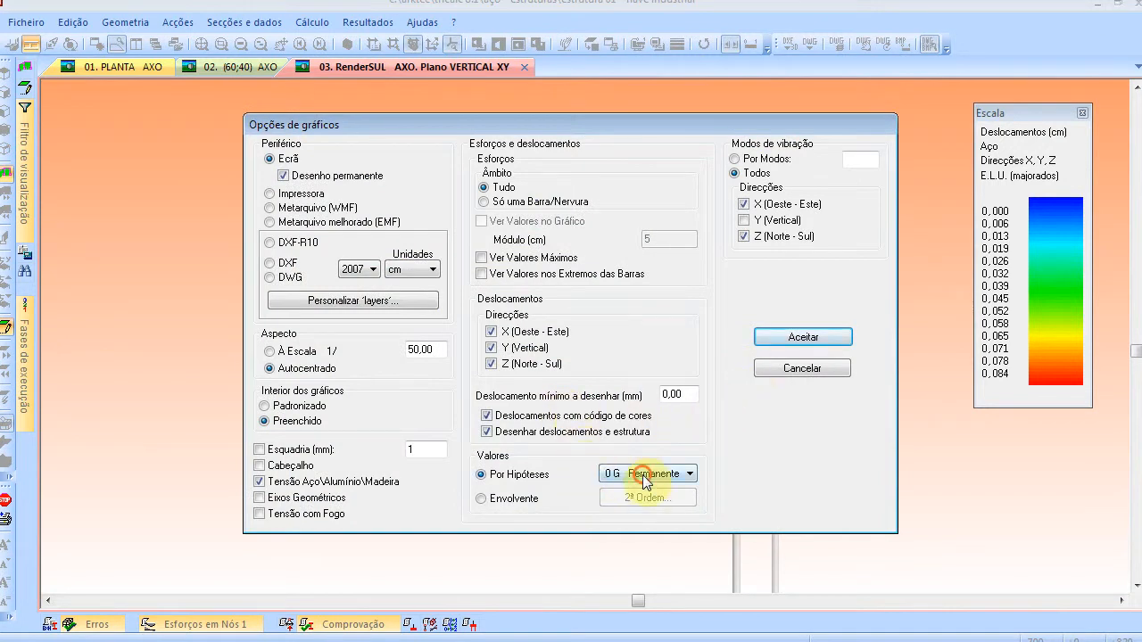
{"action": "left_click", "coordinate": [644, 479]}
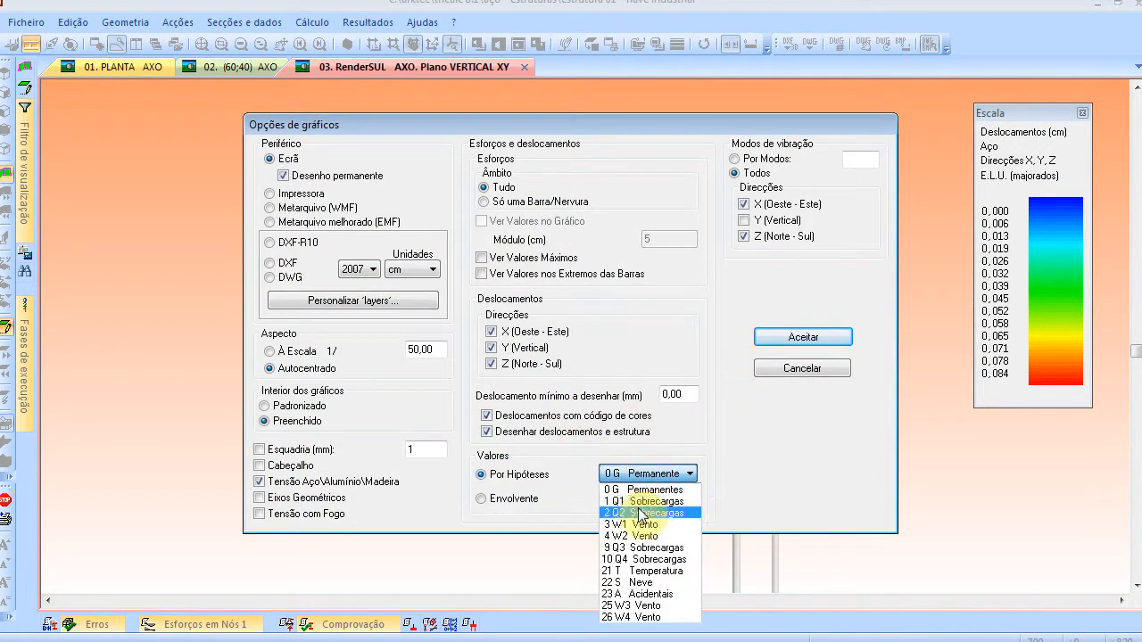
{"action": "left_click", "coordinate": [638, 606]}
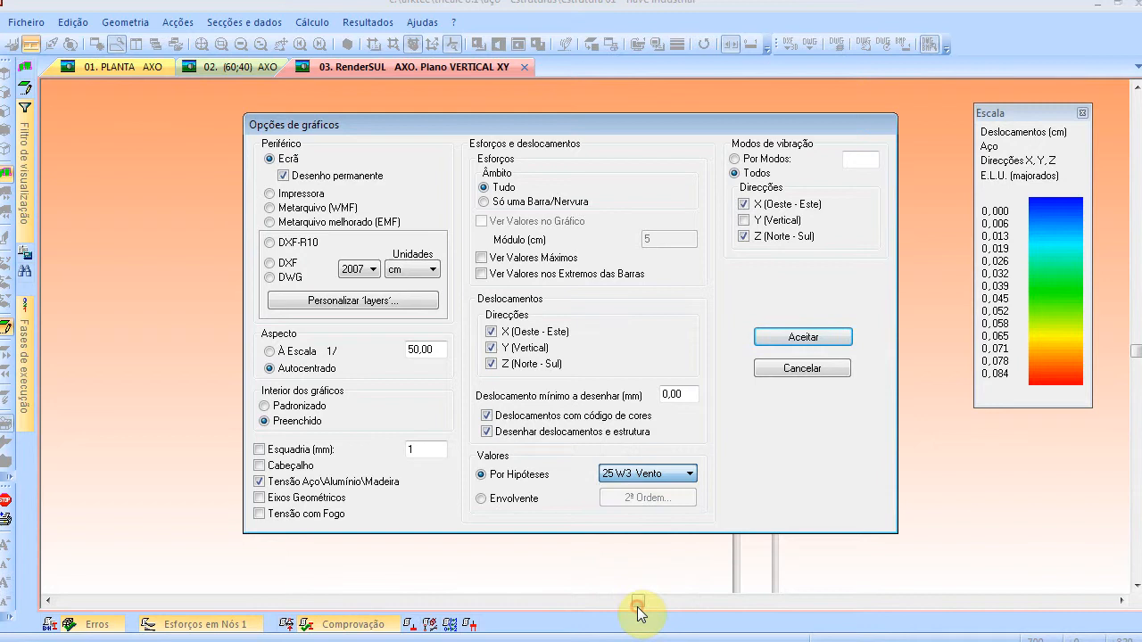
{"action": "left_click", "coordinate": [769, 339]}
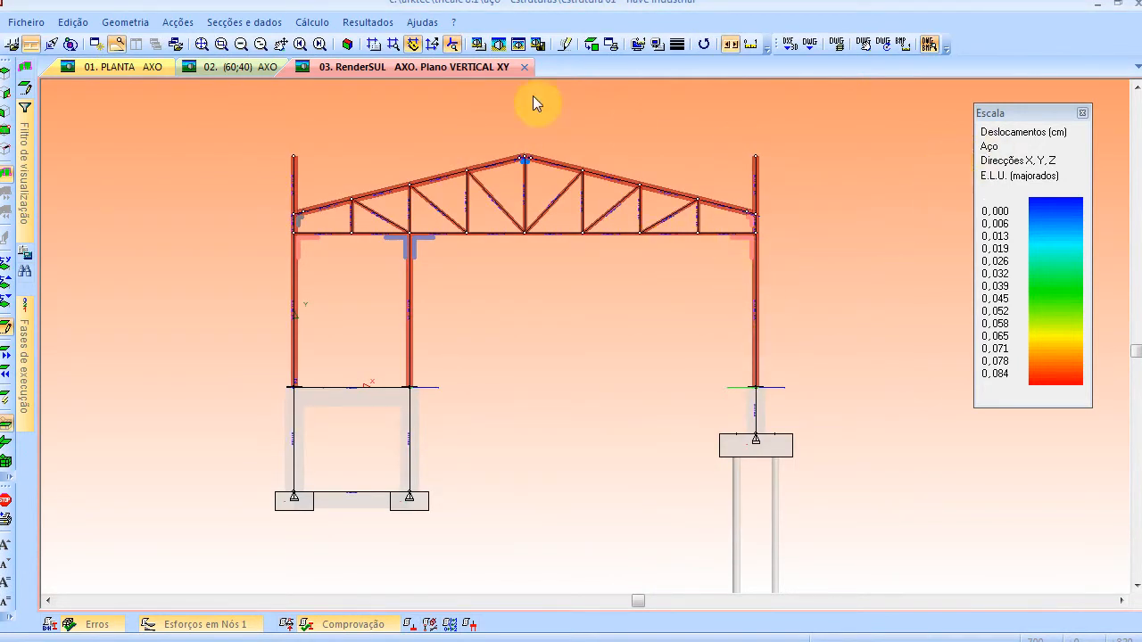
{"action": "left_click", "coordinate": [368, 23]}
{"action": "mouse_move", "coordinate": [381, 90]}
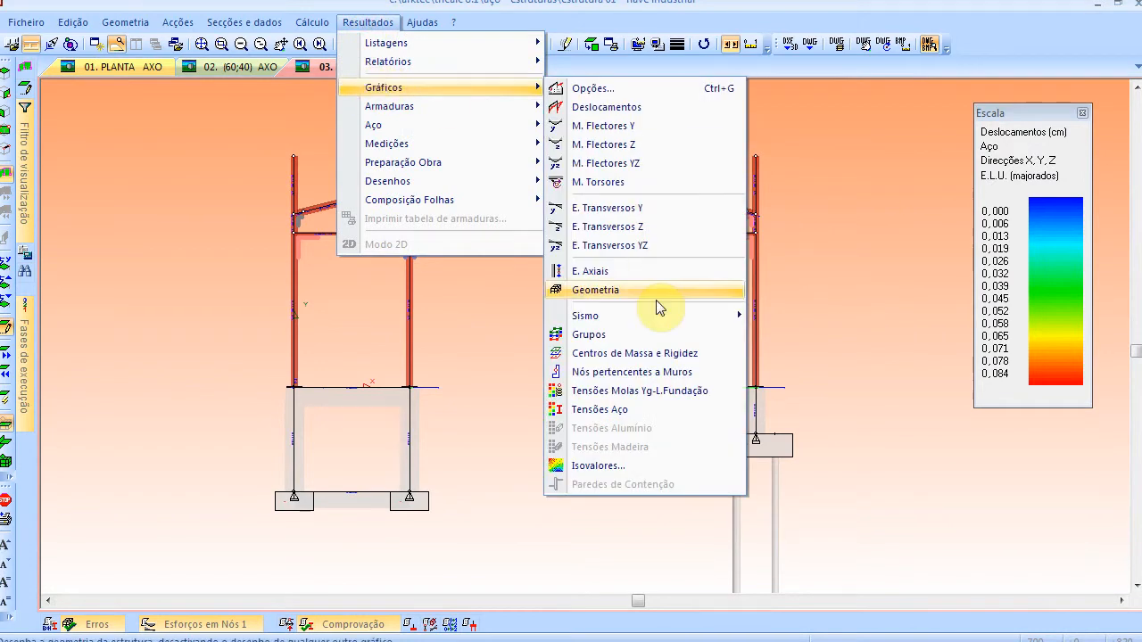
{"action": "left_click", "coordinate": [657, 107]}
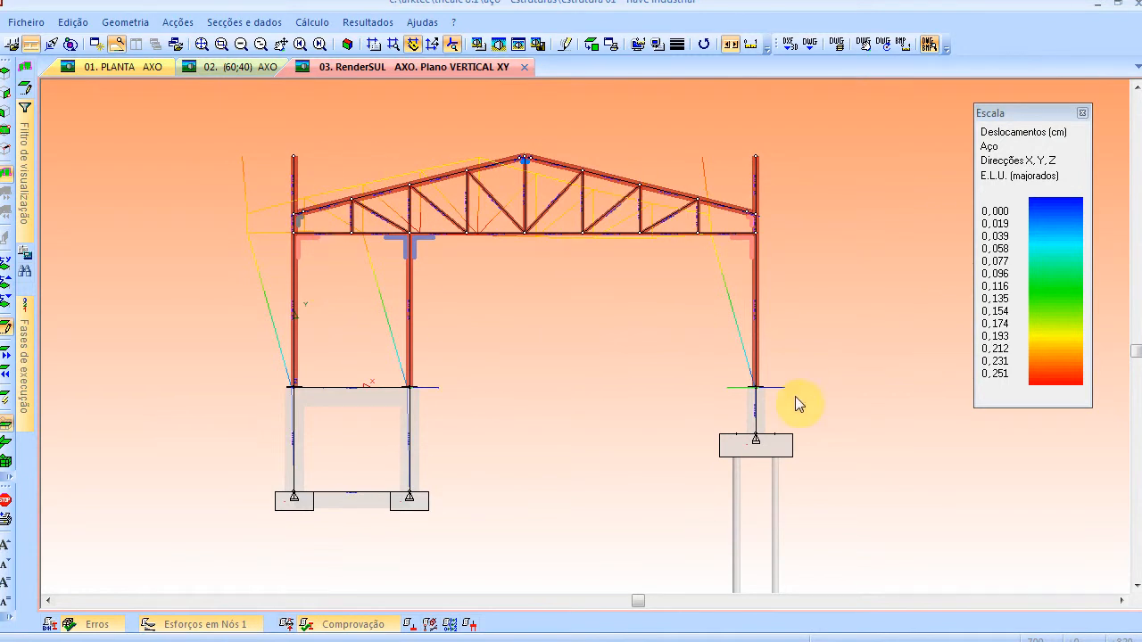
Plot the frame's steel stresses (Tensões Aço) and bring the % Aproveitamento scale fully into view
{"action": "left_click", "coordinate": [367, 21]}
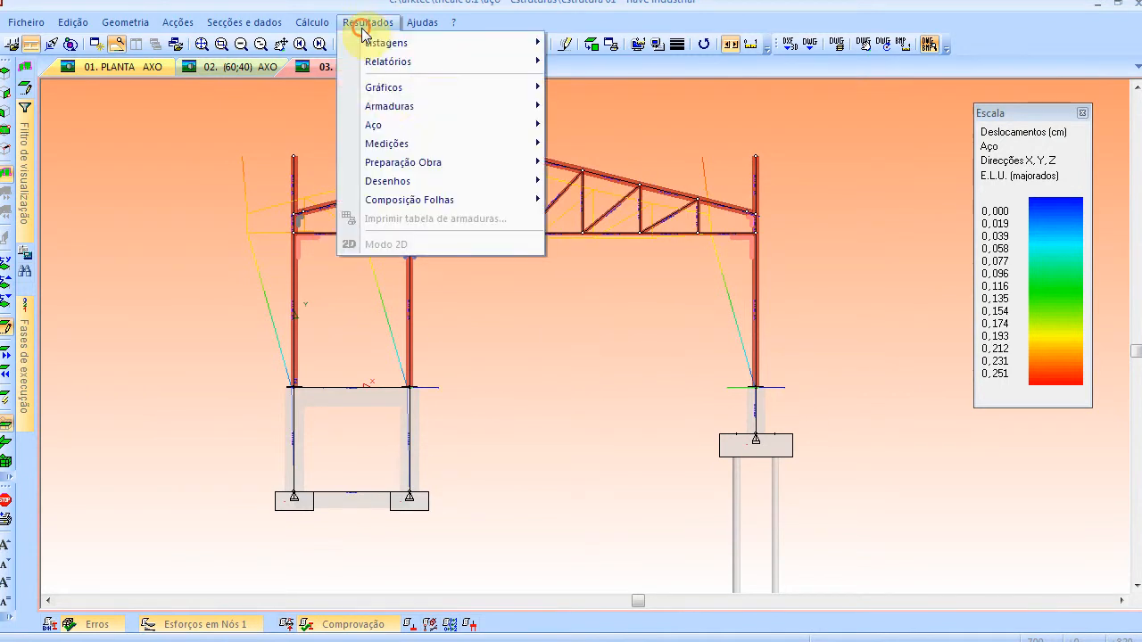
{"action": "mouse_move", "coordinate": [389, 99]}
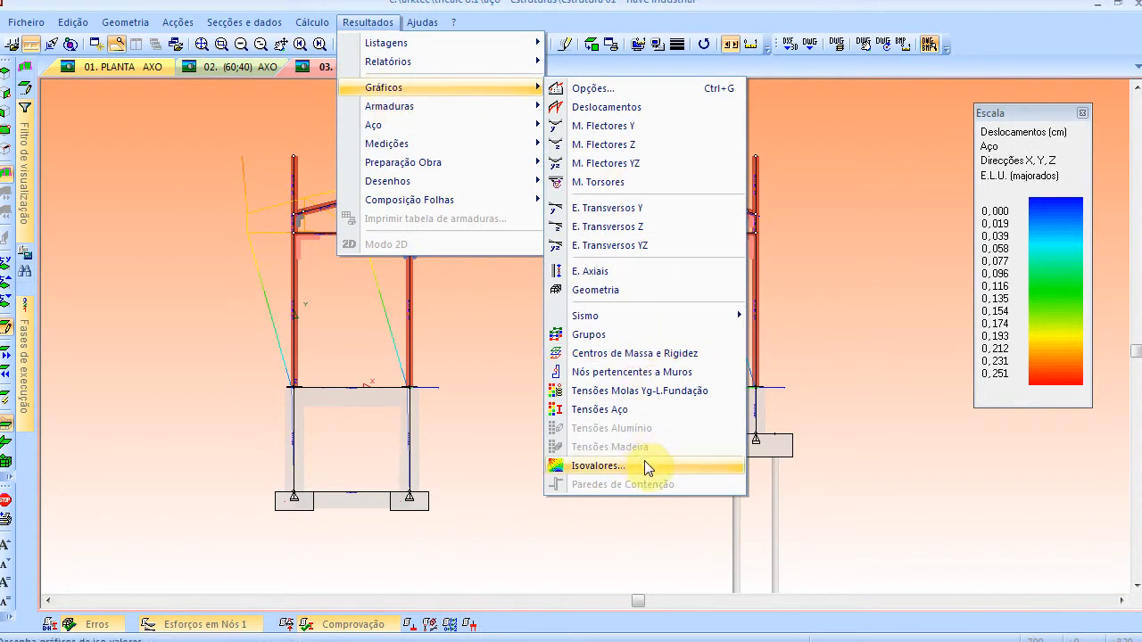
{"action": "left_click", "coordinate": [643, 409]}
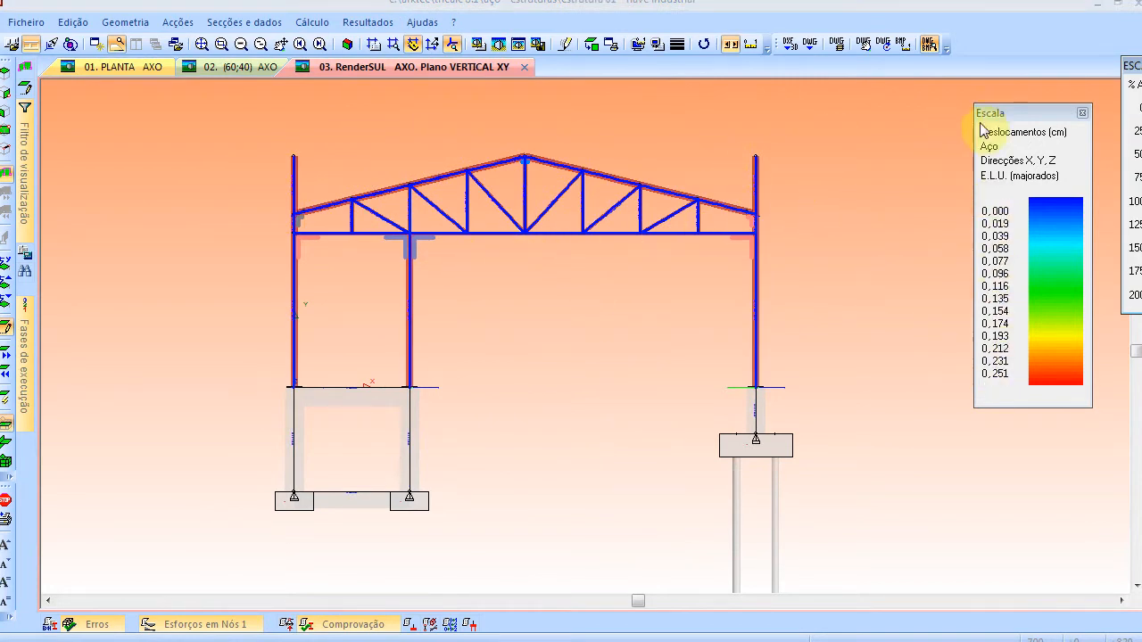
{"action": "left_click_drag", "start_coordinate": [979, 137], "coordinate": [972, 130]}
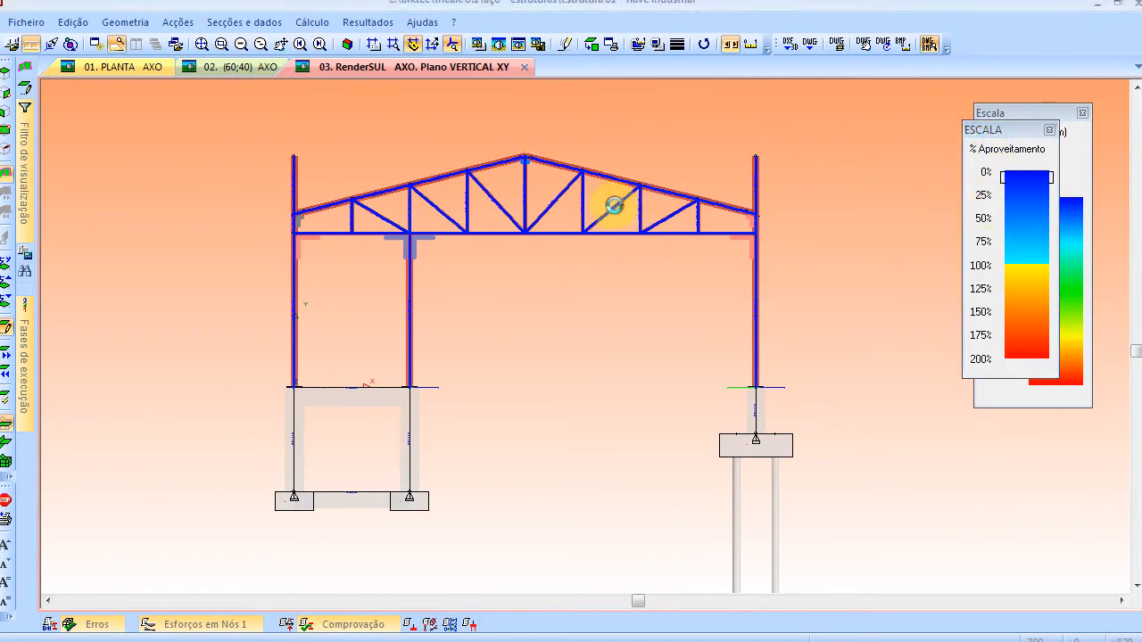
Enlarge the bar labels on the truss until profile names and utilisation percentages are readable, then reduce them one size
{"action": "scroll", "coordinate": [615, 215], "scroll_direction": "up", "scroll_amount": 4}
{"action": "scroll", "coordinate": [606, 212], "scroll_direction": "up", "scroll_amount": 2}
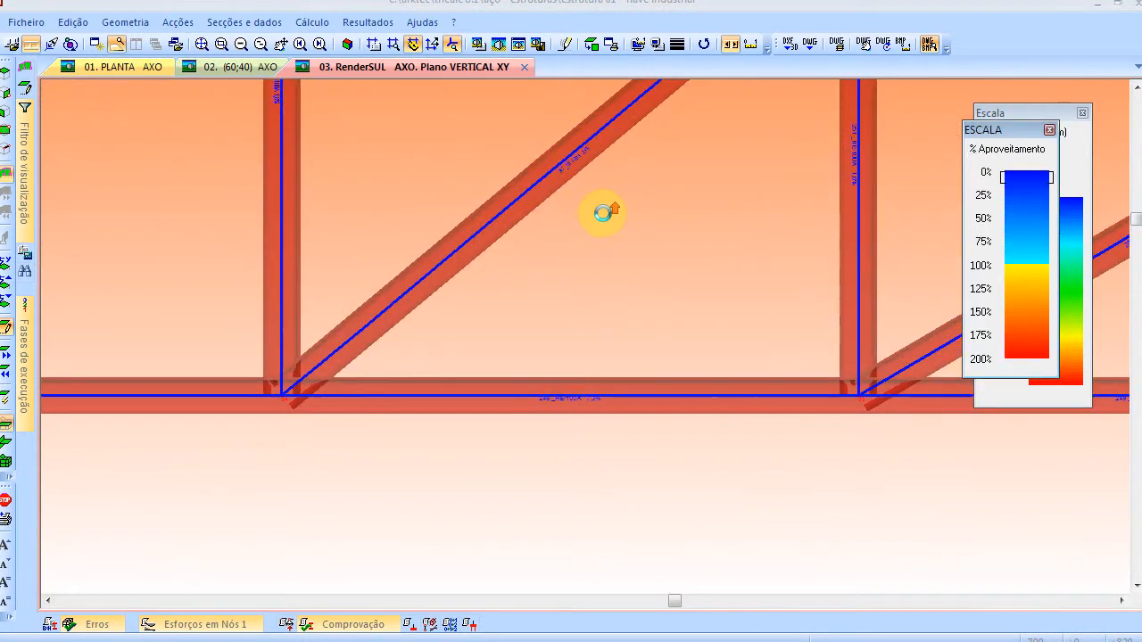
{"action": "left_click", "coordinate": [5, 543]}
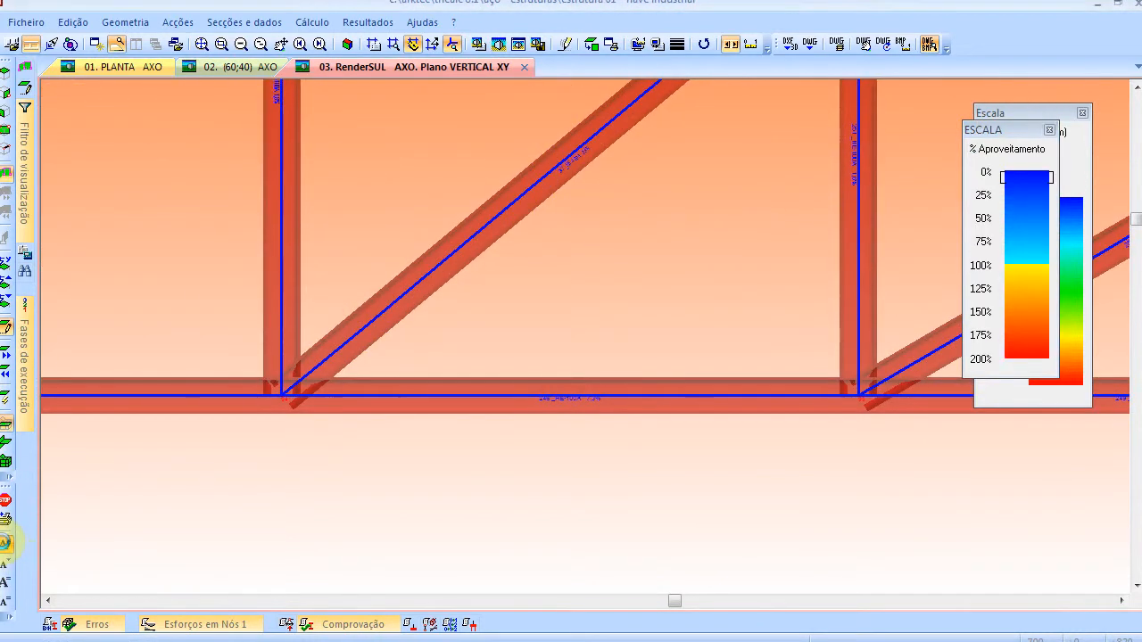
{"action": "left_click", "coordinate": [5, 542]}
{"action": "left_click", "coordinate": [5, 542]}
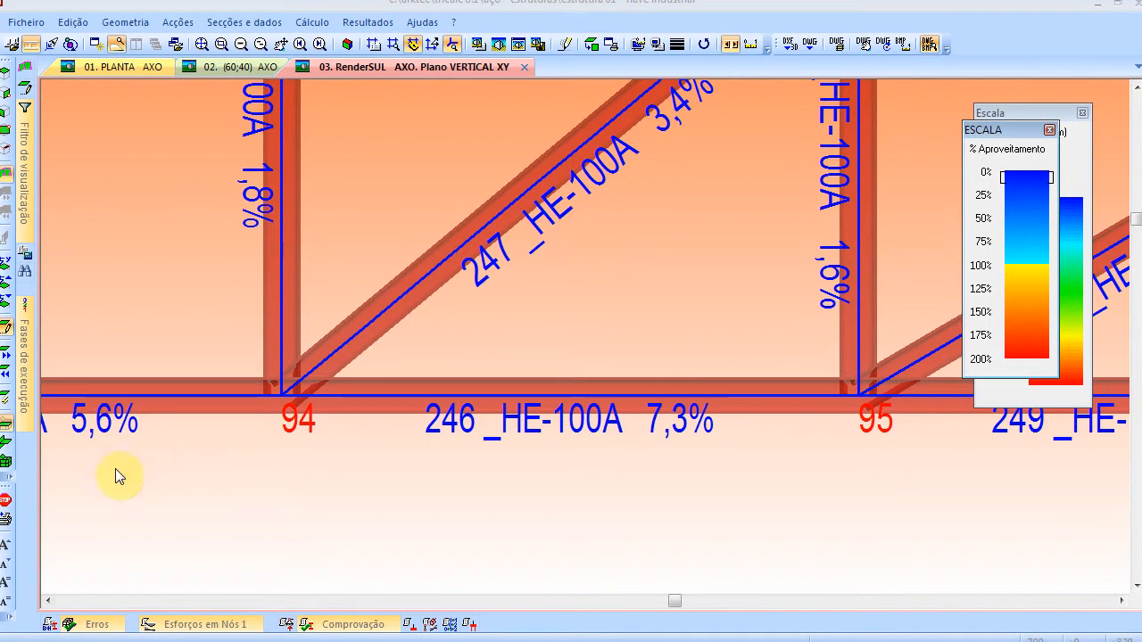
{"action": "left_click", "coordinate": [6, 561]}
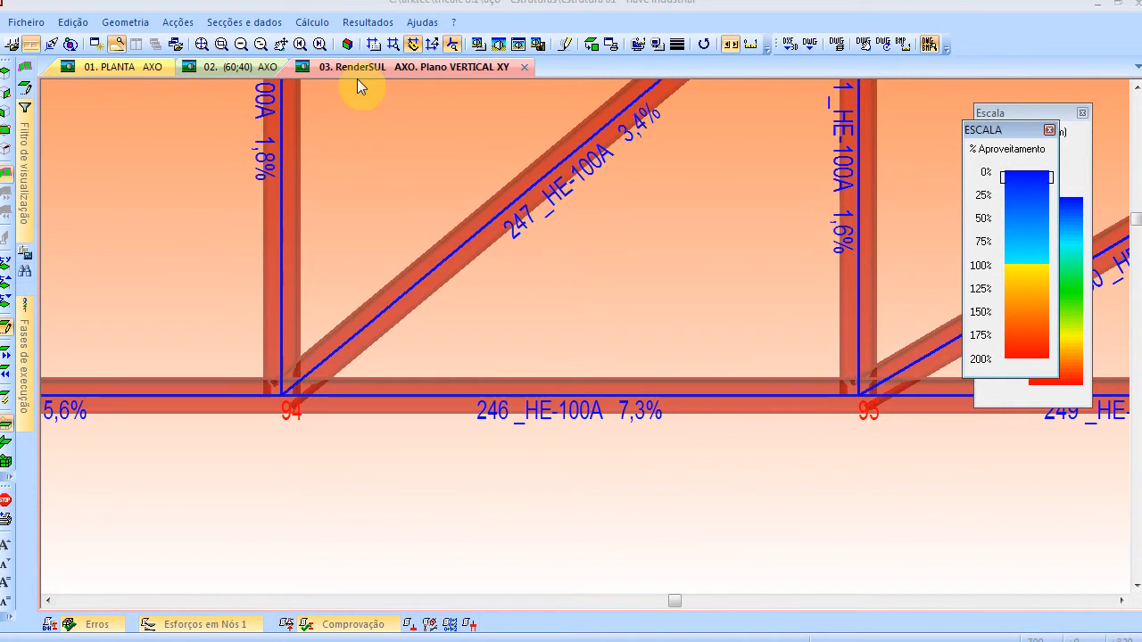
Show the utilisation colours on the whole hall structure in axonometric view instead of the single frame
{"action": "left_click", "coordinate": [201, 45]}
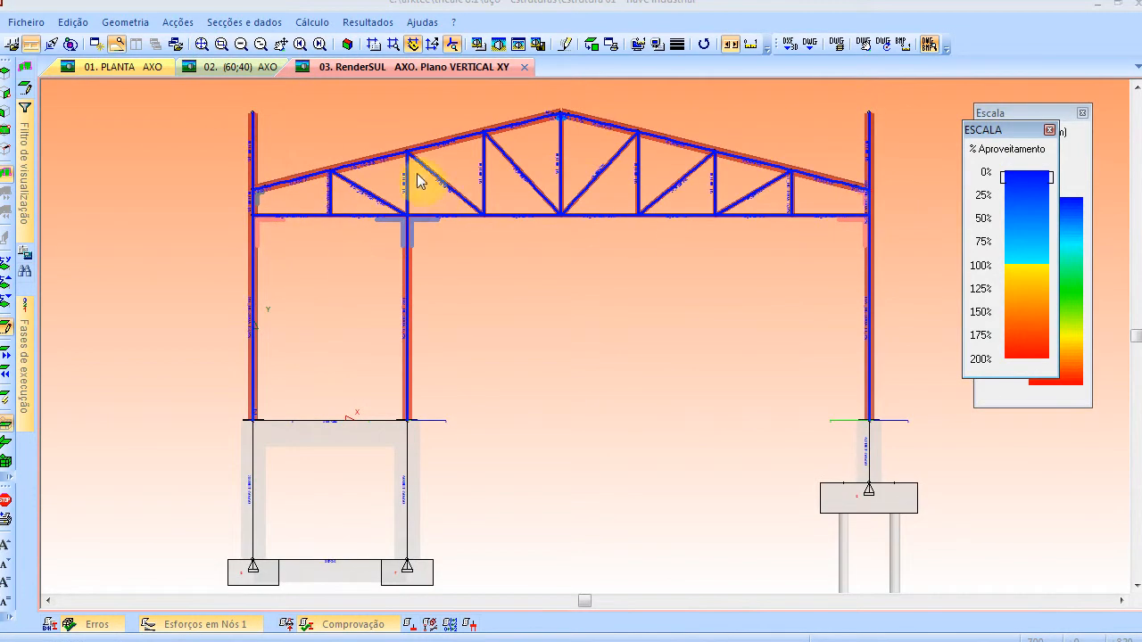
{"action": "left_click", "coordinate": [347, 43]}
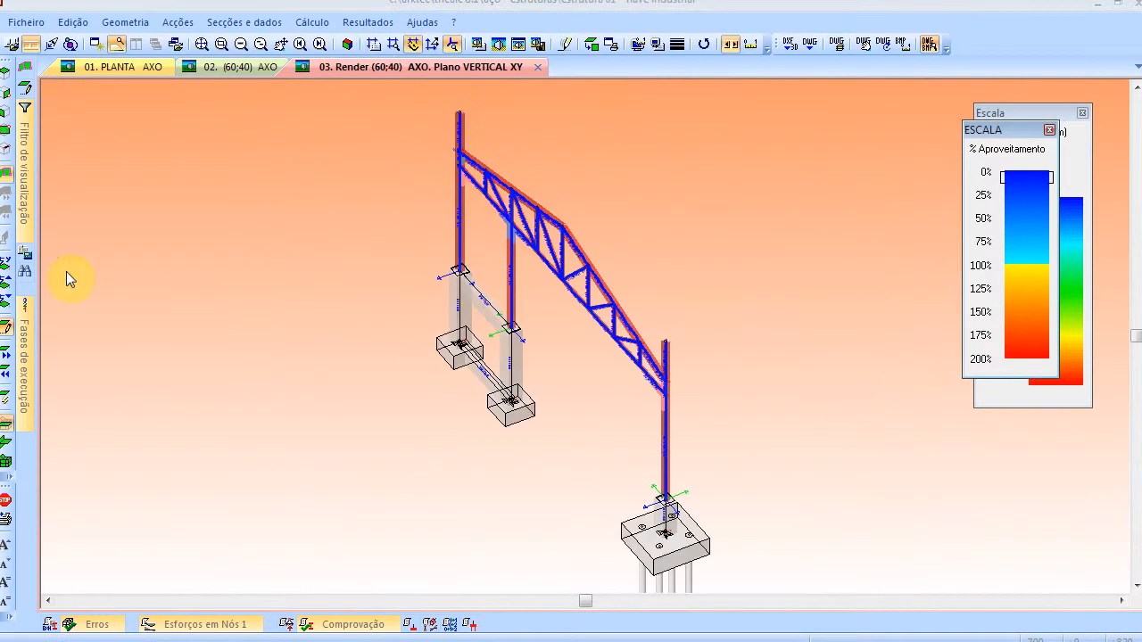
{"action": "left_click", "coordinate": [4, 457]}
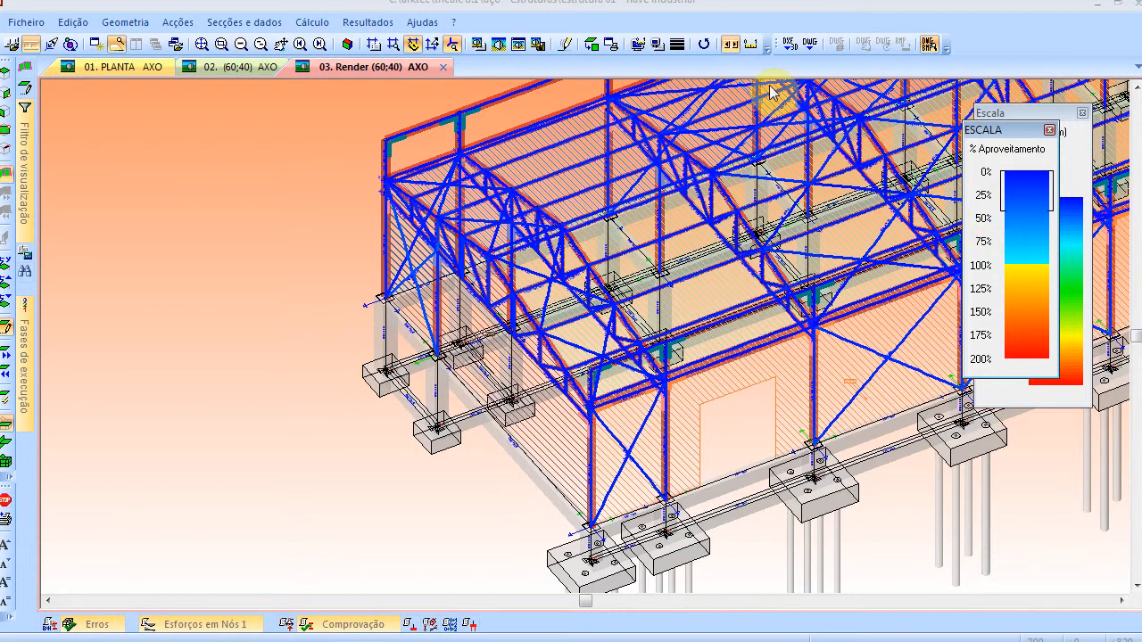
{"action": "left_click", "coordinate": [323, 21]}
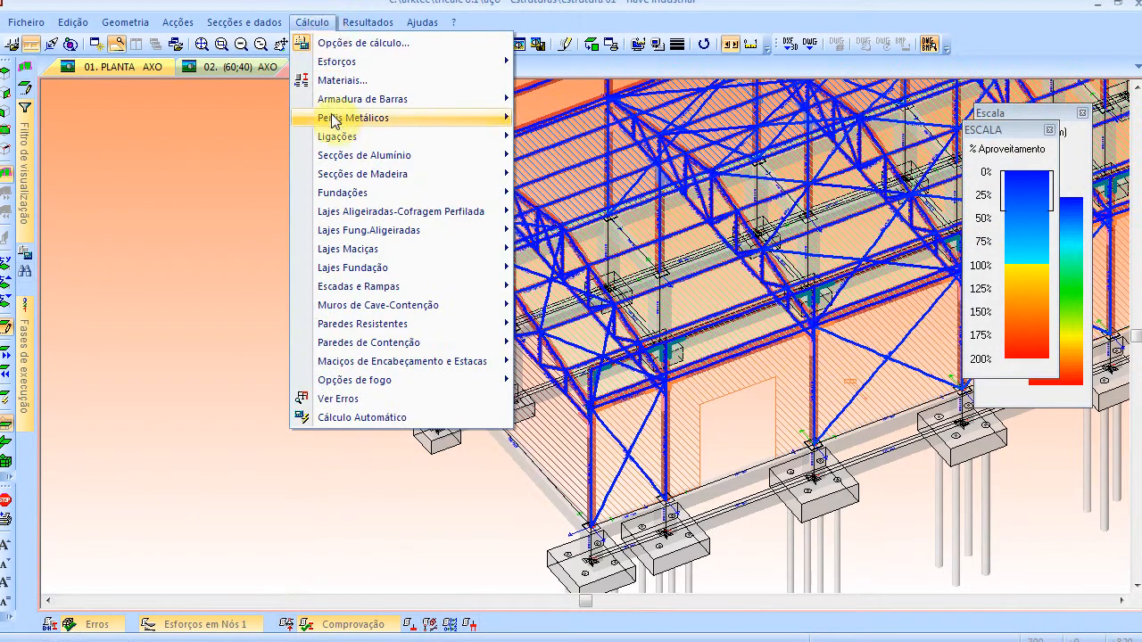
{"action": "mouse_move", "coordinate": [402, 117]}
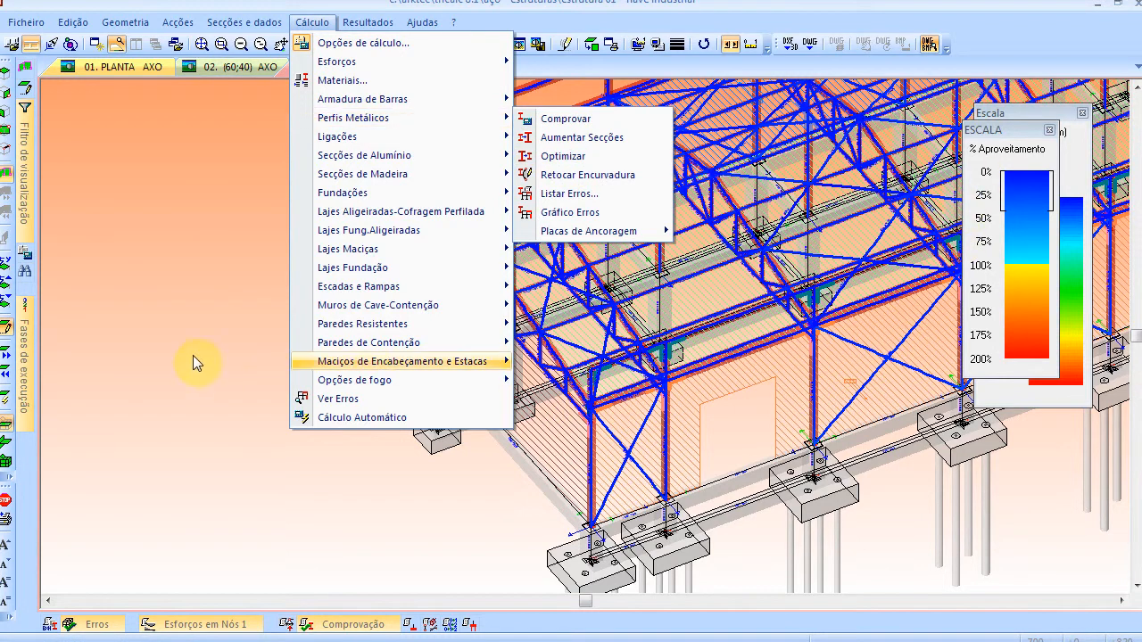
{"action": "left_click", "coordinate": [105, 280]}
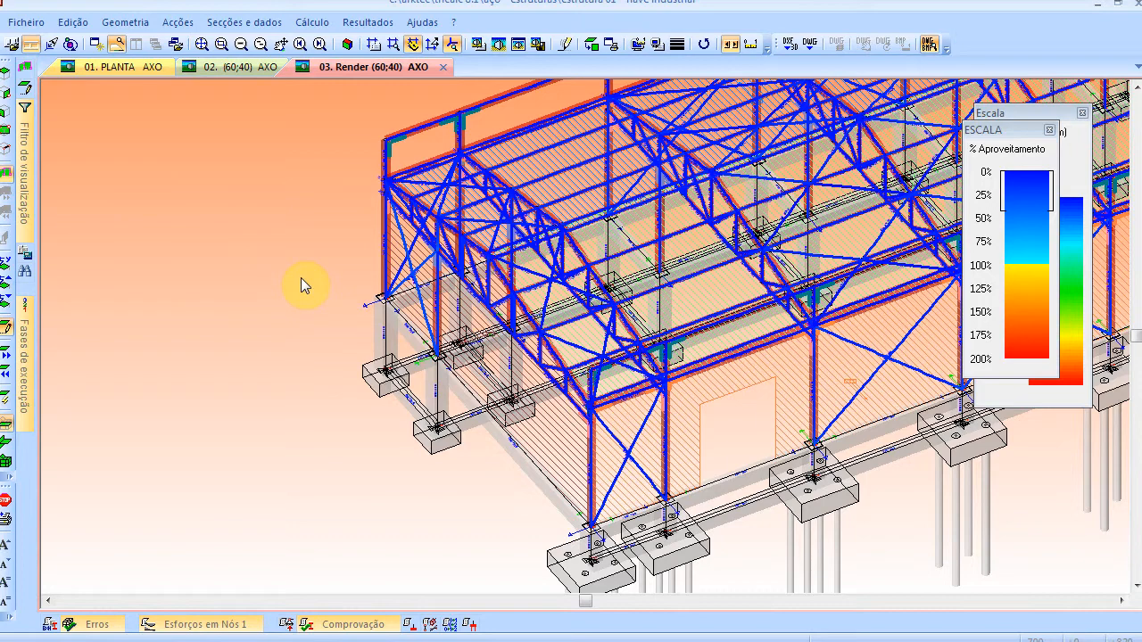
Close the displacement and % Aproveitamento scales and examine the utilisation colours across the whole hall
{"action": "left_click", "coordinate": [1050, 129]}
{"action": "left_click", "coordinate": [1082, 113]}
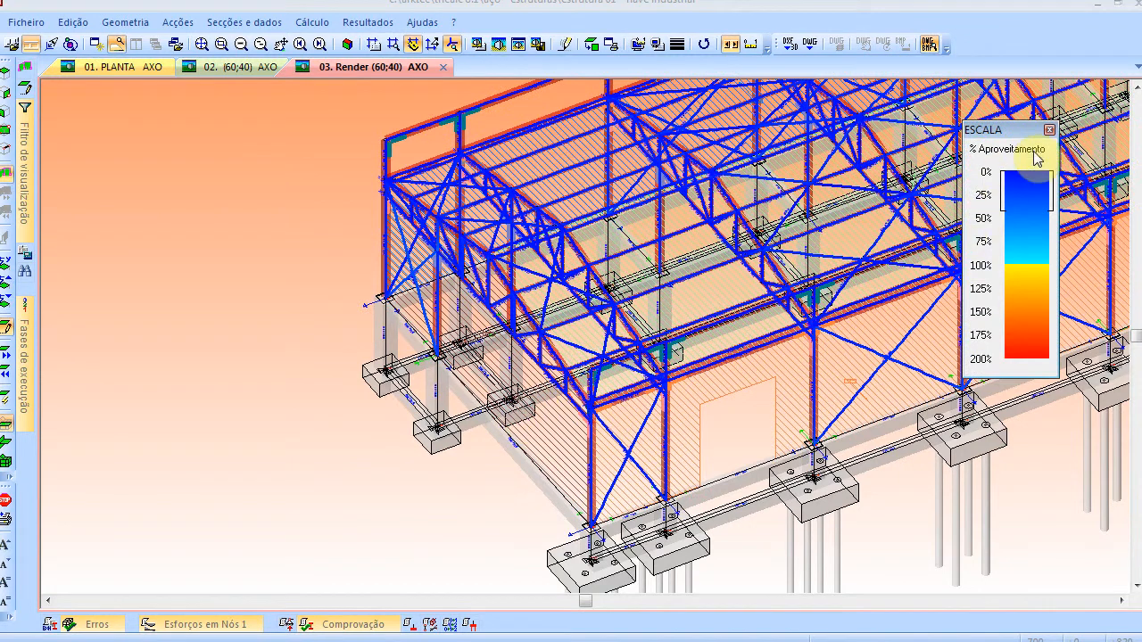
{"action": "left_click", "coordinate": [1050, 130]}
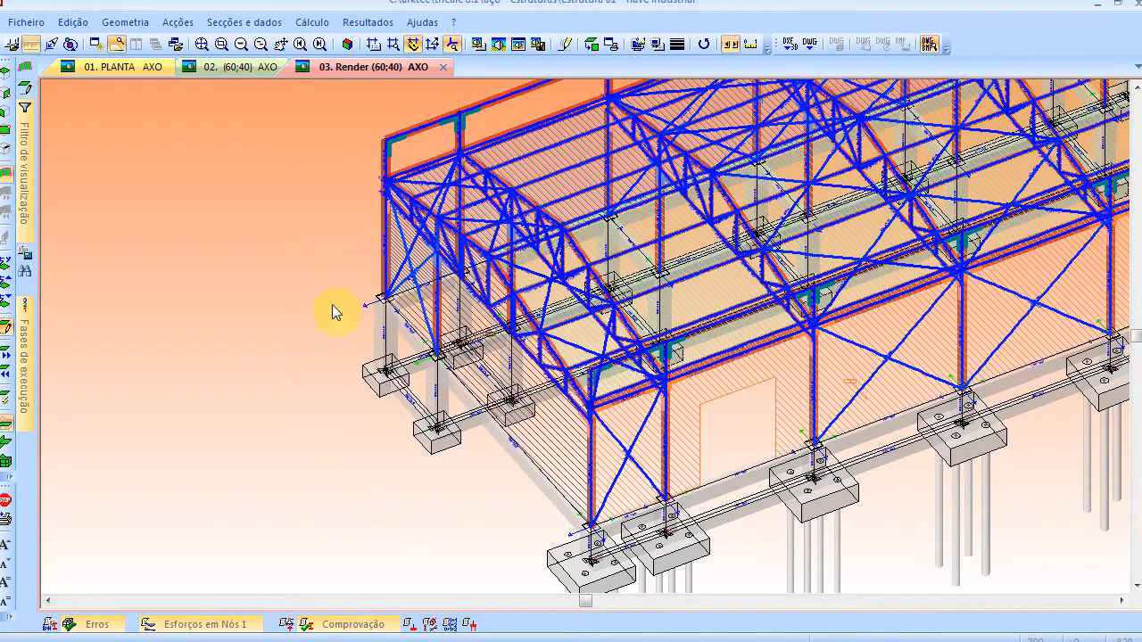
{"action": "middle_click_drag", "start_coordinate": [645, 297], "coordinate": [440, 325]}
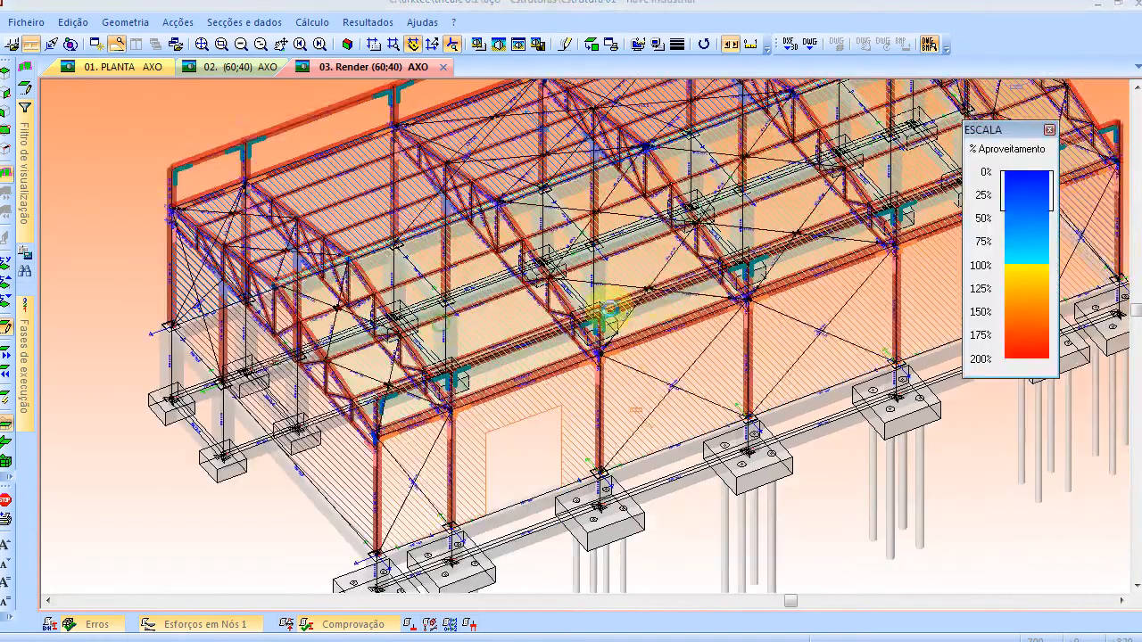
{"action": "left_click", "coordinate": [1050, 130]}
{"action": "mouse_move", "coordinate": [385, 294]}
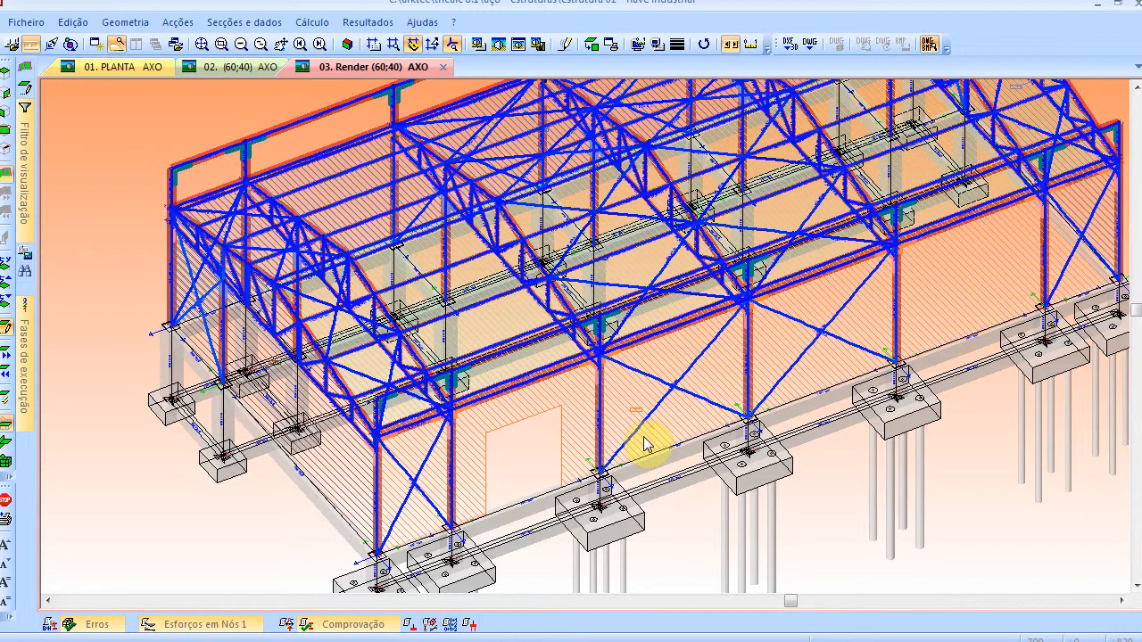
{"action": "mouse_move", "coordinate": [450, 413]}
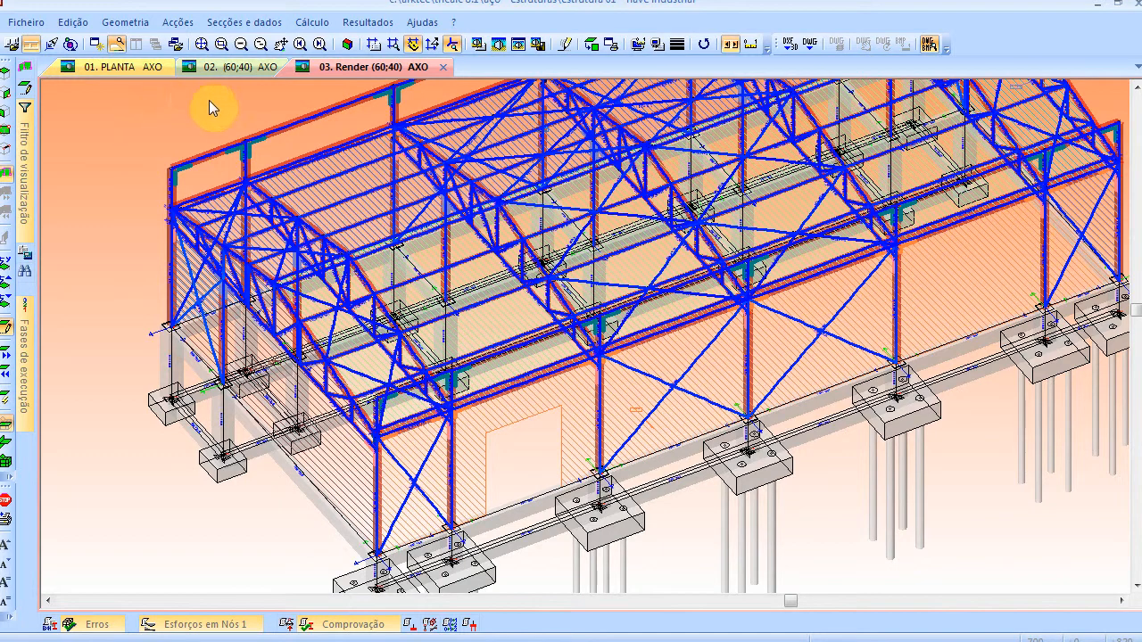
Render the hall as a solid model with its reinforcement drawn (Desenhar armaduras), calculating the global fabrication table
{"action": "left_click", "coordinate": [32, 161]}
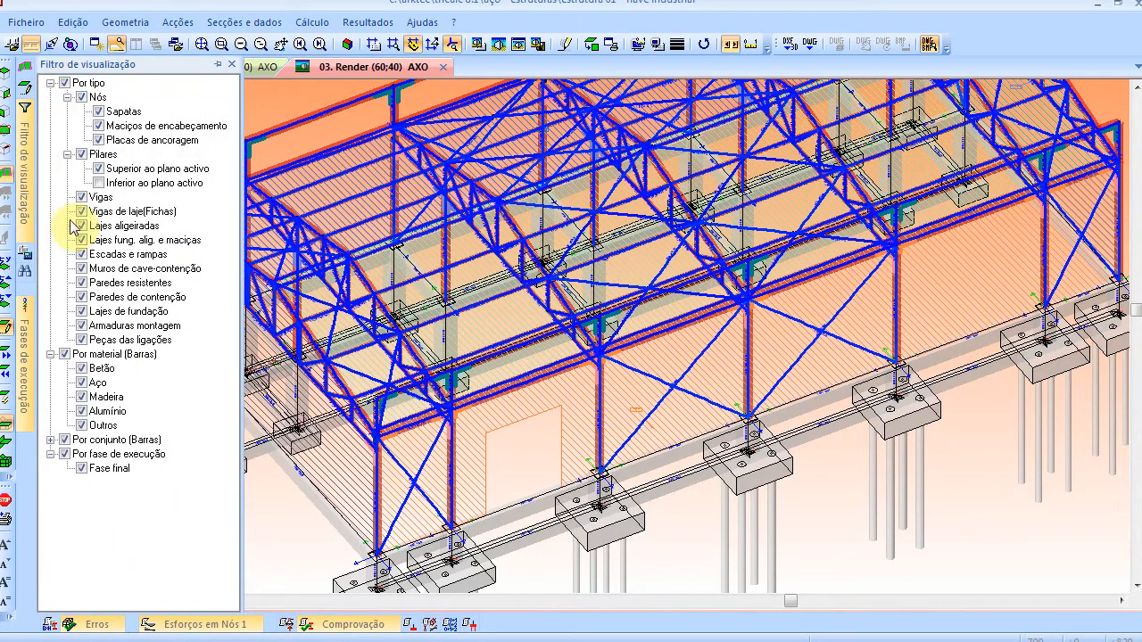
{"action": "left_click", "coordinate": [82, 326]}
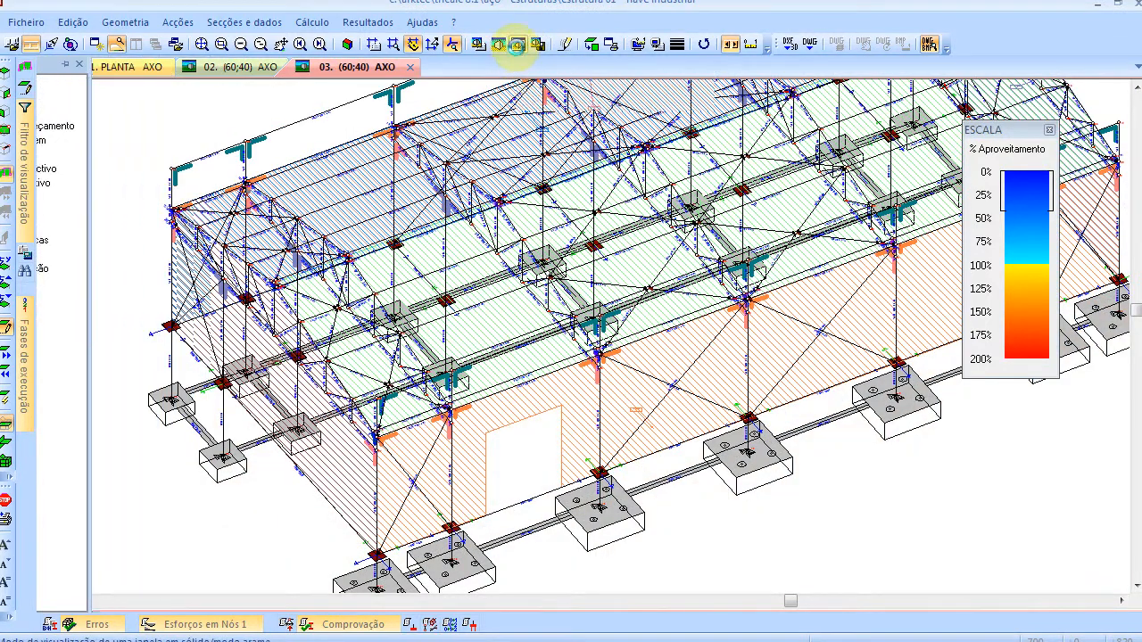
{"action": "left_click", "coordinate": [516, 44]}
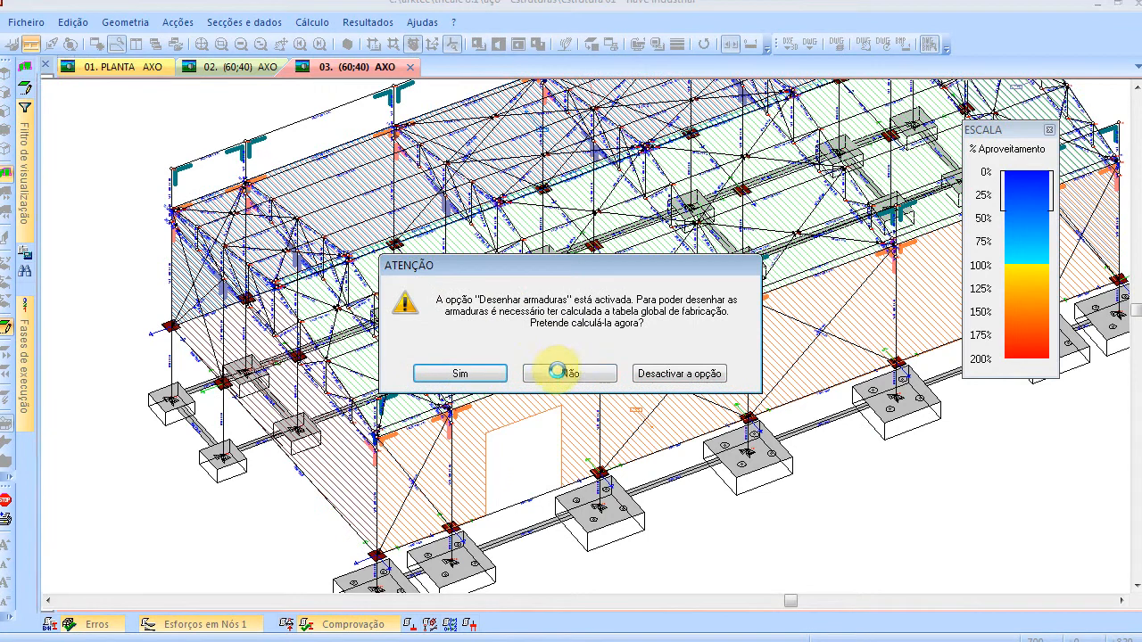
{"action": "left_click", "coordinate": [490, 375]}
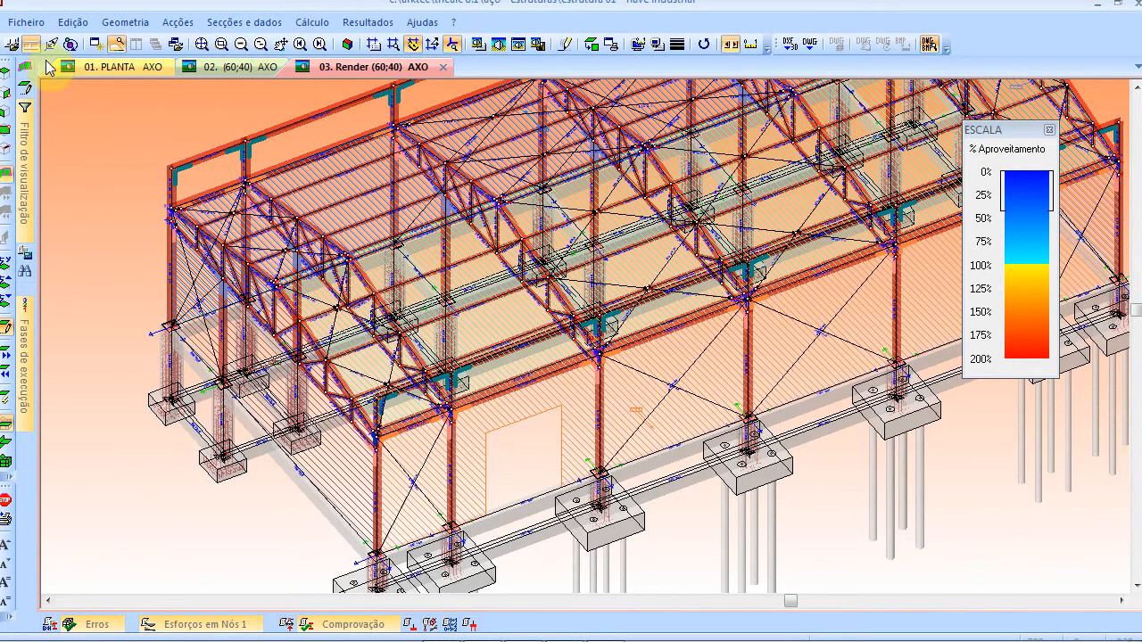
Create a BIM model of the structure, saving it to the Ambiente de trabalho folder as estrutura 01 - nave industrial.ifc
{"action": "left_click", "coordinate": [125, 23]}
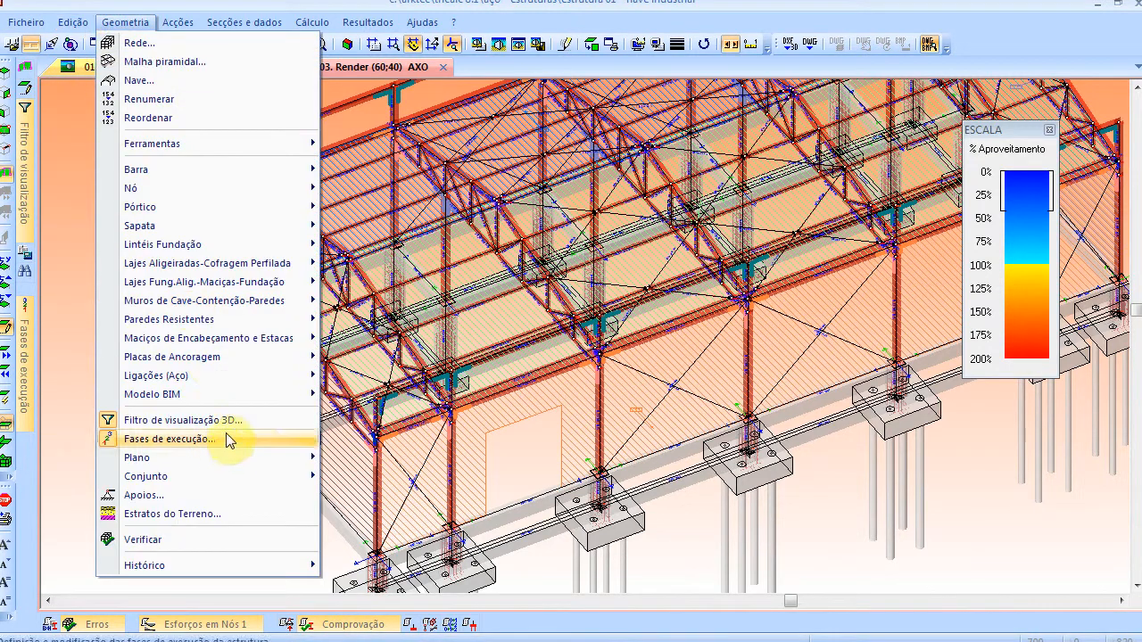
{"action": "mouse_move", "coordinate": [239, 403]}
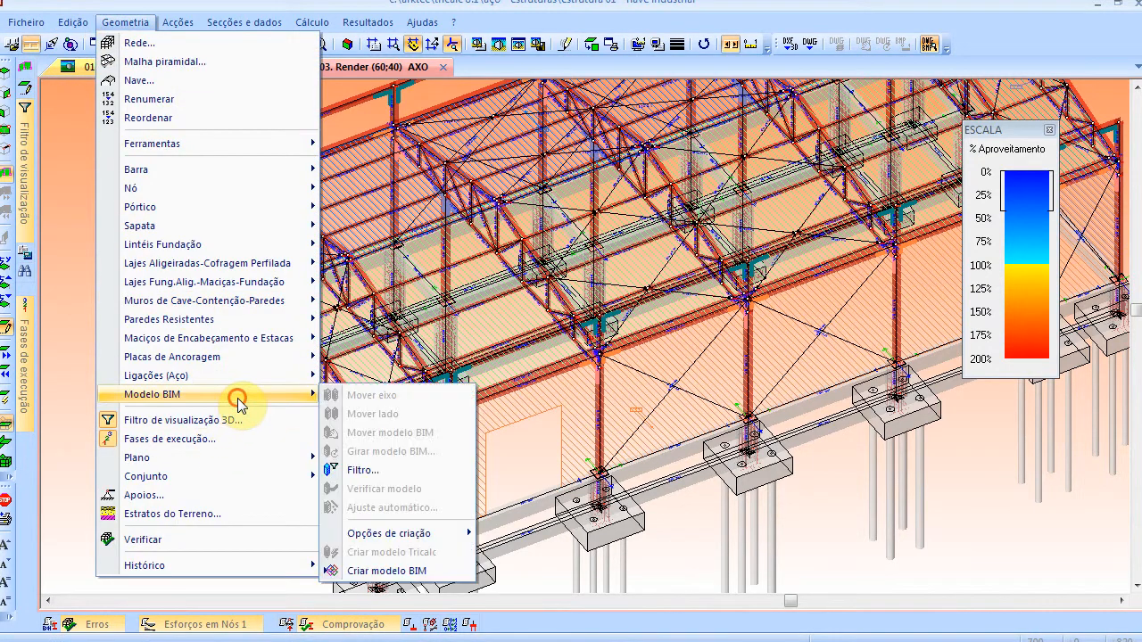
{"action": "left_click", "coordinate": [408, 571]}
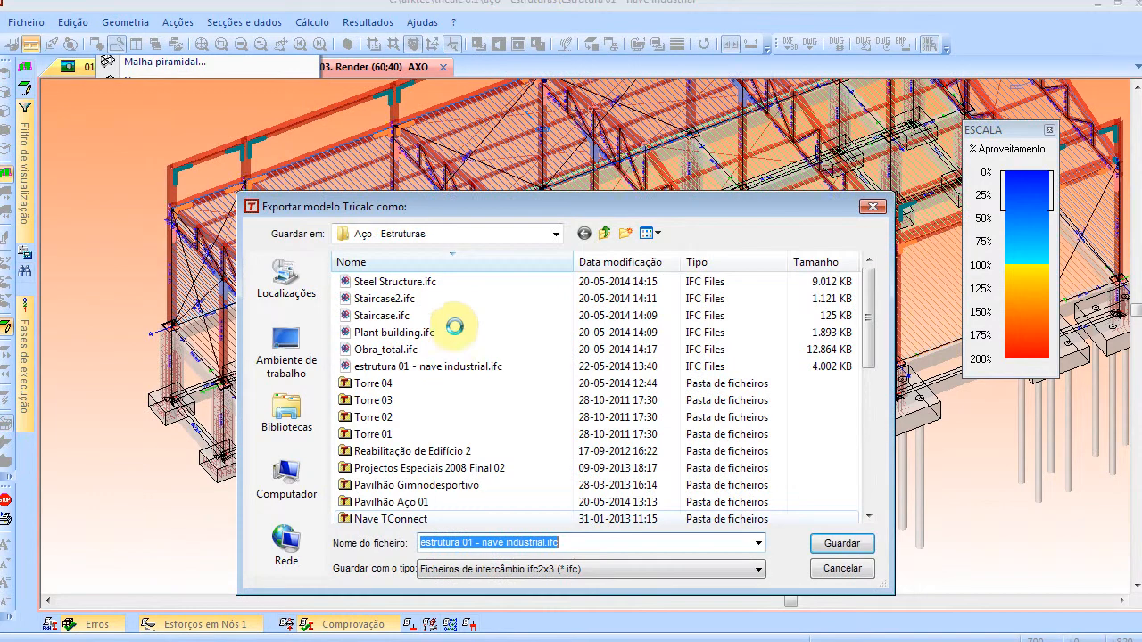
{"action": "left_click", "coordinate": [286, 359]}
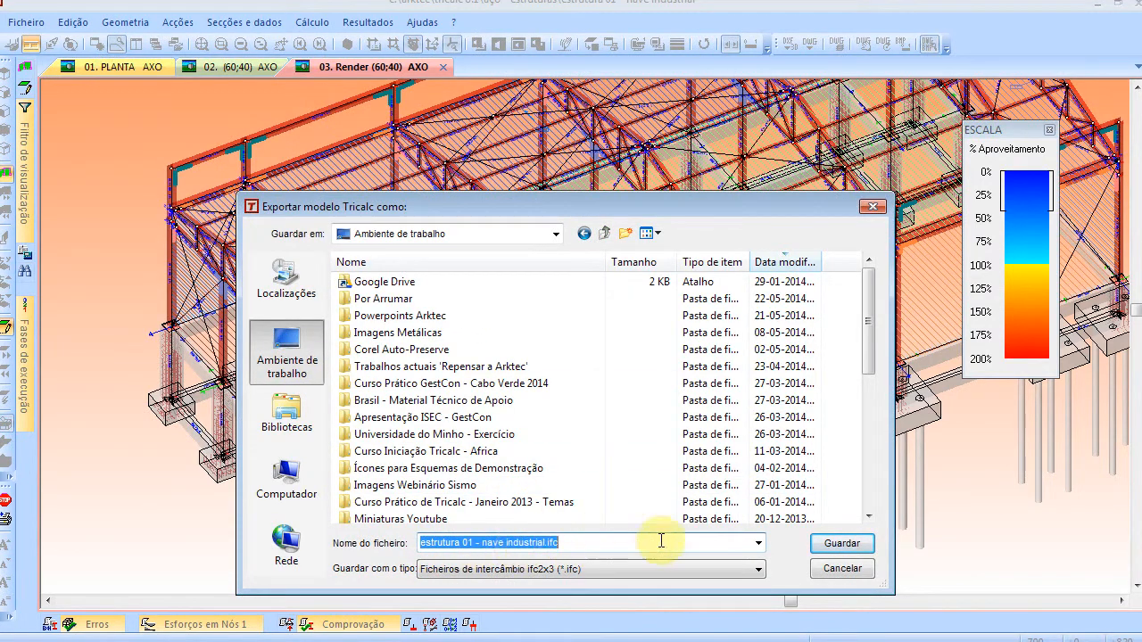
{"action": "left_click", "coordinate": [838, 545]}
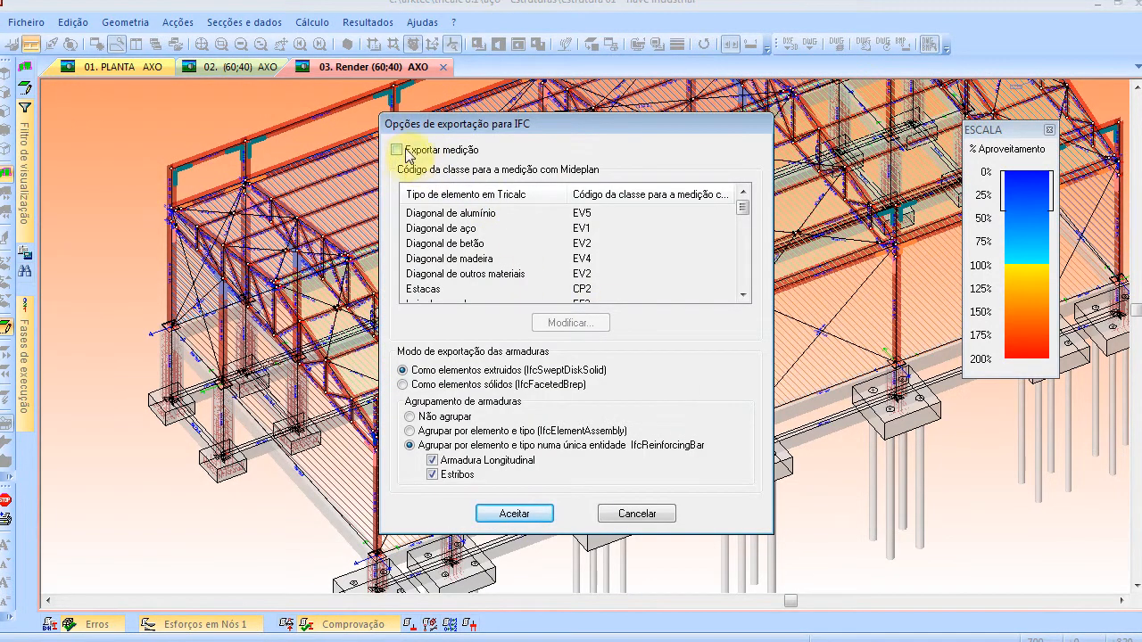
Export the IFC without Exportar medição, with reinforcement as IfcSweptDiskSolid grouped by element and type in a single IfcReinforcingBar entity
{"action": "left_click", "coordinate": [396, 150]}
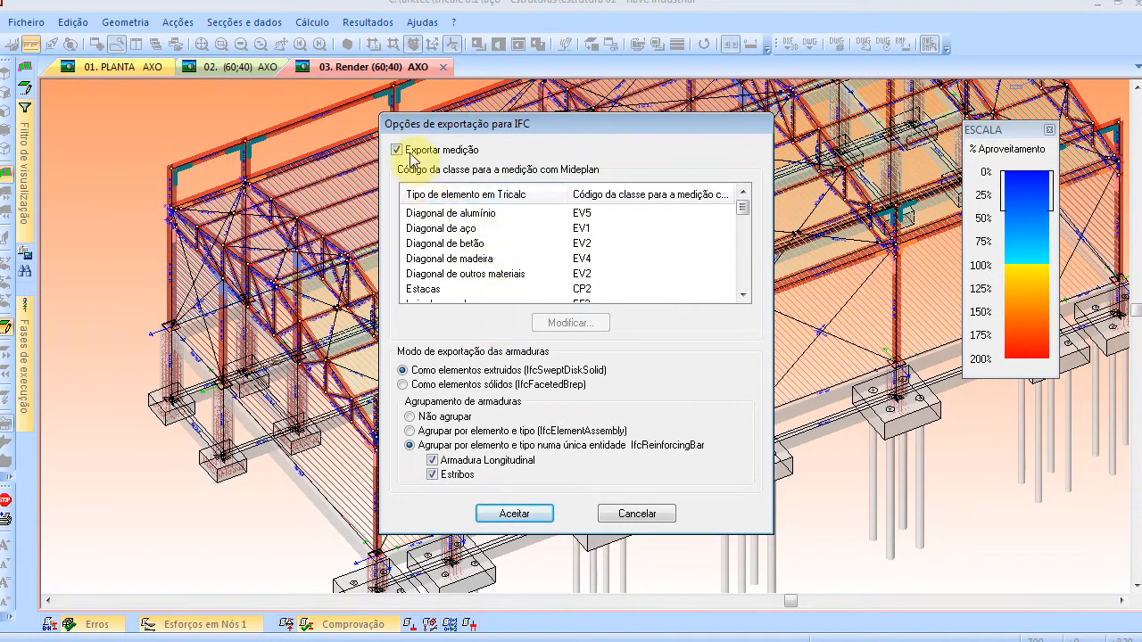
{"action": "left_click", "coordinate": [397, 150]}
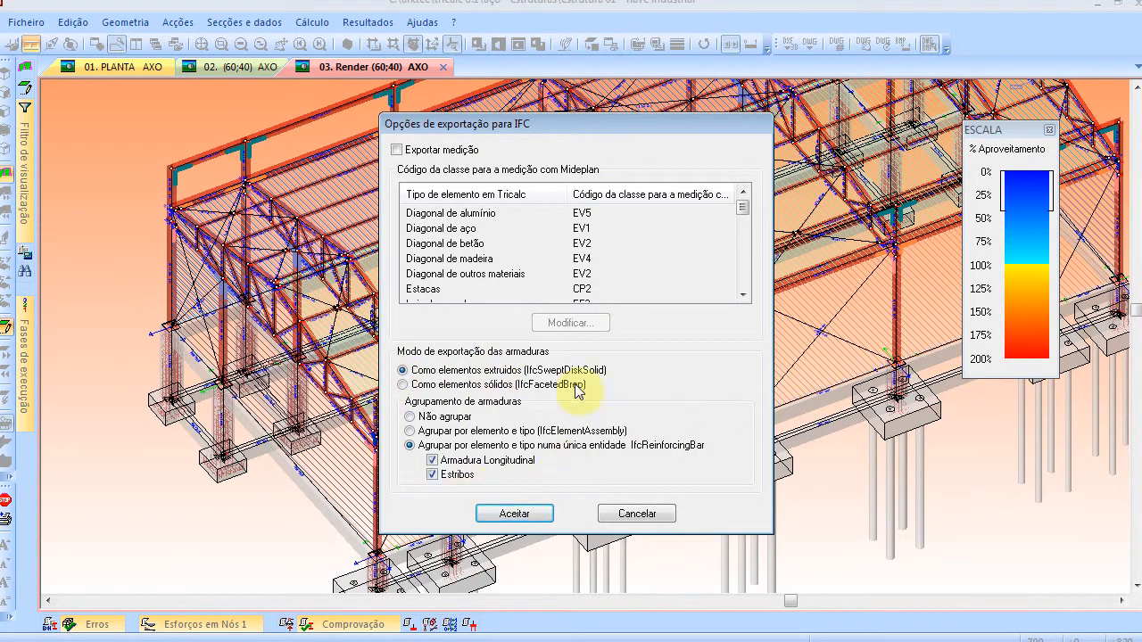
{"action": "left_click", "coordinate": [524, 514]}
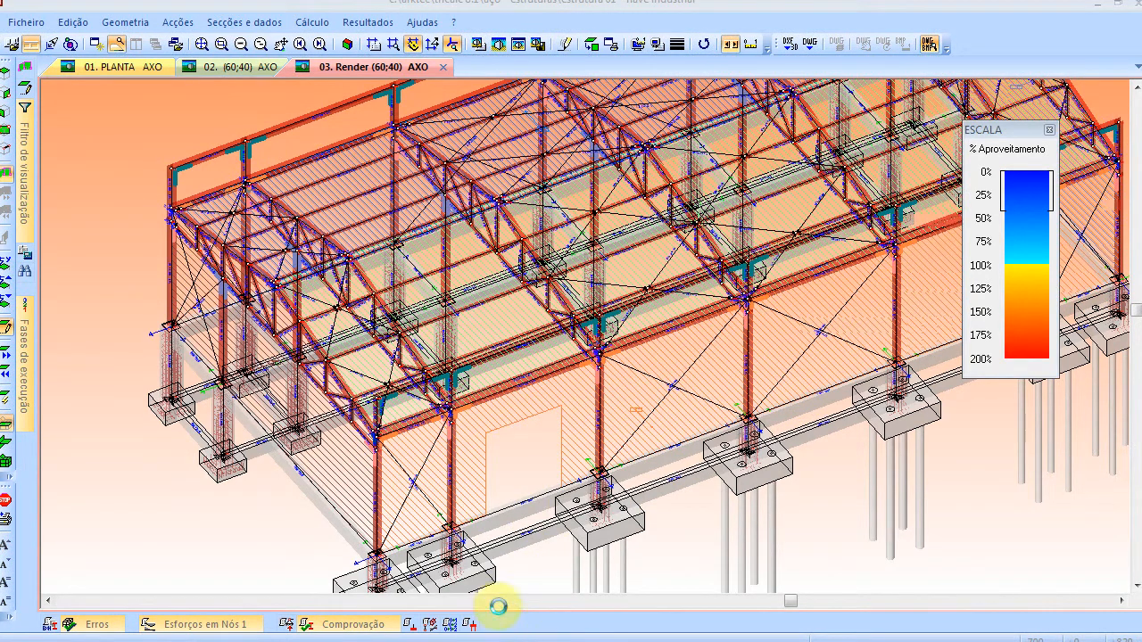
{"action": "left_click", "coordinate": [706, 27]}
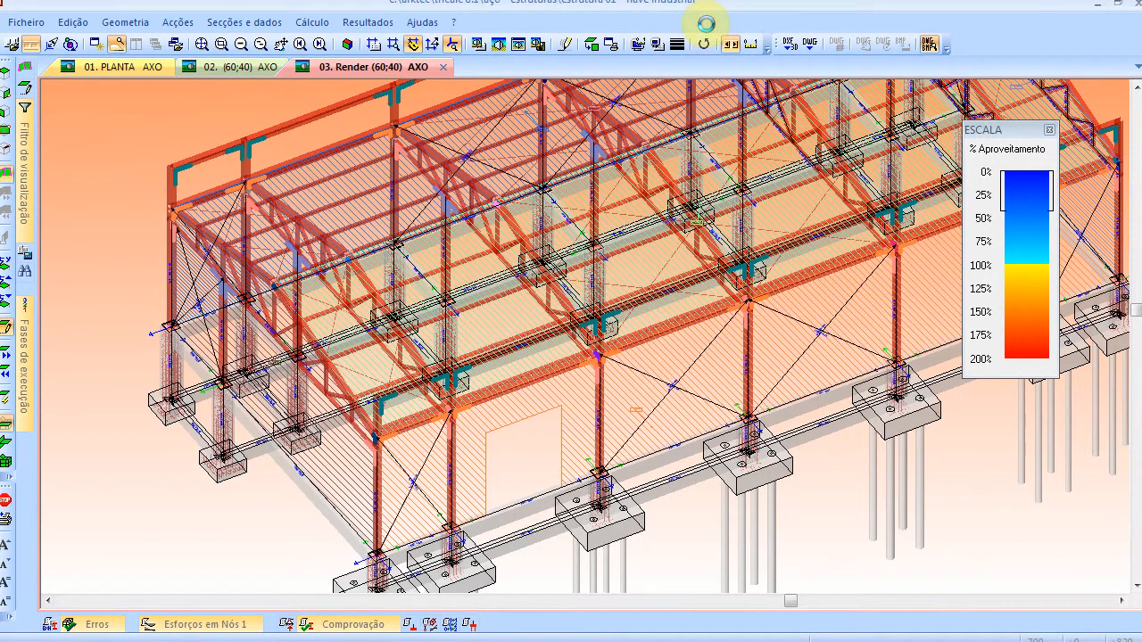
Launch Solibri Model Viewer v8 from the installed Arktec programs
{"action": "mouse_move", "coordinate": [523, 632]}
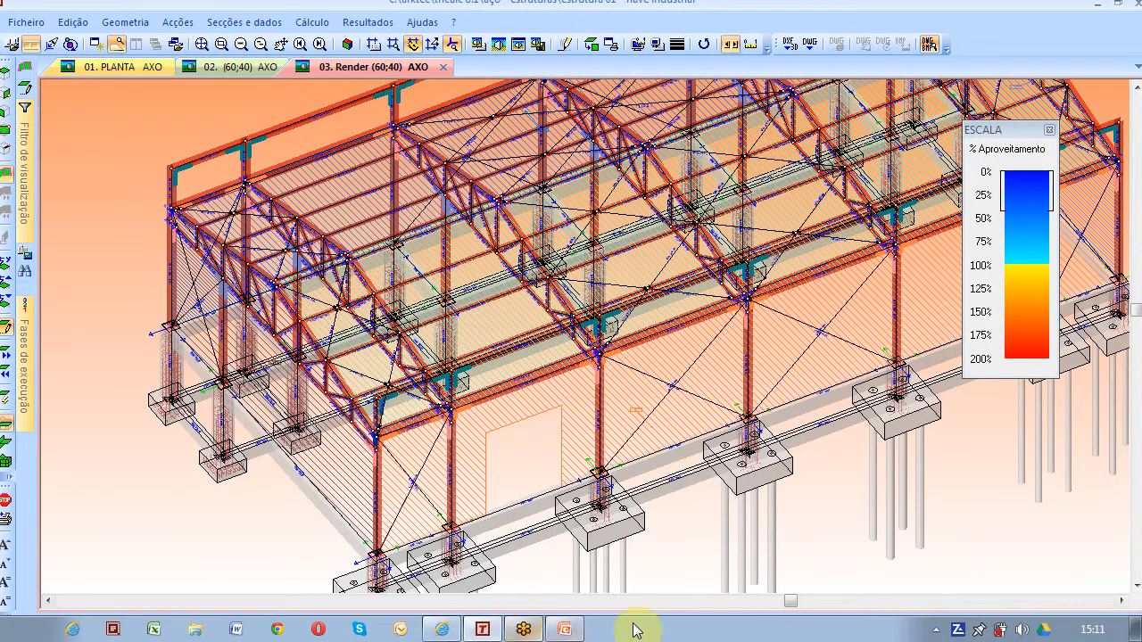
{"action": "left_click", "coordinate": [13, 631]}
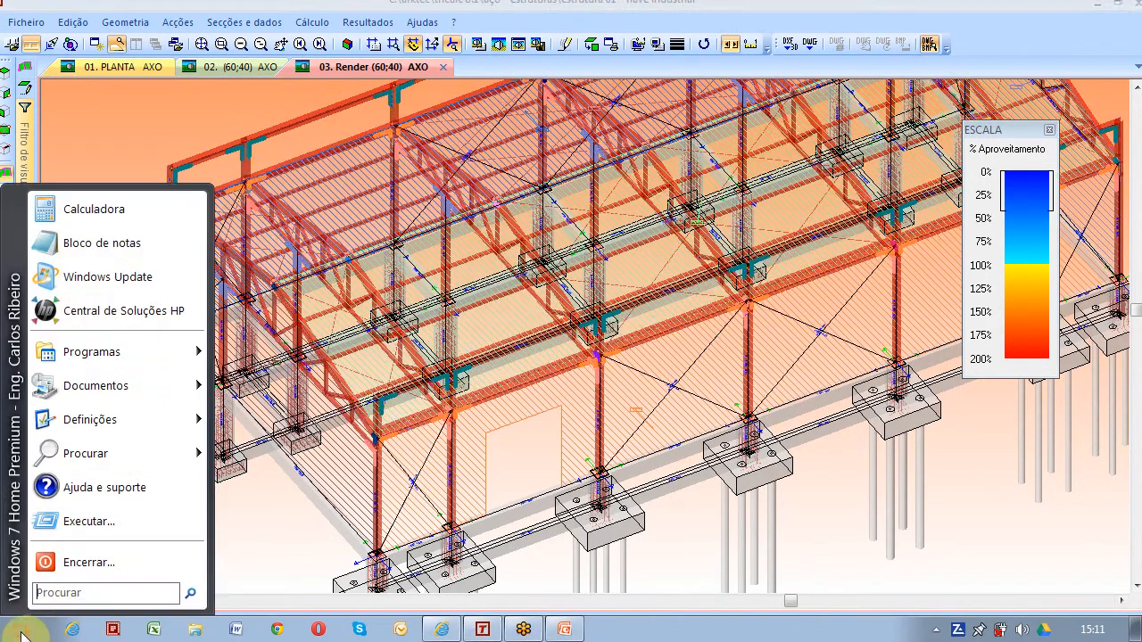
{"action": "mouse_move", "coordinate": [198, 355]}
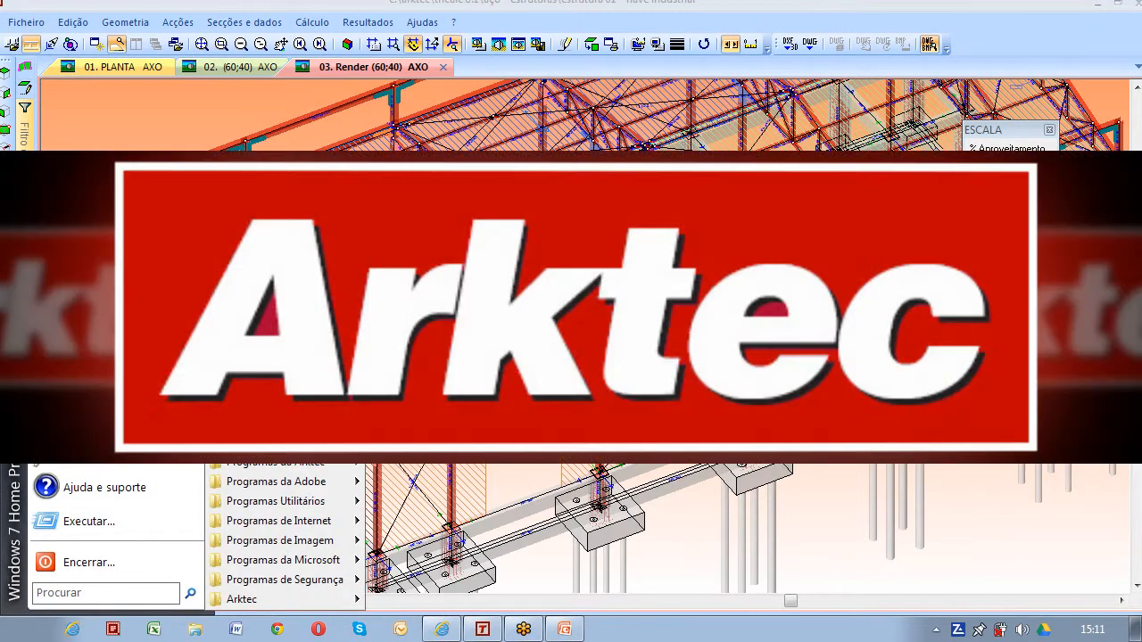
{"action": "mouse_move", "coordinate": [319, 483]}
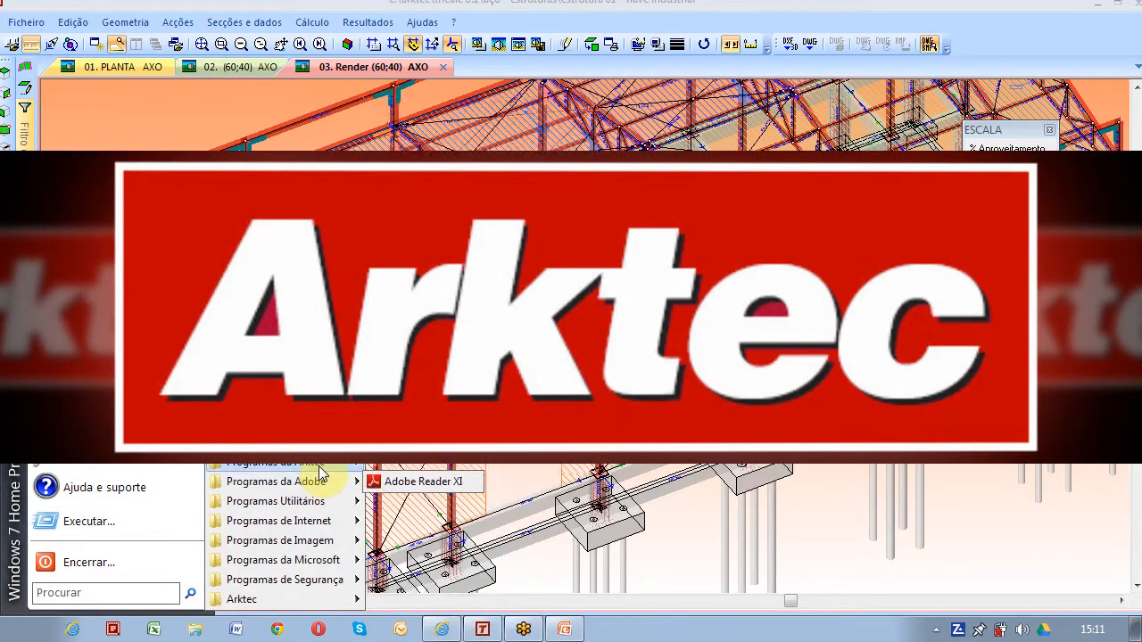
{"action": "mouse_move", "coordinate": [553, 110]}
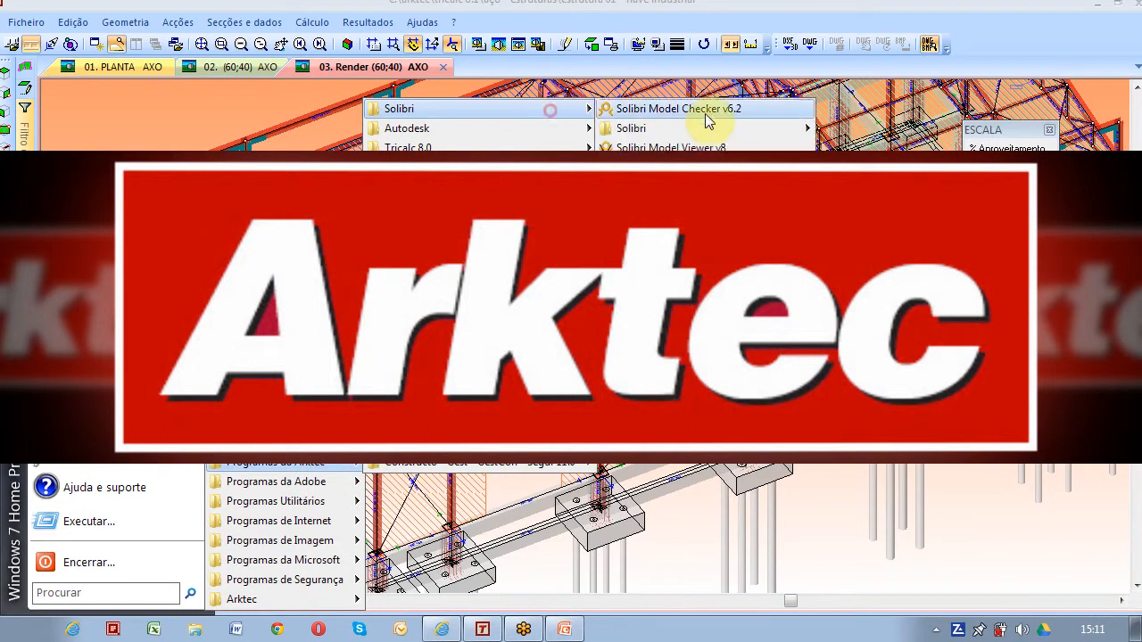
{"action": "left_click", "coordinate": [731, 147]}
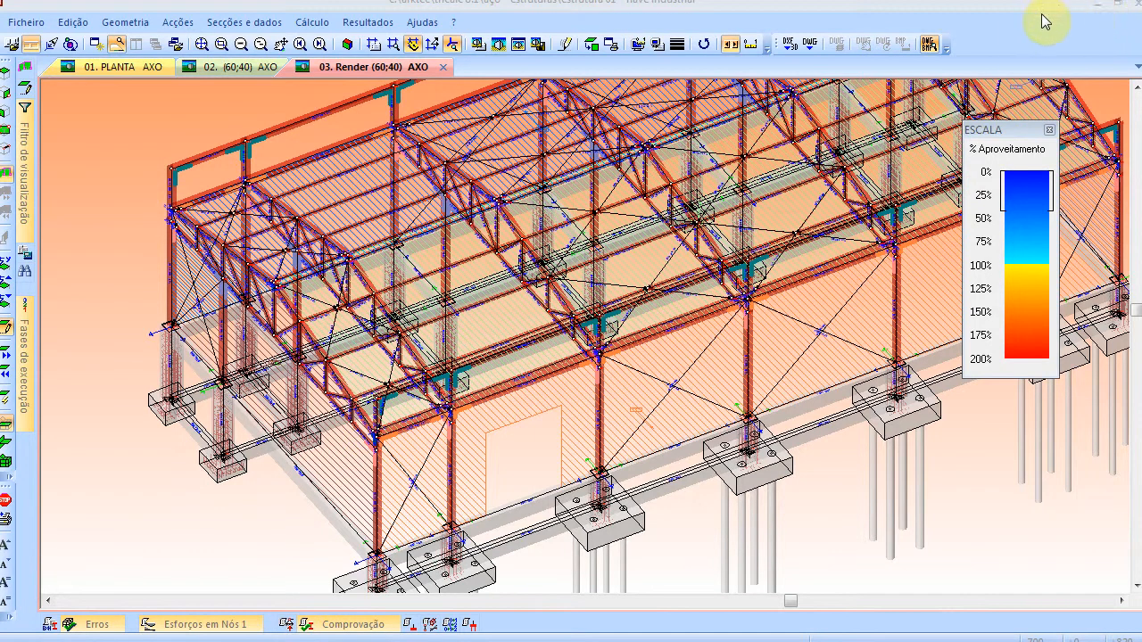
Switch to the Solibri Model Viewer window
{"action": "key", "text": "alt+Tab"}
{"action": "key", "text": "alt+Tab"}
{"action": "key", "text": "alt+Tab"}
{"action": "key", "text": "alt+Tab"}
{"action": "key", "text": "alt+Tab"}
{"action": "key", "text": "alt+Tab"}
{"action": "key", "text": "alt+Tab"}
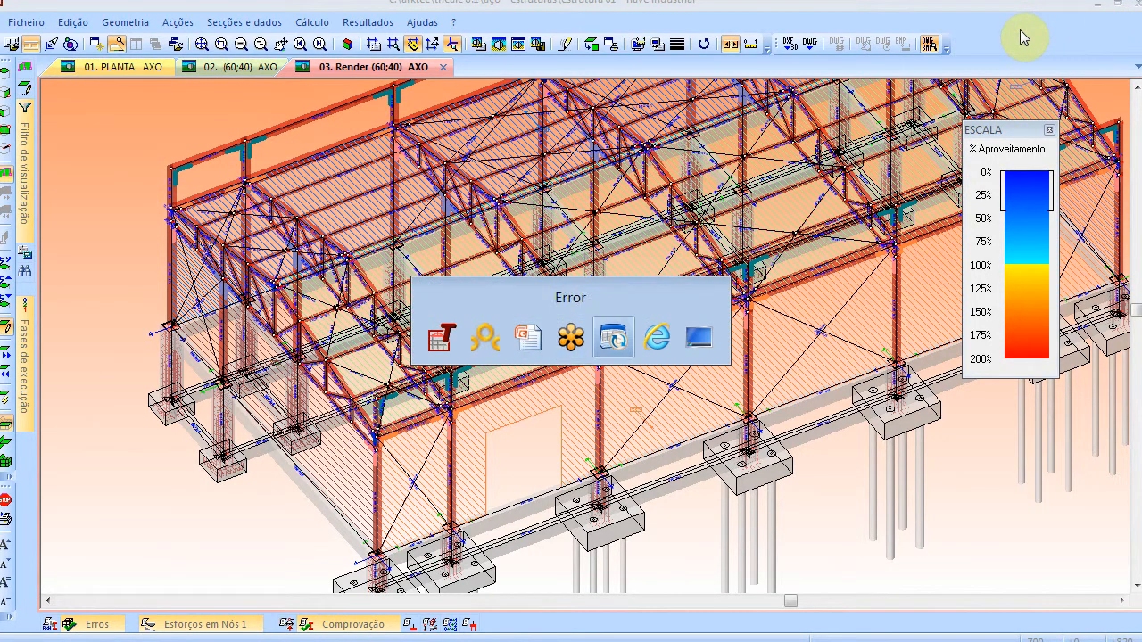
{"action": "key", "text": "alt+Tab"}
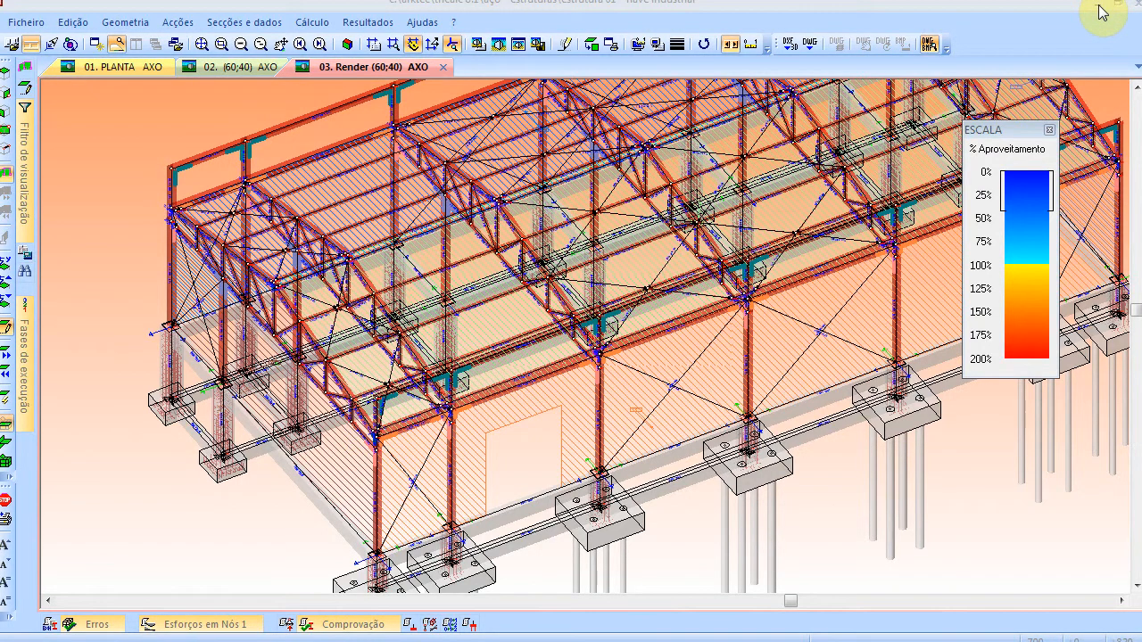
{"action": "left_click", "coordinate": [1099, 9]}
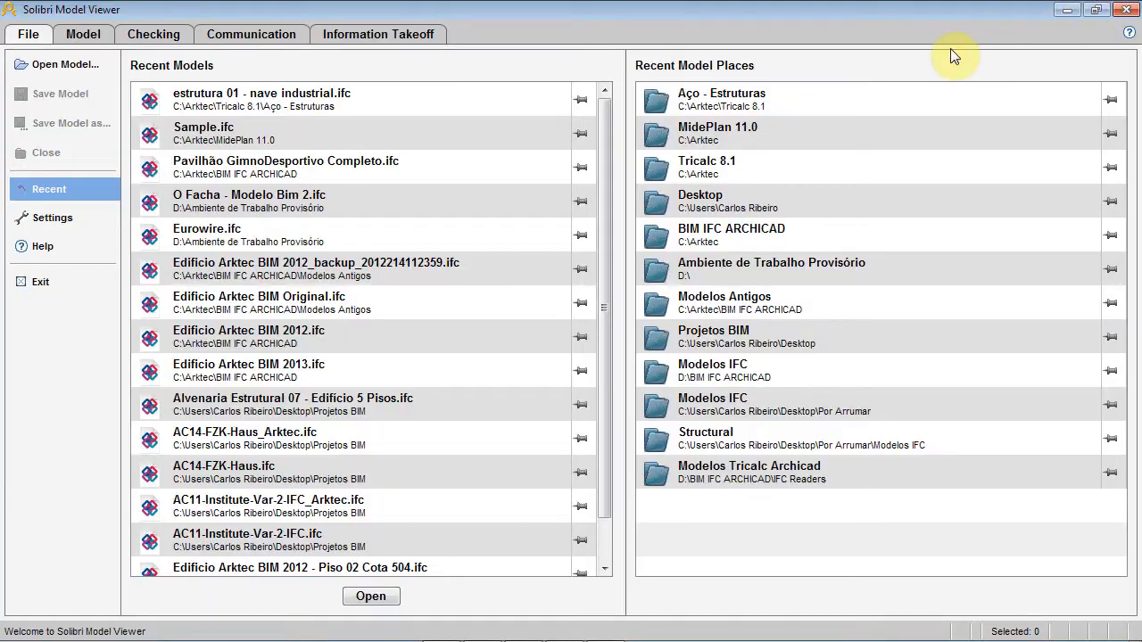
Open the model estrutura 01 - nave industrial.ifc from the Ambiente de trabalho folder
{"action": "left_click", "coordinate": [32, 64]}
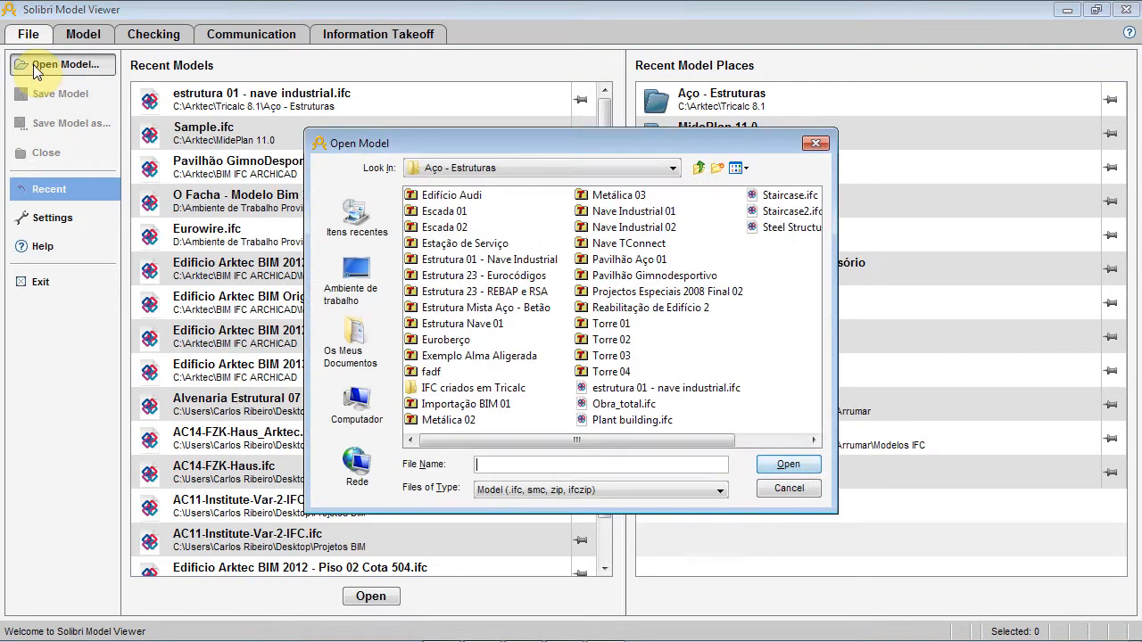
{"action": "left_click", "coordinate": [357, 272]}
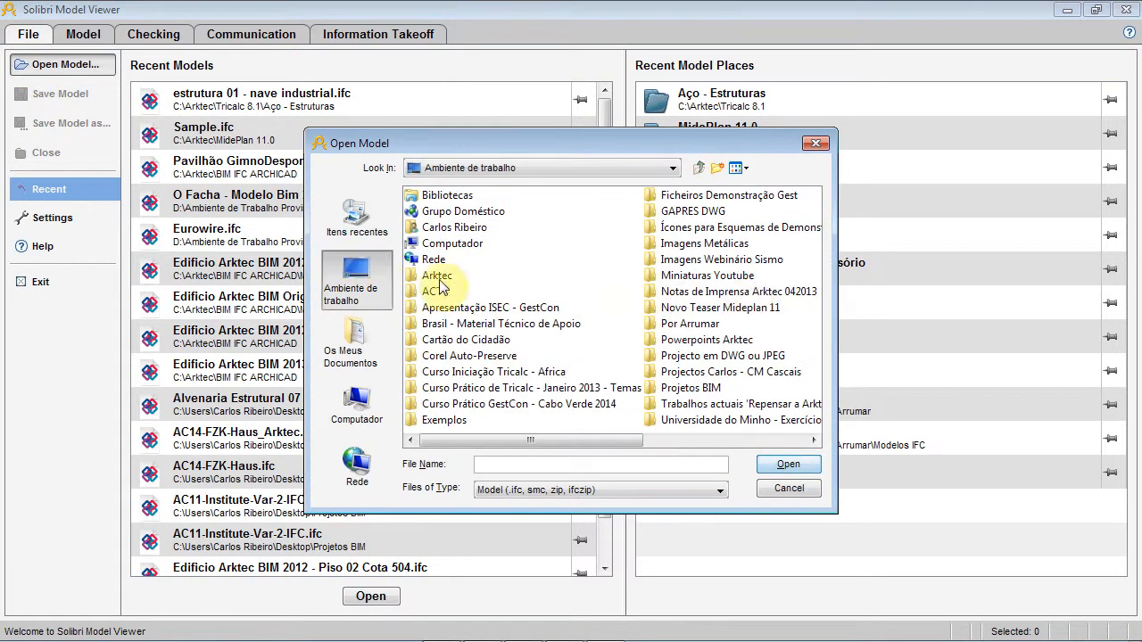
{"action": "left_click_drag", "start_coordinate": [594, 436], "coordinate": [819, 446]}
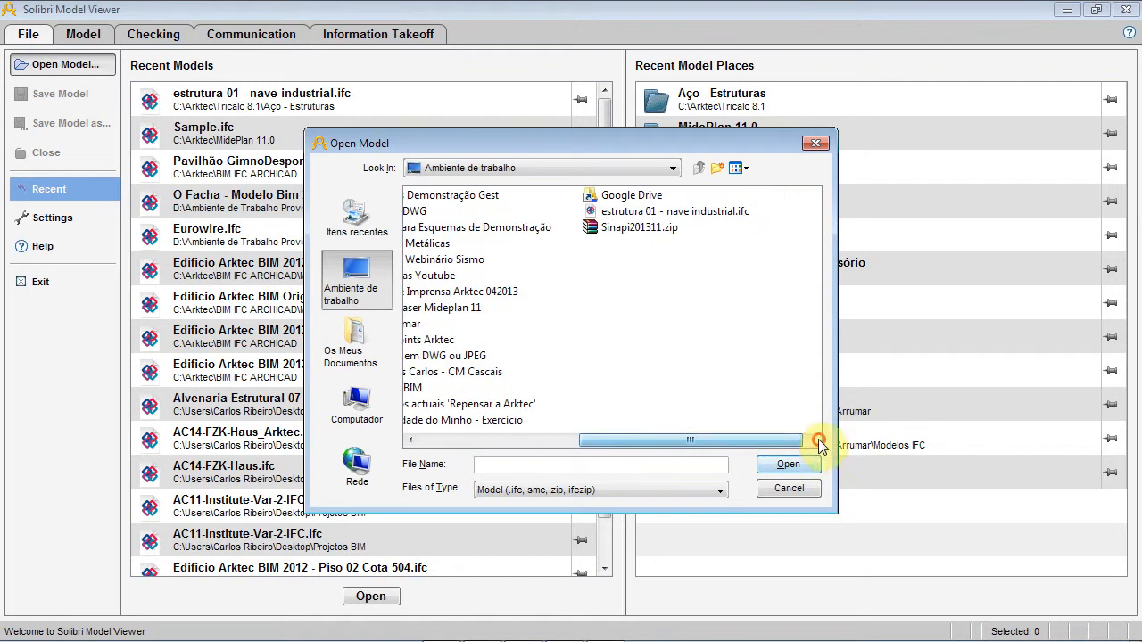
{"action": "left_click", "coordinate": [644, 211]}
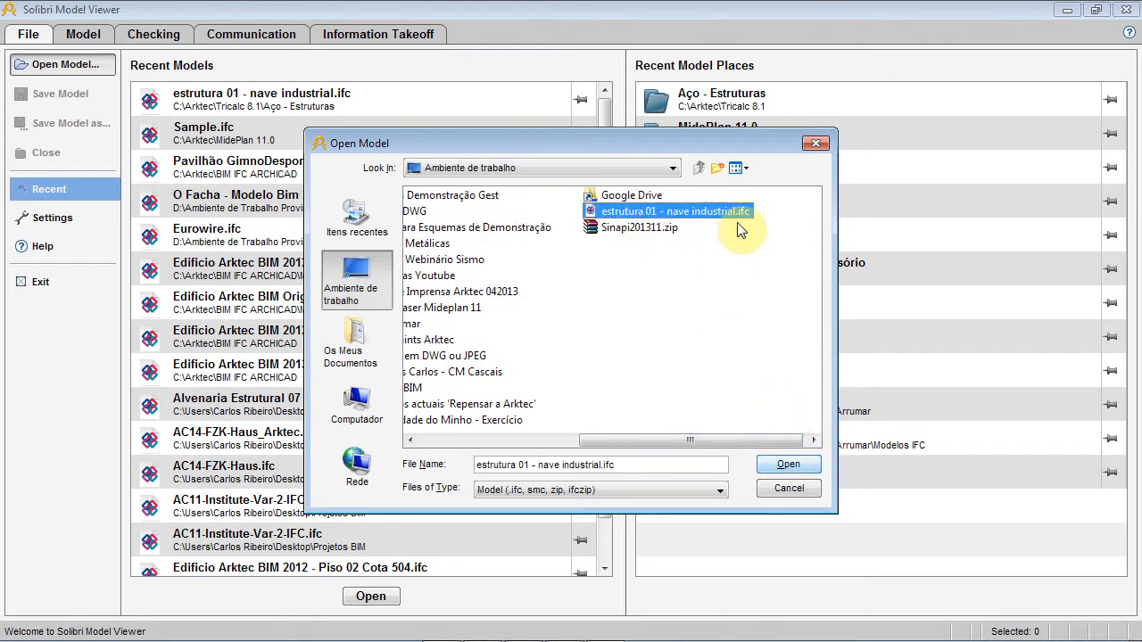
{"action": "left_click", "coordinate": [789, 464]}
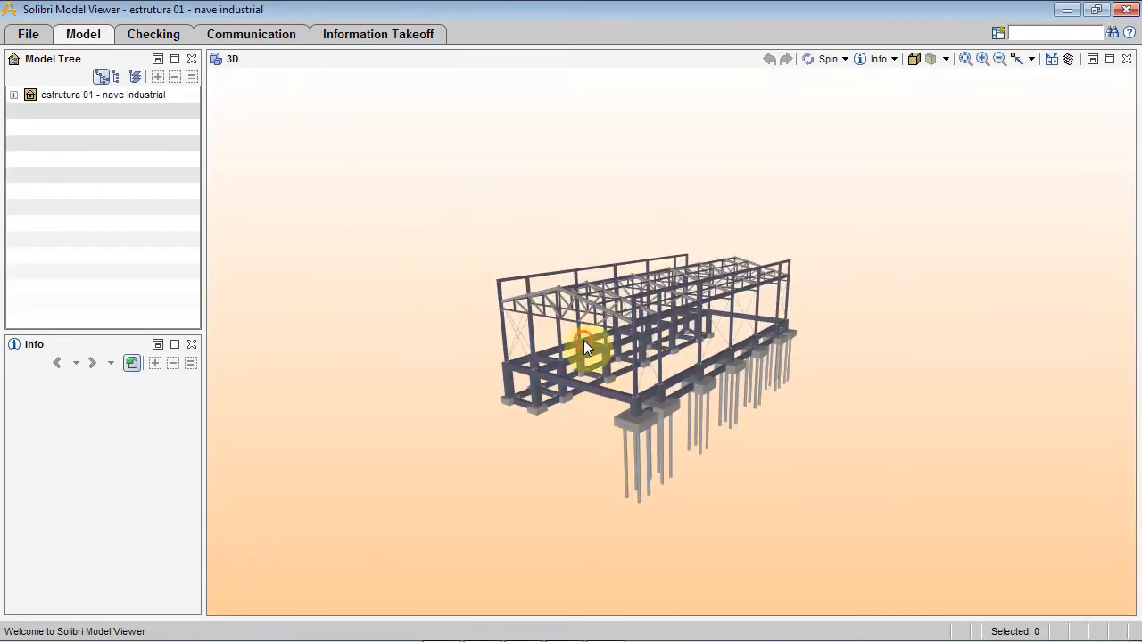
Examine the hall up to the bolted connection at the column and truss, and show the information of its steel plate
{"action": "left_click", "coordinate": [583, 343]}
{"action": "scroll", "coordinate": [559, 308], "scroll_direction": "up", "scroll_amount": 5}
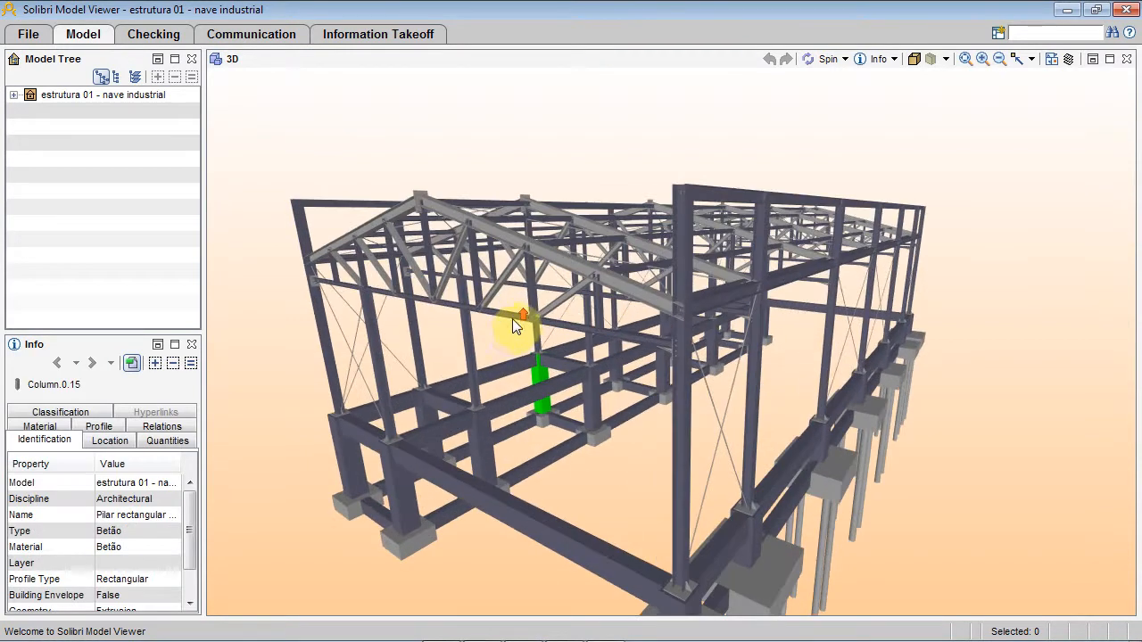
{"action": "scroll", "coordinate": [512, 318], "scroll_direction": "up", "scroll_amount": 5}
{"action": "left_click_drag", "start_coordinate": [655, 323], "coordinate": [863, 311]}
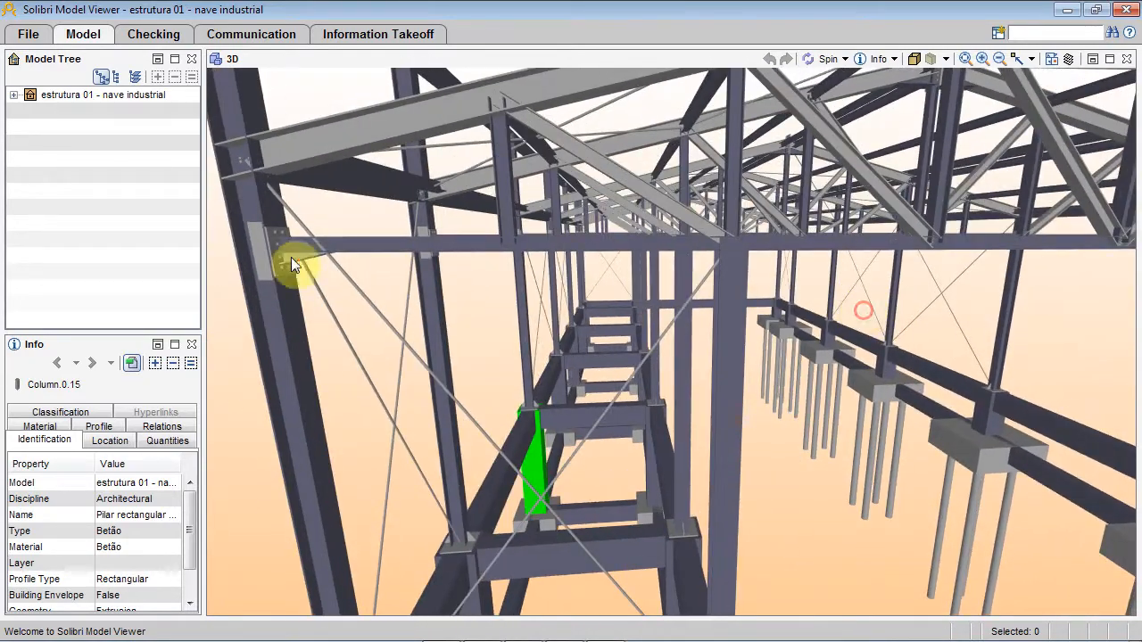
{"action": "scroll", "coordinate": [284, 255], "scroll_direction": "up", "scroll_amount": 5}
{"action": "left_click_drag", "start_coordinate": [289, 276], "coordinate": [347, 278]}
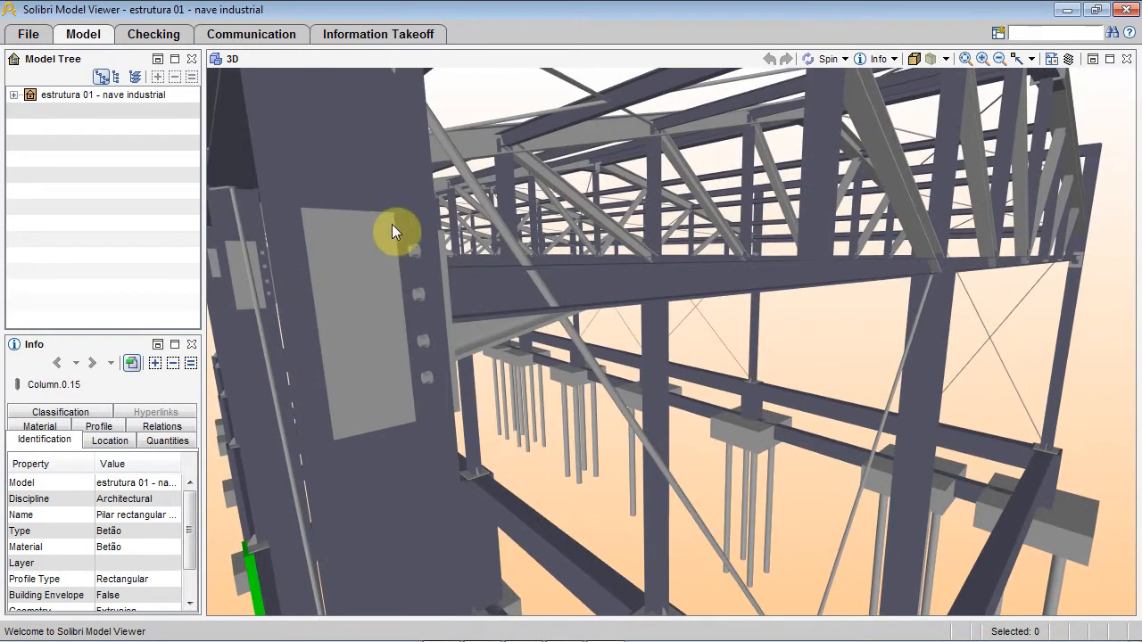
{"action": "left_click", "coordinate": [364, 388]}
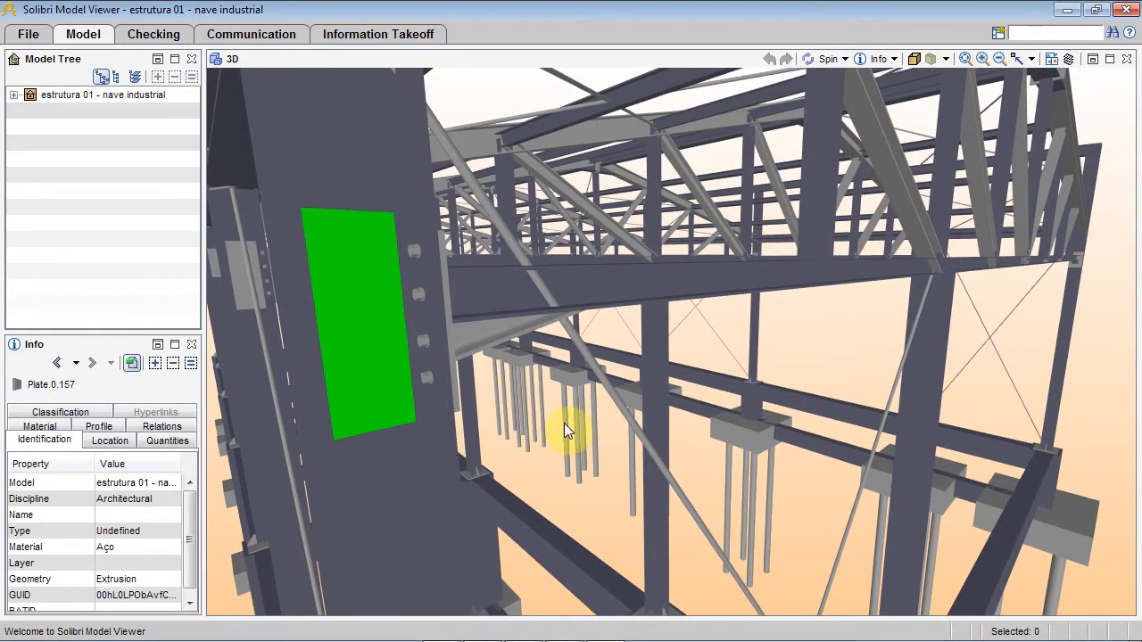
Inspect the column base plates with their stiffeners, the foundation beams and the pile caps with their piles
{"action": "left_click", "coordinate": [553, 465]}
{"action": "left_click_drag", "start_coordinate": [553, 466], "coordinate": [533, 344]}
{"action": "scroll", "coordinate": [417, 447], "scroll_direction": "up", "scroll_amount": 5}
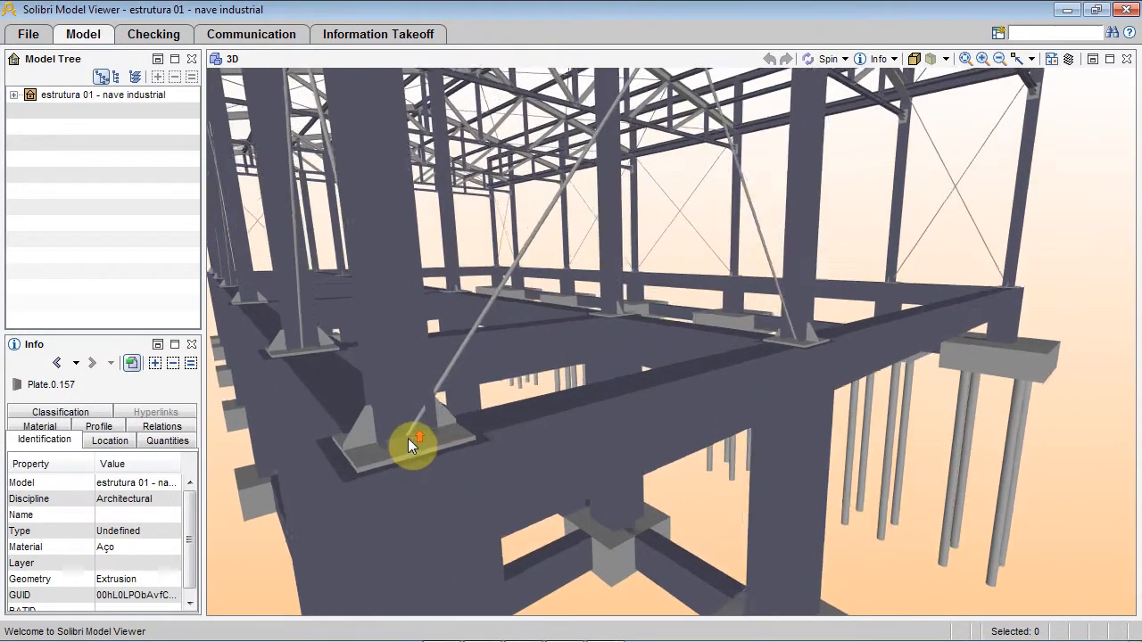
{"action": "left_click_drag", "start_coordinate": [434, 445], "coordinate": [241, 467]}
{"action": "left_click_drag", "start_coordinate": [462, 482], "coordinate": [712, 475]}
{"action": "middle_click_drag", "start_coordinate": [1038, 364], "coordinate": [577, 360]}
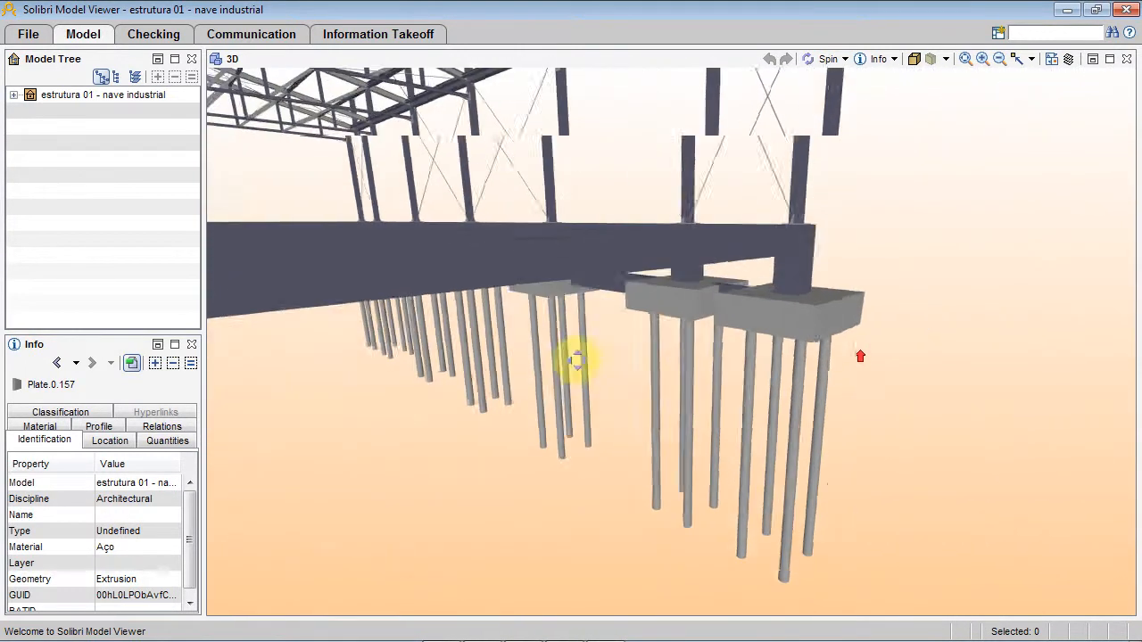
Inspect the bolted ridge connection and diagonals of the end truss, and view the whole hall from its gable
{"action": "mouse_move", "coordinate": [797, 395]}
{"action": "left_mouse_down"}
{"action": "mouse_move", "coordinate": [709, 333]}
{"action": "mouse_move", "coordinate": [657, 400]}
{"action": "mouse_move", "coordinate": [683, 398]}
{"action": "mouse_move", "coordinate": [710, 346]}
{"action": "mouse_move", "coordinate": [742, 526]}
{"action": "mouse_move", "coordinate": [757, 451]}
{"action": "mouse_move", "coordinate": [726, 459]}
{"action": "mouse_move", "coordinate": [724, 413]}
{"action": "mouse_move", "coordinate": [868, 382]}
{"action": "left_mouse_up"}
{"action": "left_click_drag", "start_coordinate": [412, 256], "coordinate": [615, 237]}
{"action": "left_click_drag", "start_coordinate": [382, 482], "coordinate": [523, 404]}
{"action": "left_click_drag", "start_coordinate": [408, 203], "coordinate": [941, 298]}
{"action": "left_click_drag", "start_coordinate": [587, 105], "coordinate": [452, 247]}
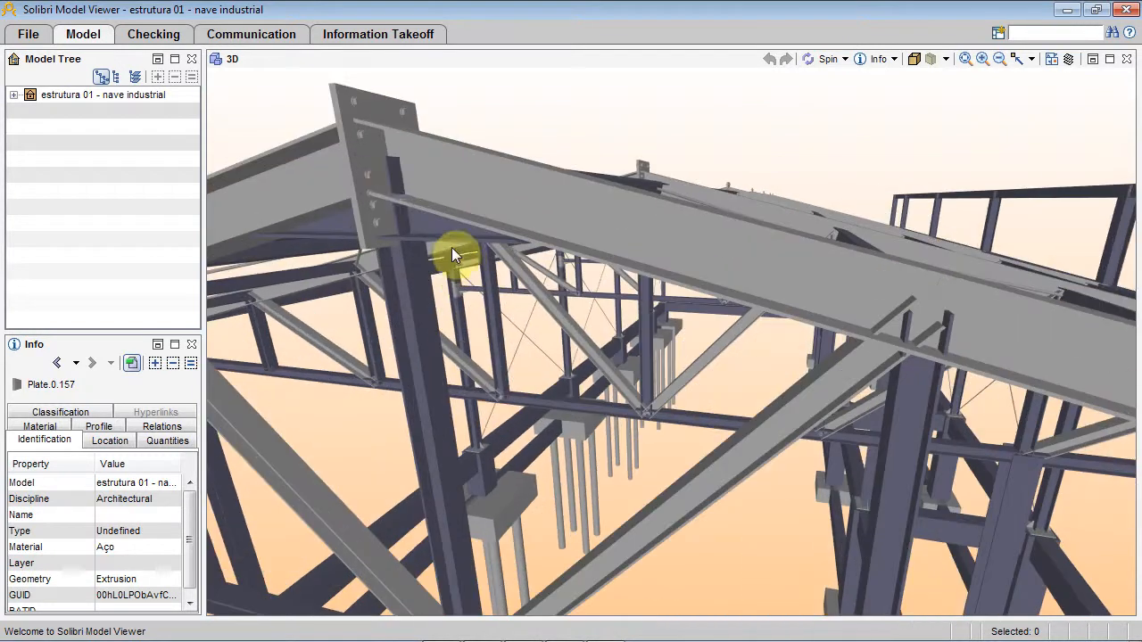
{"action": "left_click_drag", "start_coordinate": [414, 318], "coordinate": [627, 385]}
{"action": "left_click_drag", "start_coordinate": [682, 256], "coordinate": [652, 338]}
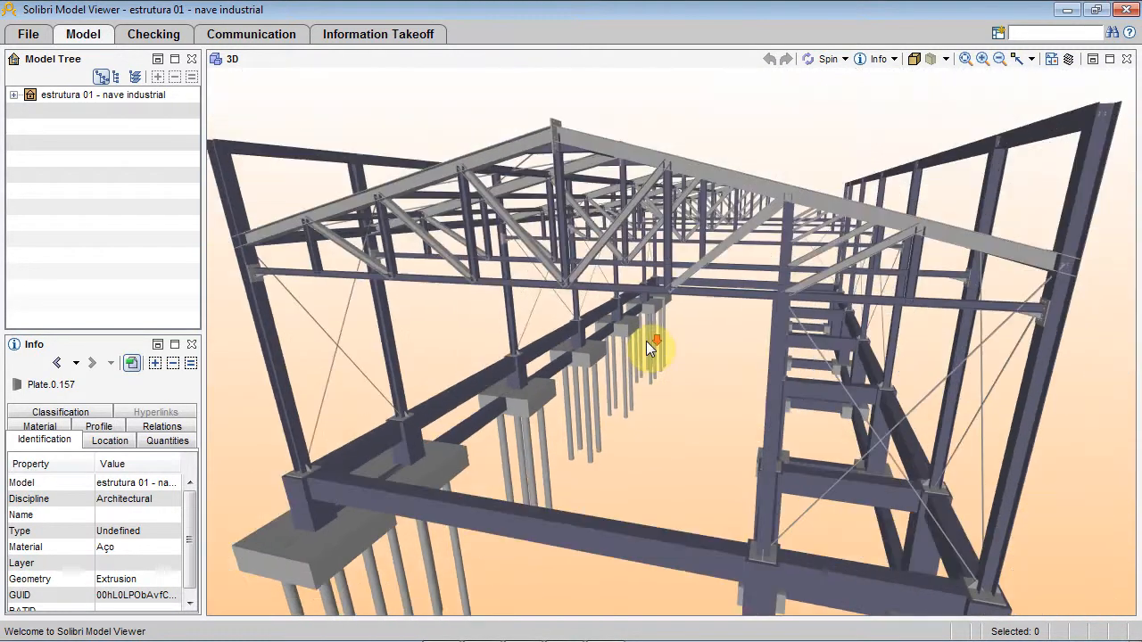
Change the navigation mode to Walk and move around the hall to the corner with the isolated footings
{"action": "left_click", "coordinate": [846, 60]}
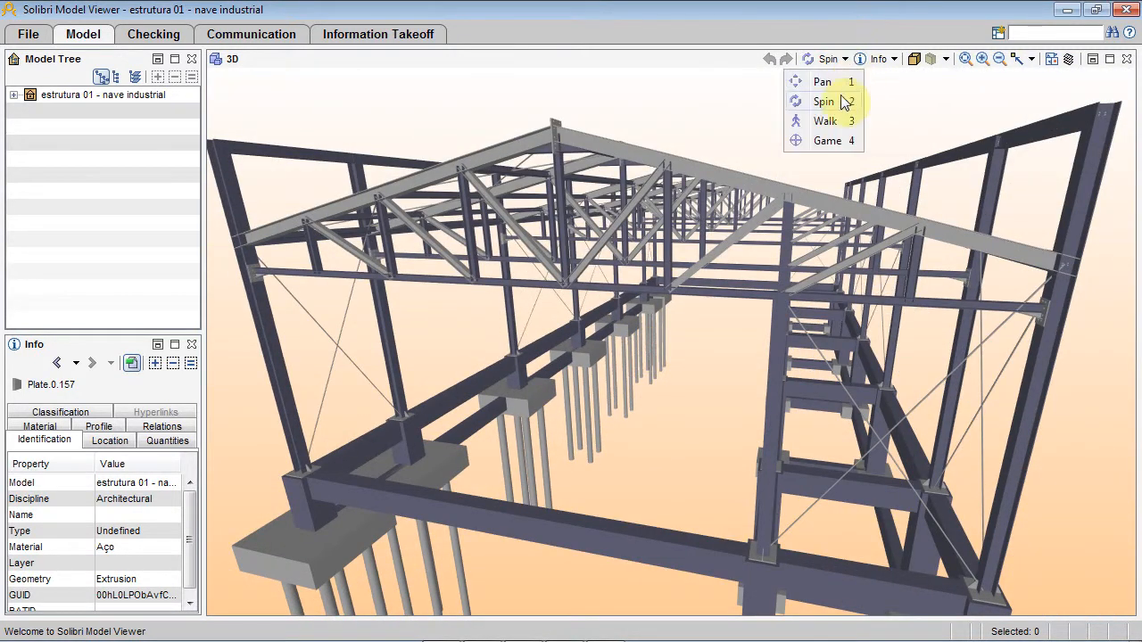
{"action": "left_click", "coordinate": [831, 116]}
{"action": "left_click_drag", "start_coordinate": [684, 419], "coordinate": [887, 461]}
{"action": "left_click_drag", "start_coordinate": [577, 281], "coordinate": [704, 178]}
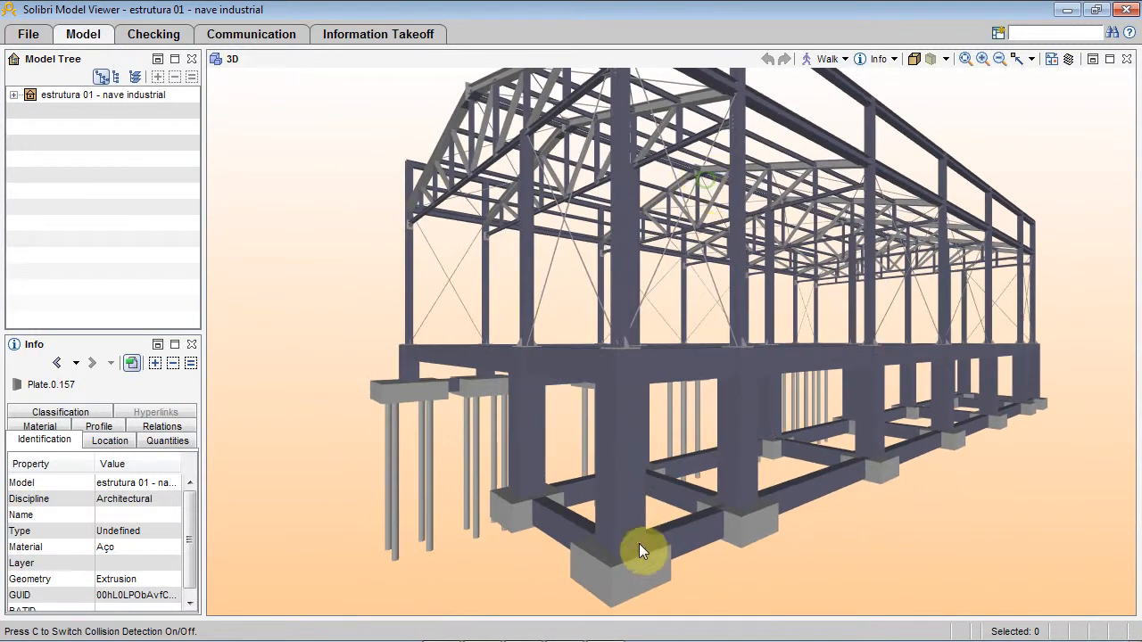
Hide the concrete of the corner isolated footing to expose its reinforcing bars
{"action": "left_click", "coordinate": [622, 575]}
{"action": "left_click_drag", "start_coordinate": [682, 545], "coordinate": [688, 413]}
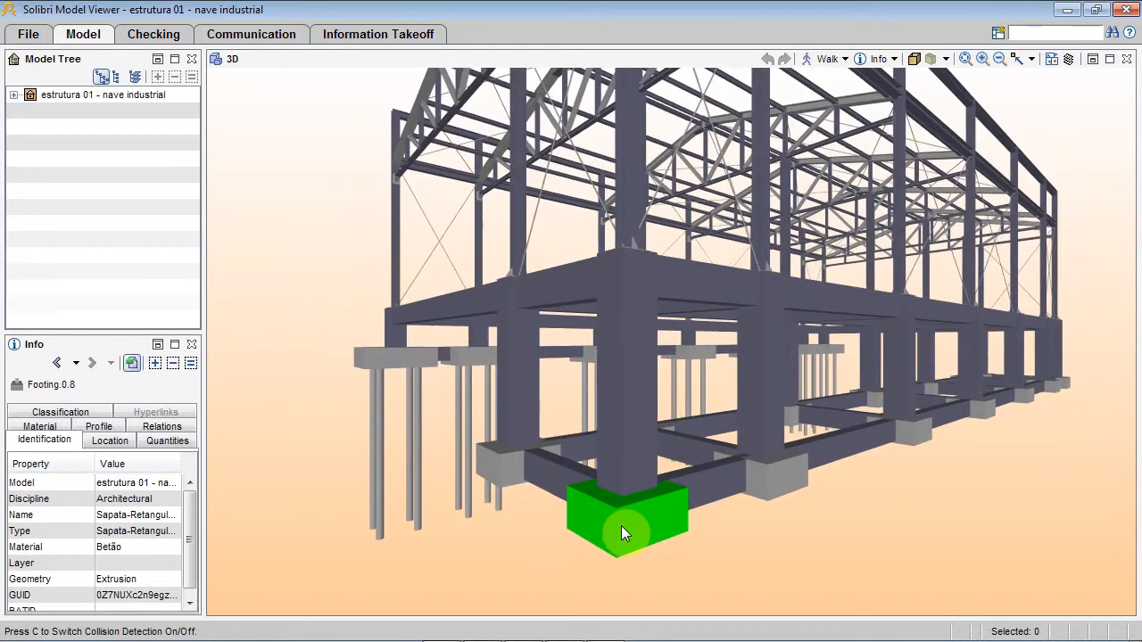
{"action": "right_click", "coordinate": [625, 521]}
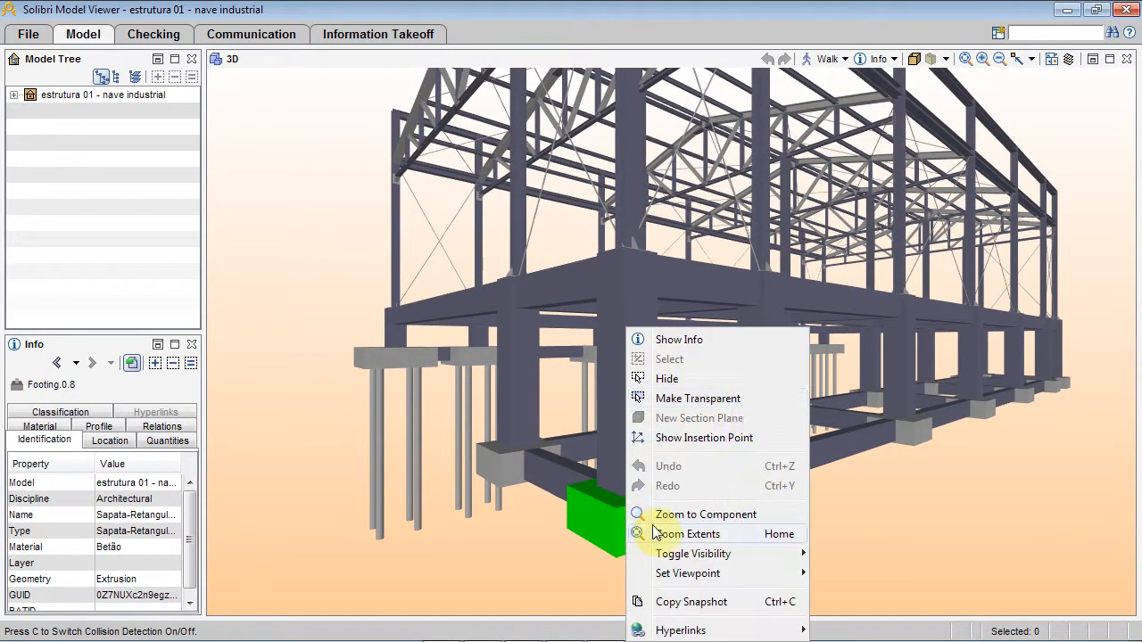
{"action": "left_click", "coordinate": [752, 387]}
{"action": "left_click_drag", "start_coordinate": [629, 519], "coordinate": [580, 441]}
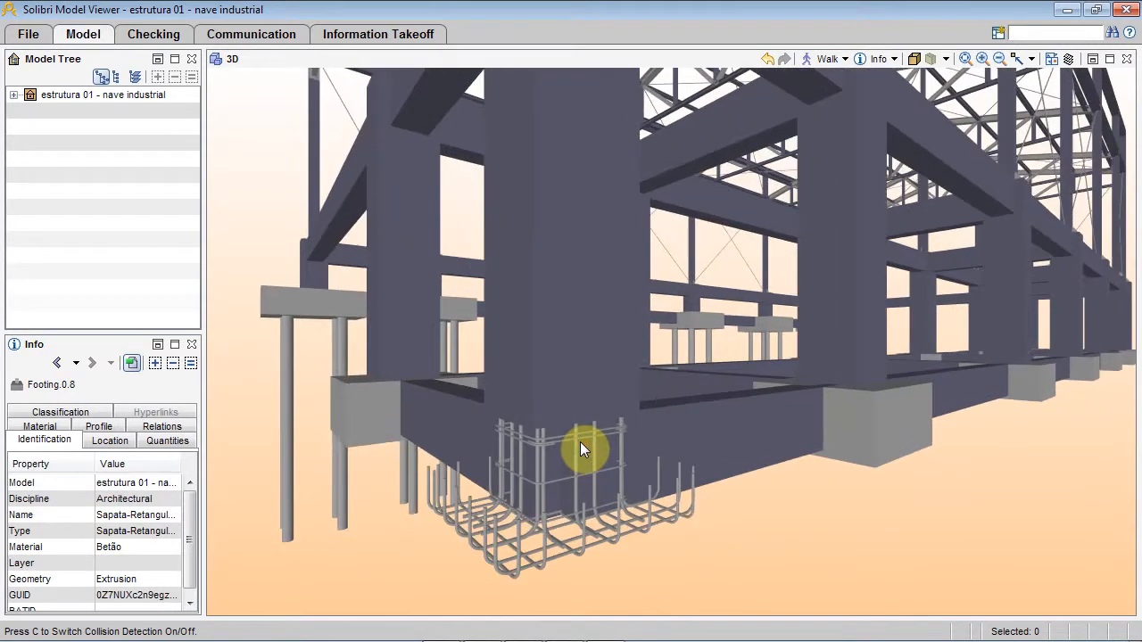
Make the concrete column above the hidden footing transparent, and show the information of the starter bar stirrups at its base
{"action": "left_click", "coordinate": [569, 341]}
{"action": "right_click", "coordinate": [571, 342]}
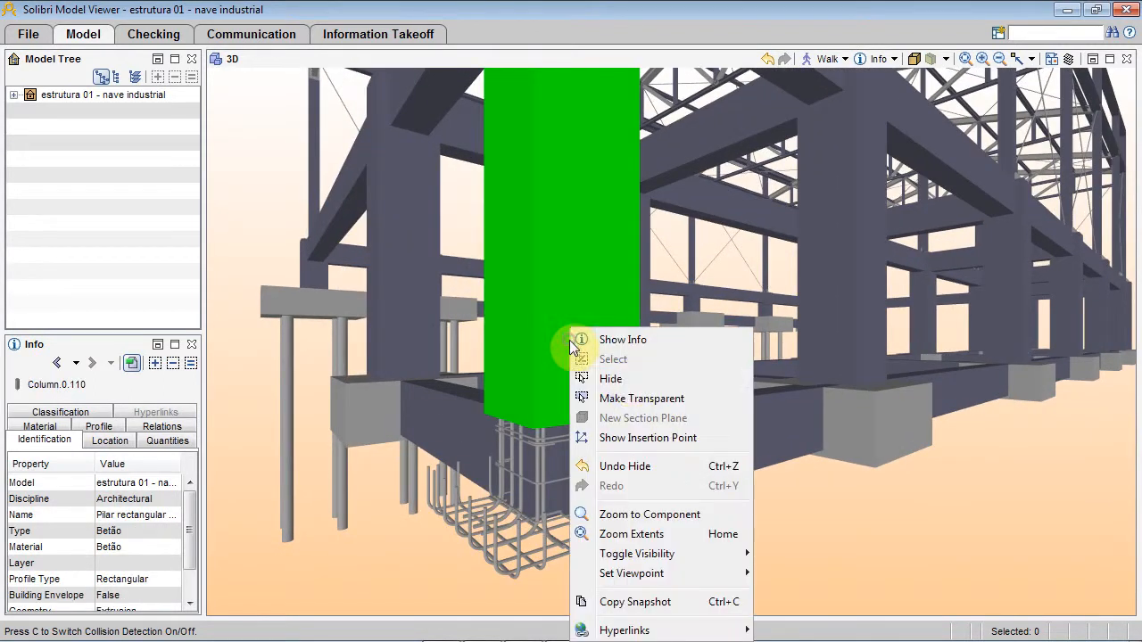
{"action": "left_click", "coordinate": [620, 398]}
{"action": "mouse_move", "coordinate": [596, 367]}
{"action": "left_mouse_down"}
{"action": "mouse_move", "coordinate": [604, 438]}
{"action": "mouse_move", "coordinate": [627, 345]}
{"action": "mouse_move", "coordinate": [592, 387]}
{"action": "left_mouse_up"}
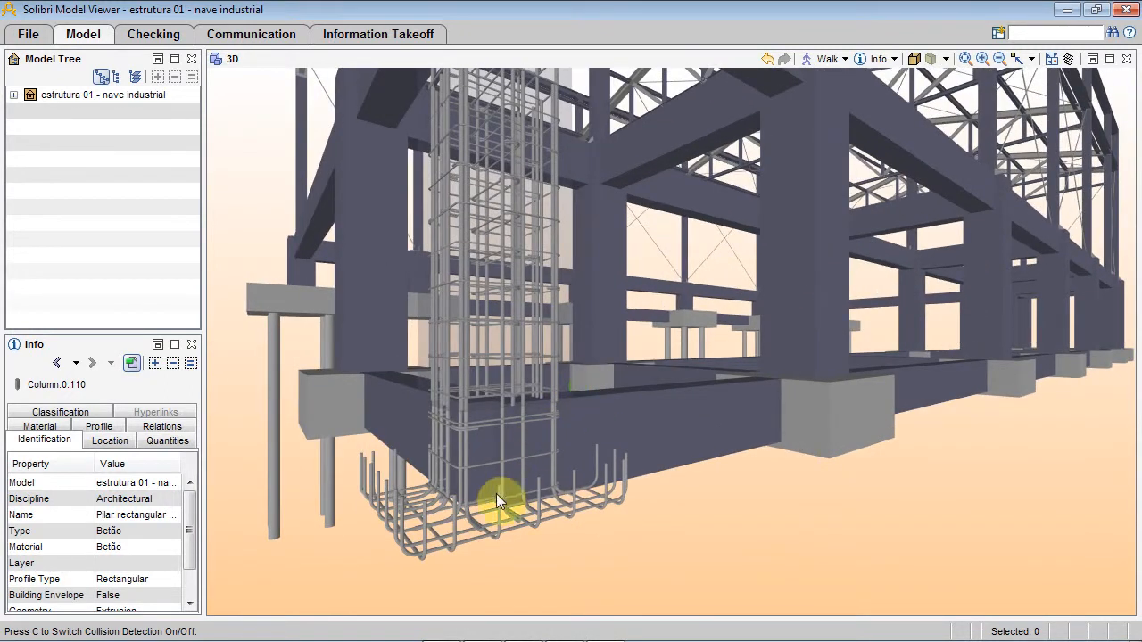
{"action": "left_click", "coordinate": [467, 506]}
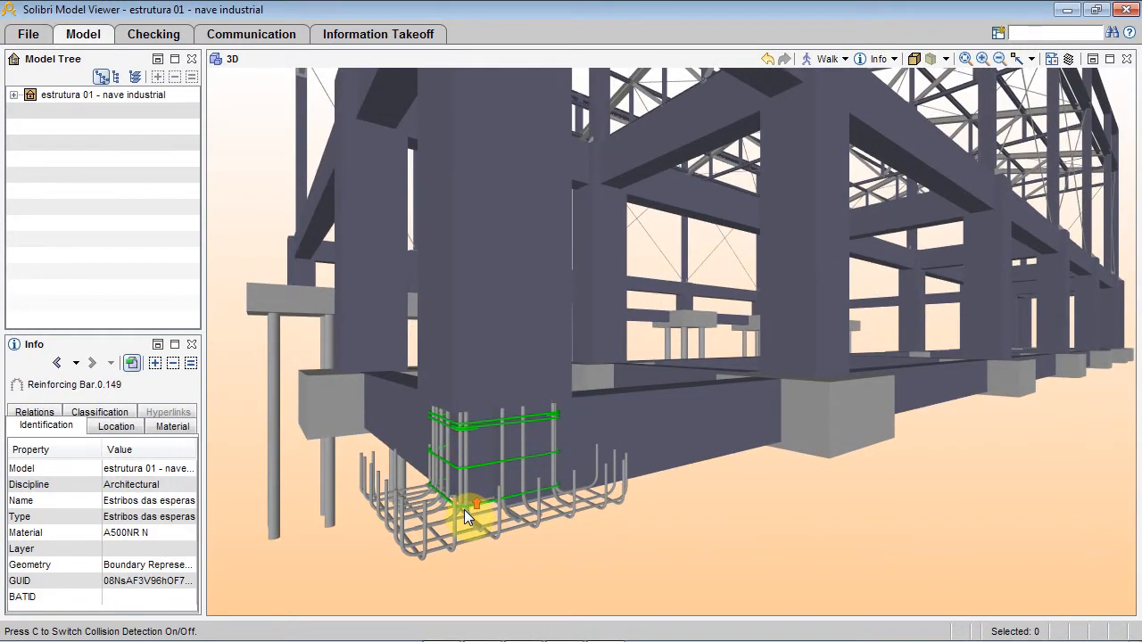
{"action": "left_click", "coordinate": [386, 540]}
{"action": "left_click_drag", "start_coordinate": [388, 524], "coordinate": [437, 527]}
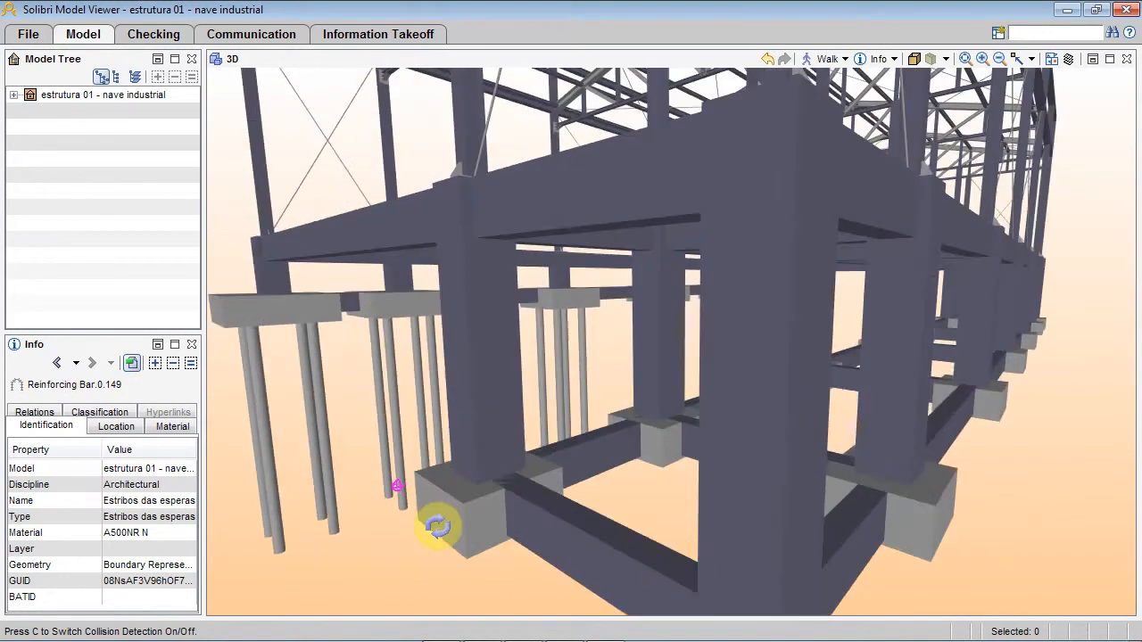
Make the corner concrete column transparent again and inspect its longitudinal bars and stirrups up close
{"action": "left_click", "coordinate": [721, 465]}
{"action": "right_click", "coordinate": [733, 461]}
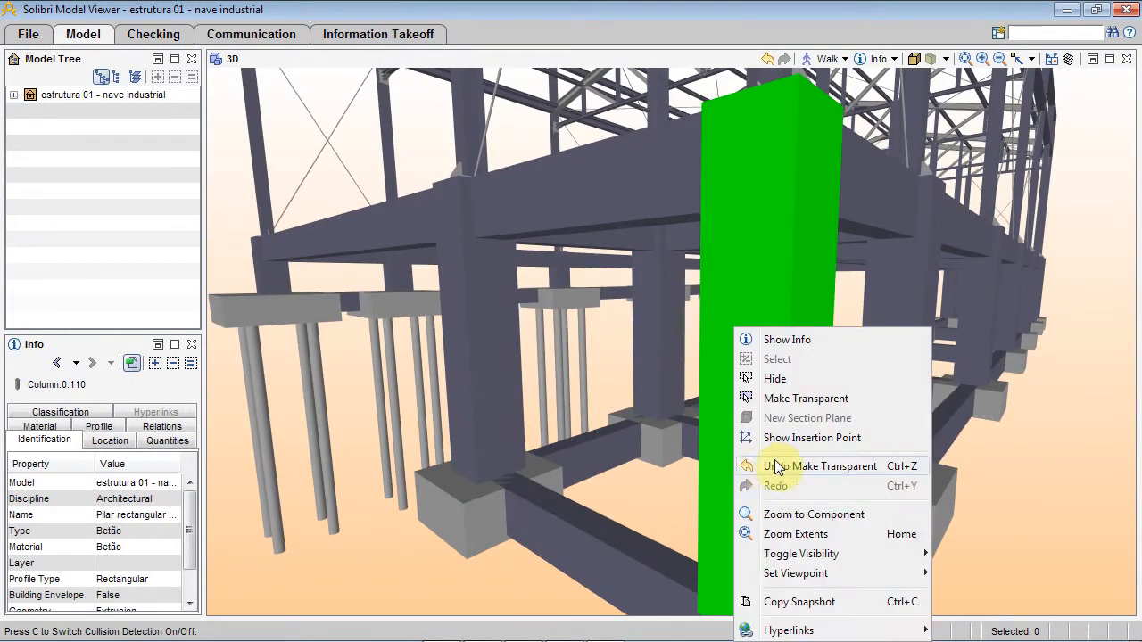
{"action": "left_click", "coordinate": [818, 394]}
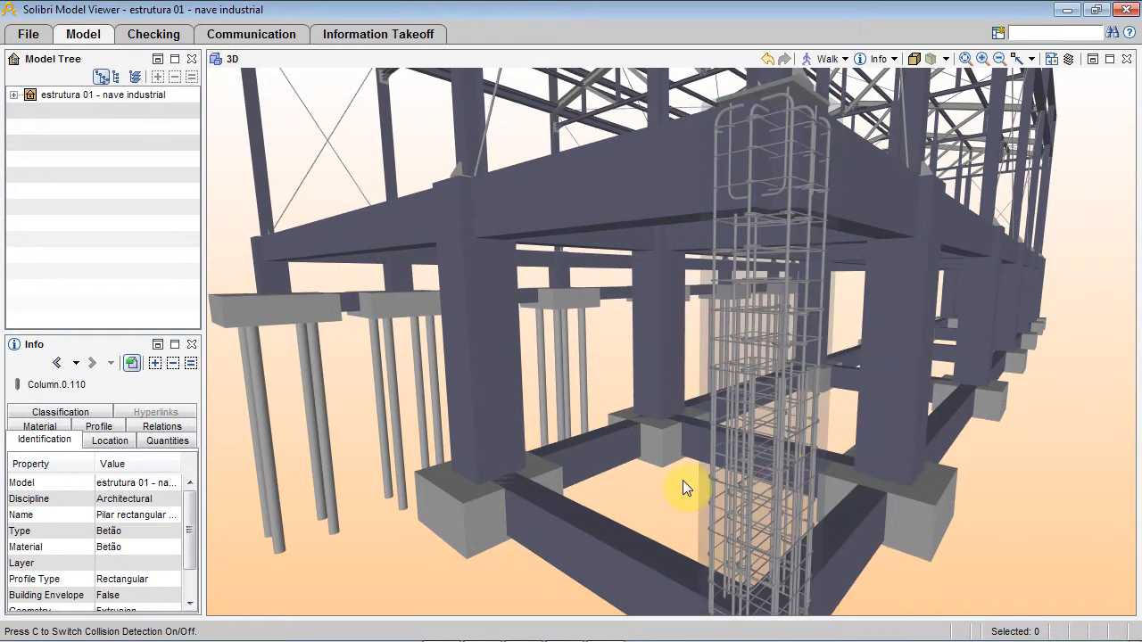
{"action": "scroll", "coordinate": [682, 481], "scroll_direction": "down", "scroll_amount": 3}
{"action": "left_click_drag", "start_coordinate": [716, 400], "coordinate": [702, 357]}
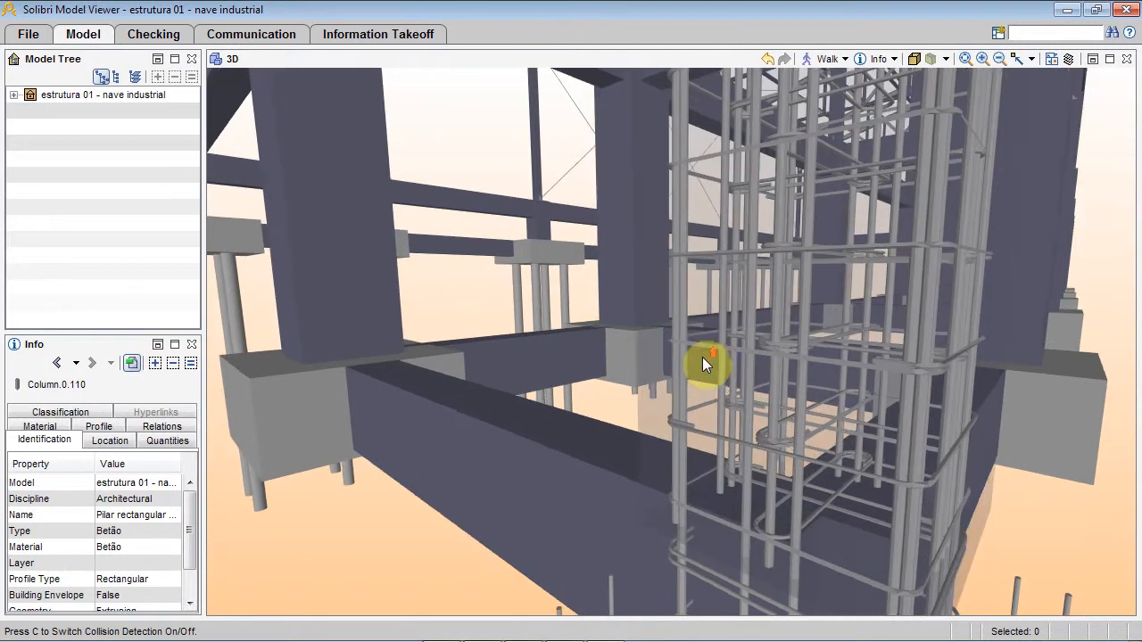
{"action": "scroll", "coordinate": [709, 372], "scroll_direction": "down", "scroll_amount": 2}
{"action": "scroll", "coordinate": [709, 373], "scroll_direction": "up", "scroll_amount": 3}
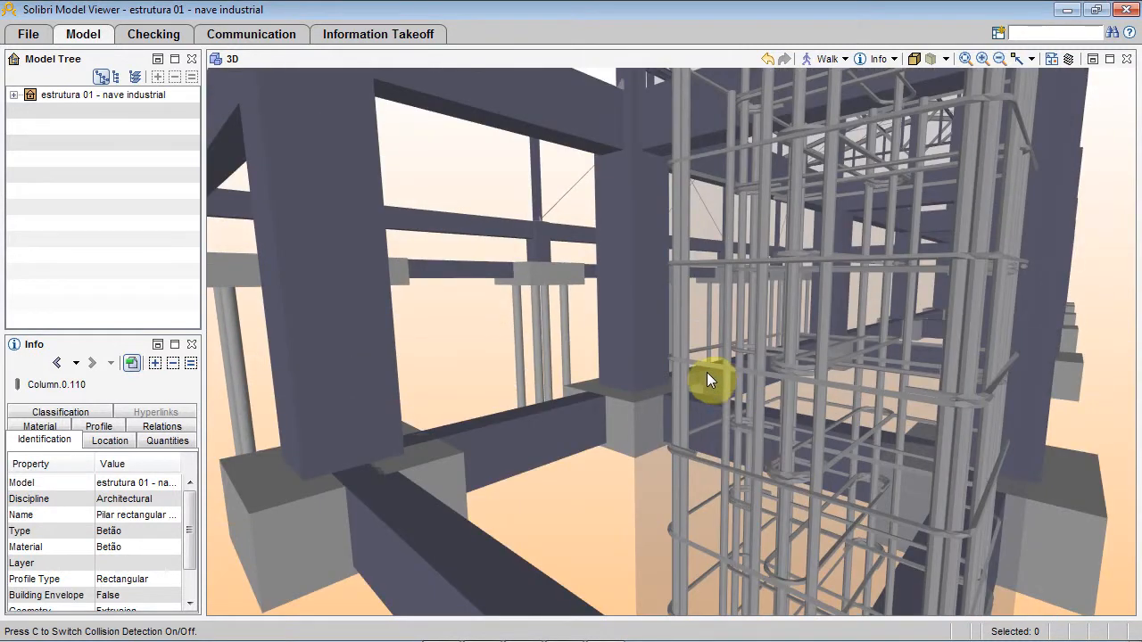
{"action": "left_click_drag", "start_coordinate": [846, 379], "coordinate": [693, 369]}
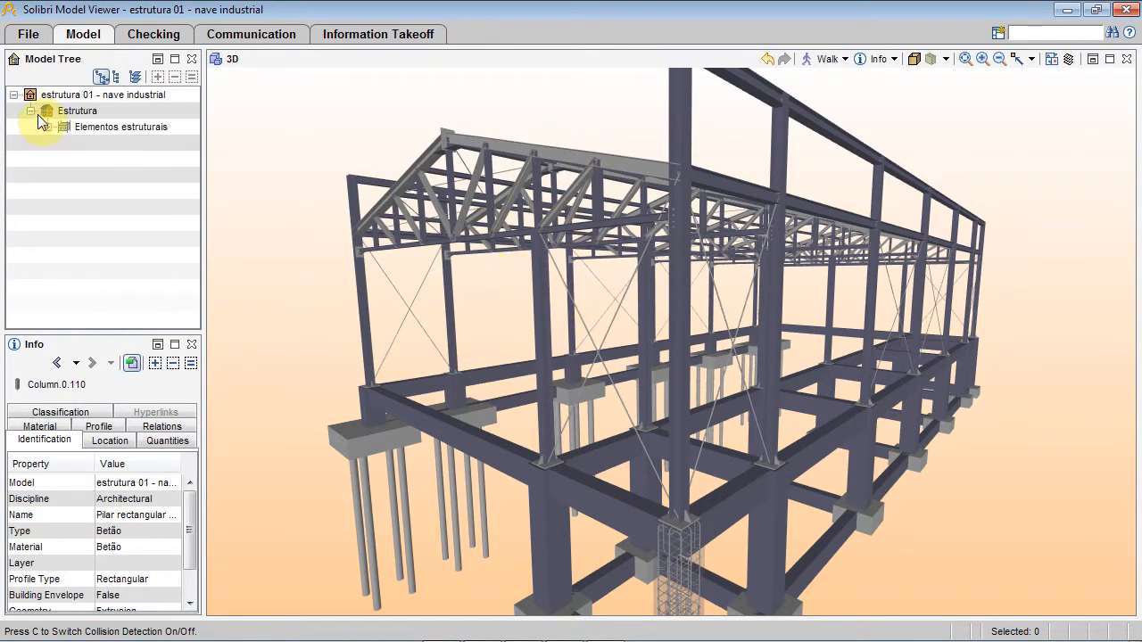
Browse the Assembly and Beam groups of the structural elements, and zoom to Beam.0.1 and Beam.0.3
{"action": "left_click", "coordinate": [47, 126]}
{"action": "left_click", "coordinate": [64, 143]}
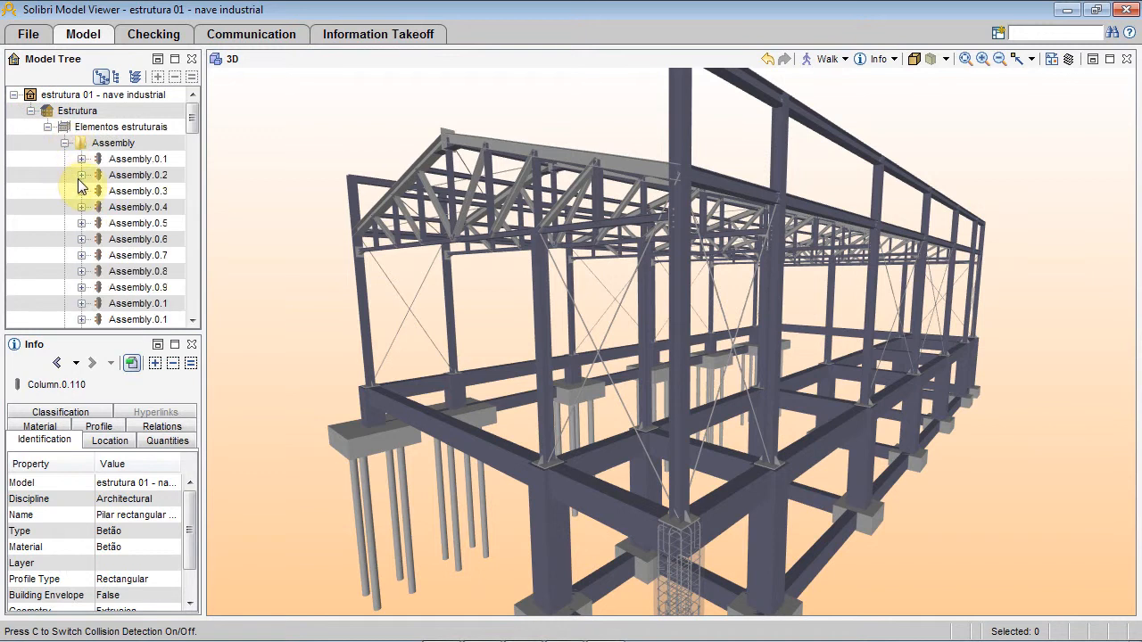
{"action": "left_click", "coordinate": [64, 143]}
{"action": "left_click", "coordinate": [64, 159]}
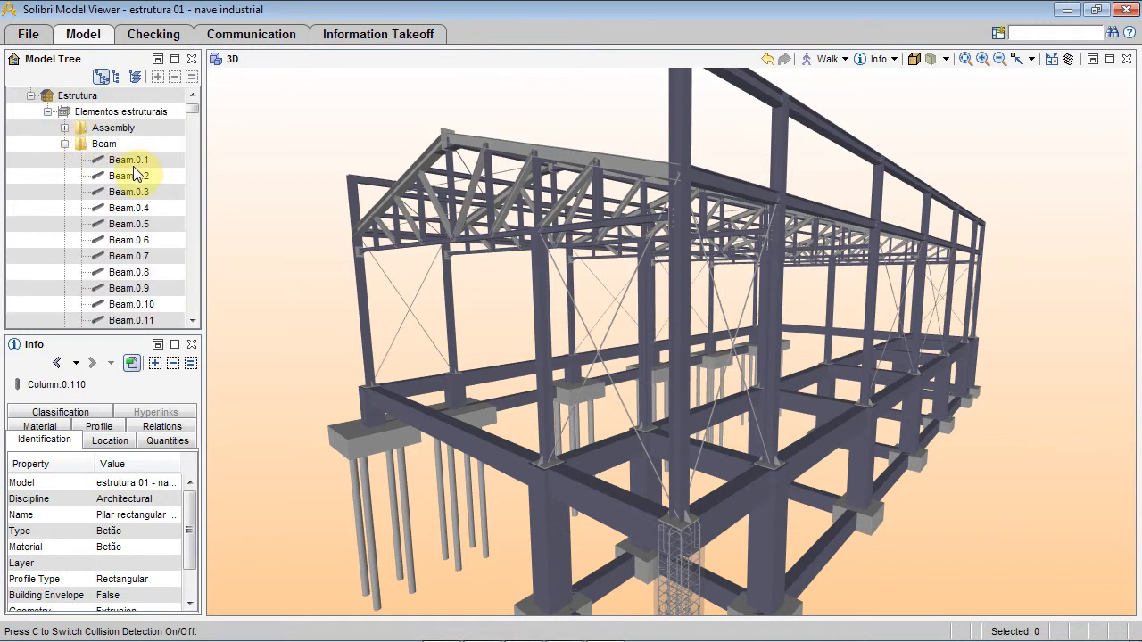
{"action": "left_click", "coordinate": [132, 161]}
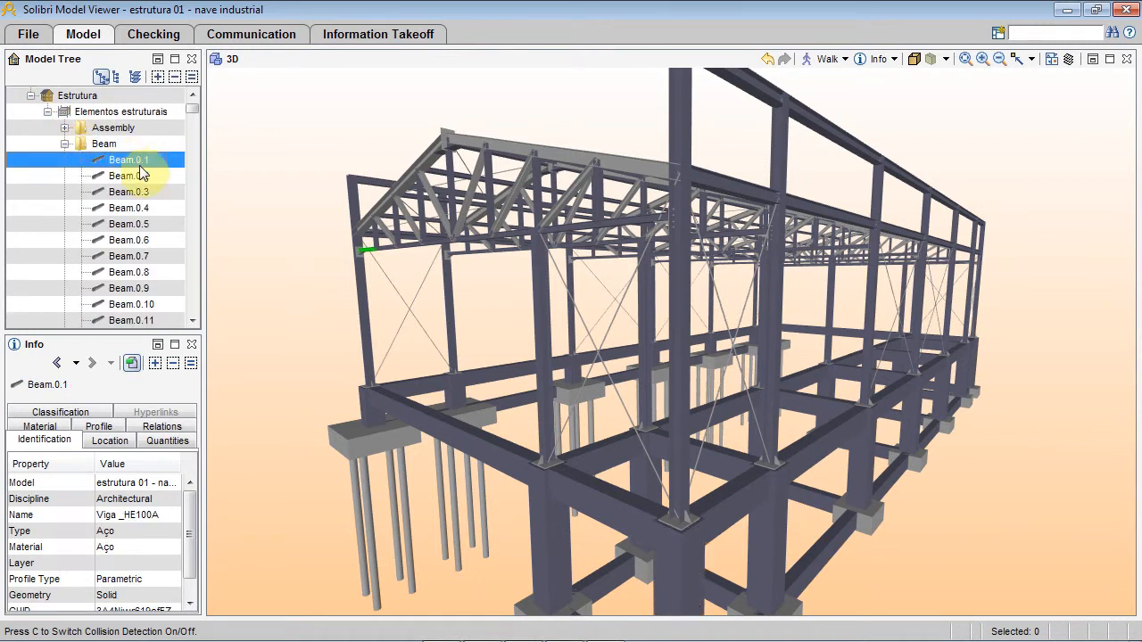
{"action": "double_click", "coordinate": [137, 163]}
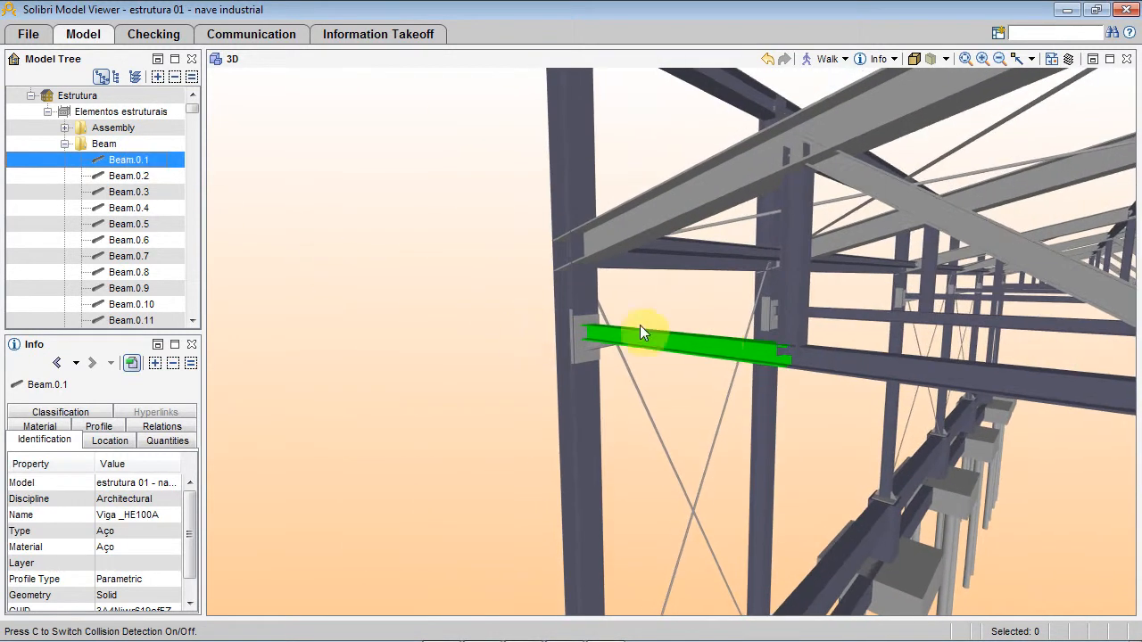
{"action": "double_click", "coordinate": [145, 192]}
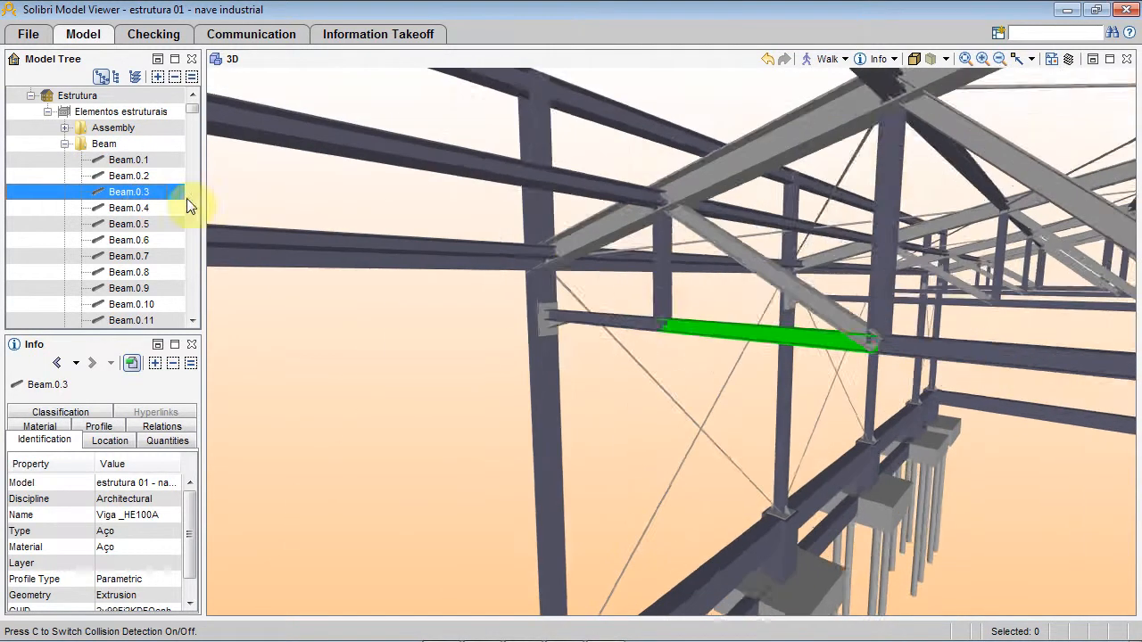
Browse the Column group of the structural elements and zoom to Column.0.4 and Column.0.7
{"action": "left_click", "coordinate": [64, 143]}
{"action": "left_click", "coordinate": [64, 159]}
{"action": "double_click", "coordinate": [132, 211]}
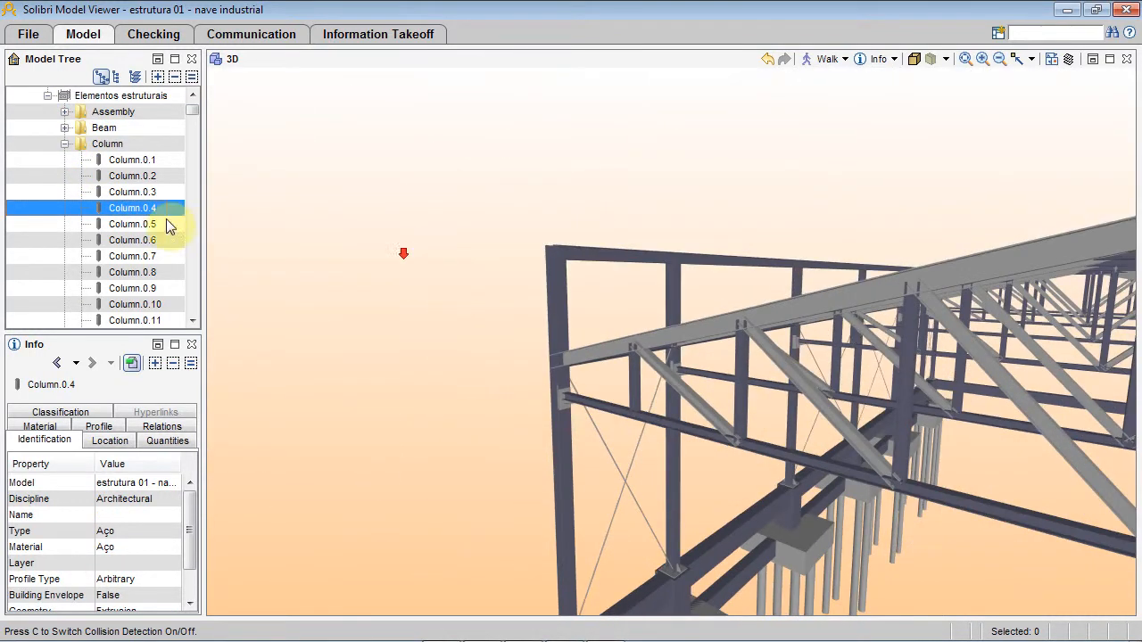
{"action": "double_click", "coordinate": [141, 257]}
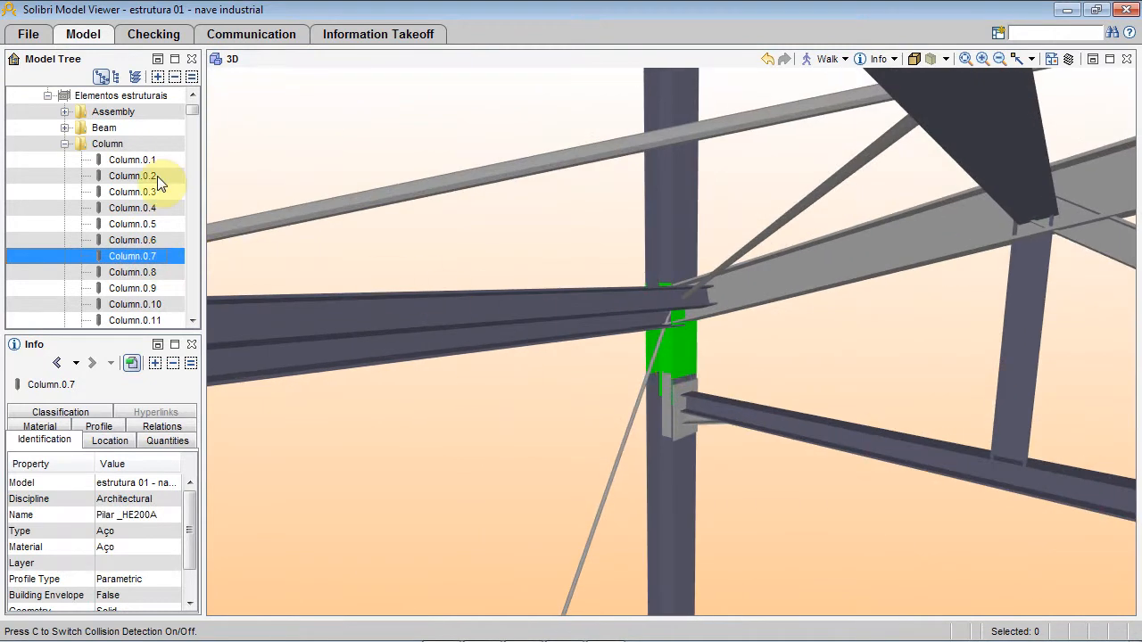
{"action": "left_click", "coordinate": [65, 144]}
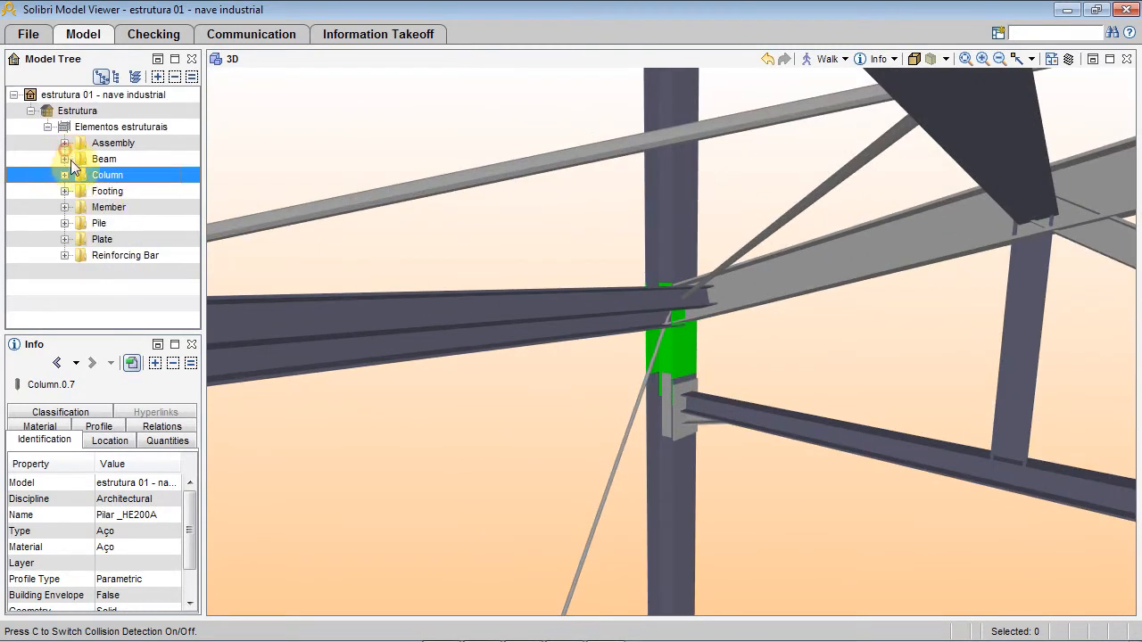
Browse the Pile group of the structural elements and zoom to Pile.0.6 and Pile.0.10
{"action": "left_click", "coordinate": [64, 223]}
{"action": "left_click", "coordinate": [129, 239]}
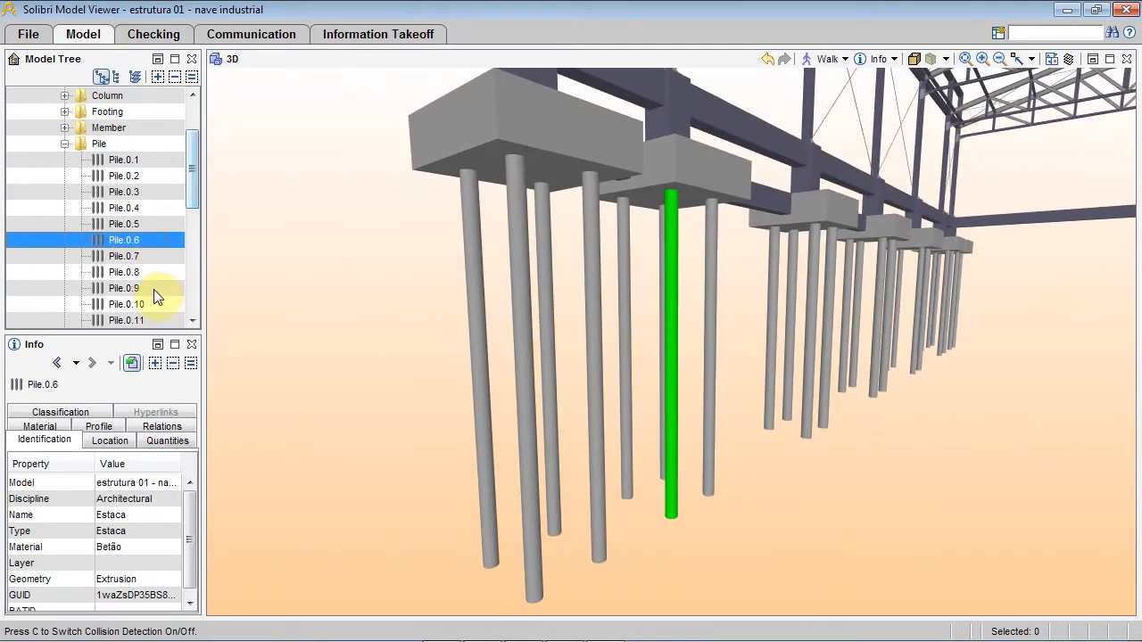
{"action": "left_click", "coordinate": [143, 303]}
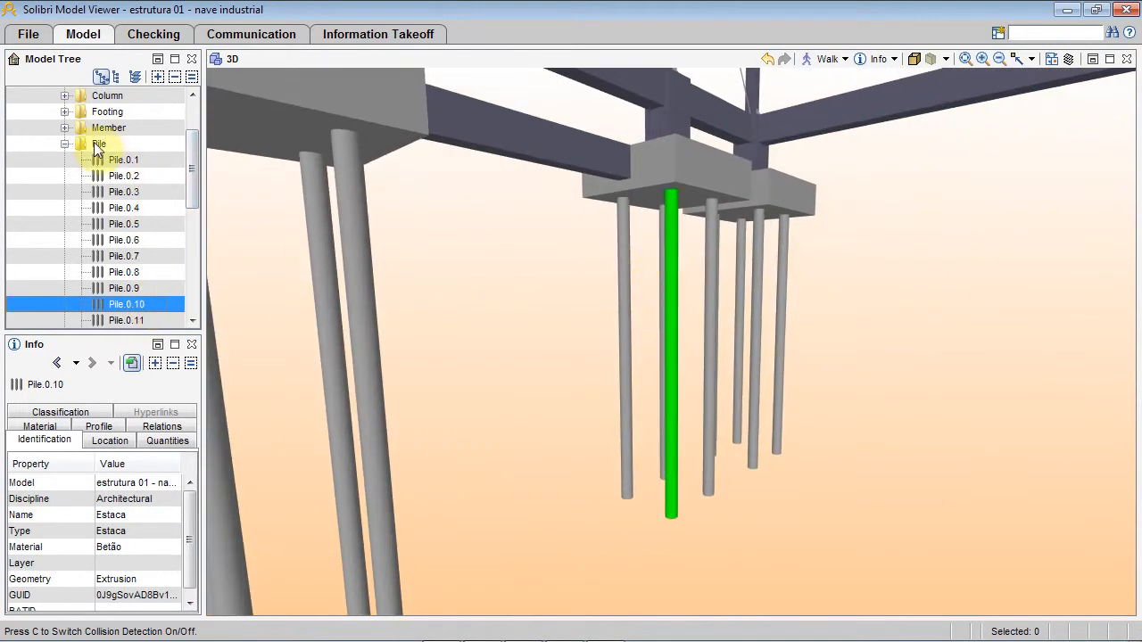
{"action": "left_click", "coordinate": [64, 144]}
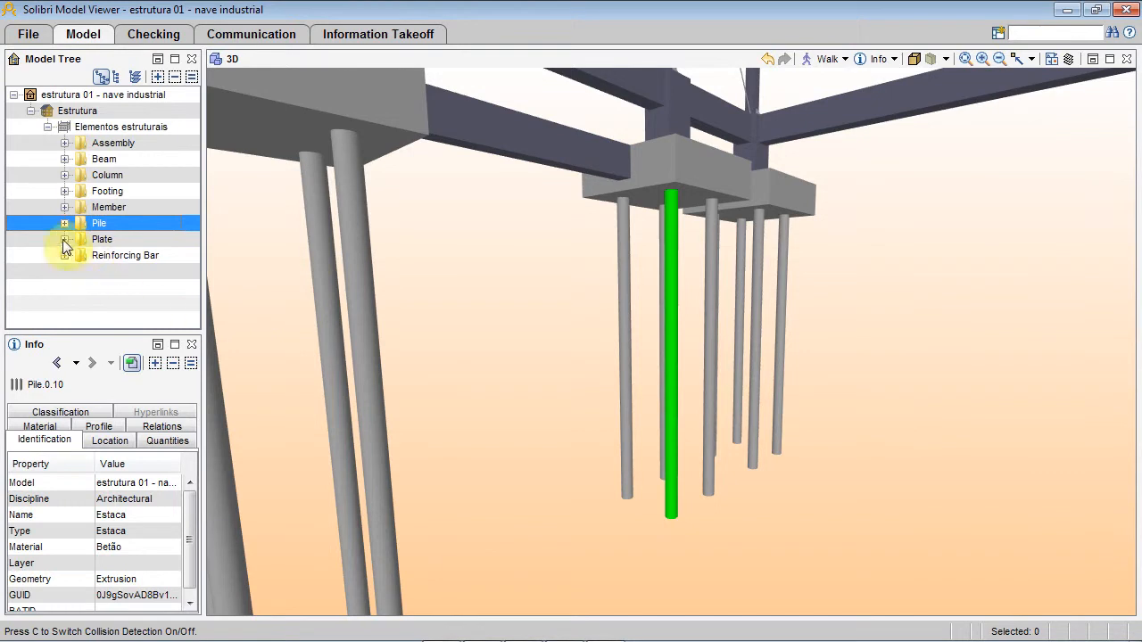
Examine the whole hall from its corner, including the foundations and the roof trusses
{"action": "middle_click_drag", "start_coordinate": [498, 238], "coordinate": [667, 250]}
{"action": "scroll", "coordinate": [659, 246], "scroll_direction": "down", "scroll_amount": 3}
{"action": "scroll", "coordinate": [703, 294], "scroll_direction": "down", "scroll_amount": 8}
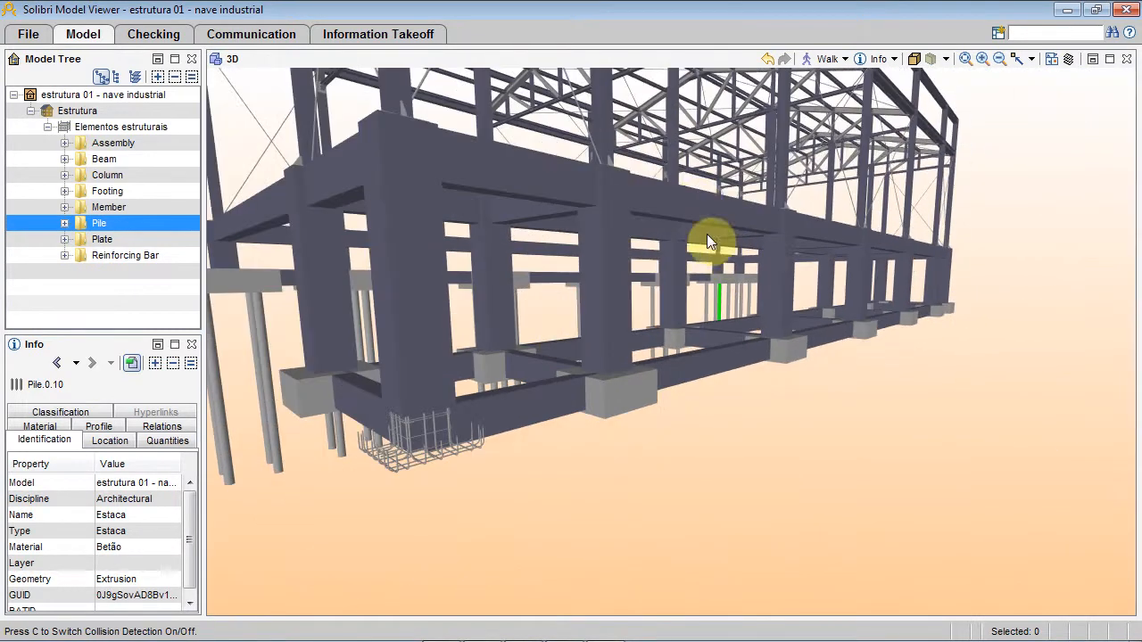
{"action": "left_click_drag", "start_coordinate": [708, 239], "coordinate": [323, 379]}
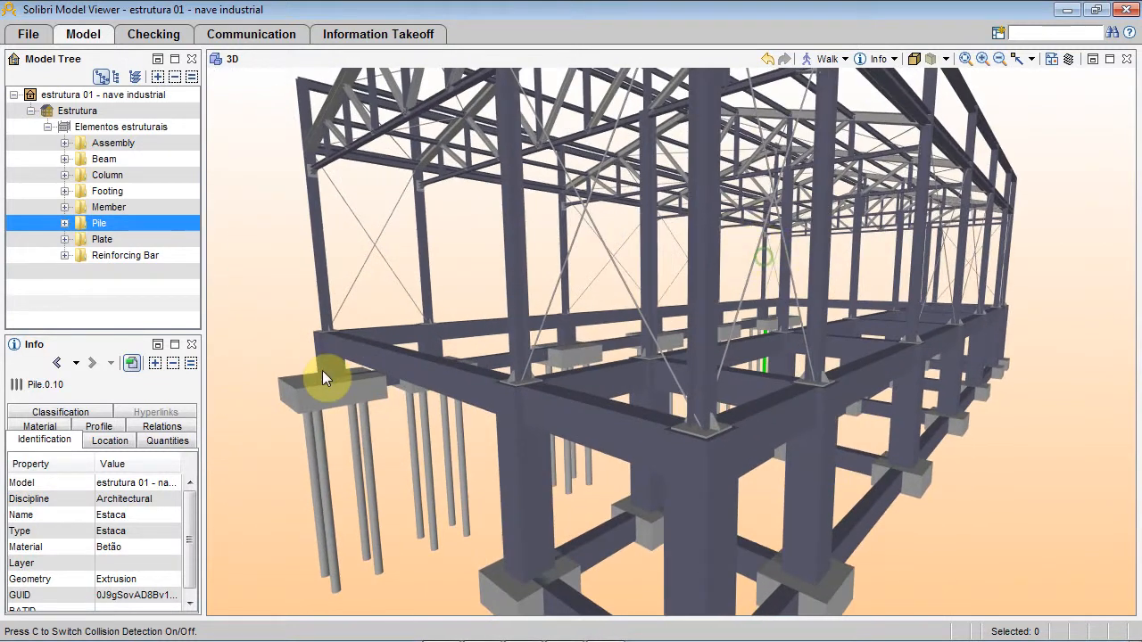
{"action": "left_click_drag", "start_coordinate": [575, 366], "coordinate": [727, 412]}
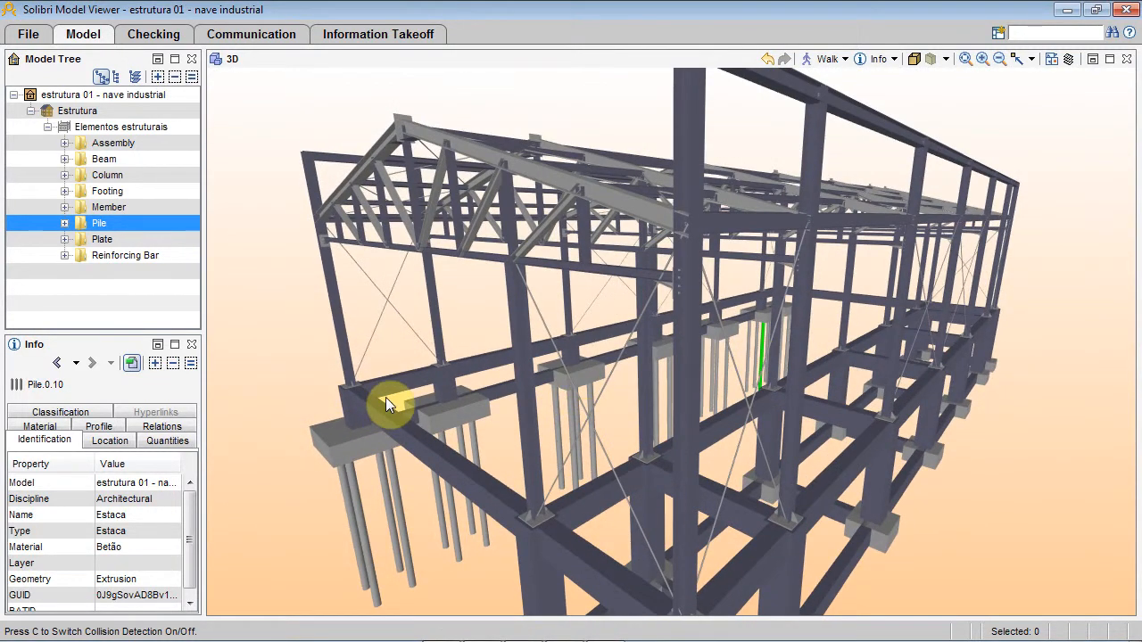
Switch to Tricalc and close the industrial hall structure together with its utilisation scale window
{"action": "key", "text": "alt+Tab"}
{"action": "key", "text": "Tab"}
{"action": "key", "text": "Tab"}
{"action": "key", "text": "Tab"}
{"action": "key", "text": "Tab"}
{"action": "key", "text": "alt+Tab"}
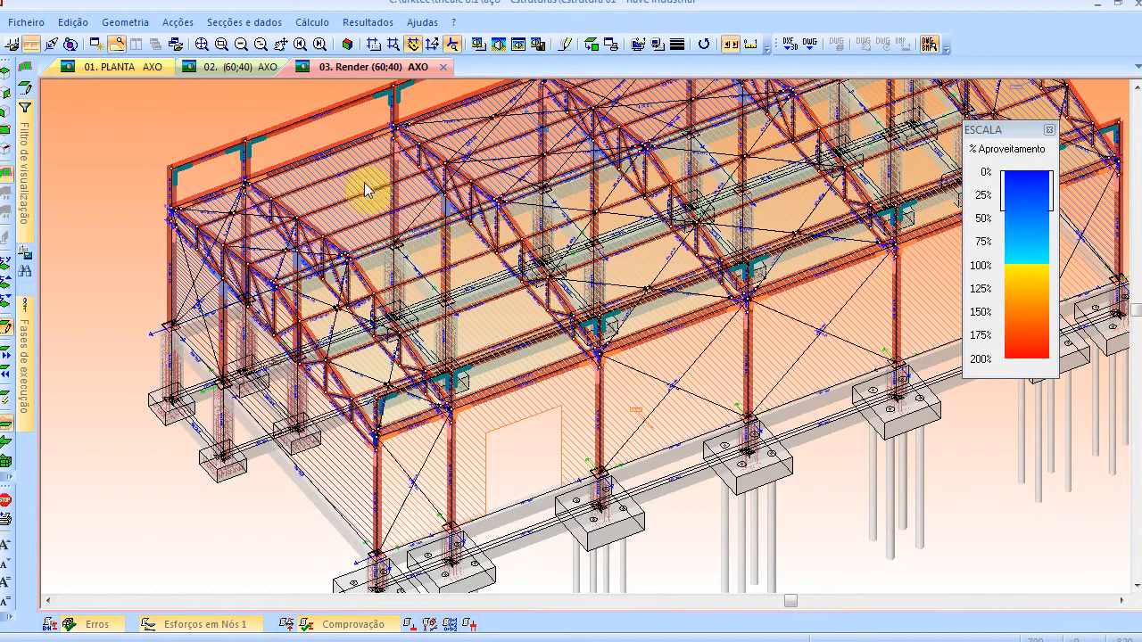
{"action": "left_click", "coordinate": [20, 22]}
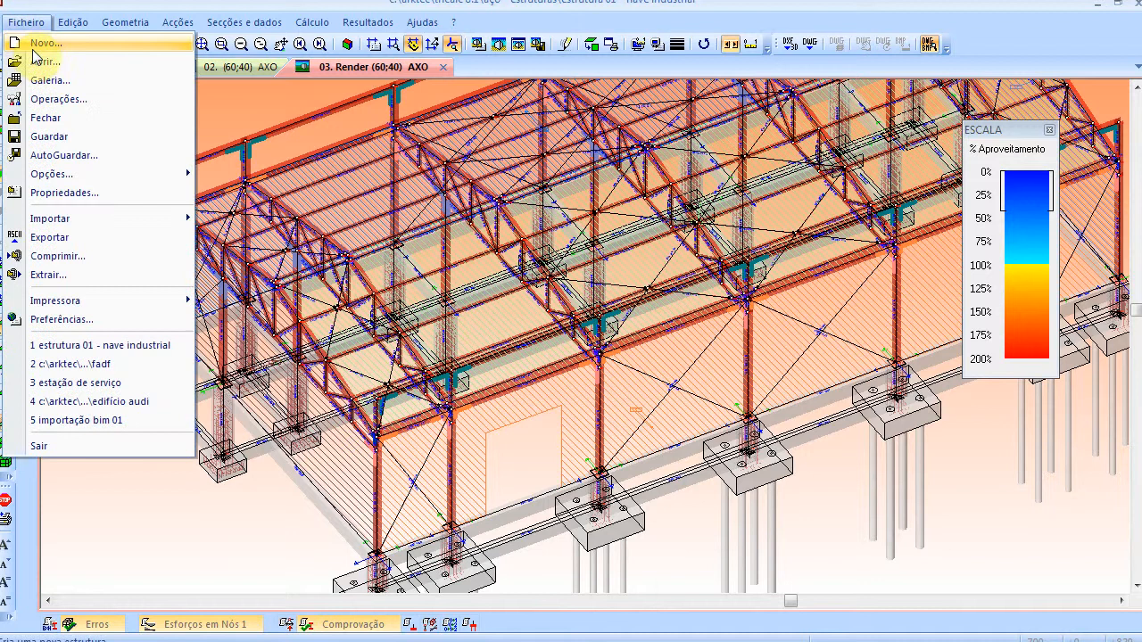
{"action": "left_click", "coordinate": [56, 119]}
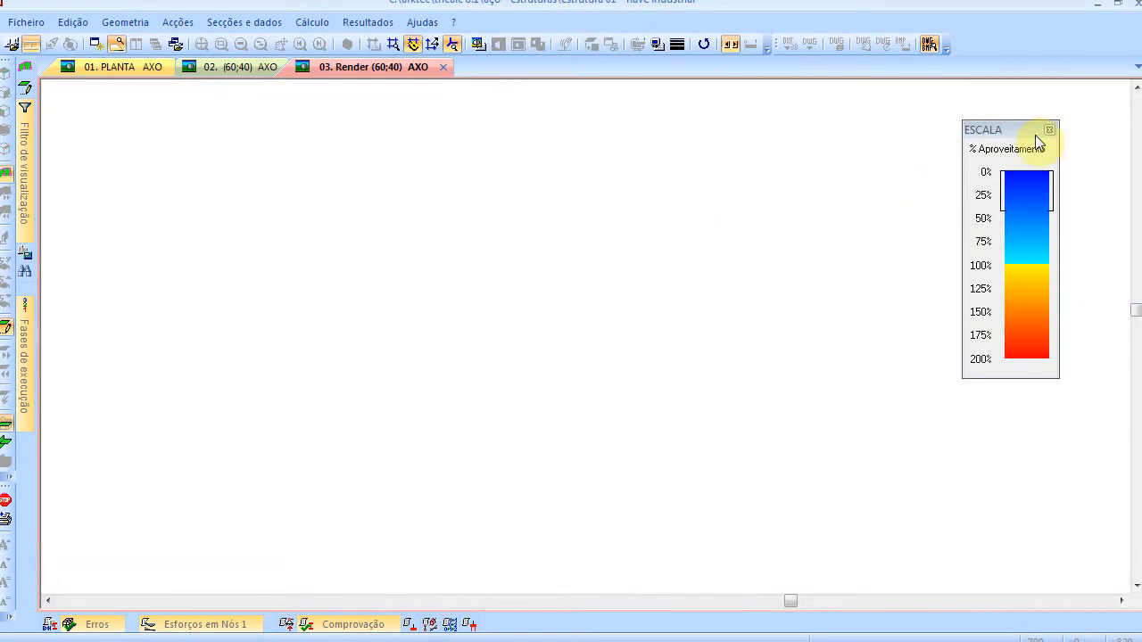
{"action": "left_click", "coordinate": [1049, 129]}
Create a new structure named Teste BIM 01 with node coordinate precision in cm
{"action": "left_click", "coordinate": [22, 22]}
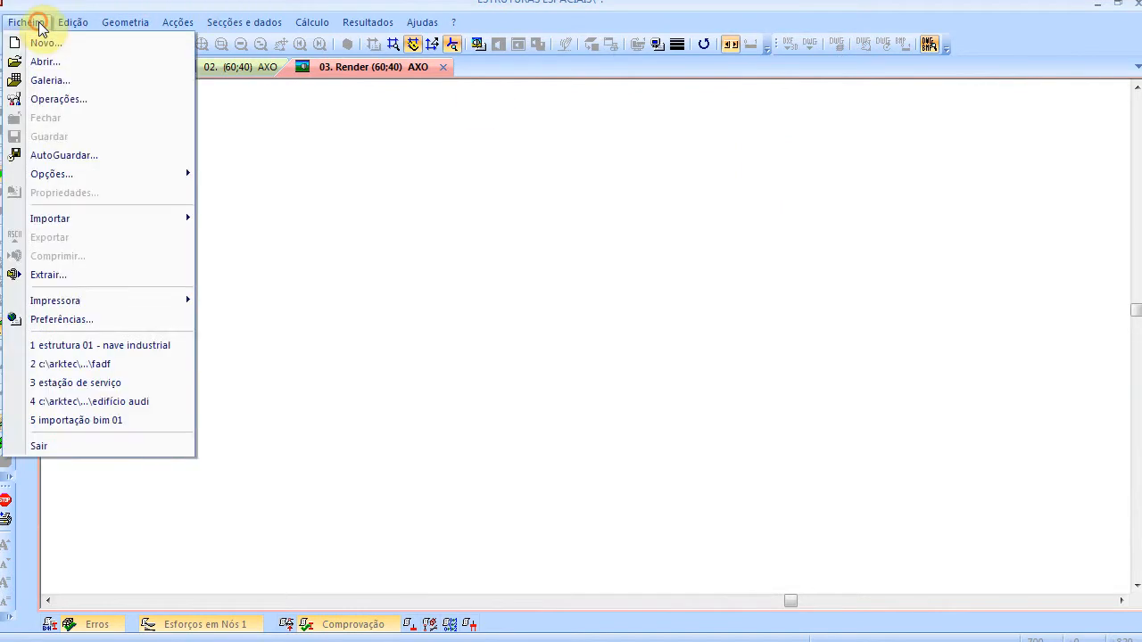
{"action": "mouse_move", "coordinate": [132, 25]}
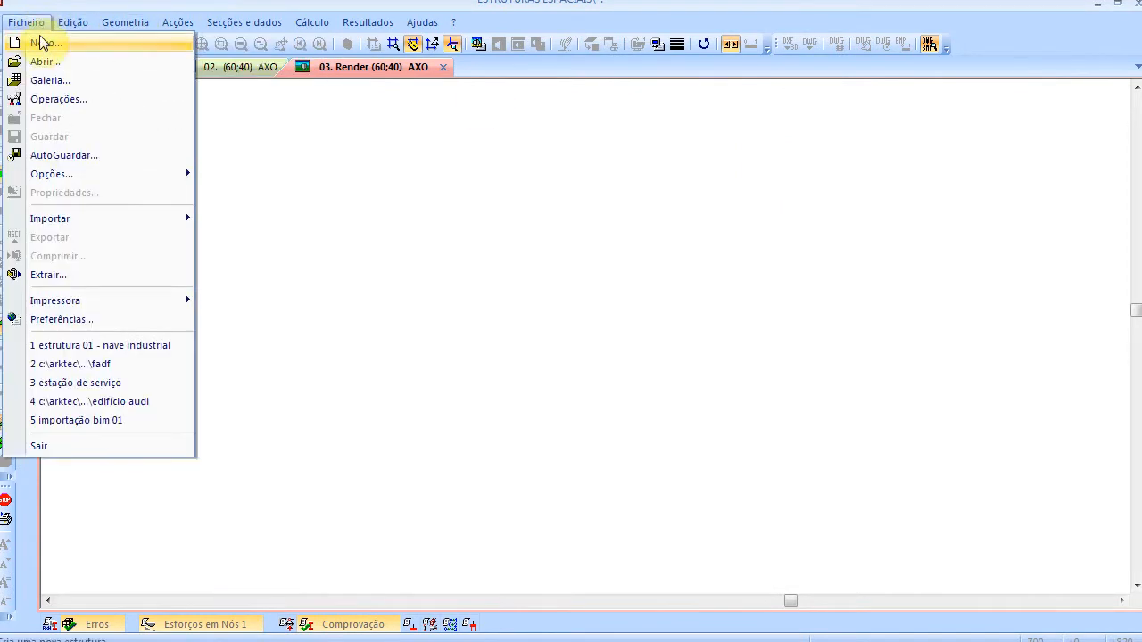
{"action": "left_click", "coordinate": [41, 42]}
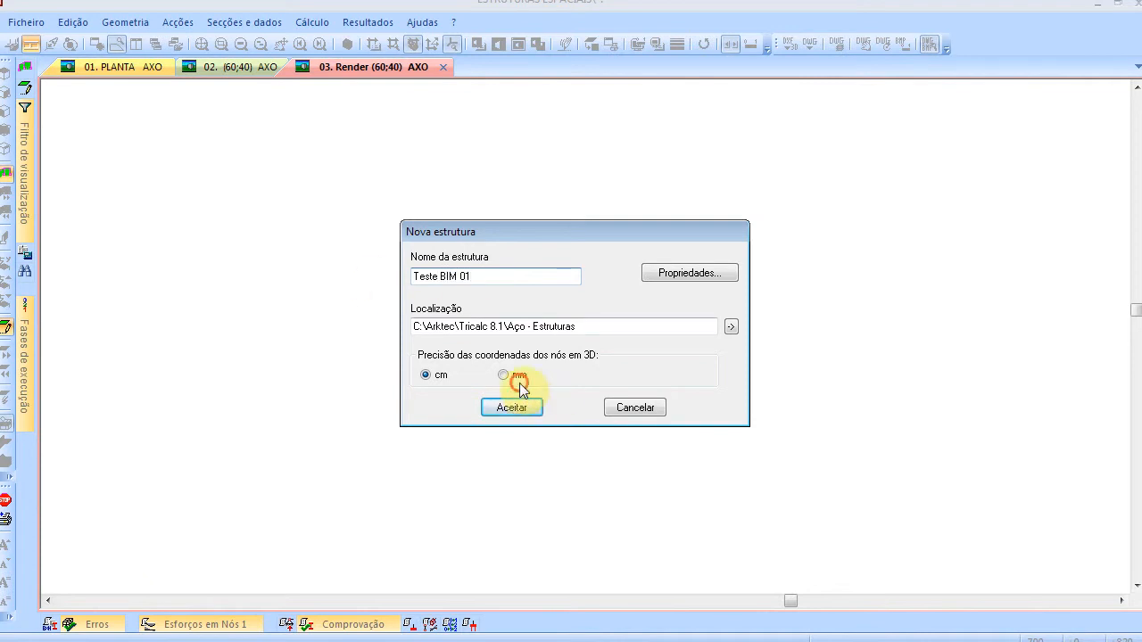
{"action": "left_click", "coordinate": [510, 407]}
{"action": "left_click", "coordinate": [627, 374]}
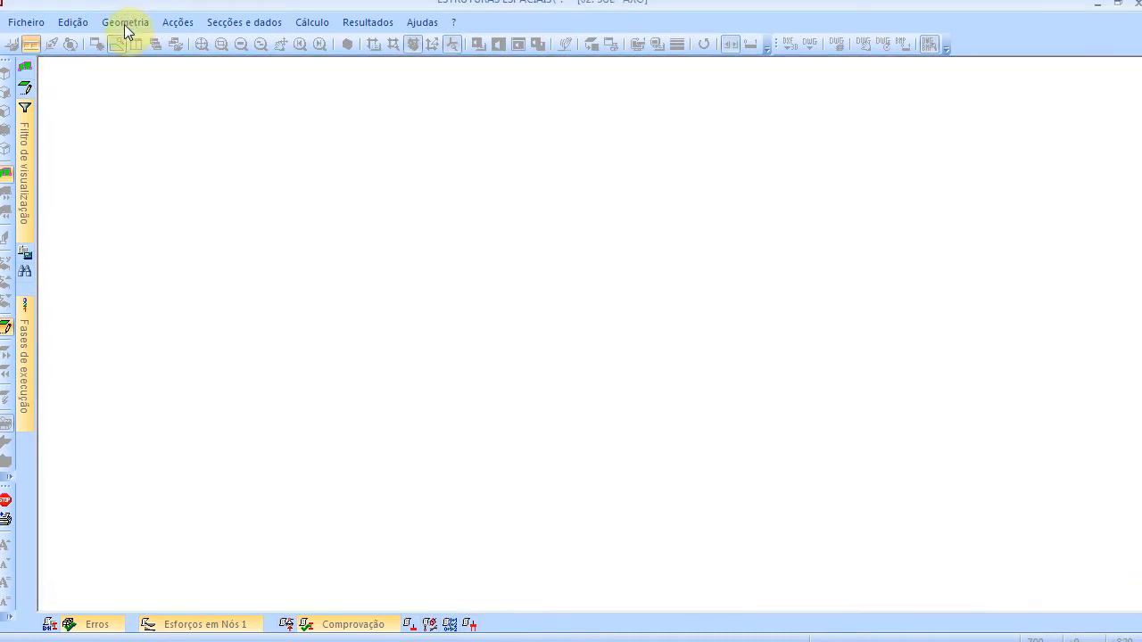
Create a geometric grid with separations X 500 500, Y 350 300 and Z 450 cm, with fixed nodes and no bars at level 0
{"action": "left_click", "coordinate": [125, 22]}
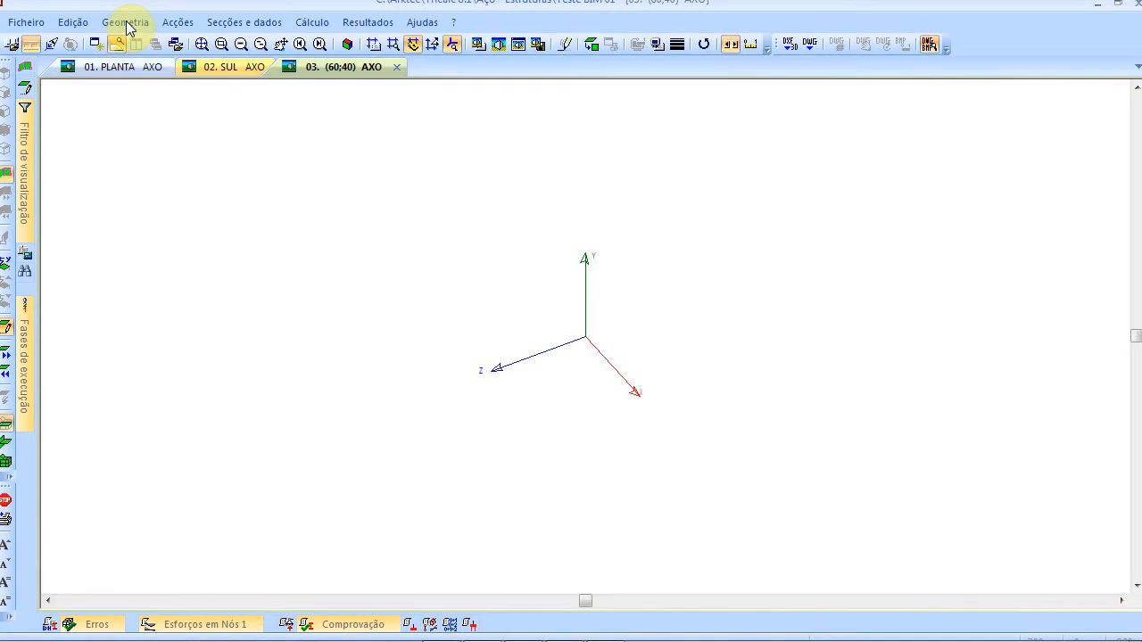
{"action": "left_click", "coordinate": [133, 25]}
{"action": "left_click", "coordinate": [140, 43]}
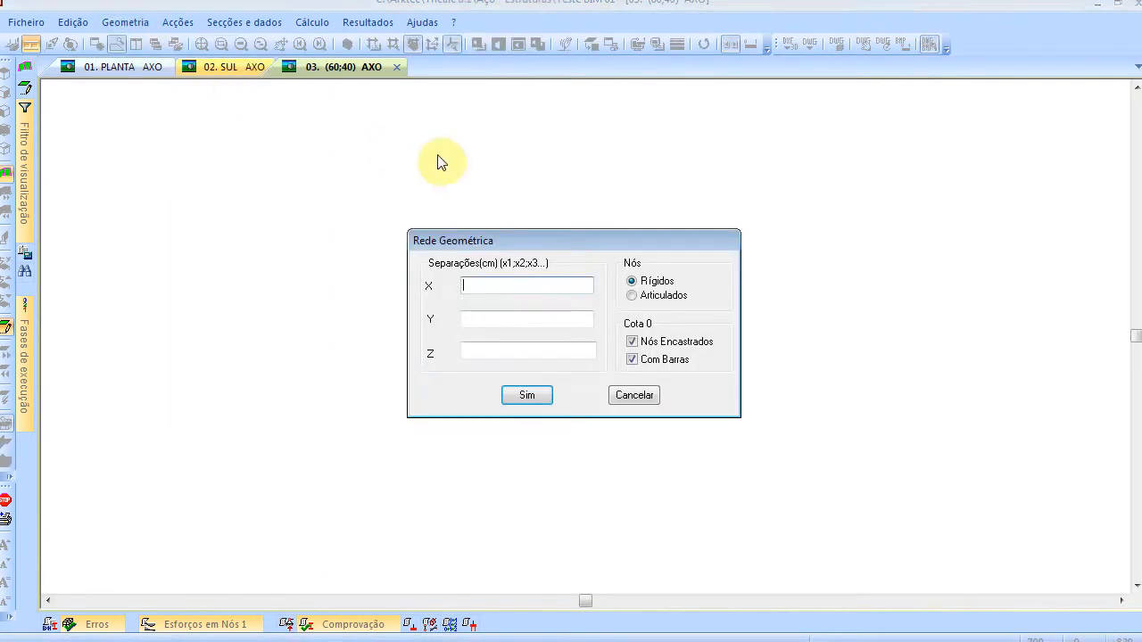
{"action": "type", "text": "500 500"}
{"action": "left_click", "coordinate": [509, 313]}
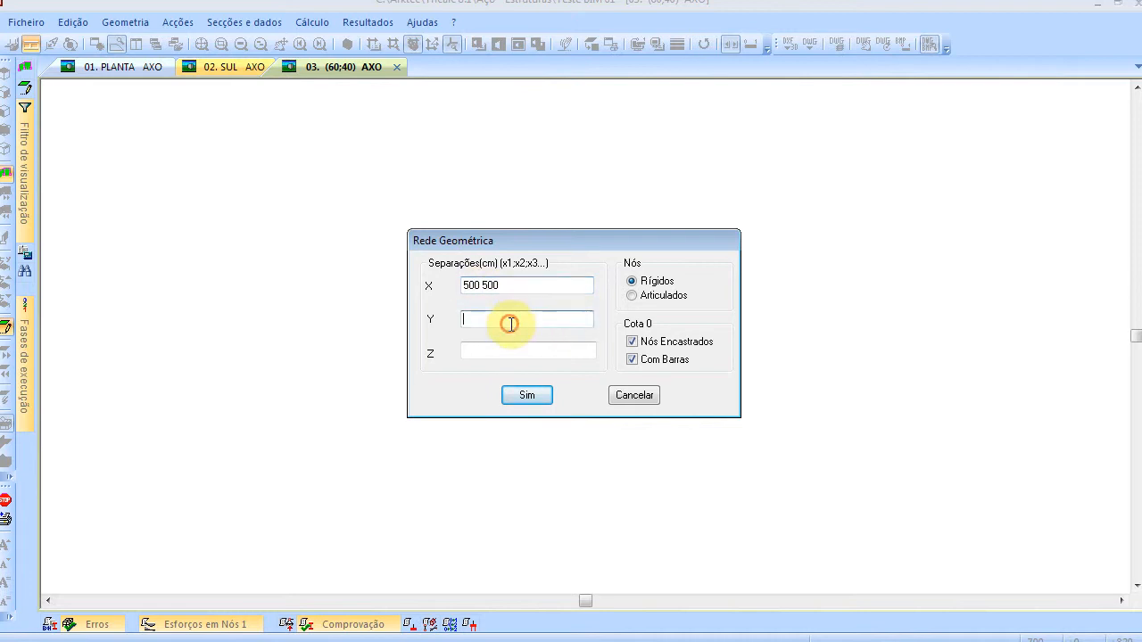
{"action": "type", "text": "3"}
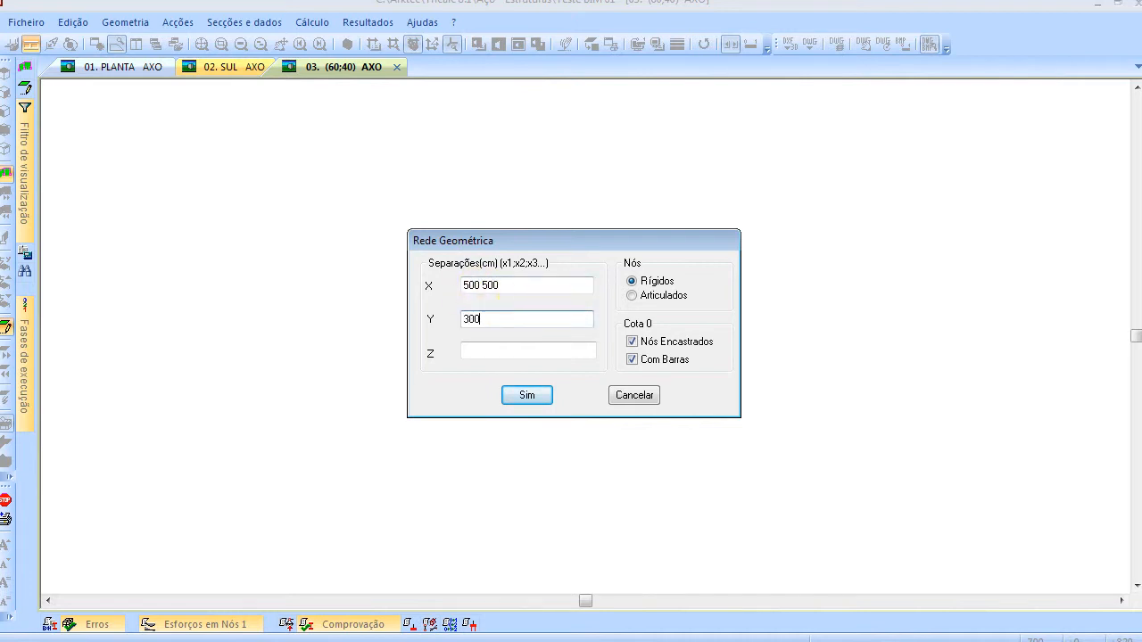
{"action": "type", "text": "00"}
{"action": "double_click", "coordinate": [479, 318]}
{"action": "type", "text": "350"}
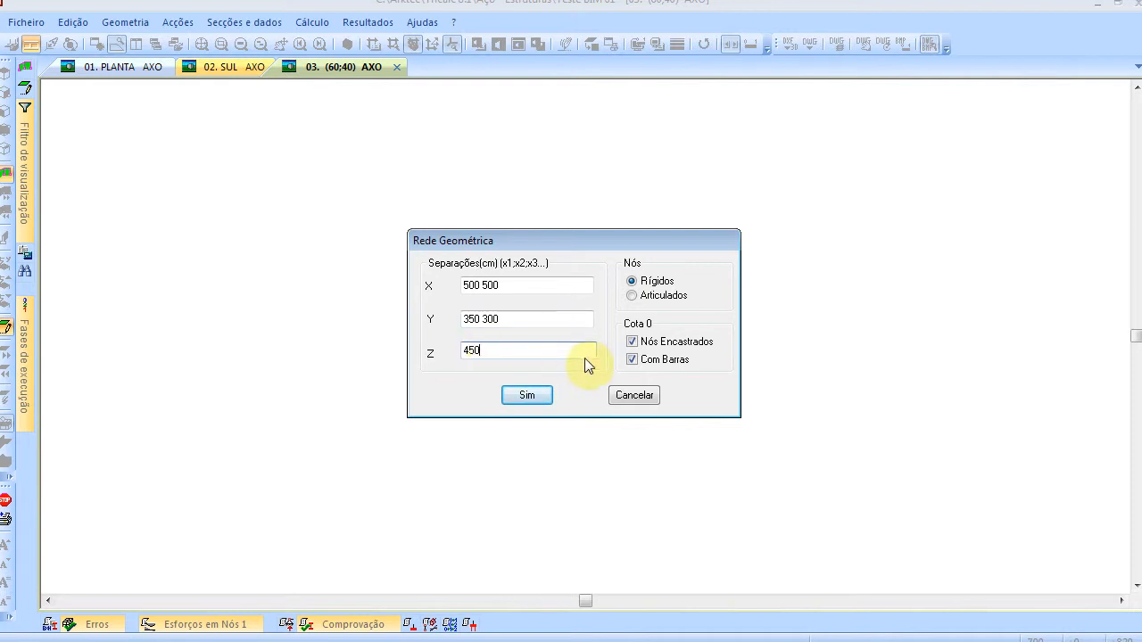
{"action": "left_click", "coordinate": [666, 361]}
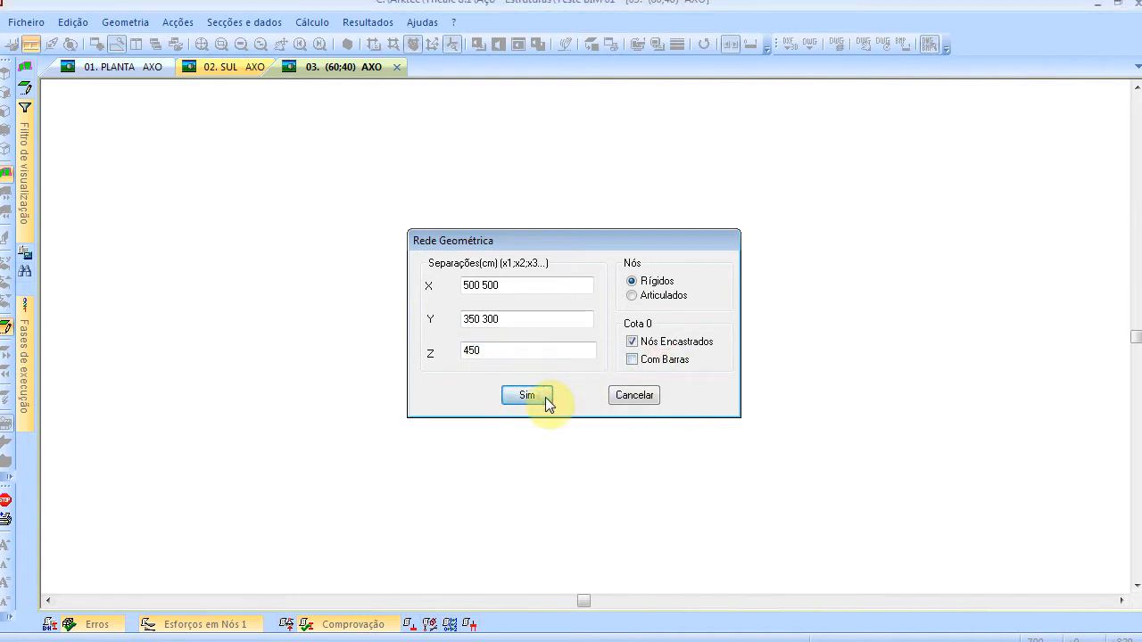
{"action": "left_click", "coordinate": [527, 395]}
{"action": "left_click", "coordinate": [344, 44]}
Add footings to all the column base nodes of the structure
{"action": "left_click", "coordinate": [125, 22]}
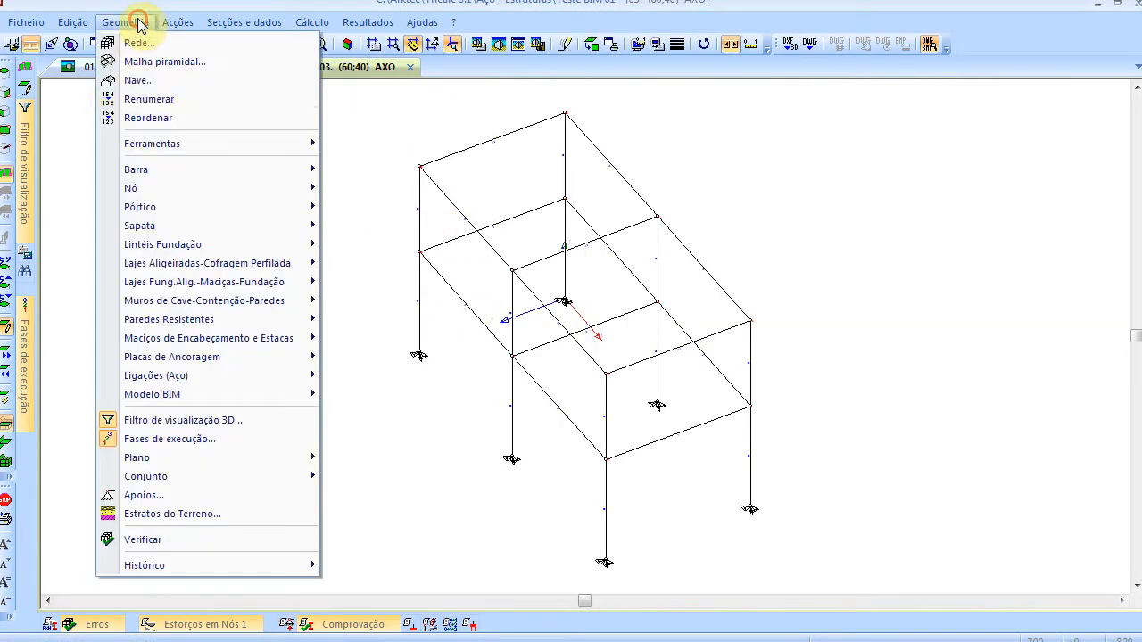
{"action": "mouse_move", "coordinate": [312, 227]}
{"action": "left_click", "coordinate": [370, 243]}
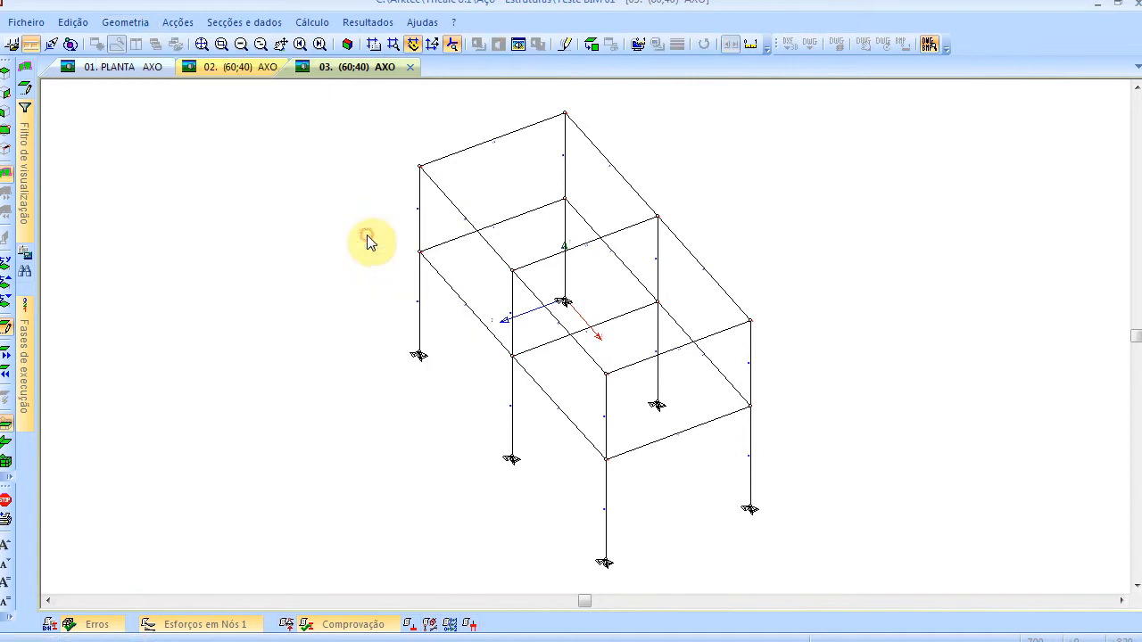
{"action": "left_click", "coordinate": [354, 154]}
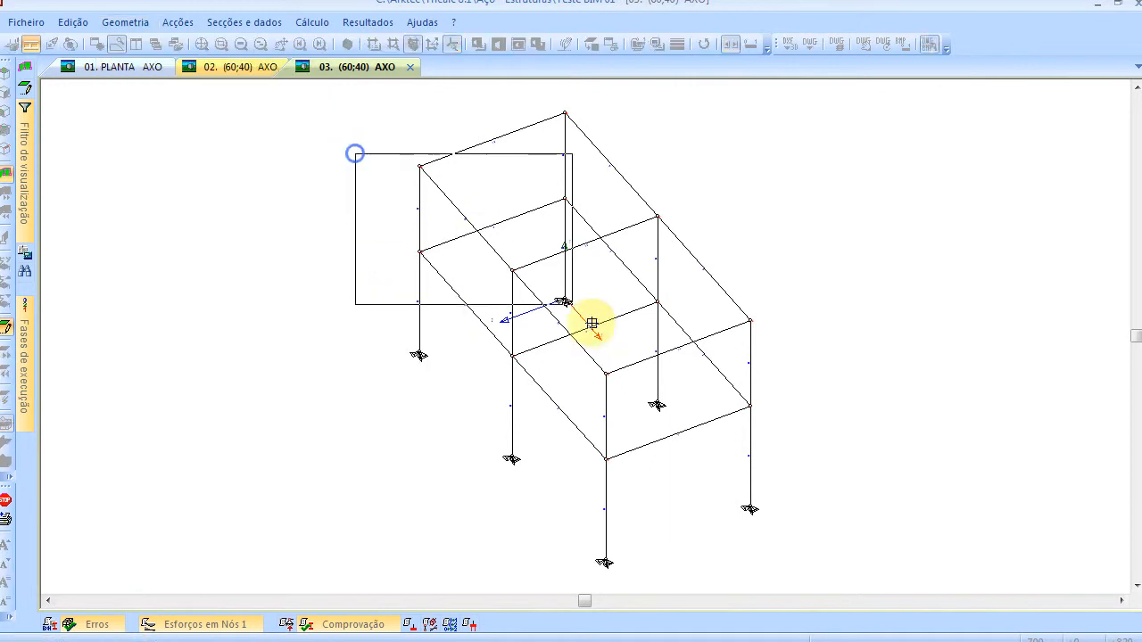
{"action": "left_click", "coordinate": [853, 569]}
Assign sections to the bars by automatic pre-dimensioning and display the frame in rendered mode
{"action": "left_click", "coordinate": [234, 22]}
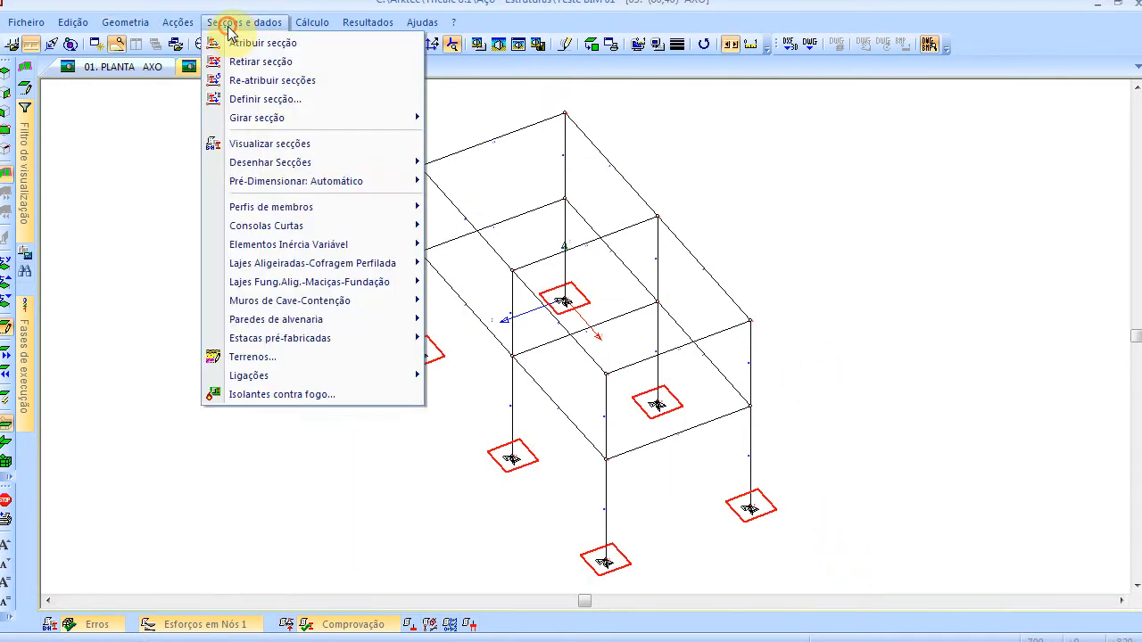
{"action": "mouse_move", "coordinate": [295, 181]}
{"action": "left_click", "coordinate": [513, 204]}
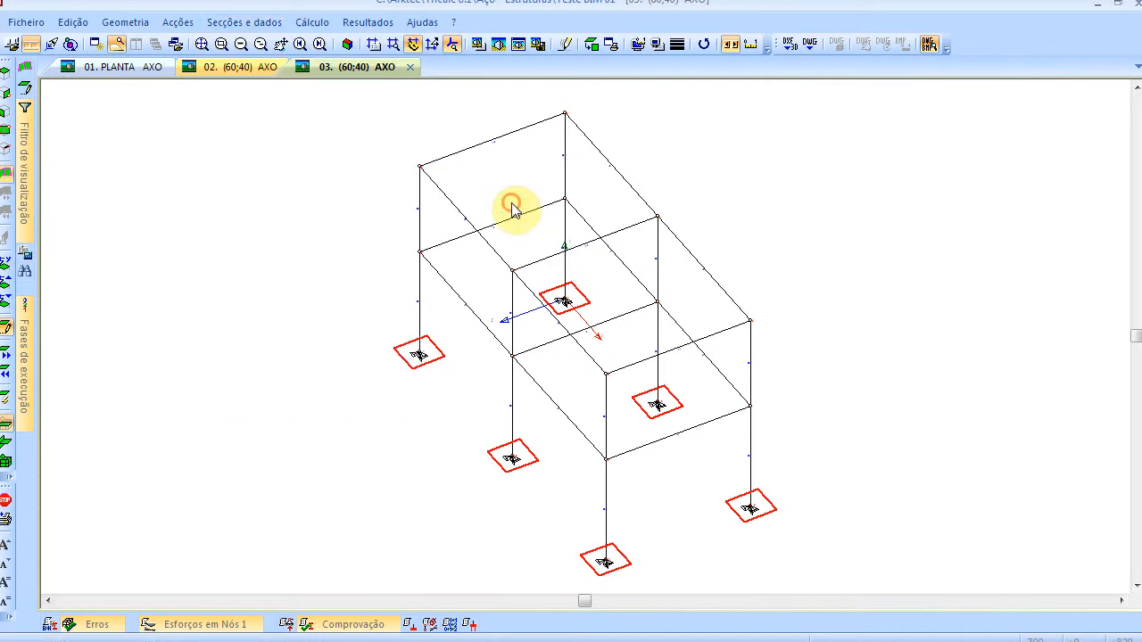
{"action": "left_click", "coordinate": [498, 43]}
{"action": "left_click", "coordinate": [482, 202]}
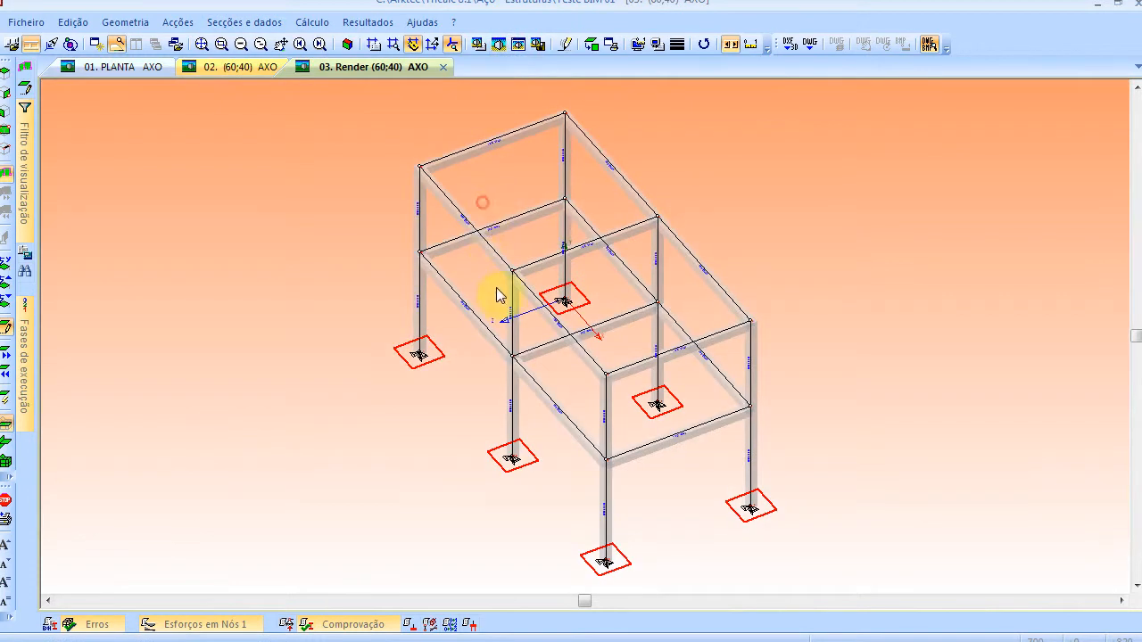
{"action": "scroll", "coordinate": [497, 297], "scroll_direction": "down", "scroll_amount": 3}
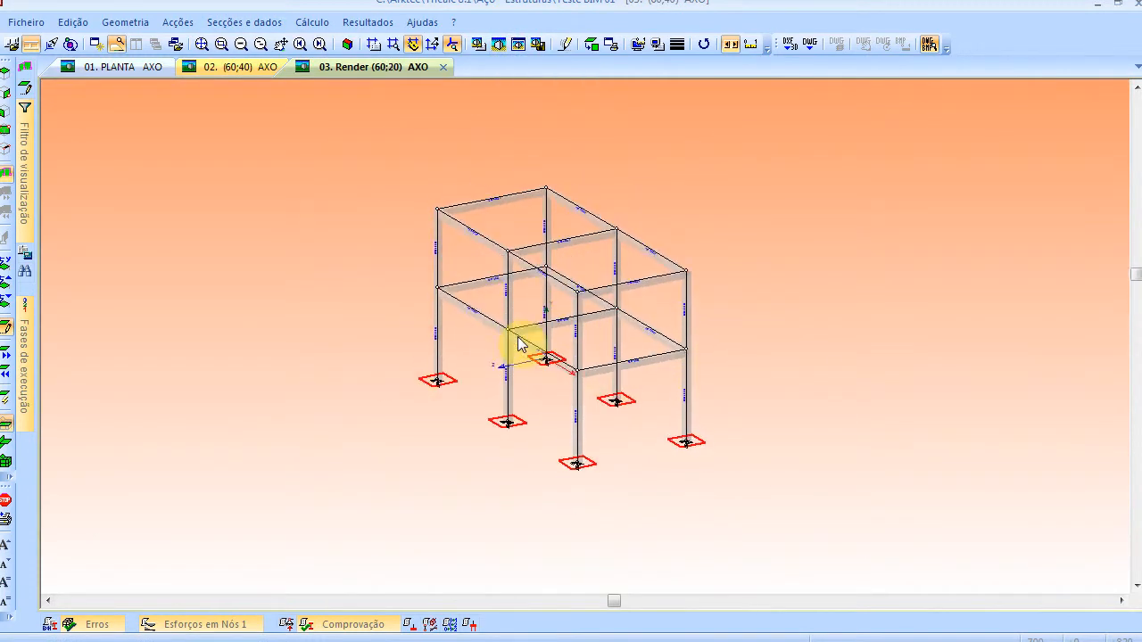
{"action": "scroll", "coordinate": [499, 343], "scroll_direction": "up", "scroll_amount": 4}
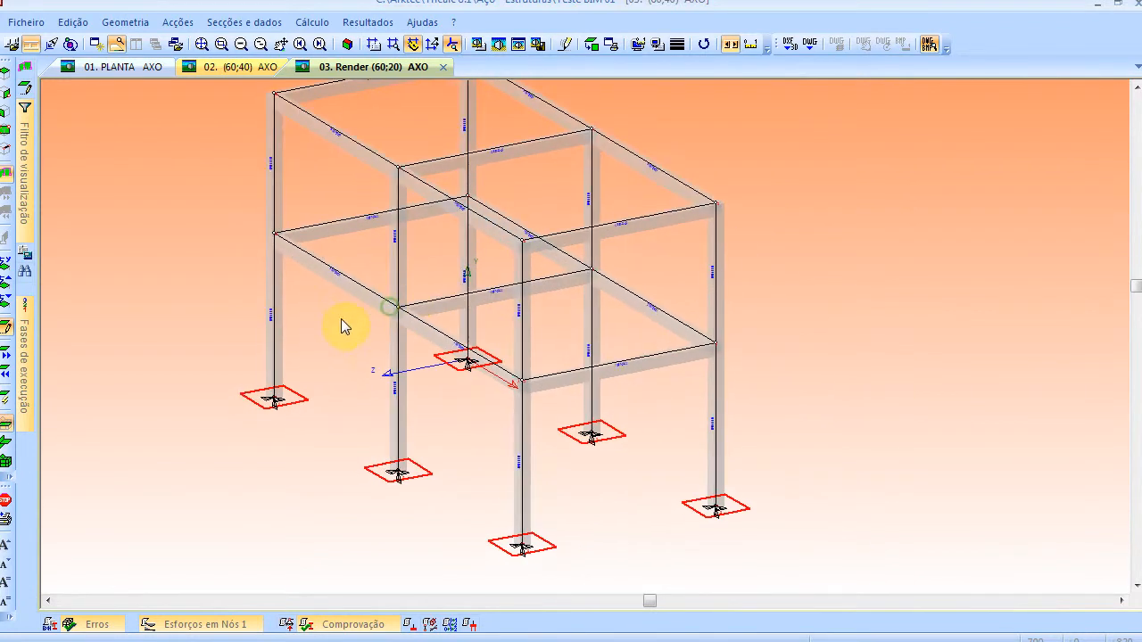
Apply a continuous permanent load of 10 kN/ml, directed downwards, to all the first-floor beams
{"action": "left_click", "coordinate": [178, 22]}
{"action": "left_click", "coordinate": [228, 180]}
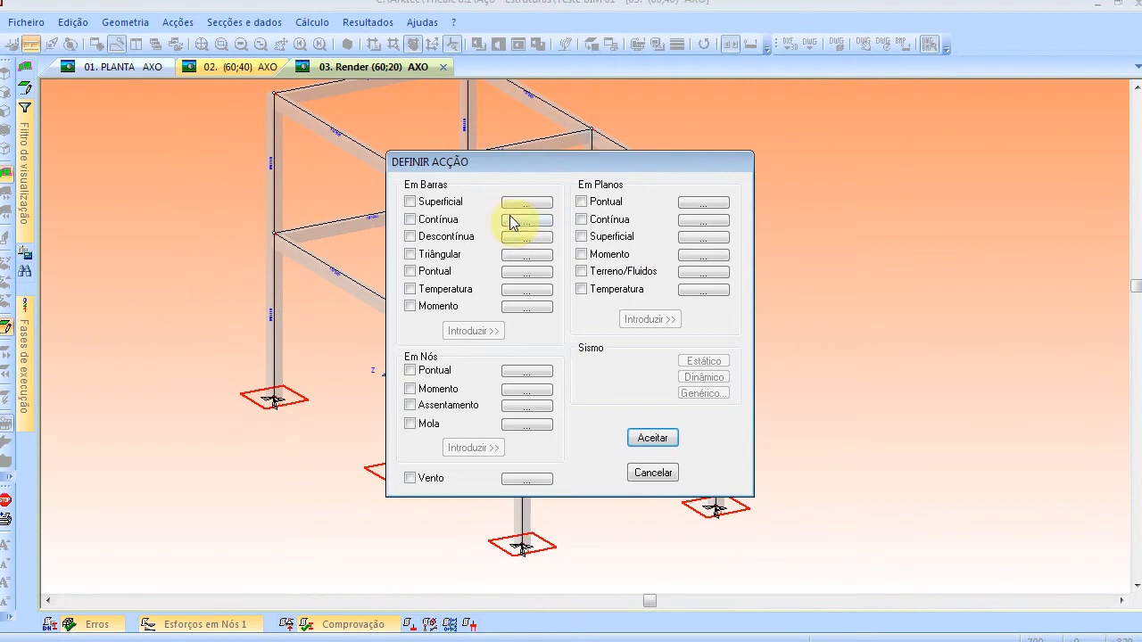
{"action": "left_click", "coordinate": [453, 221]}
{"action": "left_click", "coordinate": [505, 222]}
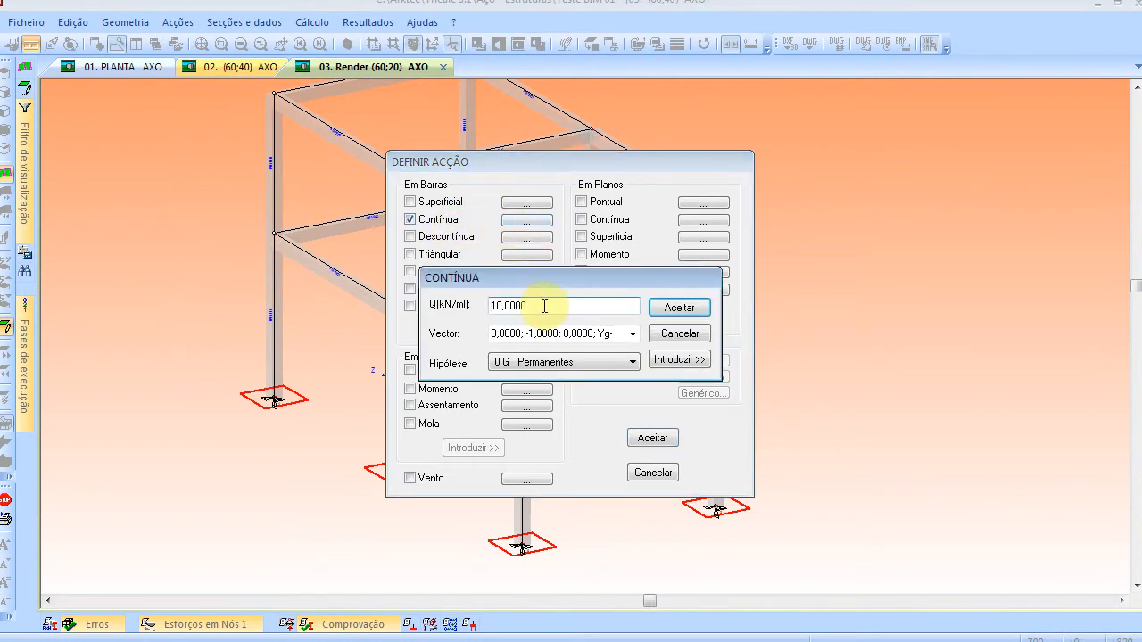
{"action": "left_click", "coordinate": [683, 361]}
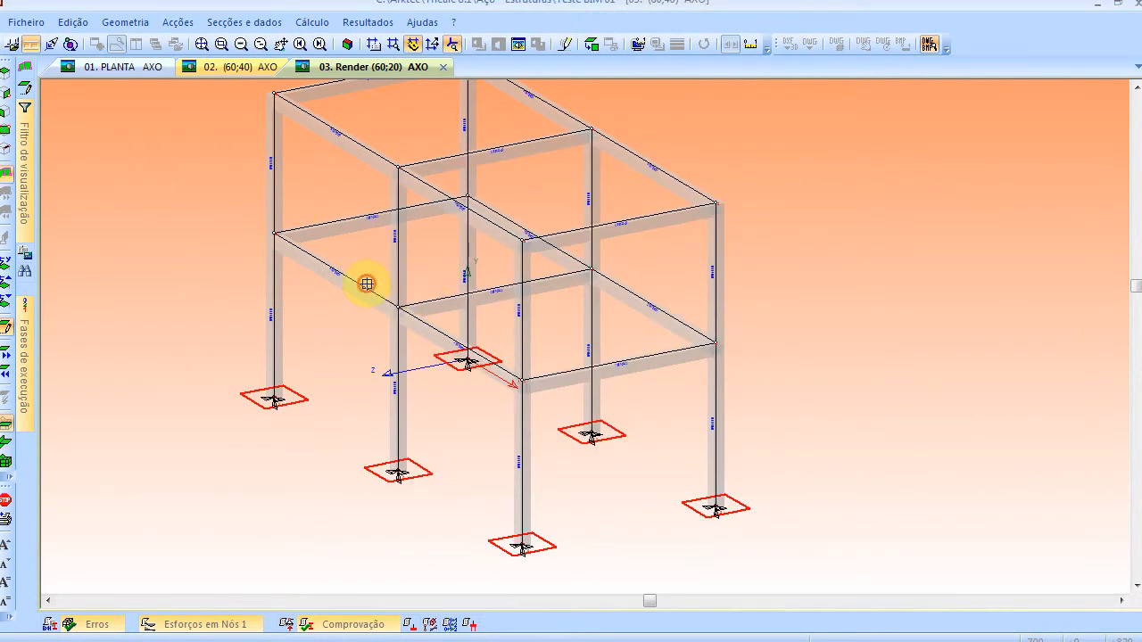
{"action": "left_click", "coordinate": [416, 321]}
{"action": "left_click", "coordinate": [440, 324]}
{"action": "left_click", "coordinate": [341, 215]}
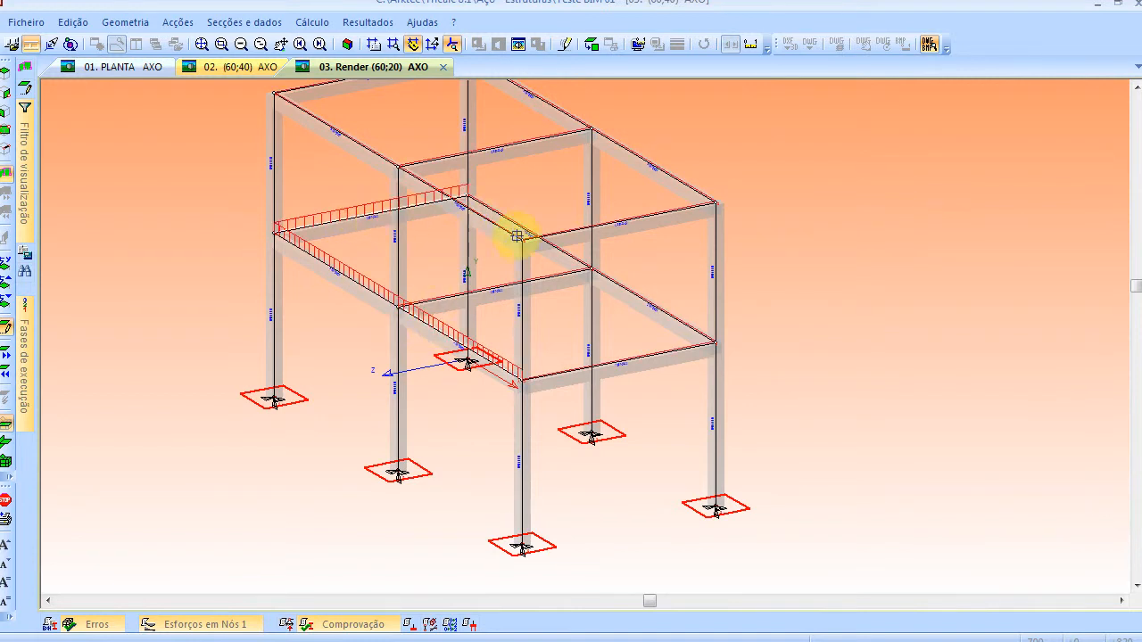
{"action": "left_click", "coordinate": [523, 225]}
{"action": "left_click", "coordinate": [619, 285]}
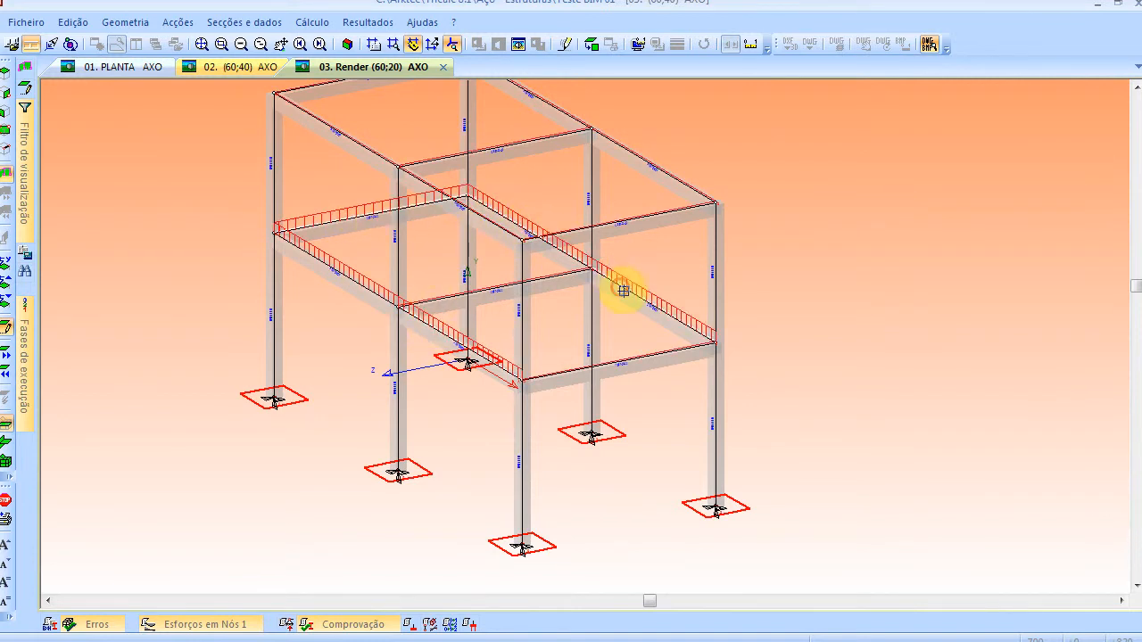
{"action": "left_click", "coordinate": [660, 349]}
{"action": "left_click", "coordinate": [486, 285]}
Apply the same continuous load to the perimeter beams of the roof level and close the load definition
{"action": "left_click", "coordinate": [334, 126]}
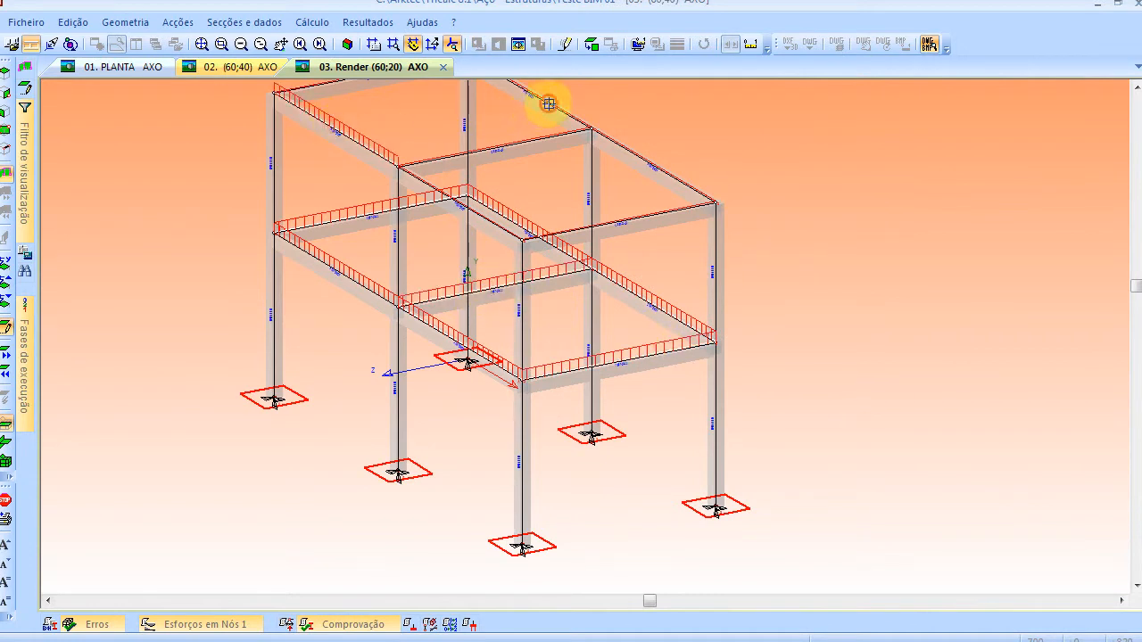
{"action": "left_click", "coordinate": [652, 164]}
{"action": "left_click", "coordinate": [482, 213]}
{"action": "left_click", "coordinate": [624, 223]}
{"action": "middle_click_drag", "start_coordinate": [436, 126], "coordinate": [442, 208]}
{"action": "left_click", "coordinate": [378, 158]}
{"action": "right_click", "coordinate": [747, 204]}
{"action": "left_click", "coordinate": [688, 337]}
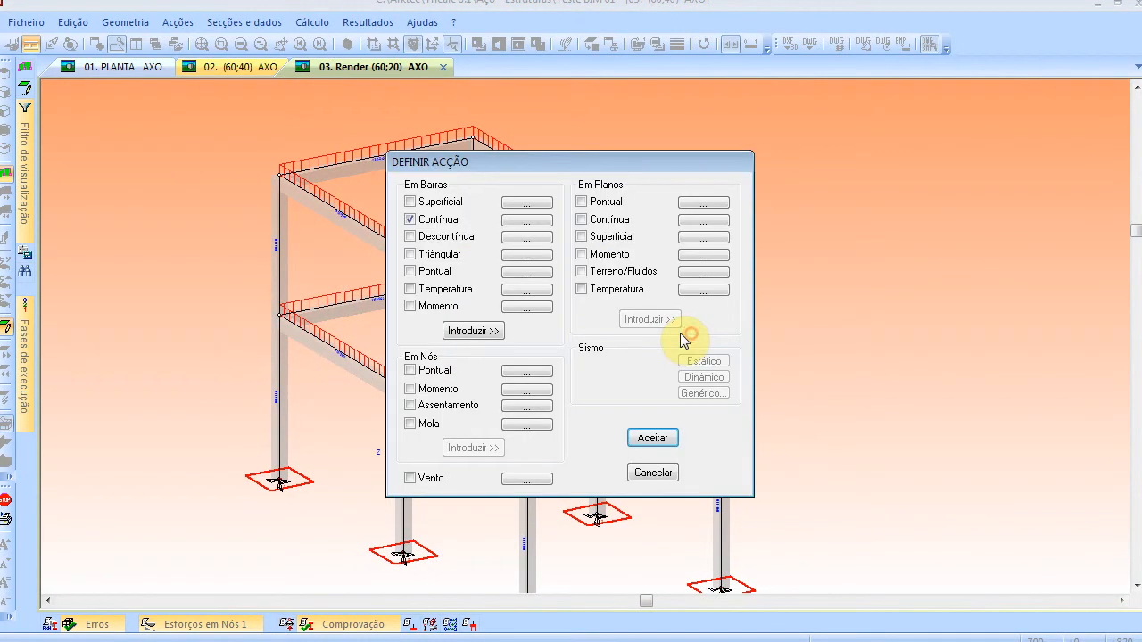
{"action": "left_click", "coordinate": [652, 472]}
{"action": "scroll", "coordinate": [459, 279], "scroll_direction": "down", "scroll_amount": 3}
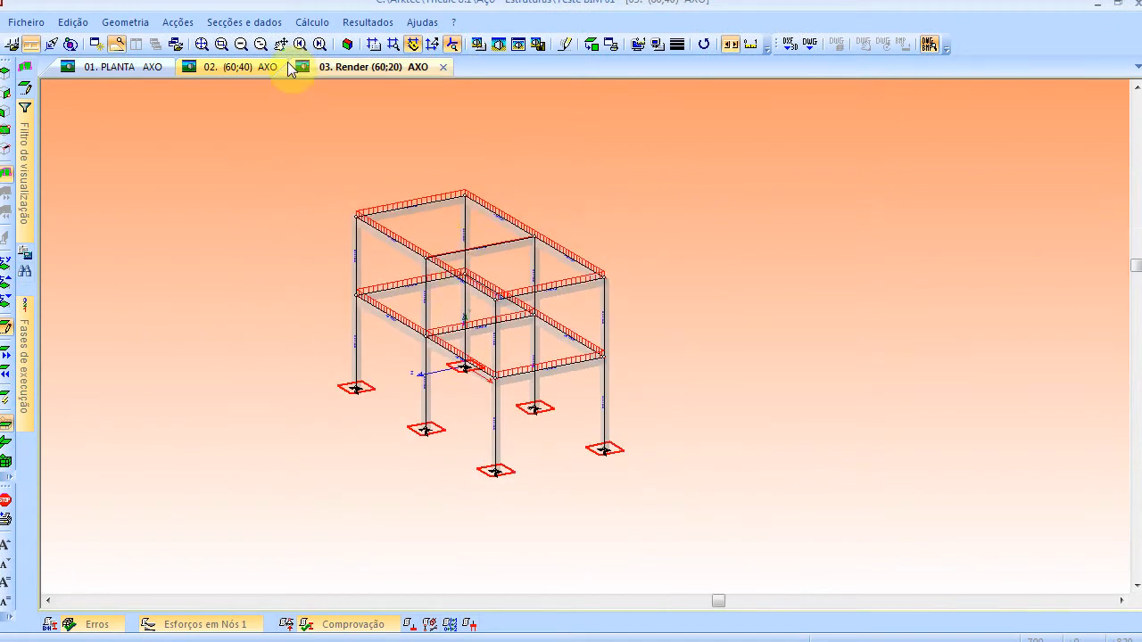
Verify the structure's geometry with the default checking options and restore the 60;40 perspective view
{"action": "left_click", "coordinate": [177, 22]}
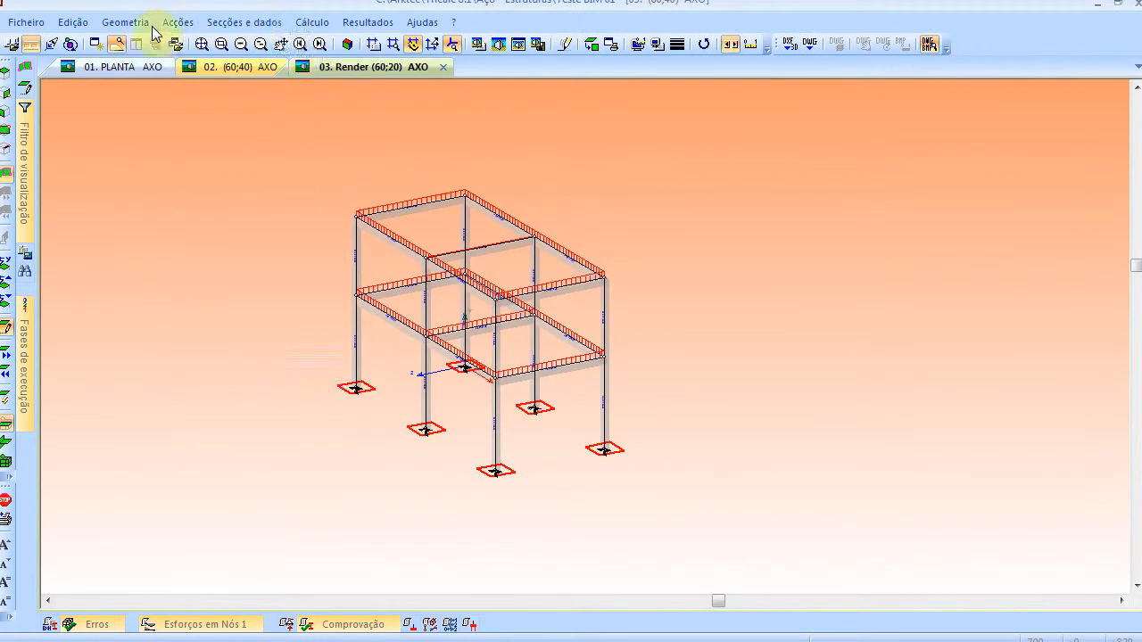
{"action": "mouse_move", "coordinate": [125, 22]}
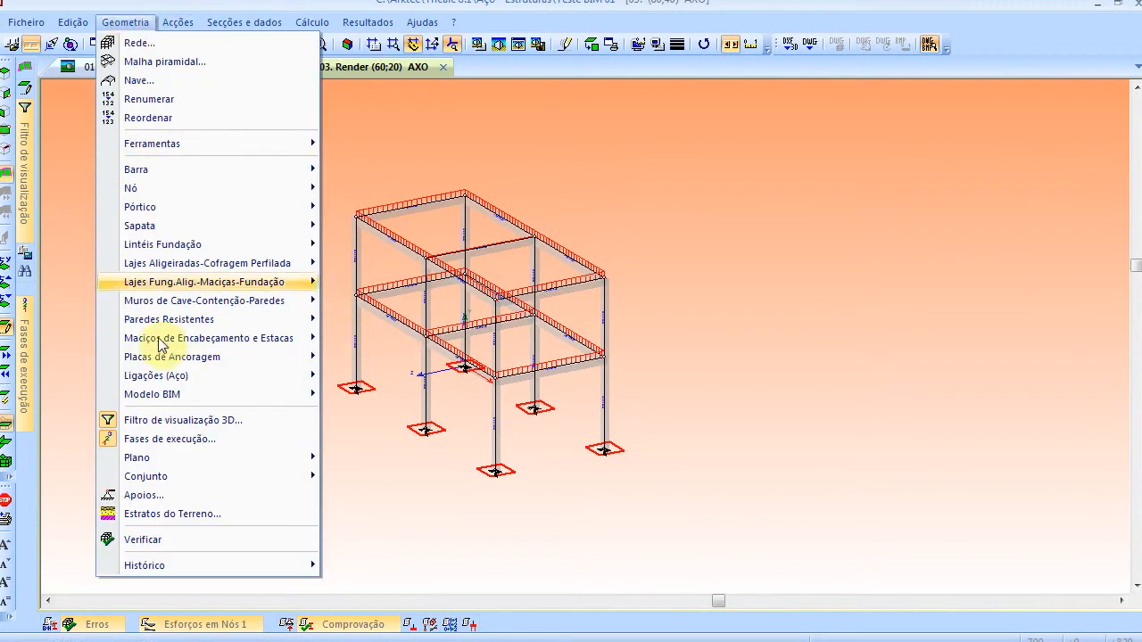
{"action": "left_click", "coordinate": [225, 539]}
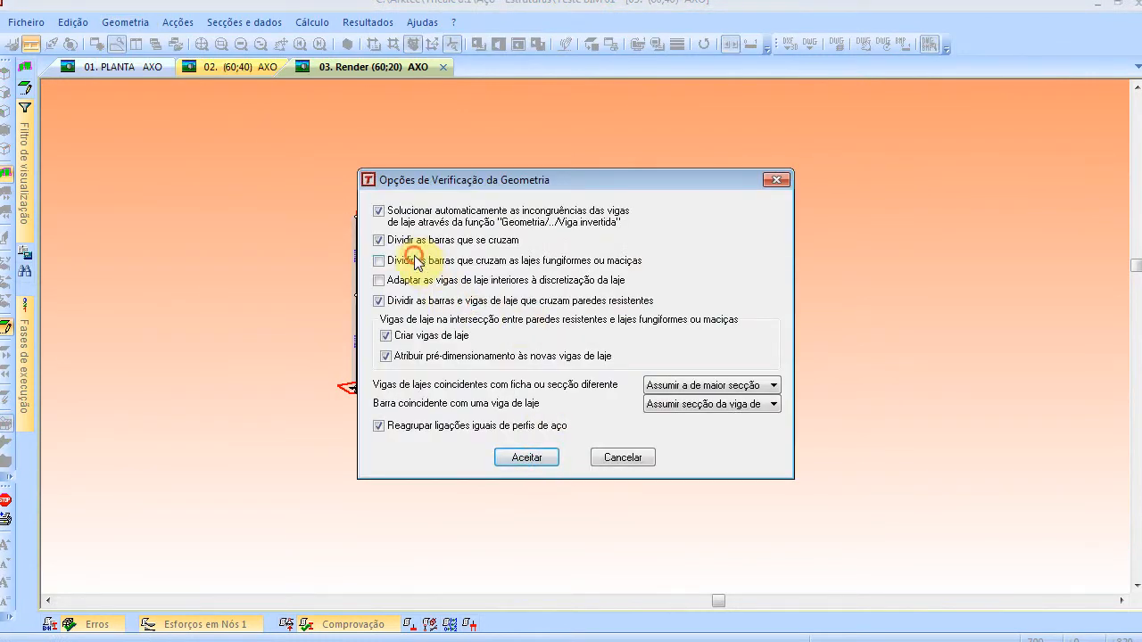
{"action": "left_click", "coordinate": [527, 458]}
{"action": "left_click", "coordinate": [620, 373]}
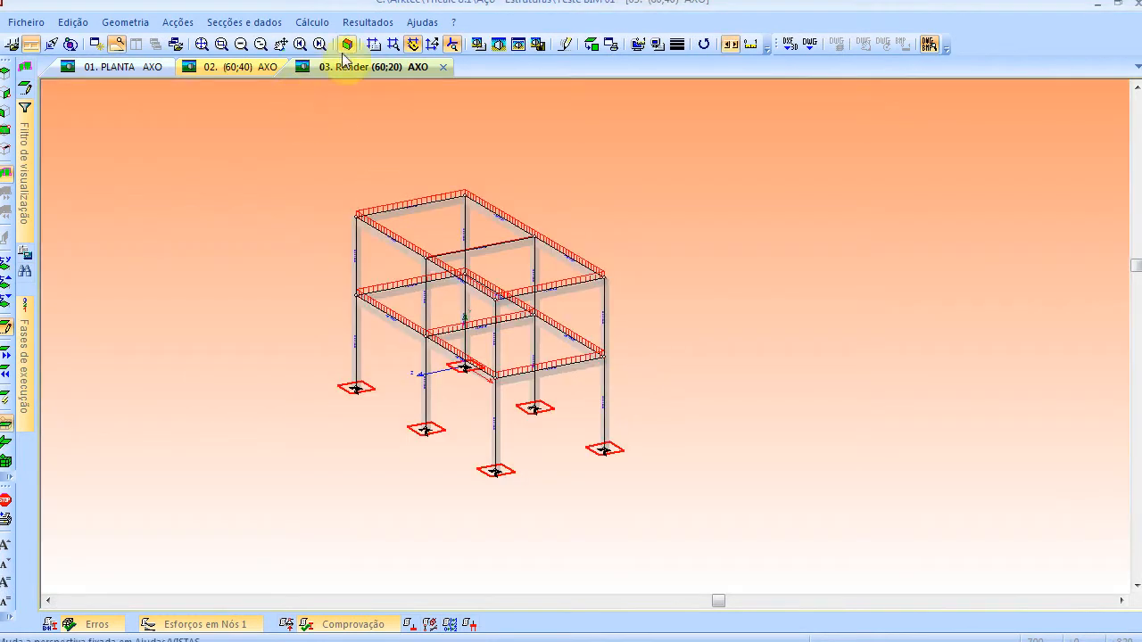
{"action": "left_click", "coordinate": [347, 44]}
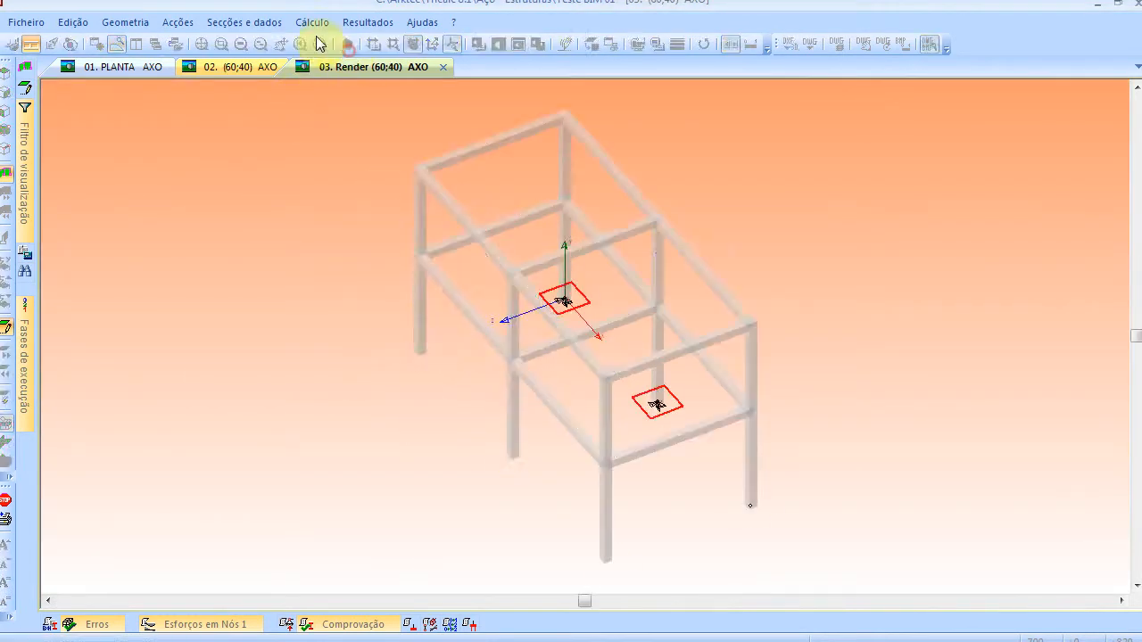
Generate the structure's frames automatically, with definition level 0 cm and a maximum angle of 15° between planes
{"action": "left_click", "coordinate": [311, 25]}
{"action": "mouse_move", "coordinate": [125, 23]}
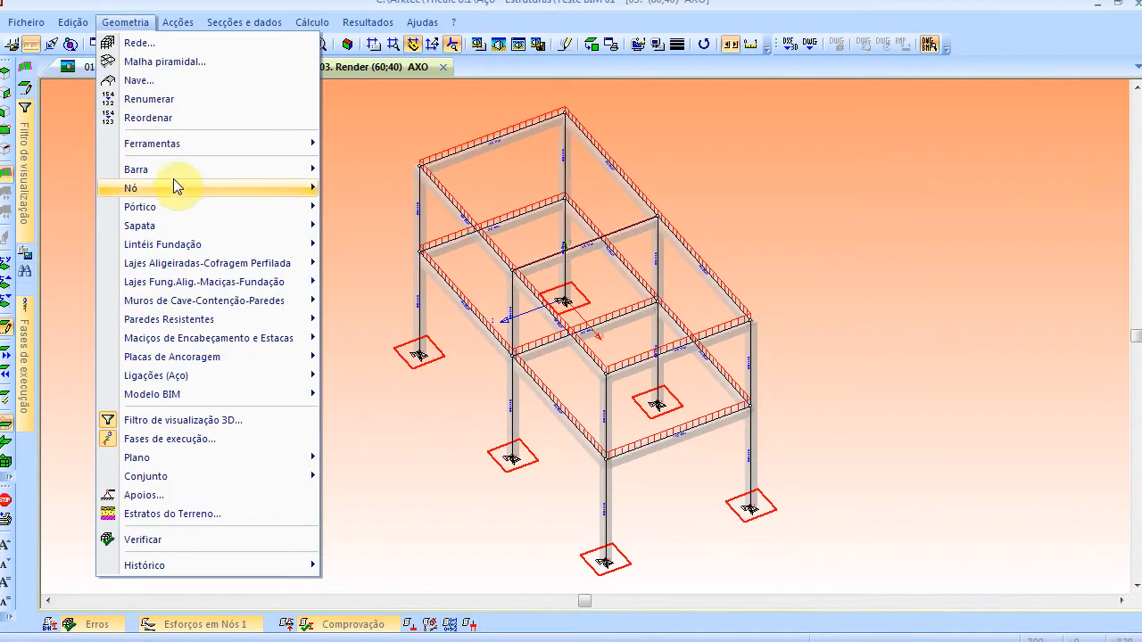
{"action": "mouse_move", "coordinate": [178, 207]}
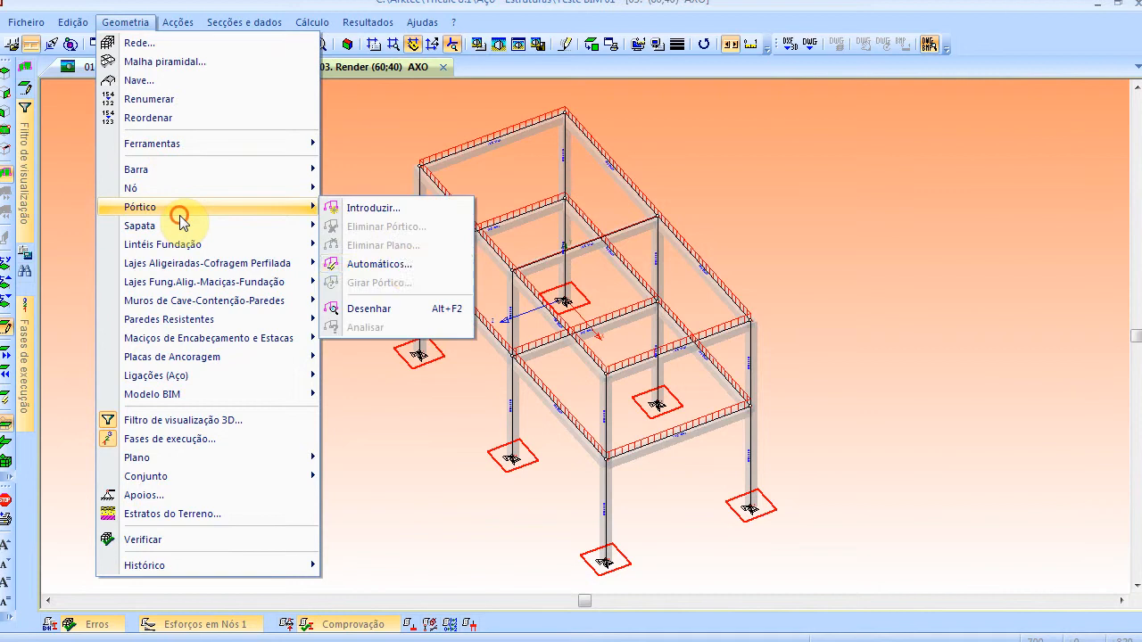
{"action": "left_click", "coordinate": [407, 265]}
{"action": "left_click", "coordinate": [397, 363]}
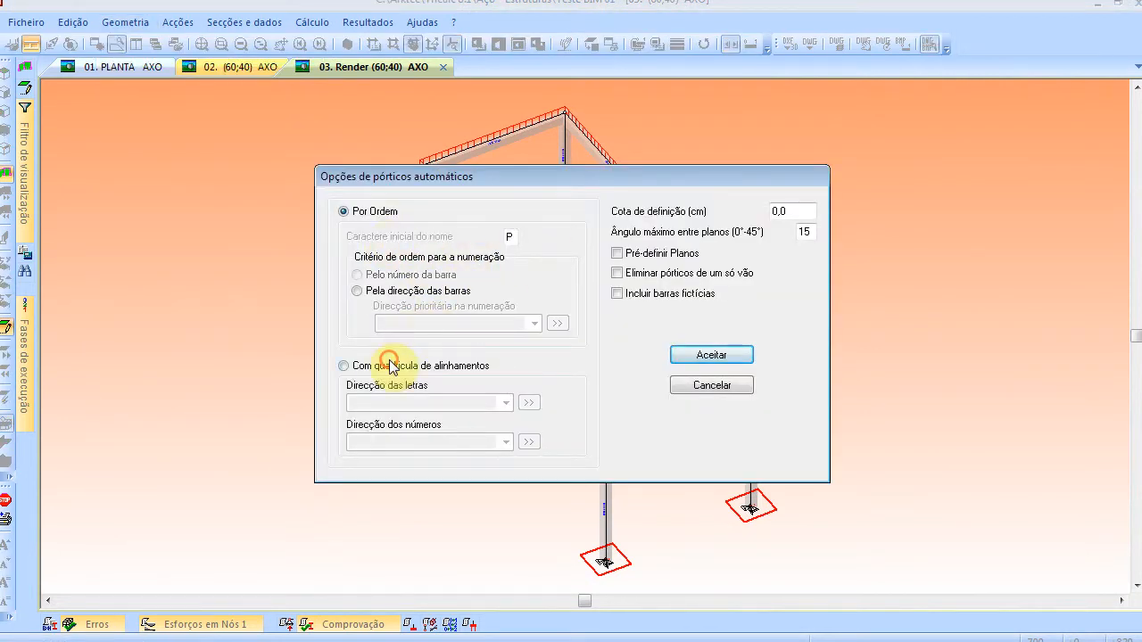
{"action": "left_click", "coordinate": [685, 355]}
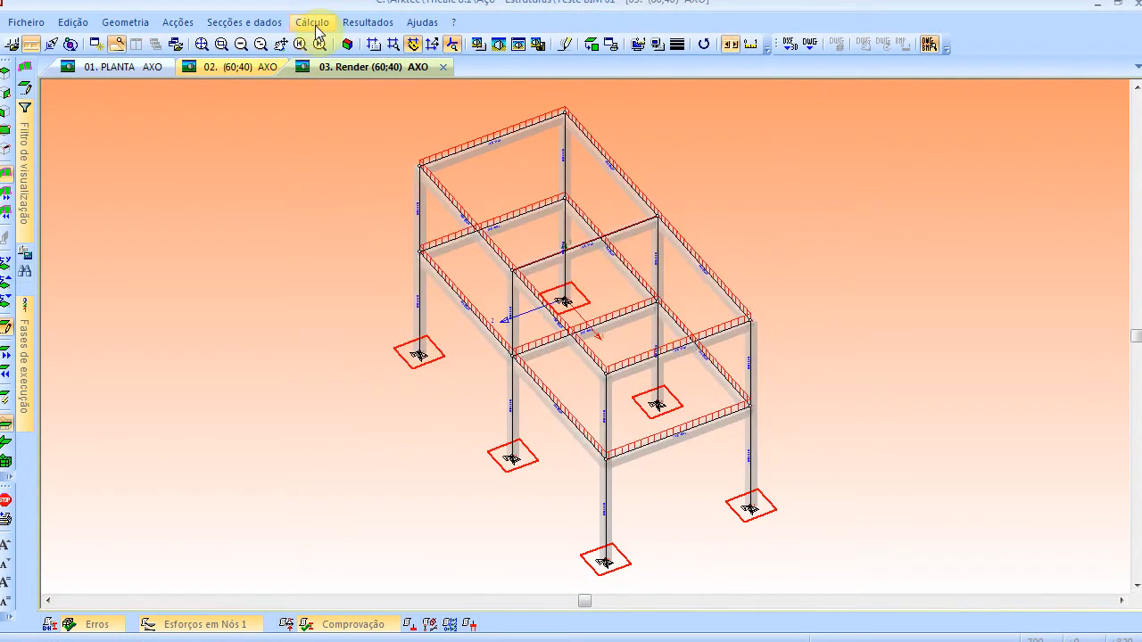
Run the automatic calculation once for bar reinforcement, foundations, joist slabs with drawings and the global fabrication table
{"action": "left_click", "coordinate": [313, 22]}
{"action": "left_click", "coordinate": [379, 418]}
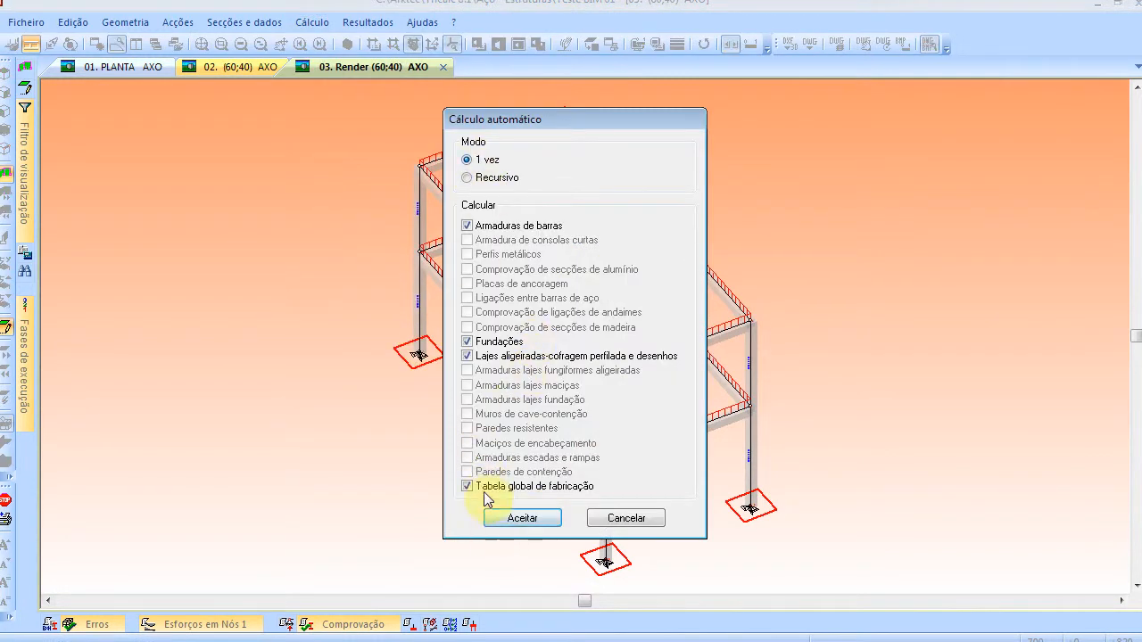
{"action": "left_click", "coordinate": [541, 518]}
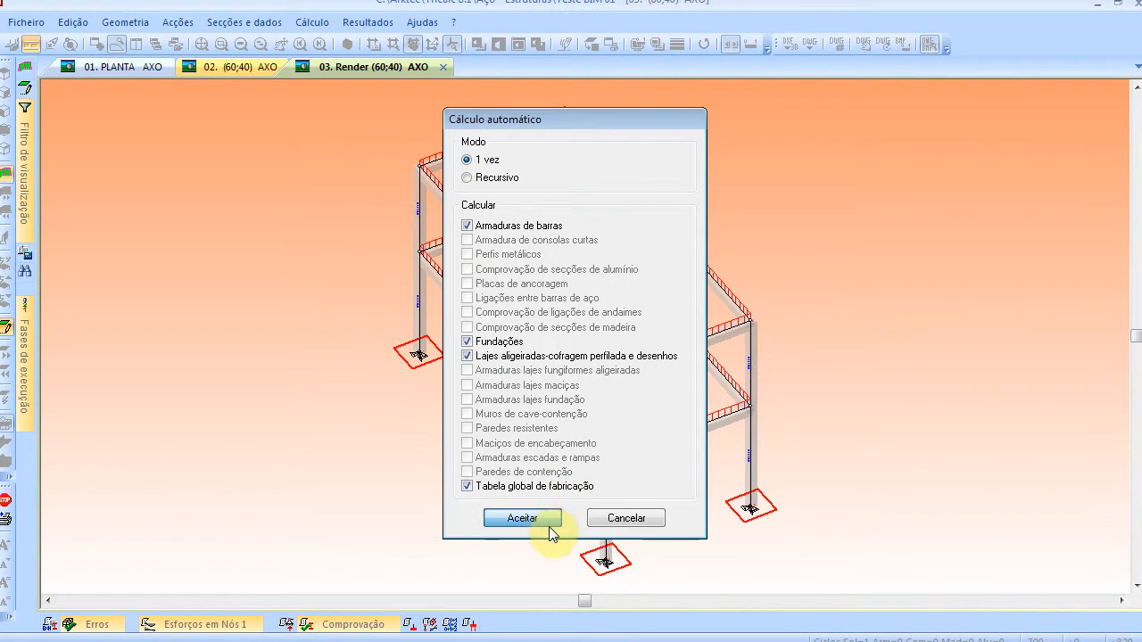
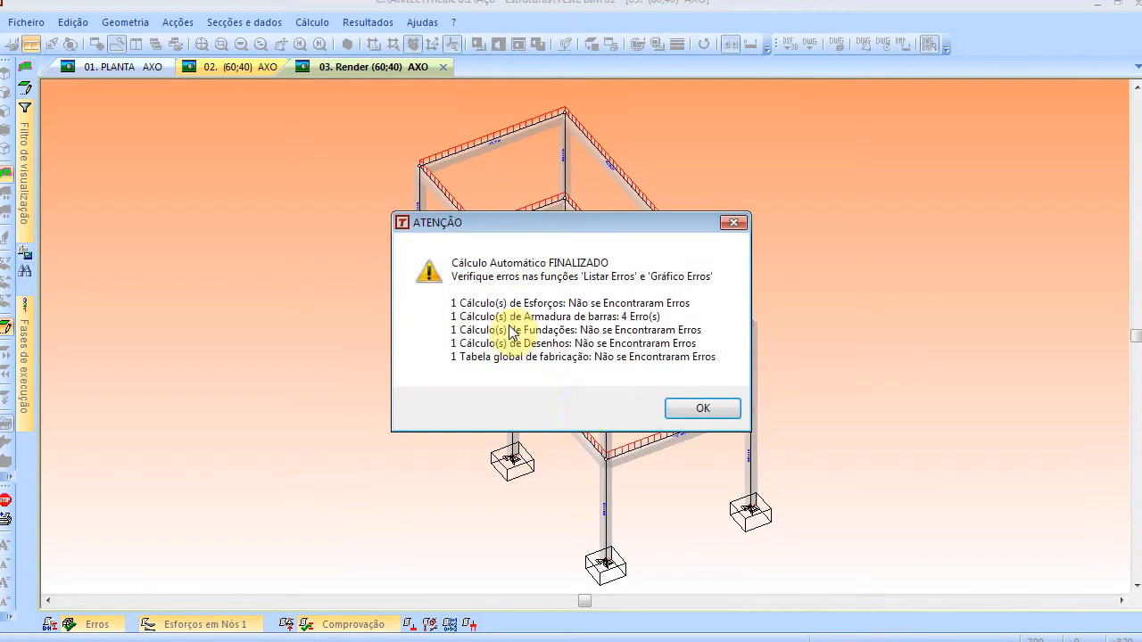
{"action": "left_click", "coordinate": [673, 410]}
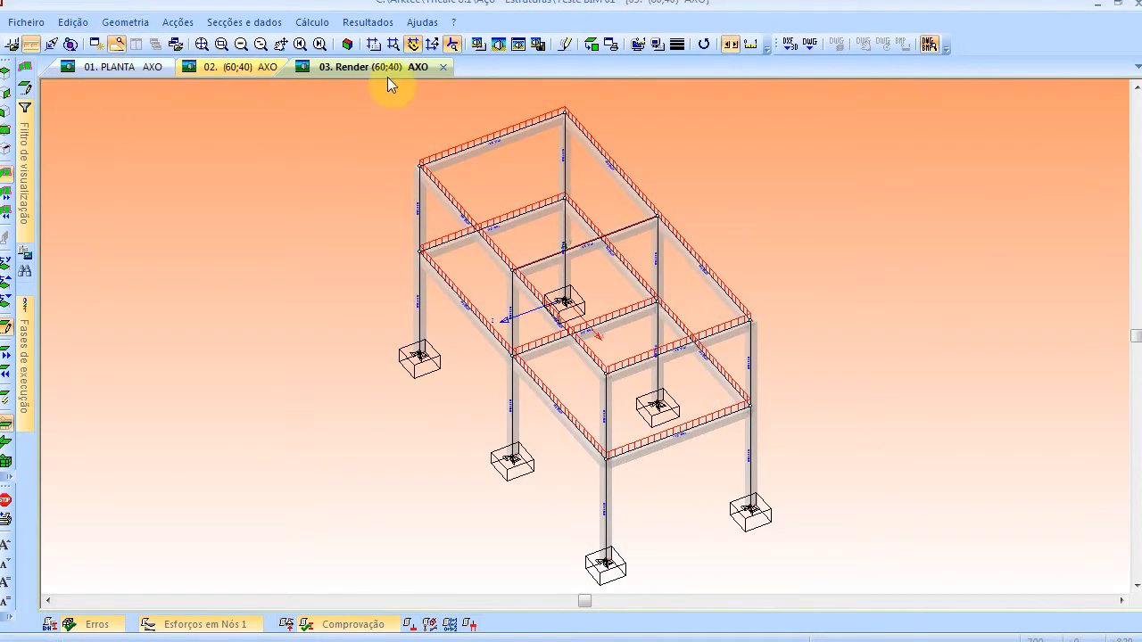
Update the render of the calculated structure and export its BIM model to the desktop as Teste BIM 01.ifc
{"action": "left_click", "coordinate": [354, 43]}
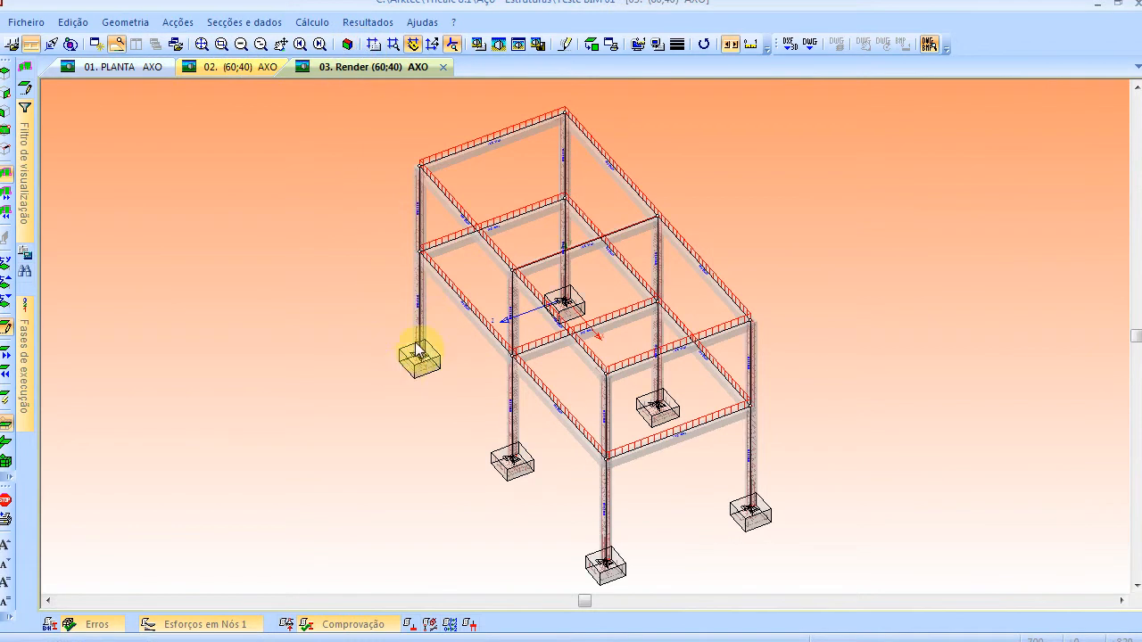
{"action": "left_click", "coordinate": [125, 21]}
{"action": "left_click", "coordinate": [185, 394]}
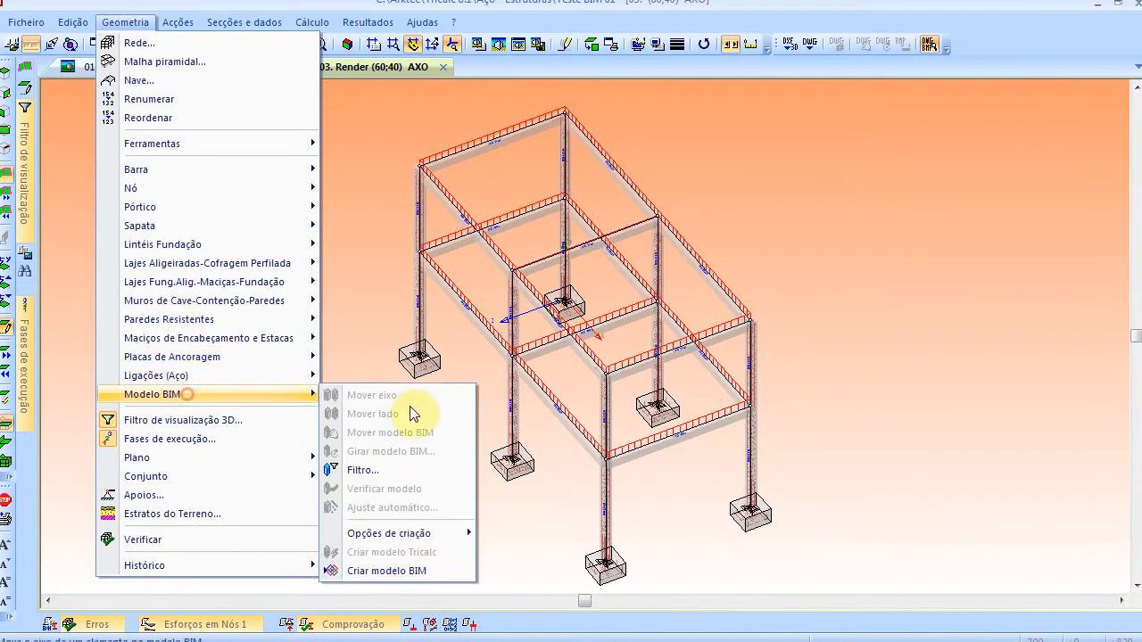
{"action": "left_click", "coordinate": [407, 573]}
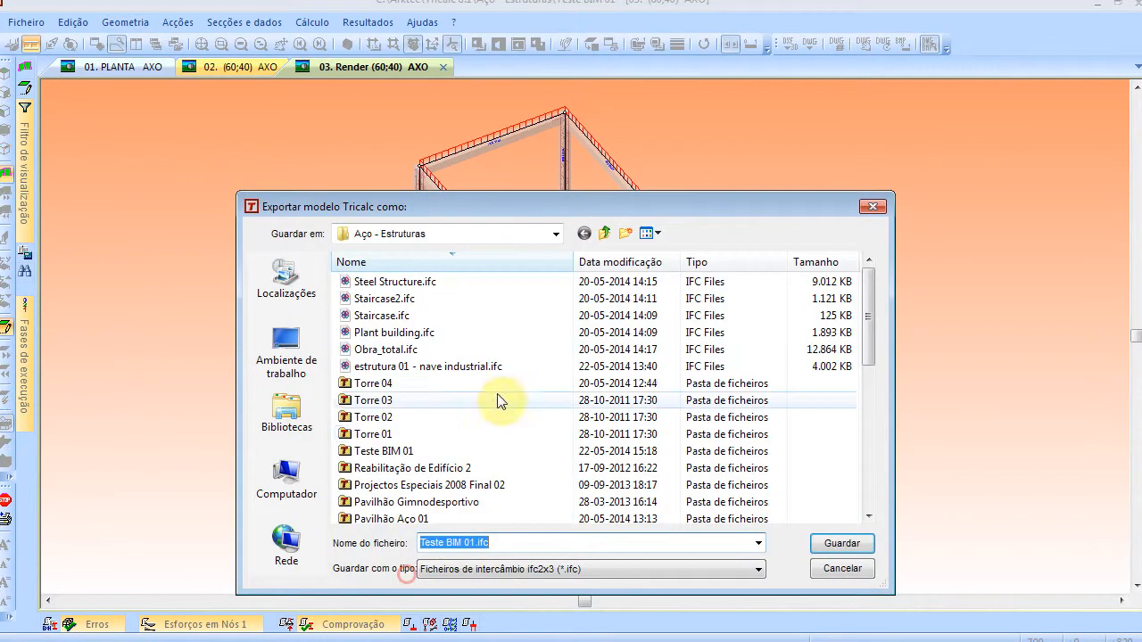
{"action": "left_click", "coordinate": [286, 352]}
{"action": "left_click", "coordinate": [465, 543]}
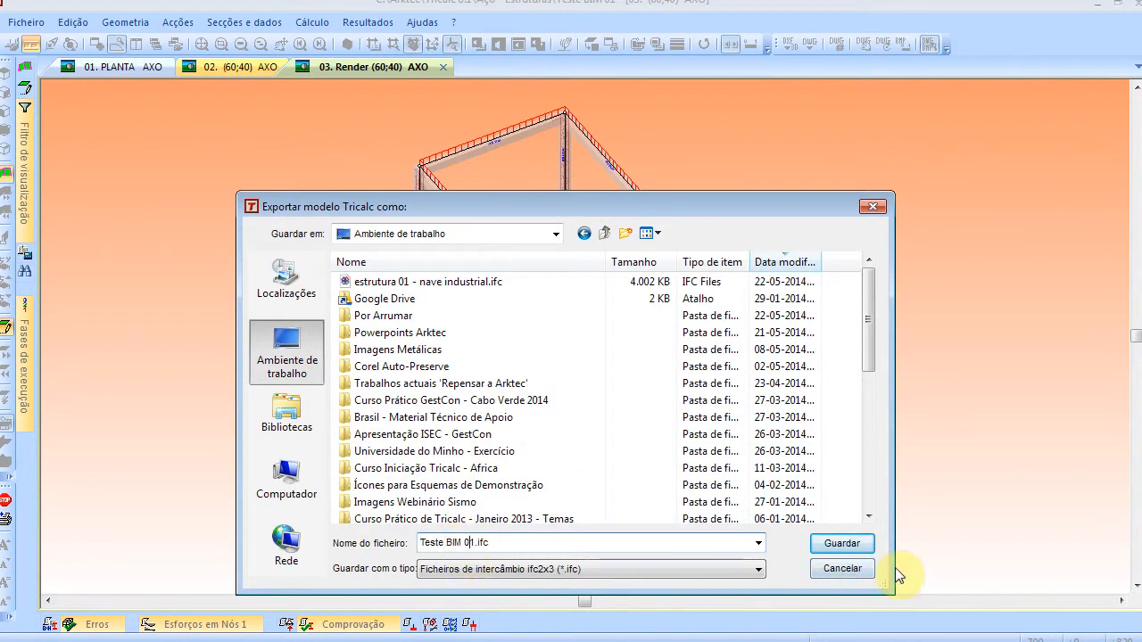
{"action": "left_click", "coordinate": [865, 548]}
{"action": "left_click", "coordinate": [523, 512]}
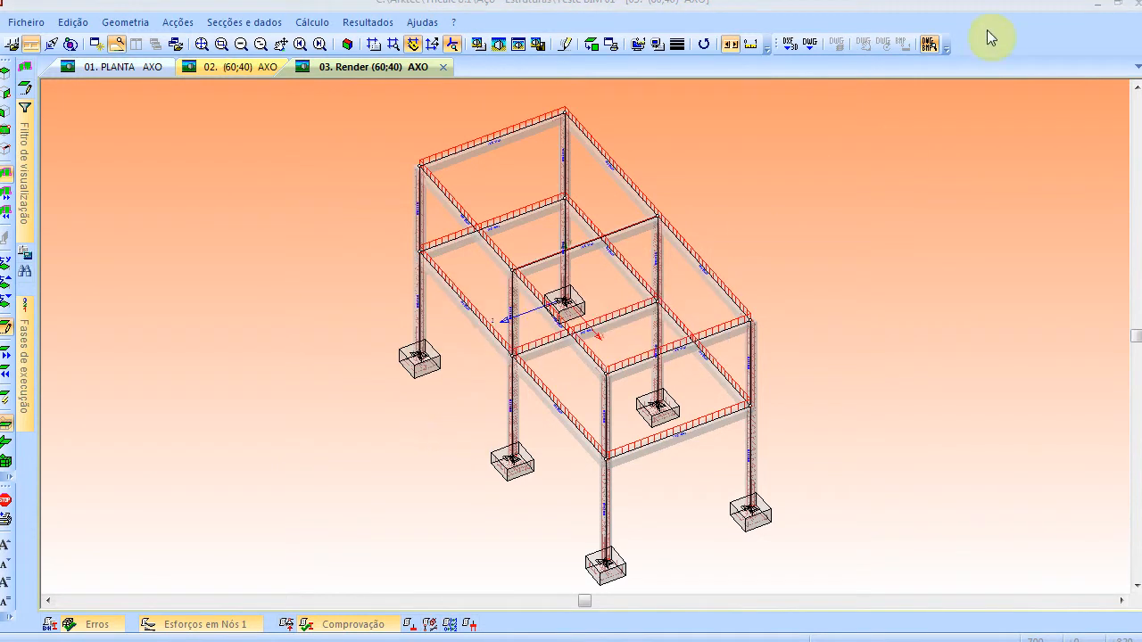
Switch to Solibri Model Viewer, close the industrial hall model and open Teste BIM 01.ifc from the desktop
{"action": "left_click", "coordinate": [1097, 7]}
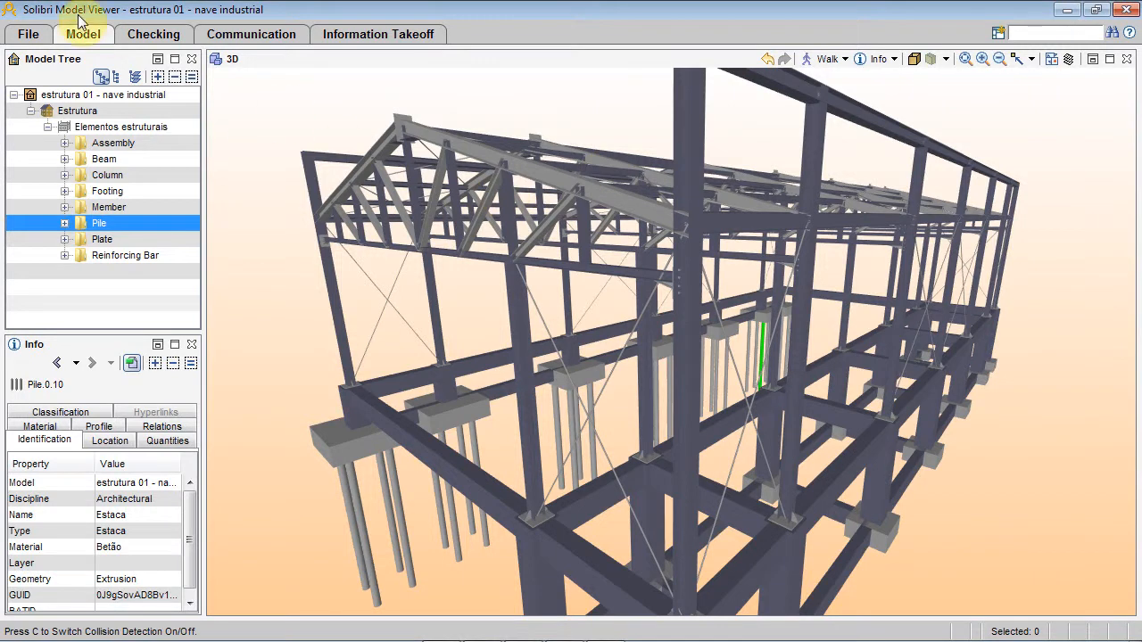
{"action": "left_click", "coordinate": [27, 36]}
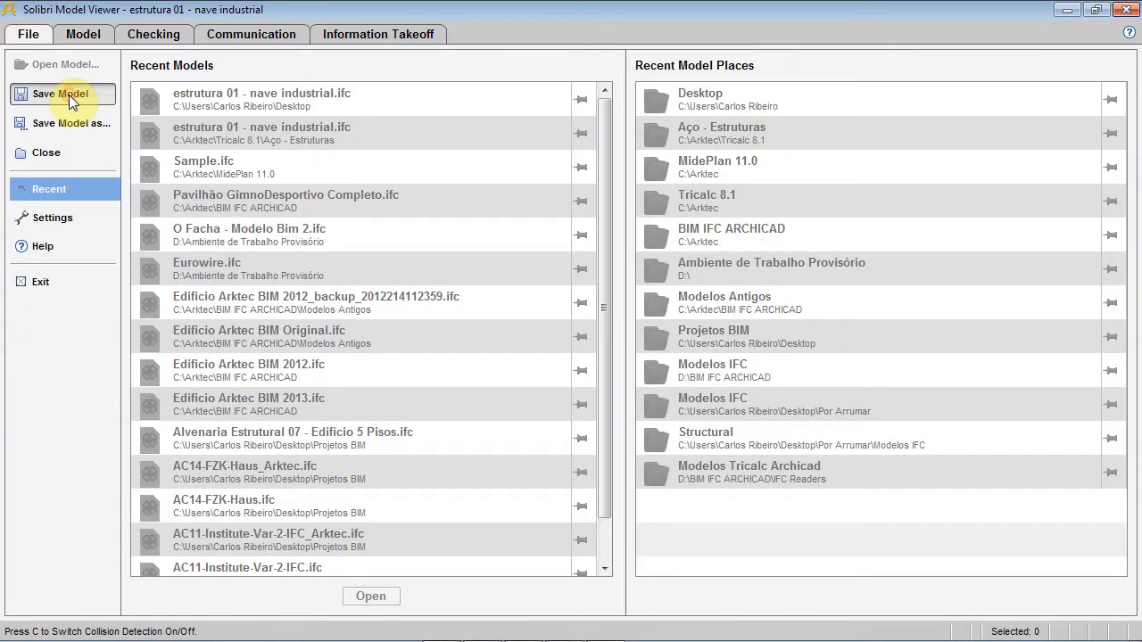
{"action": "left_click", "coordinate": [57, 154]}
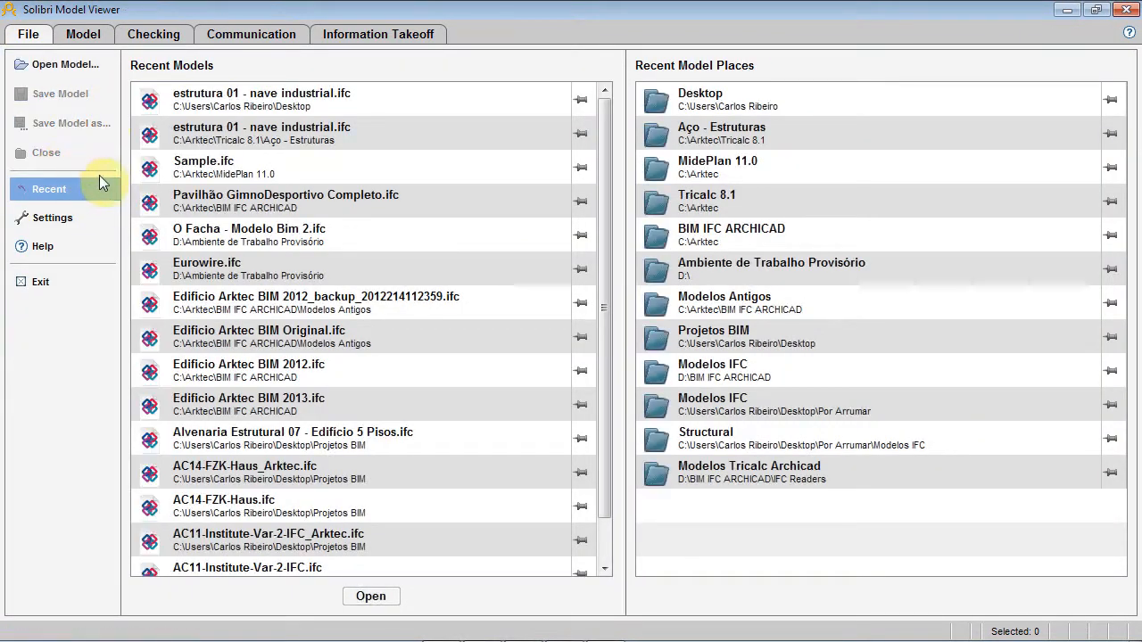
{"action": "left_click", "coordinate": [34, 67]}
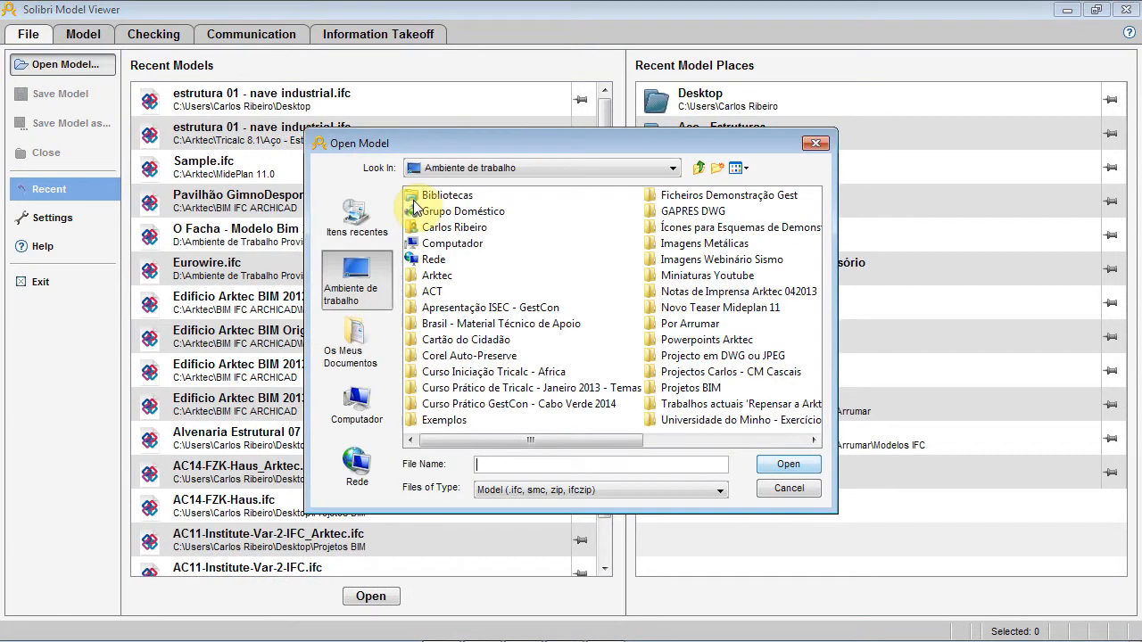
{"action": "left_click_drag", "start_coordinate": [596, 441], "coordinate": [806, 440]}
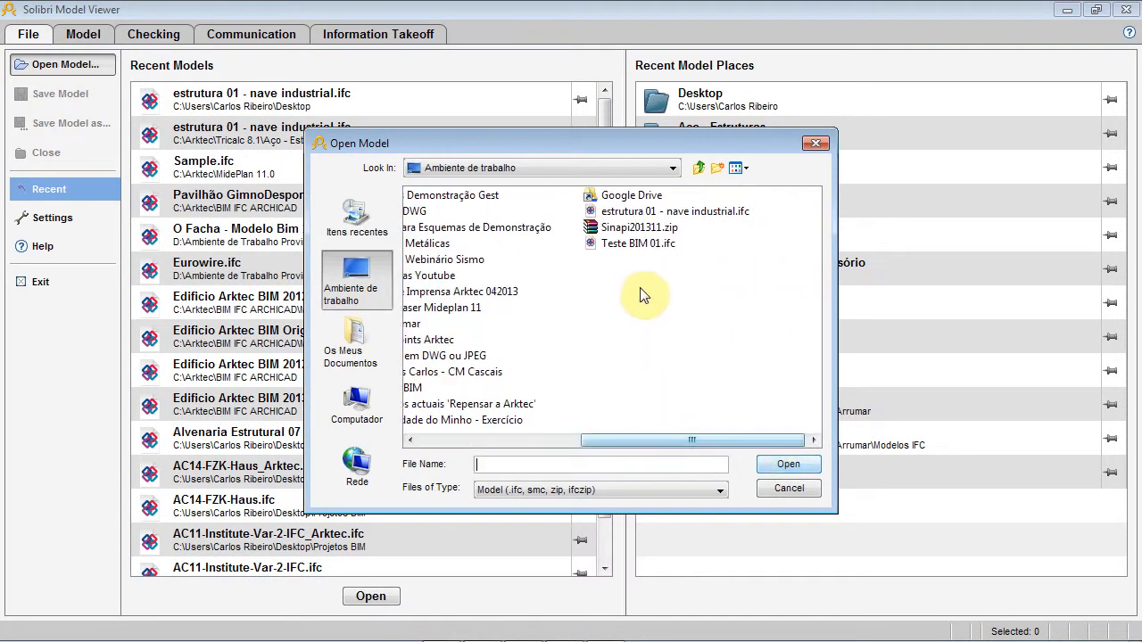
{"action": "left_click", "coordinate": [638, 243]}
{"action": "left_click", "coordinate": [785, 462]}
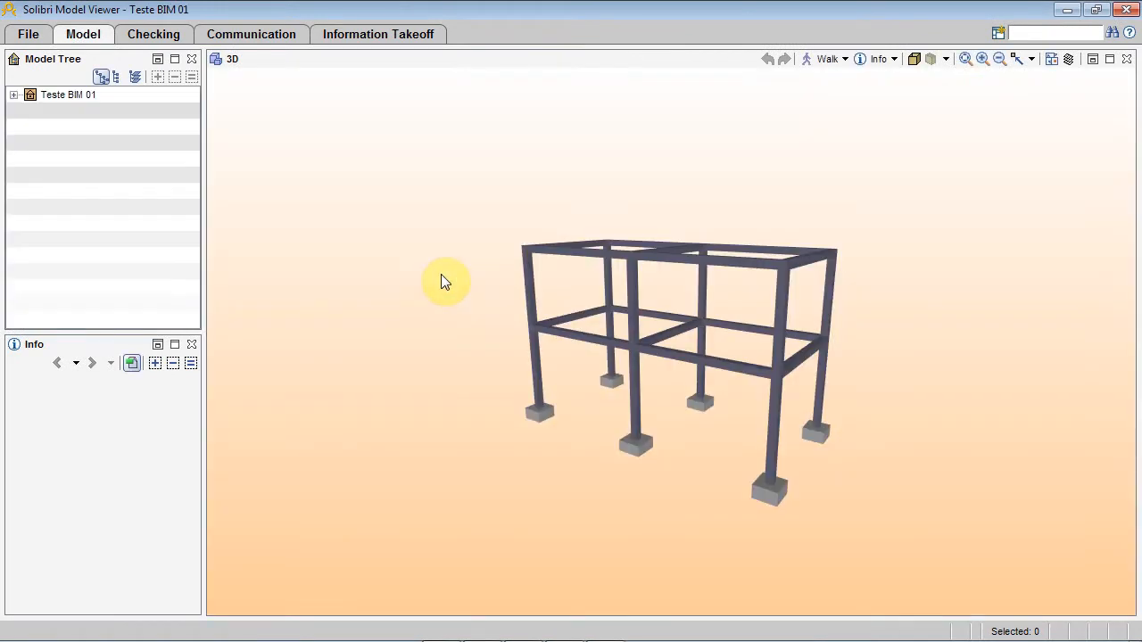
Examine the exported two-storey frame from several angles using Spin navigation, including the information of one footing
{"action": "left_click", "coordinate": [625, 446]}
{"action": "left_click_drag", "start_coordinate": [831, 497], "coordinate": [836, 377]}
{"action": "middle_click_drag", "start_coordinate": [559, 463], "coordinate": [649, 297]}
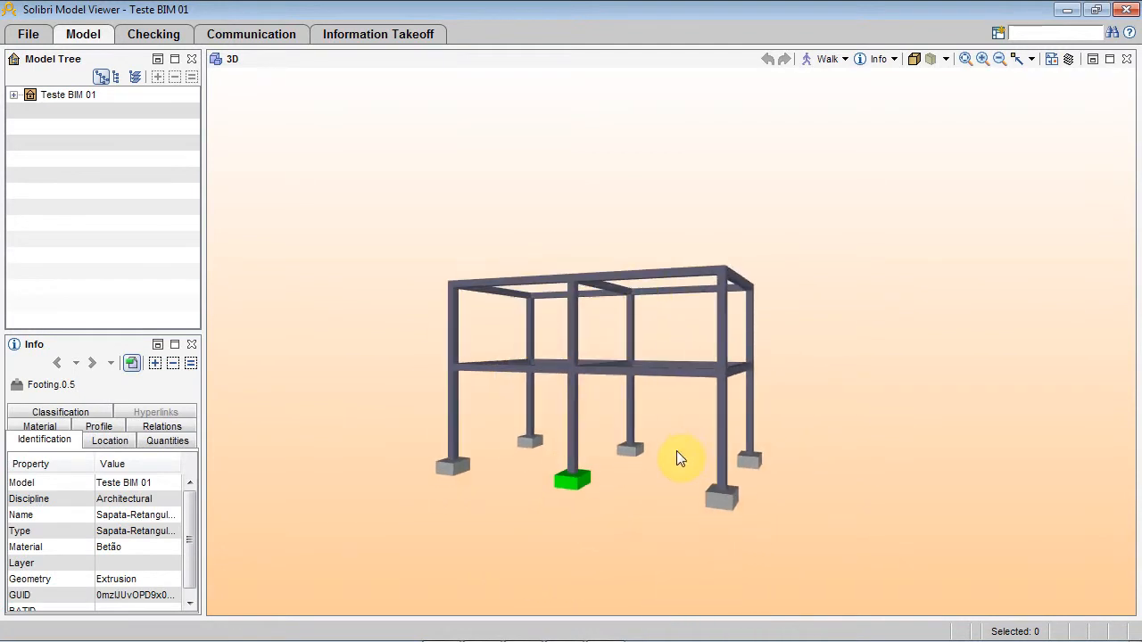
{"action": "scroll", "coordinate": [671, 496], "scroll_direction": "up", "scroll_amount": 3}
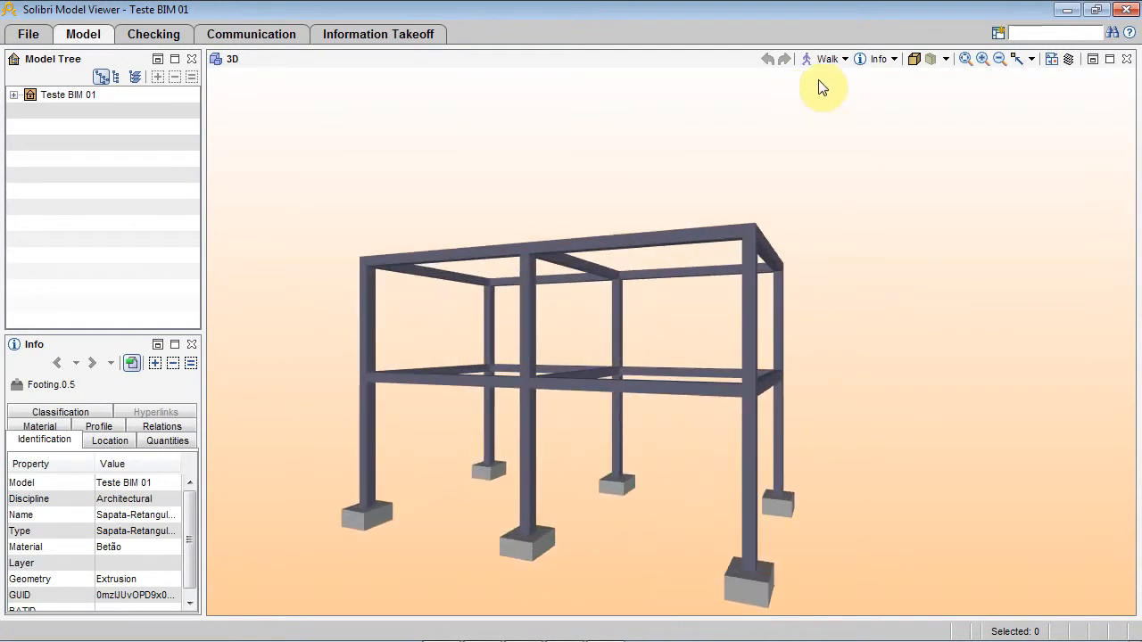
{"action": "left_click", "coordinate": [845, 59]}
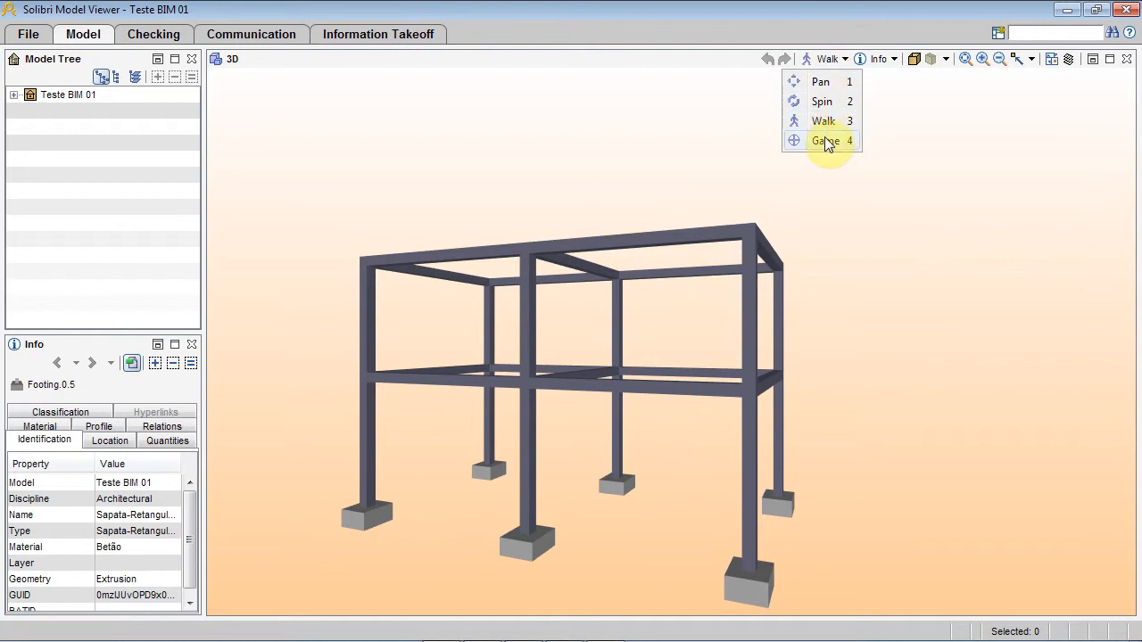
{"action": "left_click", "coordinate": [821, 101]}
{"action": "left_click_drag", "start_coordinate": [827, 379], "coordinate": [489, 421]}
{"action": "left_click_drag", "start_coordinate": [655, 492], "coordinate": [568, 449]}
{"action": "middle_click_drag", "start_coordinate": [677, 556], "coordinate": [703, 394]}
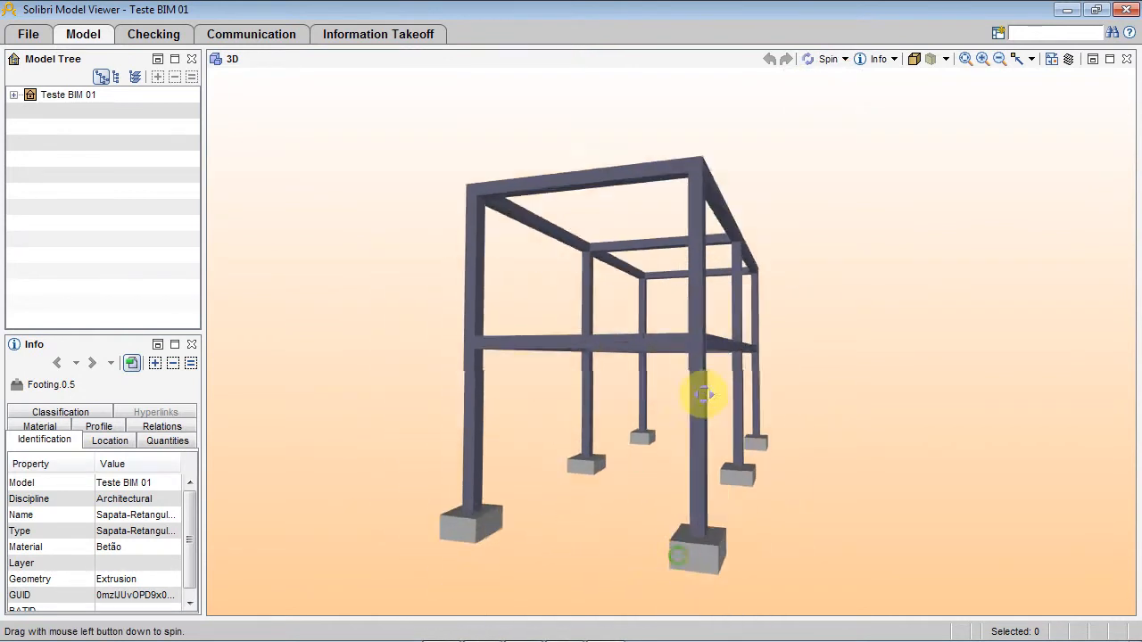
{"action": "left_click_drag", "start_coordinate": [720, 535], "coordinate": [556, 542]}
{"action": "scroll", "coordinate": [760, 531], "scroll_direction": "up", "scroll_amount": 3}
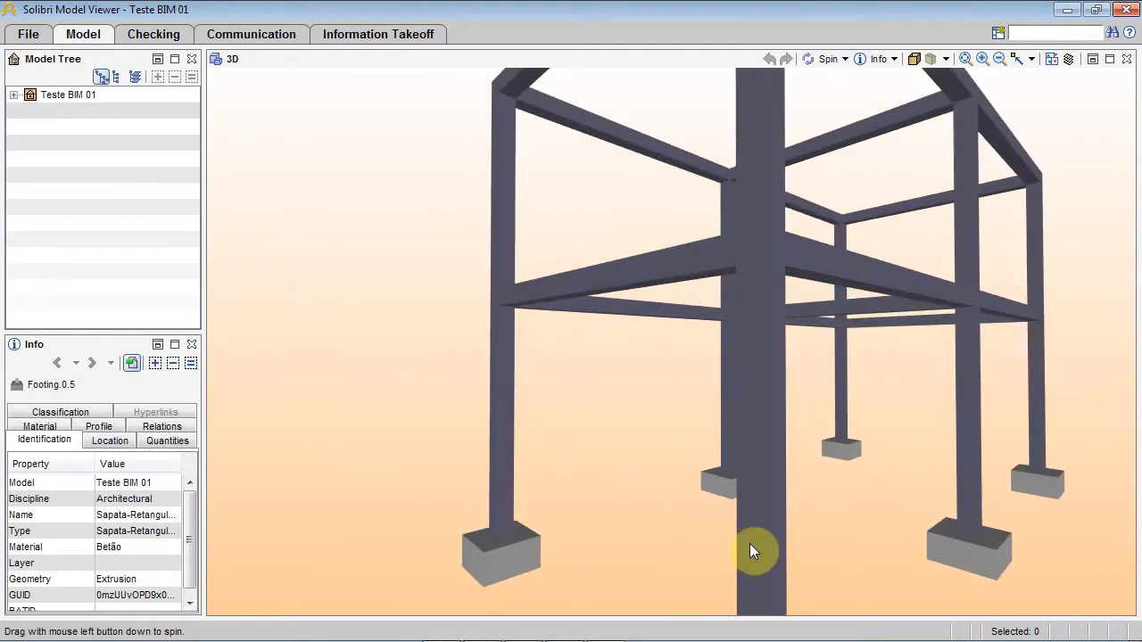
Hide the concrete of the front corner footing and its ground-floor column to expose their reinforcement
{"action": "middle_click_drag", "start_coordinate": [746, 504], "coordinate": [750, 284]}
{"action": "scroll", "coordinate": [761, 314], "scroll_direction": "down", "scroll_amount": 1}
{"action": "left_click", "coordinate": [802, 452]}
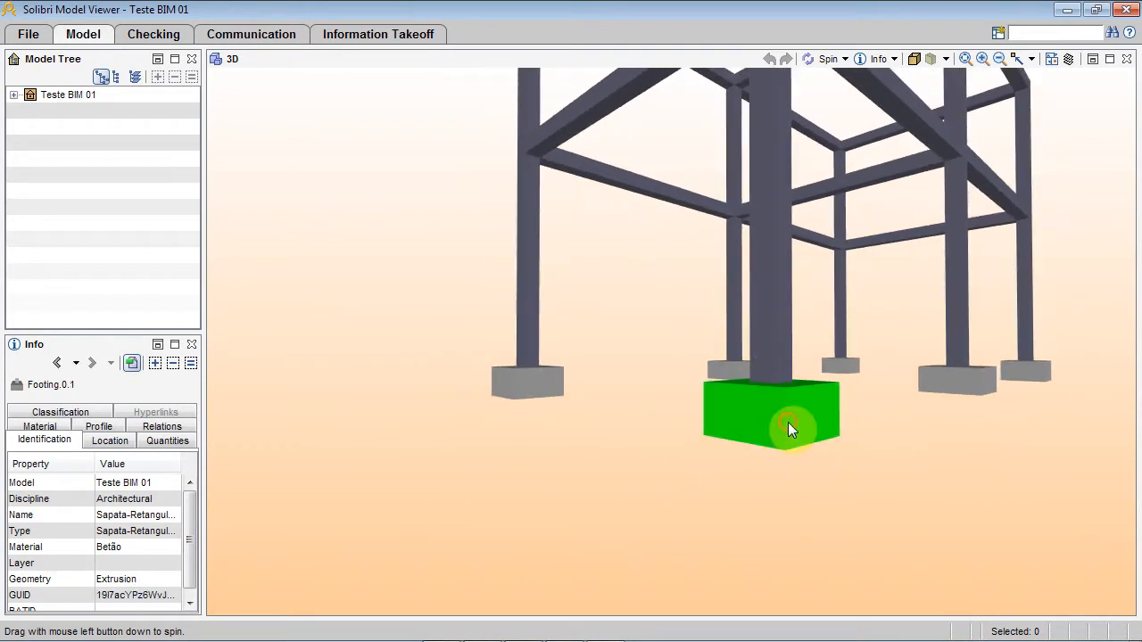
{"action": "right_click", "coordinate": [777, 416]}
{"action": "left_click", "coordinate": [844, 378]}
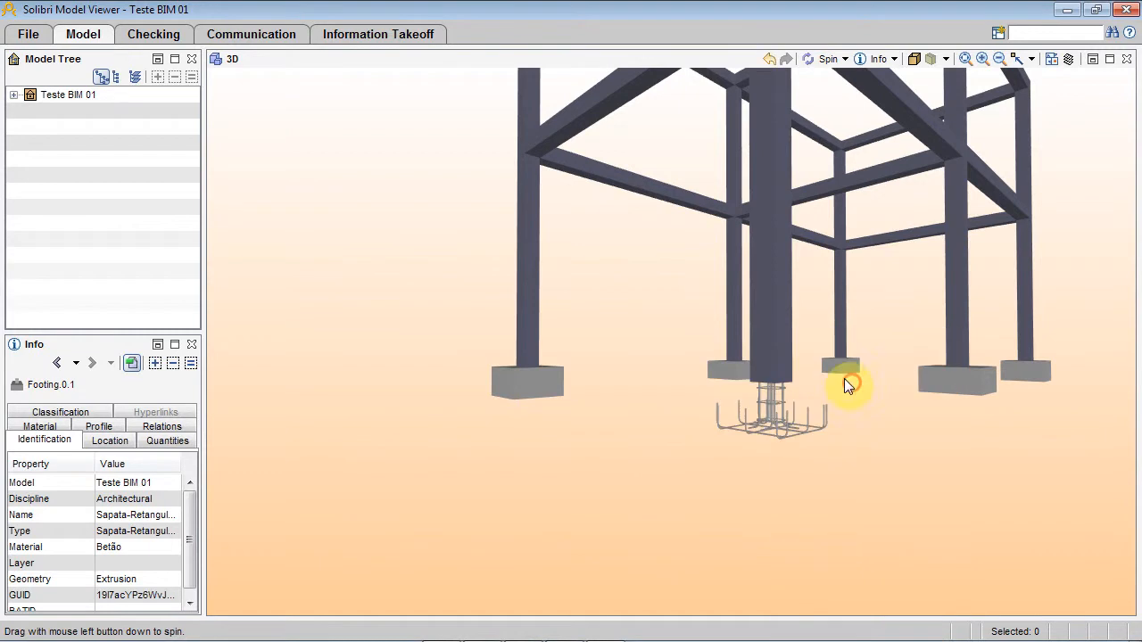
{"action": "left_click", "coordinate": [762, 320]}
{"action": "right_click", "coordinate": [759, 321]}
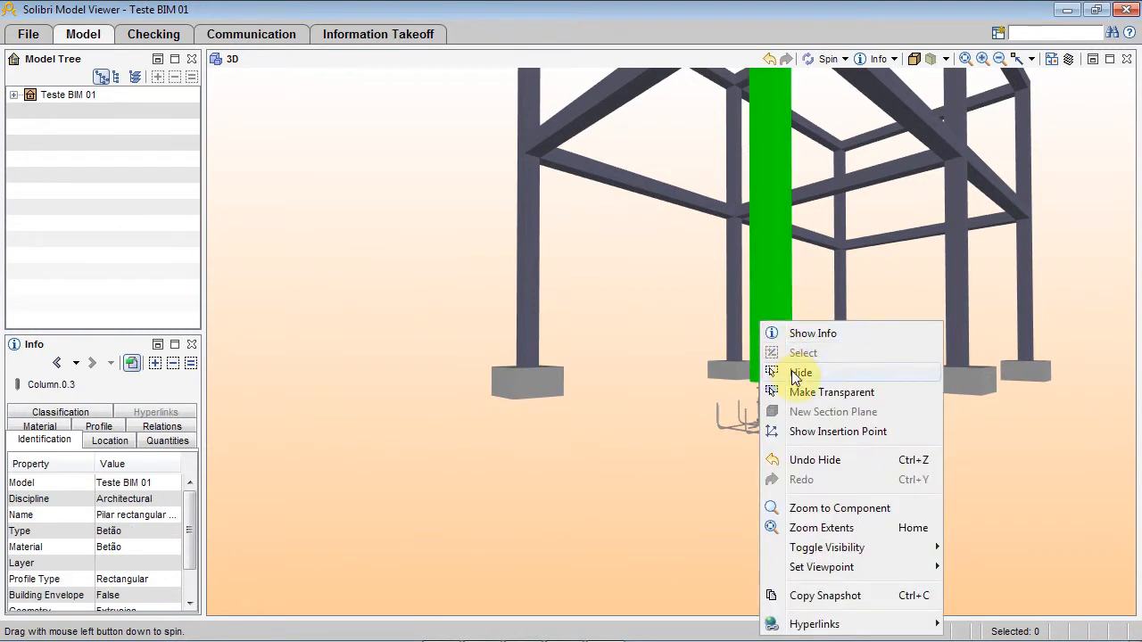
{"action": "left_click", "coordinate": [793, 371]}
{"action": "left_click_drag", "start_coordinate": [889, 354], "coordinate": [716, 453]}
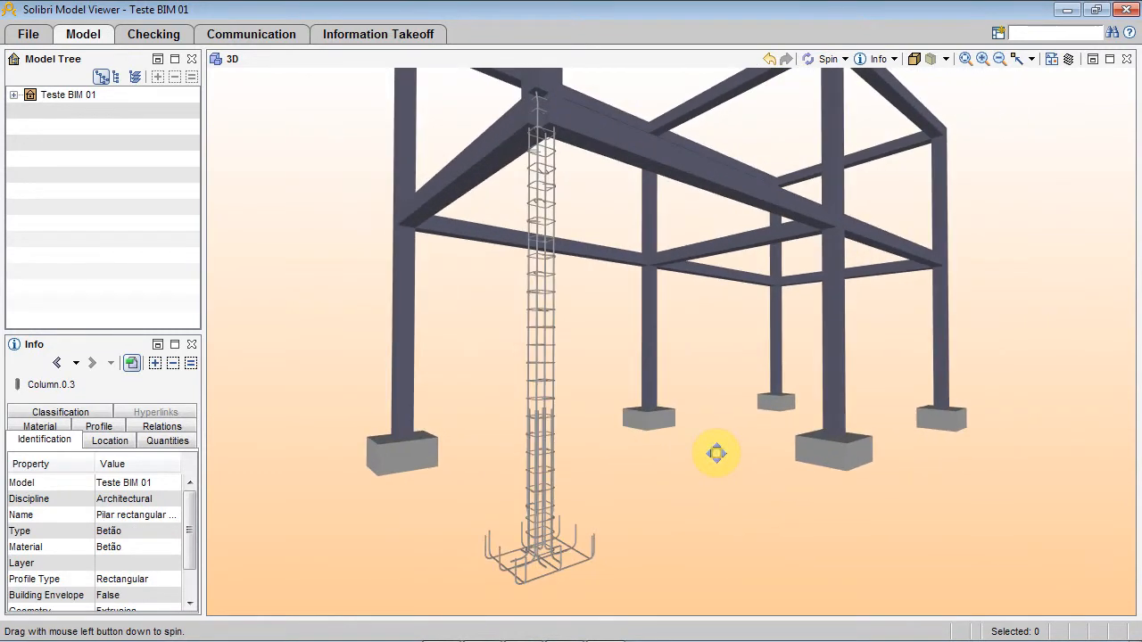
Select the stirrups of the exposed corner column and examine their information
{"action": "left_click", "coordinate": [541, 462]}
{"action": "left_click_drag", "start_coordinate": [541, 462], "coordinate": [549, 535]}
{"action": "scroll", "coordinate": [576, 353], "scroll_direction": "up", "scroll_amount": 3}
{"action": "left_click", "coordinate": [548, 316]}
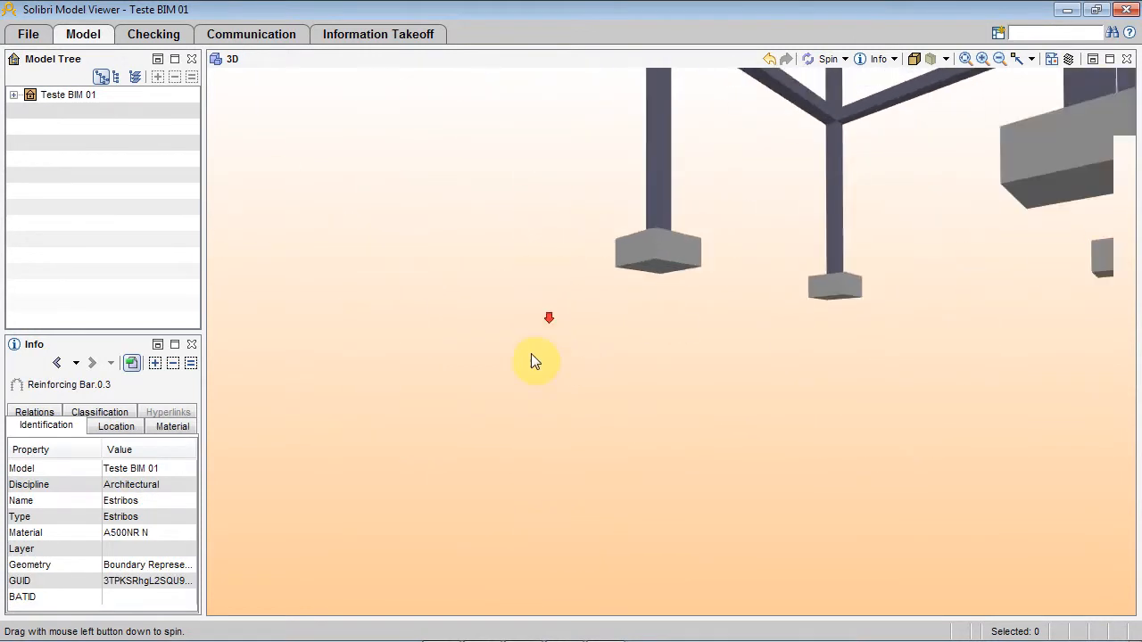
{"action": "scroll", "coordinate": [552, 358], "scroll_direction": "down", "scroll_amount": 5}
{"action": "middle_click_drag", "start_coordinate": [584, 289], "coordinate": [547, 586]}
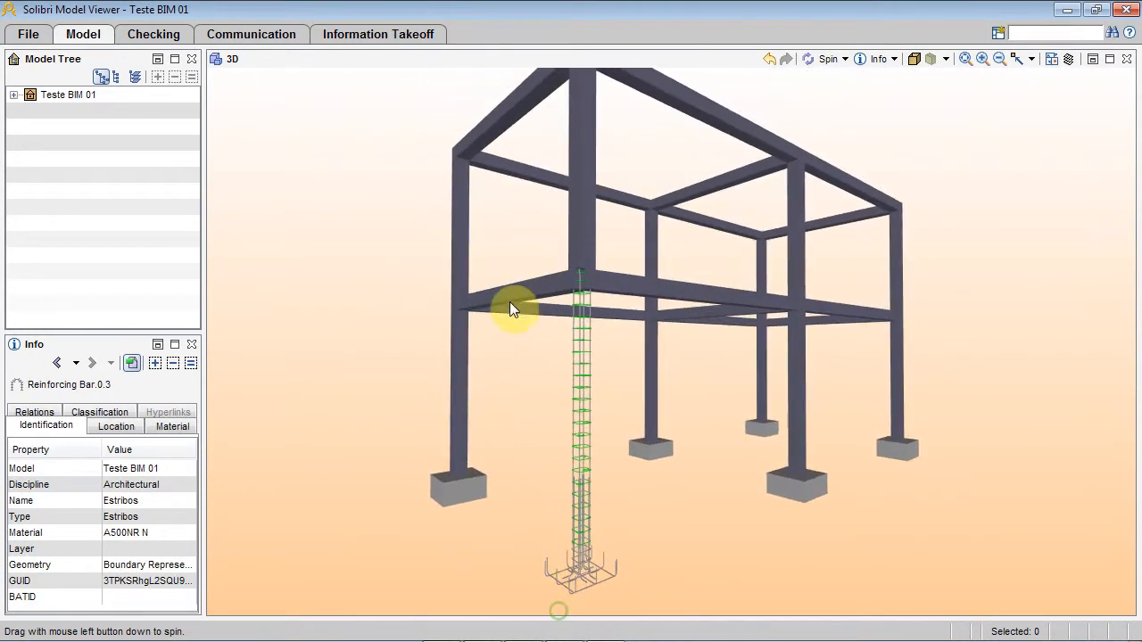
Make the first-floor beam beside the exposed column transparent, and do the same for the upper corner column
{"action": "left_click", "coordinate": [518, 289]}
{"action": "right_click", "coordinate": [518, 289]}
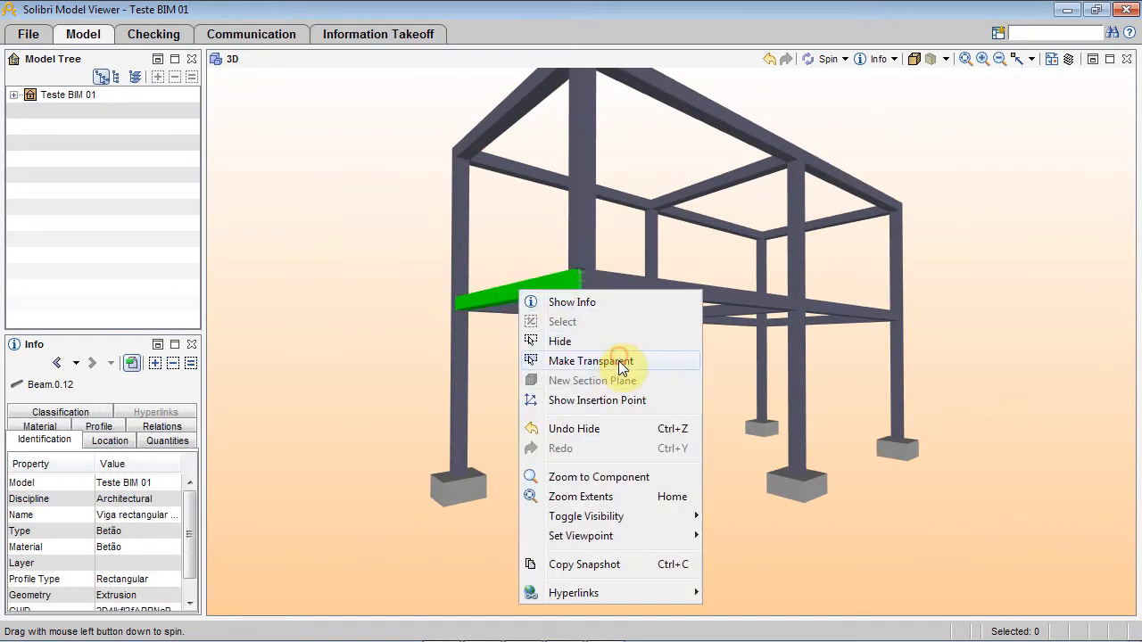
{"action": "left_click", "coordinate": [590, 361]}
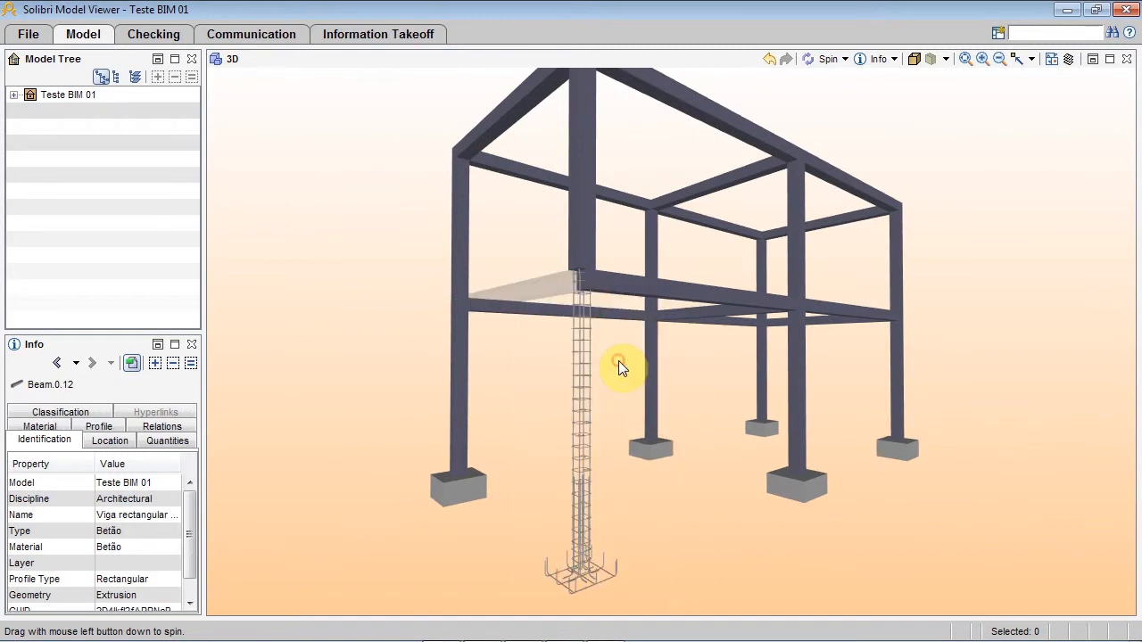
{"action": "left_click", "coordinate": [591, 245]}
{"action": "right_click", "coordinate": [591, 245]}
{"action": "left_click", "coordinate": [633, 316]}
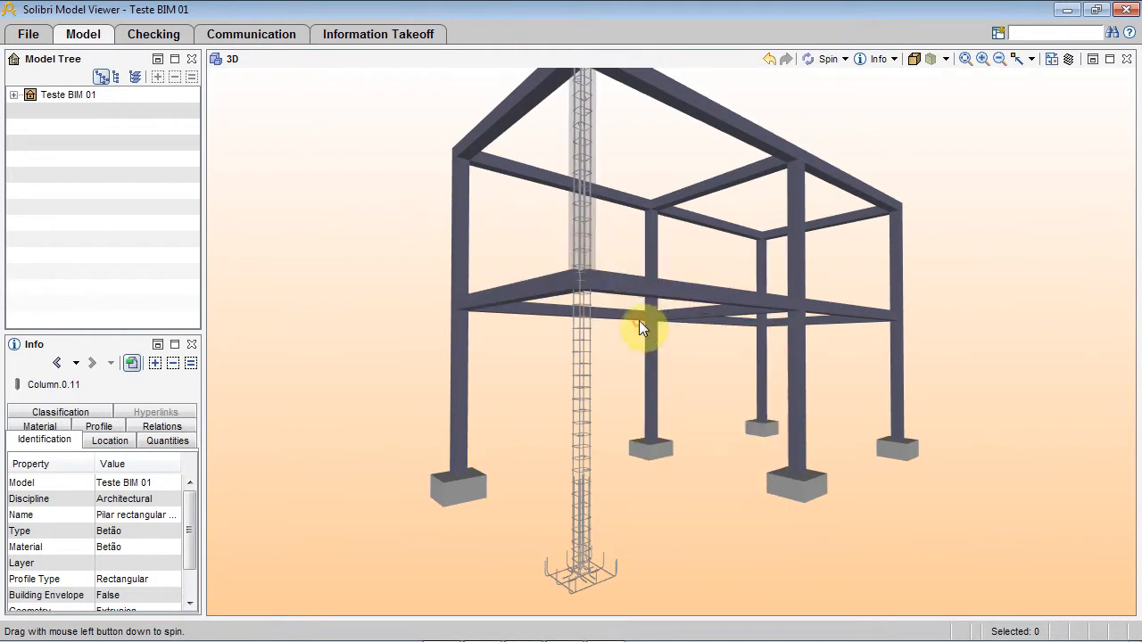
Examine the column reinforcement where it crosses the first-floor beams at the front corner, and review the whole frame
{"action": "scroll", "coordinate": [595, 262], "scroll_direction": "up", "scroll_amount": 5}
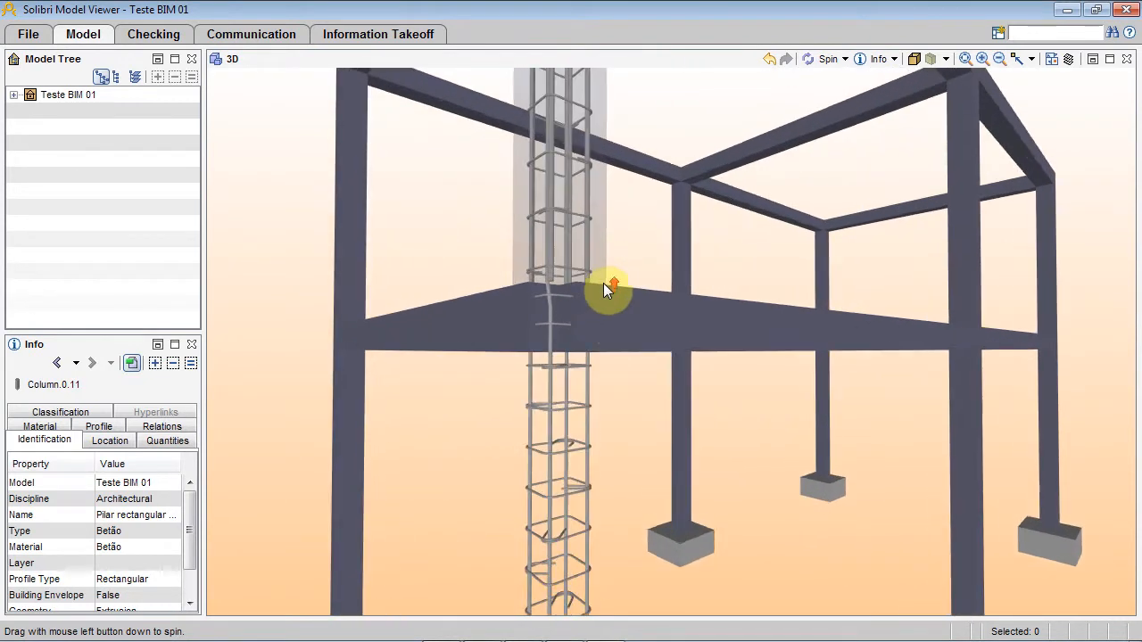
{"action": "left_click_drag", "start_coordinate": [586, 315], "coordinate": [538, 353]}
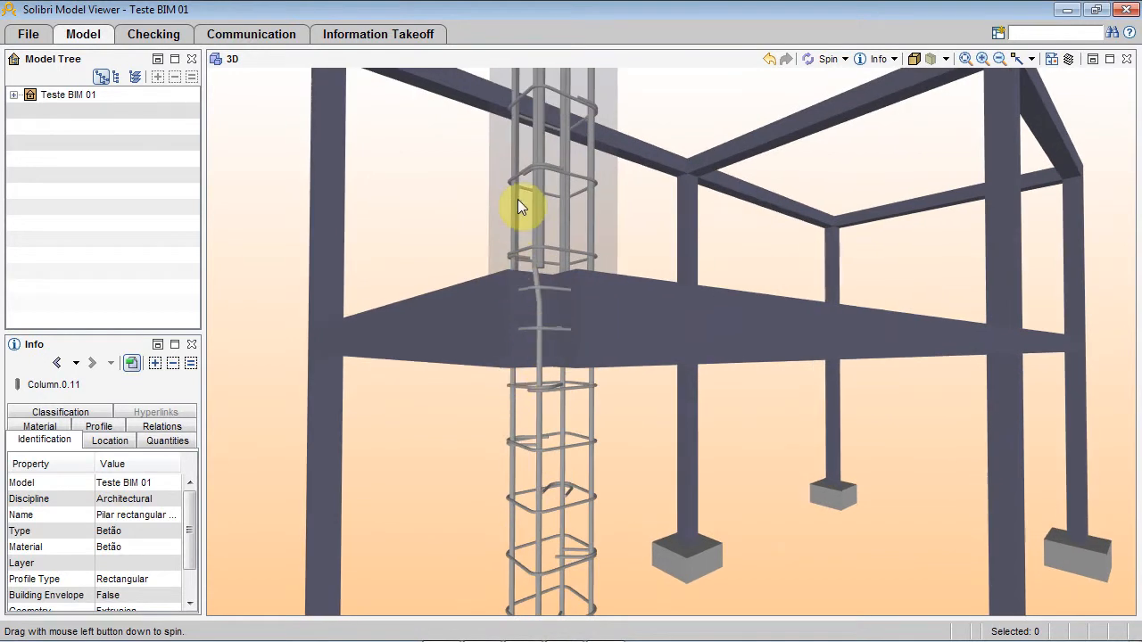
{"action": "scroll", "coordinate": [547, 405], "scroll_direction": "down", "scroll_amount": 5}
{"action": "left_click_drag", "start_coordinate": [547, 405], "coordinate": [671, 467]}
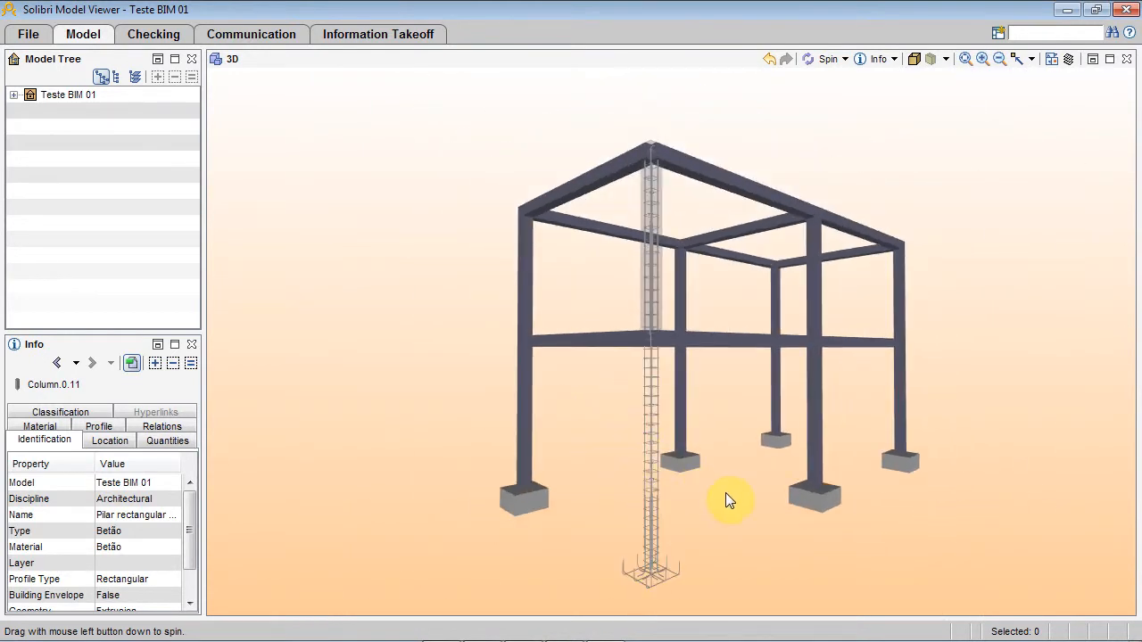
{"action": "left_click", "coordinate": [376, 223]}
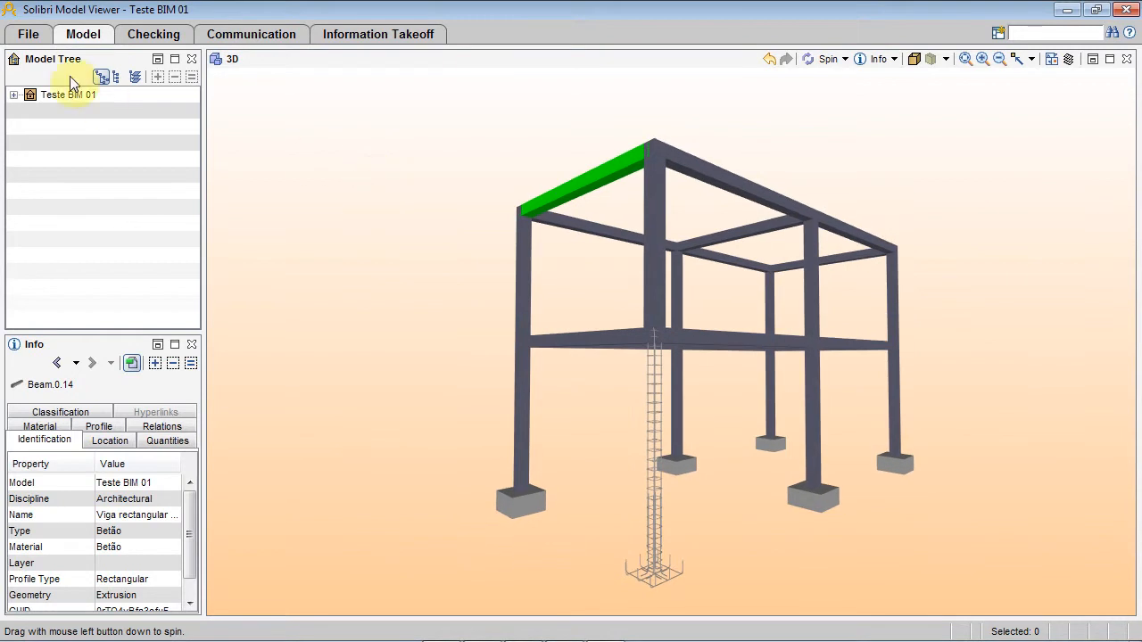
Return to Tricalc and move the leftmost roof corner node by a translation of Y = -150 cm, accepting the loss of calculated results
{"action": "key", "text": "alt+Tab"}
{"action": "key", "text": "alt+Tab"}
{"action": "key", "text": "alt+Tab"}
{"action": "key", "text": "alt+Tab"}
{"action": "key", "text": "alt+Tab"}
{"action": "key", "text": "alt+Tab"}
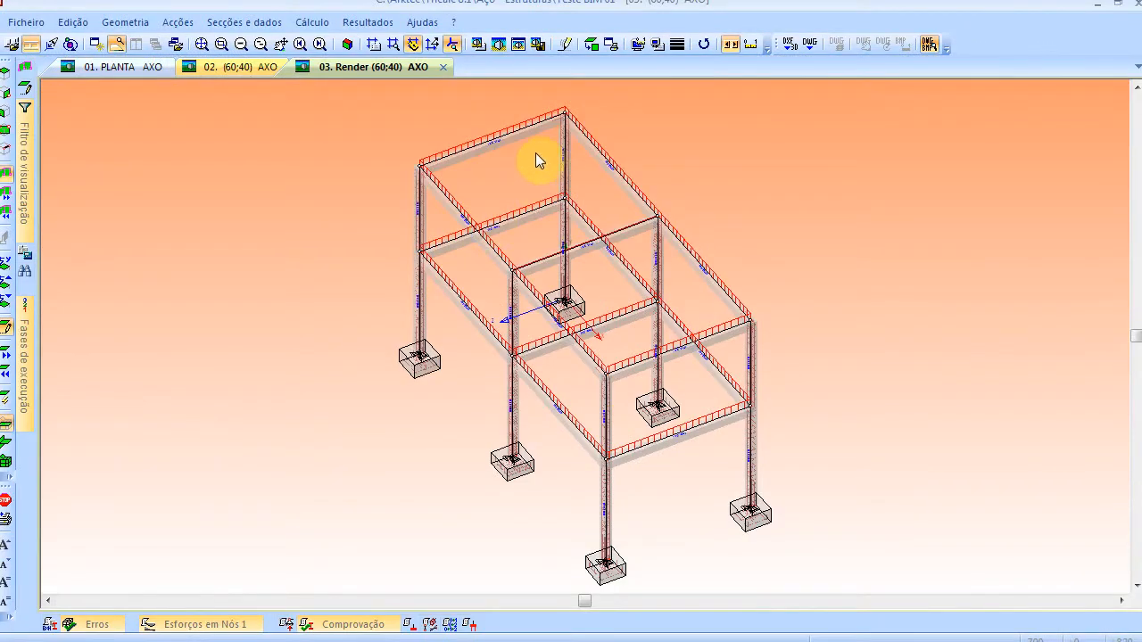
{"action": "right_click", "coordinate": [177, 158]}
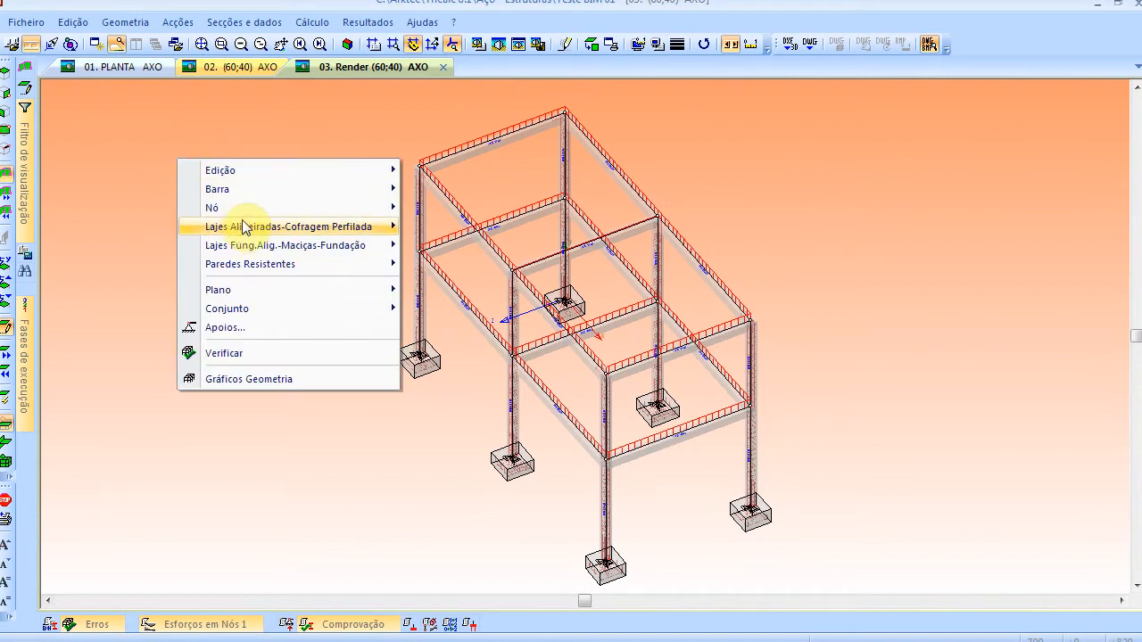
{"action": "mouse_move", "coordinate": [374, 208]}
{"action": "left_click", "coordinate": [484, 305]}
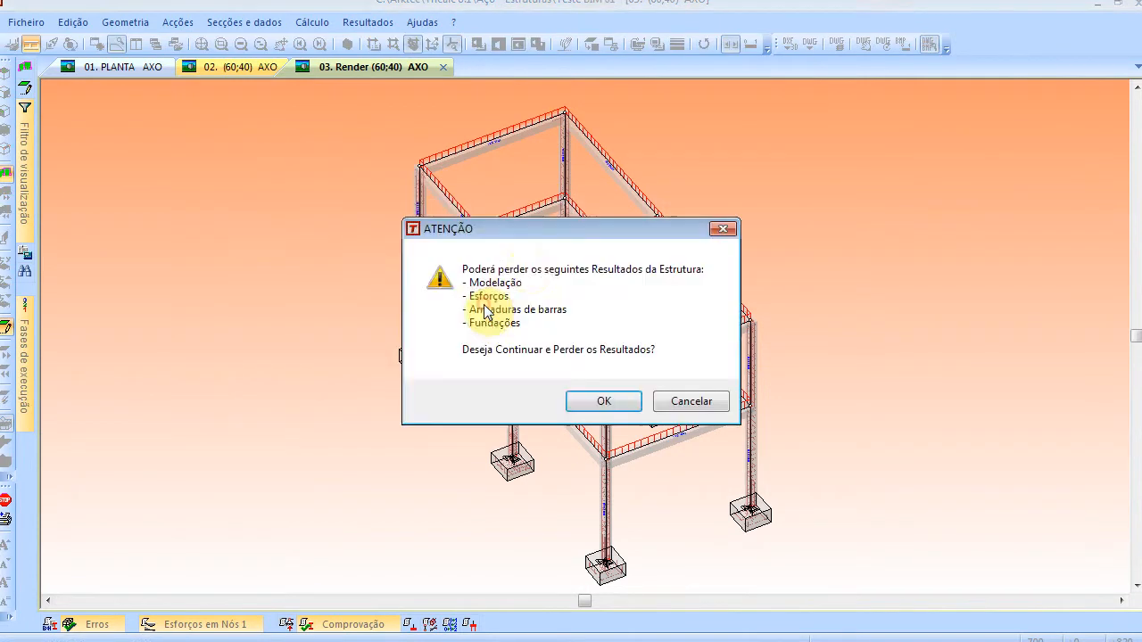
{"action": "left_click", "coordinate": [591, 400]}
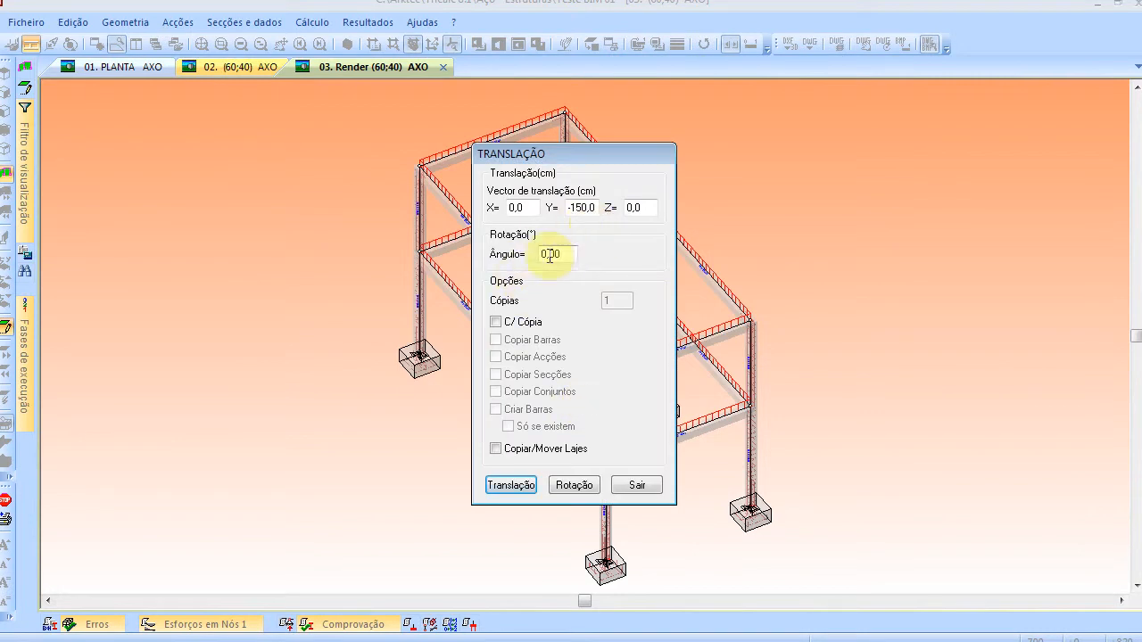
{"action": "left_click", "coordinate": [515, 485]}
{"action": "left_click_drag", "start_coordinate": [399, 146], "coordinate": [450, 209]}
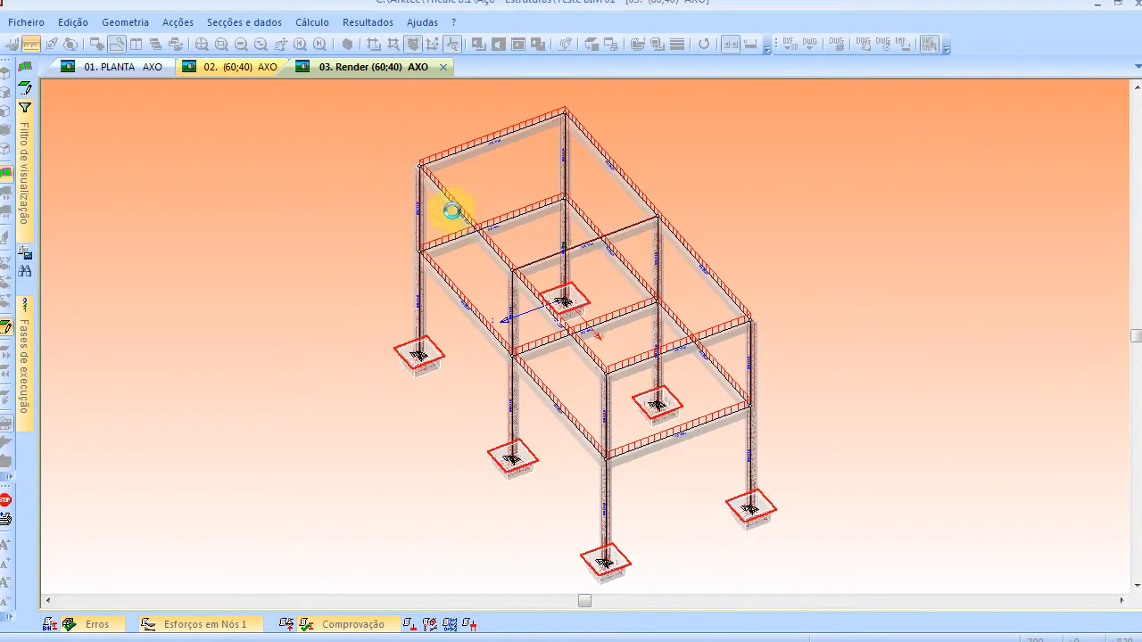
{"action": "left_click", "coordinate": [524, 476]}
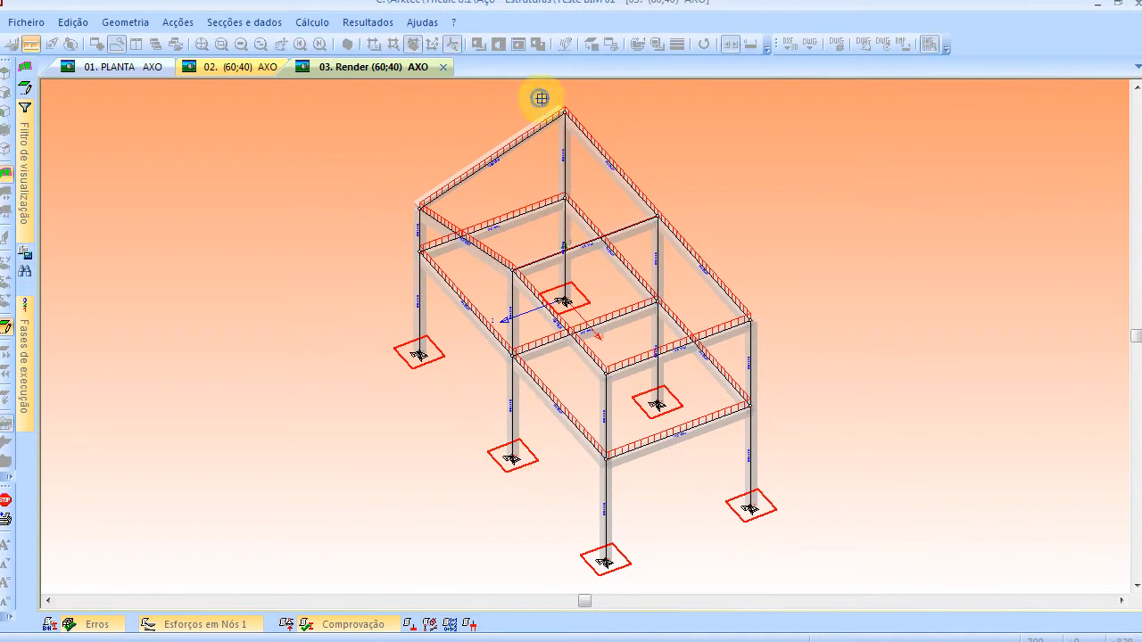
Move the highest roof corner node down 150 cm along the Y axis
{"action": "left_click_drag", "start_coordinate": [538, 97], "coordinate": [588, 146]}
{"action": "left_click", "coordinate": [635, 488]}
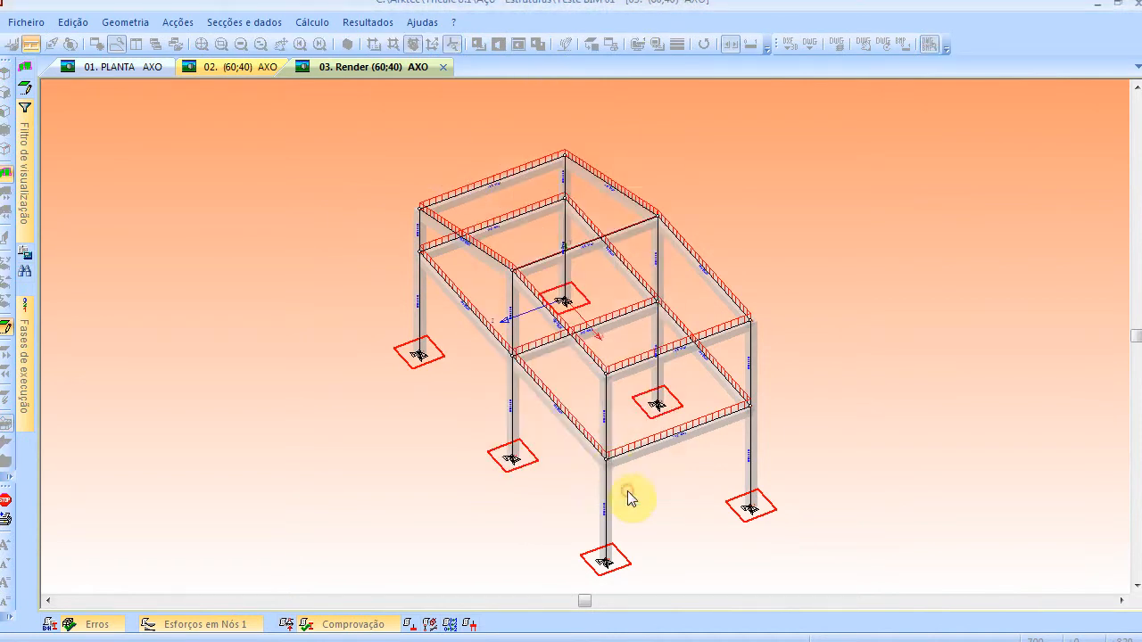
Translate the four base nodes under the left, right, front and middle outer columns down 150 cm along Y
{"action": "right_click", "coordinate": [224, 184]}
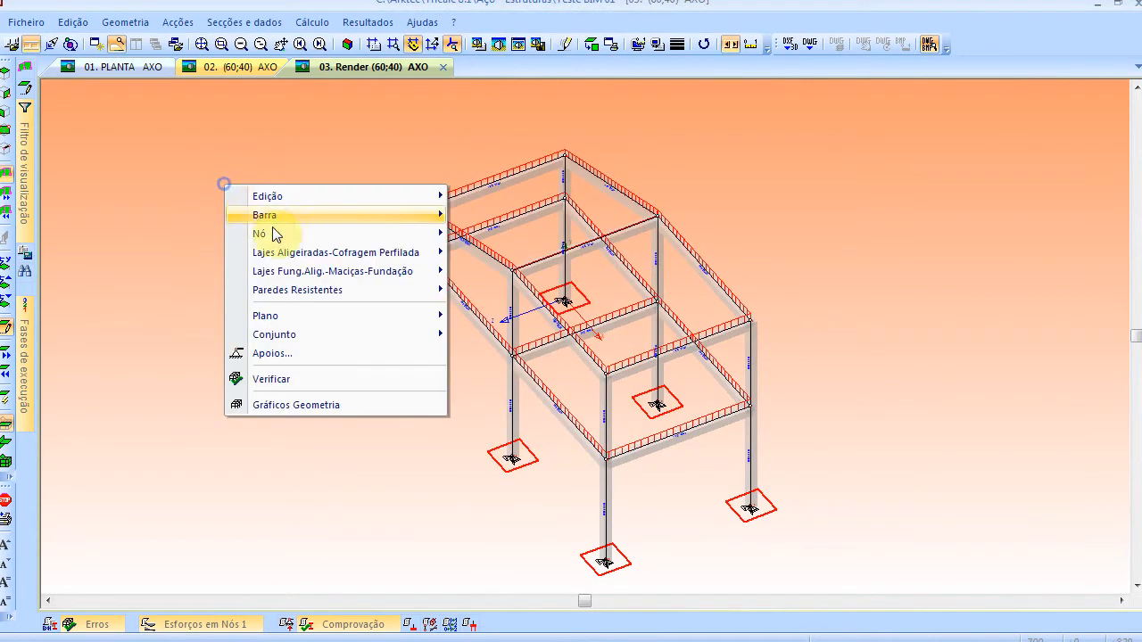
{"action": "mouse_move", "coordinate": [282, 234]}
{"action": "left_click", "coordinate": [542, 329]}
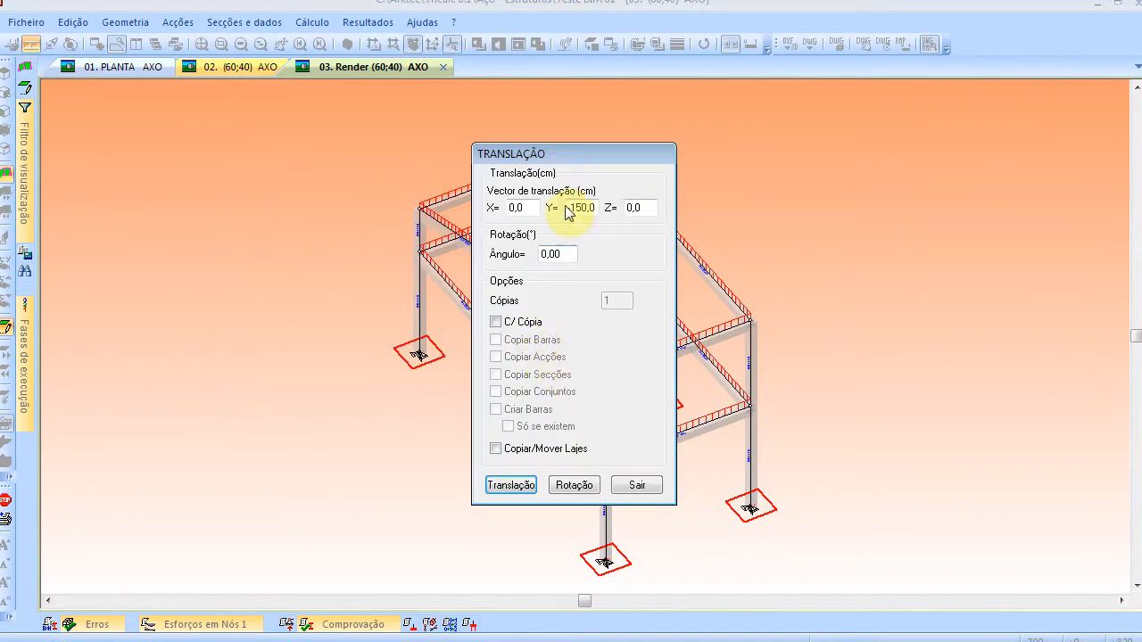
{"action": "left_click", "coordinate": [510, 485]}
{"action": "left_click_drag", "start_coordinate": [387, 311], "coordinate": [442, 384]}
{"action": "left_click", "coordinate": [521, 485]}
{"action": "left_click_drag", "start_coordinate": [708, 482], "coordinate": [813, 560]}
{"action": "left_click", "coordinate": [514, 485]}
{"action": "left_click_drag", "start_coordinate": [578, 516], "coordinate": [661, 578]}
{"action": "left_click", "coordinate": [513, 485]}
{"action": "left_click_drag", "start_coordinate": [477, 432], "coordinate": [526, 496]}
{"action": "left_click", "coordinate": [637, 484]}
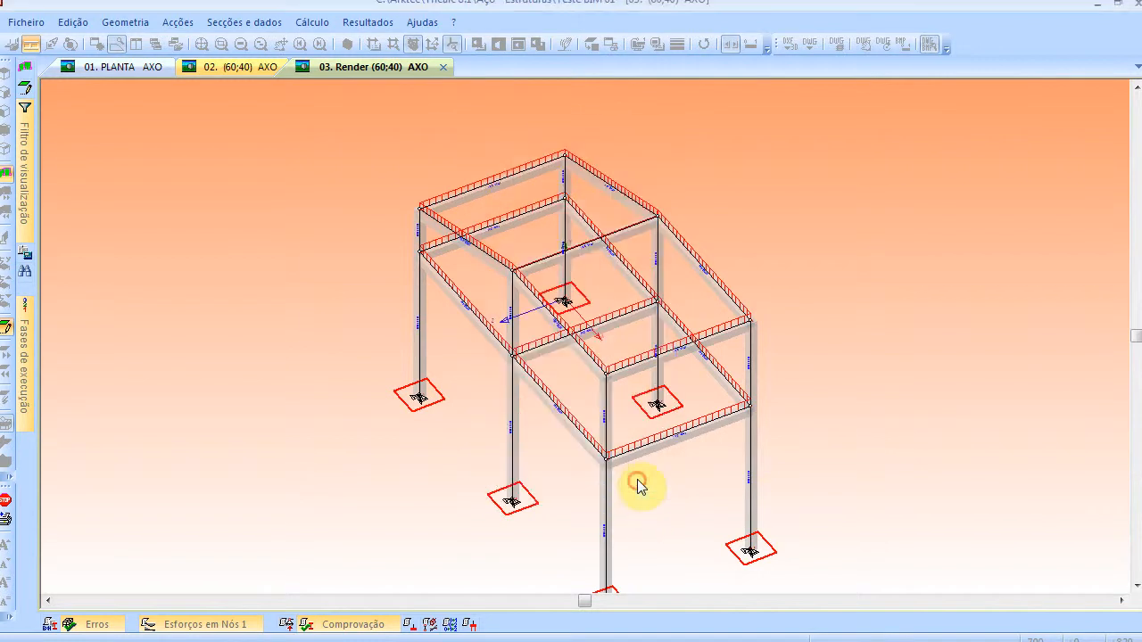
Add a diagonal bar from the left column's base node to the beam-level node of the adjacent middle column
{"action": "mouse_move", "coordinate": [703, 481]}
{"action": "middle_mouse_down"}
{"action": "mouse_move", "coordinate": [709, 329]}
{"action": "mouse_move", "coordinate": [710, 384]}
{"action": "middle_mouse_up"}
{"action": "scroll", "coordinate": [710, 384], "scroll_direction": "down", "scroll_amount": 1}
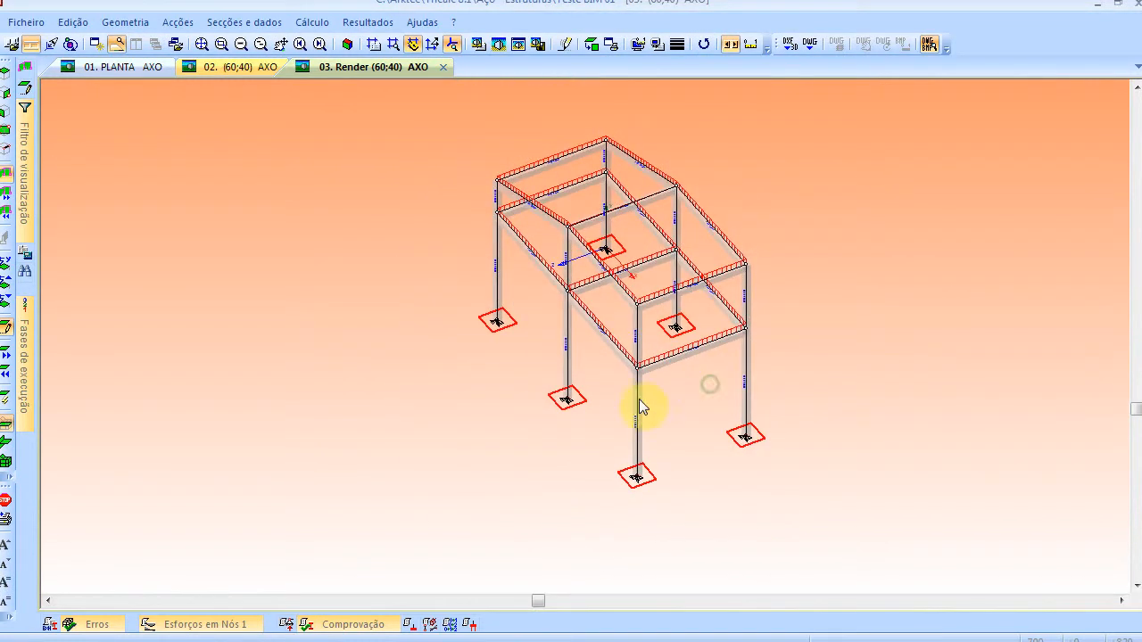
{"action": "right_click", "coordinate": [154, 193]}
{"action": "mouse_move", "coordinate": [187, 224]}
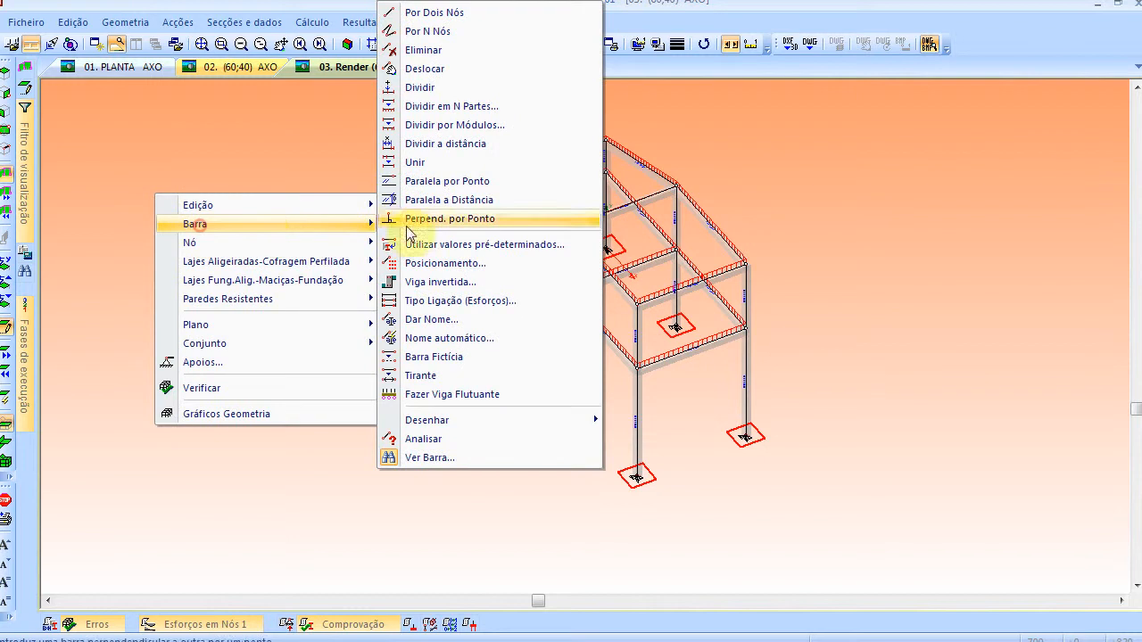
{"action": "left_click", "coordinate": [500, 24]}
{"action": "left_click", "coordinate": [496, 321]}
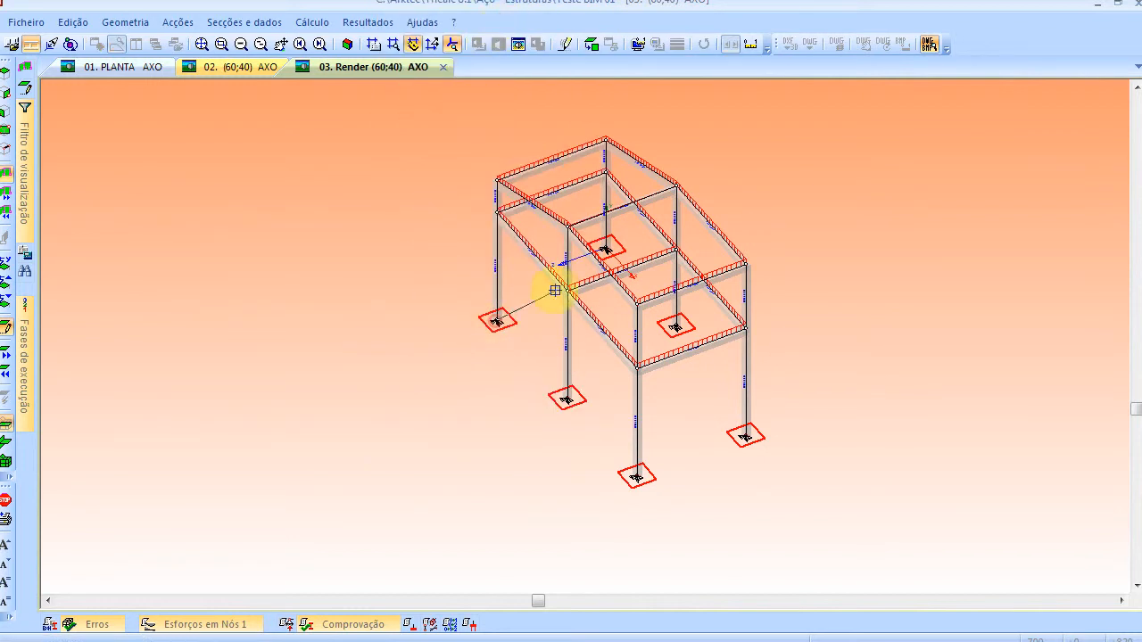
{"action": "left_click", "coordinate": [568, 289]}
{"action": "scroll", "coordinate": [530, 309], "scroll_direction": "up", "scroll_amount": 3}
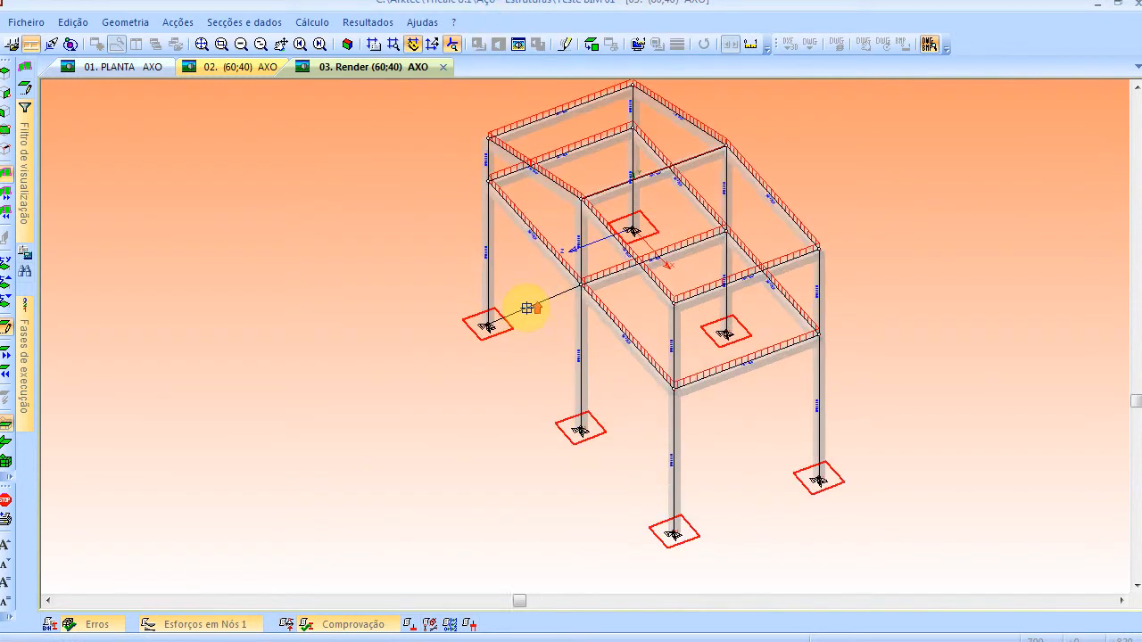
{"action": "scroll", "coordinate": [540, 414], "scroll_direction": "down", "scroll_amount": 3}
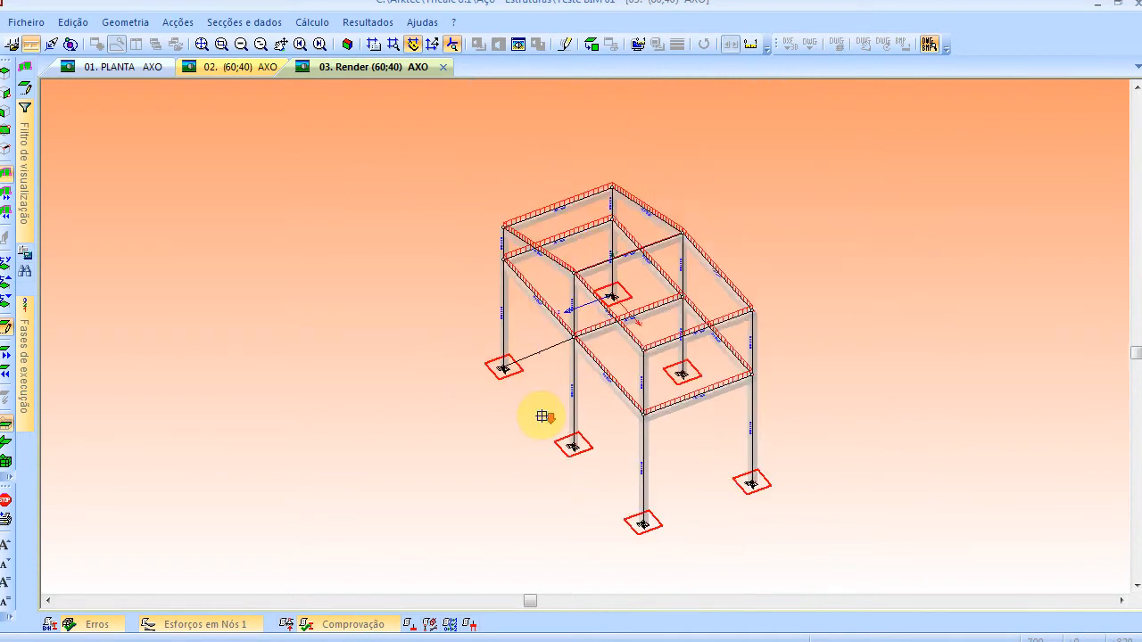
Configure new pile caps with 5 circular piles, 100 cm pile spacing, 45 cm edge distance and 50 cm height
{"action": "left_click", "coordinate": [125, 22]}
{"action": "mouse_move", "coordinate": [245, 335]}
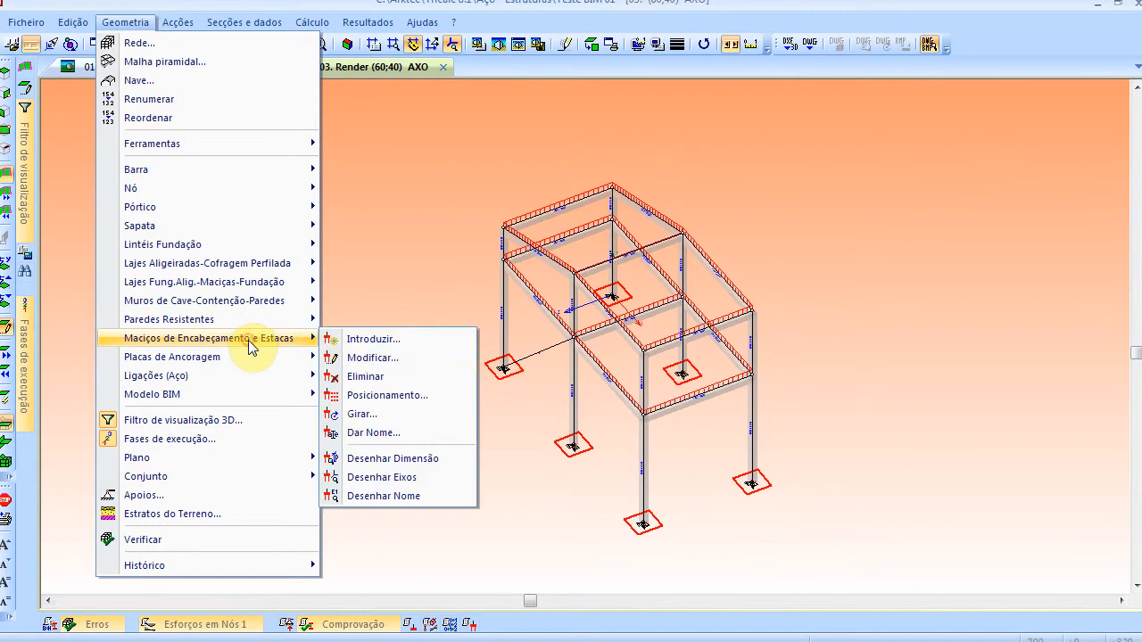
{"action": "left_click", "coordinate": [427, 341]}
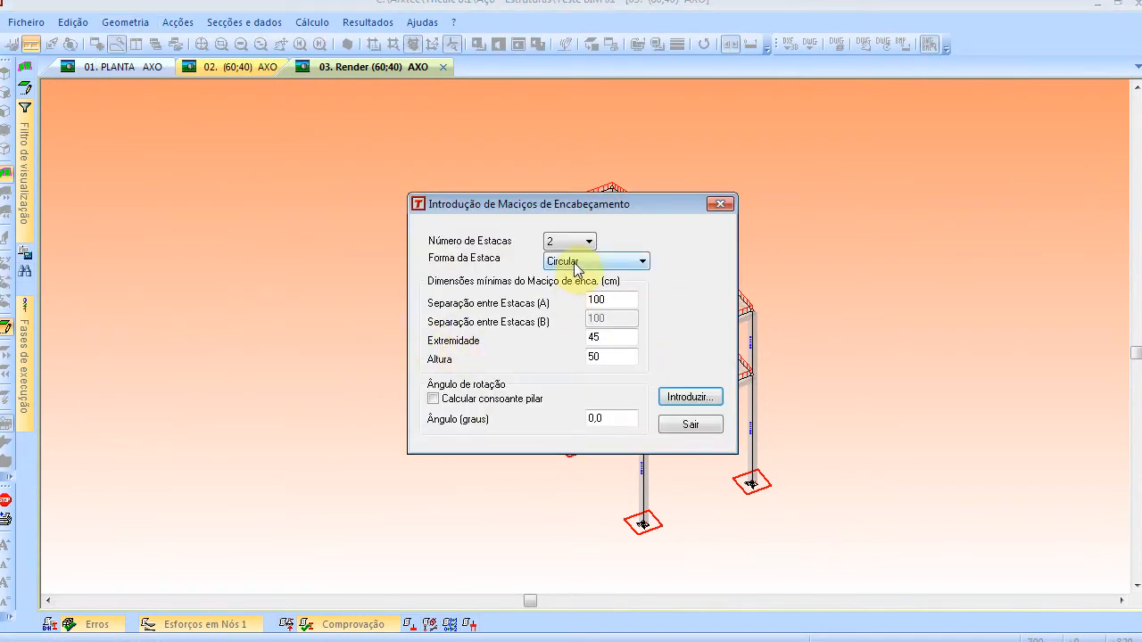
{"action": "left_click", "coordinate": [572, 247]}
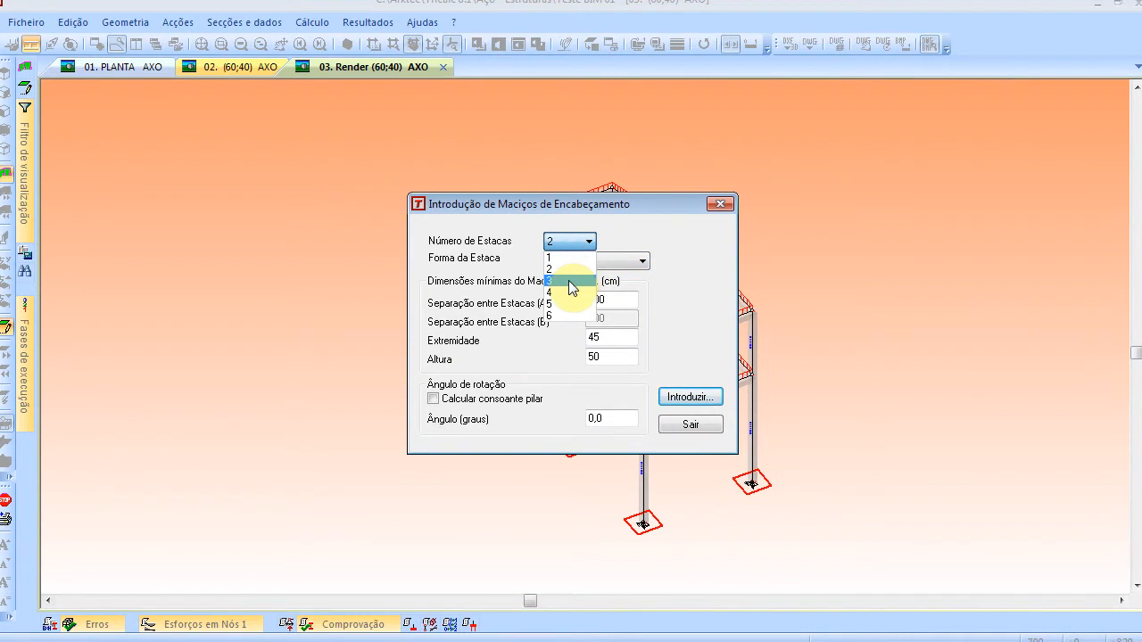
{"action": "left_click", "coordinate": [571, 304]}
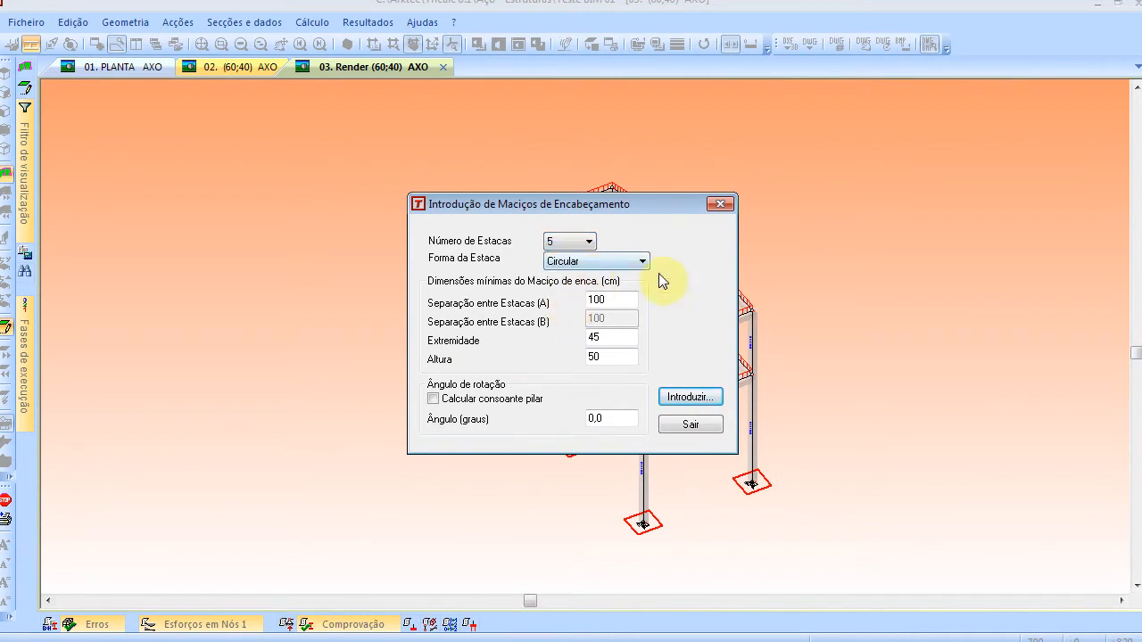
{"action": "left_click", "coordinate": [690, 398]}
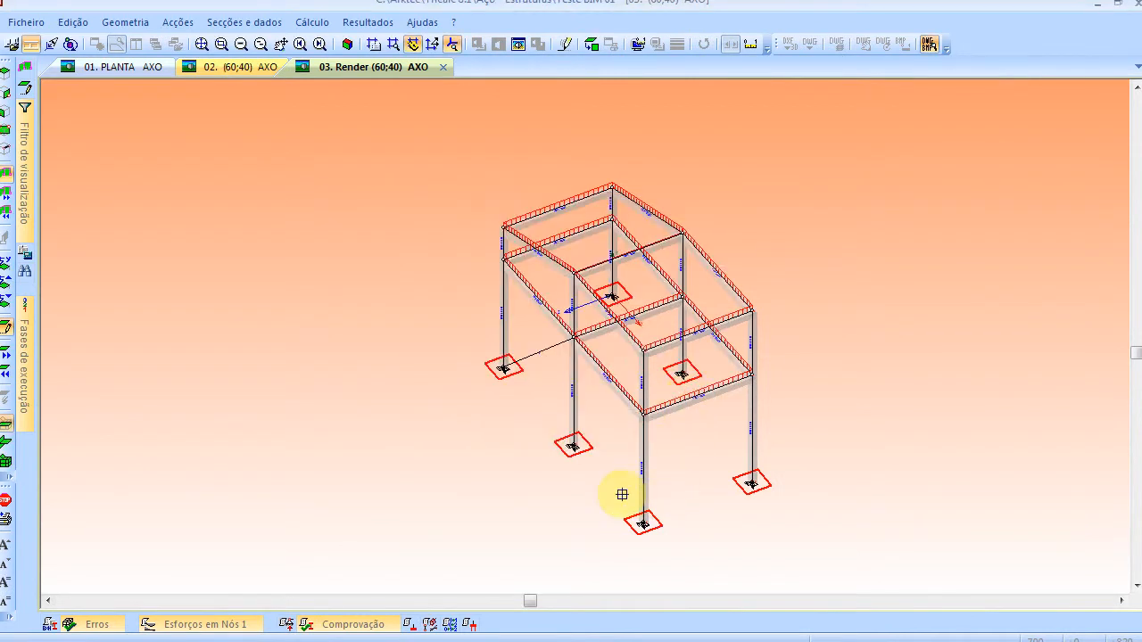
Place the five-pile caps at the bases of the front and right columns, replacing their footings
{"action": "left_click", "coordinate": [656, 537]}
{"action": "left_click", "coordinate": [640, 371]}
{"action": "left_click", "coordinate": [747, 477]}
{"action": "left_click", "coordinate": [632, 367]}
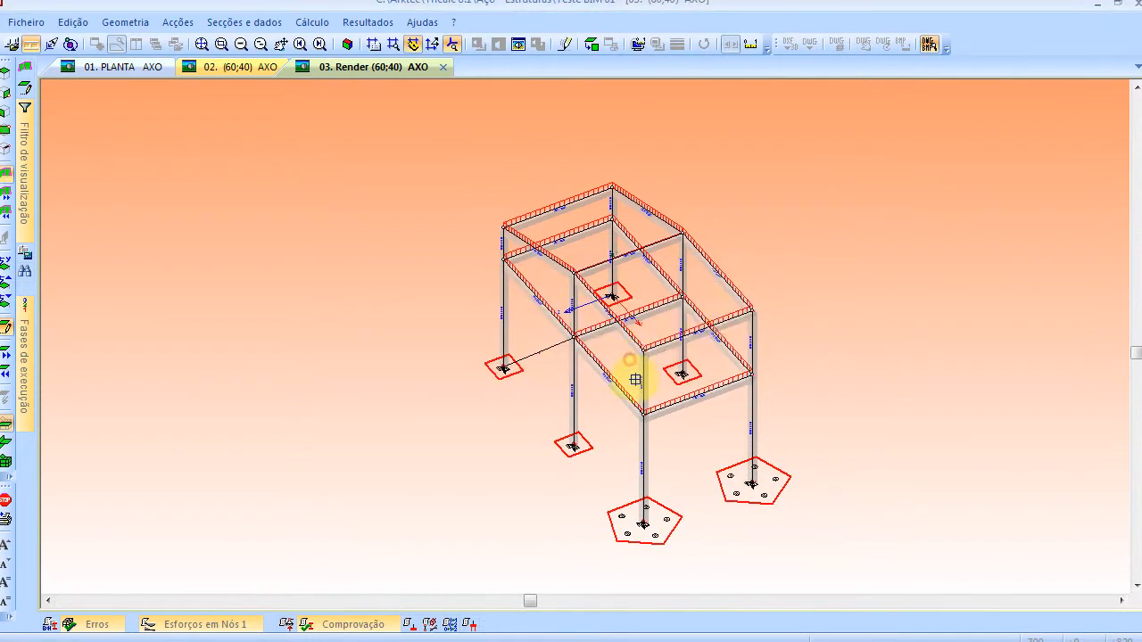
{"action": "right_click", "coordinate": [806, 218]}
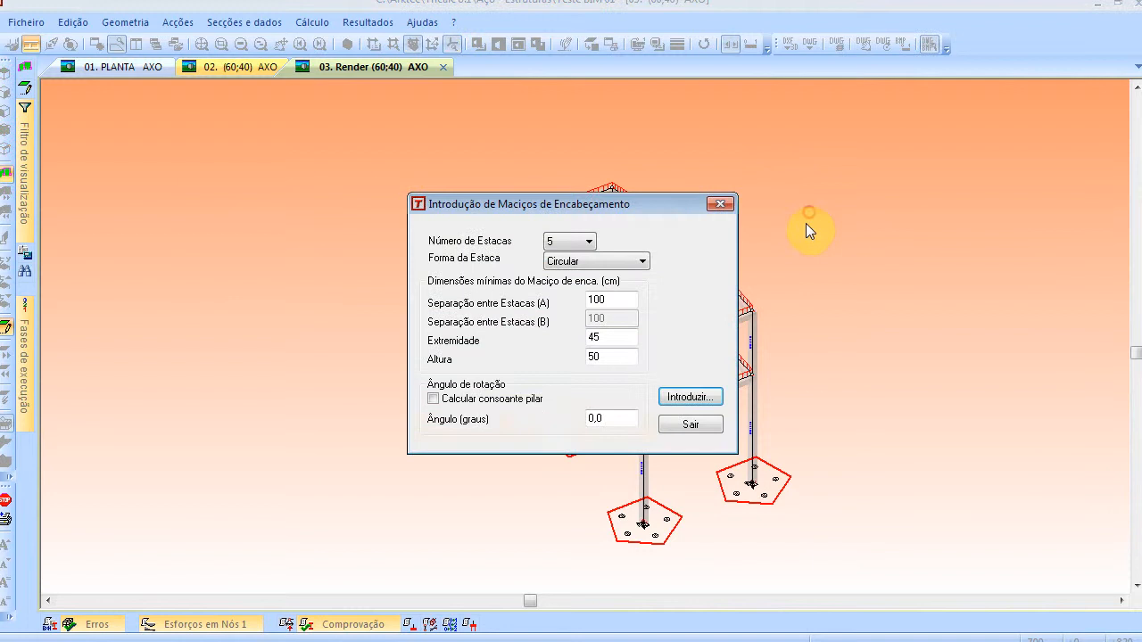
{"action": "left_click", "coordinate": [676, 427]}
Introduce foundation beams from the left footing through the middle footing and front pile cap to the right pile cap
{"action": "left_click", "coordinate": [124, 22]}
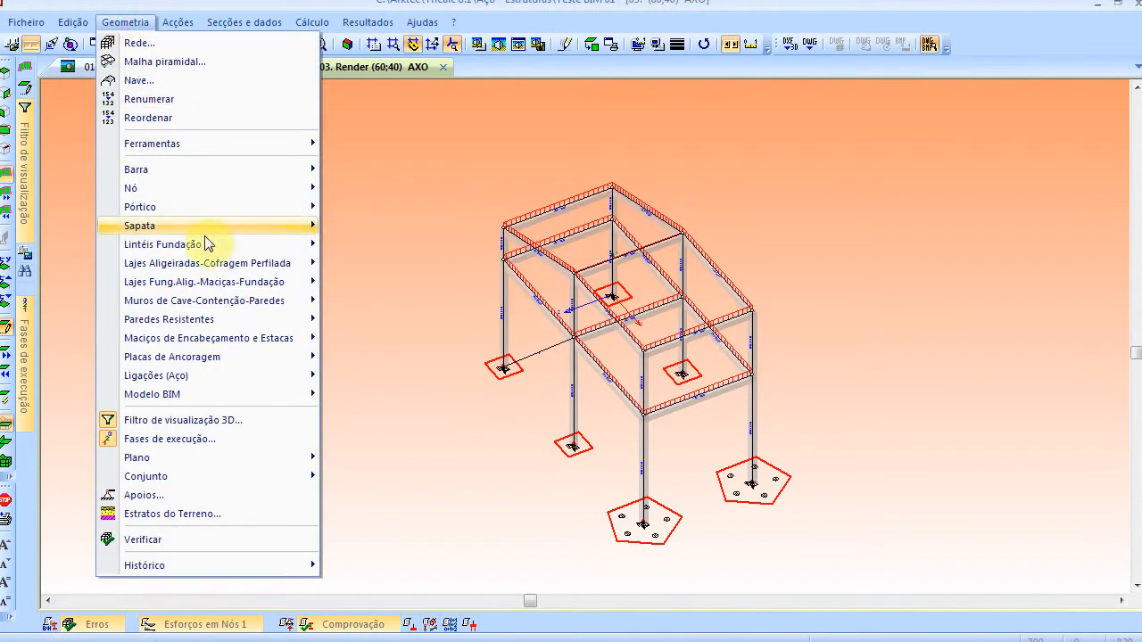
{"action": "mouse_move", "coordinate": [205, 244]}
{"action": "left_click", "coordinate": [407, 251]}
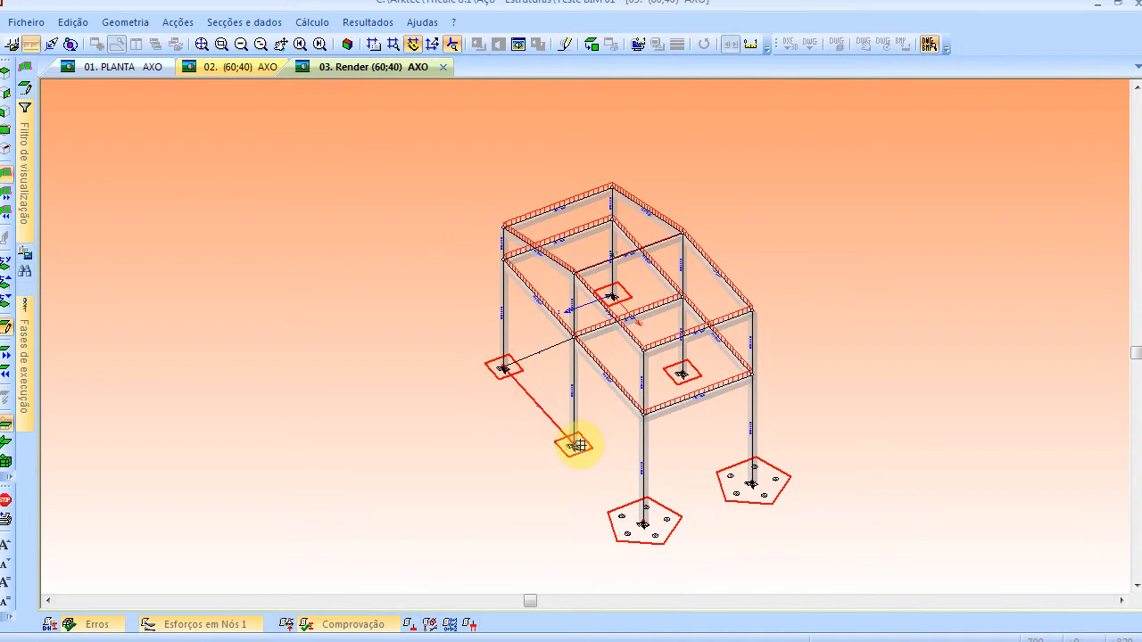
{"action": "left_click", "coordinate": [644, 522]}
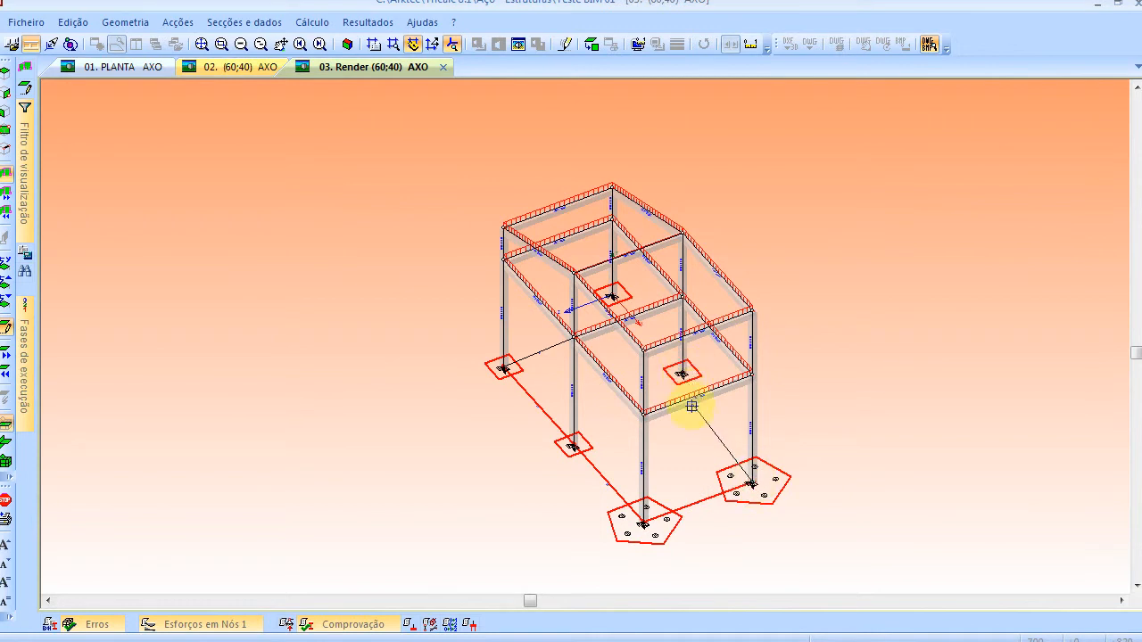
{"action": "right_click", "coordinate": [700, 470]}
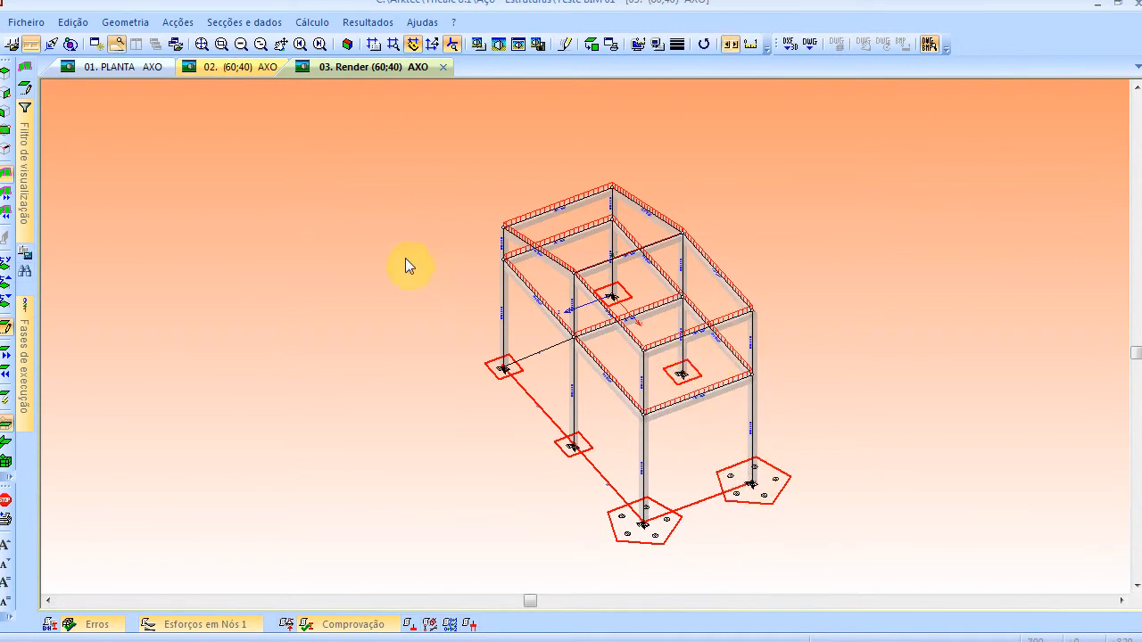
{"action": "left_click", "coordinate": [205, 45]}
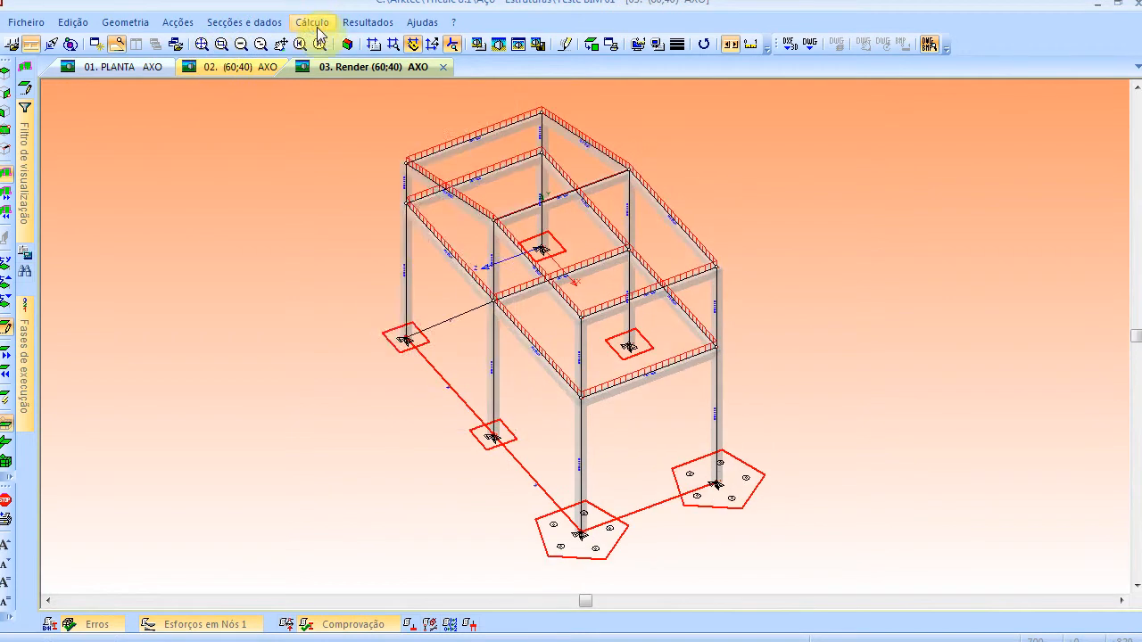
{"action": "left_click", "coordinate": [311, 23]}
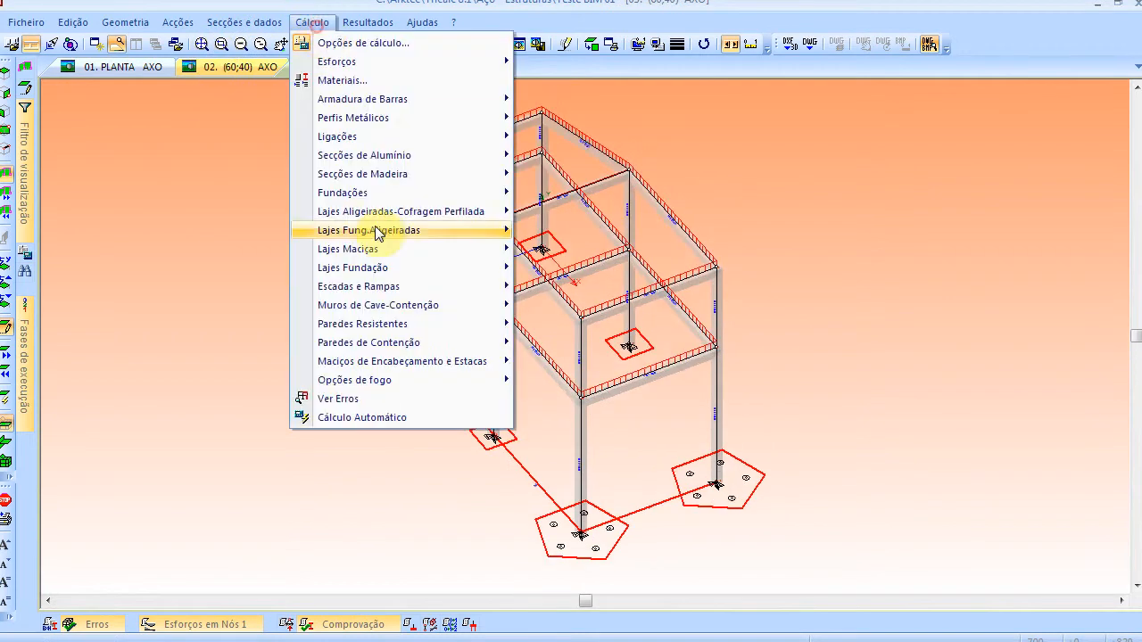
{"action": "left_click", "coordinate": [410, 420]}
Assign the 30x50 section of the BET series to the lower part of the middle outer column
{"action": "left_click", "coordinate": [246, 21]}
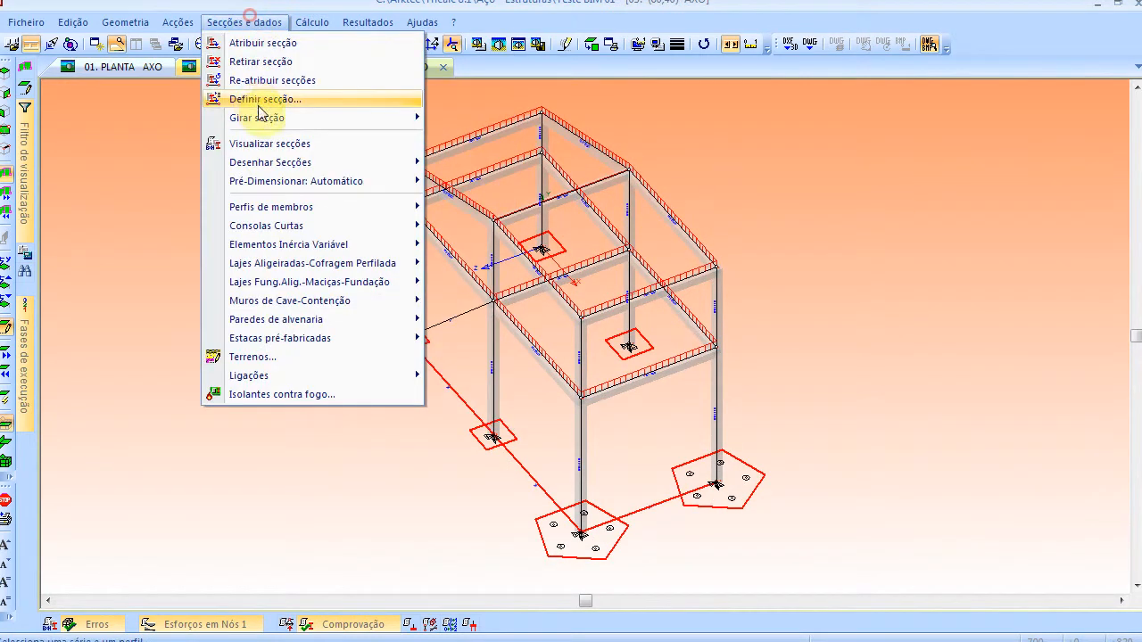
{"action": "left_click", "coordinate": [262, 100]}
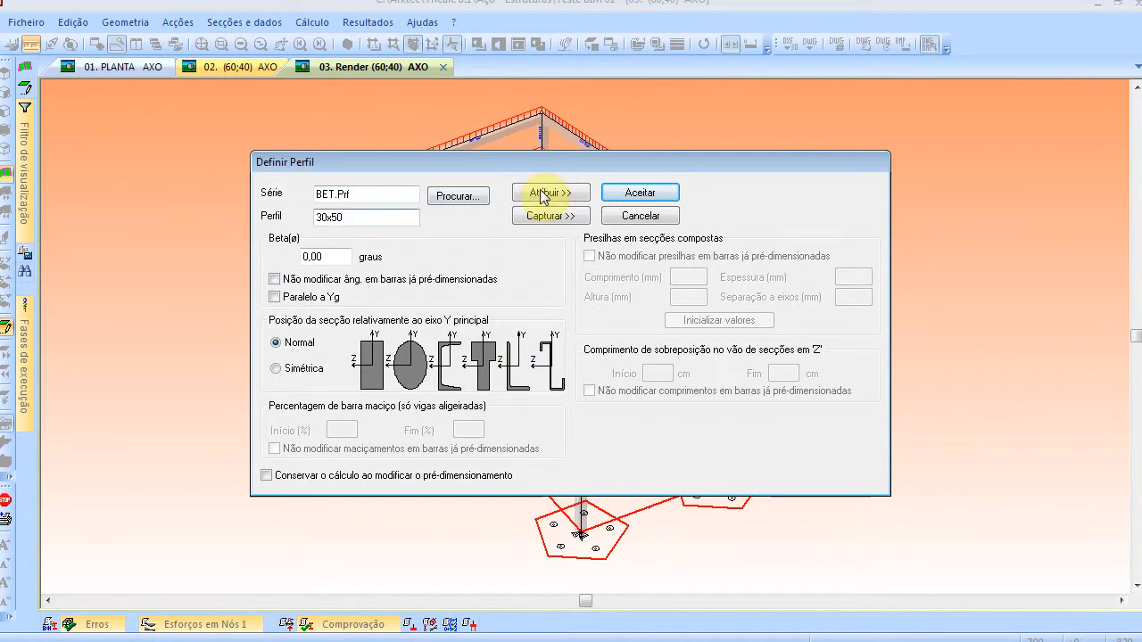
{"action": "left_click", "coordinate": [639, 193]}
{"action": "scroll", "coordinate": [536, 363], "scroll_direction": "up", "scroll_amount": 2}
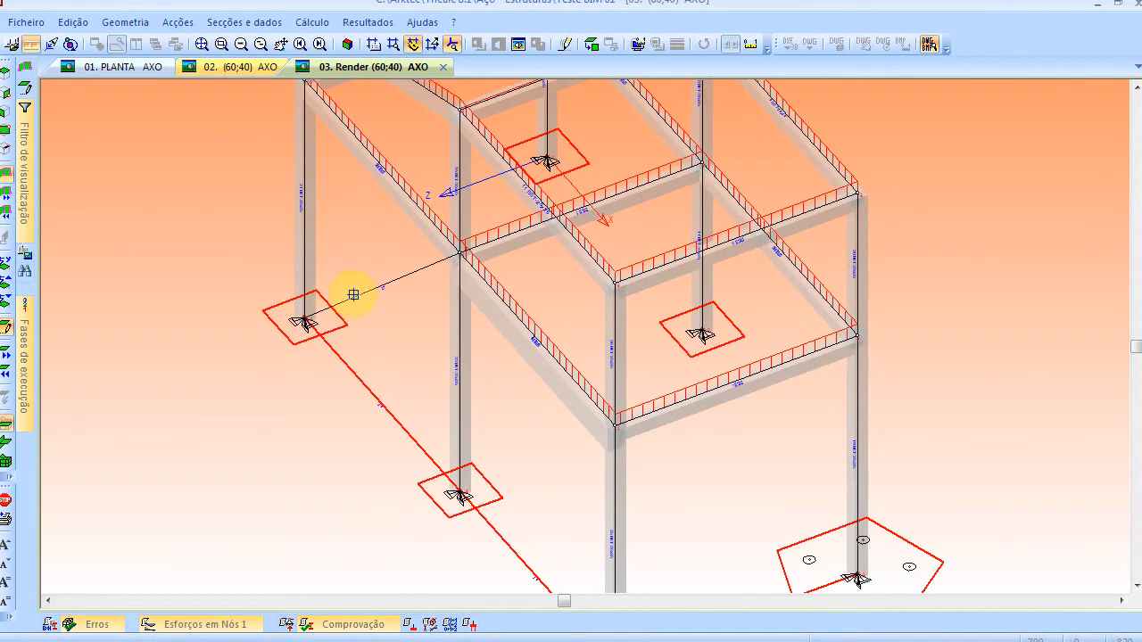
{"action": "left_click", "coordinate": [458, 333]}
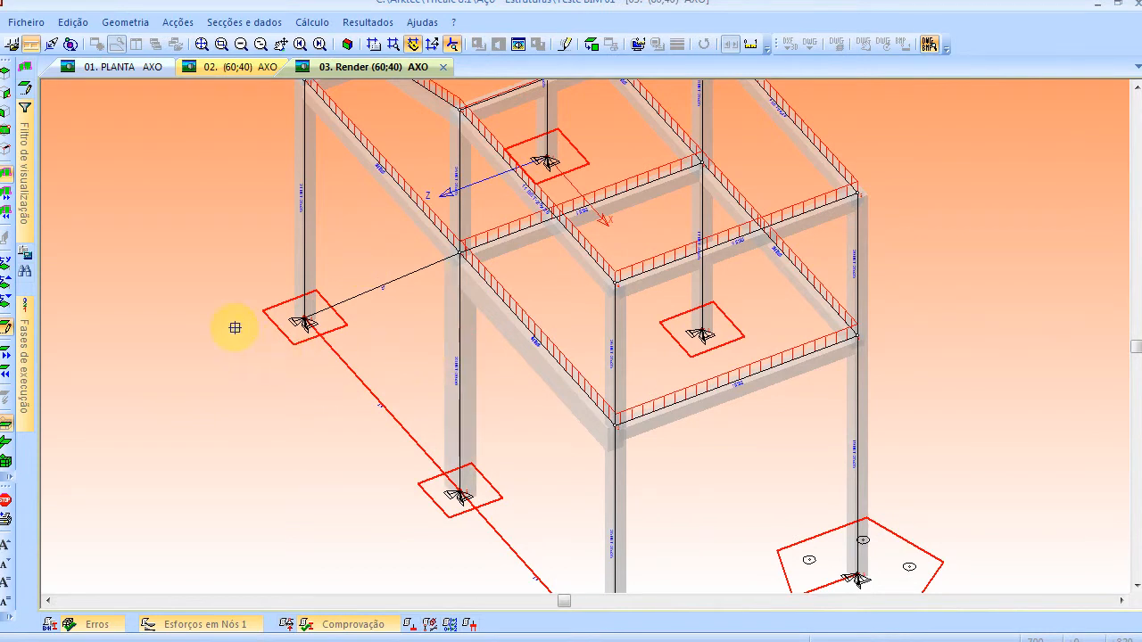
{"action": "right_click", "coordinate": [150, 160]}
{"action": "left_click", "coordinate": [639, 217]}
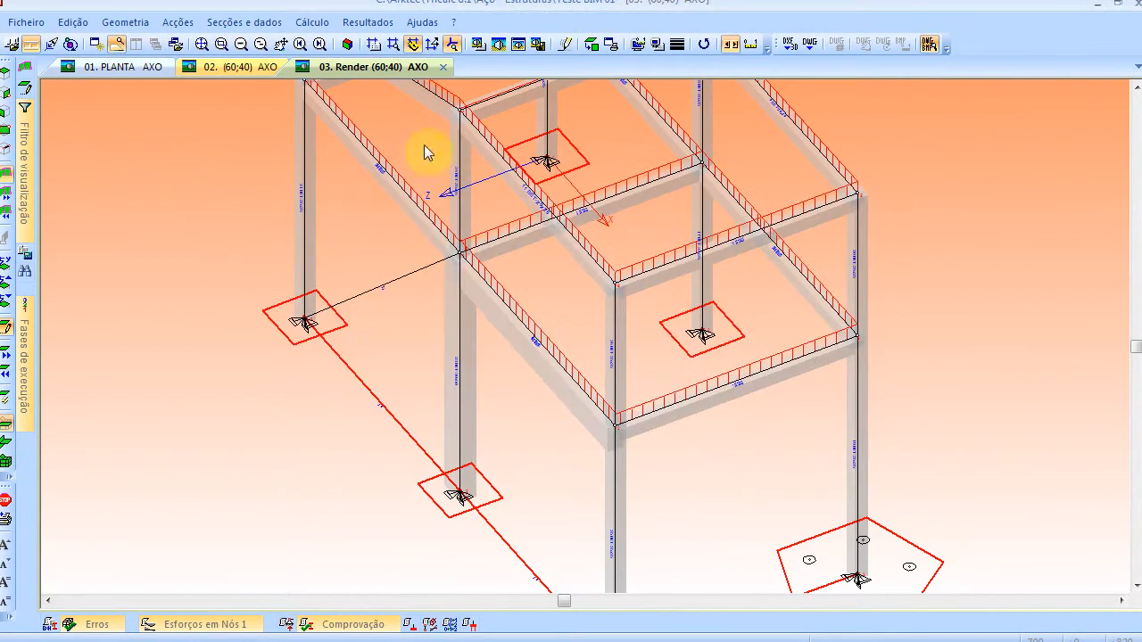
Set the section profile to 200B from the Arcelor-Mittal _HE series of simple rolled structural steel sections
{"action": "scroll", "coordinate": [239, 184], "scroll_direction": "down", "scroll_amount": 2}
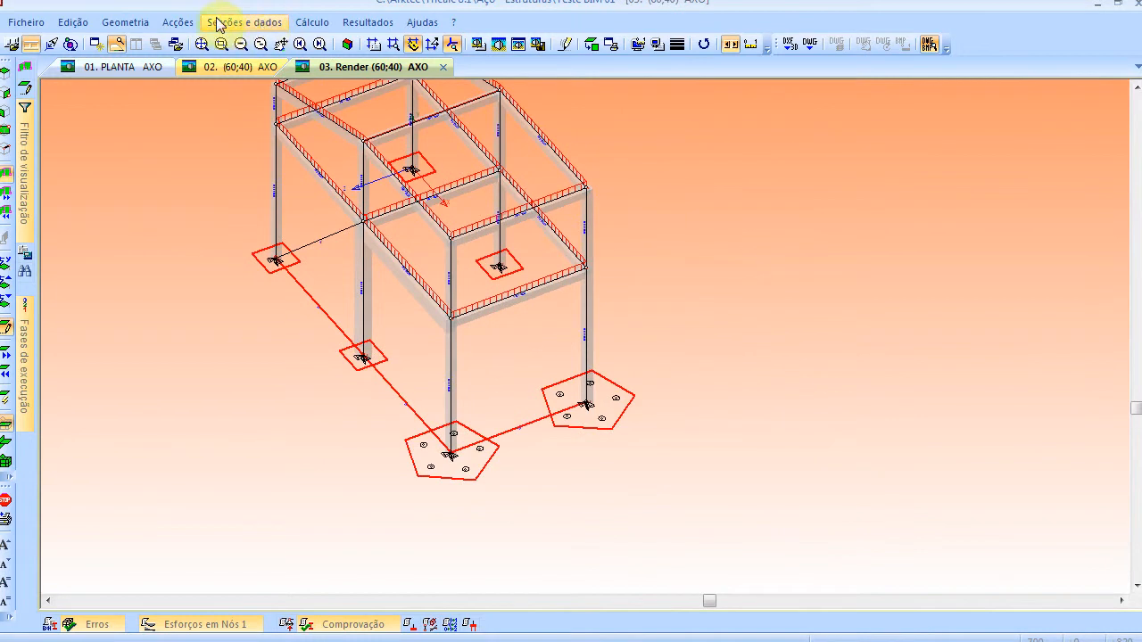
{"action": "left_click", "coordinate": [219, 23]}
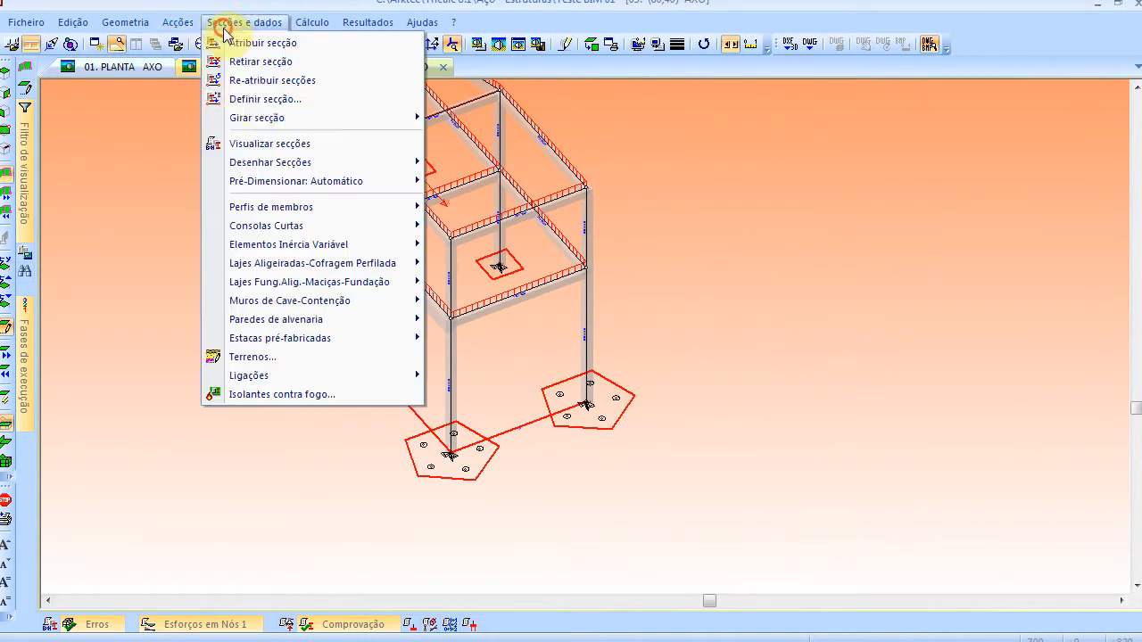
{"action": "left_click", "coordinate": [267, 100]}
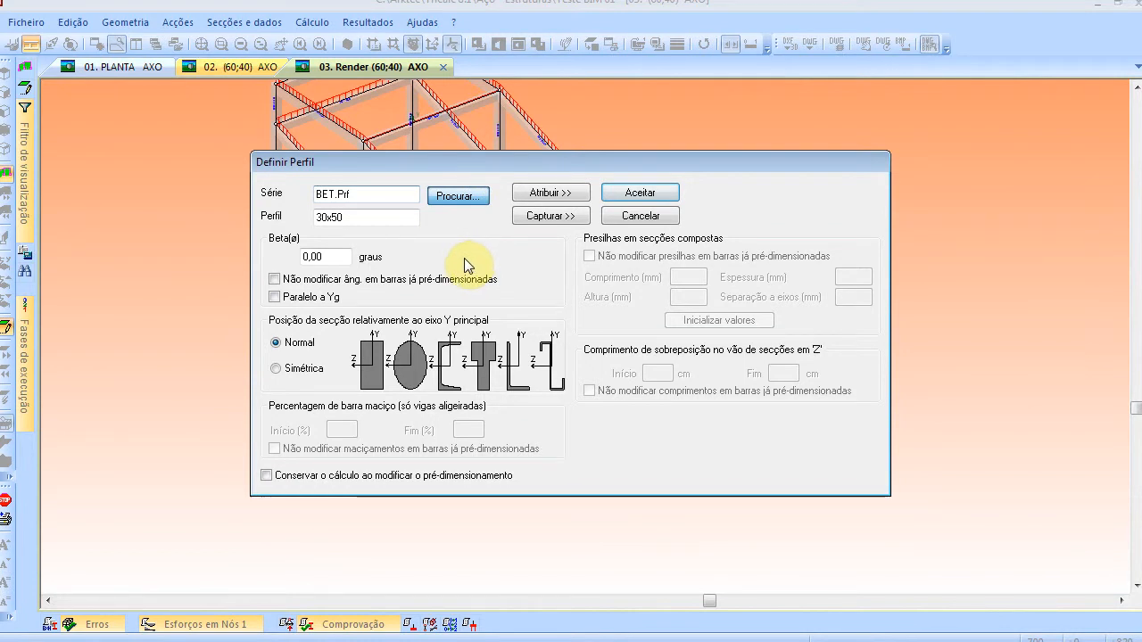
{"action": "left_click", "coordinate": [458, 197]}
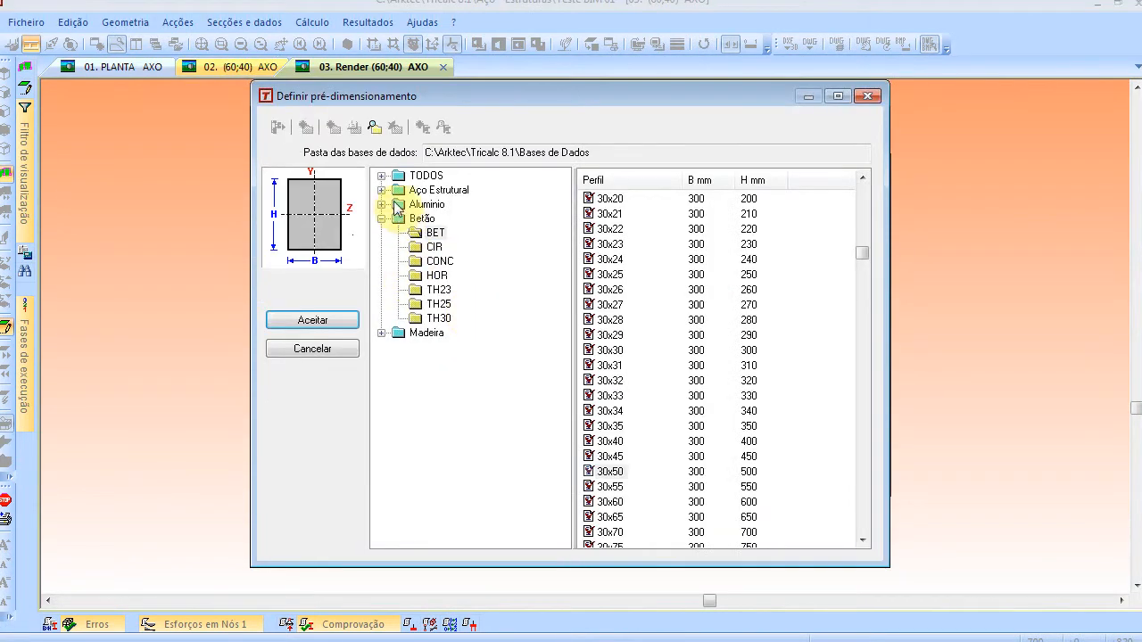
{"action": "left_click", "coordinate": [381, 190]}
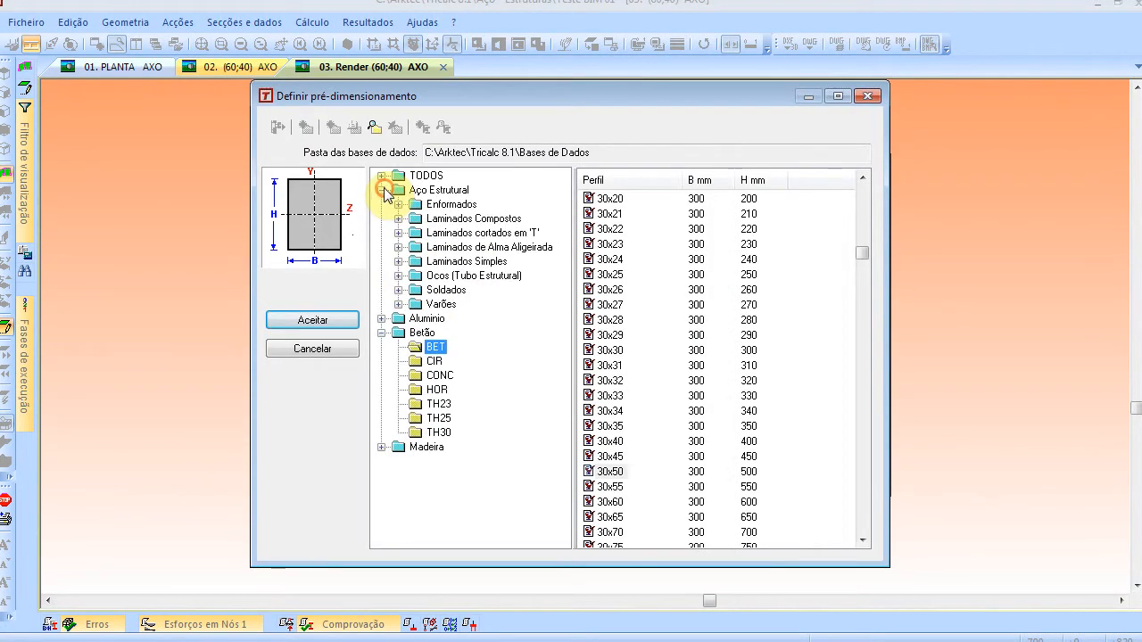
{"action": "left_click", "coordinate": [398, 261]}
{"action": "left_click", "coordinate": [415, 332]}
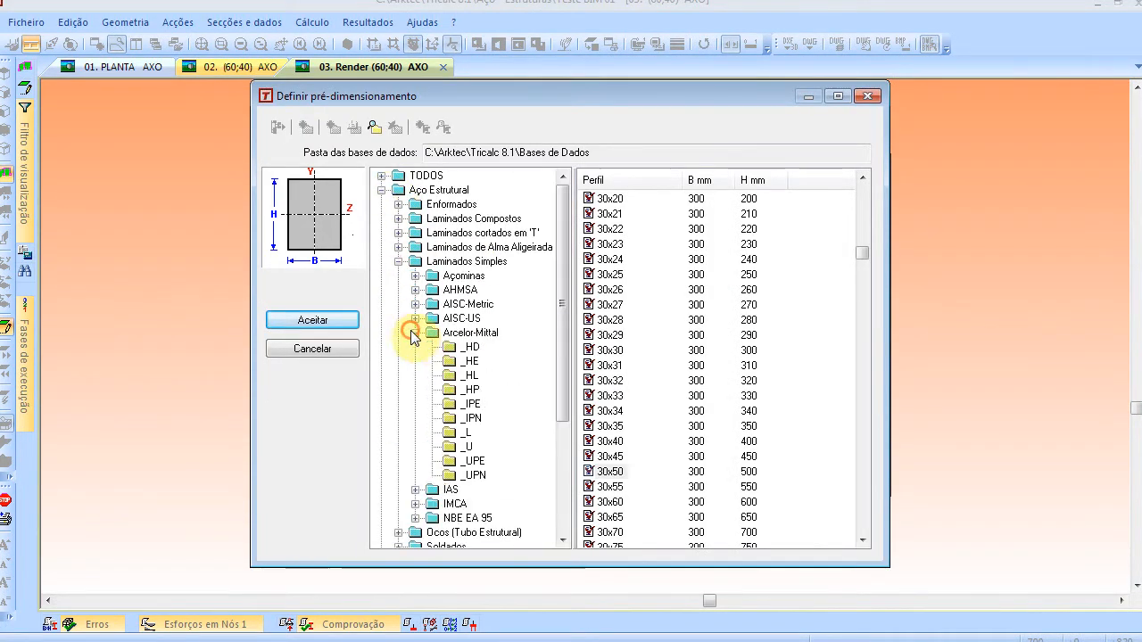
{"action": "left_click", "coordinate": [470, 361]}
{"action": "left_click", "coordinate": [611, 532]}
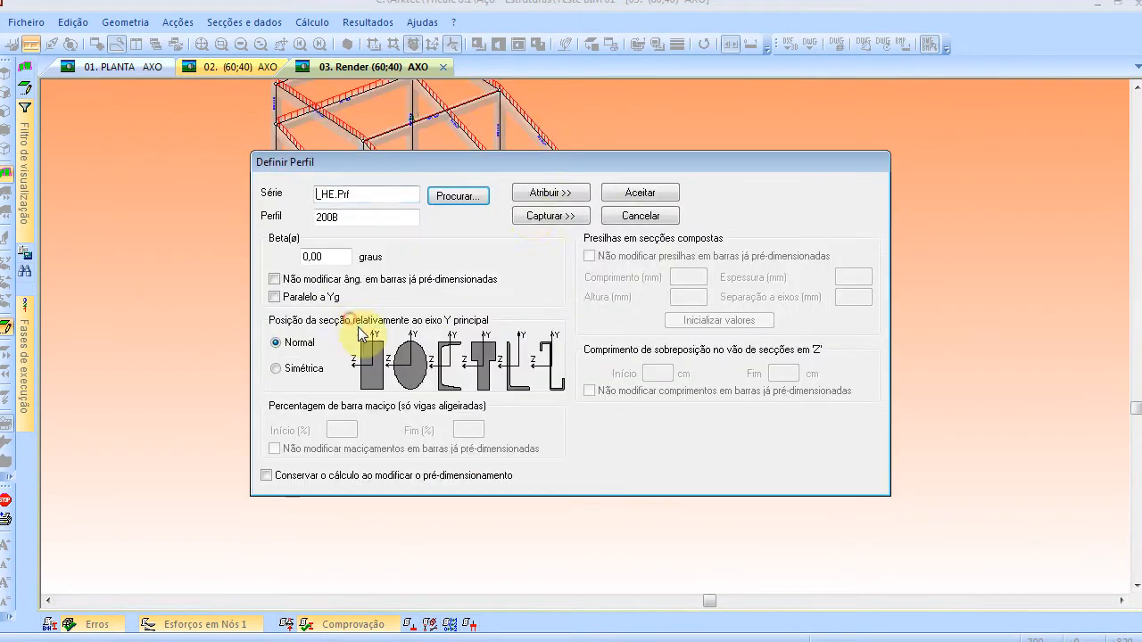
{"action": "left_click", "coordinate": [352, 321]}
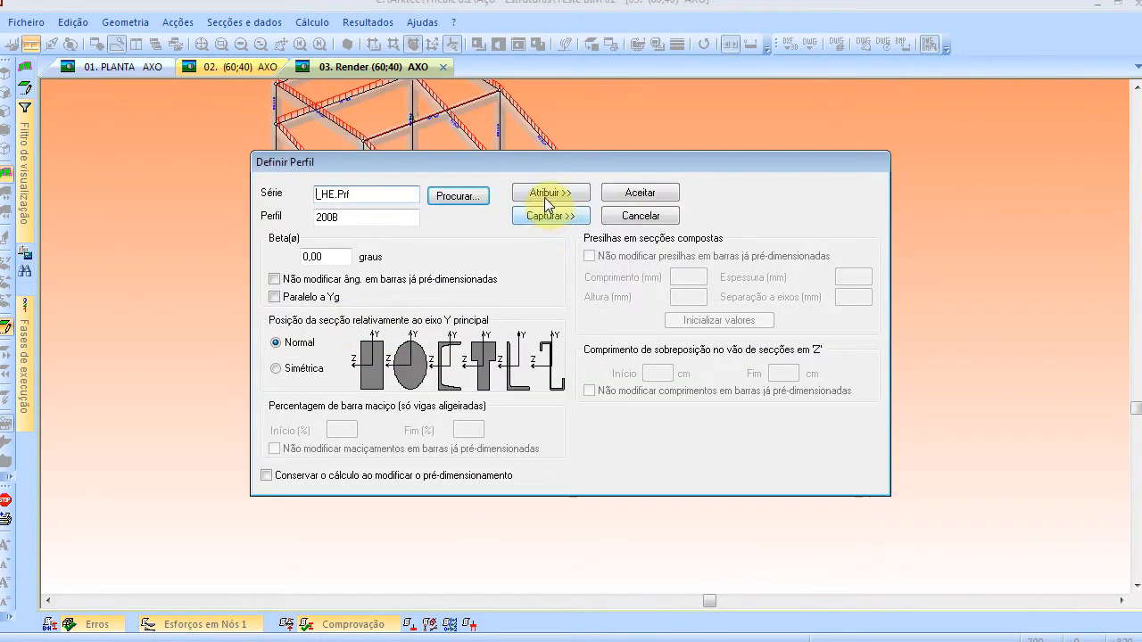
Assign the HE 200B steel section to the leftmost column and the upper and lower beams meeting it on both sides
{"action": "left_click", "coordinate": [546, 199]}
{"action": "scroll", "coordinate": [309, 268], "scroll_direction": "down", "scroll_amount": 2}
{"action": "left_click_drag", "start_coordinate": [269, 115], "coordinate": [289, 263]}
{"action": "left_click", "coordinate": [312, 195]}
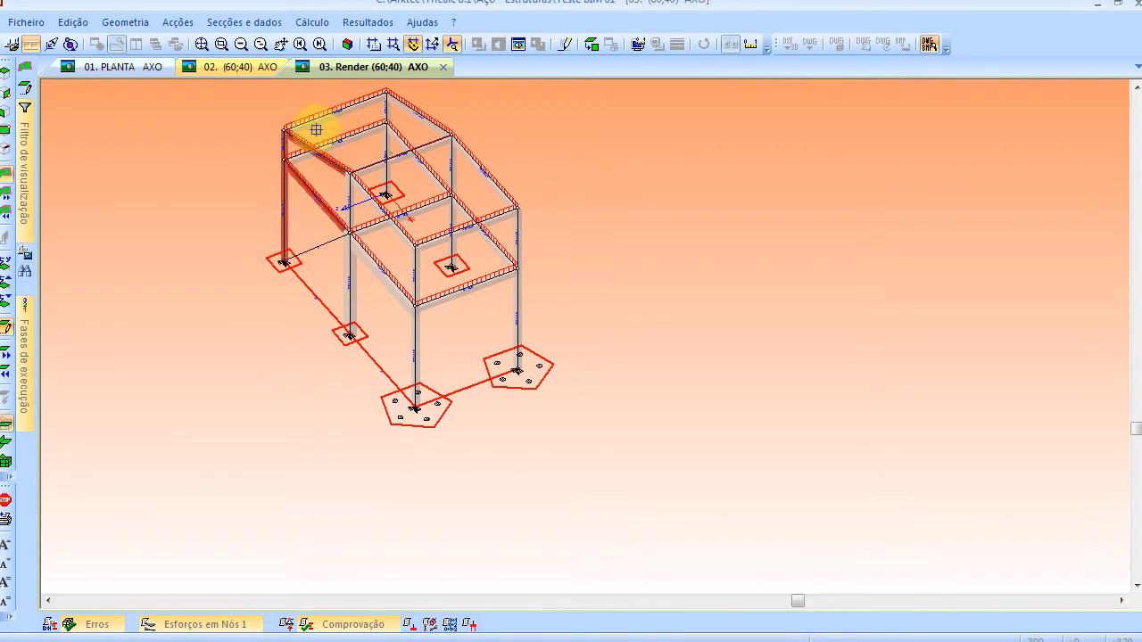
{"action": "left_click", "coordinate": [324, 114]}
{"action": "left_click", "coordinate": [331, 143]}
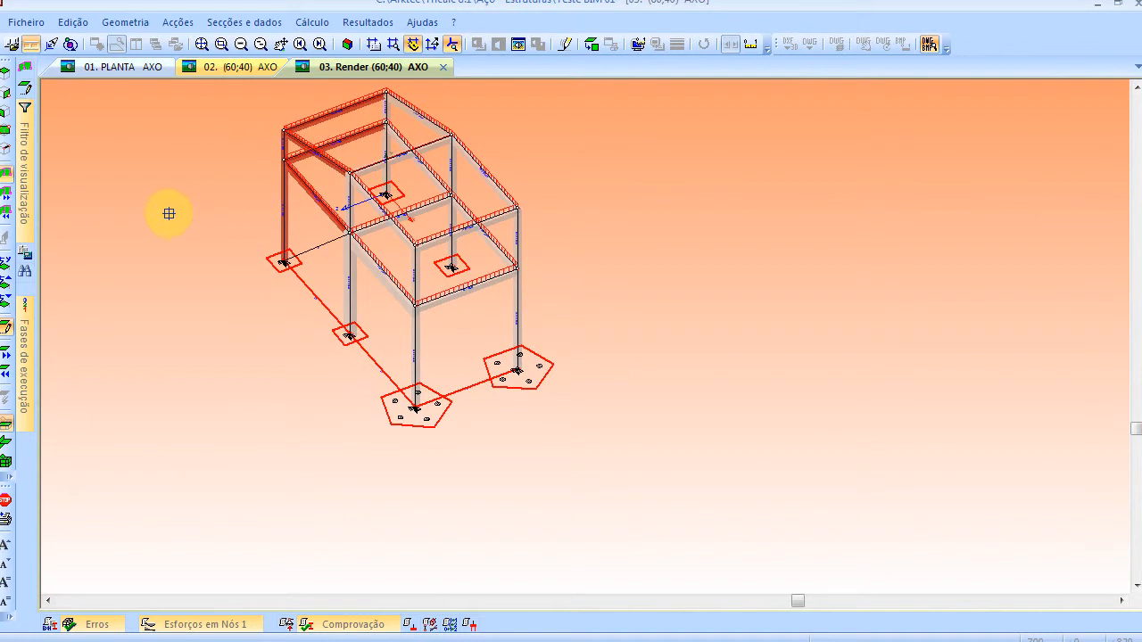
{"action": "right_click", "coordinate": [167, 218]}
{"action": "left_click", "coordinate": [639, 214]}
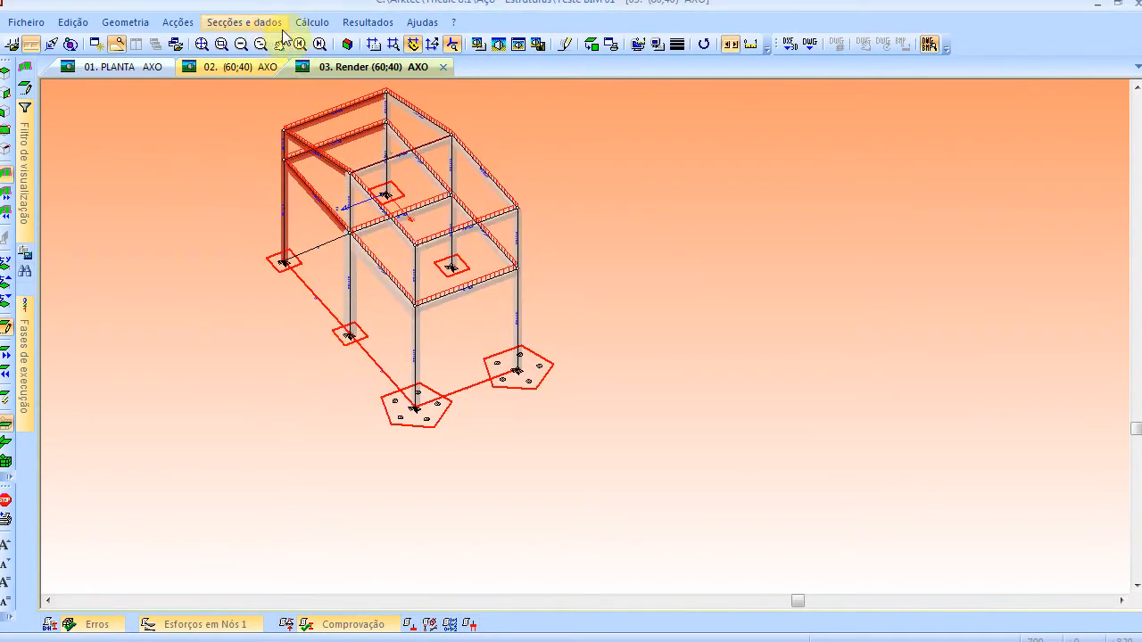
Review the calculation options for forces (Esforços)
{"action": "left_click", "coordinate": [312, 23]}
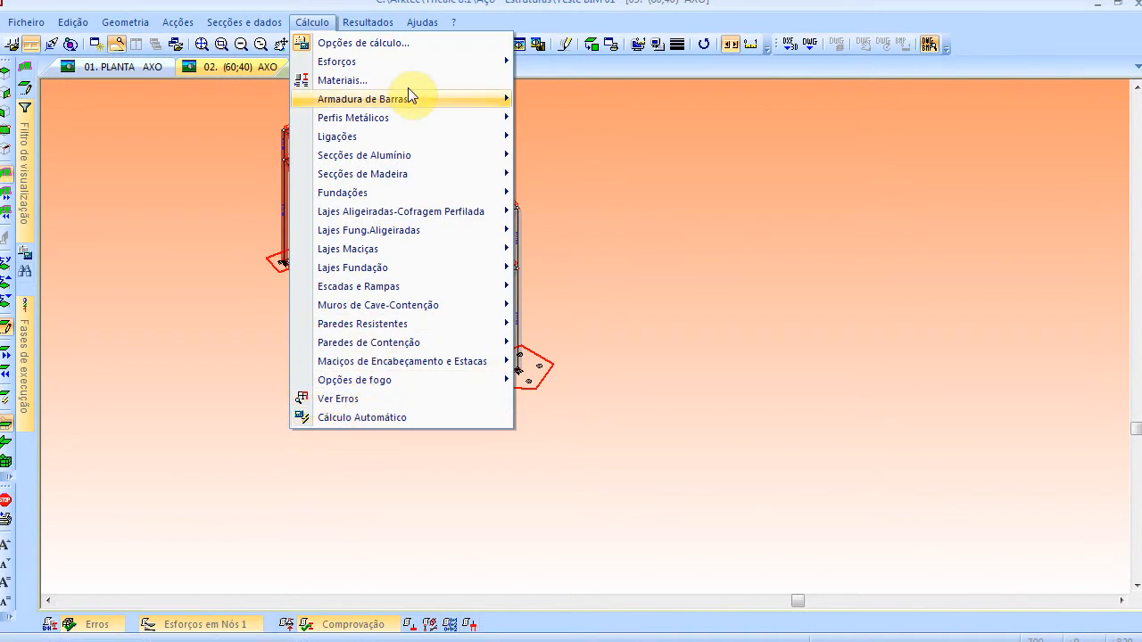
{"action": "left_click", "coordinate": [86, 163]}
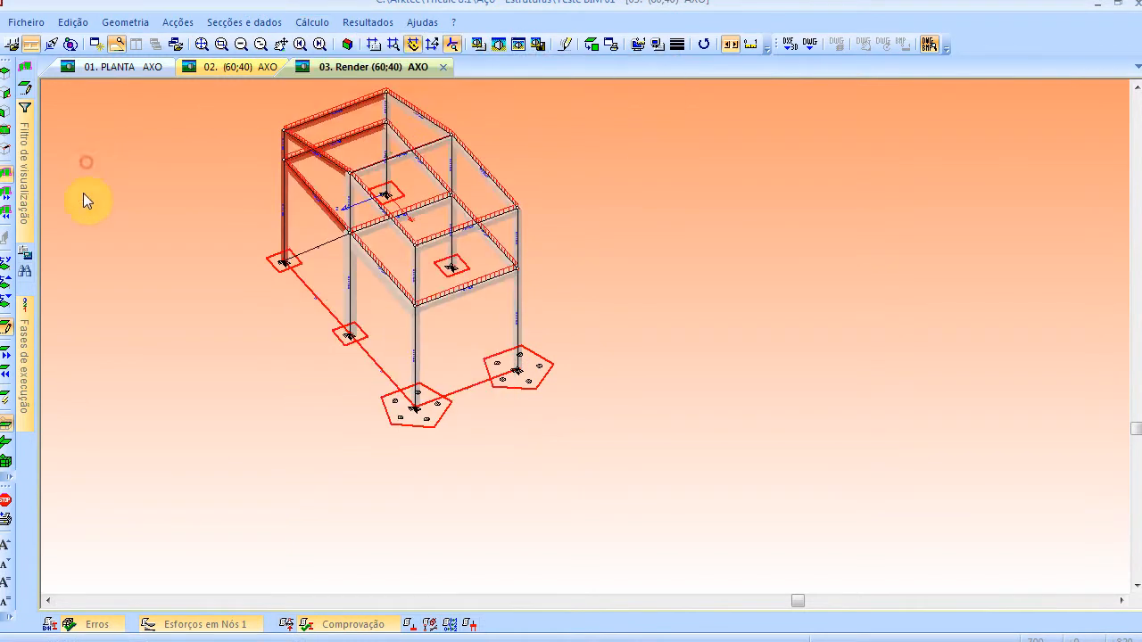
{"action": "left_click", "coordinate": [30, 251]}
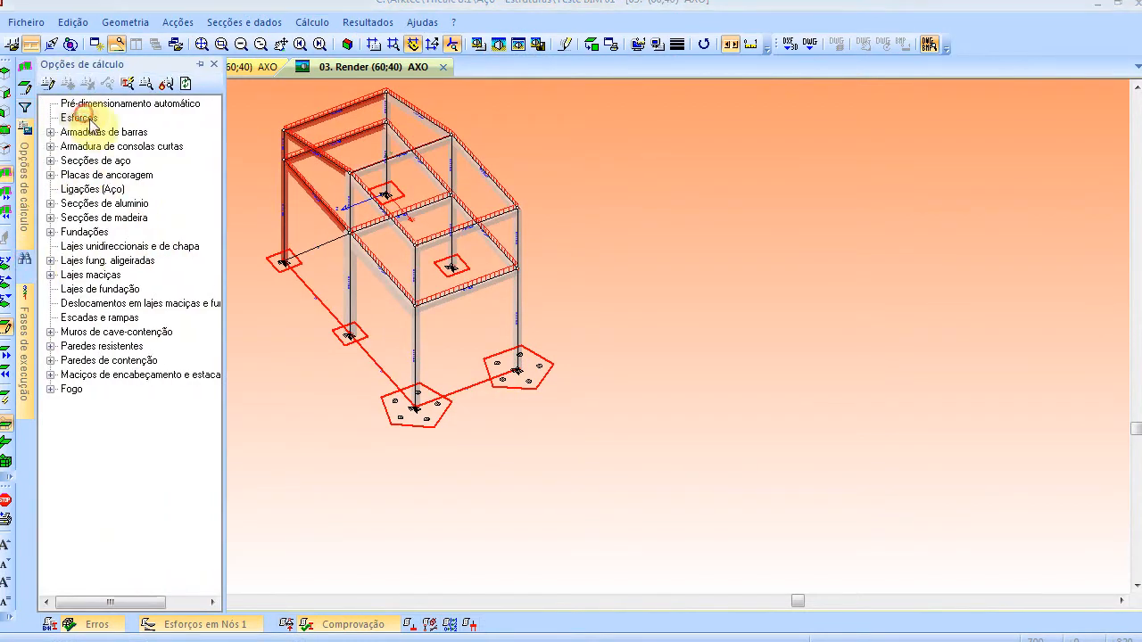
{"action": "double_click", "coordinate": [80, 117]}
{"action": "left_click", "coordinate": [812, 484]}
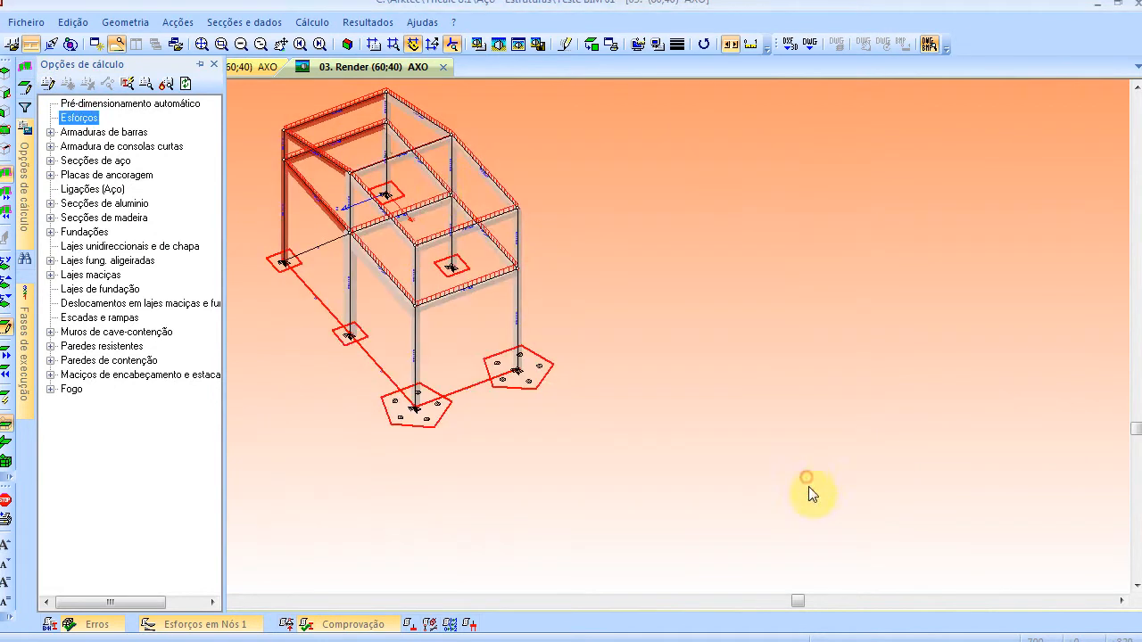
{"action": "left_click", "coordinate": [255, 107]}
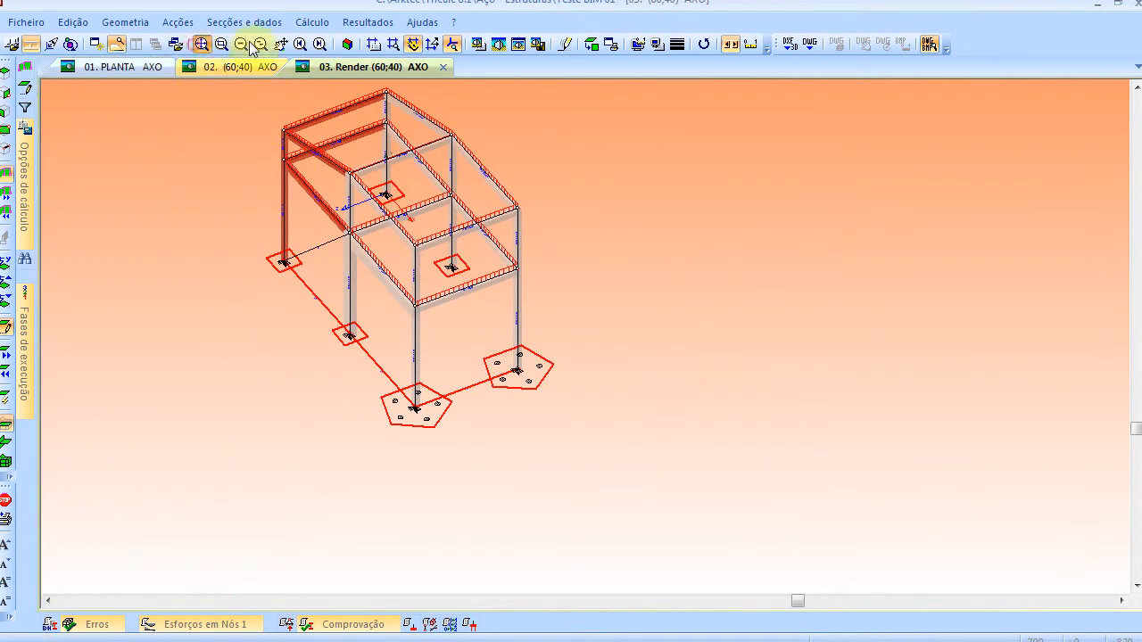
Try to run the automatic calculation once for the bars, steel profiles, foundations and pile caps
{"action": "left_click", "coordinate": [311, 23]}
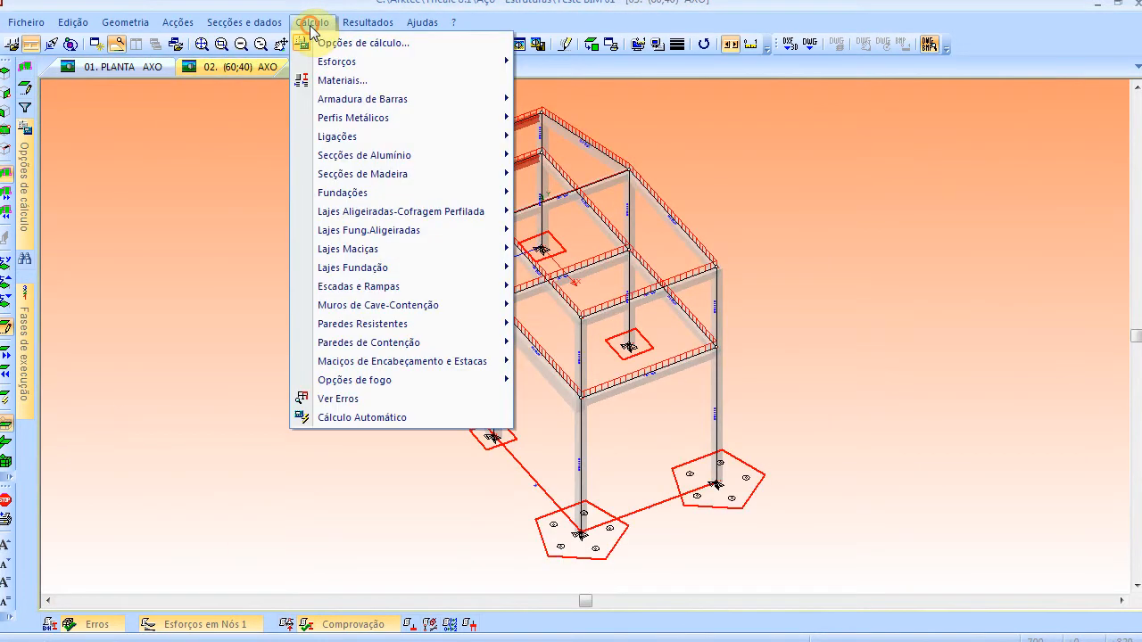
{"action": "left_click", "coordinate": [401, 418]}
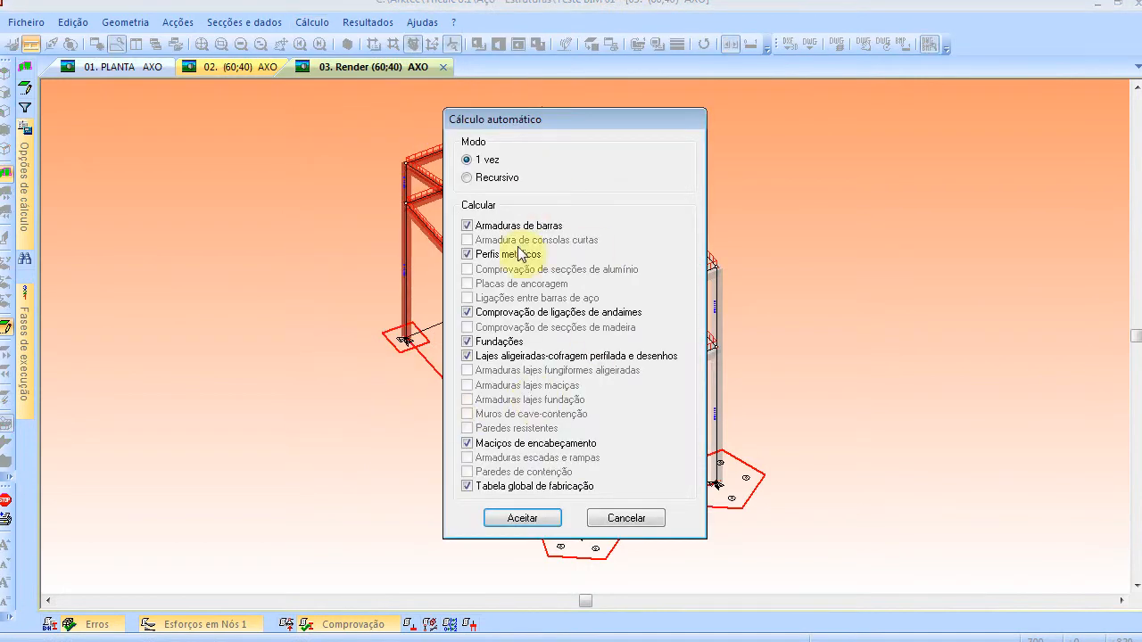
{"action": "left_click", "coordinate": [523, 517]}
{"action": "left_click", "coordinate": [668, 370]}
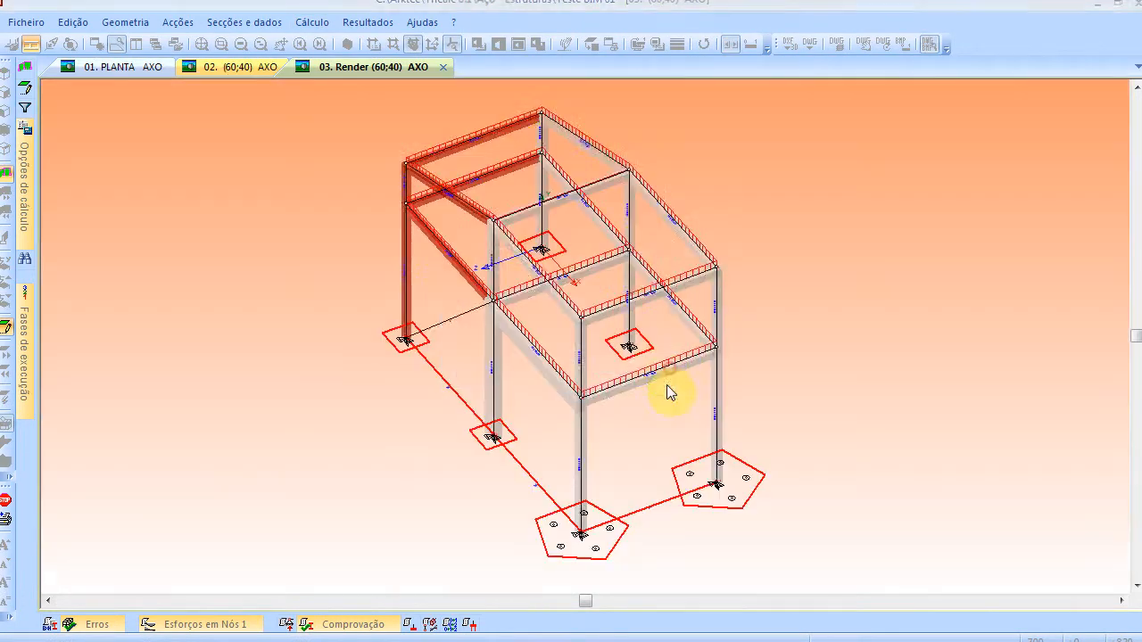
{"action": "left_click", "coordinate": [668, 370]}
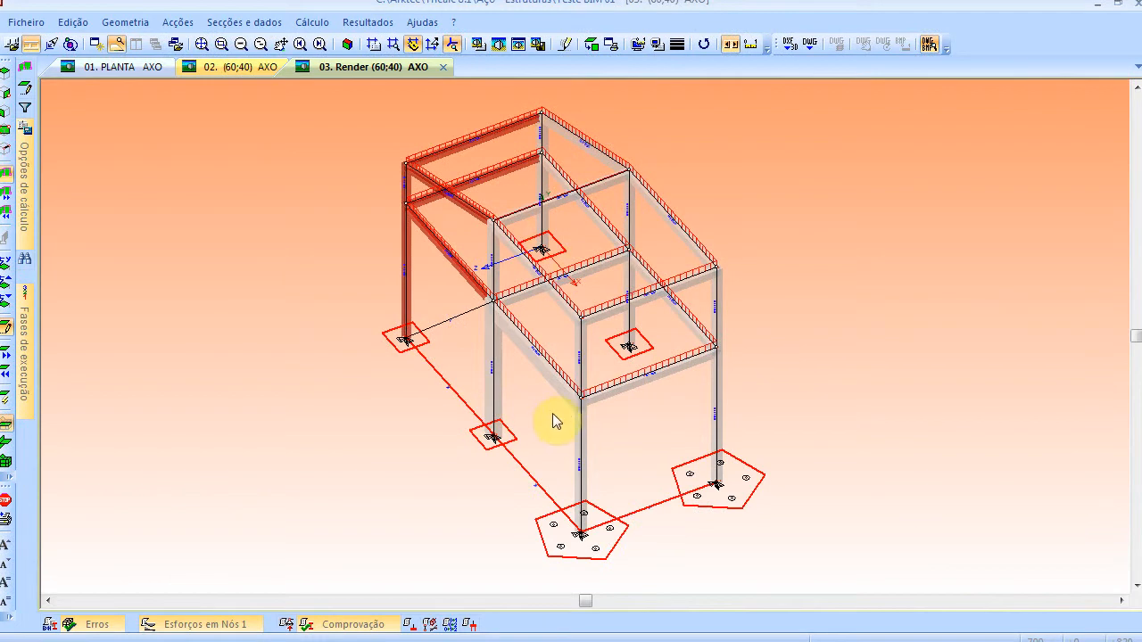
{"action": "scroll", "coordinate": [538, 439], "scroll_direction": "down", "scroll_amount": 1}
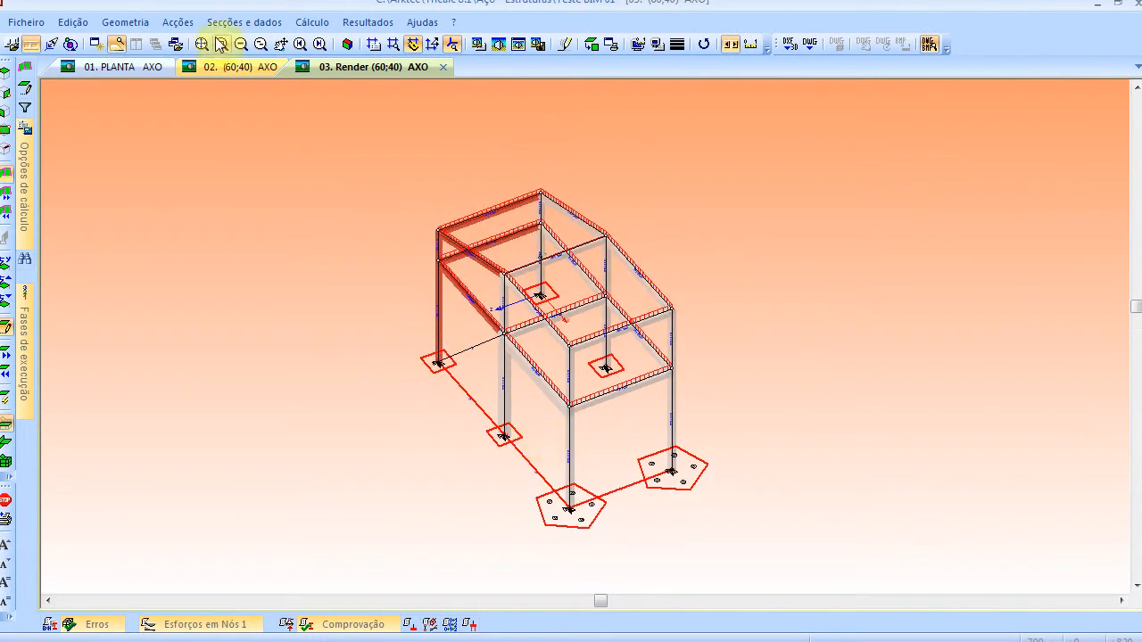
Renumber the structure and verify its geometry with the existing verification options
{"action": "left_click", "coordinate": [125, 21]}
{"action": "left_click", "coordinate": [154, 98]}
{"action": "left_click", "coordinate": [143, 22]}
{"action": "left_click", "coordinate": [153, 100]}
{"action": "left_click", "coordinate": [125, 22]}
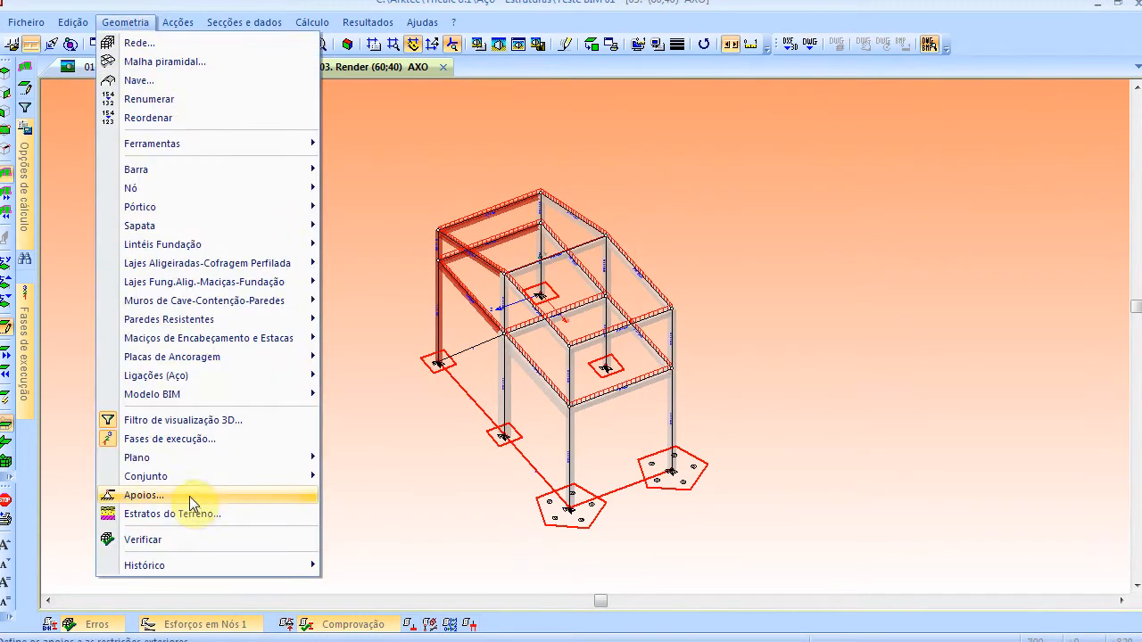
{"action": "left_click", "coordinate": [191, 539]}
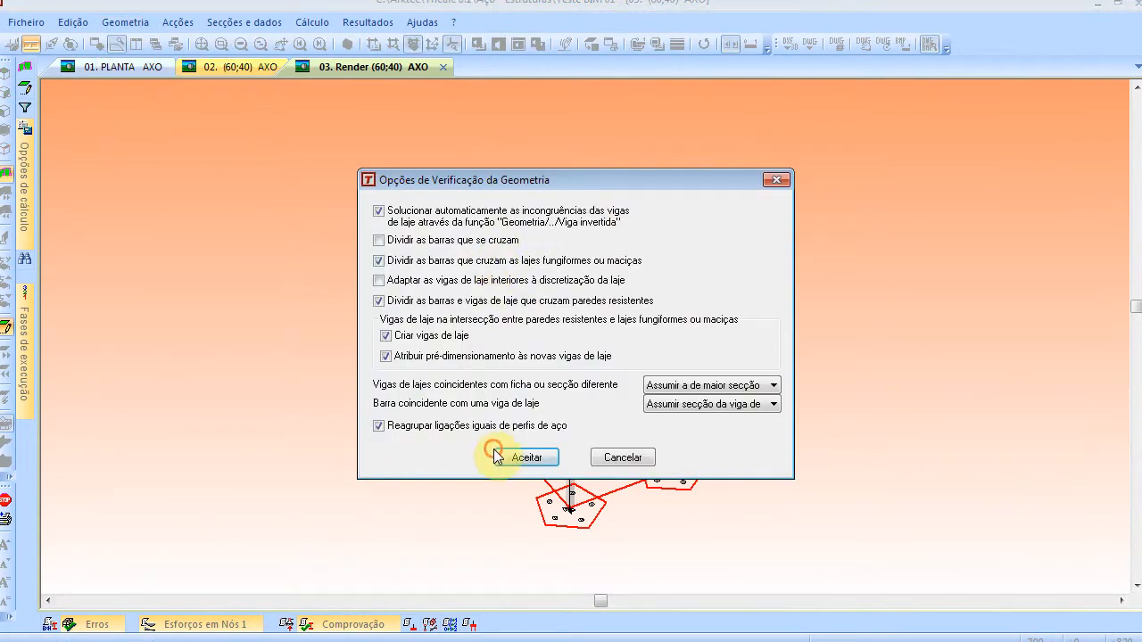
{"action": "left_click", "coordinate": [524, 456]}
{"action": "left_click", "coordinate": [607, 373]}
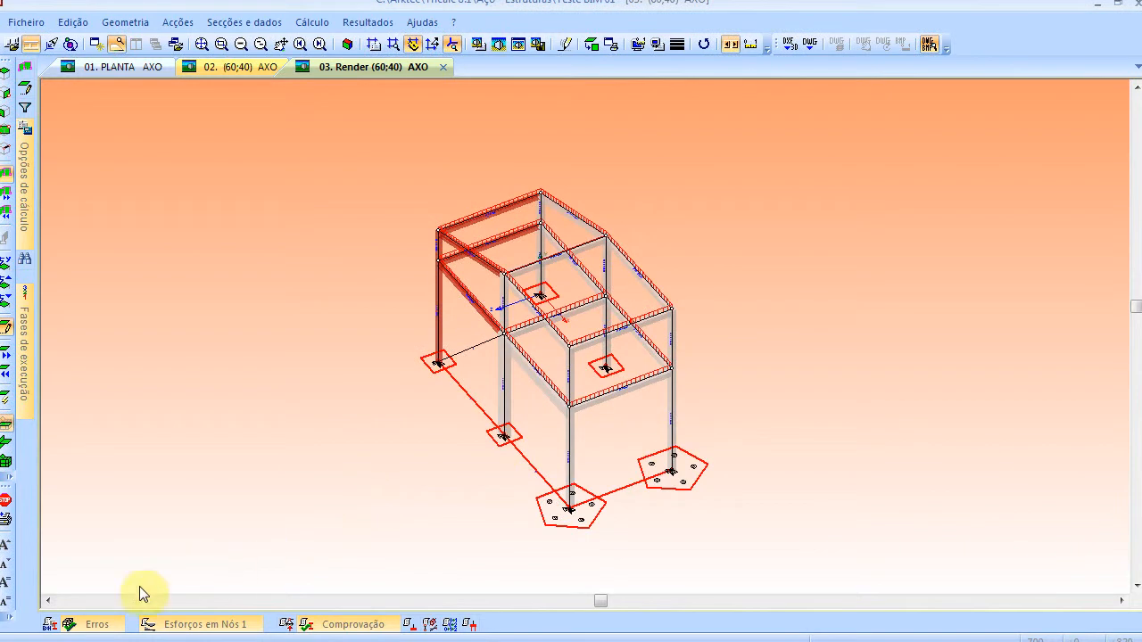
Examine the geometry error list and highlight the bar named in the error in the 3D model
{"action": "left_click", "coordinate": [96, 623]}
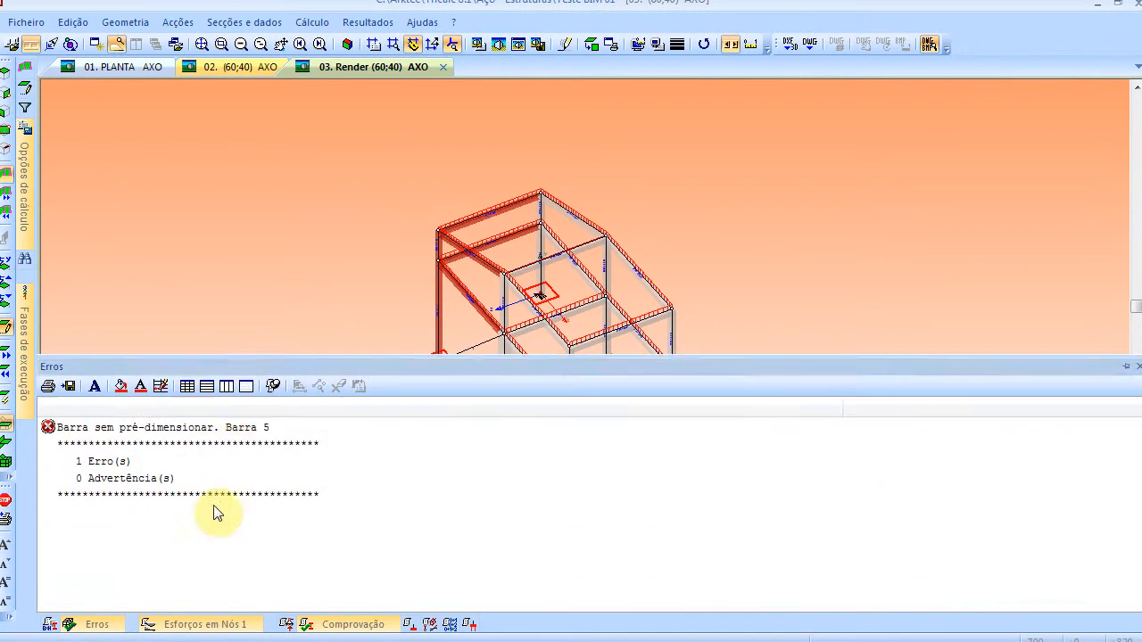
{"action": "left_click", "coordinate": [230, 444]}
{"action": "left_click", "coordinate": [264, 427]}
{"action": "left_click", "coordinate": [319, 383]}
{"action": "middle_click_drag", "start_coordinate": [412, 323], "coordinate": [430, 191]}
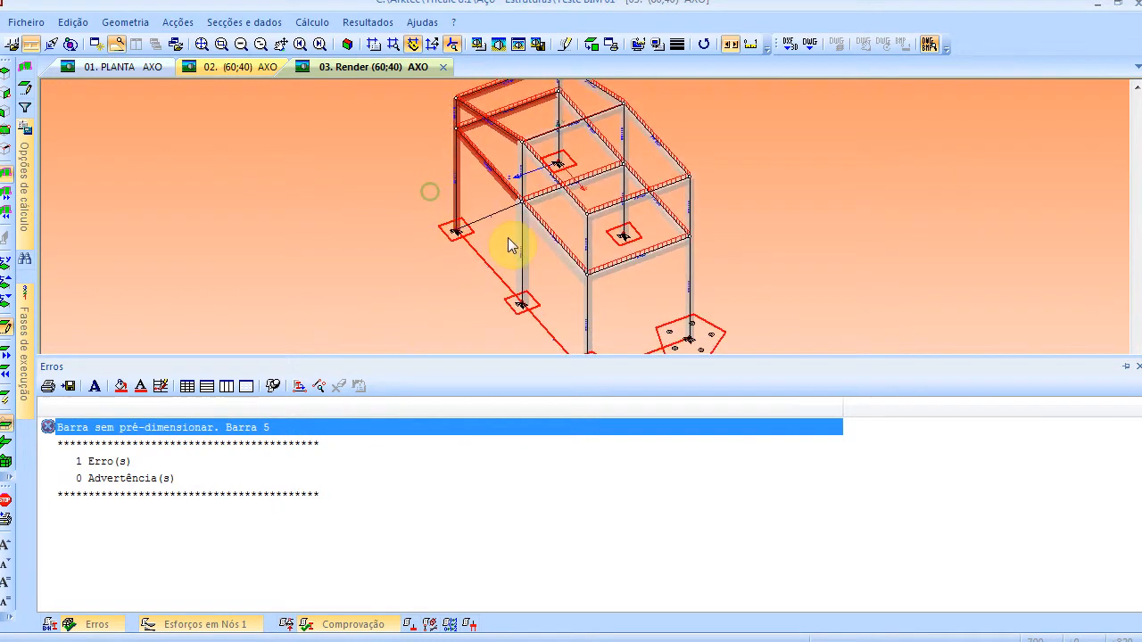
{"action": "right_click", "coordinate": [255, 148]}
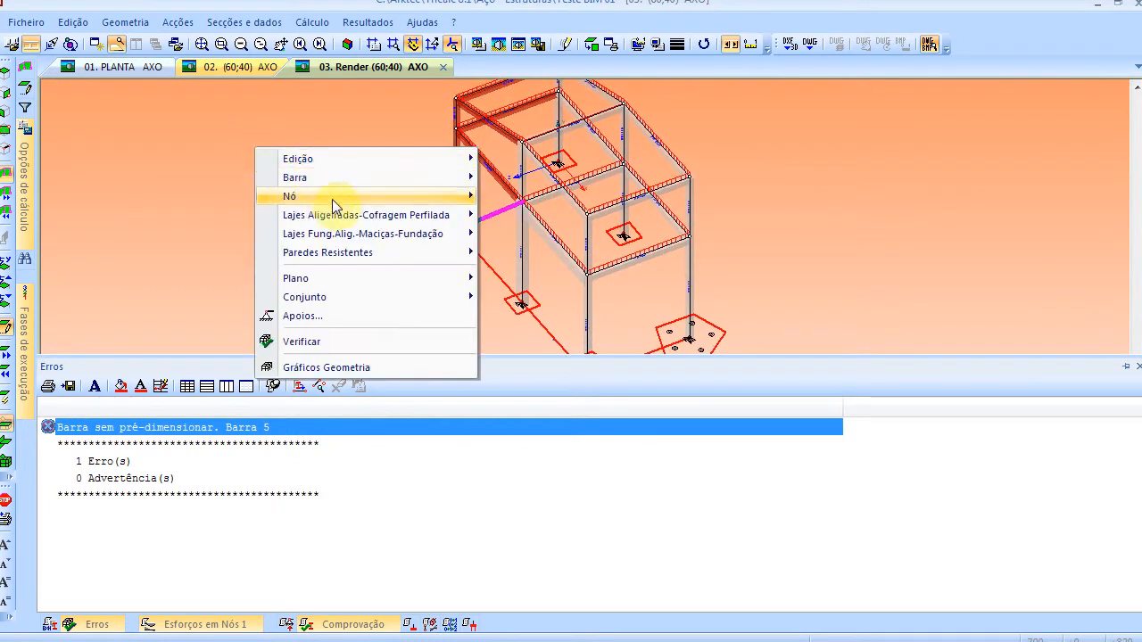
{"action": "mouse_move", "coordinate": [375, 186]}
{"action": "left_click", "coordinate": [174, 156]}
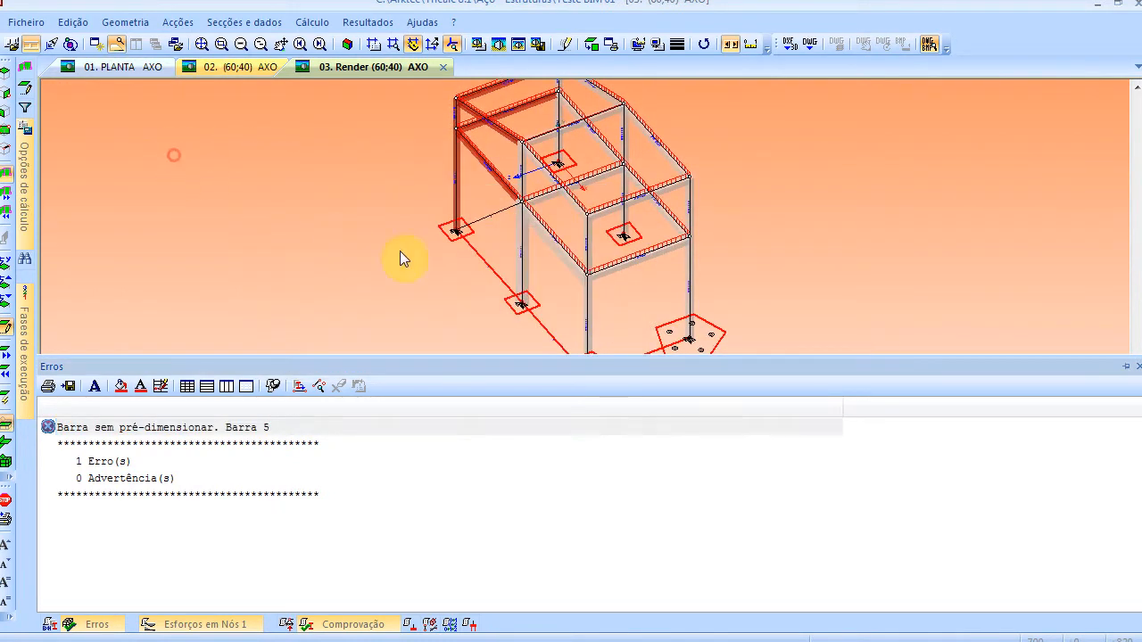
Assign the HE 200B steel section to the diagonal bar between the left footing and the middle outer column
{"action": "left_click", "coordinate": [481, 213]}
{"action": "left_click", "coordinate": [230, 23]}
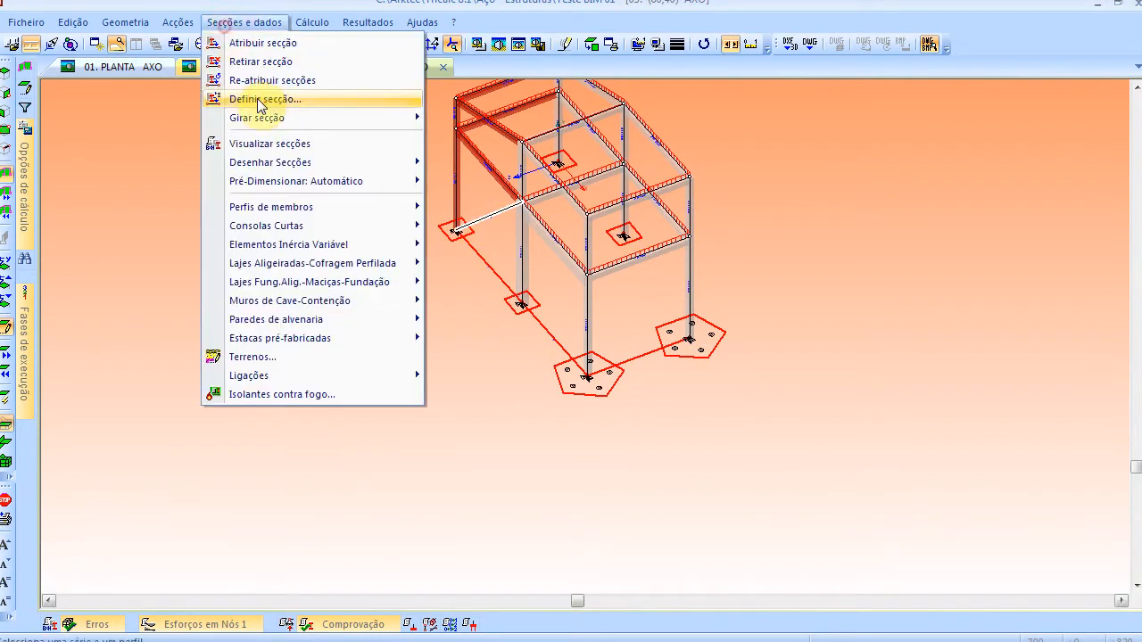
{"action": "left_click", "coordinate": [259, 98]}
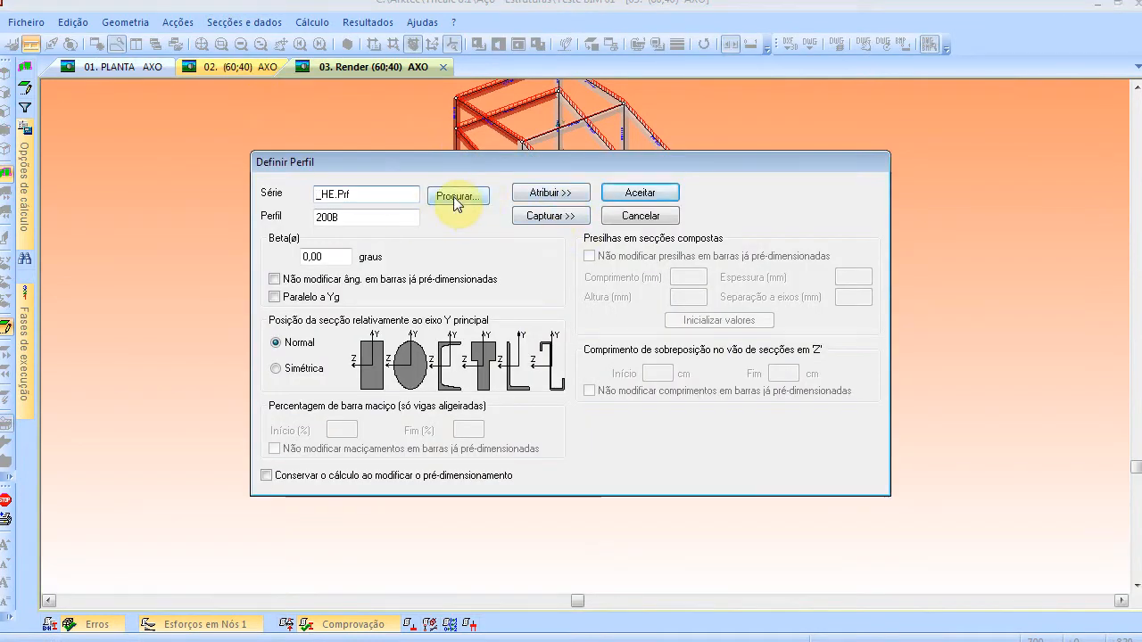
{"action": "left_click", "coordinate": [524, 191]}
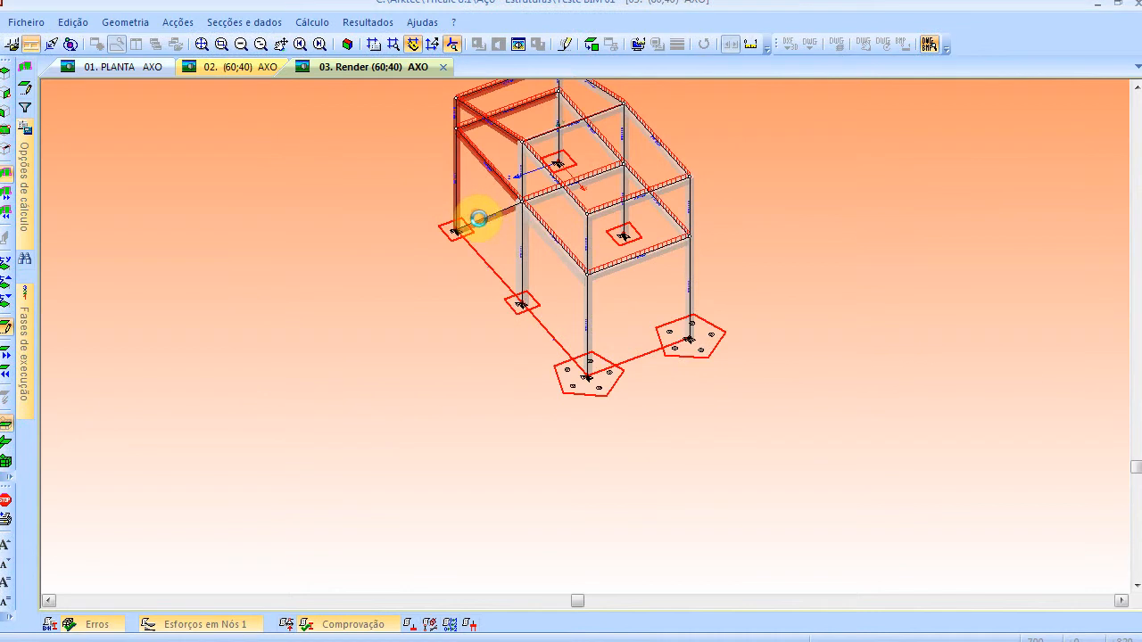
{"action": "scroll", "coordinate": [495, 218], "scroll_direction": "up", "scroll_amount": 3}
{"action": "right_click", "coordinate": [329, 323]}
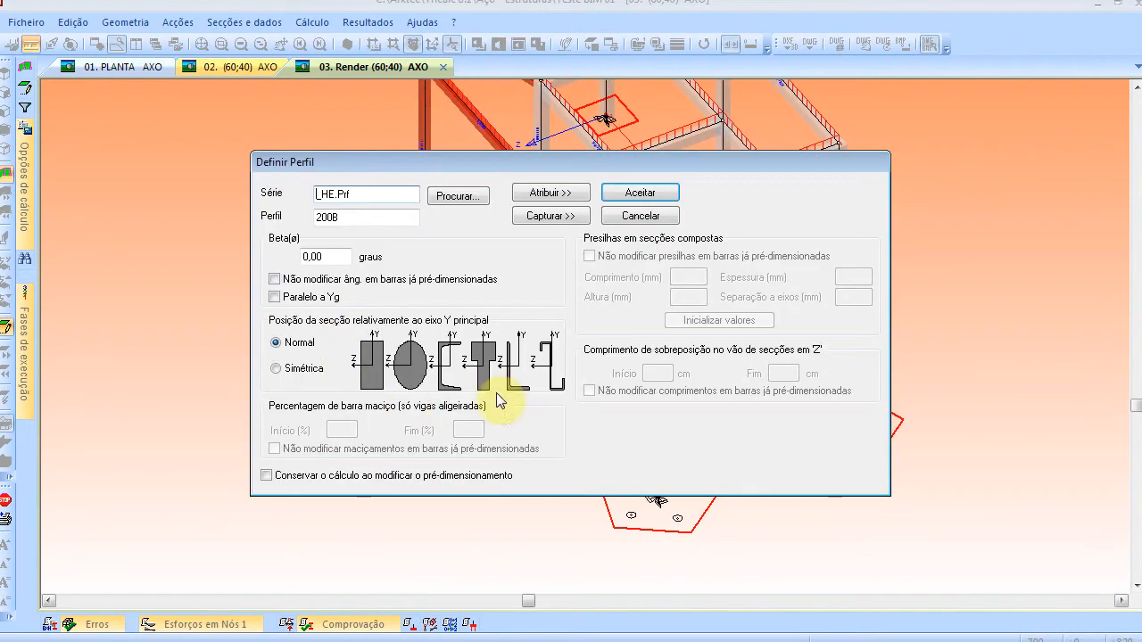
{"action": "left_click", "coordinate": [657, 218]}
Run the automatic calculation of the whole structure, including reinforcement, steel profiles, foundations and pile caps
{"action": "left_click", "coordinate": [312, 22]}
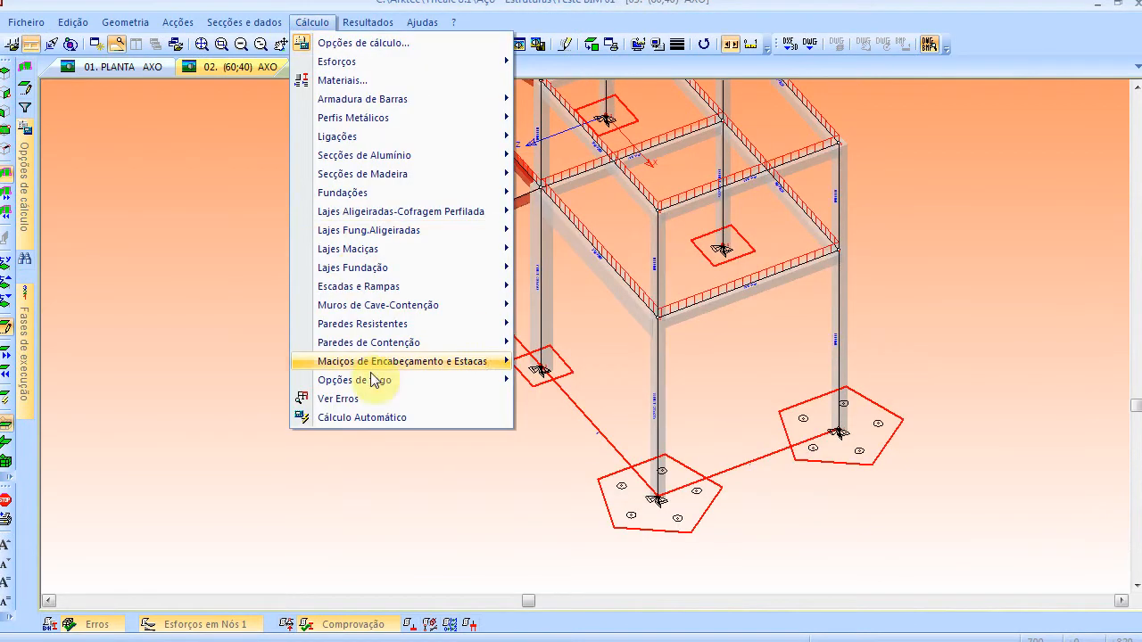
{"action": "left_click", "coordinate": [377, 418]}
{"action": "left_click", "coordinate": [522, 520]}
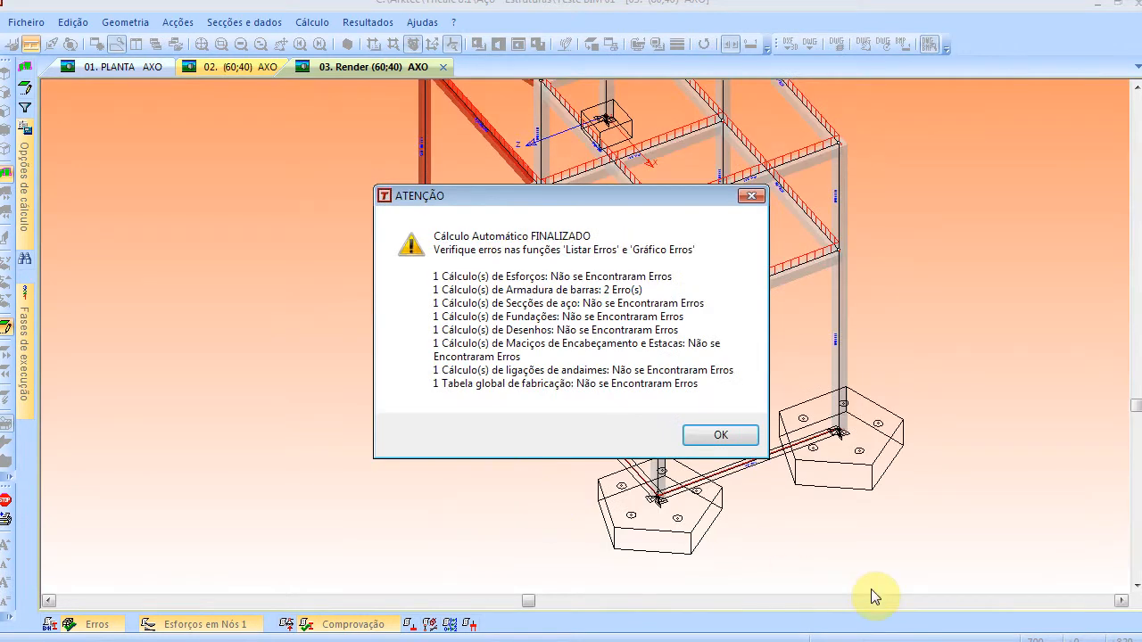
{"action": "left_click", "coordinate": [720, 432]}
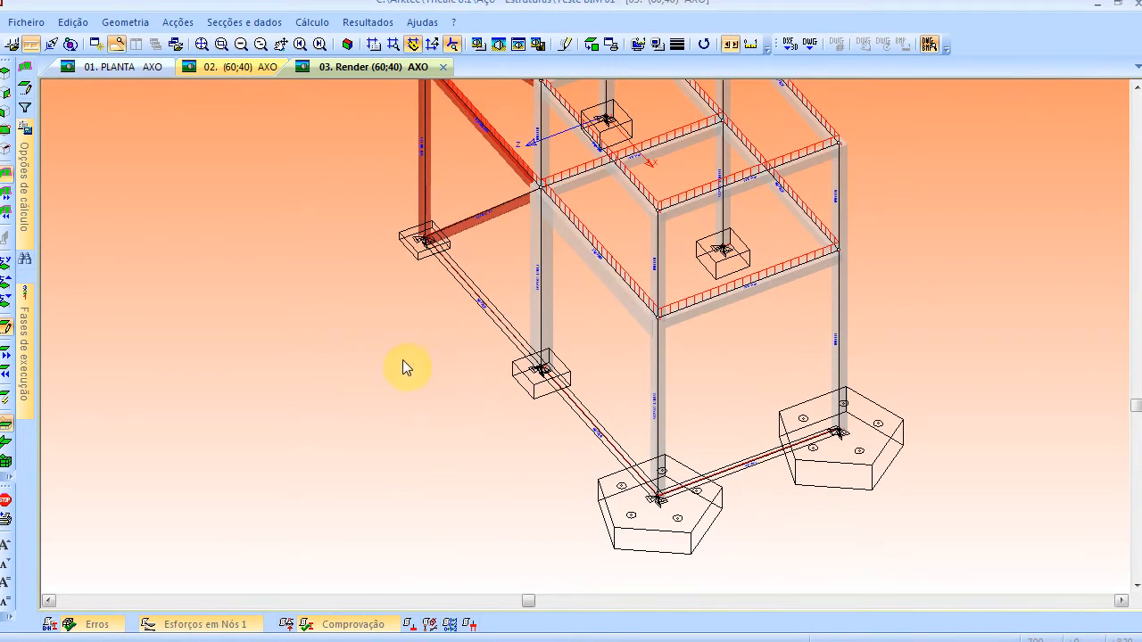
{"action": "scroll", "coordinate": [348, 400], "scroll_direction": "down", "scroll_amount": 3}
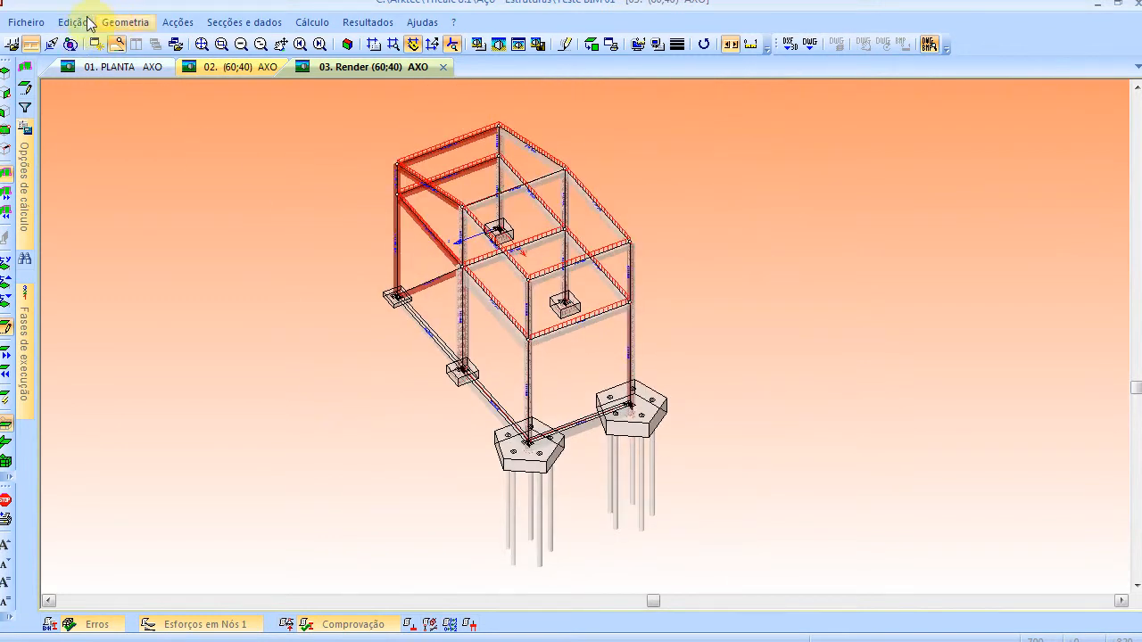
Export the BIM model to the desktop as Teste BIM 01.ifc, replacing the existing file and exporting reinforcement as extruded elements
{"action": "left_click", "coordinate": [125, 23]}
{"action": "left_click", "coordinate": [206, 401]}
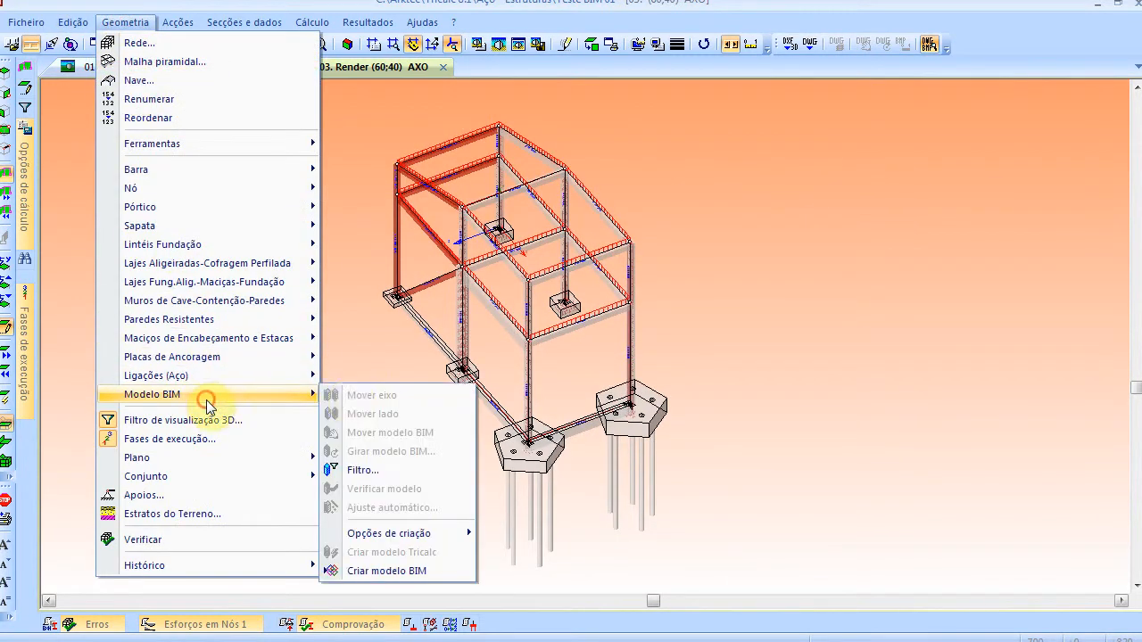
{"action": "left_click", "coordinate": [415, 572]}
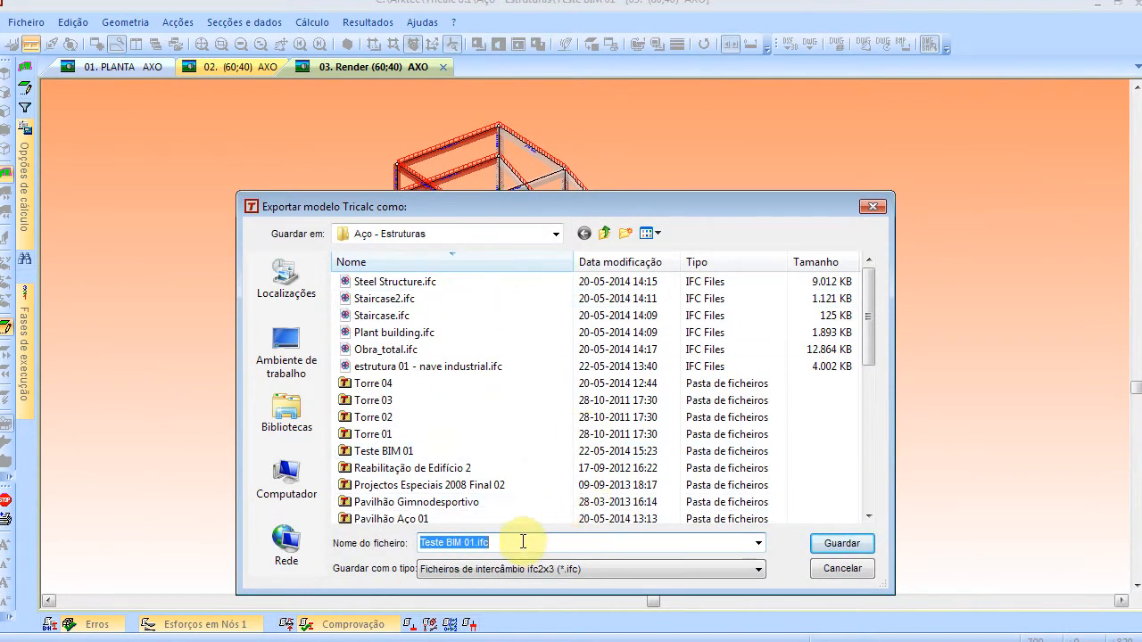
{"action": "left_click", "coordinate": [287, 353]}
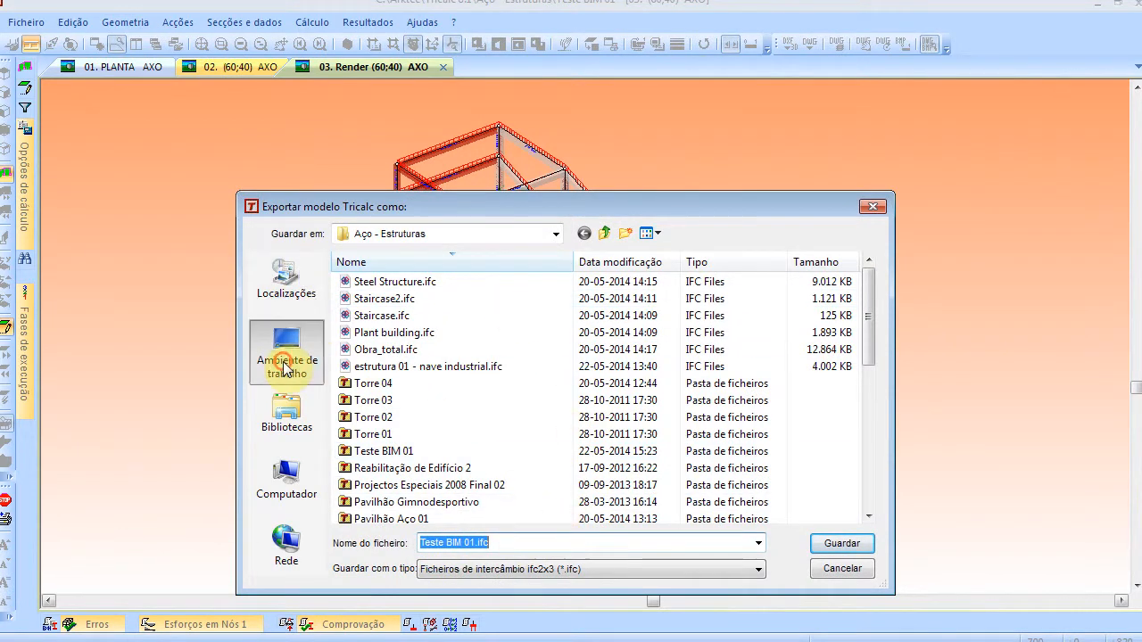
{"action": "left_click", "coordinate": [842, 546]}
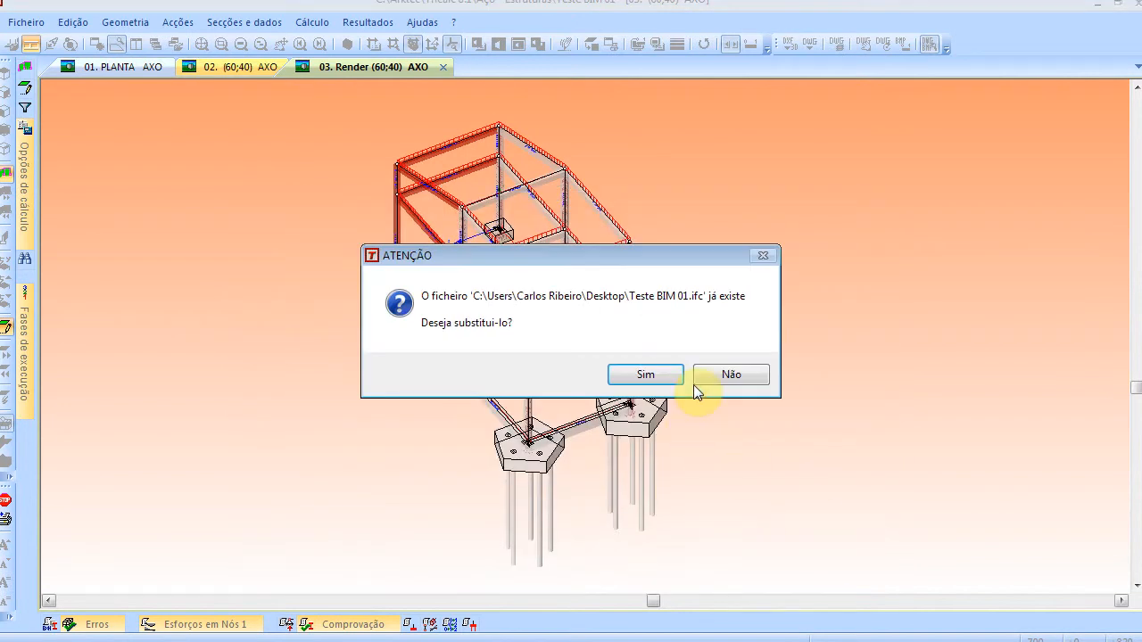
{"action": "left_click", "coordinate": [667, 378]}
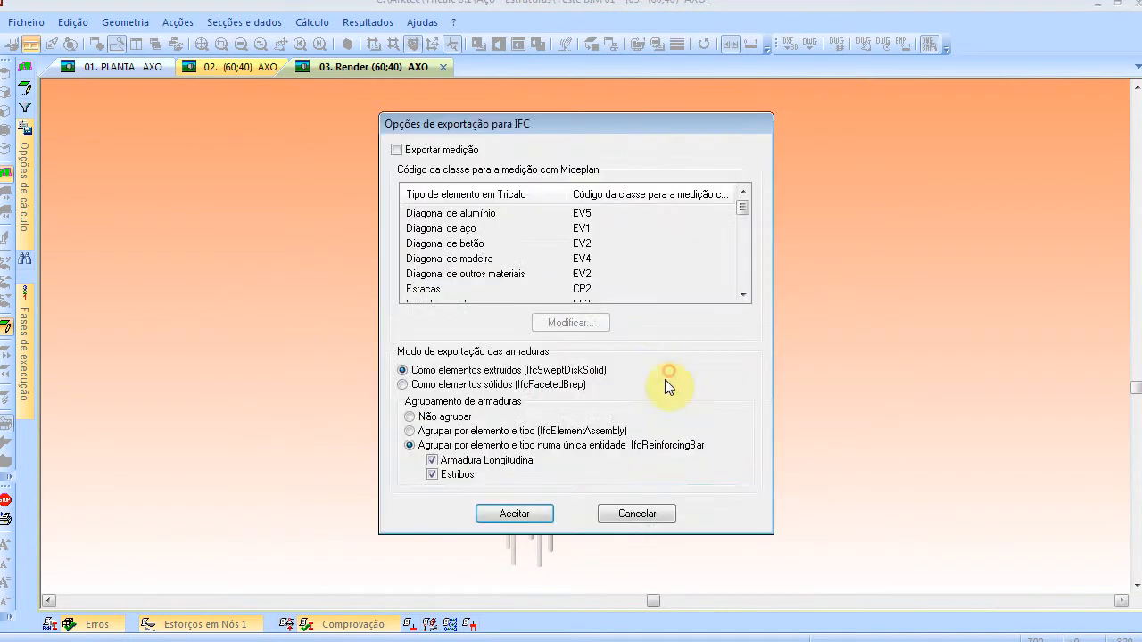
{"action": "left_click", "coordinate": [514, 517]}
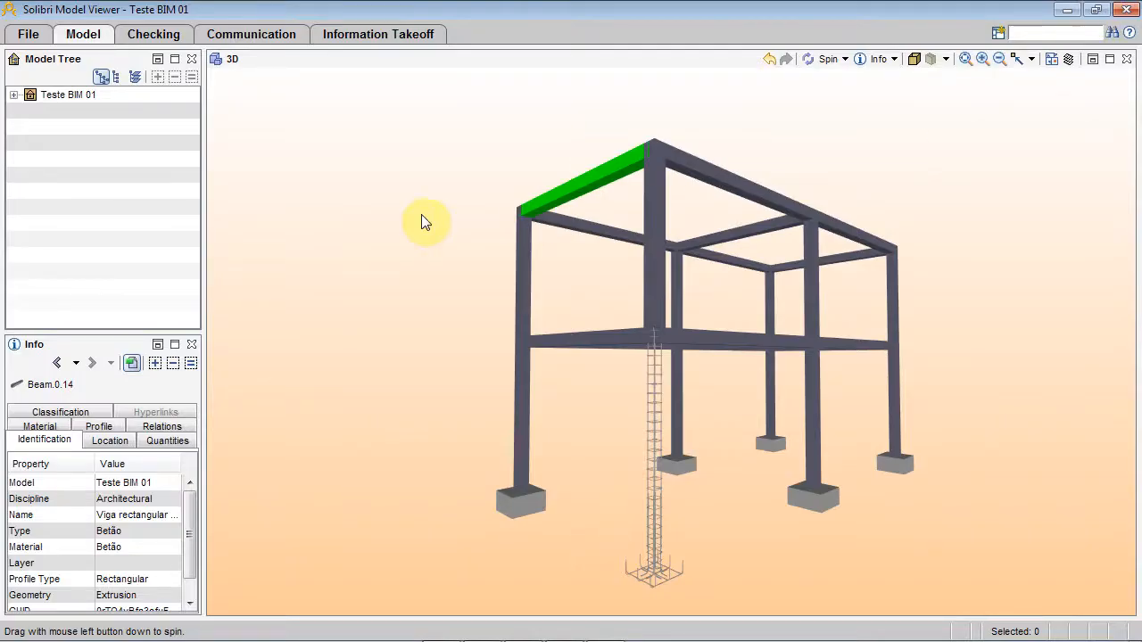
Switch to Solibri Model Viewer and close the open Teste BIM 01 model
{"action": "left_click", "coordinate": [35, 36]}
{"action": "left_click", "coordinate": [49, 150]}
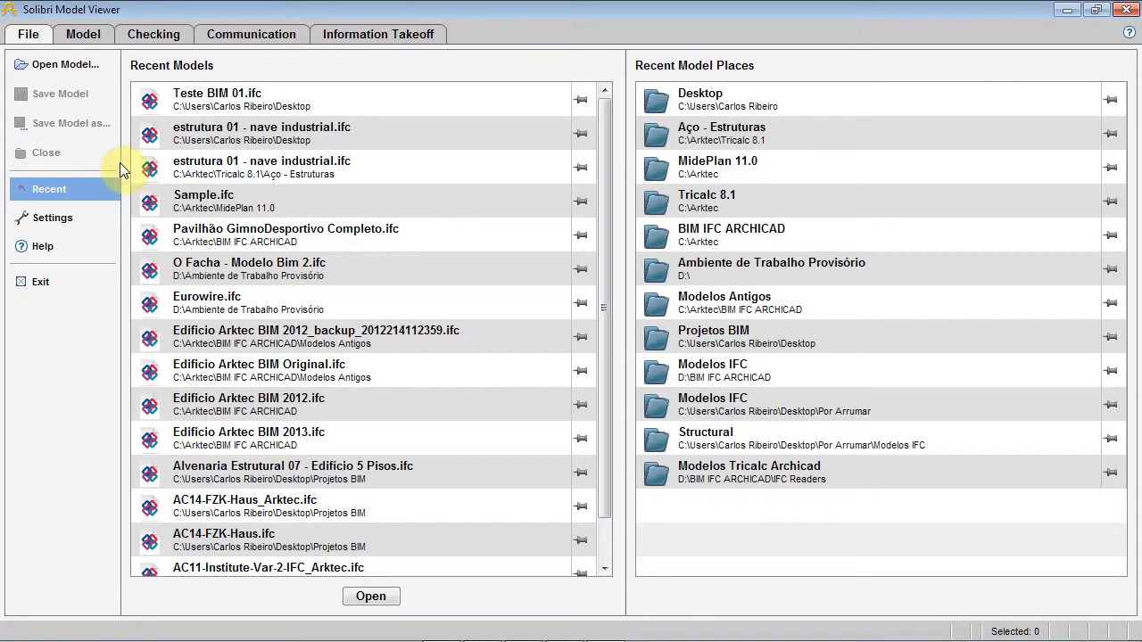
Open Teste BIM 01.ifc from the desktop
{"action": "left_click", "coordinate": [70, 70]}
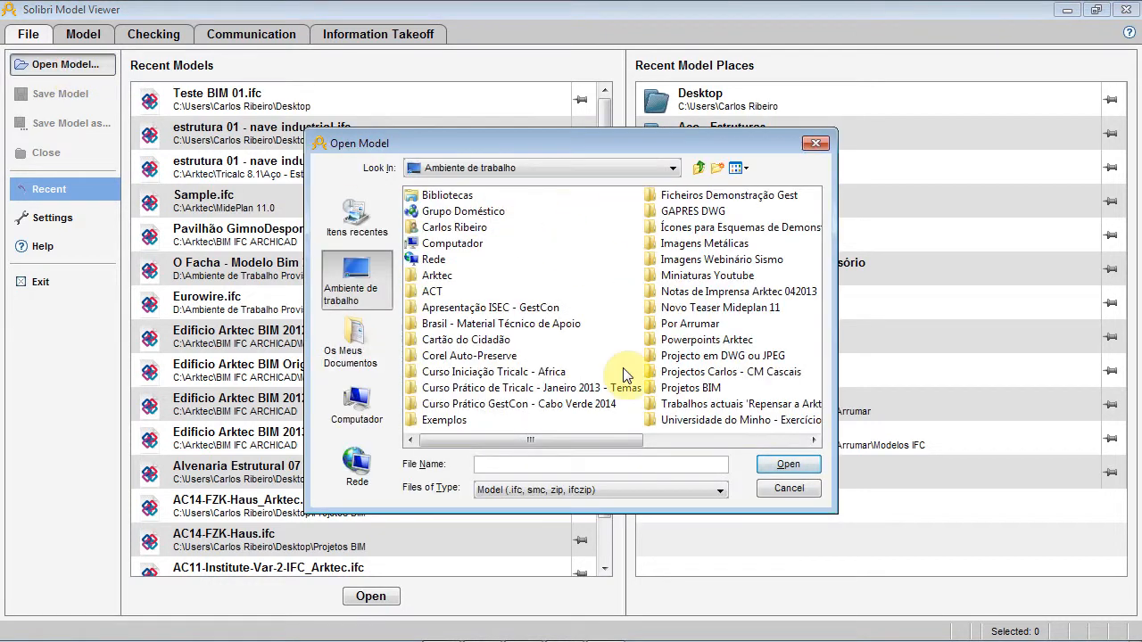
{"action": "left_click", "coordinate": [554, 440]}
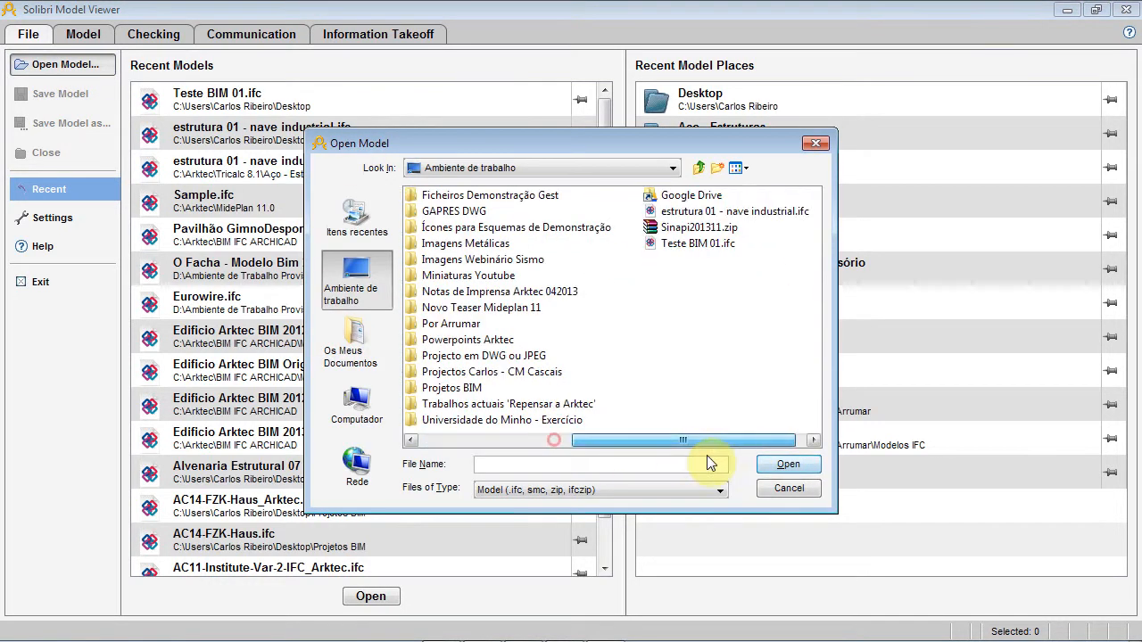
{"action": "left_click", "coordinate": [689, 211]}
{"action": "left_click", "coordinate": [662, 243]}
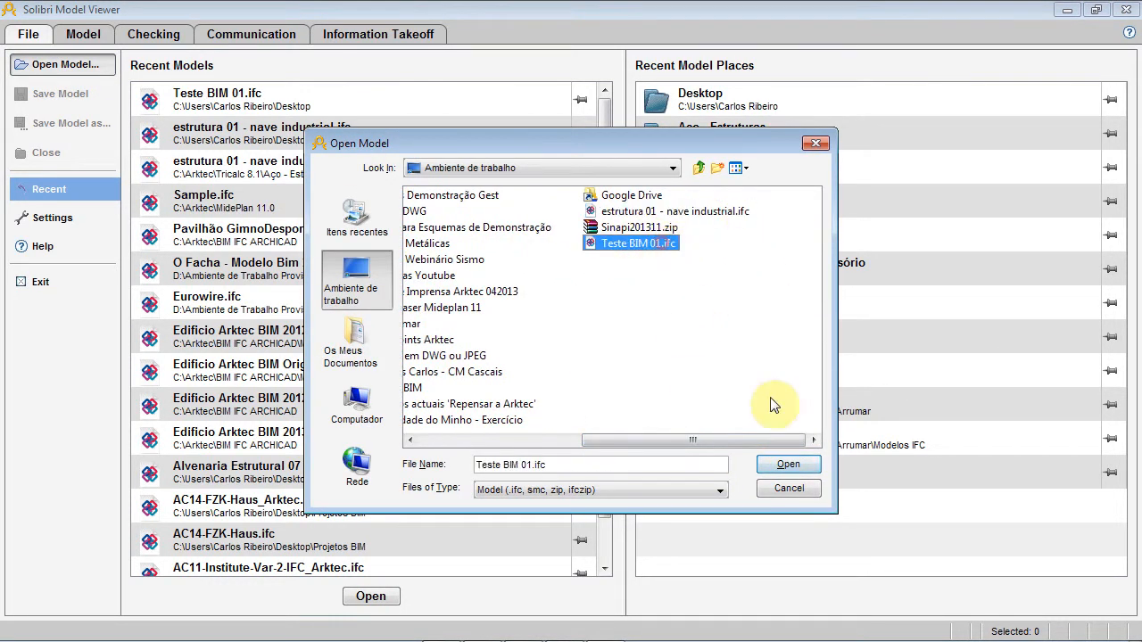
{"action": "left_click", "coordinate": [775, 462]}
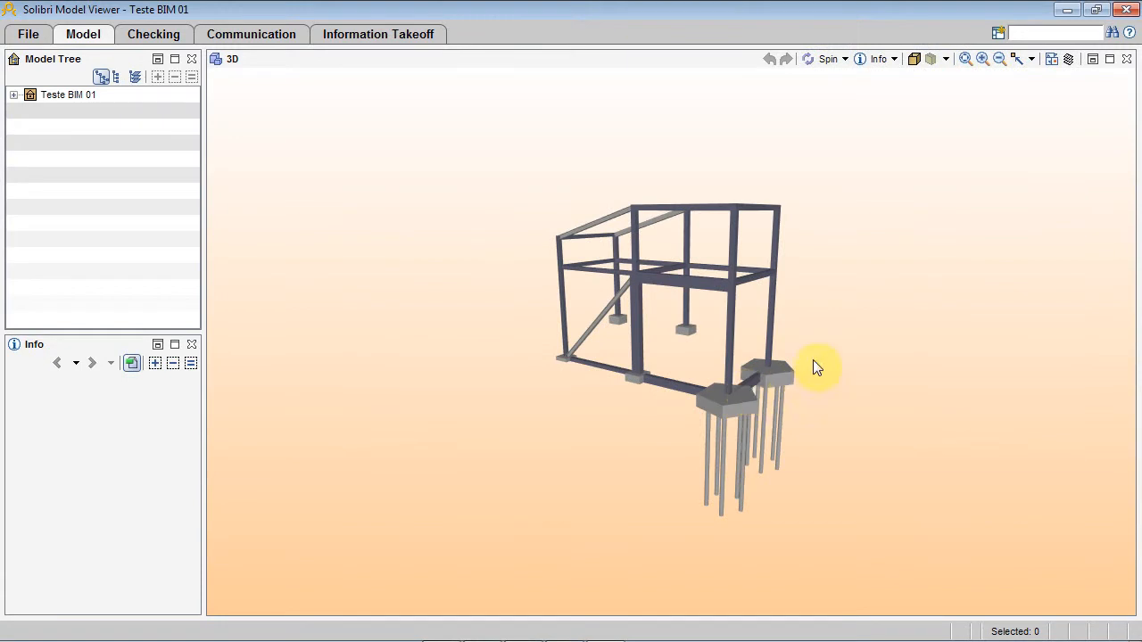
Make the rectangular footing below the inner column transparent to inspect its reinforcement
{"action": "left_click_drag", "start_coordinate": [813, 360], "coordinate": [843, 409]}
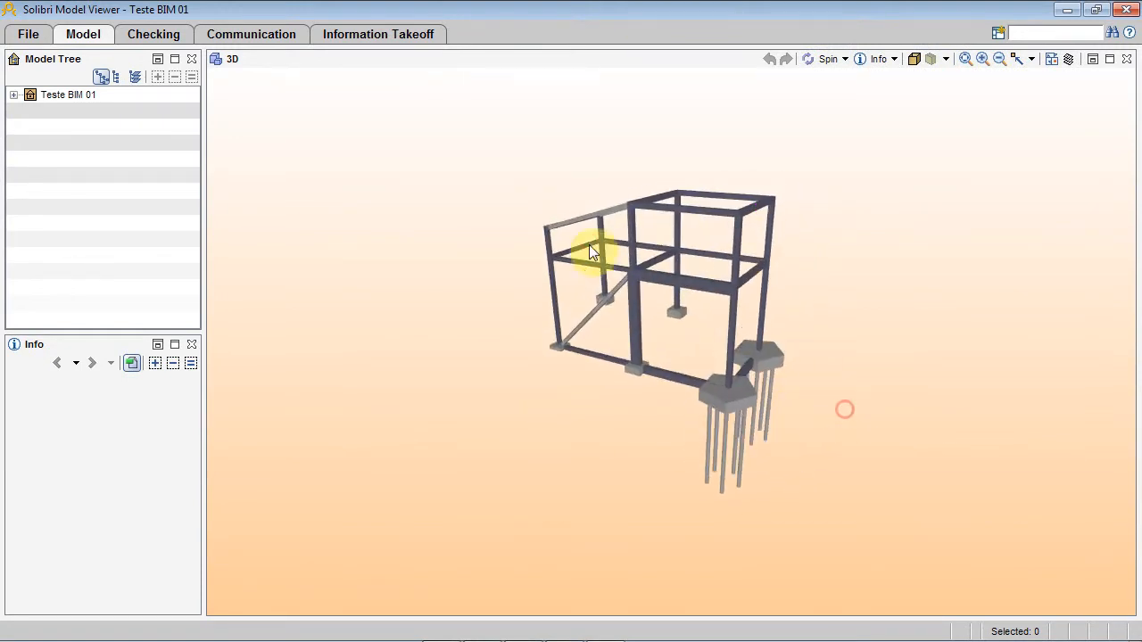
{"action": "scroll", "coordinate": [624, 268], "scroll_direction": "up", "scroll_amount": 5}
{"action": "left_click_drag", "start_coordinate": [516, 313], "coordinate": [624, 321]}
{"action": "scroll", "coordinate": [401, 230], "scroll_direction": "up", "scroll_amount": 3}
{"action": "left_click_drag", "start_coordinate": [412, 232], "coordinate": [298, 380]}
{"action": "left_click_drag", "start_coordinate": [829, 245], "coordinate": [723, 342]}
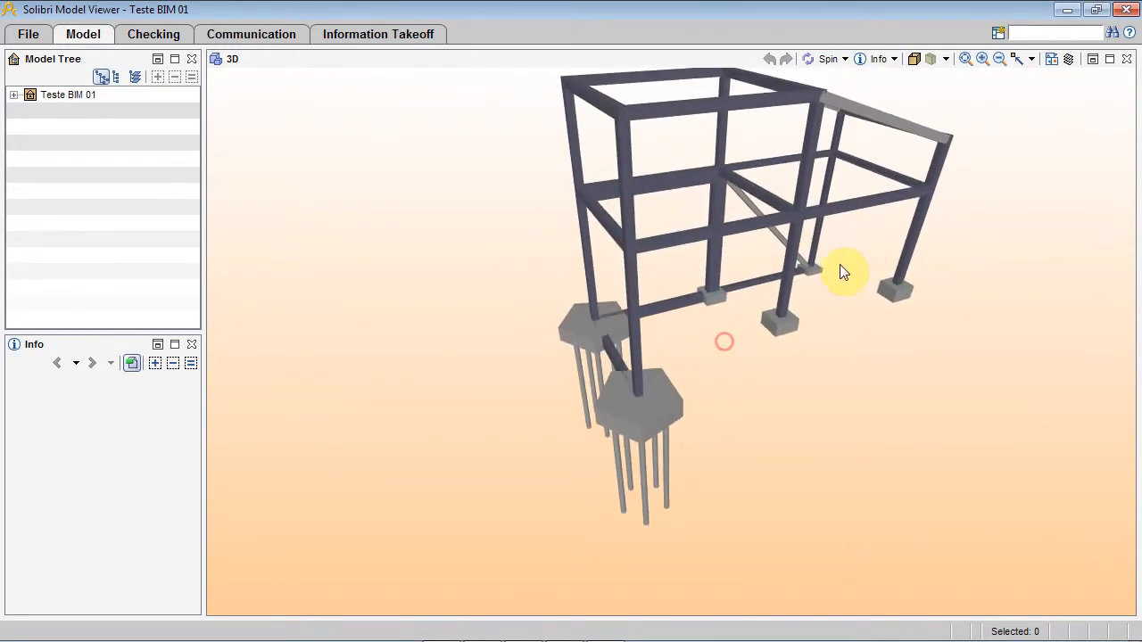
{"action": "scroll", "coordinate": [731, 327], "scroll_direction": "up", "scroll_amount": 8}
{"action": "left_click", "coordinate": [735, 336]}
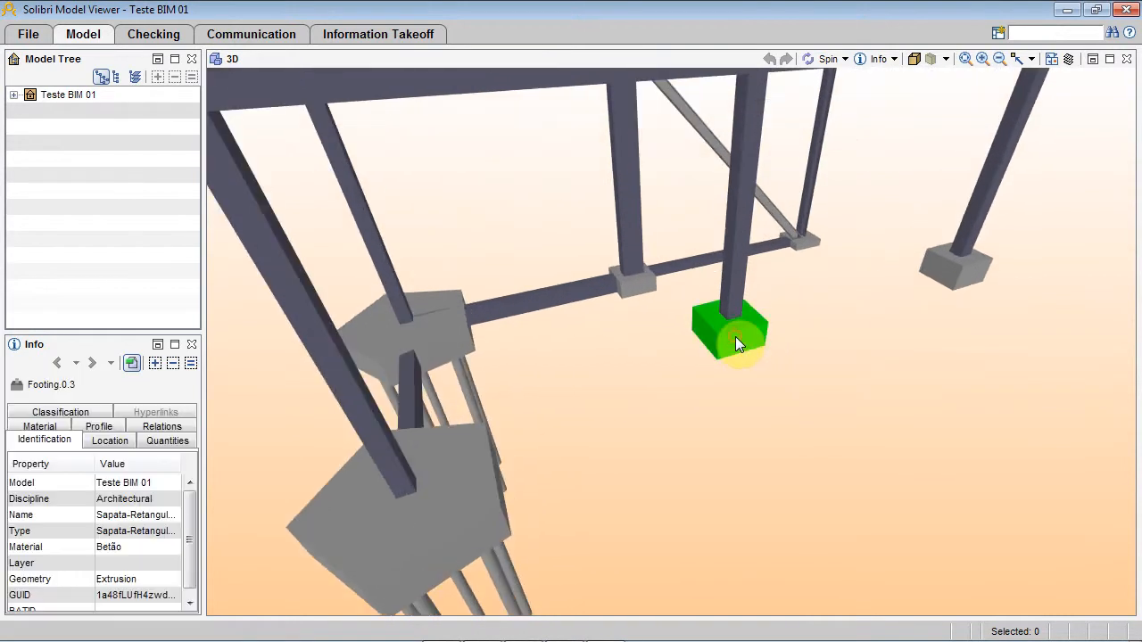
{"action": "right_click", "coordinate": [735, 336]}
{"action": "left_click", "coordinate": [784, 398]}
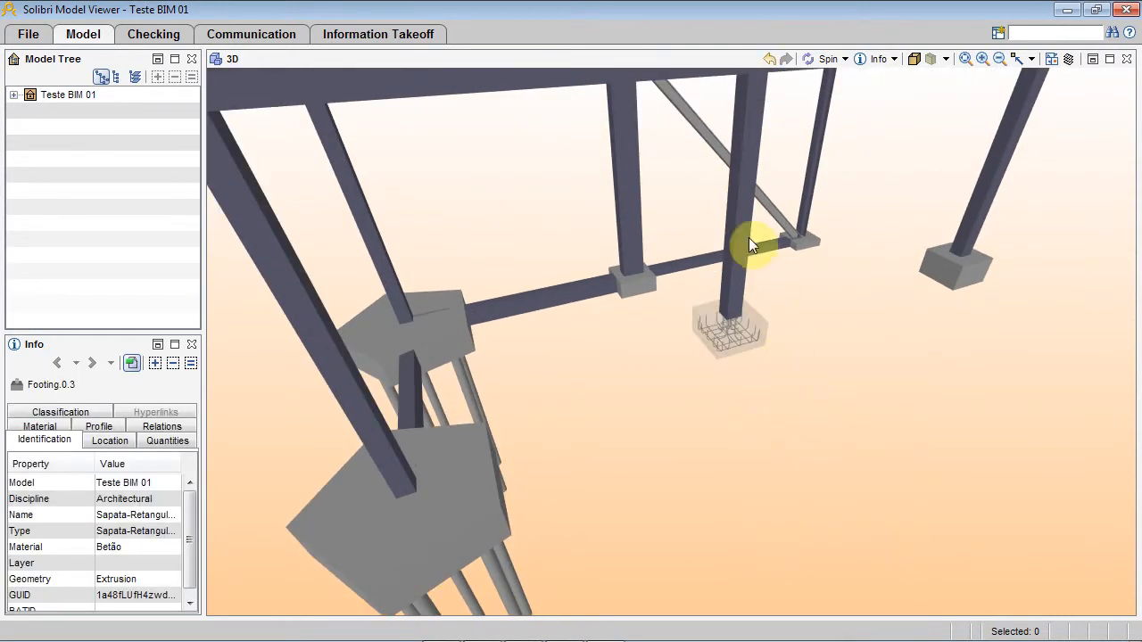
Make the rectangular concrete column above the inspected footing transparent
{"action": "left_click", "coordinate": [732, 250]}
{"action": "right_click", "coordinate": [731, 250]}
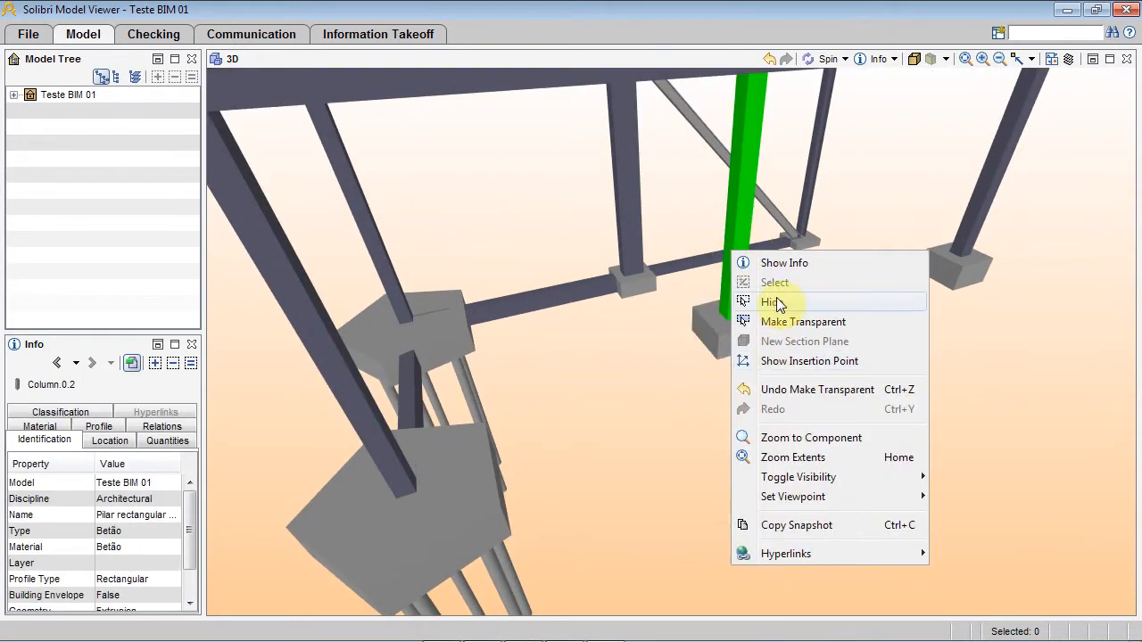
{"action": "left_click", "coordinate": [783, 323]}
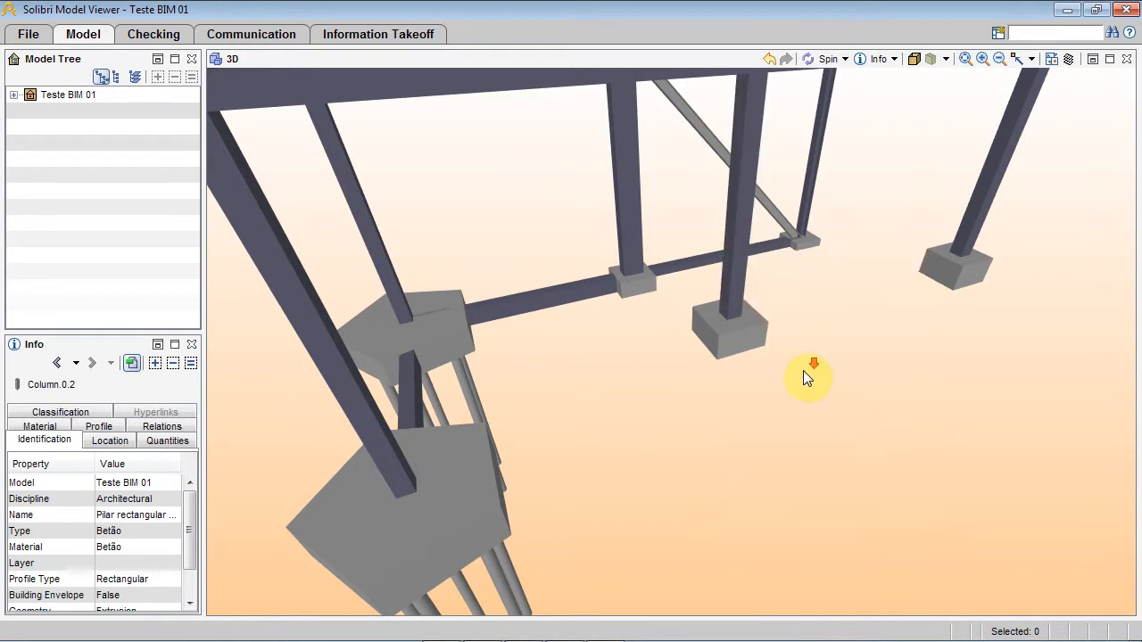
Examine the whole updated frame, including the diagonal bar, footings, pile caps and piles
{"action": "scroll", "coordinate": [798, 384], "scroll_direction": "down", "scroll_amount": 5}
{"action": "left_click_drag", "start_coordinate": [438, 95], "coordinate": [524, 54]}
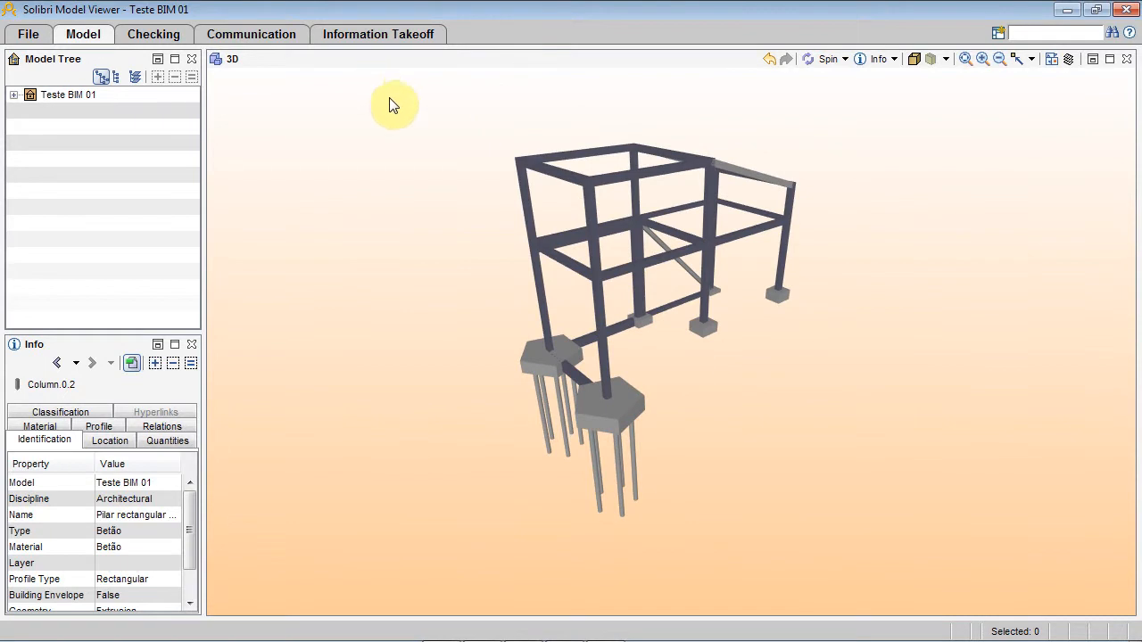
{"action": "left_click", "coordinate": [1031, 60]}
{"action": "left_click", "coordinate": [861, 140]}
{"action": "middle_click_drag", "start_coordinate": [794, 293], "coordinate": [794, 239]}
{"action": "scroll", "coordinate": [611, 336], "scroll_direction": "up", "scroll_amount": 2}
{"action": "scroll", "coordinate": [595, 421], "scroll_direction": "up", "scroll_amount": 4}
{"action": "scroll", "coordinate": [604, 364], "scroll_direction": "up", "scroll_amount": 1}
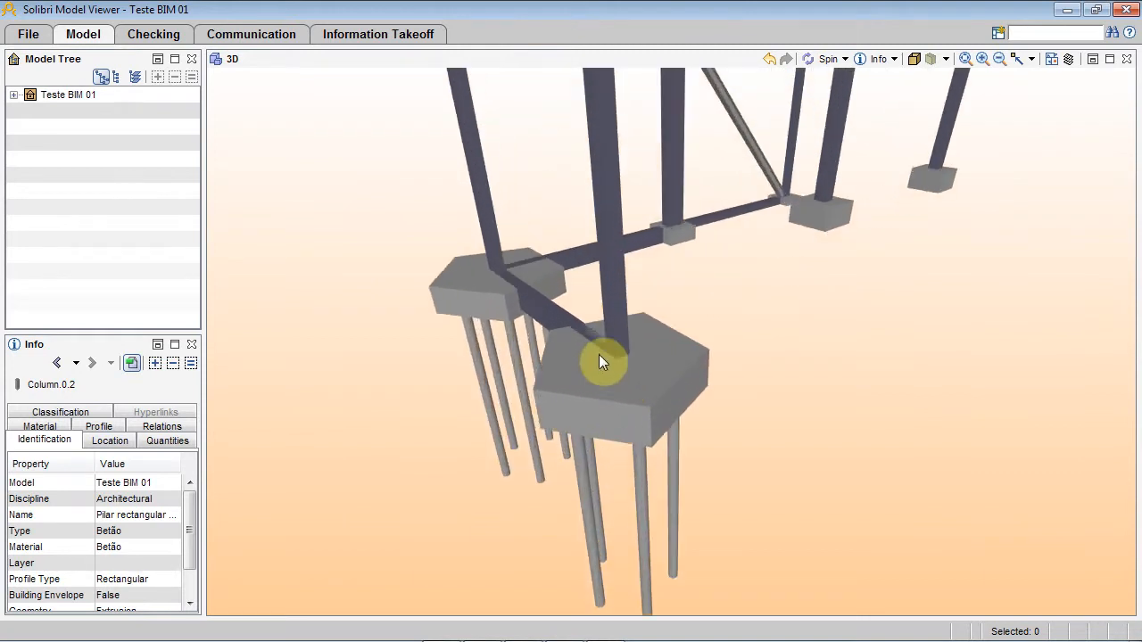
{"action": "scroll", "coordinate": [636, 294], "scroll_direction": "down", "scroll_amount": 5}
{"action": "middle_click_drag", "start_coordinate": [675, 306], "coordinate": [651, 404]}
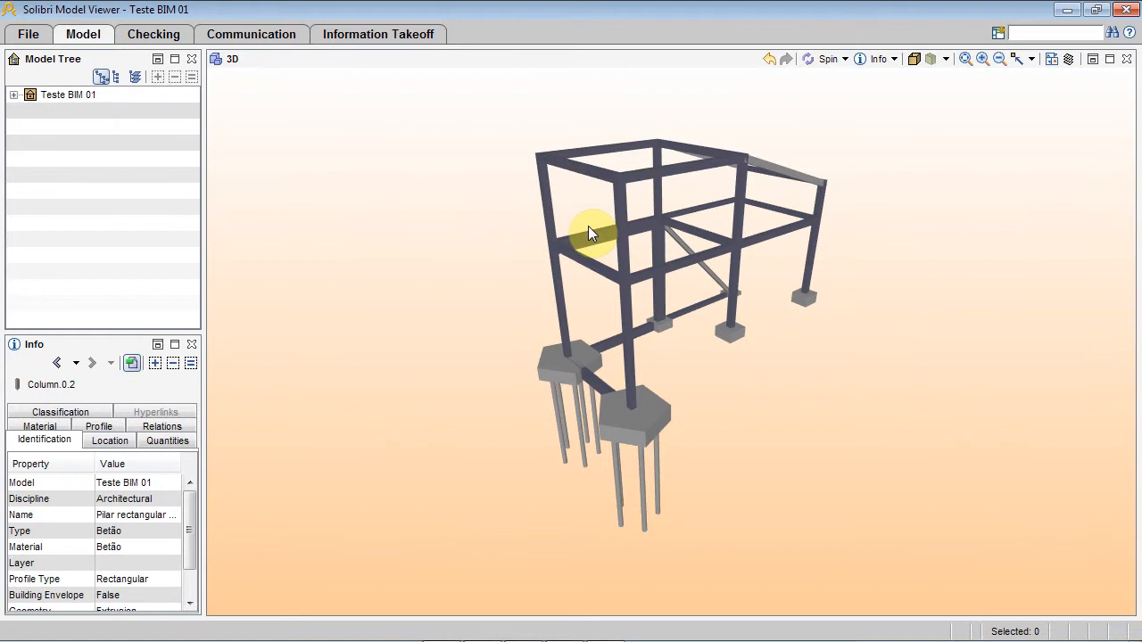
Switch back to Tricalc and close the Teste BIM 01 structure
{"action": "key", "text": "alt+Tab"}
{"action": "key", "text": "alt+Tab"}
{"action": "key", "text": "alt+Tab"}
{"action": "key", "text": "alt+Tab"}
{"action": "key", "text": "alt+Tab"}
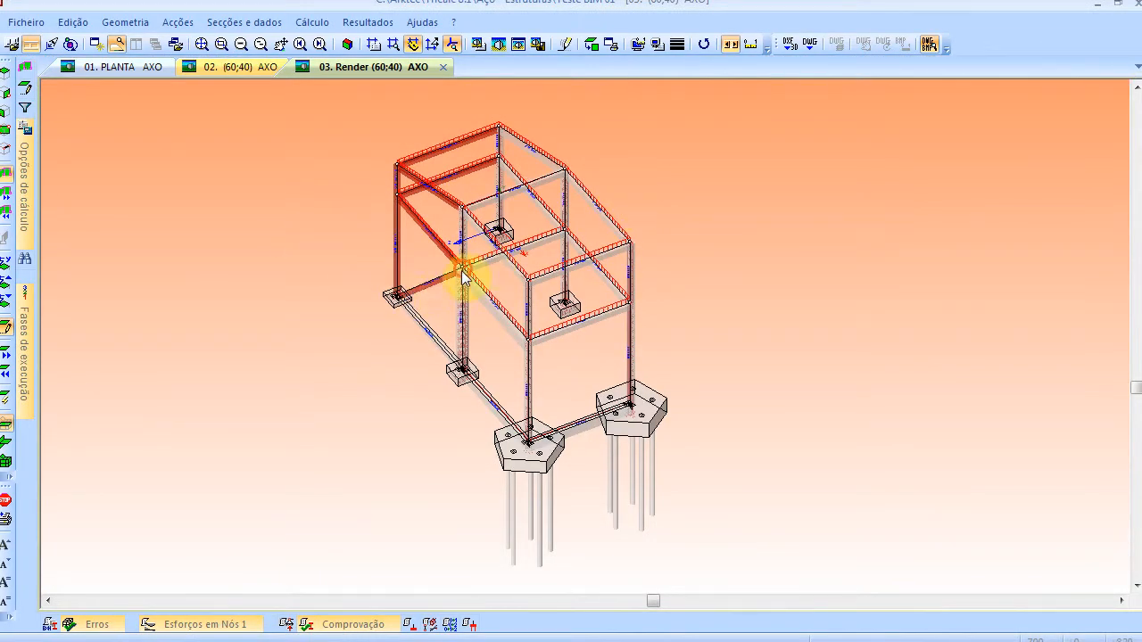
{"action": "scroll", "coordinate": [462, 277], "scroll_direction": "up", "scroll_amount": 4}
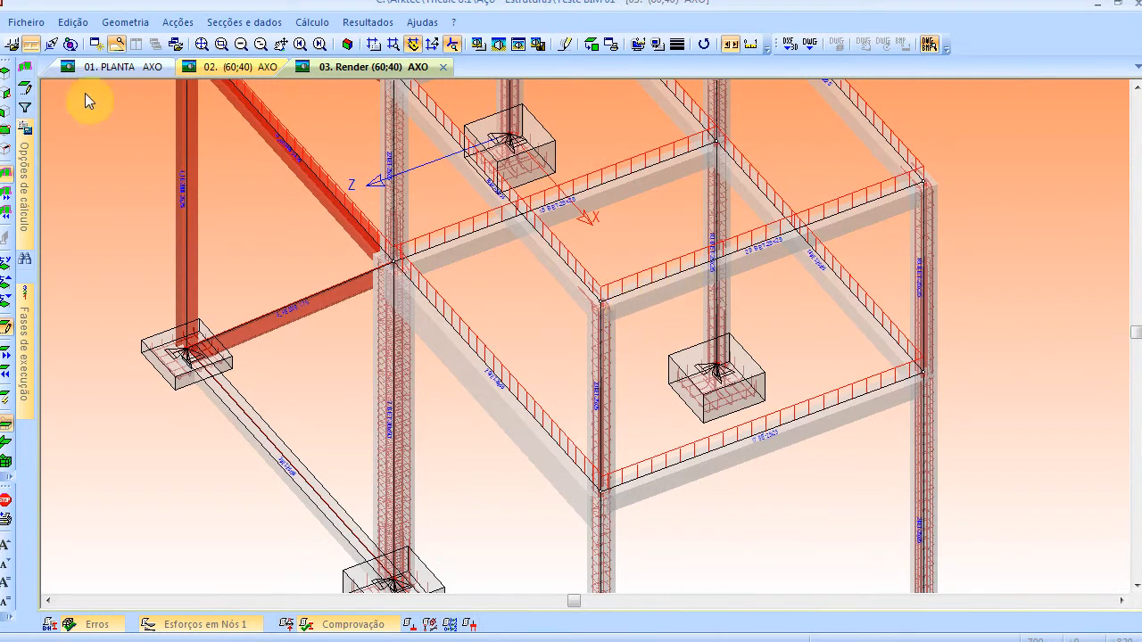
{"action": "left_click", "coordinate": [27, 21]}
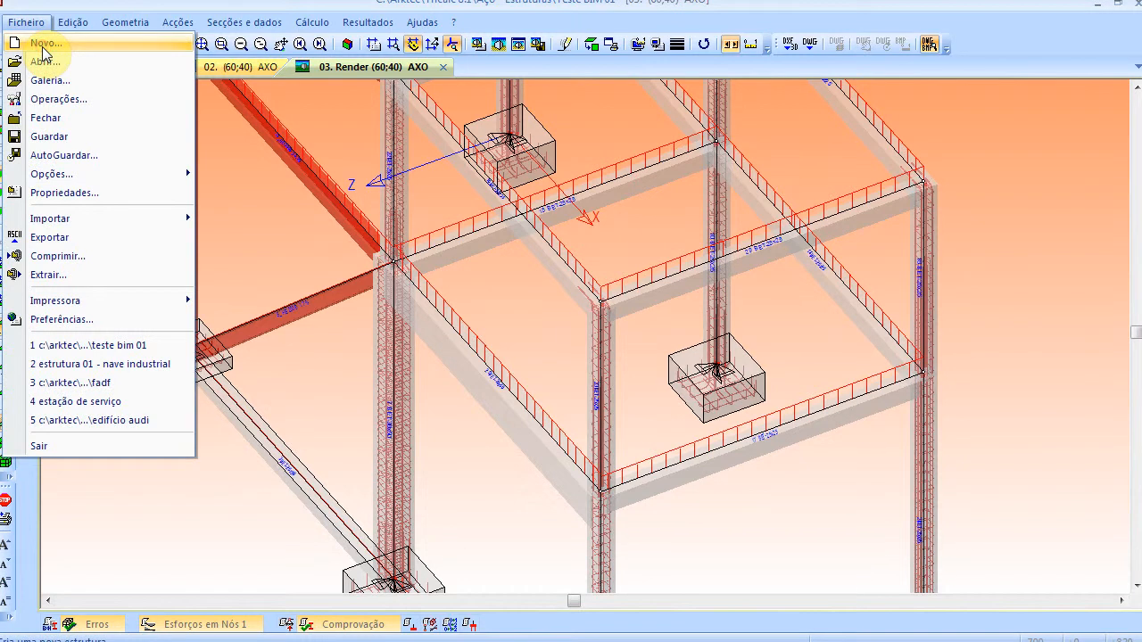
{"action": "left_click", "coordinate": [68, 124]}
Create a new structure named BIM Import 01 in the Aço - Estruturas folder with millimetre node precision
{"action": "left_click", "coordinate": [26, 19]}
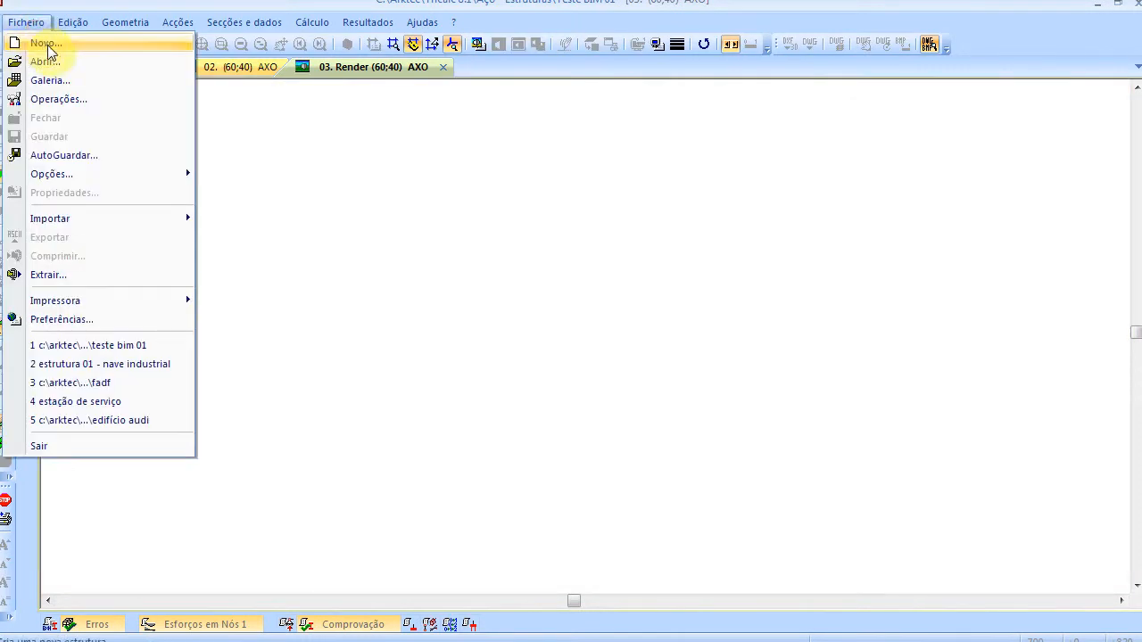
{"action": "left_click", "coordinate": [46, 44]}
{"action": "type", "text": "T"}
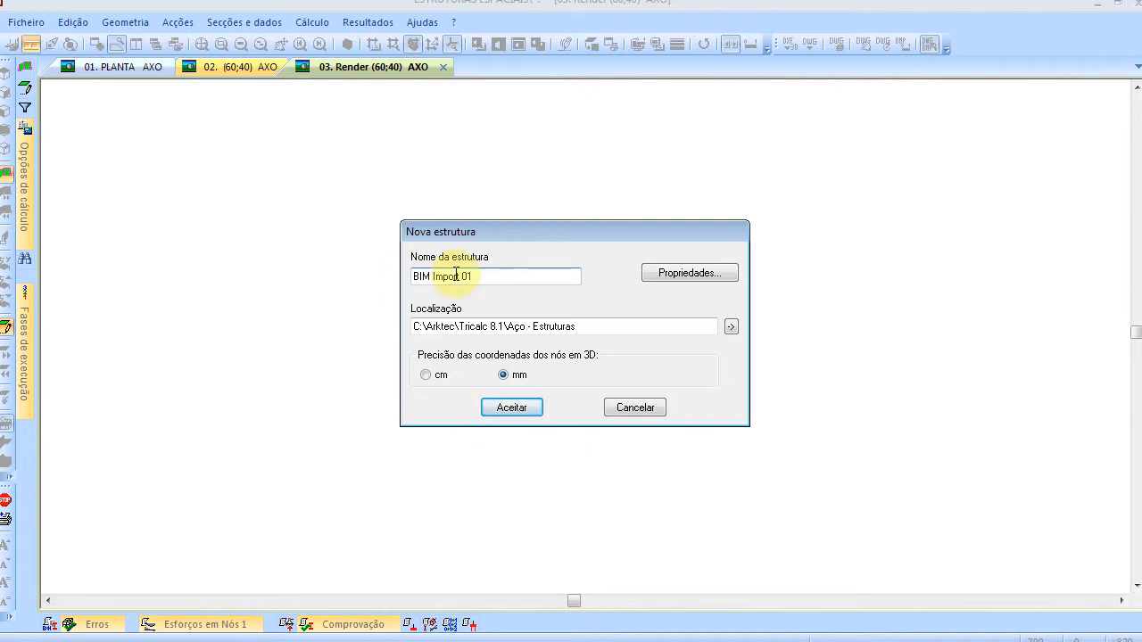
{"action": "left_click", "coordinate": [509, 407]}
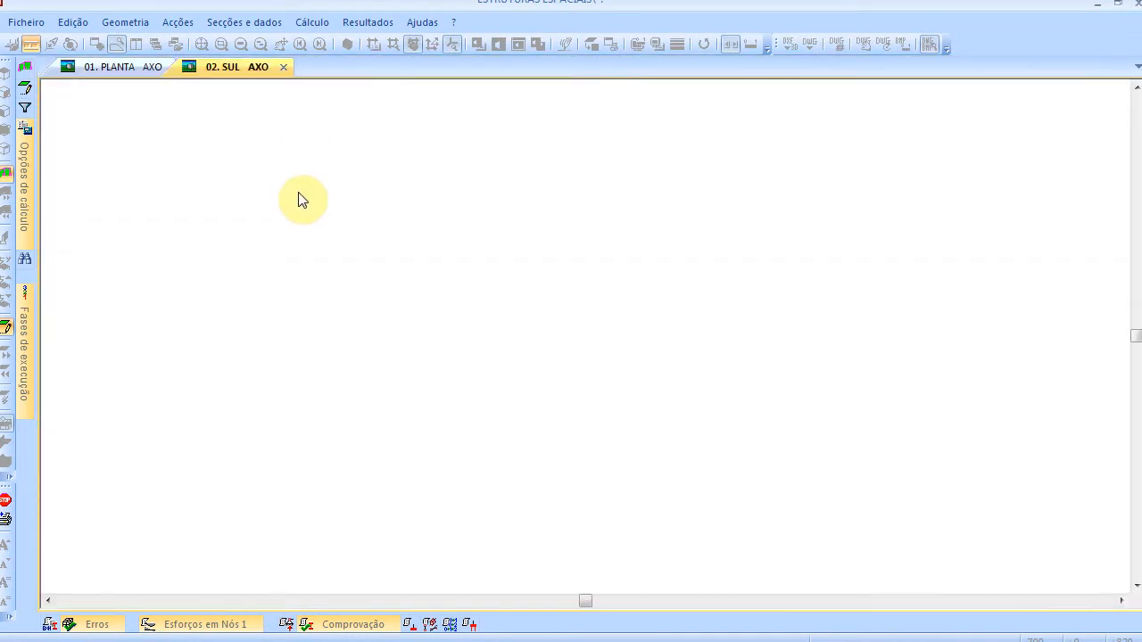
Start an IFC 2x3 import and browse to the BIM IFC ARCHICAD folder inside Arktec
{"action": "left_click", "coordinate": [34, 25]}
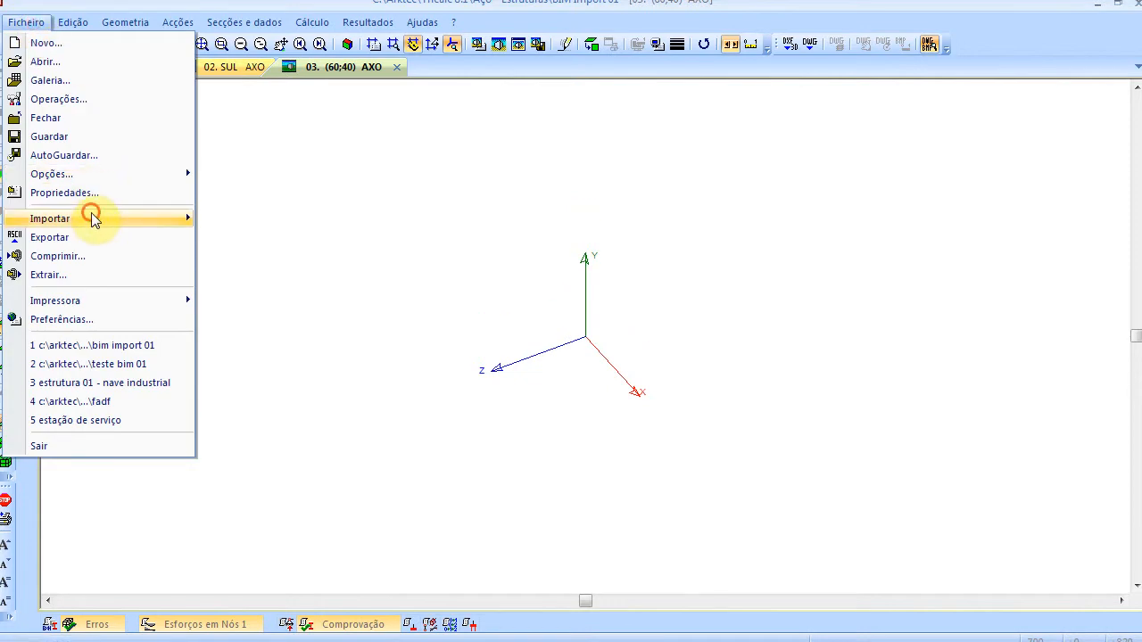
{"action": "mouse_move", "coordinate": [86, 218]}
{"action": "mouse_move", "coordinate": [254, 257]}
{"action": "left_click", "coordinate": [339, 260]}
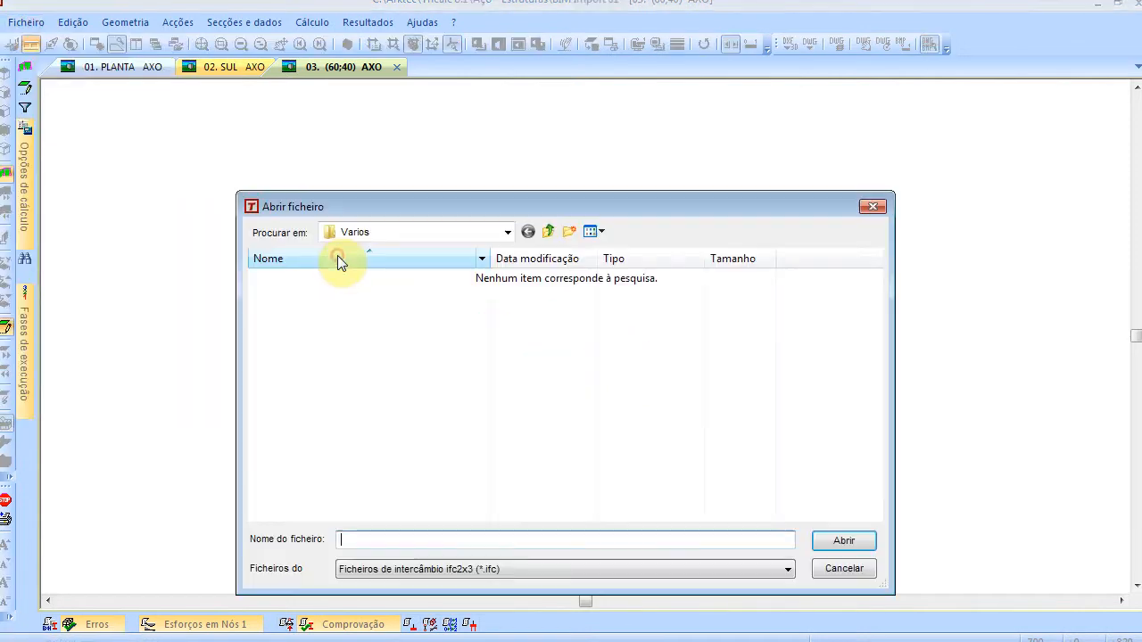
{"action": "left_click", "coordinate": [548, 232]}
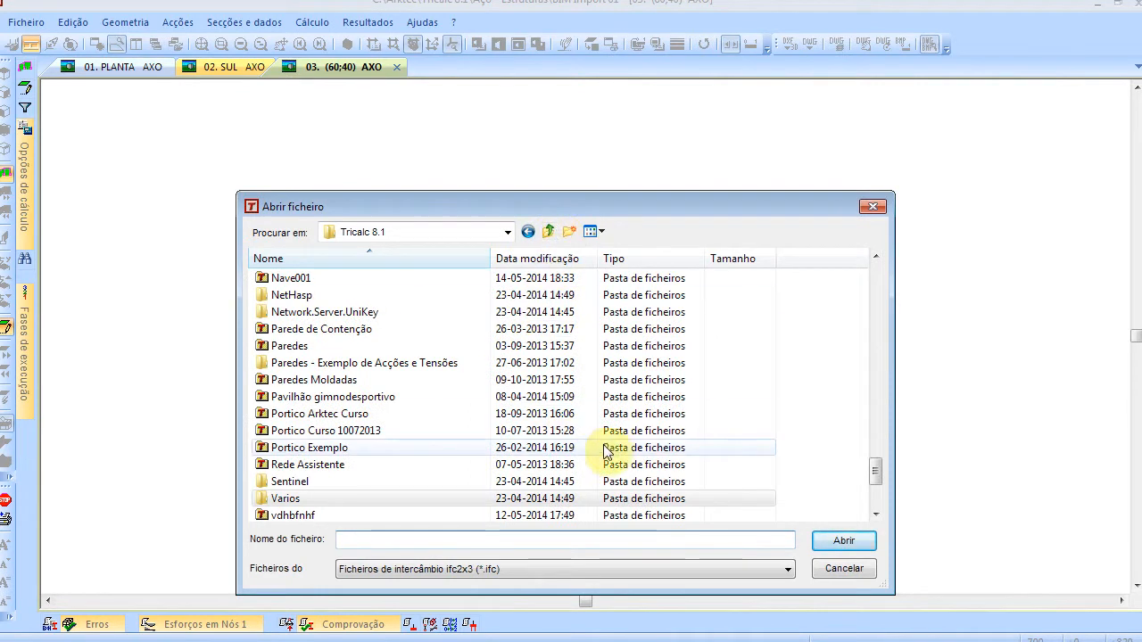
{"action": "left_click", "coordinate": [452, 430]}
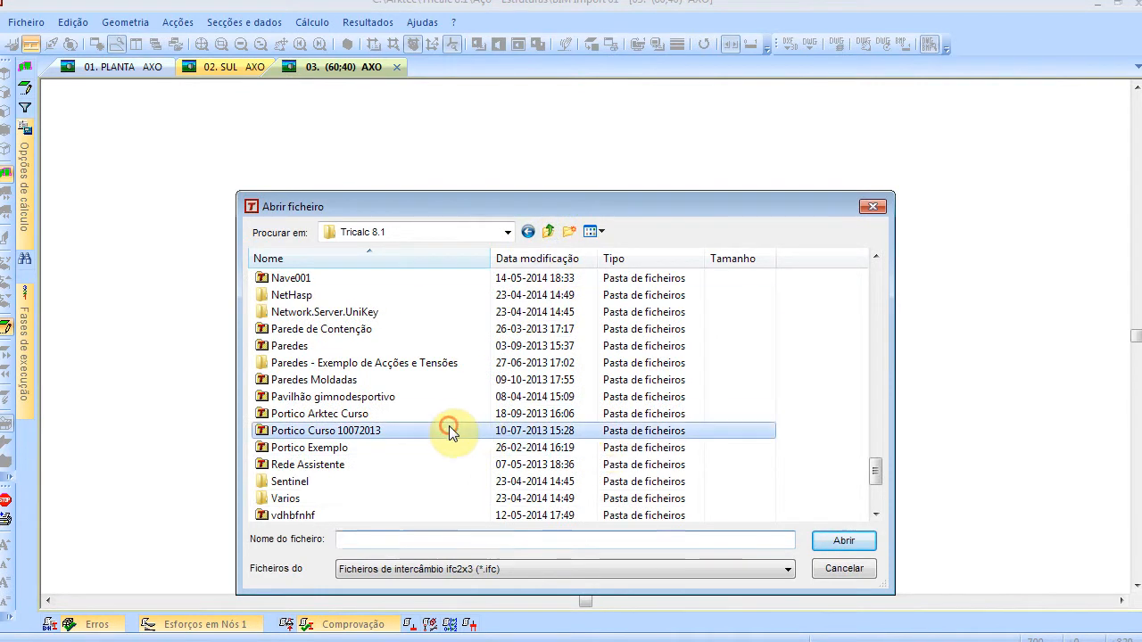
{"action": "scroll", "coordinate": [456, 428], "scroll_direction": "down", "scroll_amount": 3}
{"action": "scroll", "coordinate": [456, 431], "scroll_direction": "down", "scroll_amount": 1}
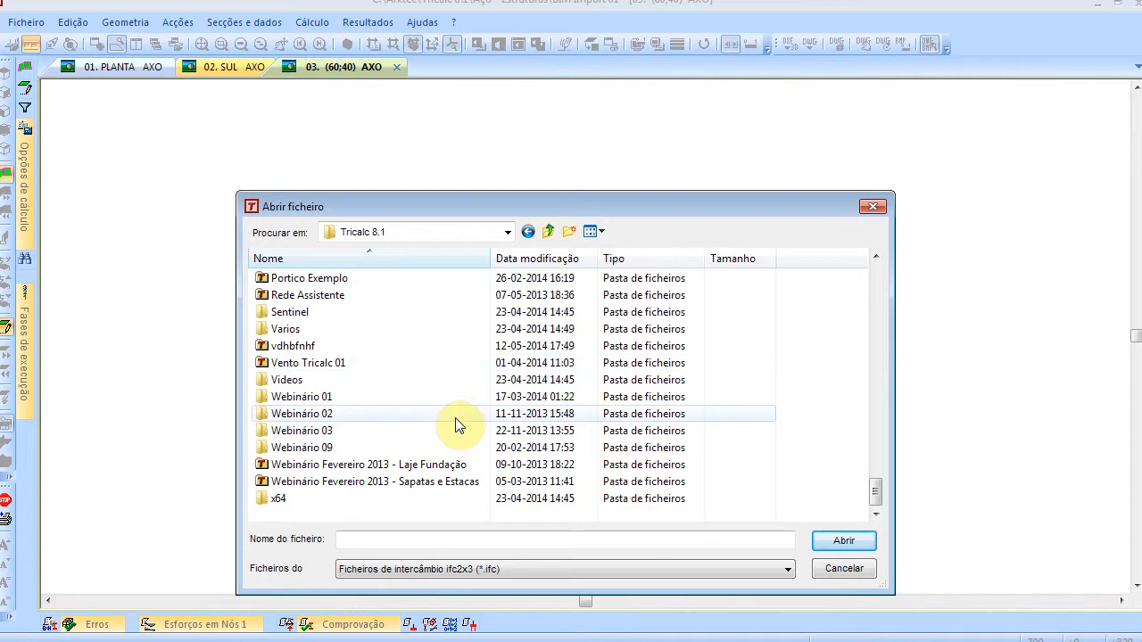
{"action": "left_click", "coordinate": [549, 234]}
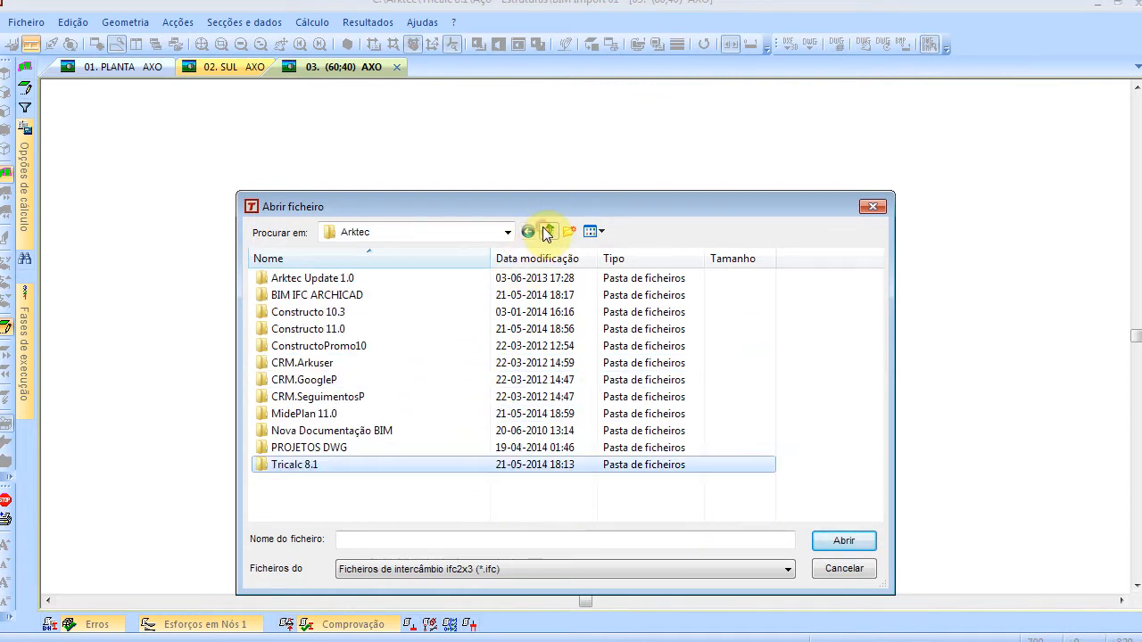
{"action": "double_click", "coordinate": [444, 298]}
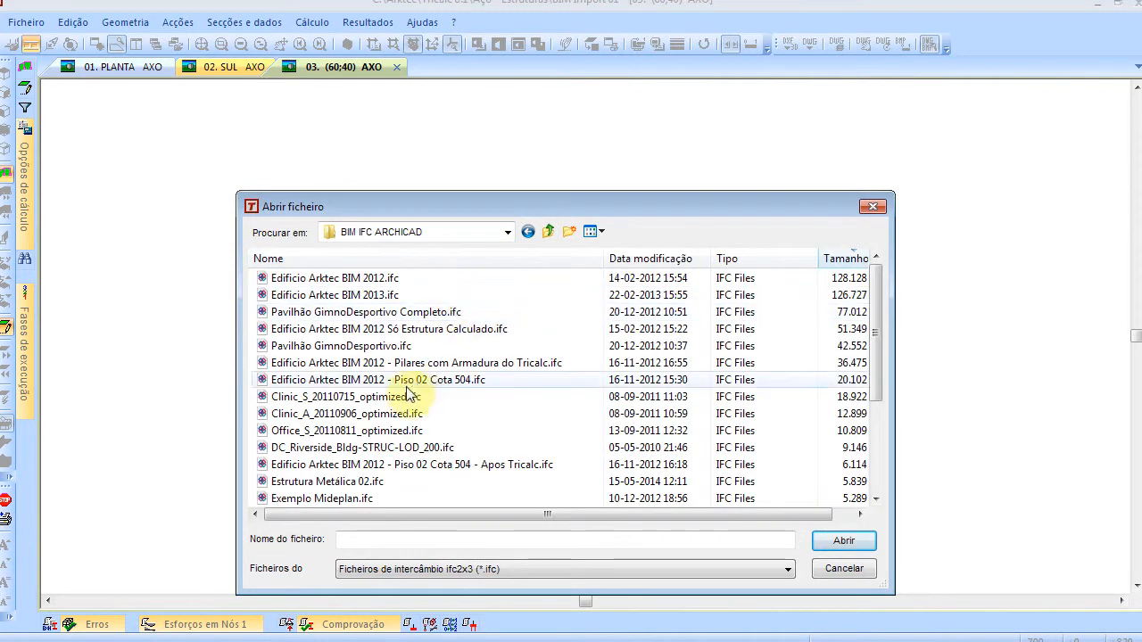
Look through the available IFC files, select Pavilhão GimnoDesportivo.ifc and widen the file dialog to show the full file sizes
{"action": "left_click", "coordinate": [376, 346]}
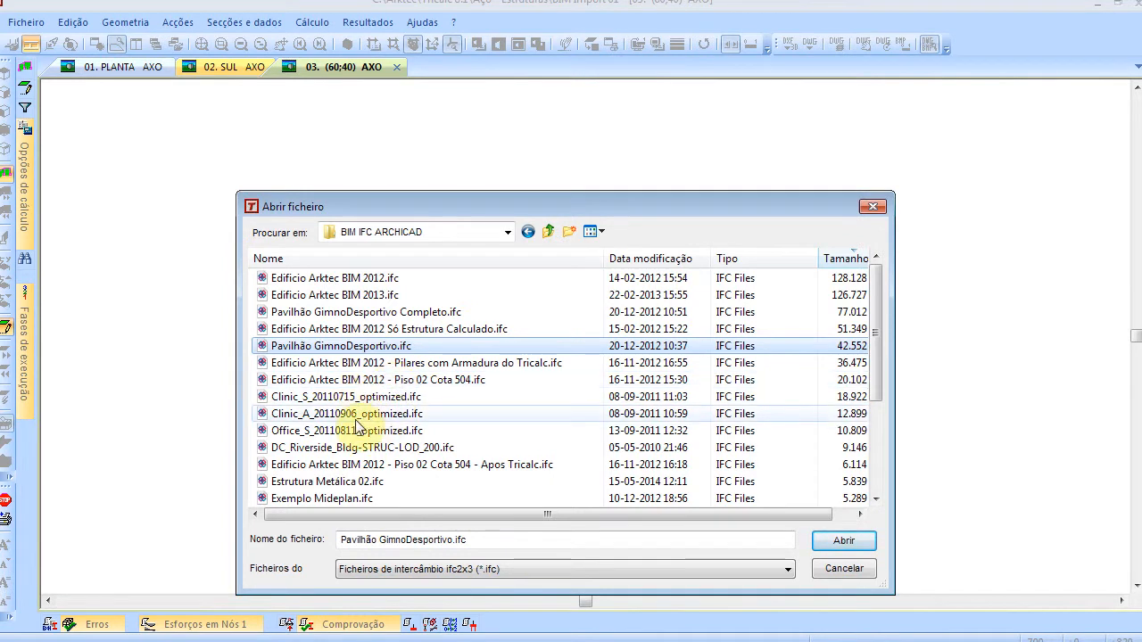
{"action": "left_click", "coordinate": [379, 299]}
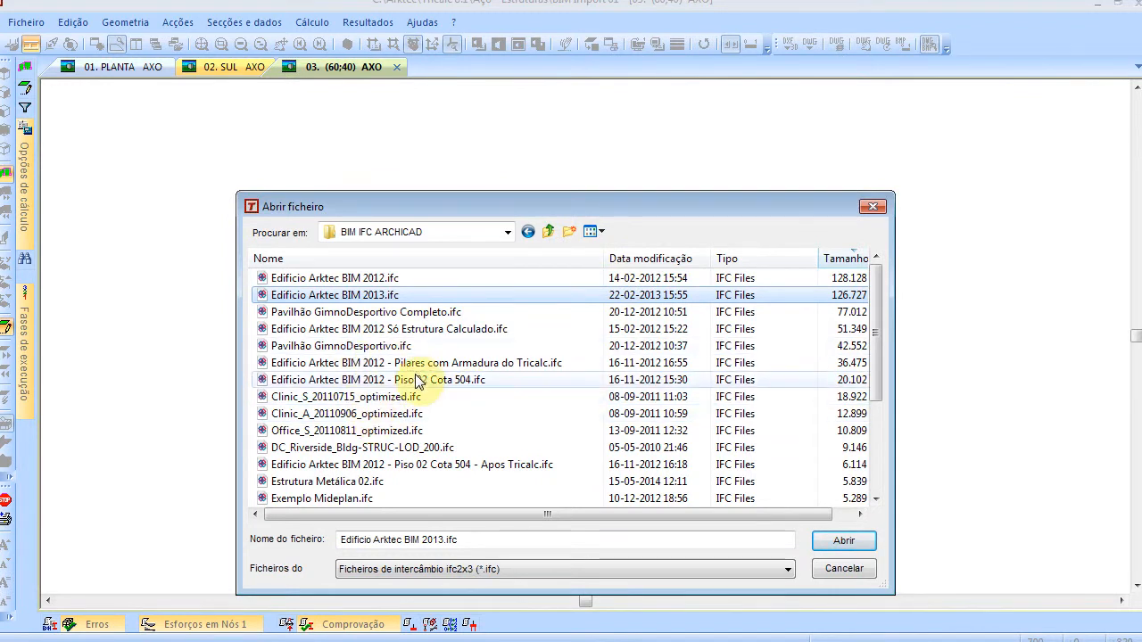
{"action": "left_click", "coordinate": [393, 396]}
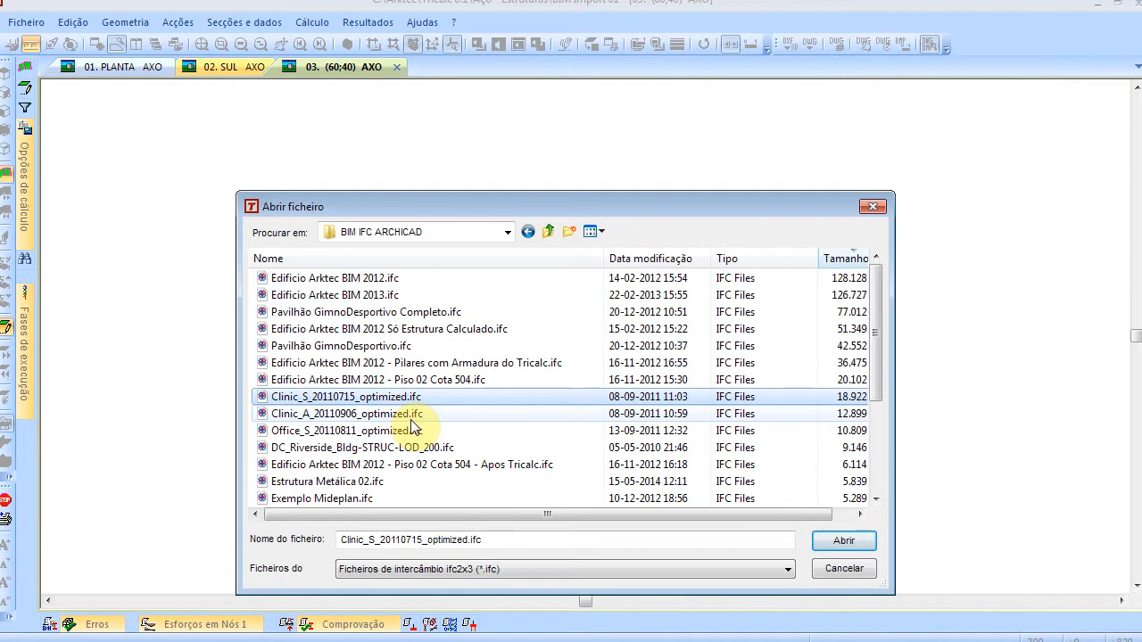
{"action": "left_click", "coordinate": [414, 417]}
{"action": "left_click", "coordinate": [420, 432]}
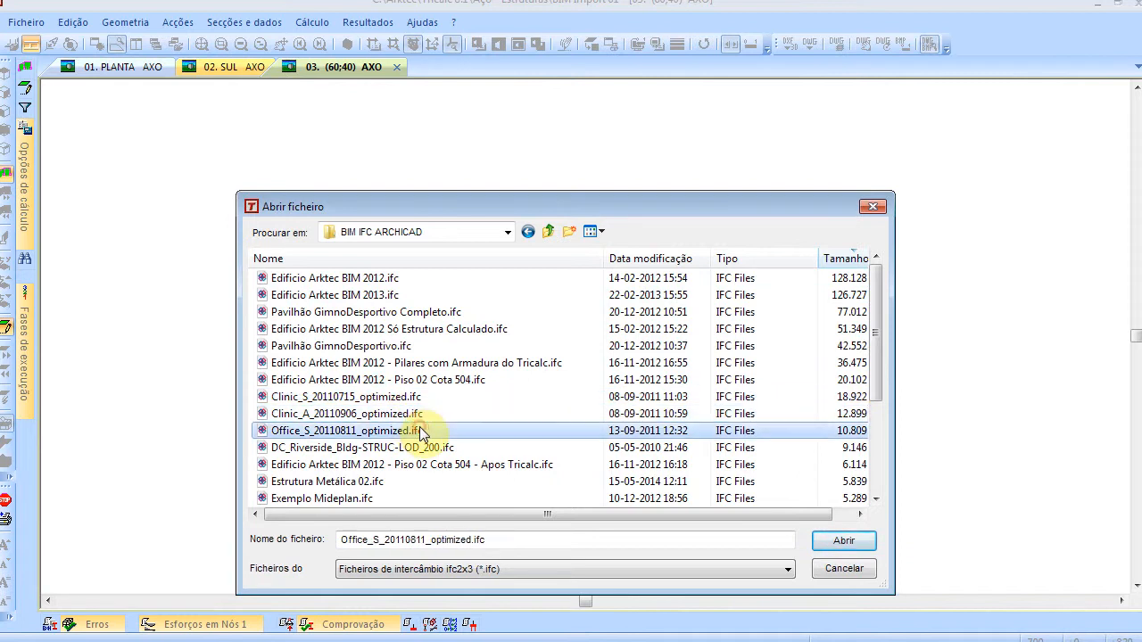
{"action": "scroll", "coordinate": [419, 440], "scroll_direction": "down", "scroll_amount": 3}
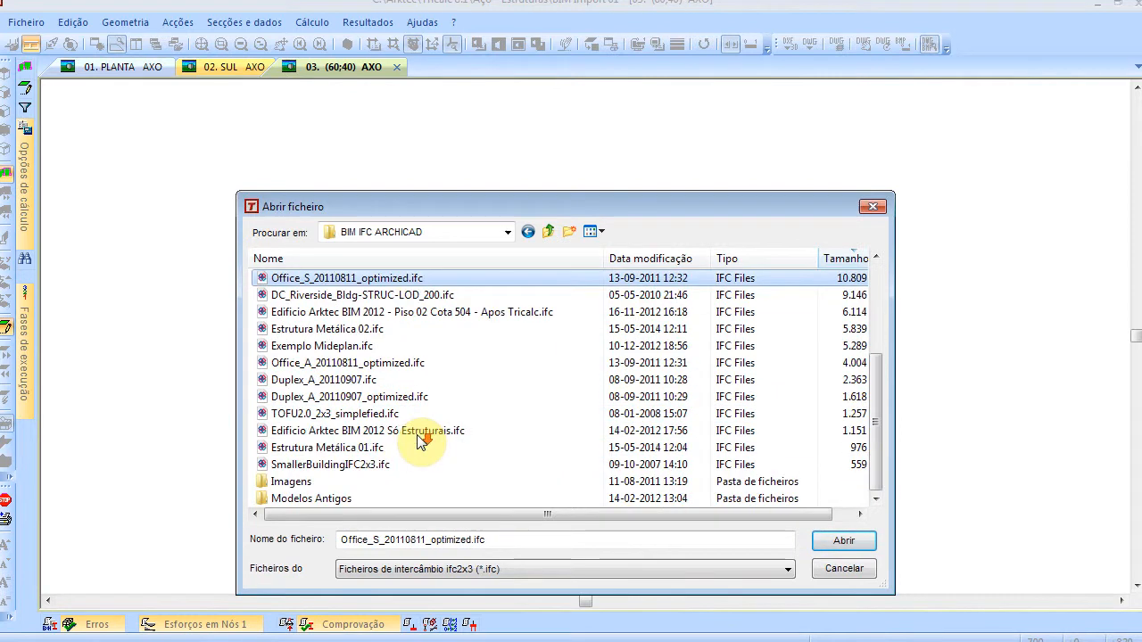
{"action": "scroll", "coordinate": [417, 441], "scroll_direction": "up", "scroll_amount": 2}
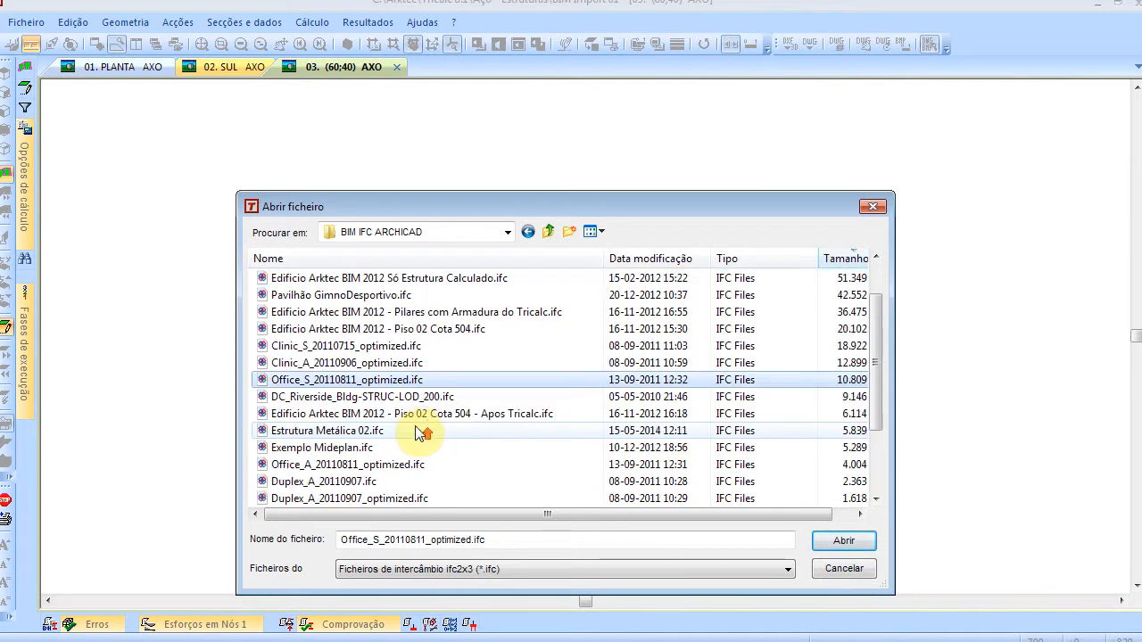
{"action": "scroll", "coordinate": [418, 431], "scroll_direction": "up", "scroll_amount": 1}
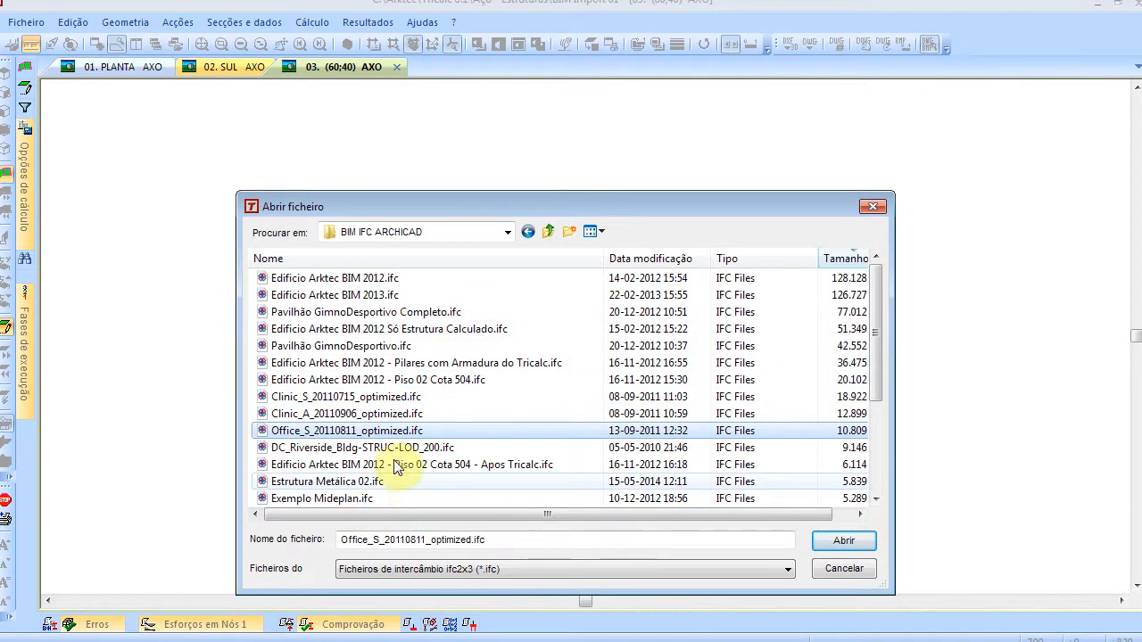
{"action": "left_click", "coordinate": [374, 350]}
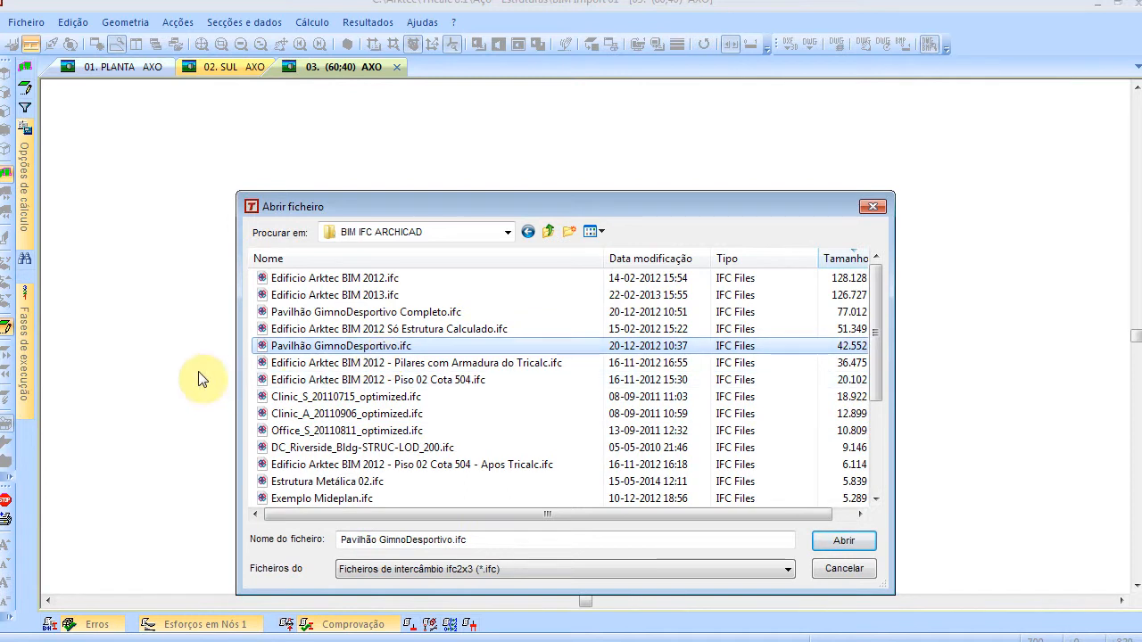
{"action": "left_click_drag", "start_coordinate": [237, 366], "coordinate": [188, 373]}
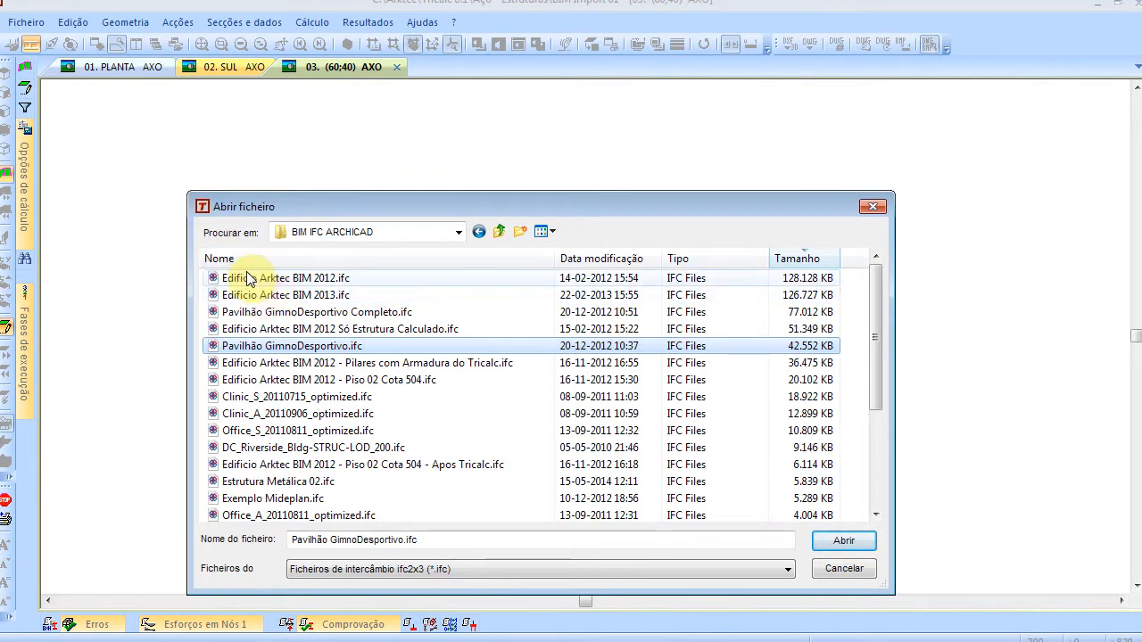
Compare the sizes of the listed IFC files and open Pavilhão GimnoDesportivo Completo.ifc for import
{"action": "left_click", "coordinate": [276, 281]}
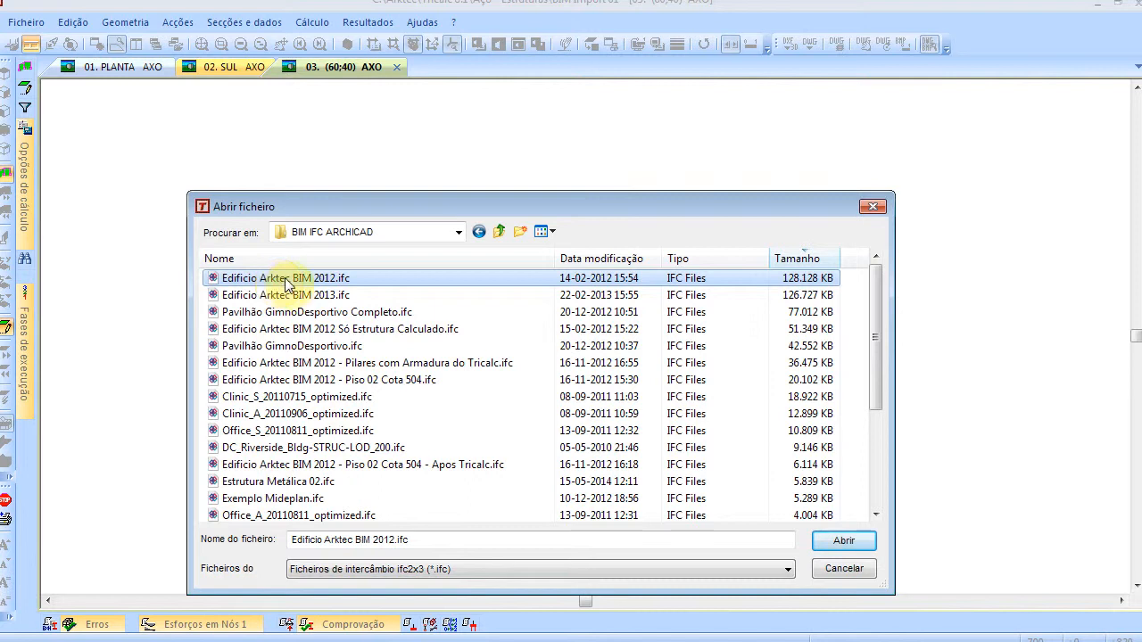
{"action": "left_click", "coordinate": [303, 276]}
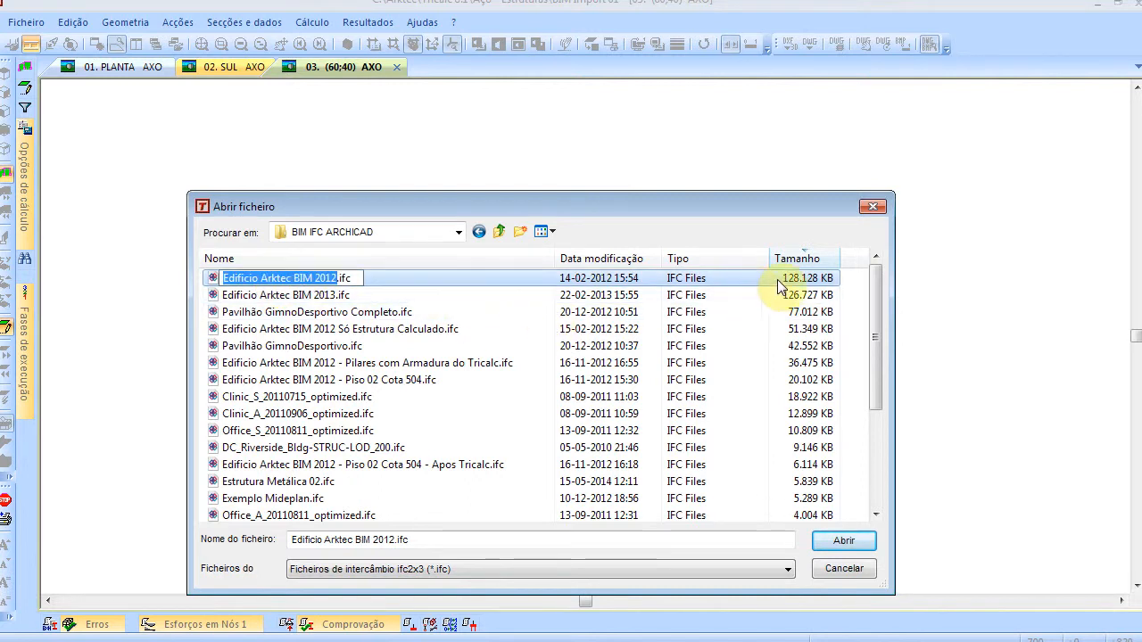
{"action": "left_click", "coordinate": [479, 378]}
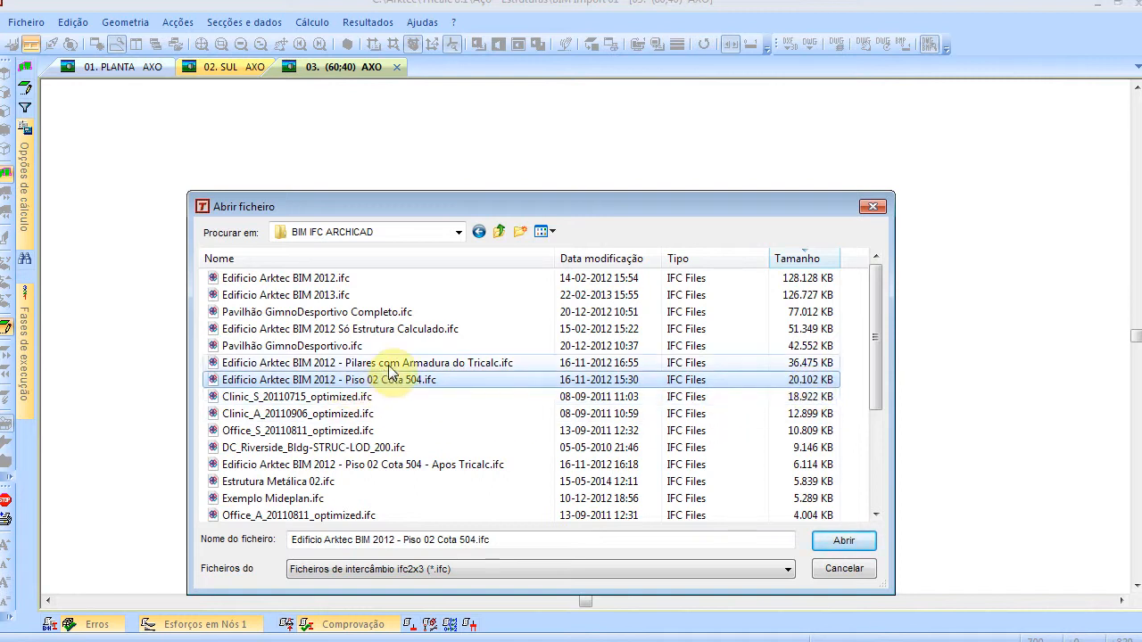
{"action": "left_click", "coordinate": [376, 473]}
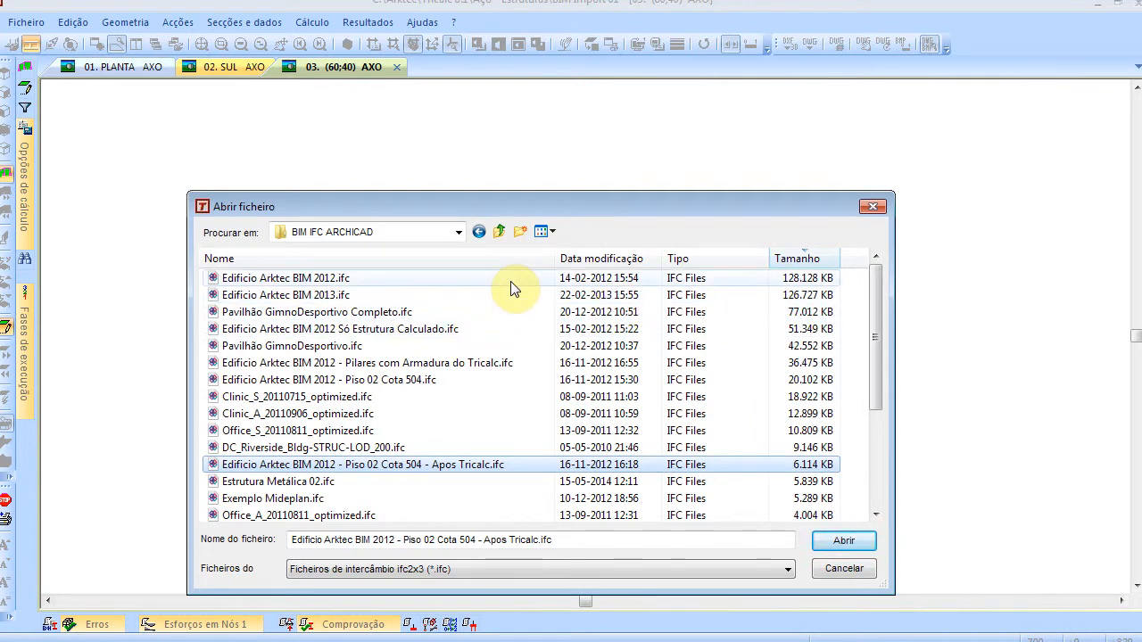
{"action": "left_click", "coordinate": [441, 278]}
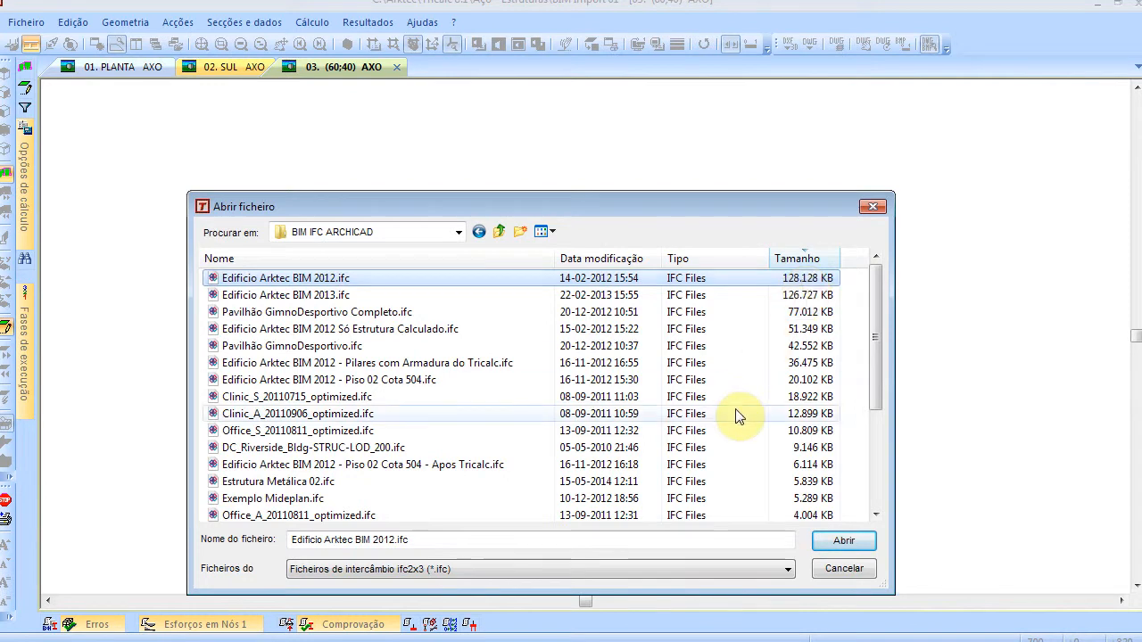
{"action": "left_click", "coordinate": [429, 347]}
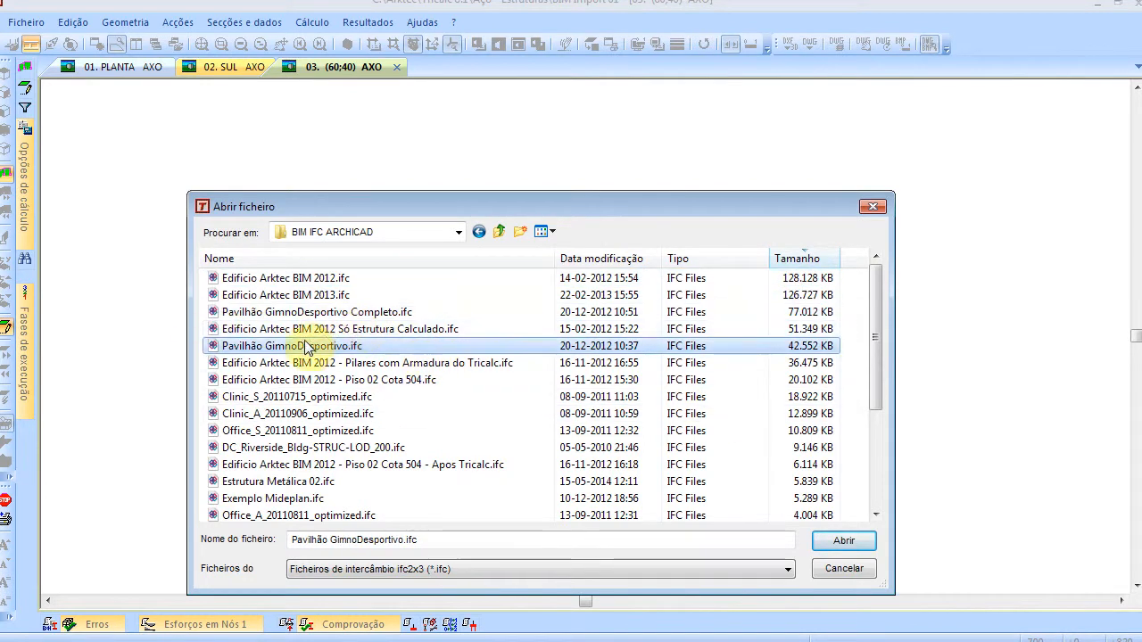
{"action": "left_click", "coordinate": [354, 314]}
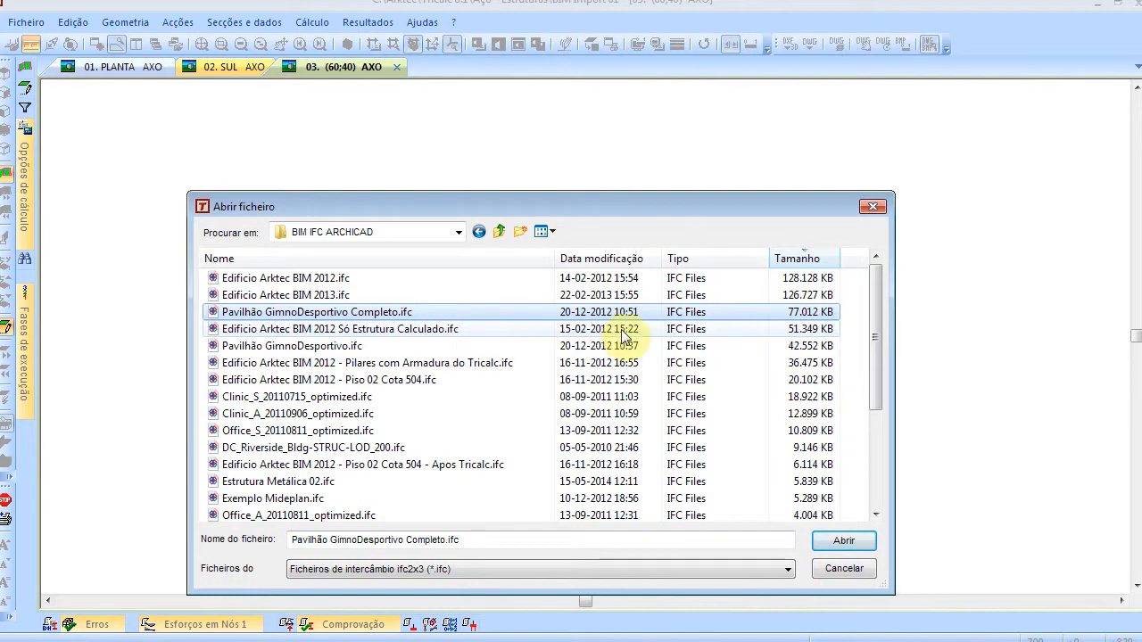
{"action": "left_click", "coordinate": [829, 541]}
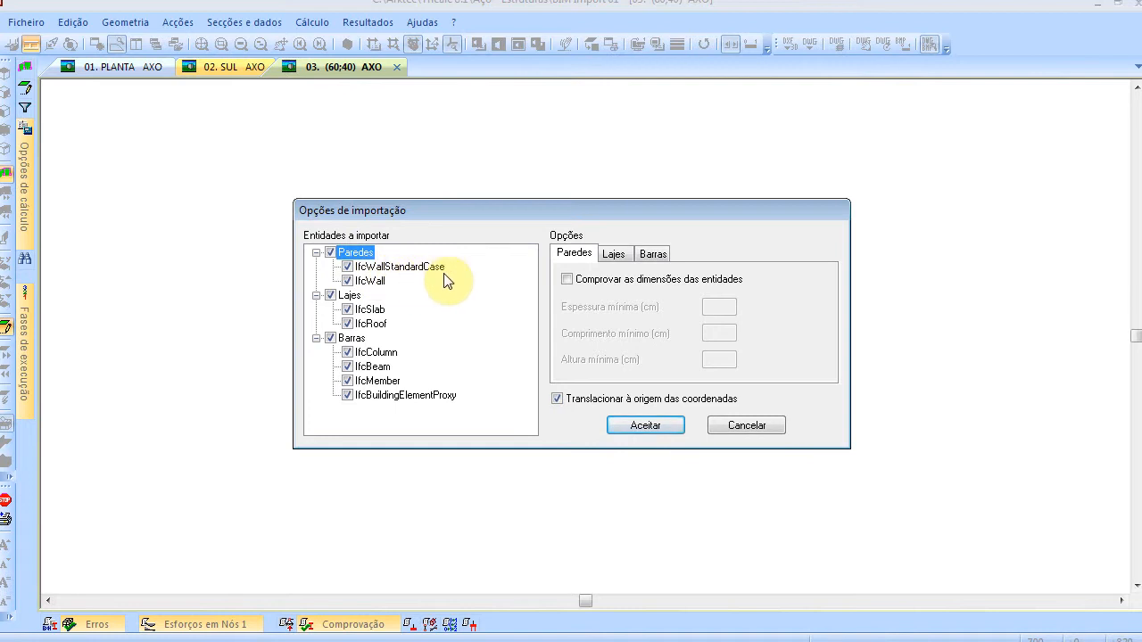
Review the IFC entity types offered for import, including IfcColumn, IfcBeam, IfcMember and IfcBuildingElementProxy
{"action": "left_click", "coordinate": [390, 358]}
{"action": "left_click", "coordinate": [389, 368]}
{"action": "left_click", "coordinate": [392, 381]}
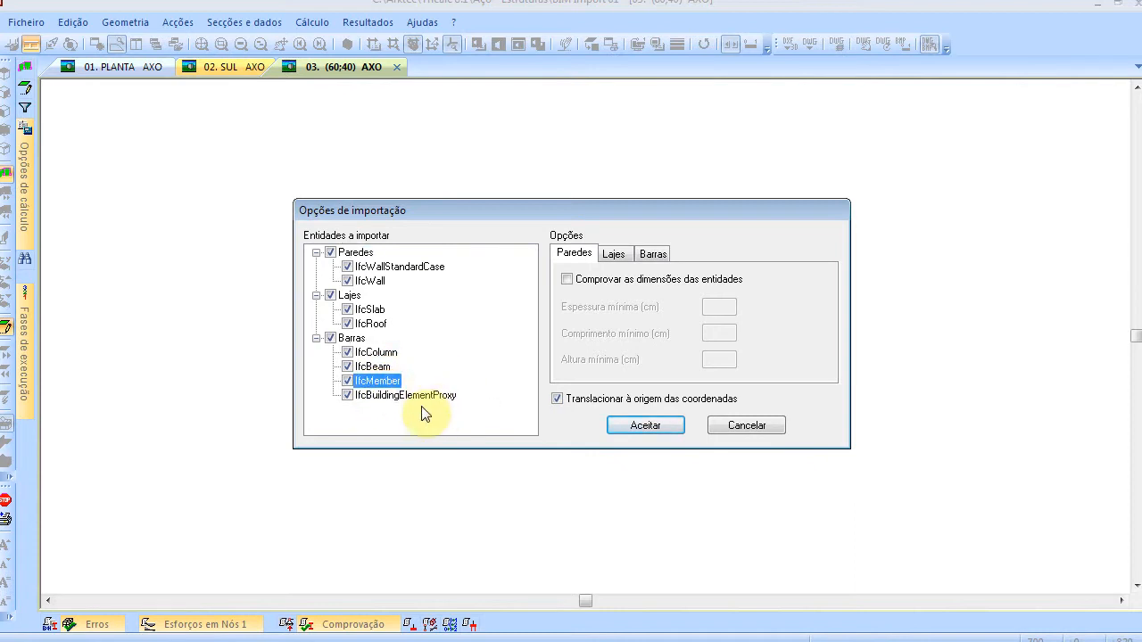
{"action": "left_click", "coordinate": [413, 398]}
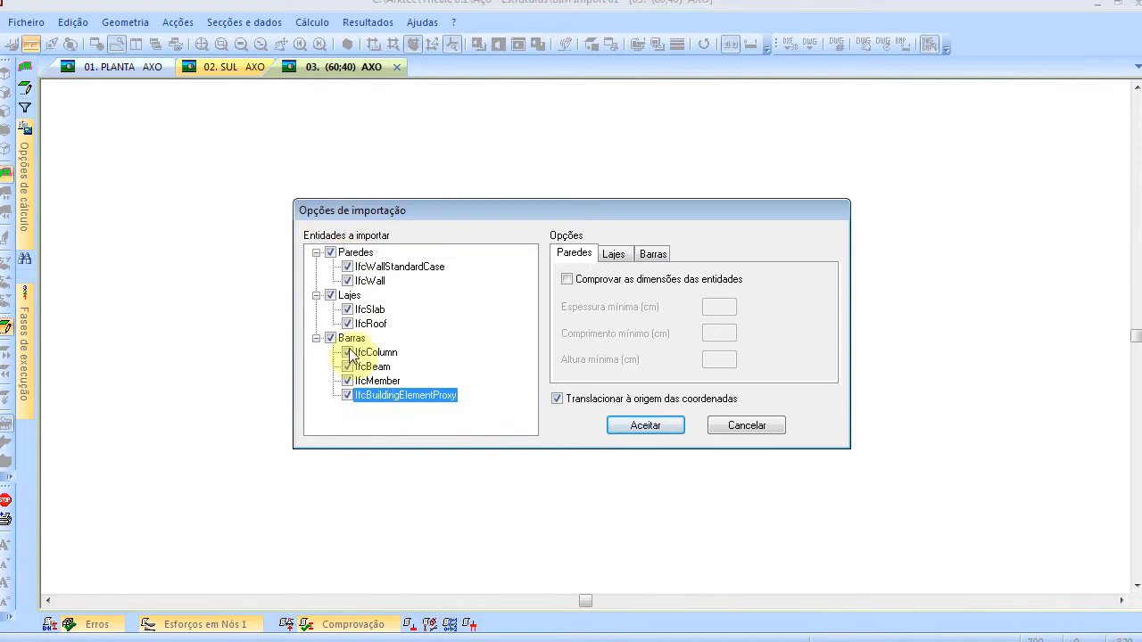
{"action": "left_click", "coordinate": [347, 267]}
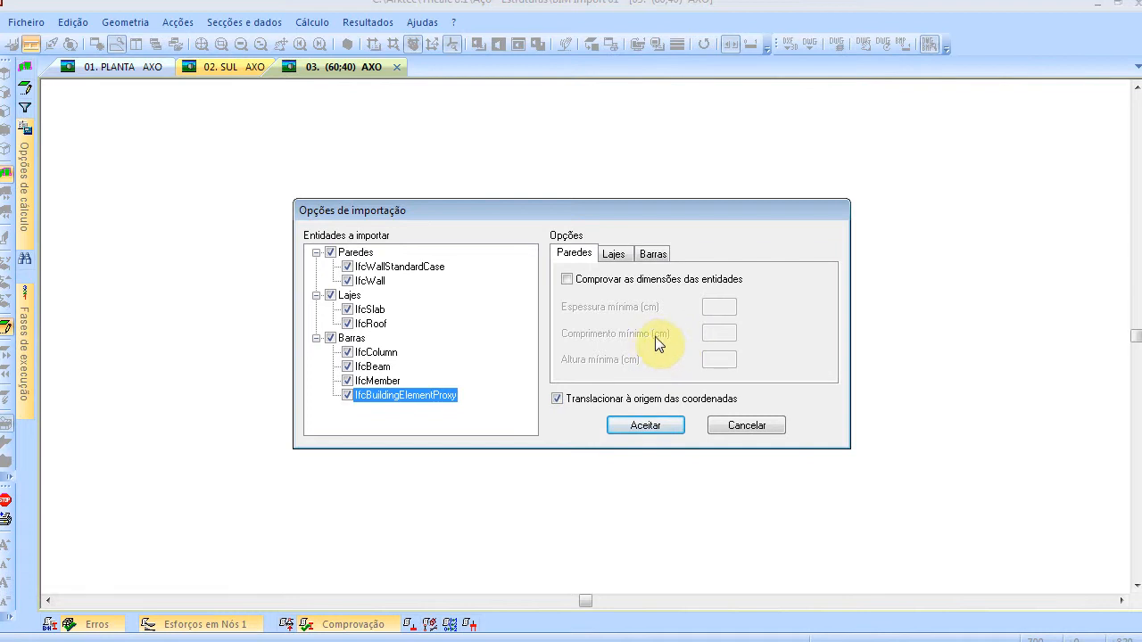
Try the dimension check for imported walls with a minimum thickness of 0,15 cm
{"action": "left_click", "coordinate": [595, 287]}
{"action": "double_click", "coordinate": [727, 306]}
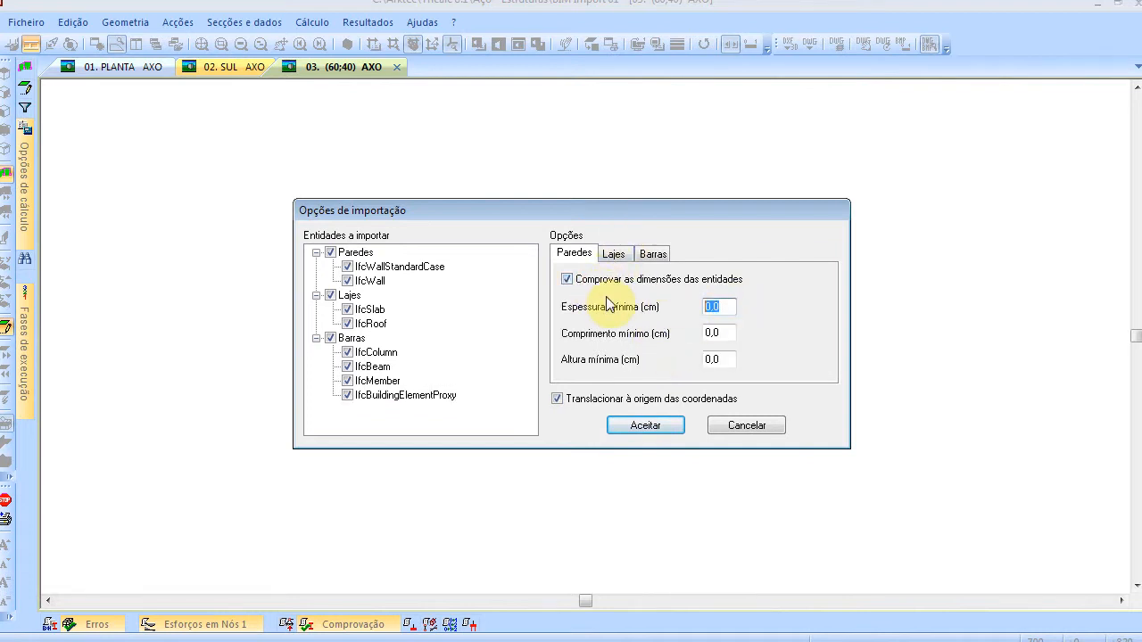
{"action": "type", "text": "0,15"}
{"action": "left_click", "coordinate": [722, 327]}
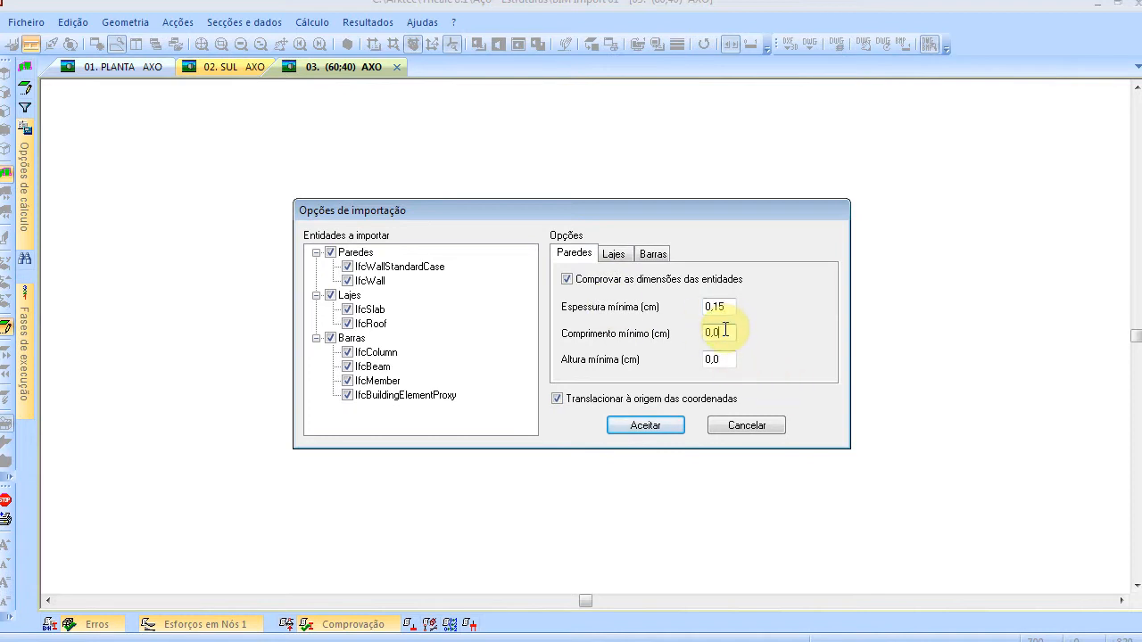
{"action": "left_click", "coordinate": [585, 283]}
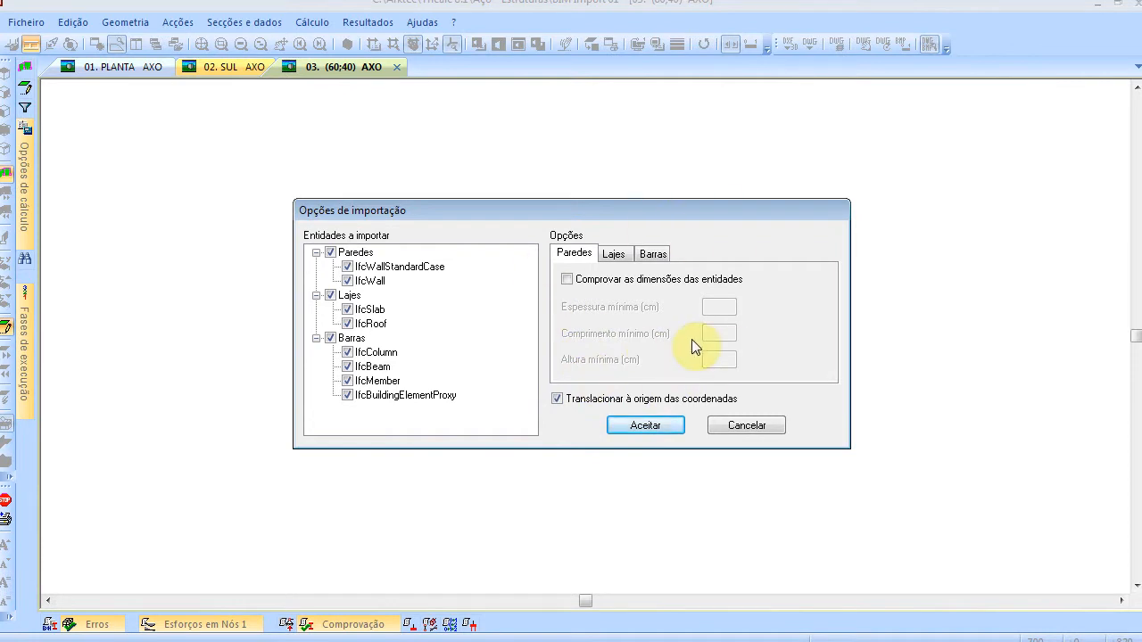
Import all entity types with translation to the coordinate origin and decline saving the Pavilhão GimnoDesportivo Completo.ntr file
{"action": "left_click", "coordinate": [656, 427]}
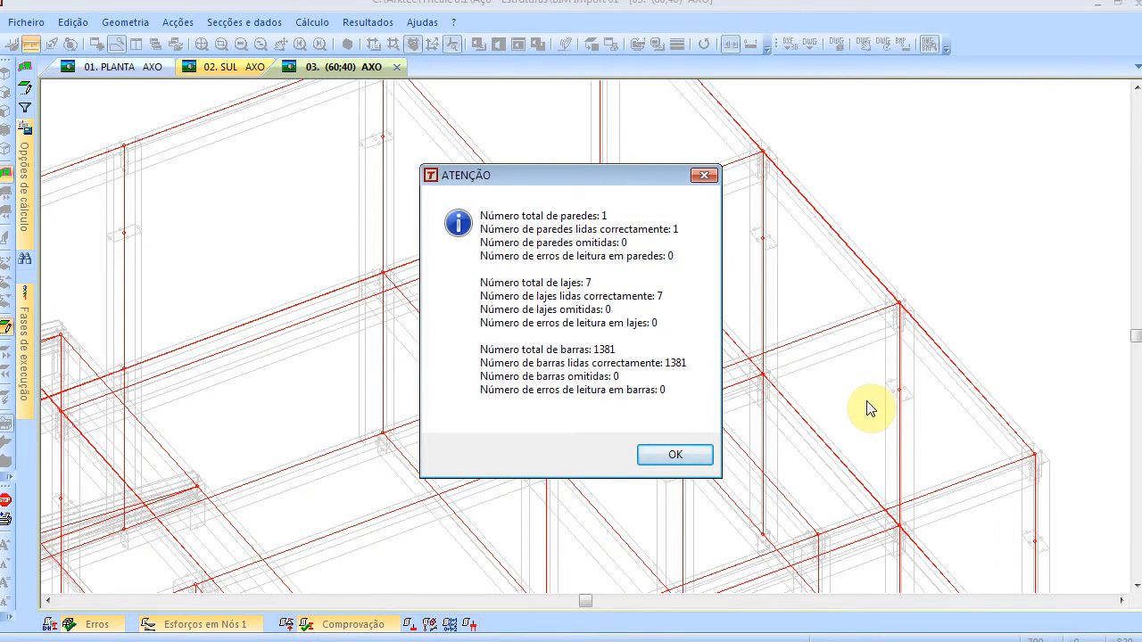
{"action": "left_click", "coordinate": [660, 457]}
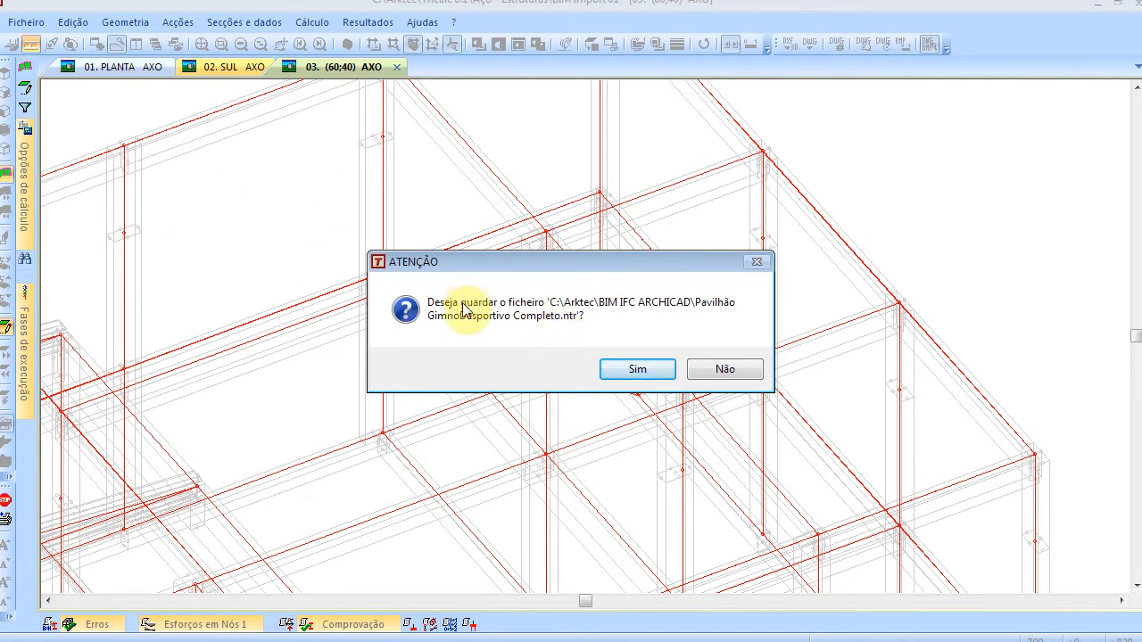
{"action": "left_click", "coordinate": [702, 370]}
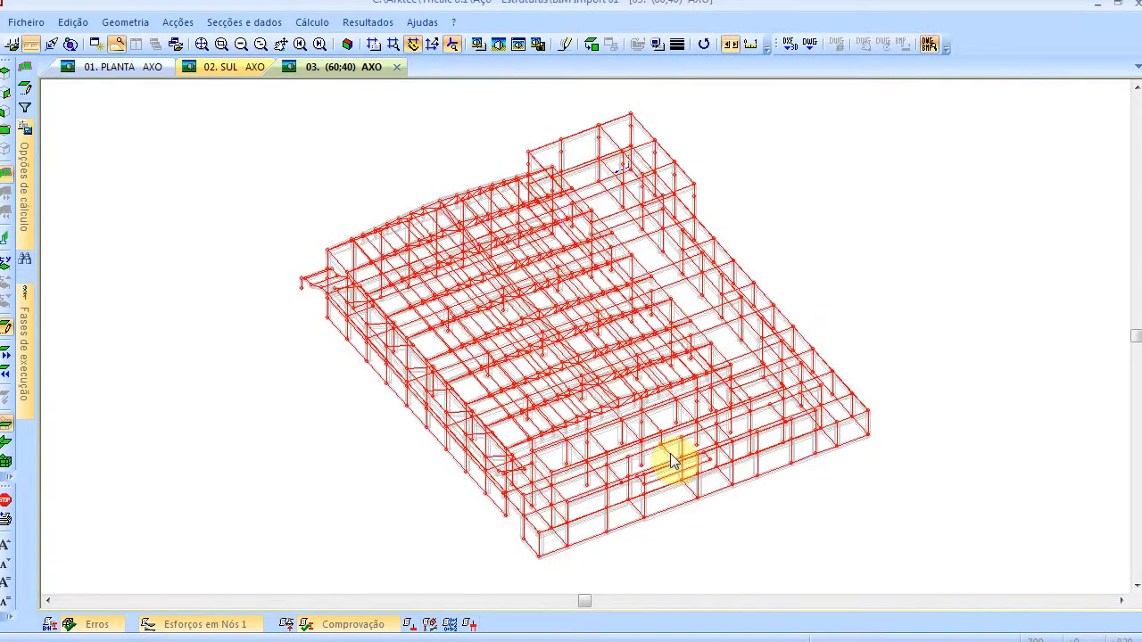
Render the imported pavilion in solid colour with its edges drawn
{"action": "scroll", "coordinate": [513, 468], "scroll_direction": "up", "scroll_amount": 2}
{"action": "scroll", "coordinate": [532, 432], "scroll_direction": "up", "scroll_amount": 2}
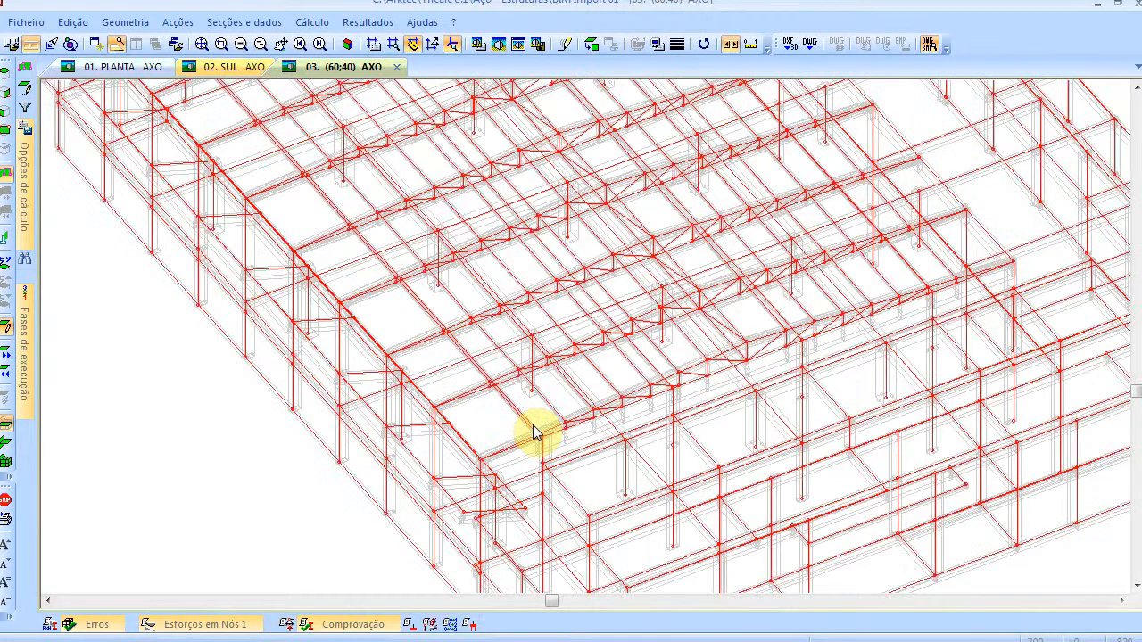
{"action": "scroll", "coordinate": [535, 432], "scroll_direction": "down", "scroll_amount": 4}
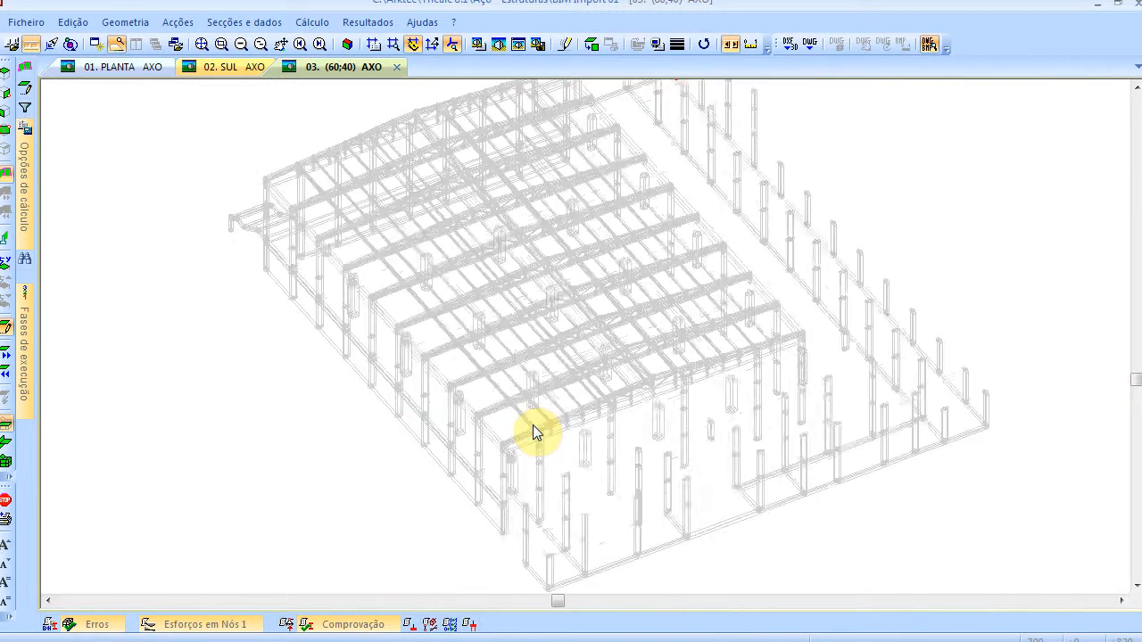
{"action": "left_click", "coordinate": [519, 45]}
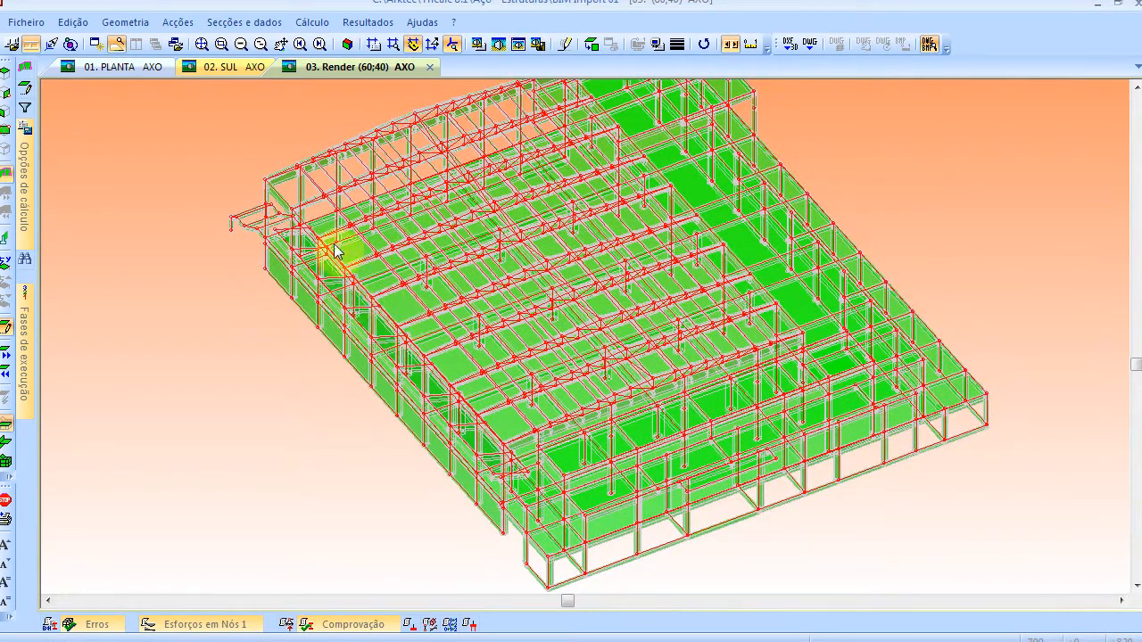
{"action": "left_click", "coordinate": [494, 44]}
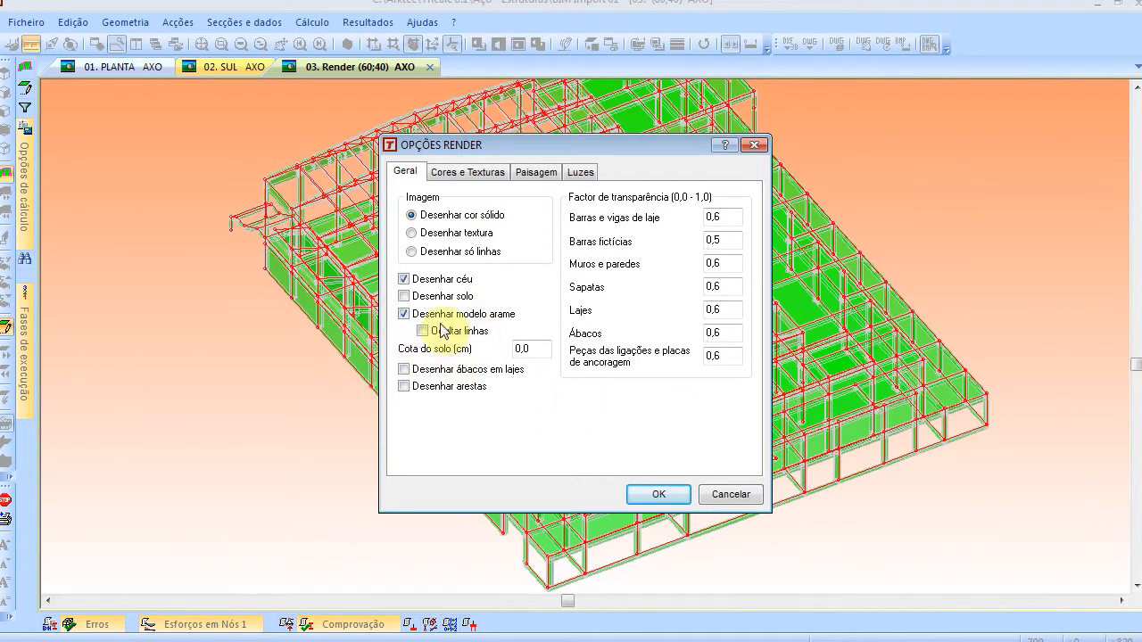
{"action": "left_click", "coordinate": [424, 392]}
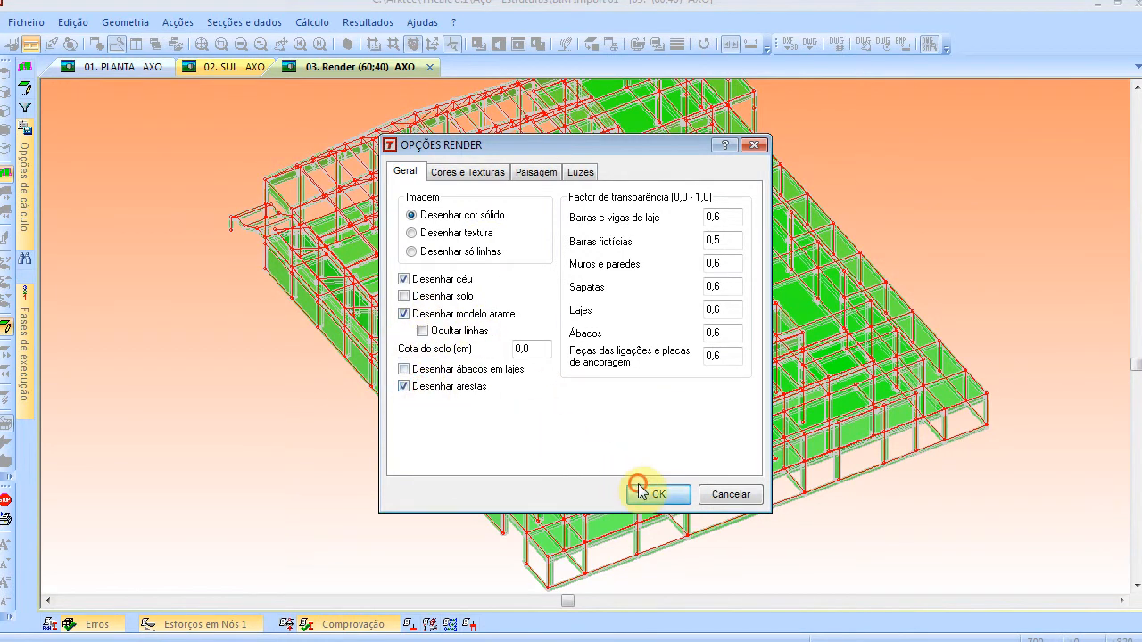
{"action": "left_click", "coordinate": [639, 492]}
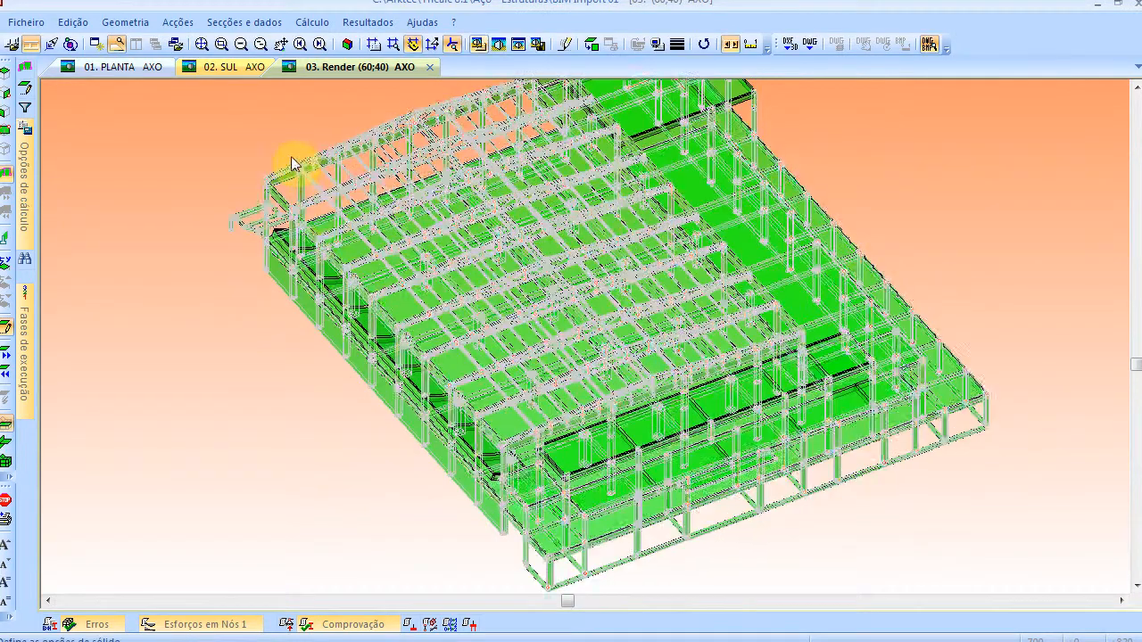
Examine the rendered canopy, columns and roof trusses at the pavilion's corner up close
{"action": "left_click", "coordinate": [223, 44]}
{"action": "left_click_drag", "start_coordinate": [250, 165], "coordinate": [361, 250]}
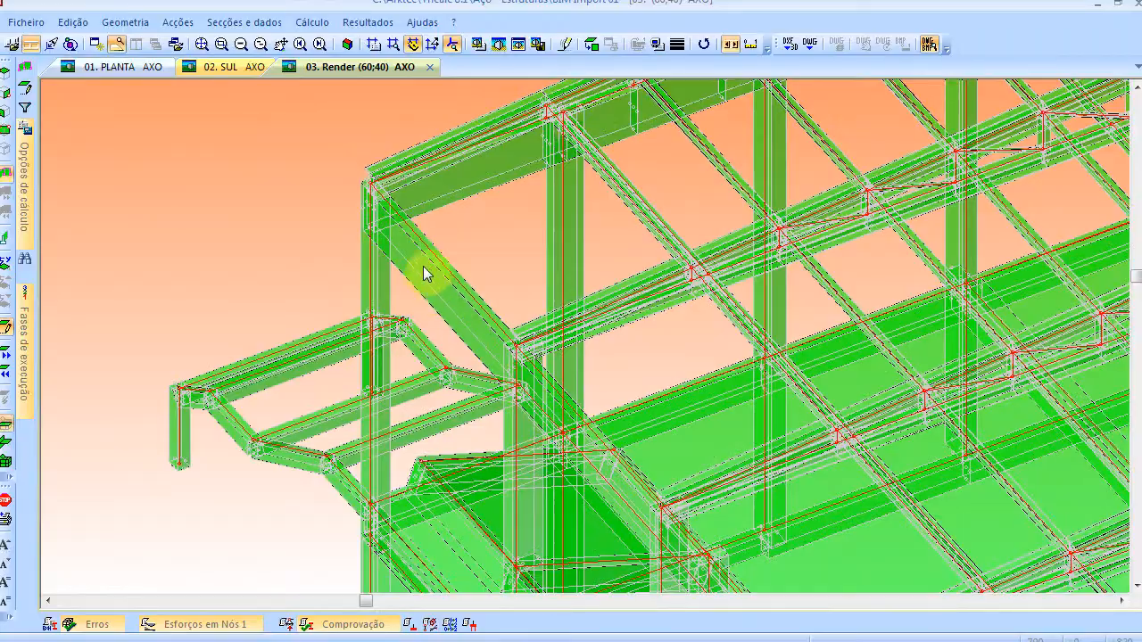
{"action": "scroll", "coordinate": [430, 281], "scroll_direction": "up", "scroll_amount": 5}
{"action": "scroll", "coordinate": [430, 280], "scroll_direction": "down", "scroll_amount": 5}
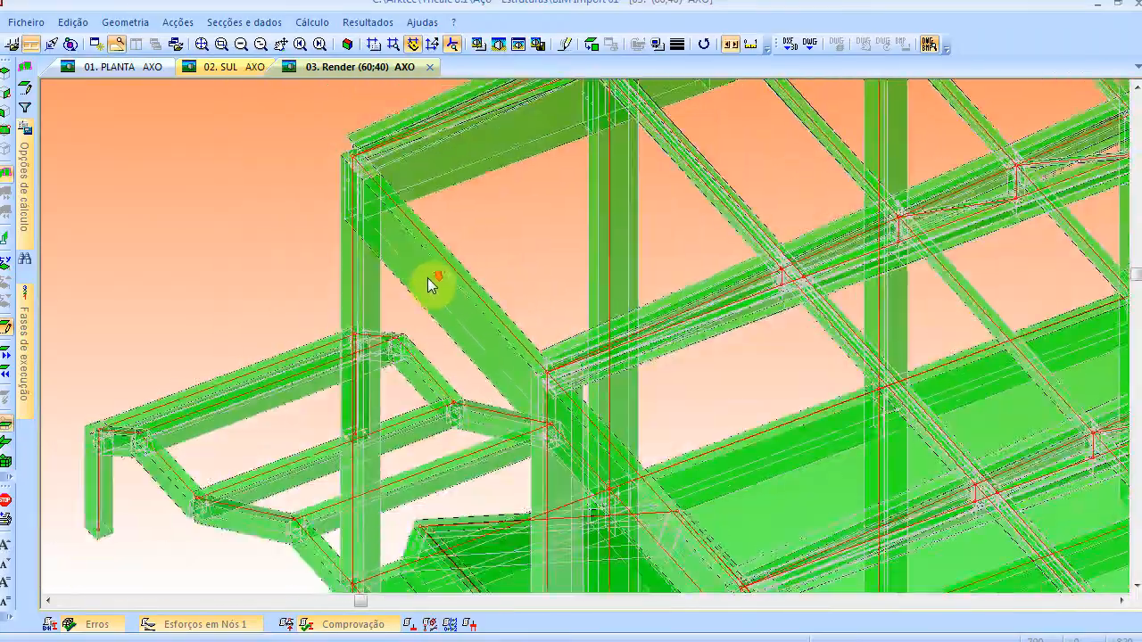
{"action": "scroll", "coordinate": [387, 323], "scroll_direction": "up", "scroll_amount": 5}
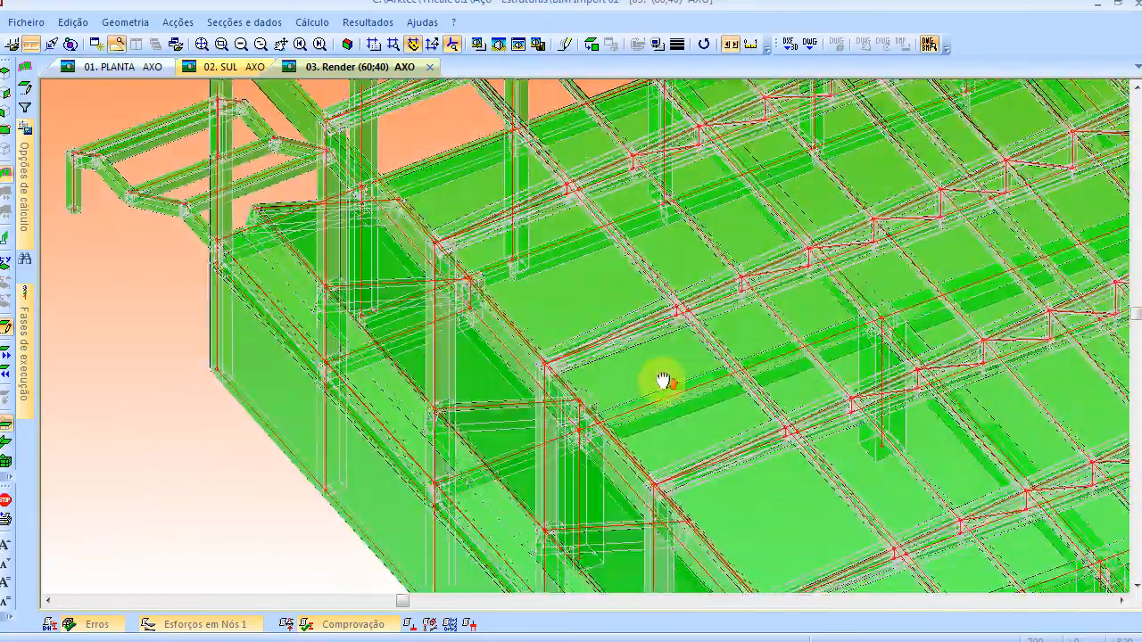
{"action": "scroll", "coordinate": [578, 297], "scroll_direction": "down", "scroll_amount": 2}
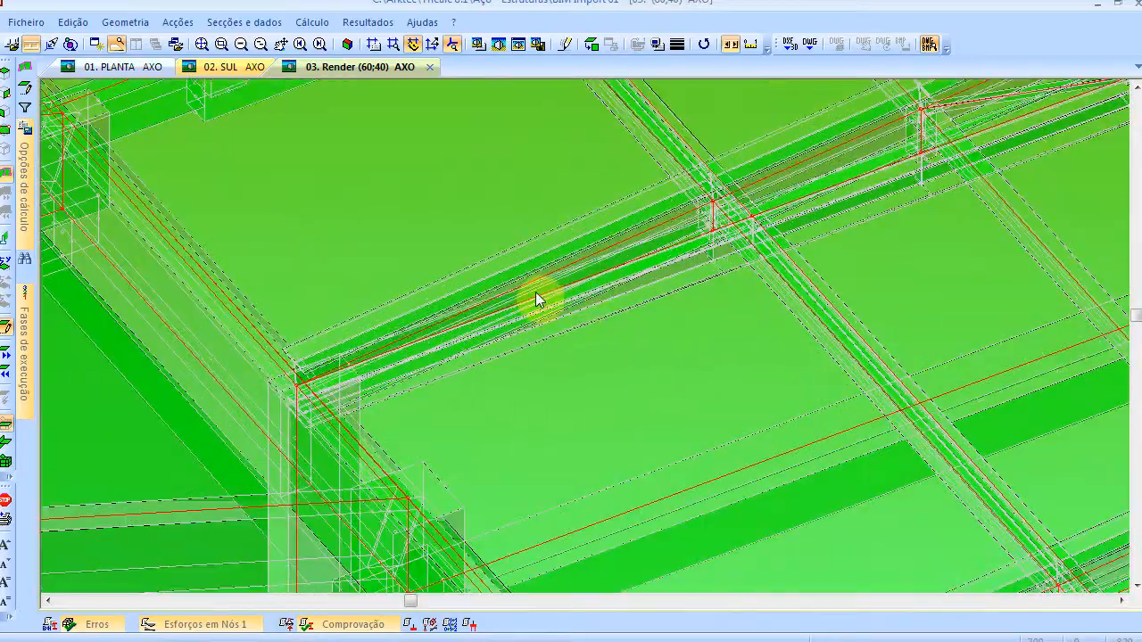
{"action": "scroll", "coordinate": [436, 327], "scroll_direction": "up", "scroll_amount": 2}
{"action": "scroll", "coordinate": [436, 326], "scroll_direction": "down", "scroll_amount": 4}
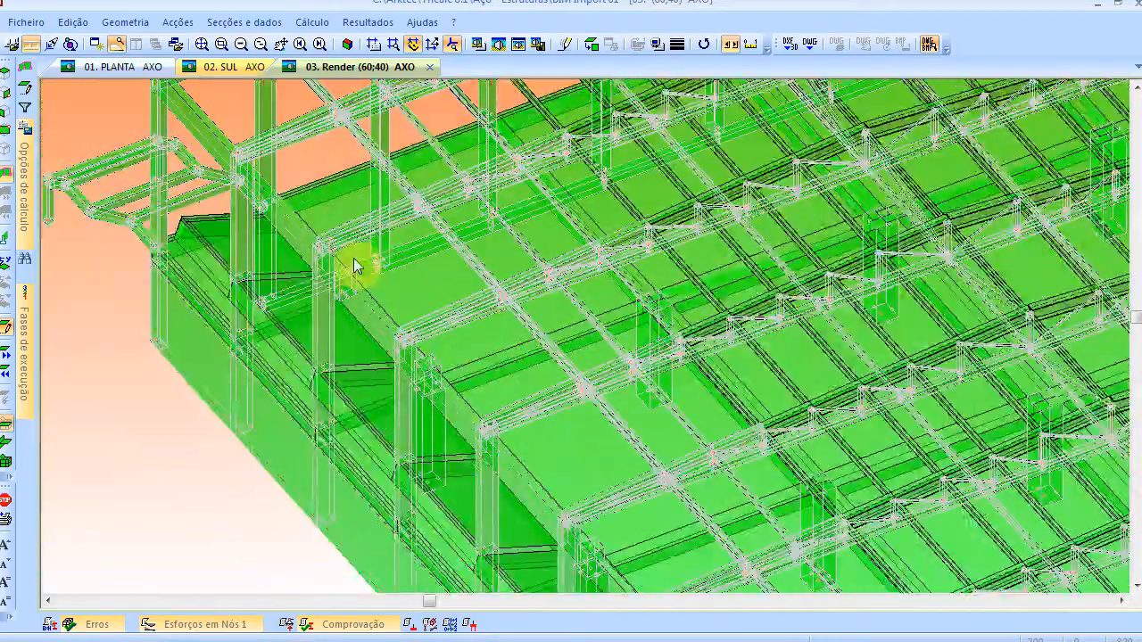
Turn off drawing of the wireframe model in the render options
{"action": "left_click", "coordinate": [479, 44]}
{"action": "left_click", "coordinate": [444, 314]}
{"action": "left_click", "coordinate": [658, 496]}
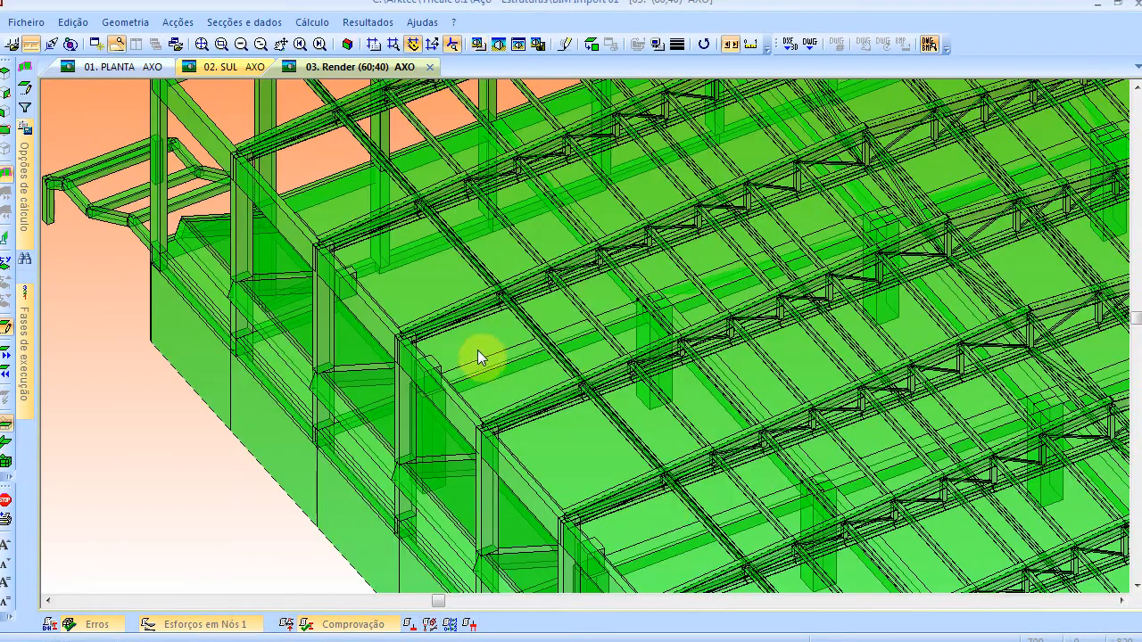
Inspect the rendered pavilion from several angles, covering the truss-to-column supports, the side façade and the lower floors
{"action": "scroll", "coordinate": [416, 248], "scroll_direction": "up", "scroll_amount": 5}
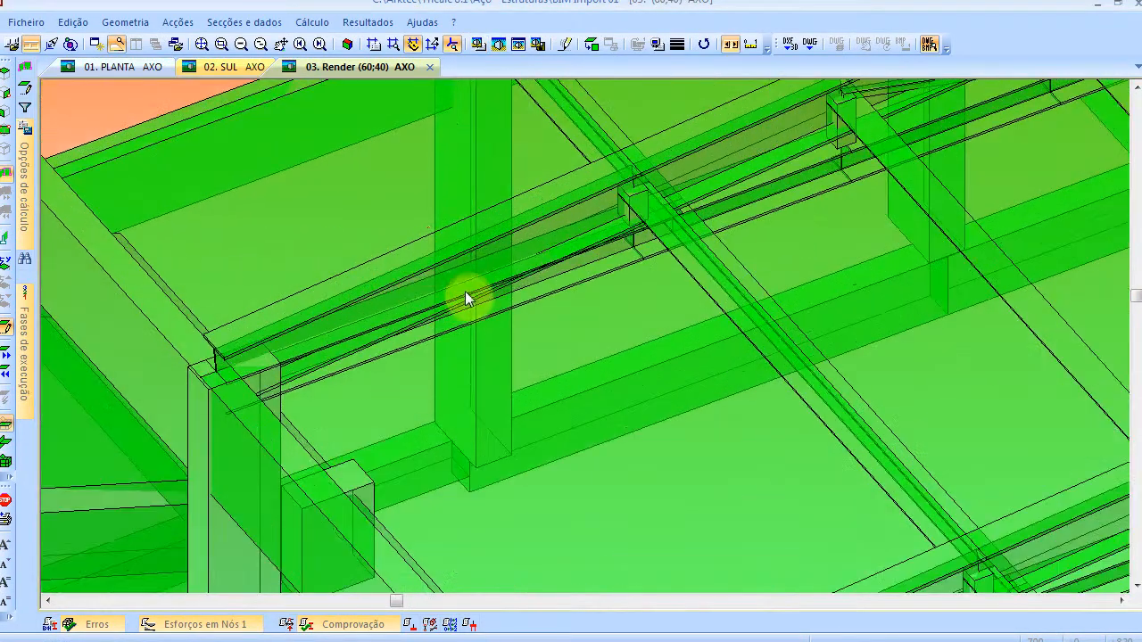
{"action": "key", "text": "Down"}
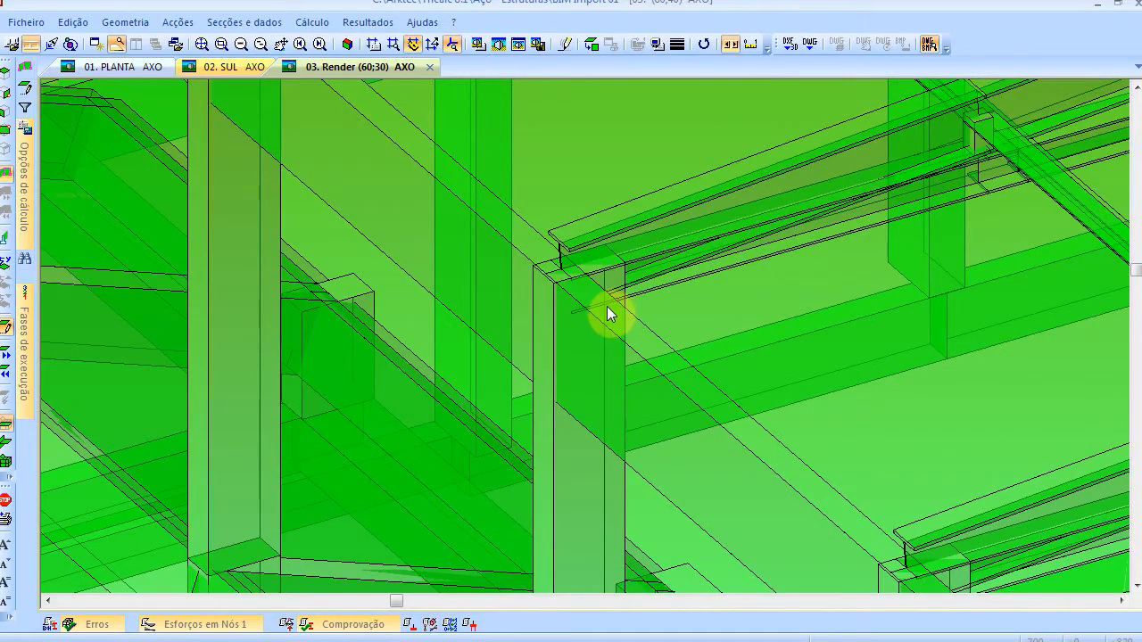
{"action": "scroll", "coordinate": [608, 313], "scroll_direction": "down", "scroll_amount": 5}
{"action": "middle_click_drag", "start_coordinate": [899, 494], "coordinate": [642, 380]}
{"action": "middle_click_drag", "start_coordinate": [685, 446], "coordinate": [560, 361]}
{"action": "scroll", "coordinate": [575, 418], "scroll_direction": "down", "scroll_amount": 1}
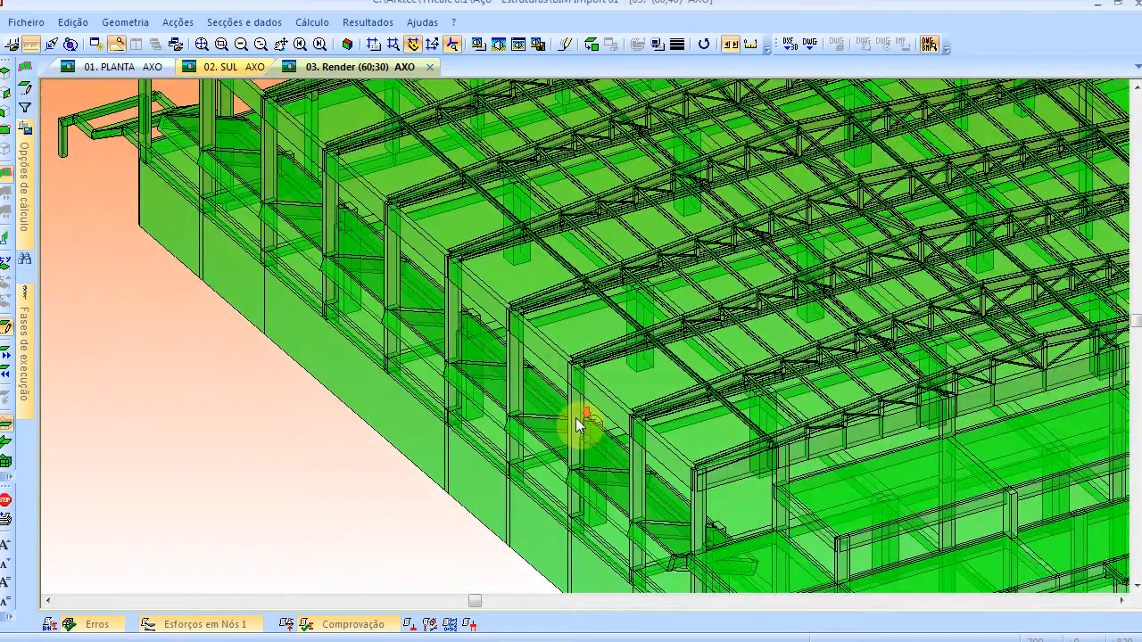
{"action": "scroll", "coordinate": [575, 417], "scroll_direction": "down", "scroll_amount": 2}
{"action": "scroll", "coordinate": [683, 407], "scroll_direction": "up", "scroll_amount": 2}
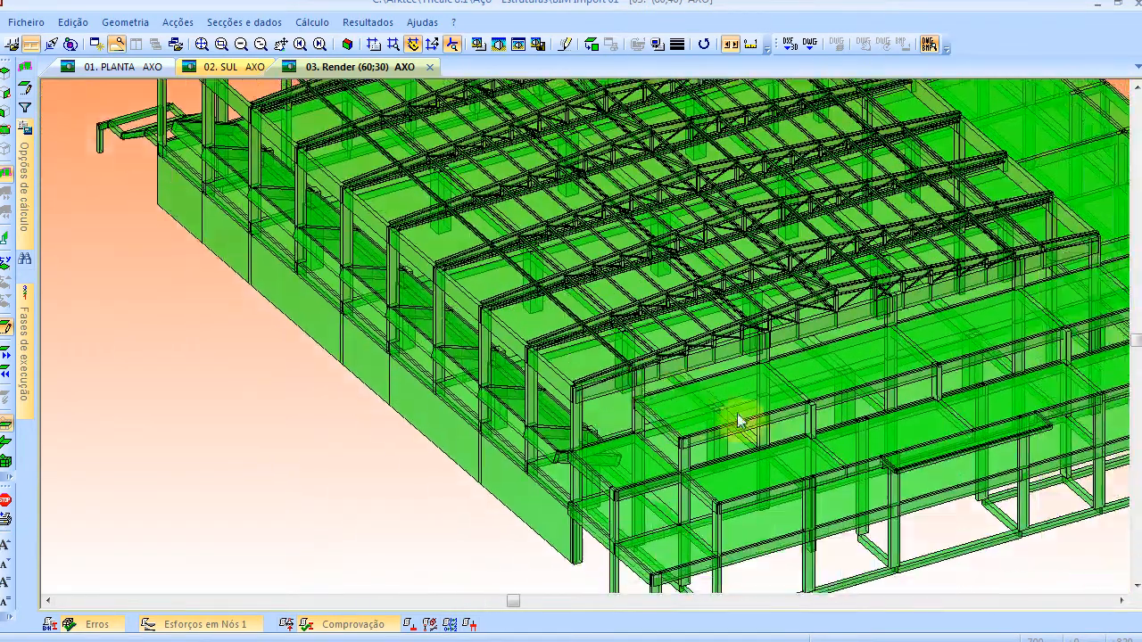
{"action": "scroll", "coordinate": [737, 419], "scroll_direction": "up", "scroll_amount": 11, "text": "ctrl"}
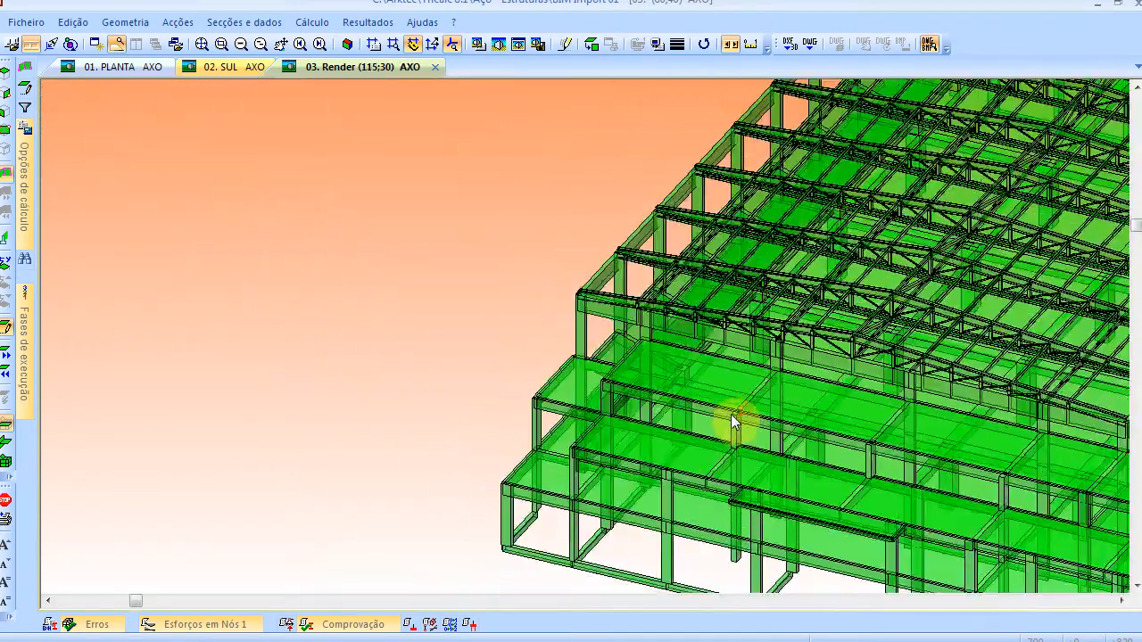
{"action": "scroll", "coordinate": [731, 419], "scroll_direction": "up", "scroll_amount": 3, "text": "ctrl"}
{"action": "middle_click_drag", "start_coordinate": [829, 383], "coordinate": [553, 297]}
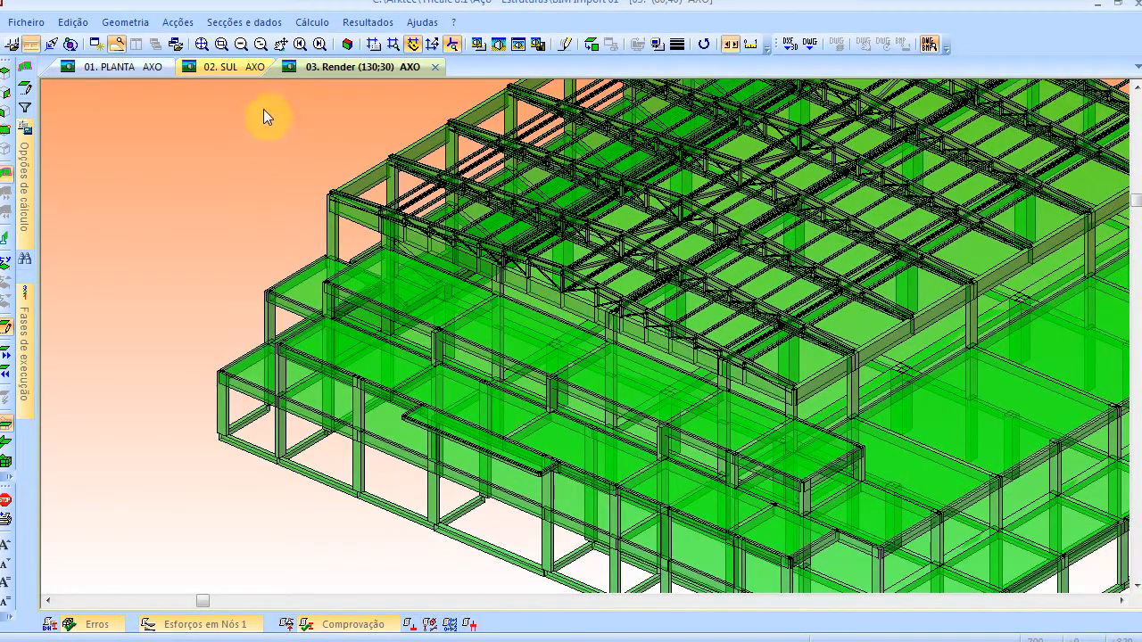
Open the general BIM creation options, go from the beam to the column settings and suppress further notices about undetermined profiles
{"action": "left_click", "coordinate": [202, 43]}
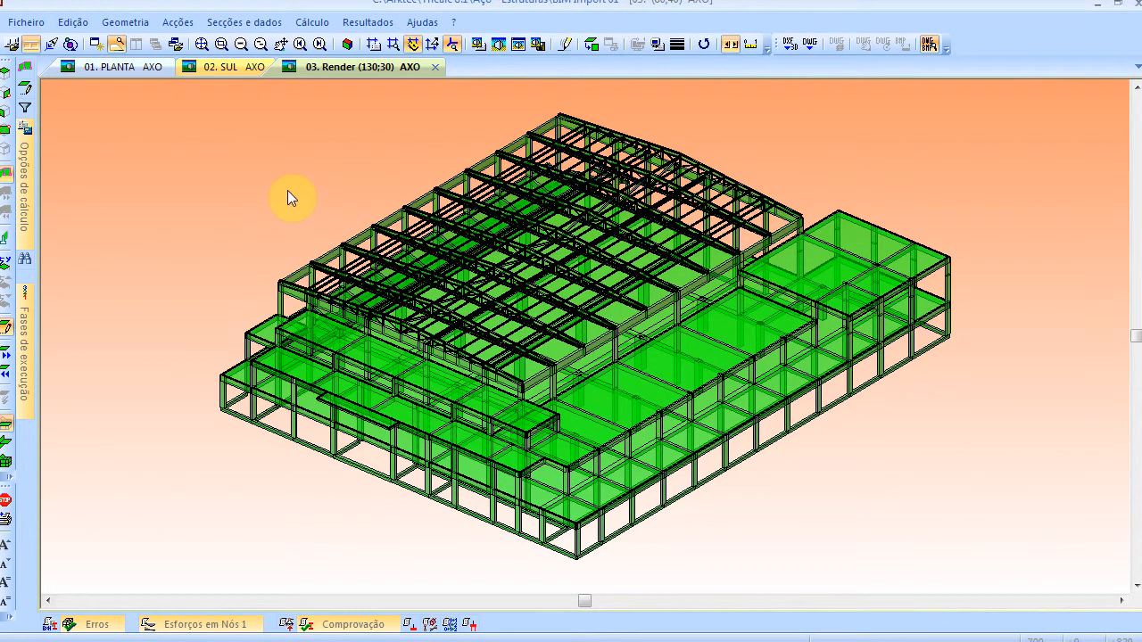
{"action": "left_click", "coordinate": [124, 22]}
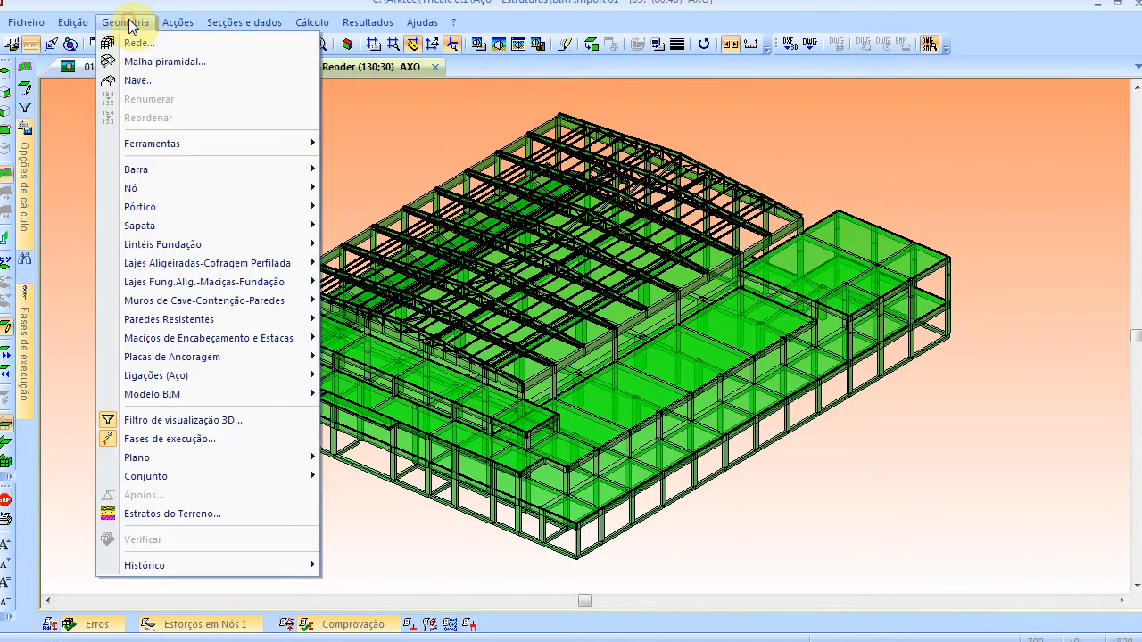
{"action": "mouse_move", "coordinate": [228, 394]}
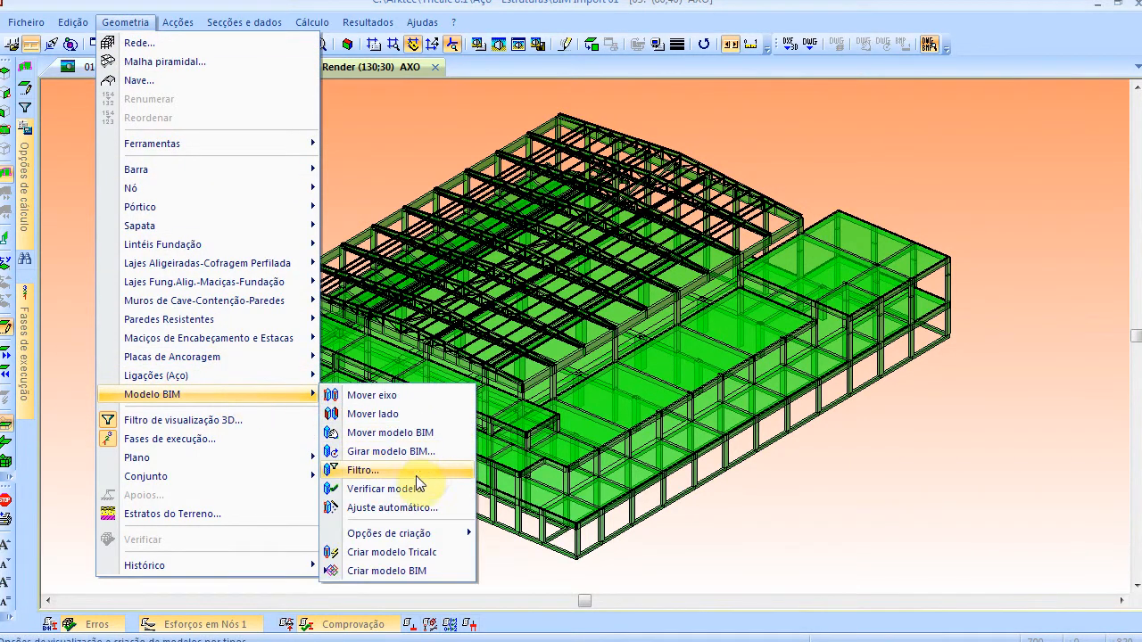
{"action": "mouse_move", "coordinate": [415, 535]}
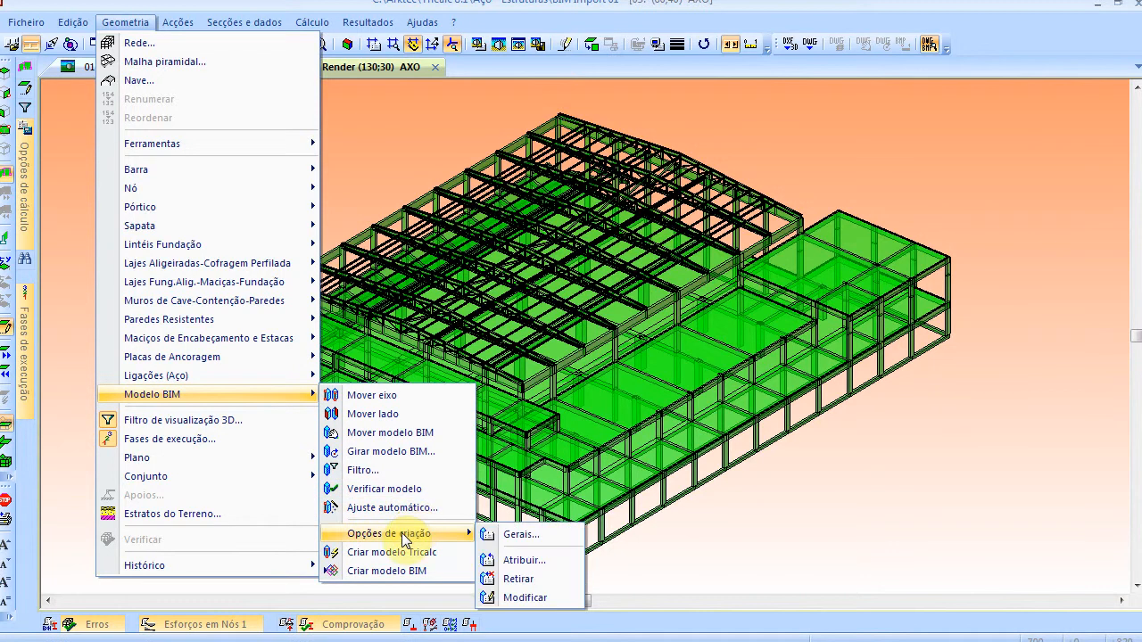
{"action": "left_click", "coordinate": [516, 532]}
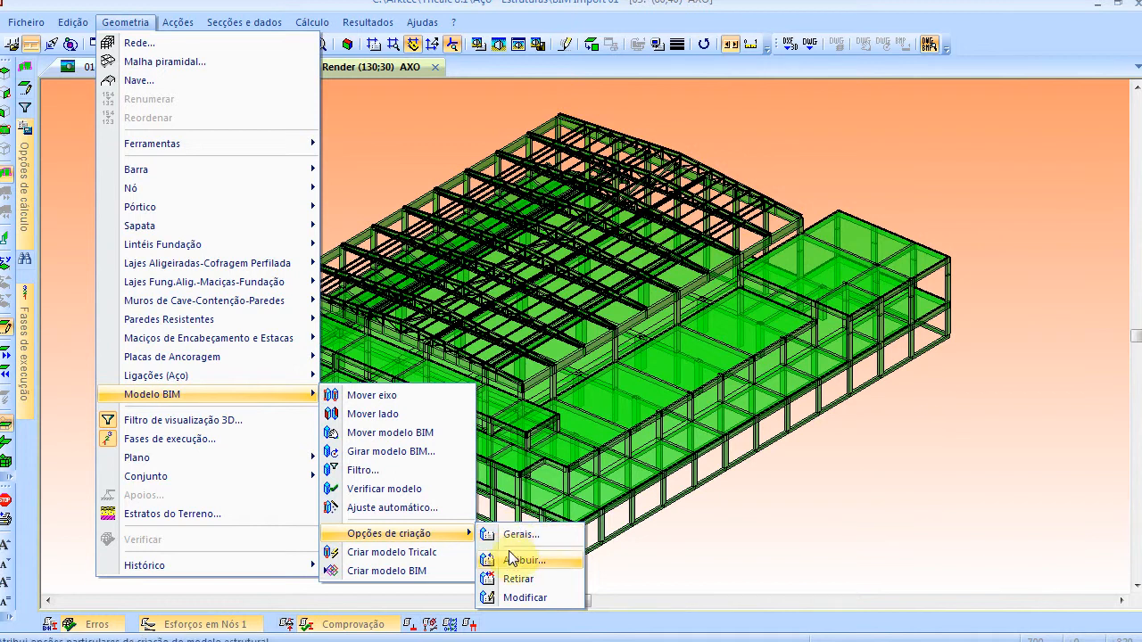
{"action": "left_click", "coordinate": [521, 532]}
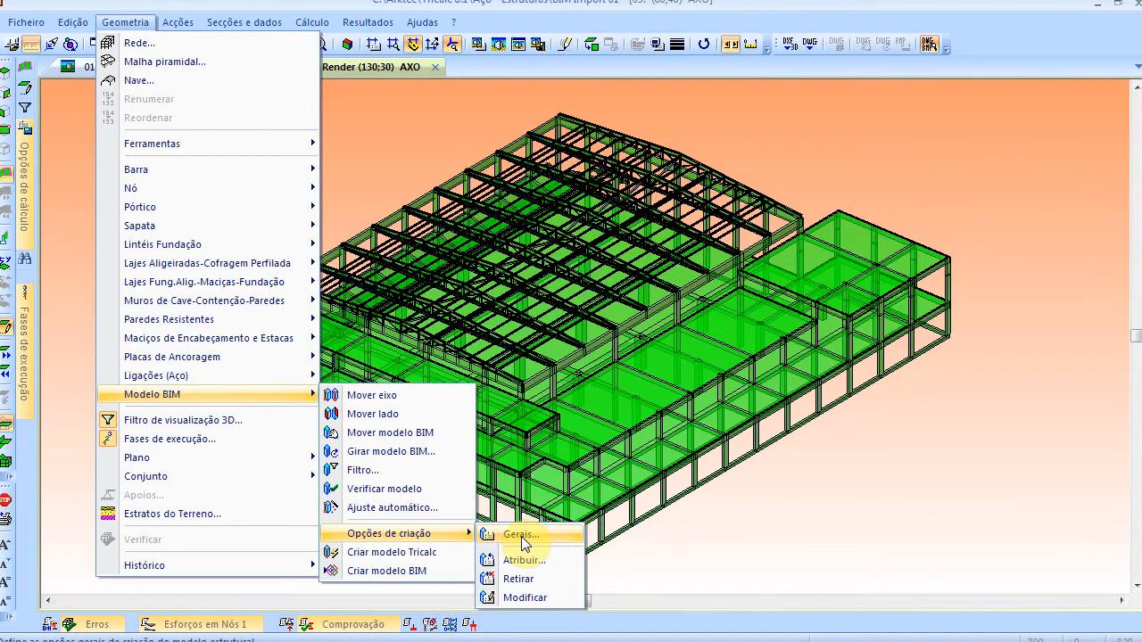
{"action": "left_click", "coordinate": [521, 534]}
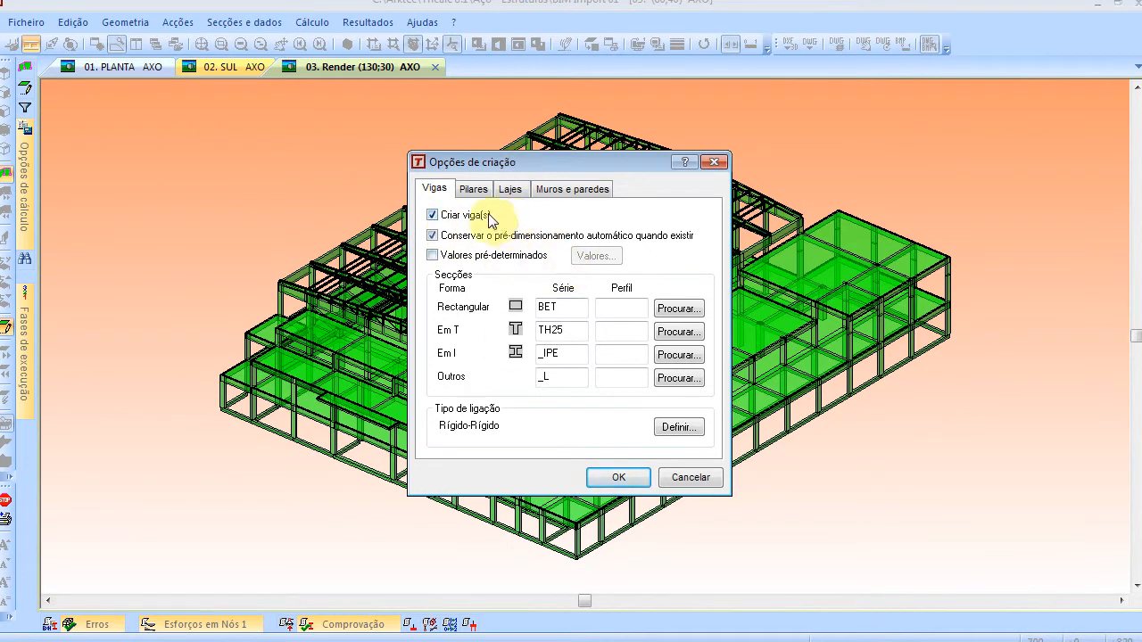
{"action": "left_click", "coordinate": [473, 192]}
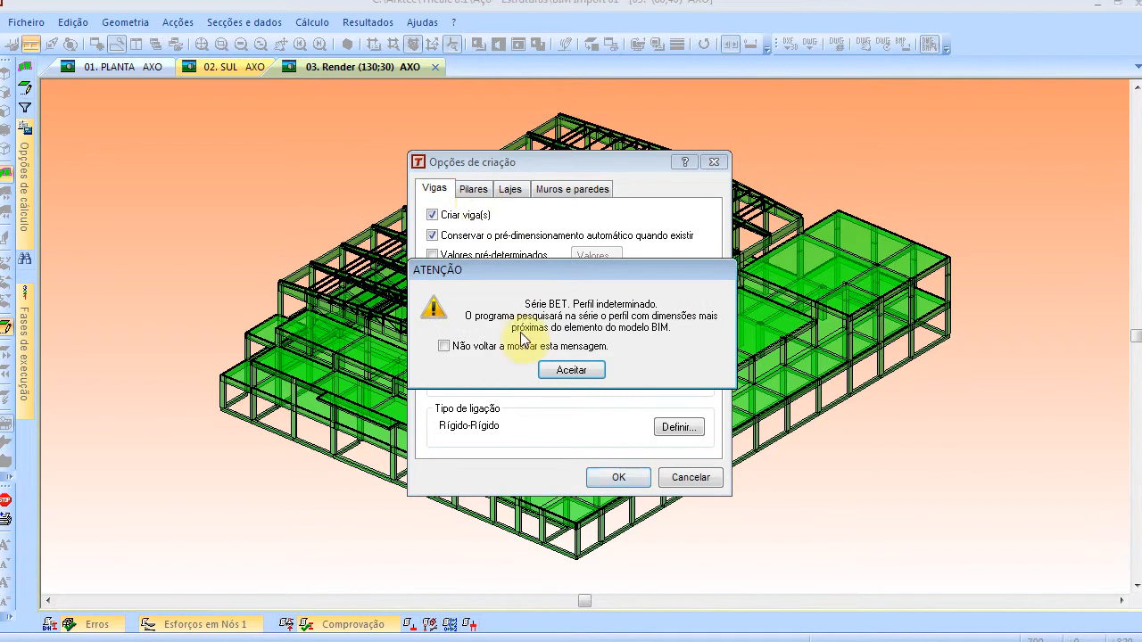
{"action": "left_click", "coordinate": [467, 345]}
{"action": "left_click", "coordinate": [575, 370]}
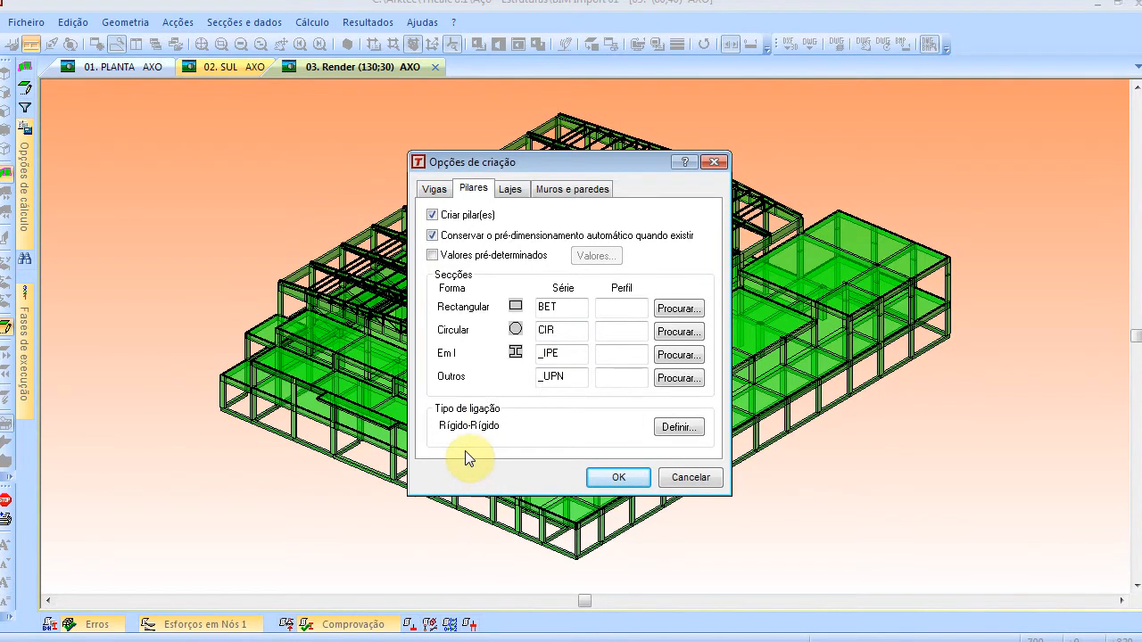
Set slabs to be created as Laje fungiforme using ficha 300 from the GKN series
{"action": "left_click", "coordinate": [517, 194]}
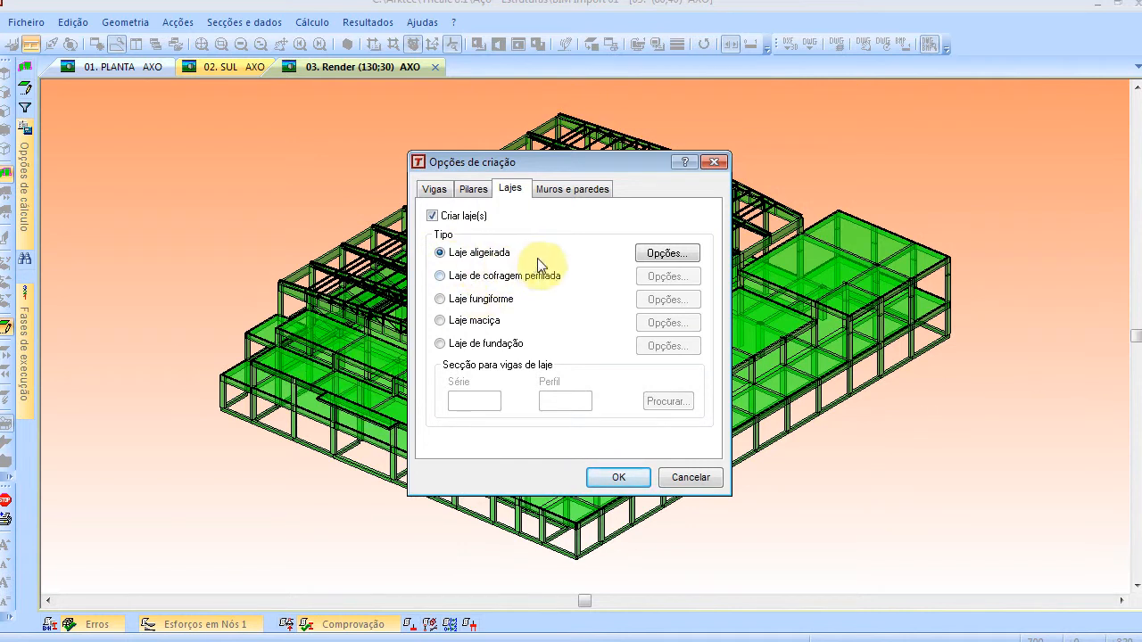
{"action": "left_click", "coordinate": [460, 304]}
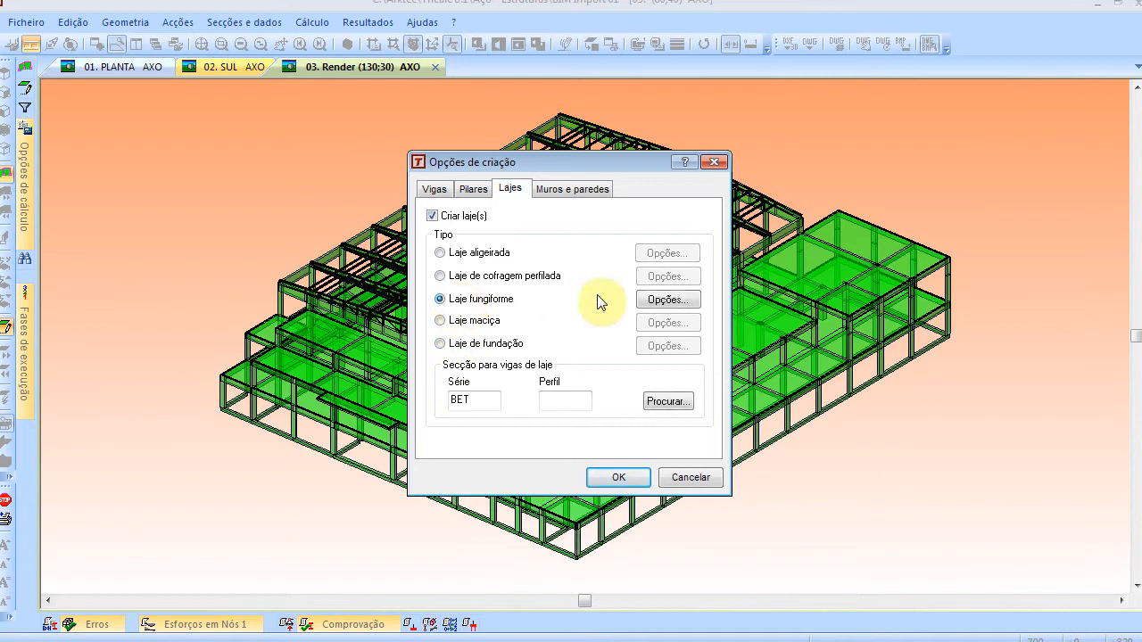
{"action": "left_click", "coordinate": [666, 299]}
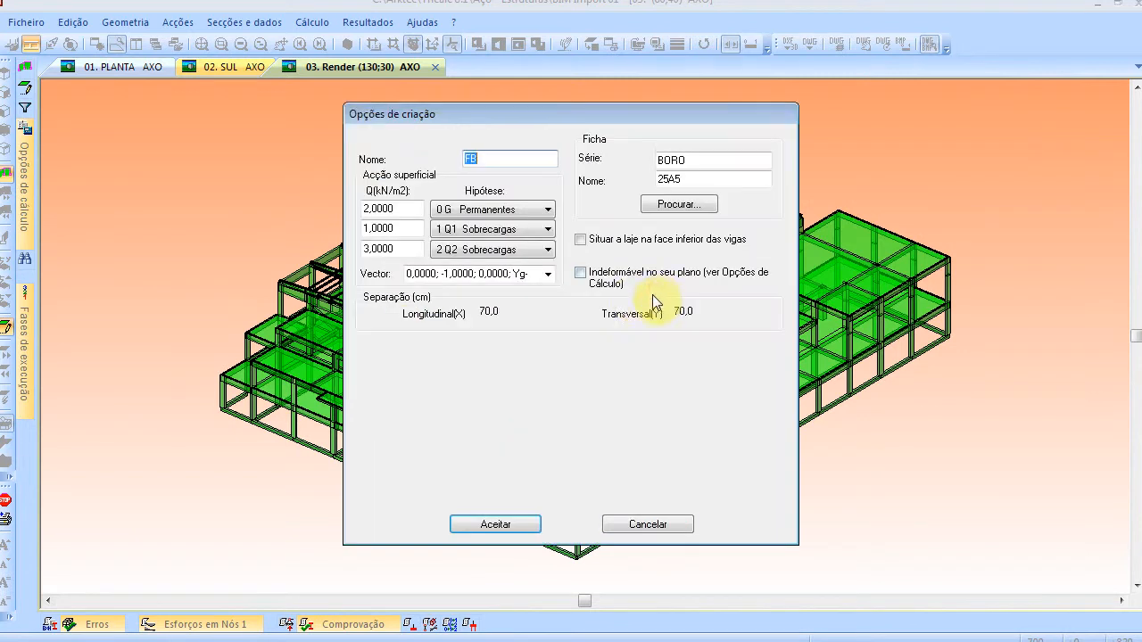
{"action": "left_click", "coordinate": [667, 205]}
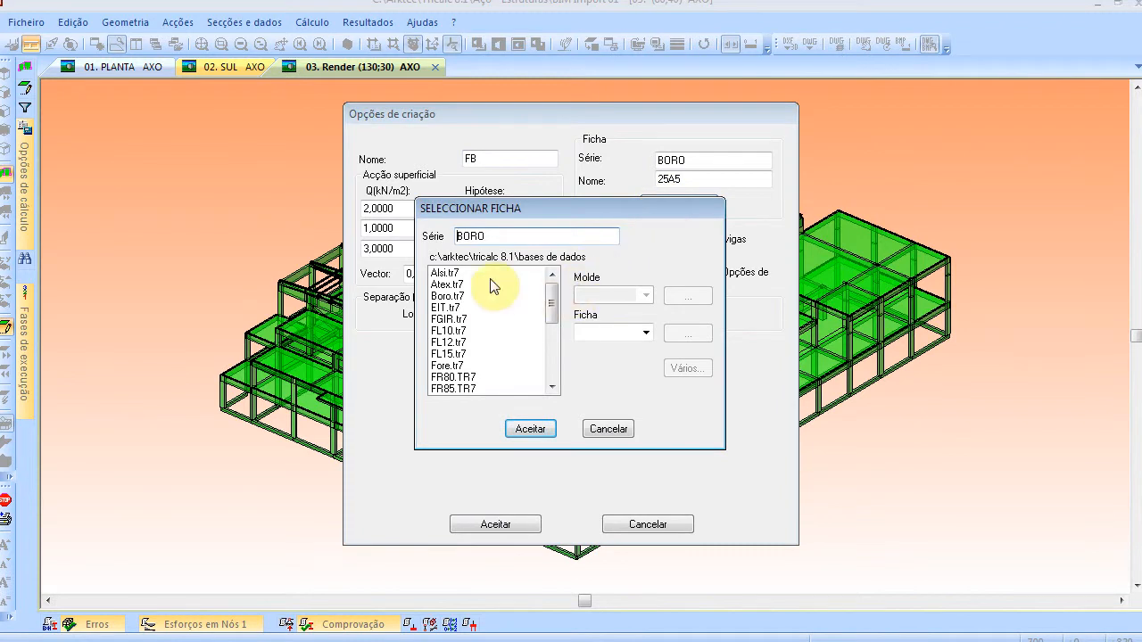
{"action": "scroll", "coordinate": [551, 320], "scroll_direction": "down", "scroll_amount": 2}
{"action": "left_click", "coordinate": [465, 354]}
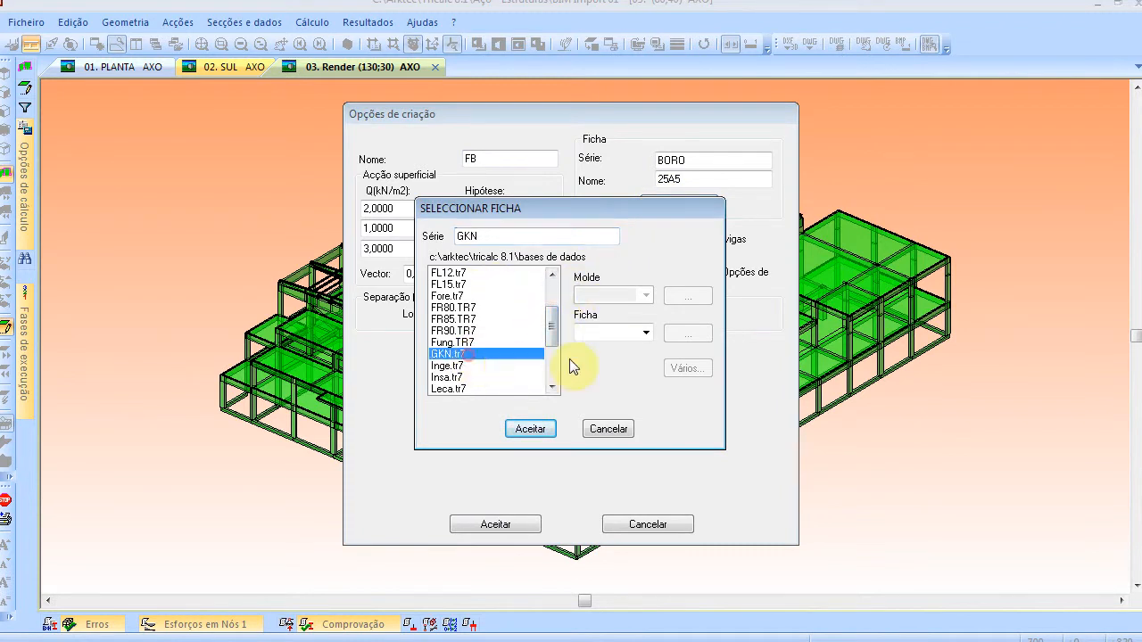
{"action": "left_click", "coordinate": [645, 332]}
{"action": "left_click", "coordinate": [619, 370]}
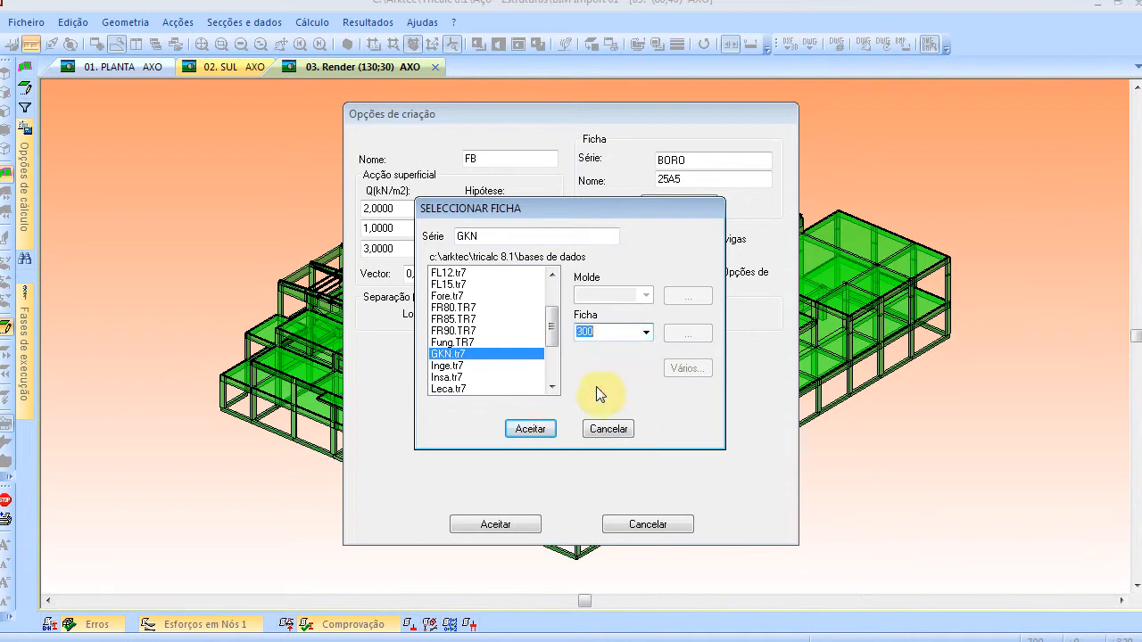
{"action": "left_click", "coordinate": [510, 430]}
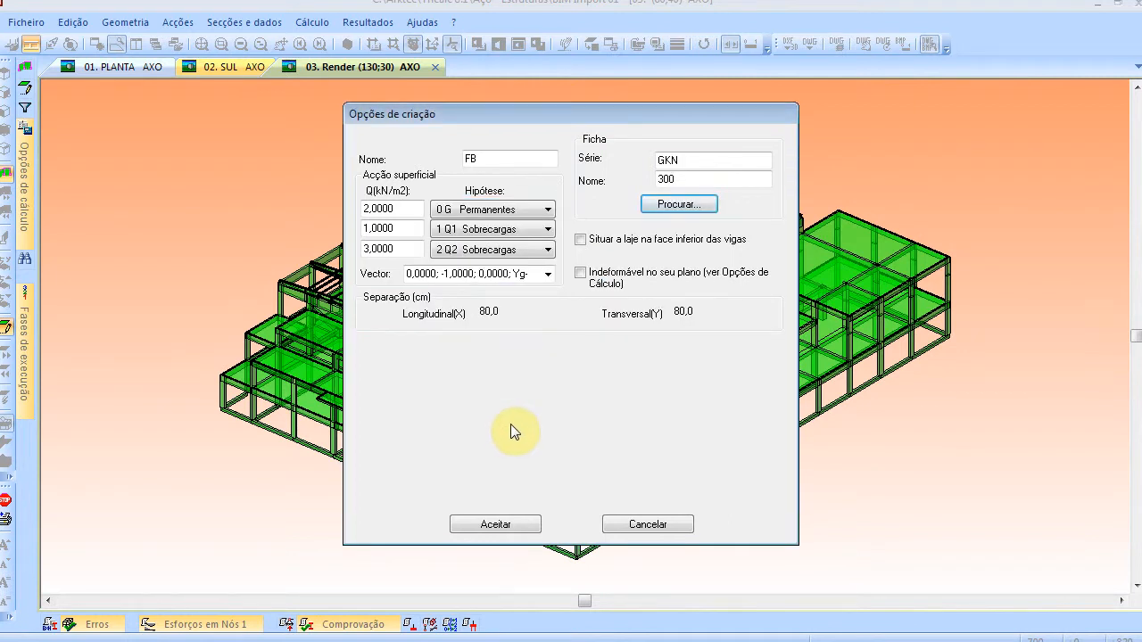
{"action": "left_click", "coordinate": [513, 524]}
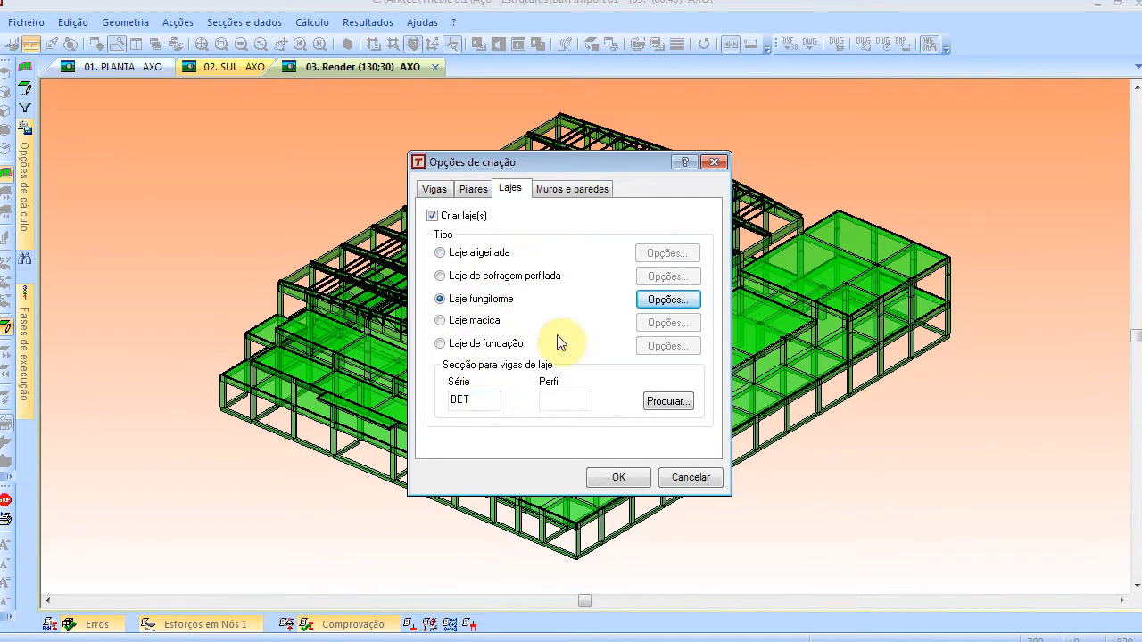
Set the Parede Resistente wall thickness to 25 cm, keeping Betão as material, and accept the creation options
{"action": "left_click", "coordinate": [553, 191]}
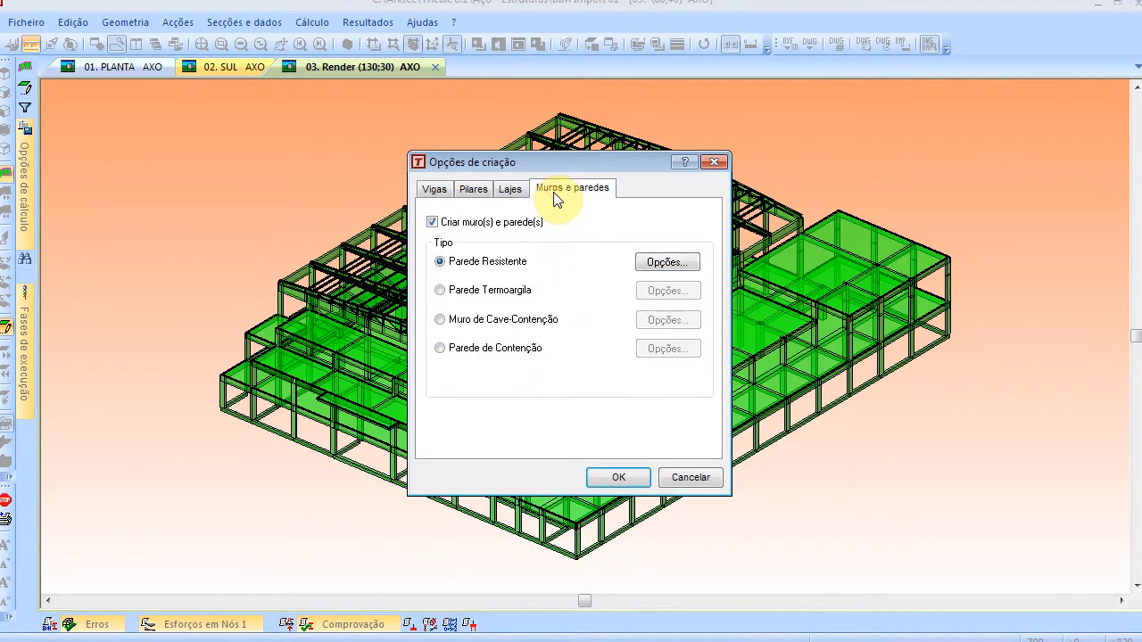
{"action": "left_click", "coordinate": [646, 262]}
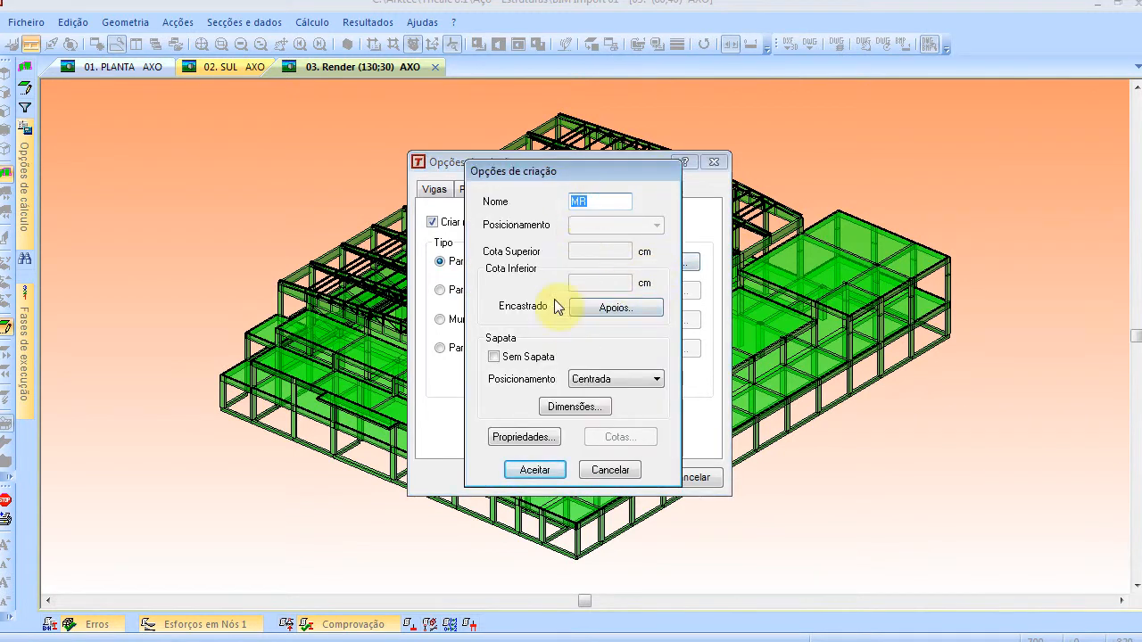
{"action": "left_click", "coordinate": [521, 437]}
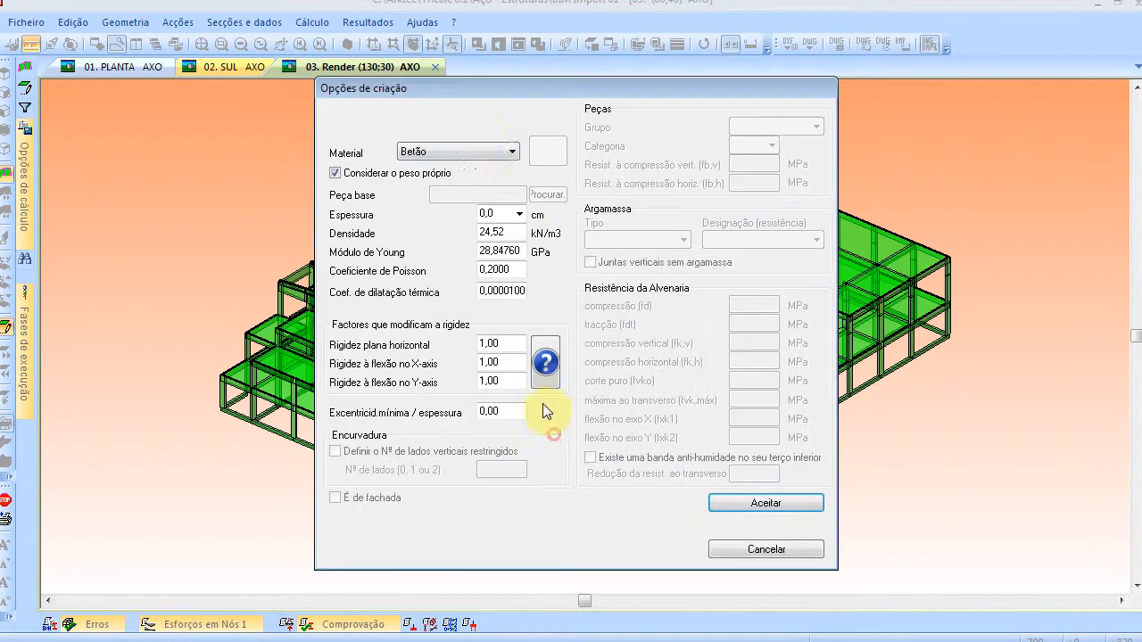
{"action": "left_click", "coordinate": [505, 153]}
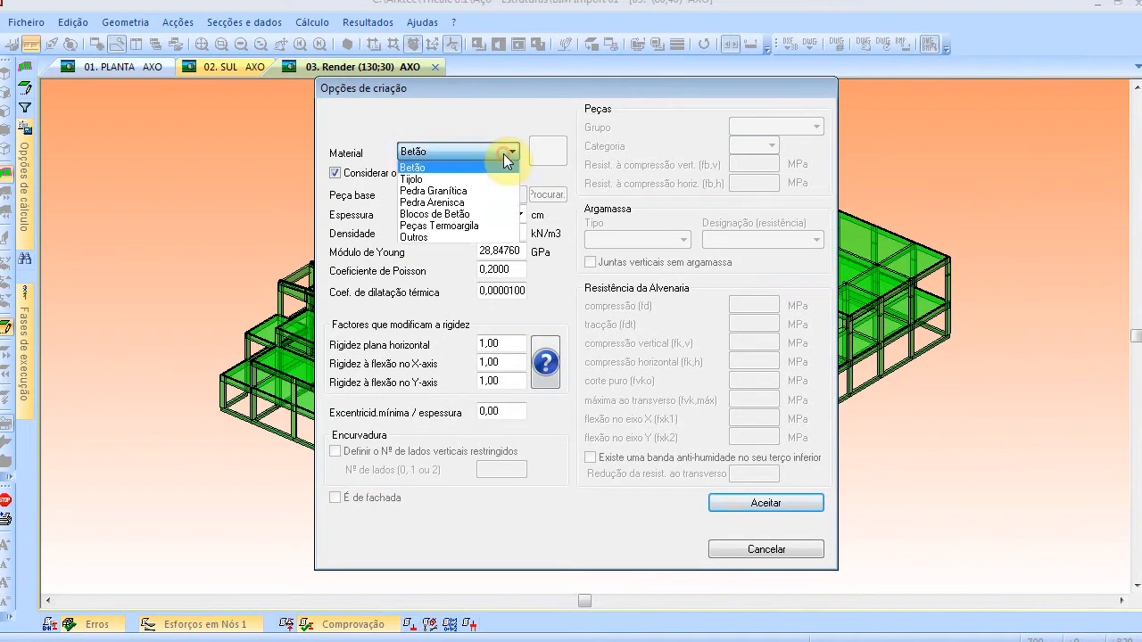
{"action": "left_click", "coordinate": [515, 102]}
{"action": "left_click", "coordinate": [518, 214]}
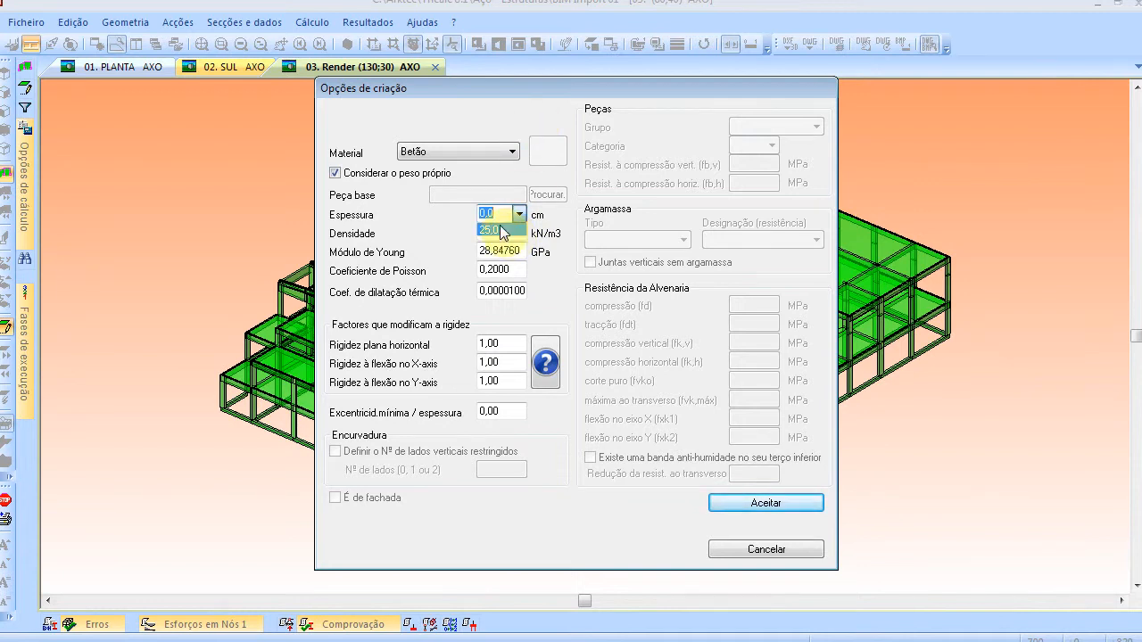
{"action": "left_click", "coordinate": [502, 230]}
{"action": "left_click", "coordinate": [740, 505]}
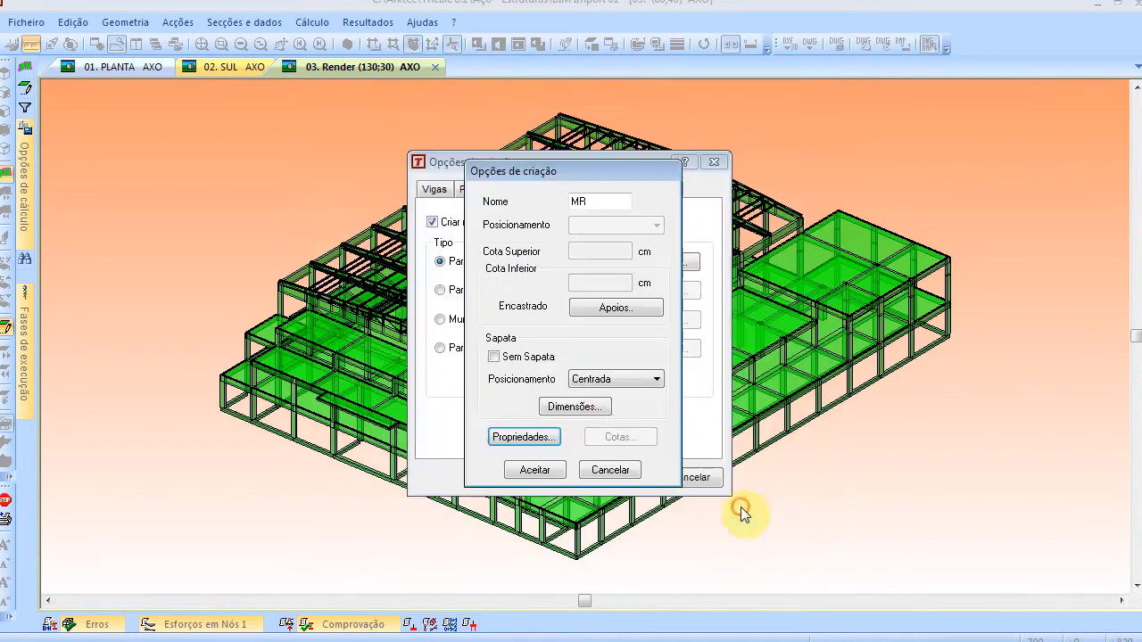
{"action": "left_click", "coordinate": [541, 470]}
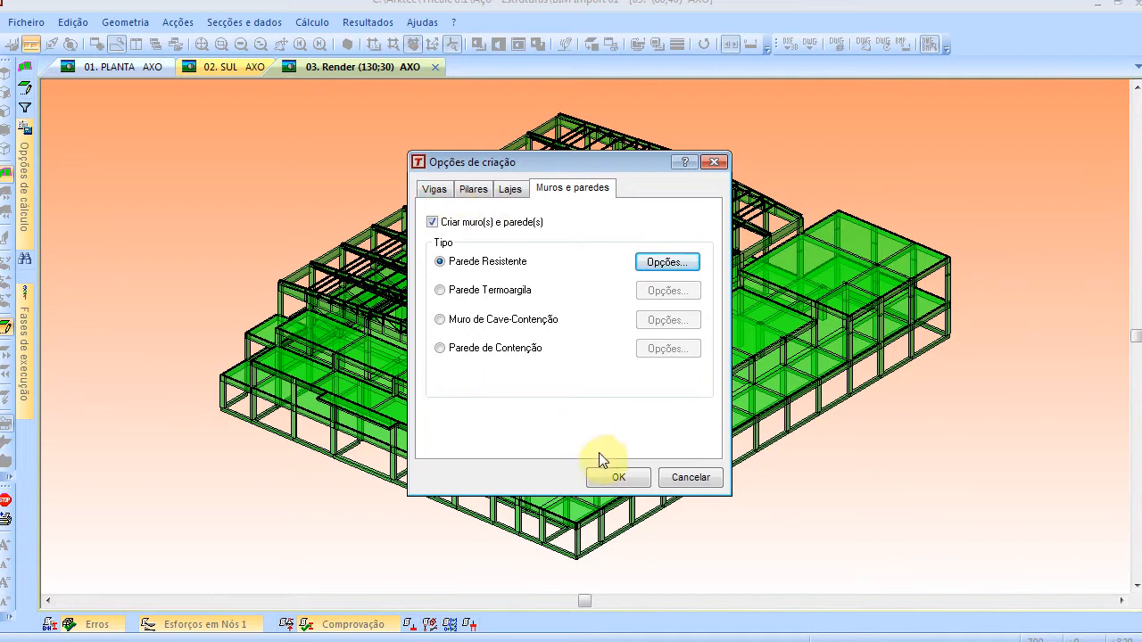
{"action": "left_click", "coordinate": [613, 476]}
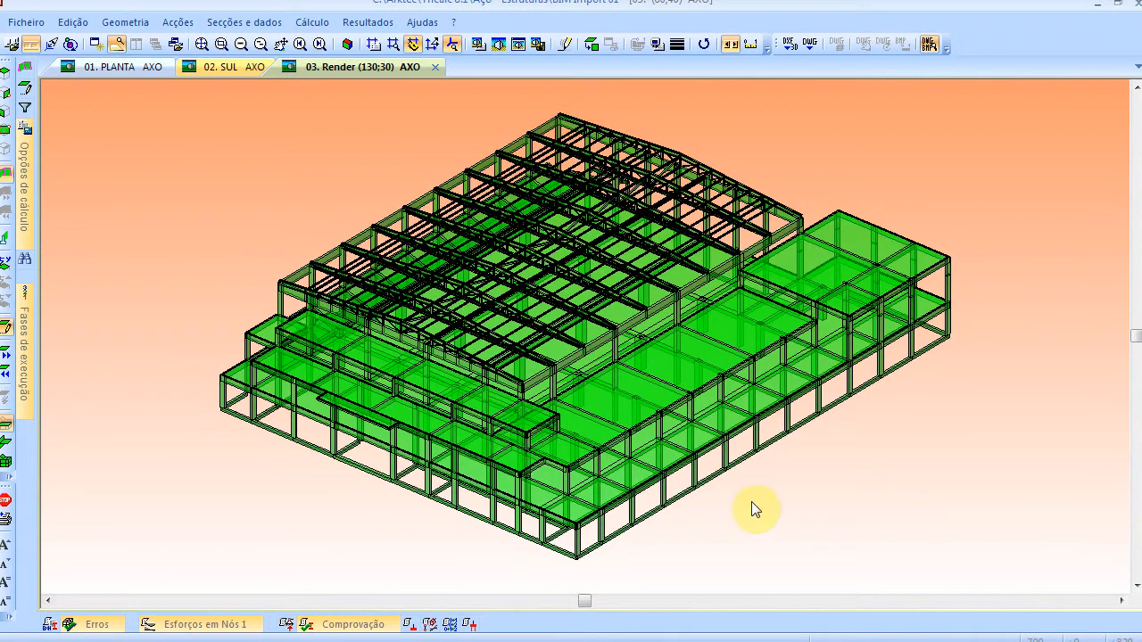
{"action": "left_click", "coordinate": [125, 23]}
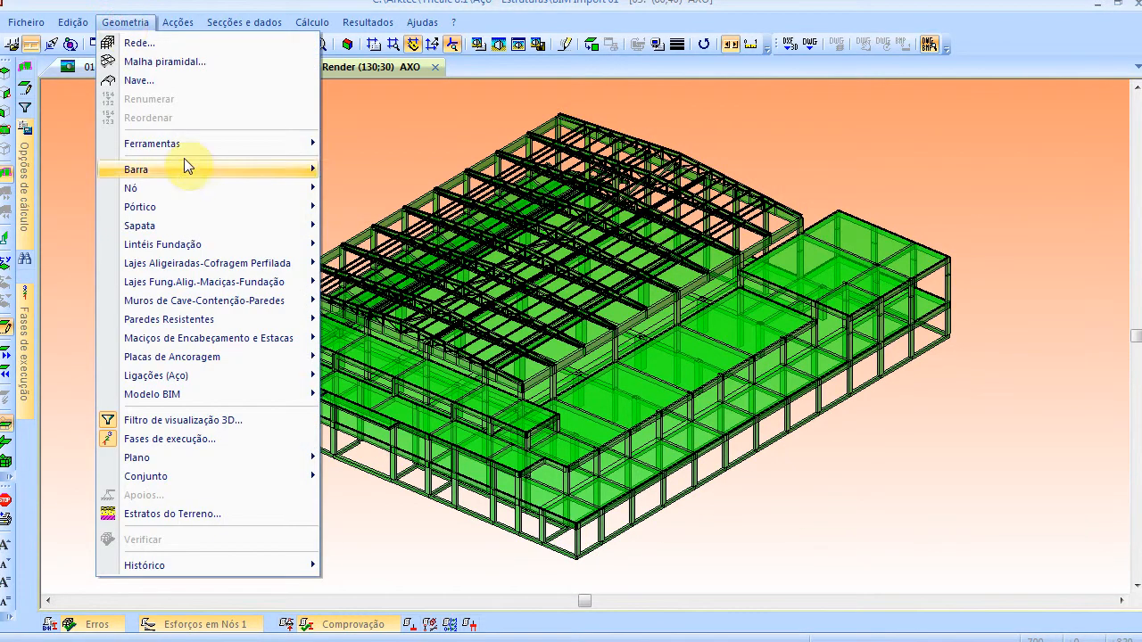
{"action": "mouse_move", "coordinate": [241, 391]}
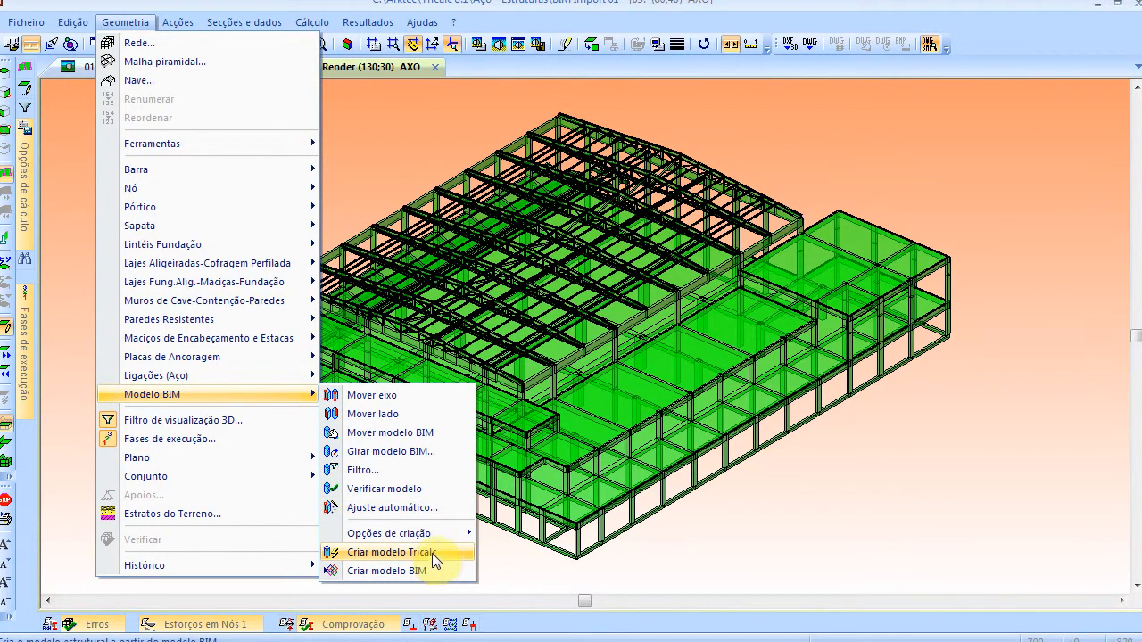
{"action": "left_click", "coordinate": [428, 506]}
Examine up close how the beams, columns and slab edges meet at the roof and on the lower floors of the rendered pavilion
{"action": "scroll", "coordinate": [576, 379], "scroll_direction": "up", "scroll_amount": 8}
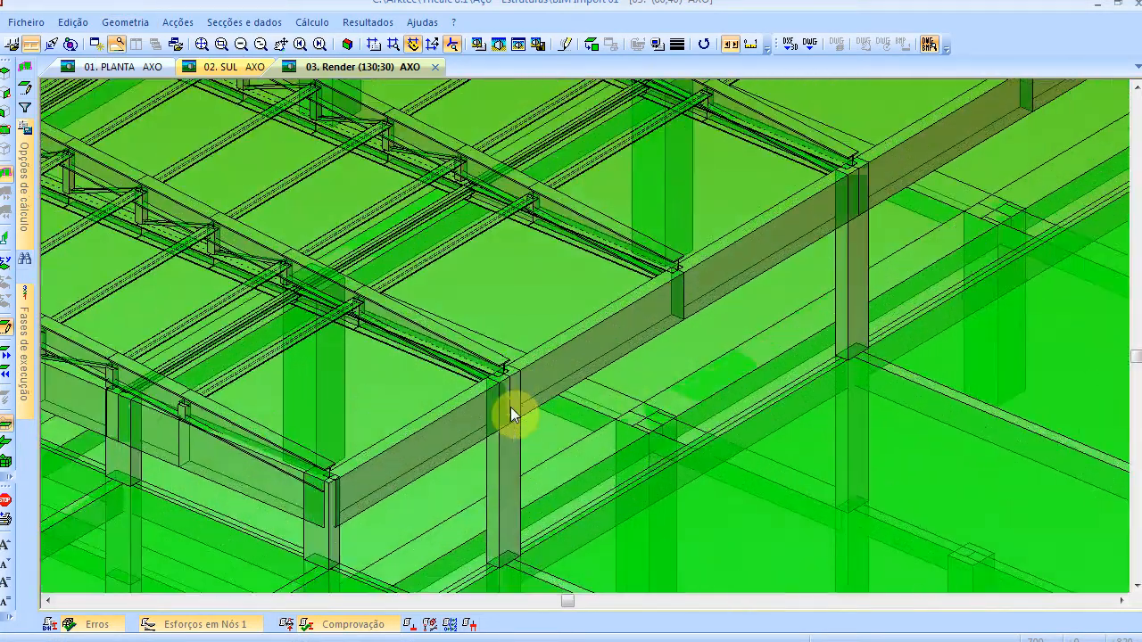
{"action": "scroll", "coordinate": [511, 407], "scroll_direction": "up", "scroll_amount": 2}
{"action": "middle_click_drag", "start_coordinate": [511, 401], "coordinate": [457, 147]}
{"action": "middle_click_drag", "start_coordinate": [449, 365], "coordinate": [415, 259]}
{"action": "scroll", "coordinate": [417, 260], "scroll_direction": "down", "scroll_amount": 4}
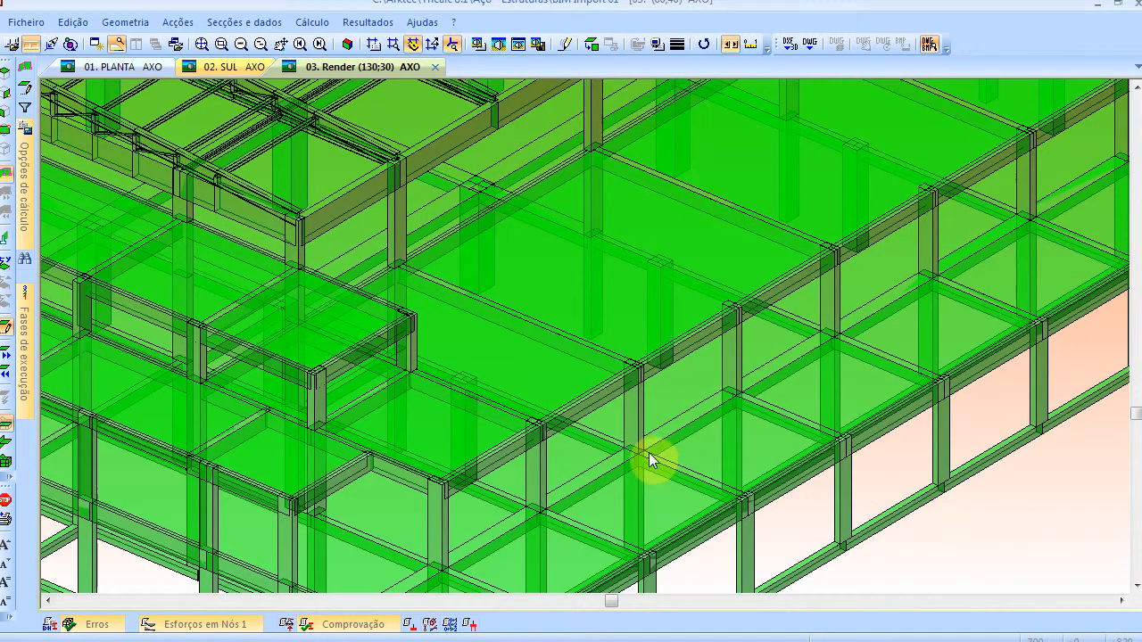
{"action": "key", "text": "Up"}
{"action": "key", "text": "Up"}
{"action": "key", "text": "Up"}
{"action": "scroll", "coordinate": [529, 491], "scroll_direction": "up", "scroll_amount": 4}
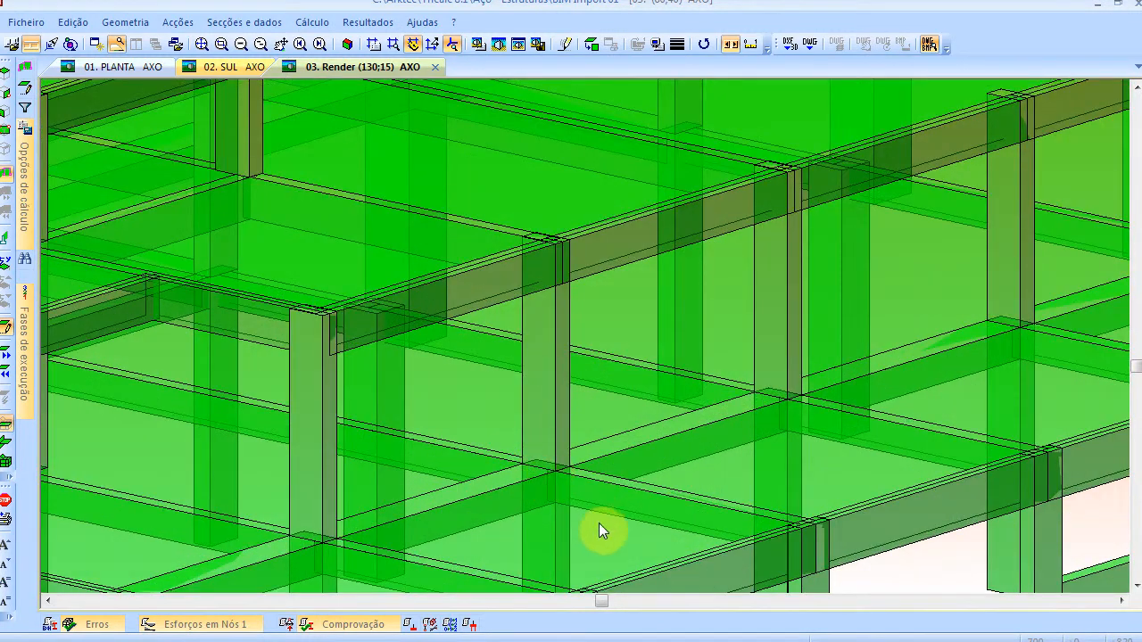
{"action": "scroll", "coordinate": [555, 529], "scroll_direction": "up", "scroll_amount": 2}
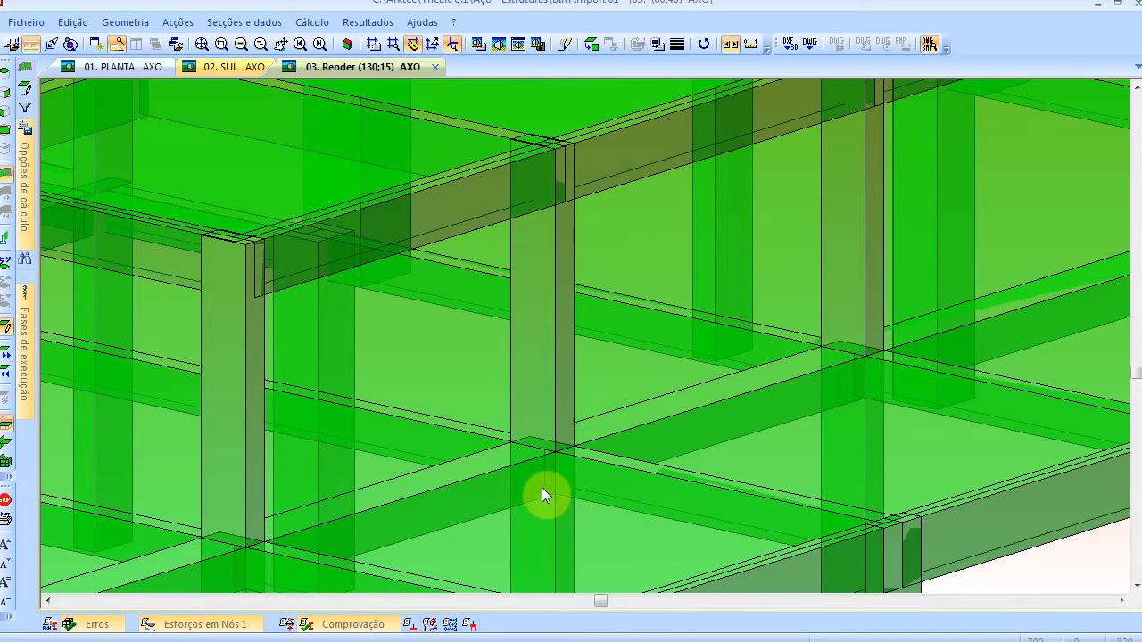
Review the automatic BIM model adjustment options for beams, columns and walls, keep all of them enabled and leave the dialog
{"action": "left_click", "coordinate": [123, 23]}
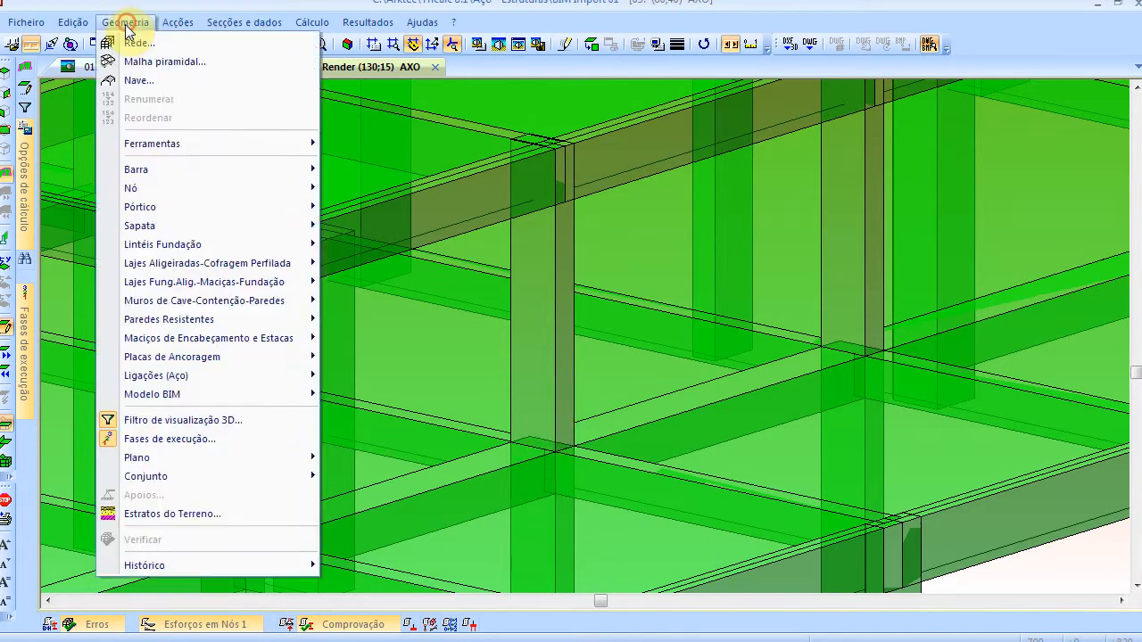
{"action": "left_click", "coordinate": [226, 401]}
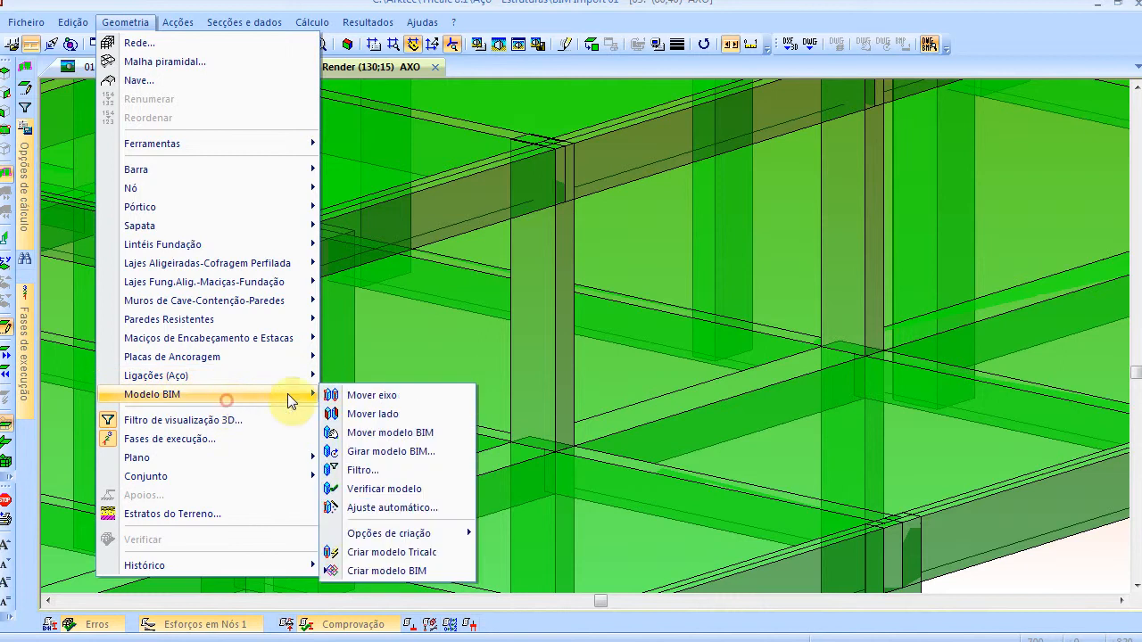
{"action": "left_click", "coordinate": [382, 508]}
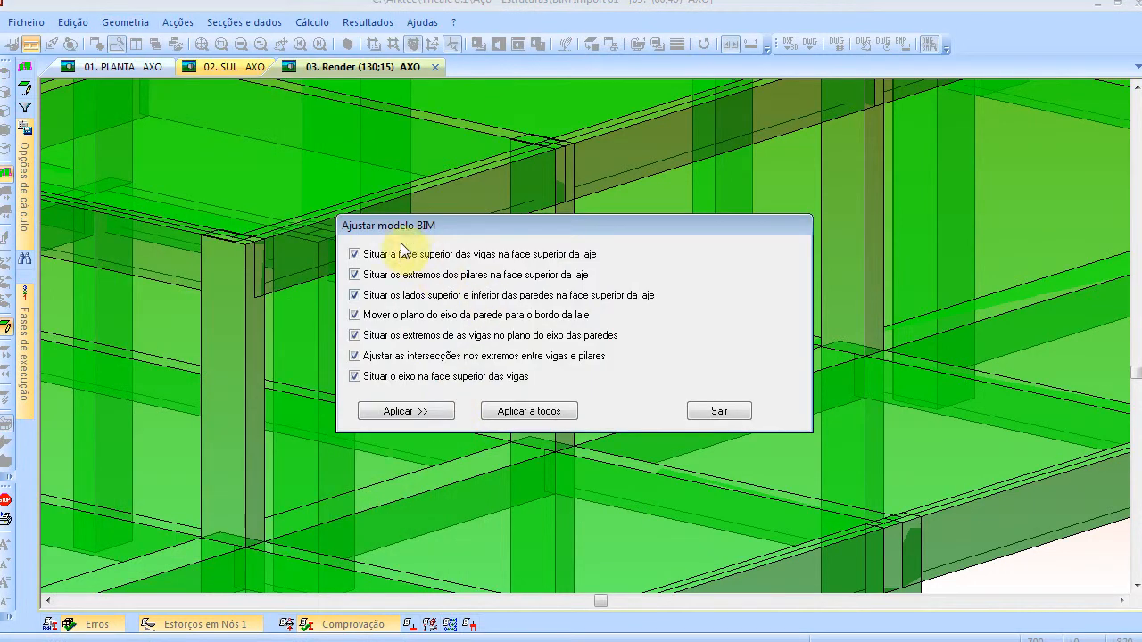
{"action": "left_click", "coordinate": [365, 274]}
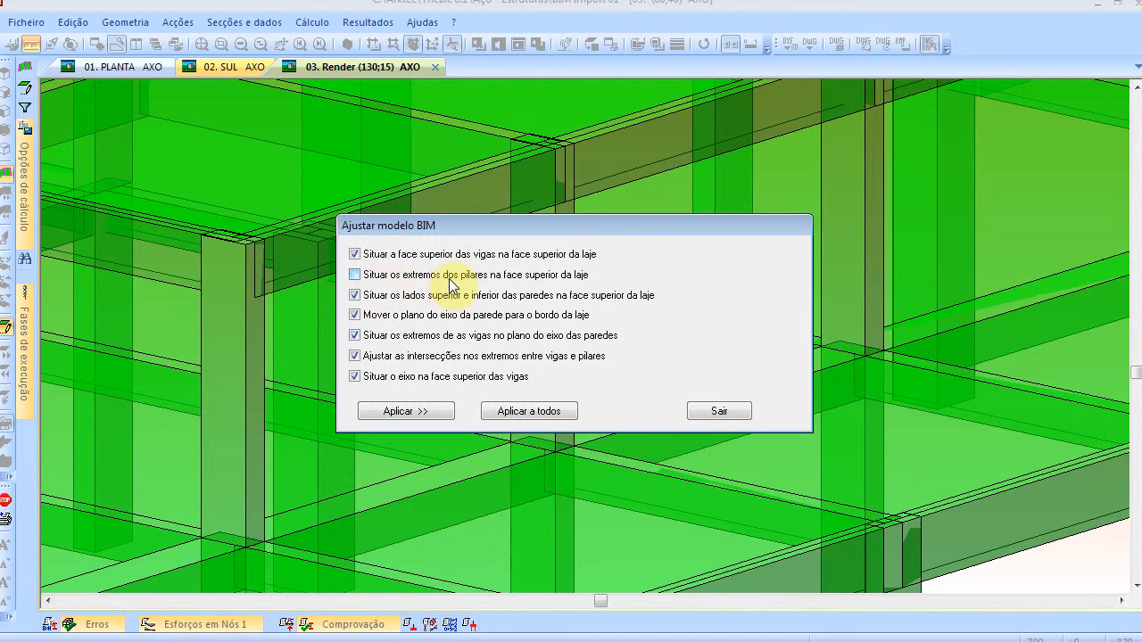
{"action": "left_click", "coordinate": [355, 274]}
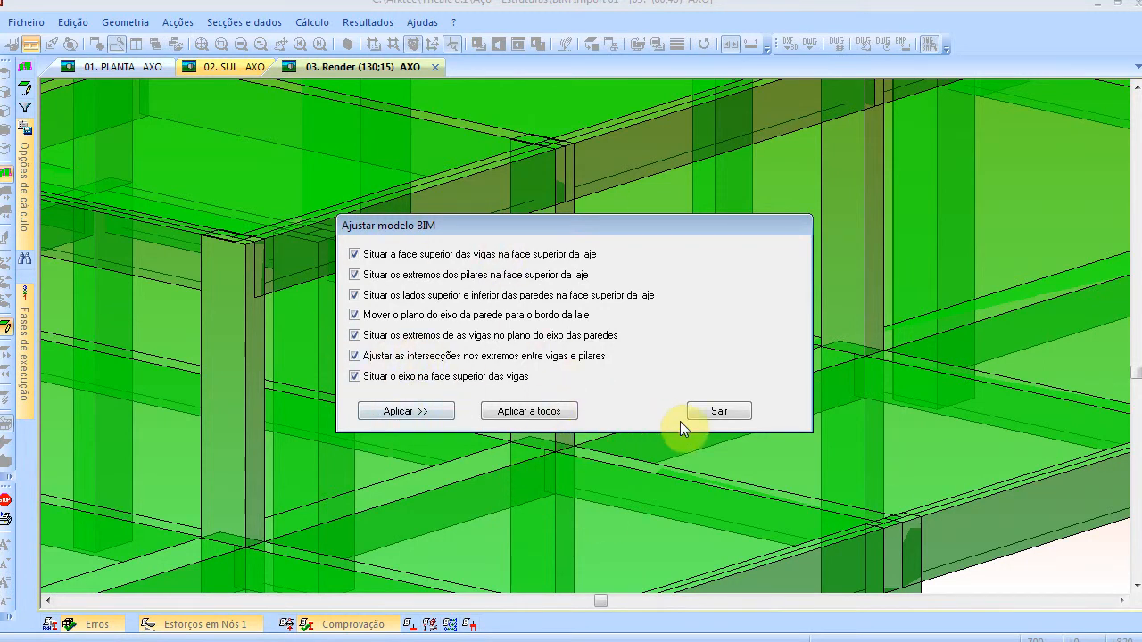
{"action": "left_click", "coordinate": [733, 413]}
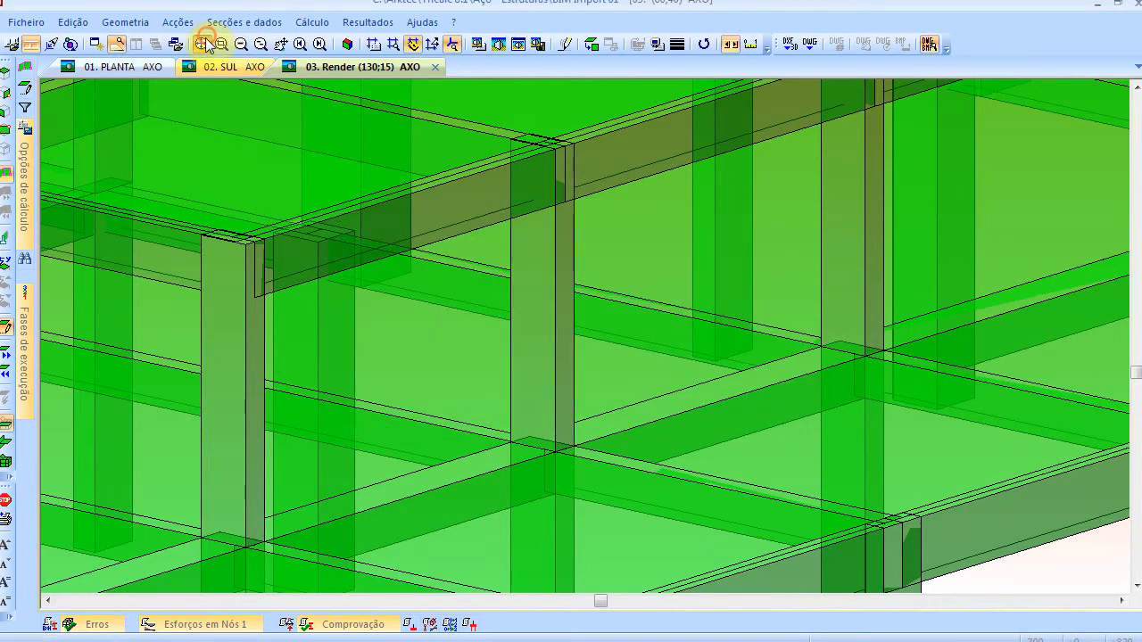
Create the Tricalc model from the BIM model, calculating the slab abacuses automatically and declining a copy in the geometry history
{"action": "left_click", "coordinate": [204, 44]}
{"action": "left_click", "coordinate": [125, 22]}
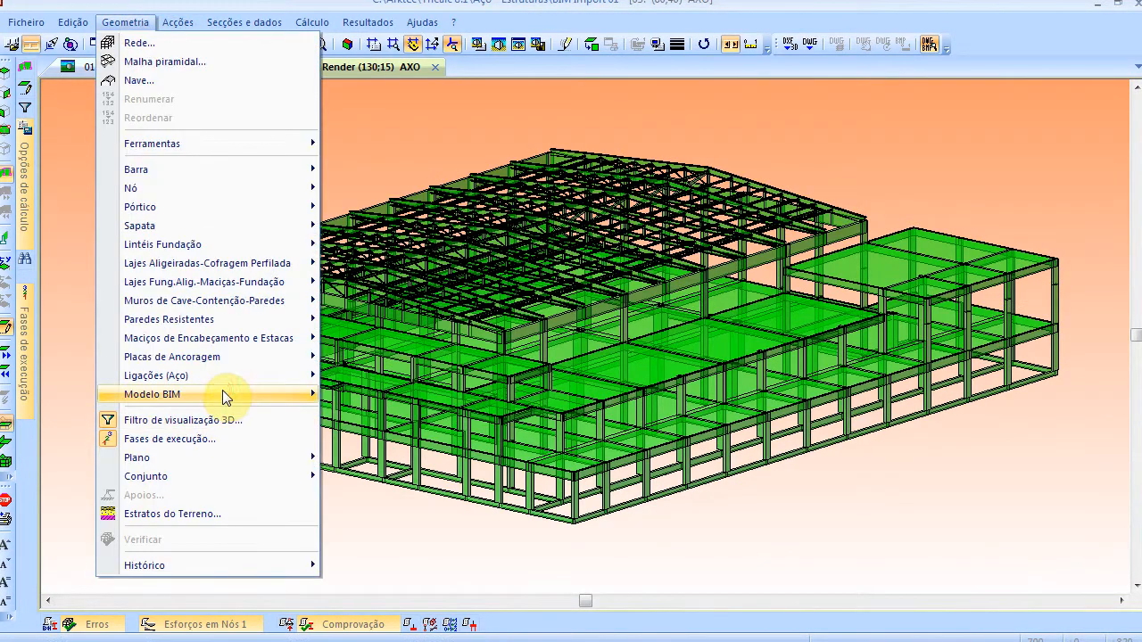
{"action": "mouse_move", "coordinate": [225, 398]}
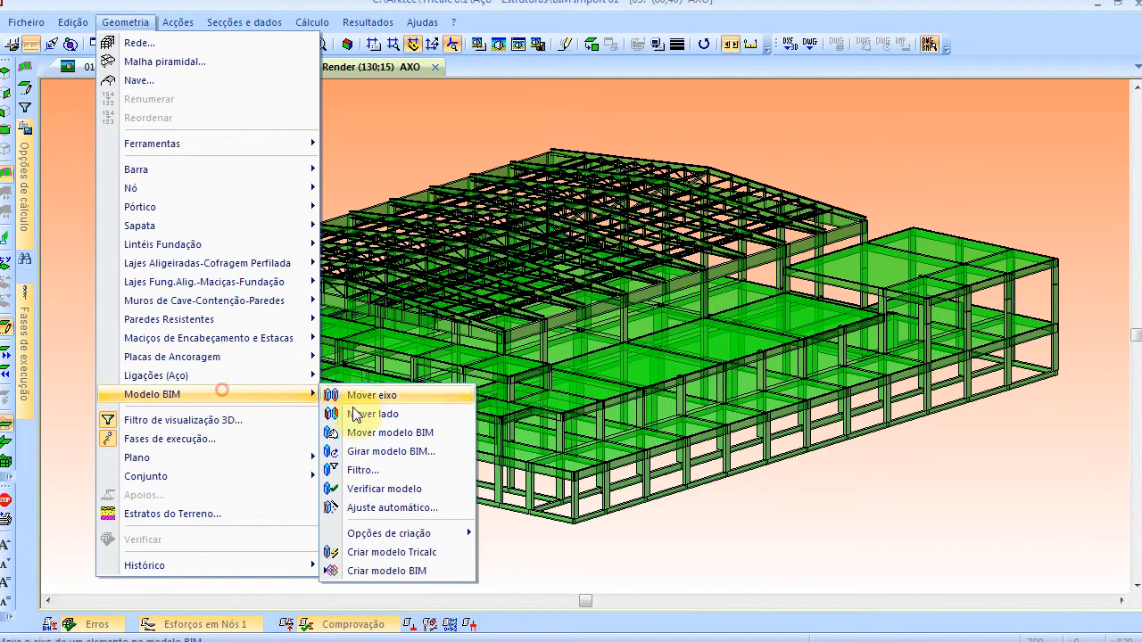
{"action": "left_click", "coordinate": [412, 553]}
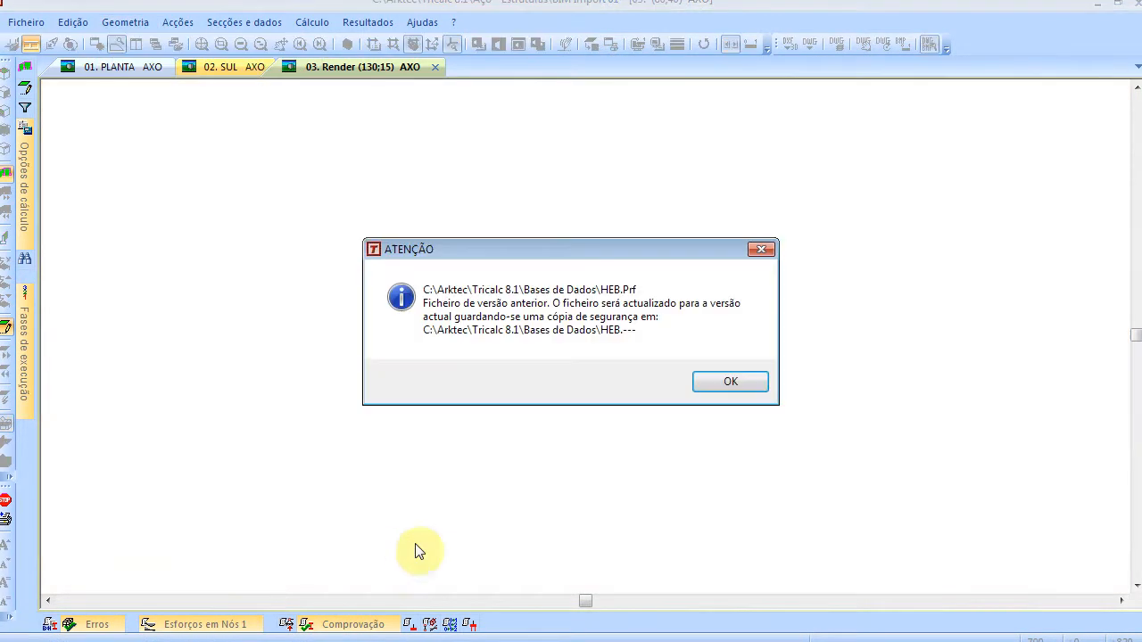
{"action": "left_click", "coordinate": [697, 378]}
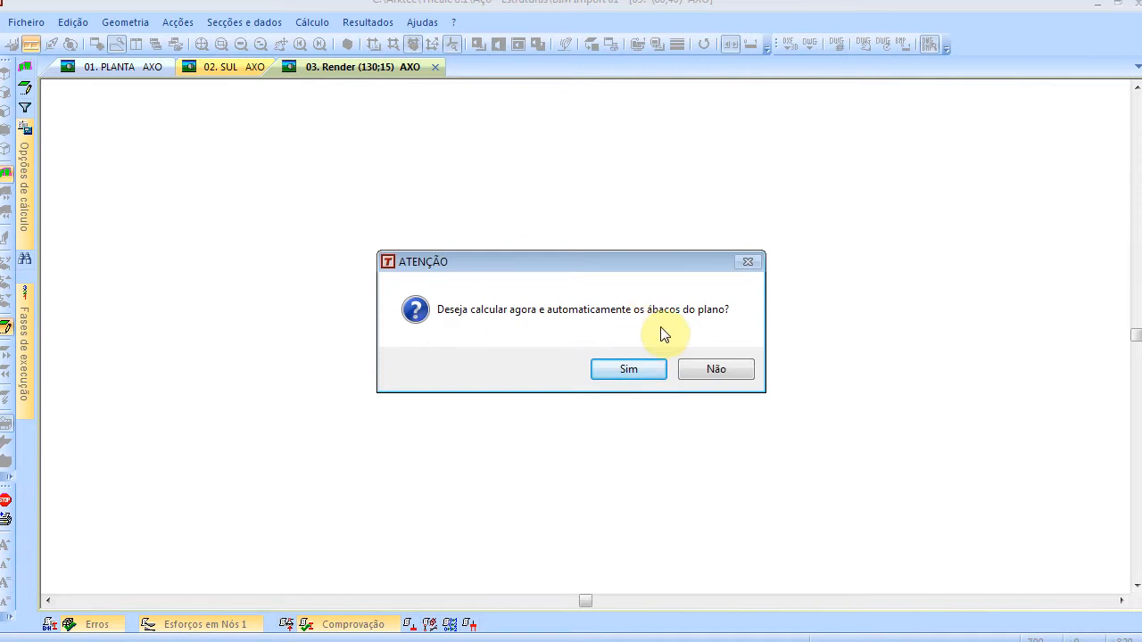
{"action": "left_click", "coordinate": [642, 370]}
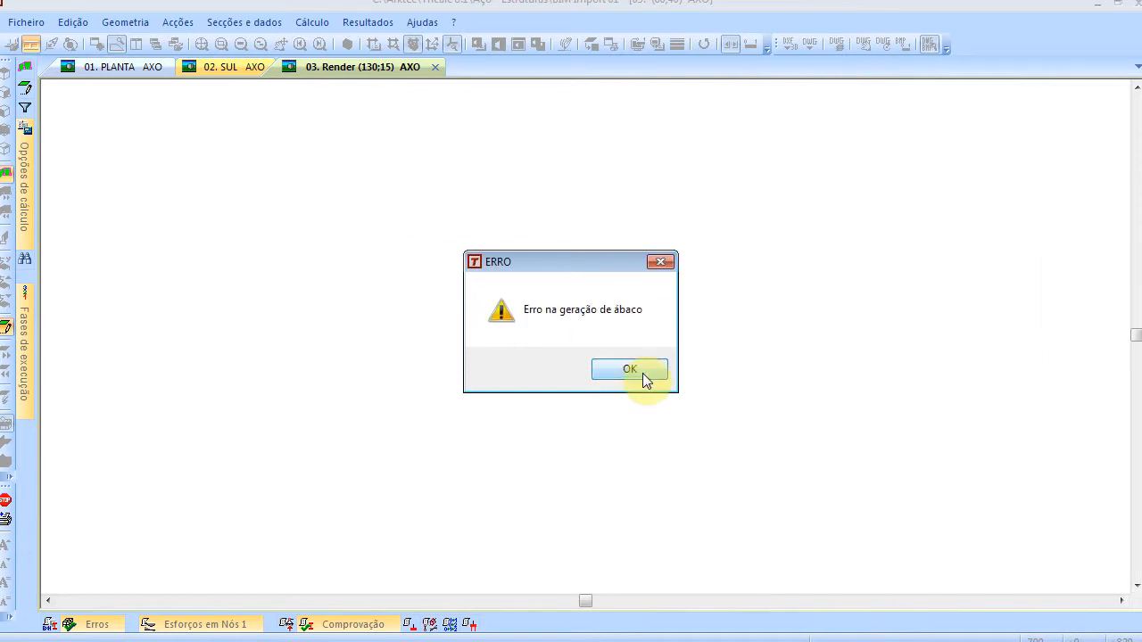
{"action": "left_click", "coordinate": [643, 378]}
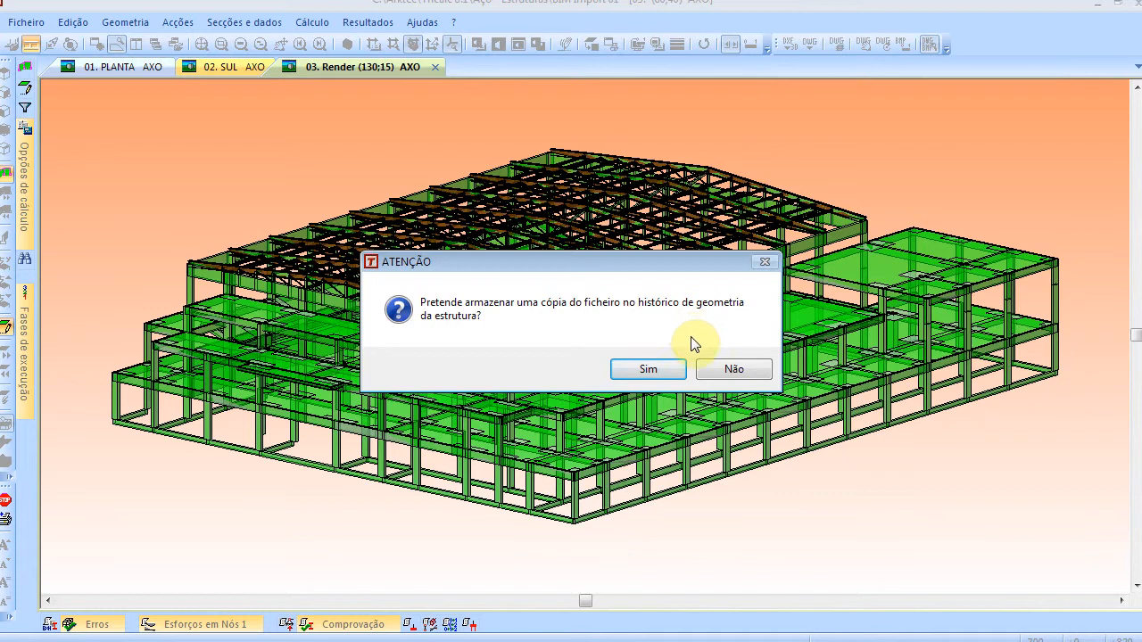
{"action": "left_click", "coordinate": [723, 372]}
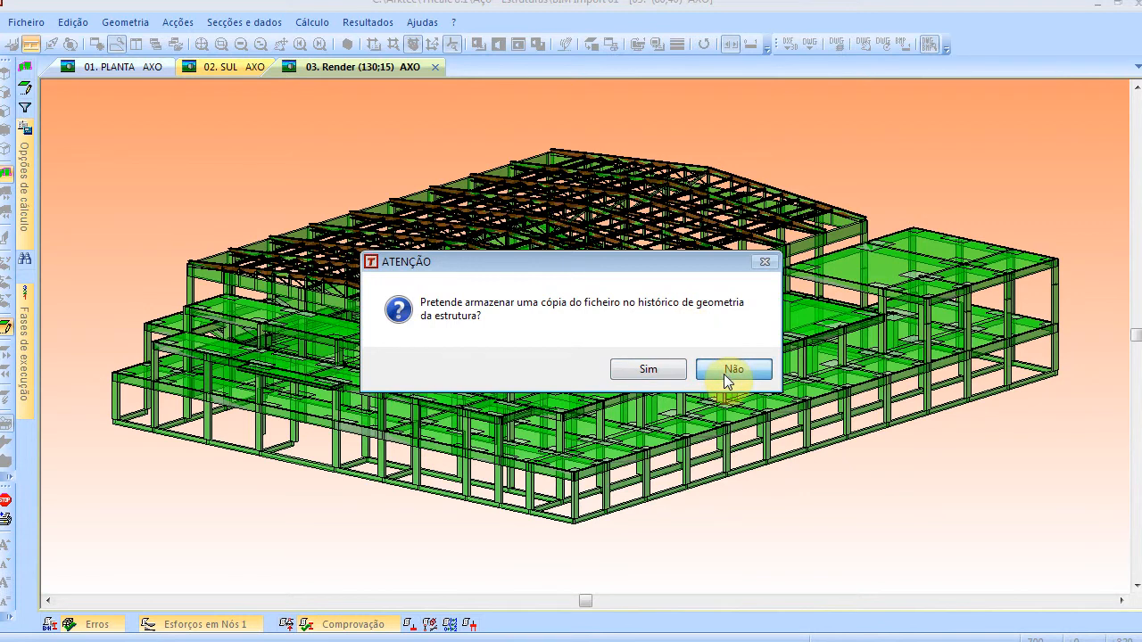
{"action": "left_click", "coordinate": [731, 369]}
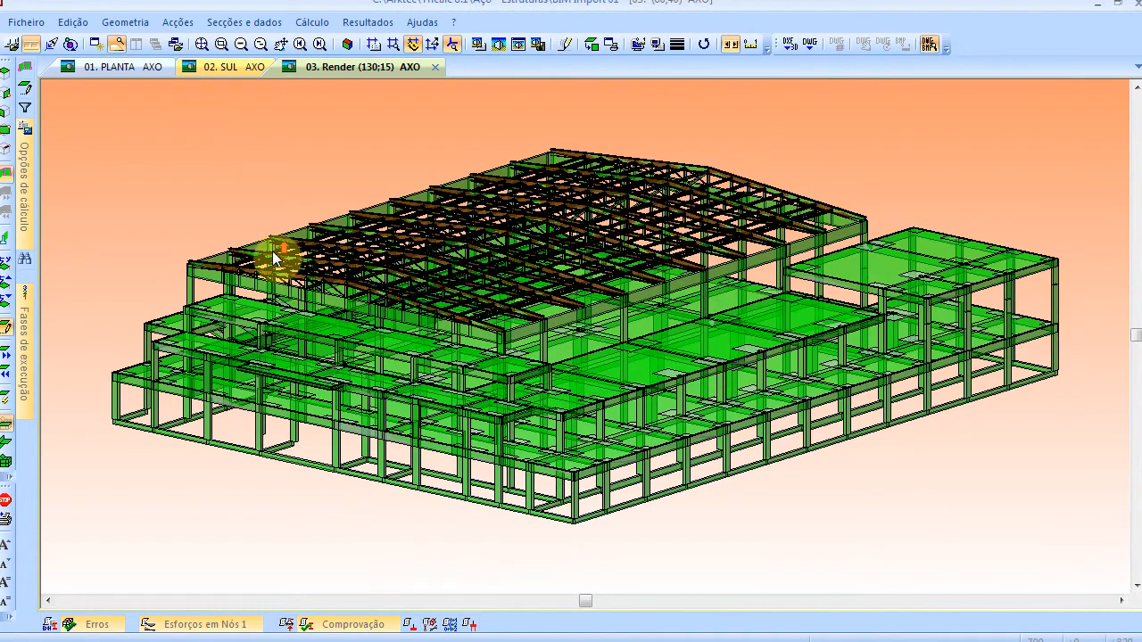
Filter the BIM model elements to hide Vigas, Pilares, Lajes and Muros e paredes, leaving only Outros visible
{"action": "scroll", "coordinate": [280, 264], "scroll_direction": "up", "scroll_amount": 3}
{"action": "scroll", "coordinate": [282, 268], "scroll_direction": "up", "scroll_amount": 3}
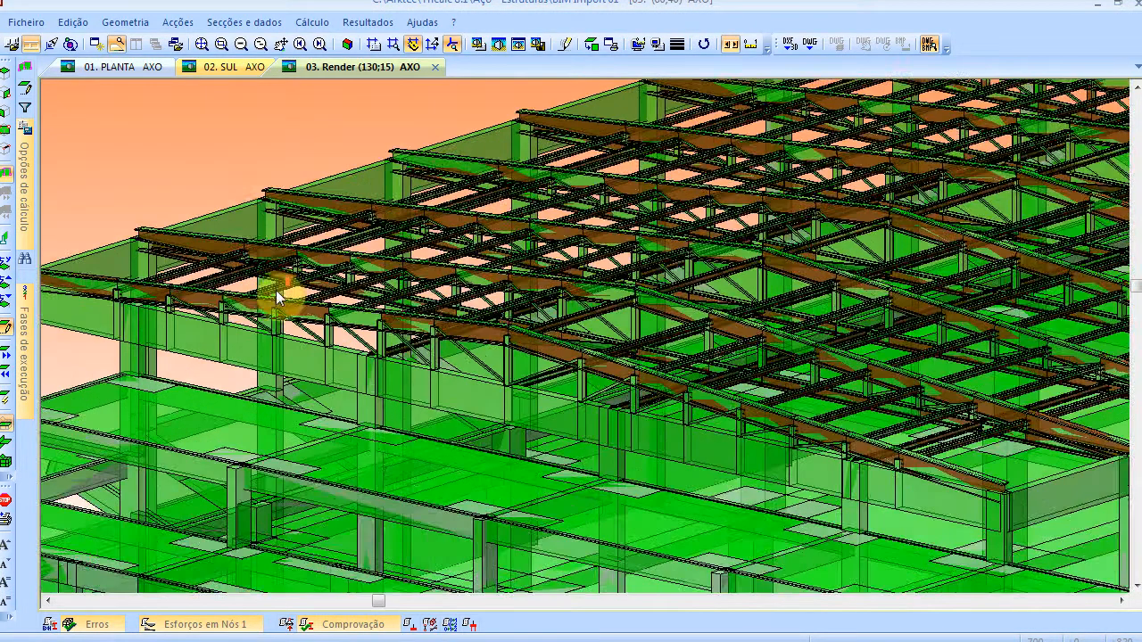
{"action": "middle_click_drag", "start_coordinate": [267, 332], "coordinate": [518, 351]}
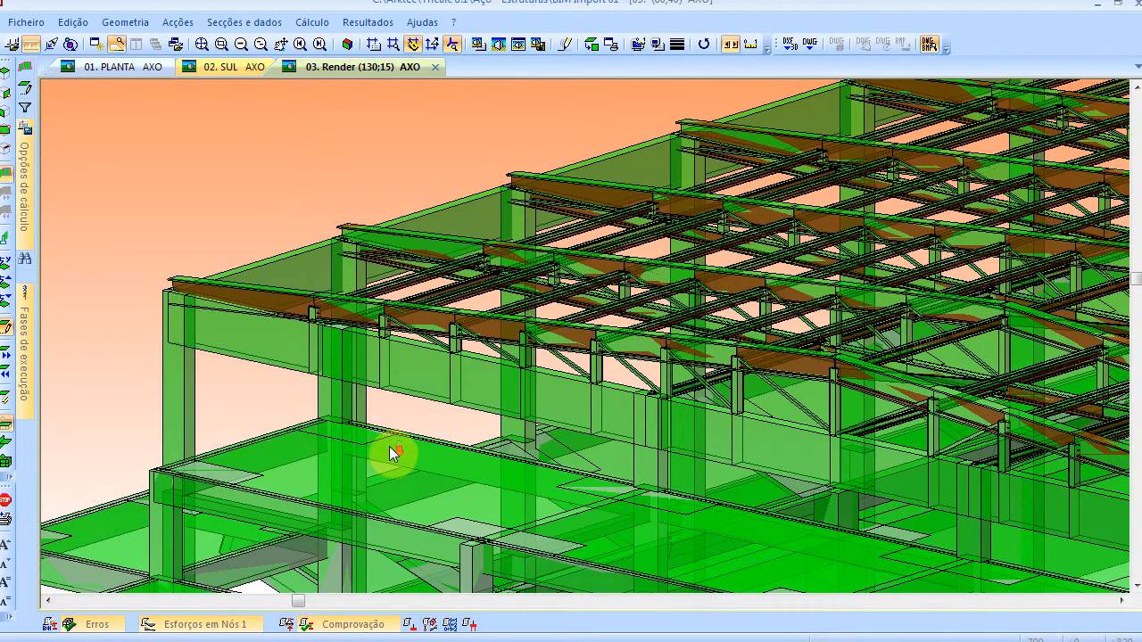
{"action": "scroll", "coordinate": [390, 453], "scroll_direction": "down", "scroll_amount": 2}
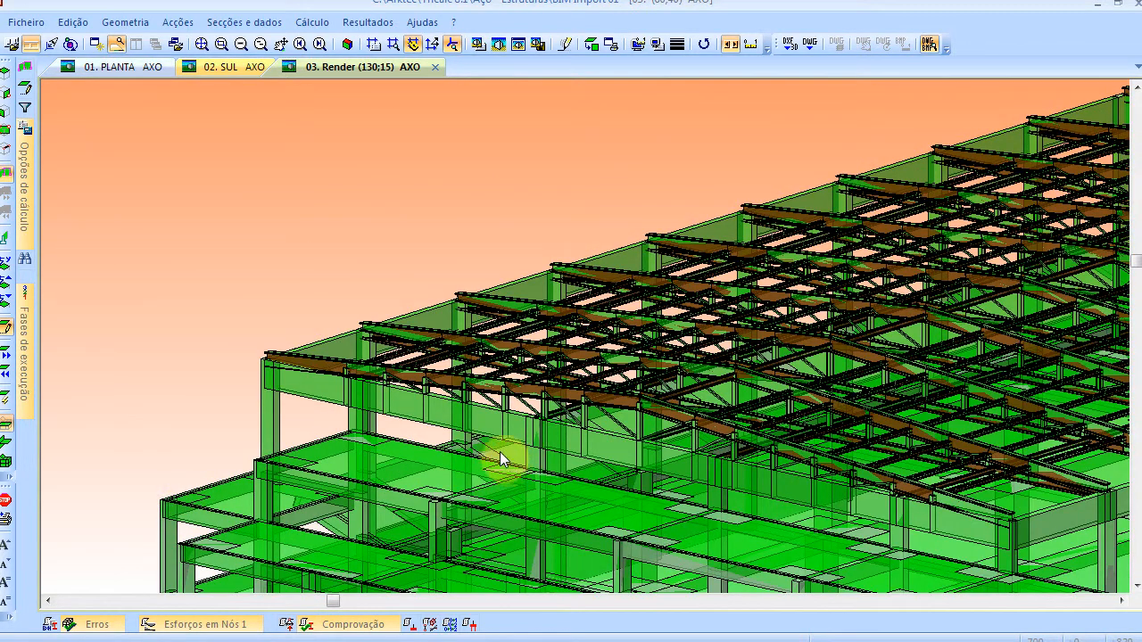
{"action": "left_click", "coordinate": [125, 22]}
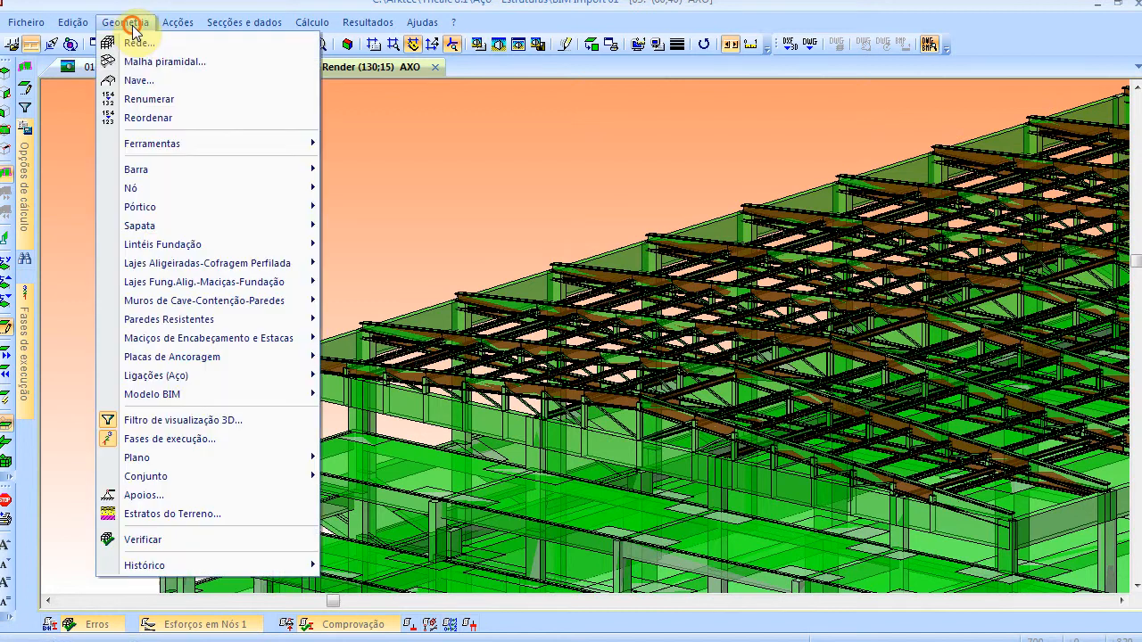
{"action": "mouse_move", "coordinate": [249, 395]}
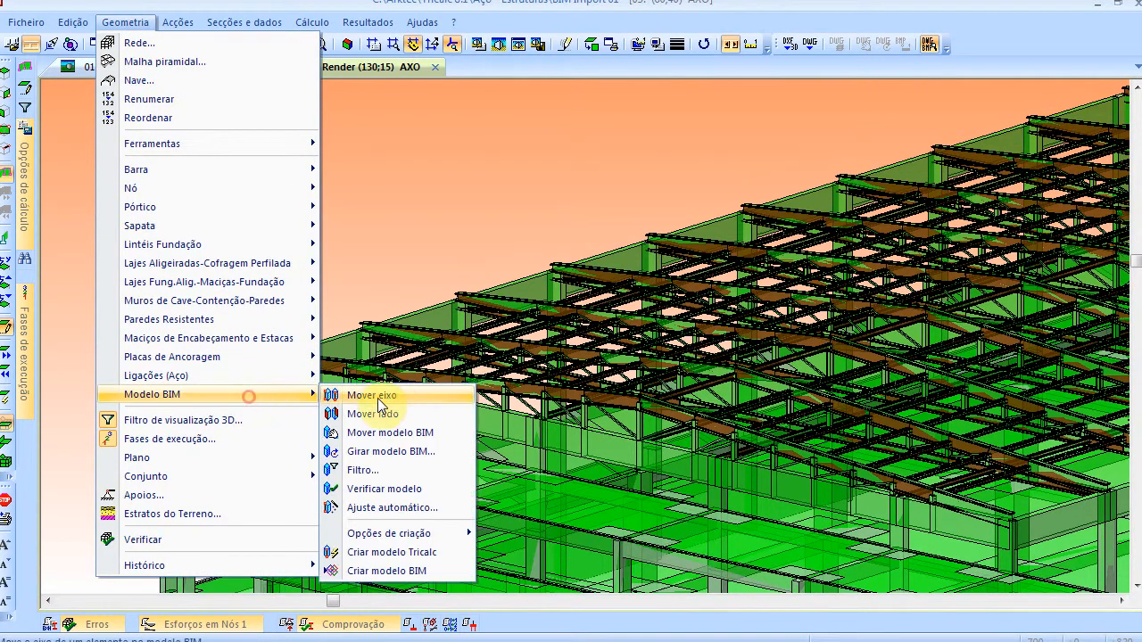
{"action": "left_click", "coordinate": [411, 471]}
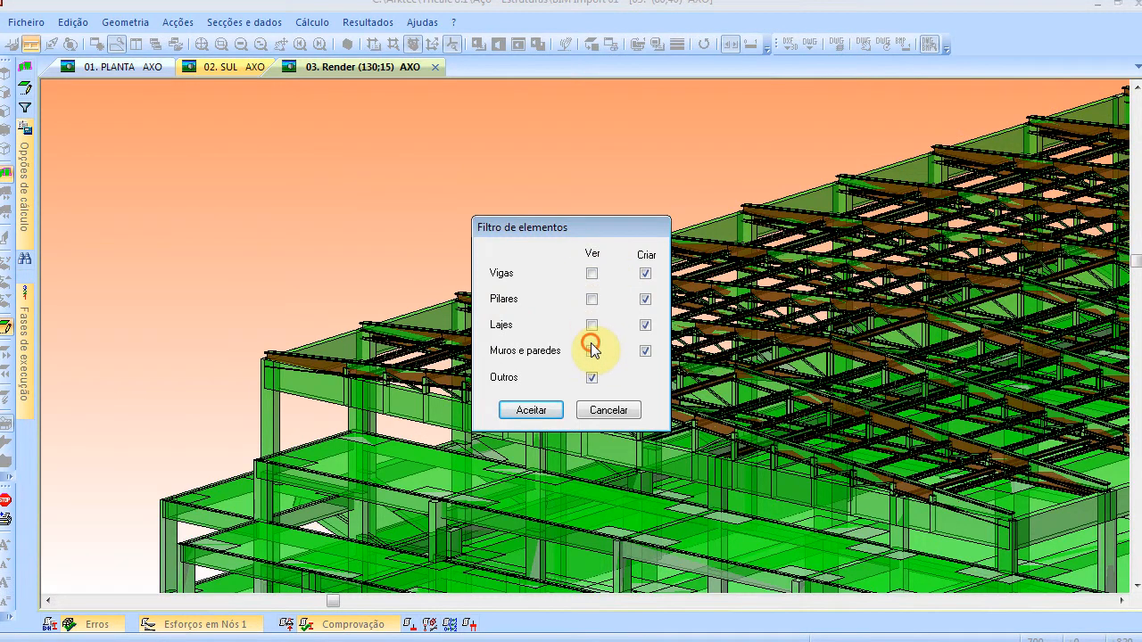
{"action": "left_click", "coordinate": [532, 409]}
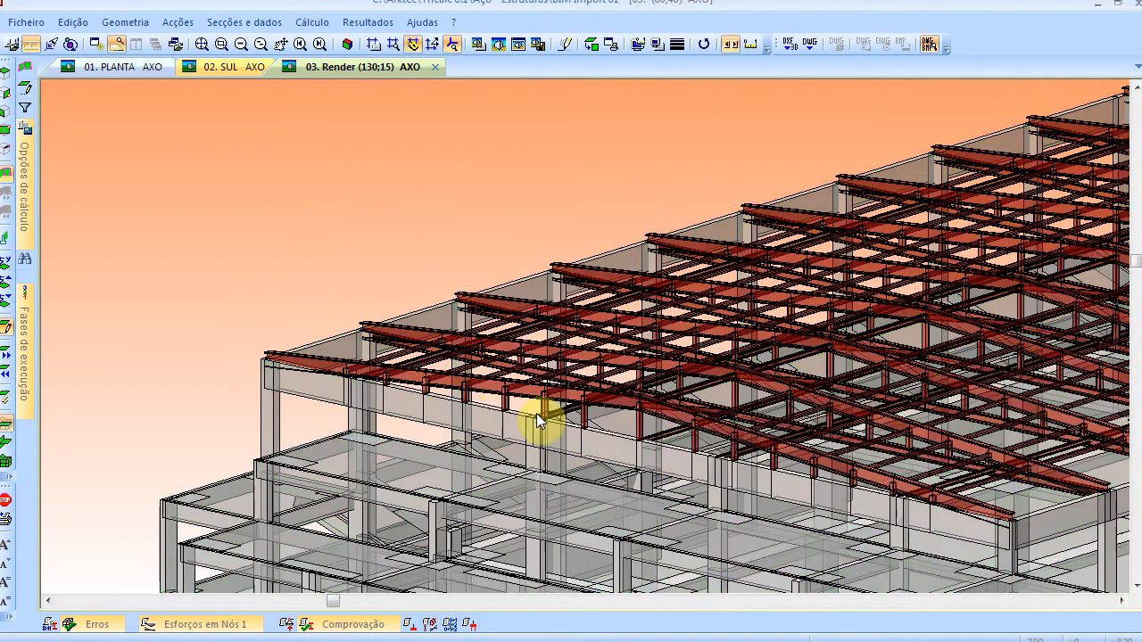
Display the created structure as an isometric wireframe with its slab grids and lower the viewpoint to 60;20
{"action": "left_click", "coordinate": [346, 44]}
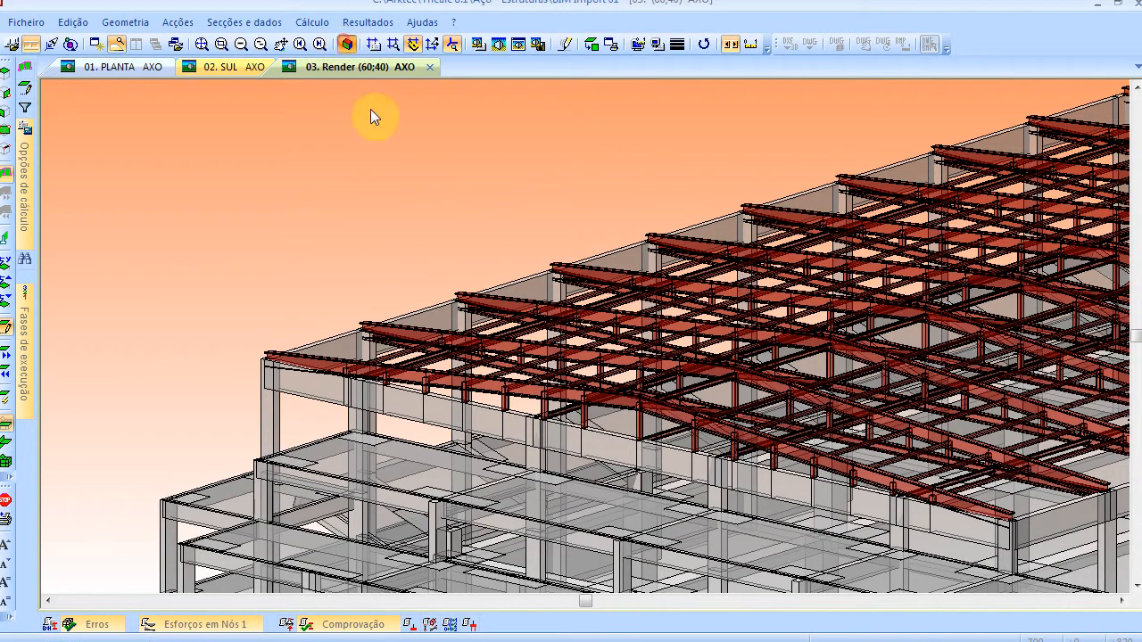
{"action": "left_click", "coordinate": [478, 44]}
{"action": "left_click", "coordinate": [457, 315]}
{"action": "left_click", "coordinate": [657, 492]}
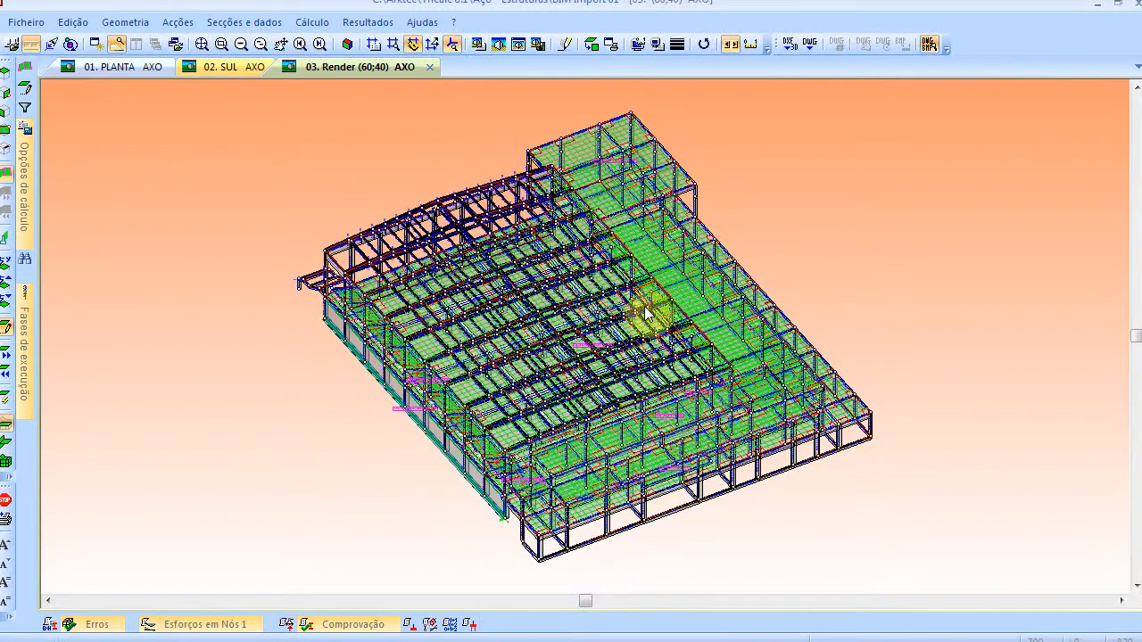
{"action": "key", "text": "Up"}
{"action": "key", "text": "Up"}
{"action": "key", "text": "Up"}
{"action": "key", "text": "Up"}
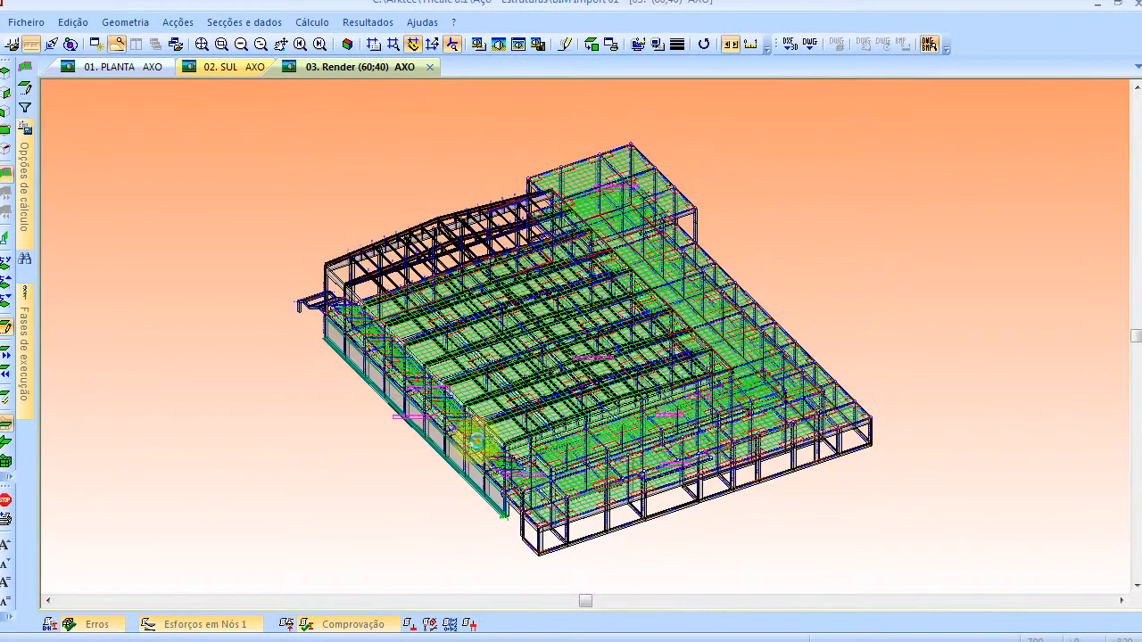
{"action": "key", "text": "Up"}
{"action": "key", "text": "Up"}
{"action": "key", "text": "Up"}
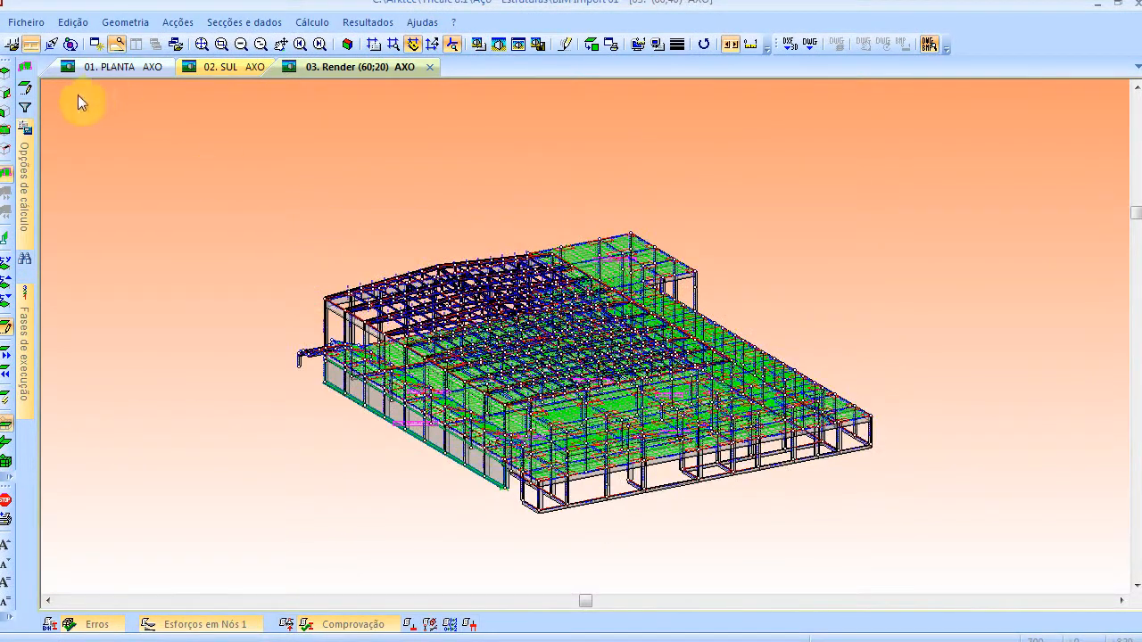
Examine planes 0, 385, 475, 610 and 710 of the created structure one at a time
{"action": "left_click", "coordinate": [27, 98]}
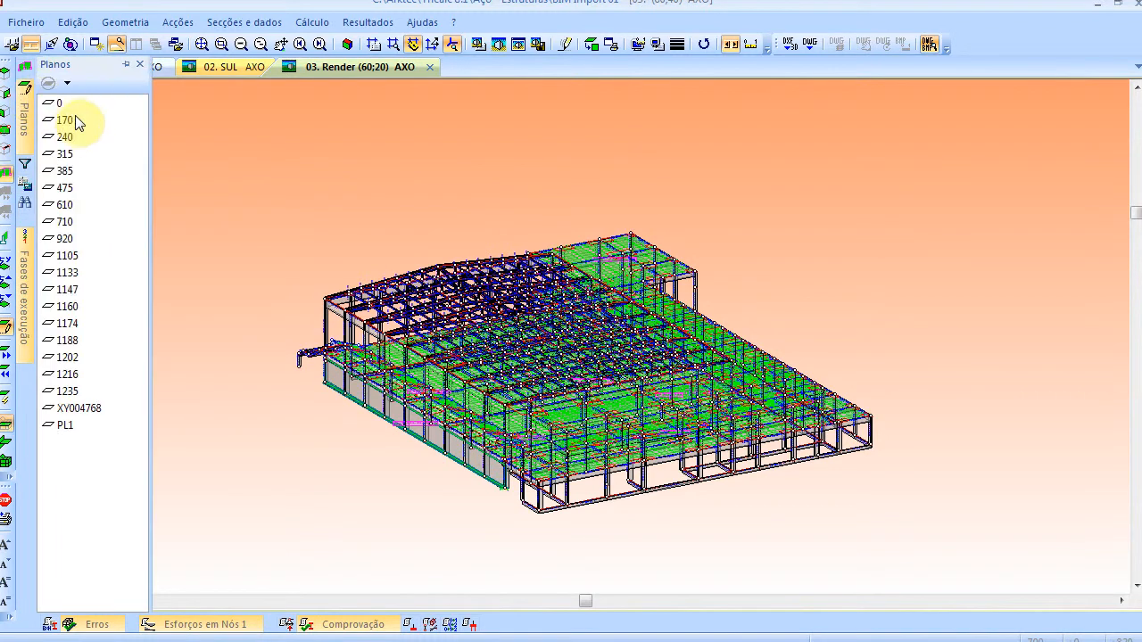
{"action": "left_click", "coordinate": [60, 104]}
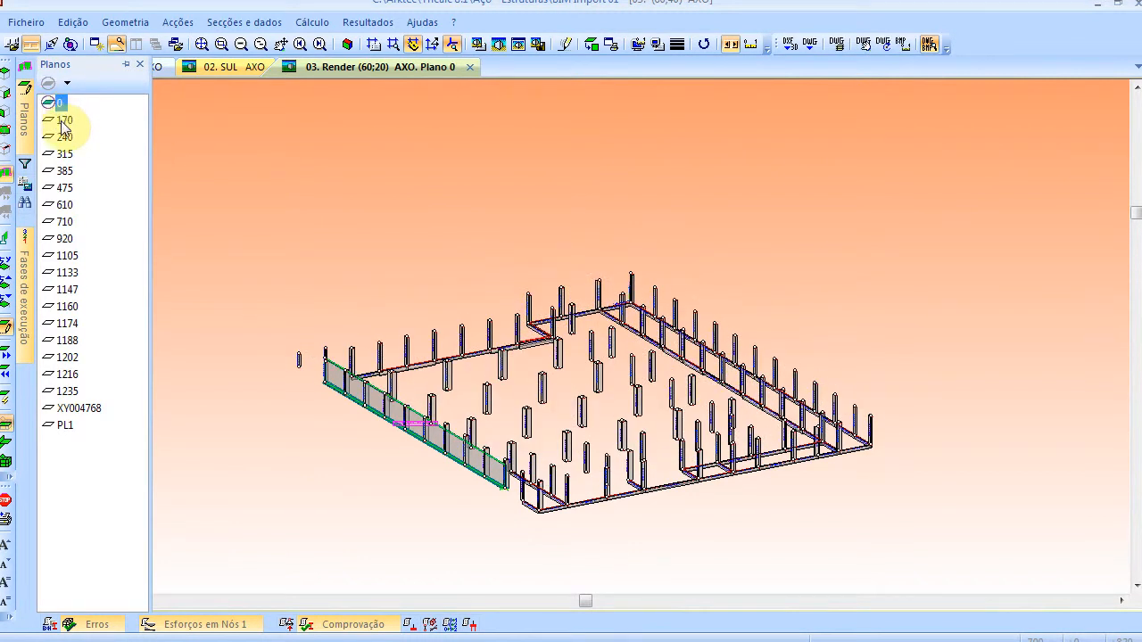
{"action": "left_click", "coordinate": [67, 179]}
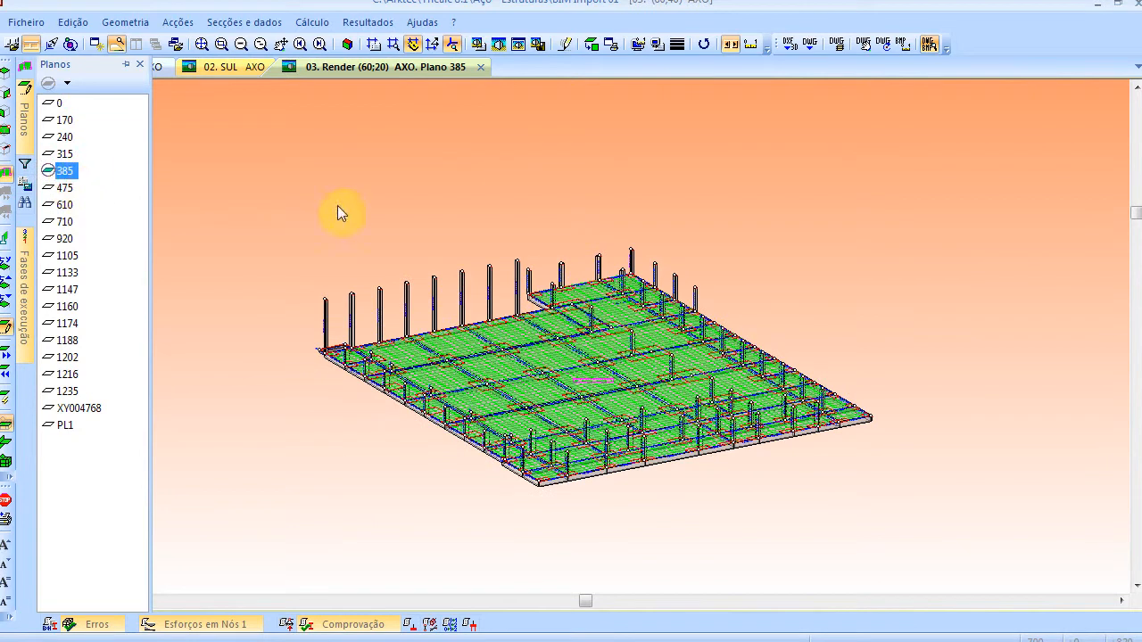
{"action": "left_click", "coordinate": [346, 46]}
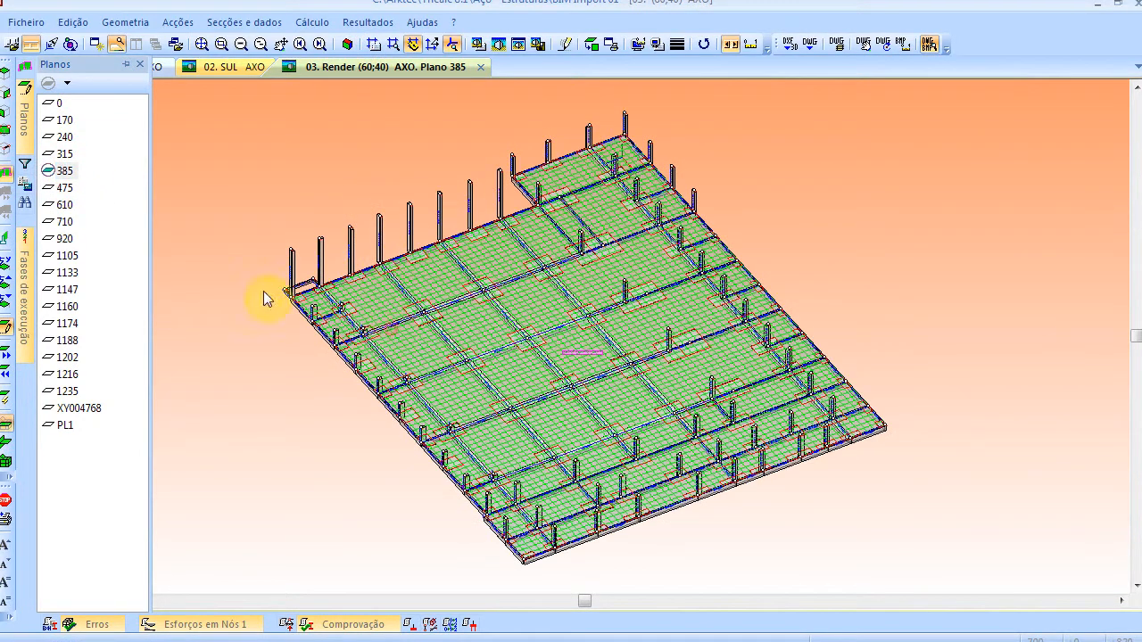
{"action": "left_click", "coordinate": [66, 188]}
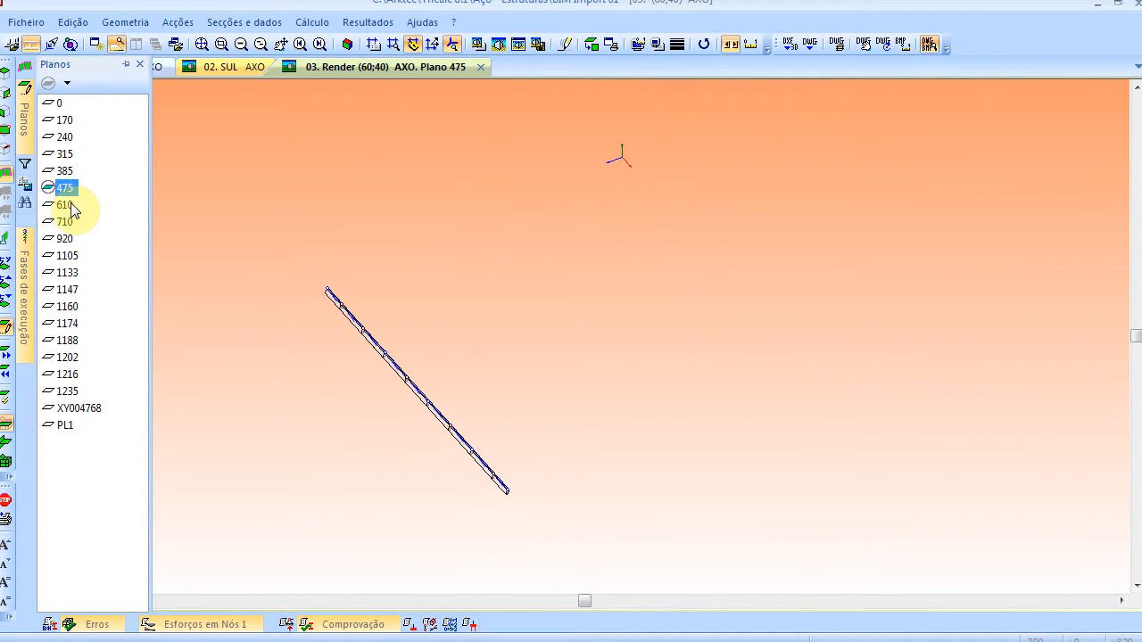
{"action": "left_click", "coordinate": [66, 205]}
{"action": "left_click", "coordinate": [61, 227]}
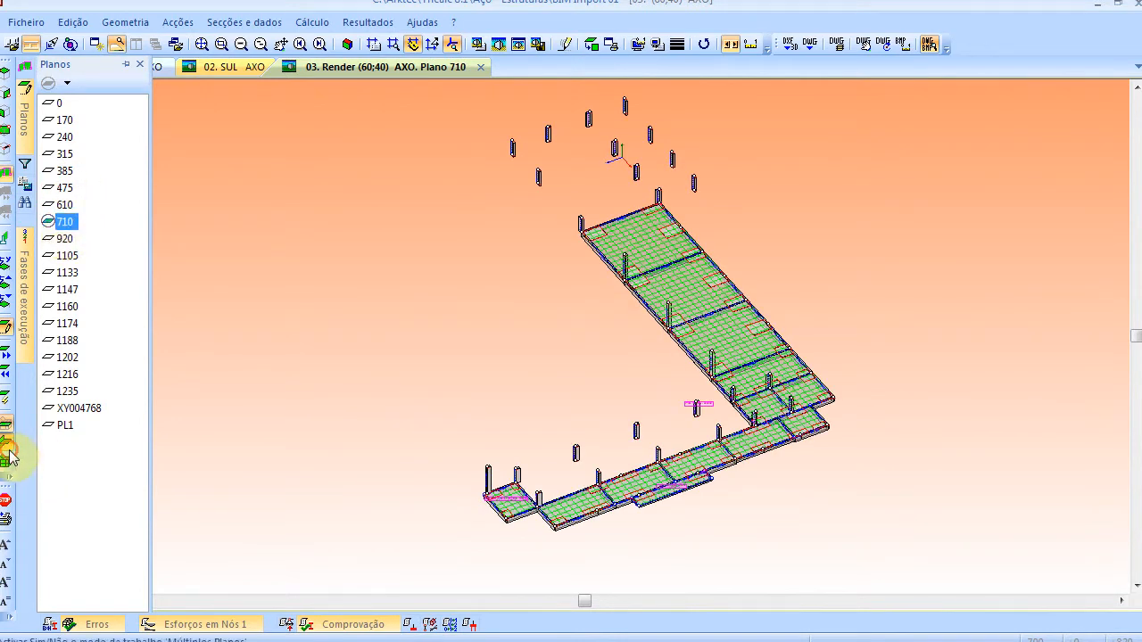
Show several planes together, including 0, 385 and 710, from a new angle and return to the whole structure
{"action": "left_click", "coordinate": [59, 103]}
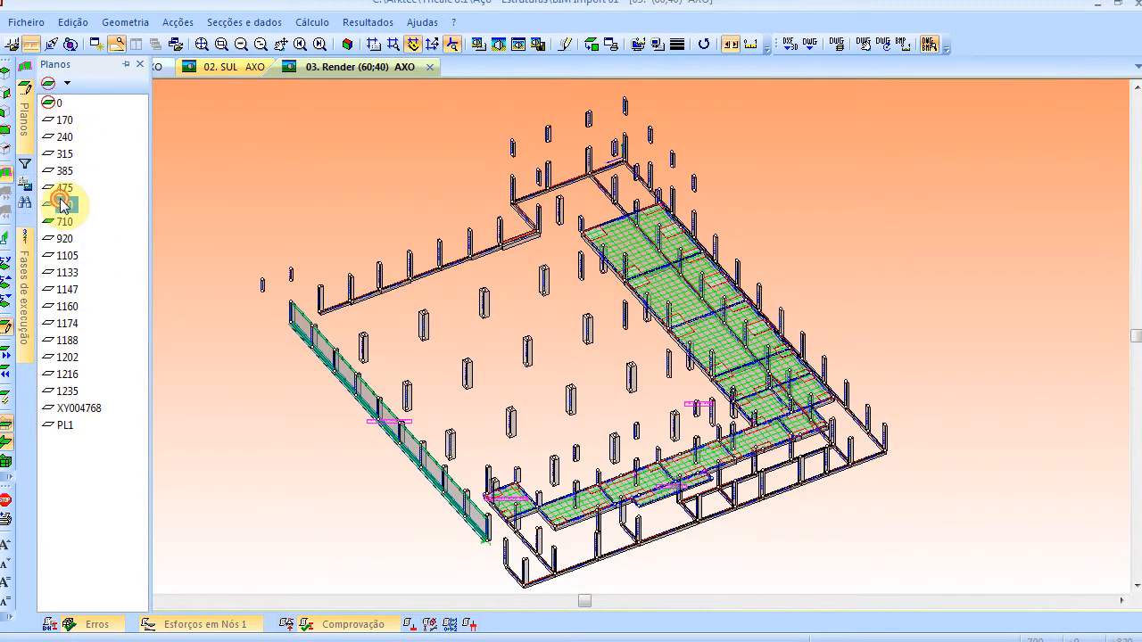
{"action": "left_click", "coordinate": [59, 171]}
{"action": "middle_click_drag", "start_coordinate": [475, 394], "coordinate": [524, 506]}
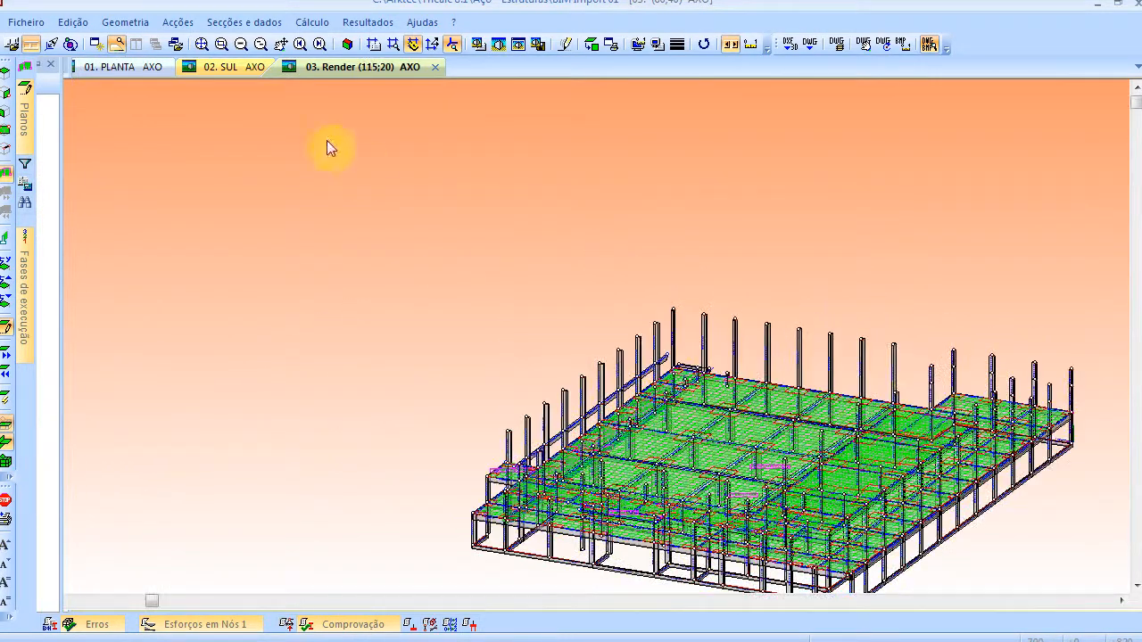
{"action": "left_click", "coordinate": [201, 49]}
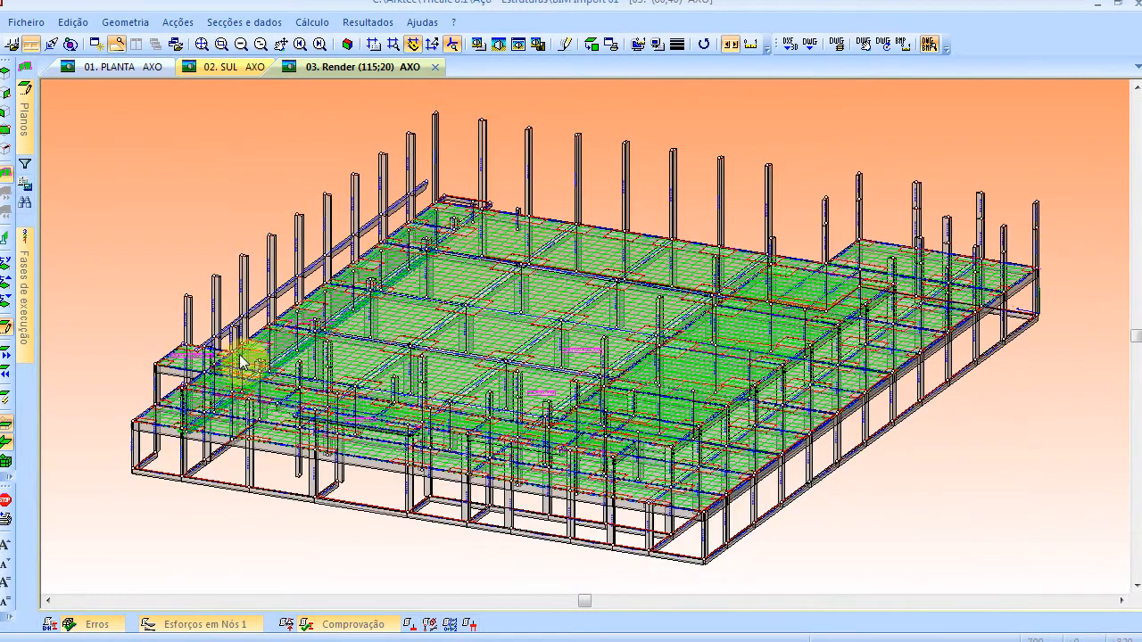
{"action": "left_click", "coordinate": [8, 459]}
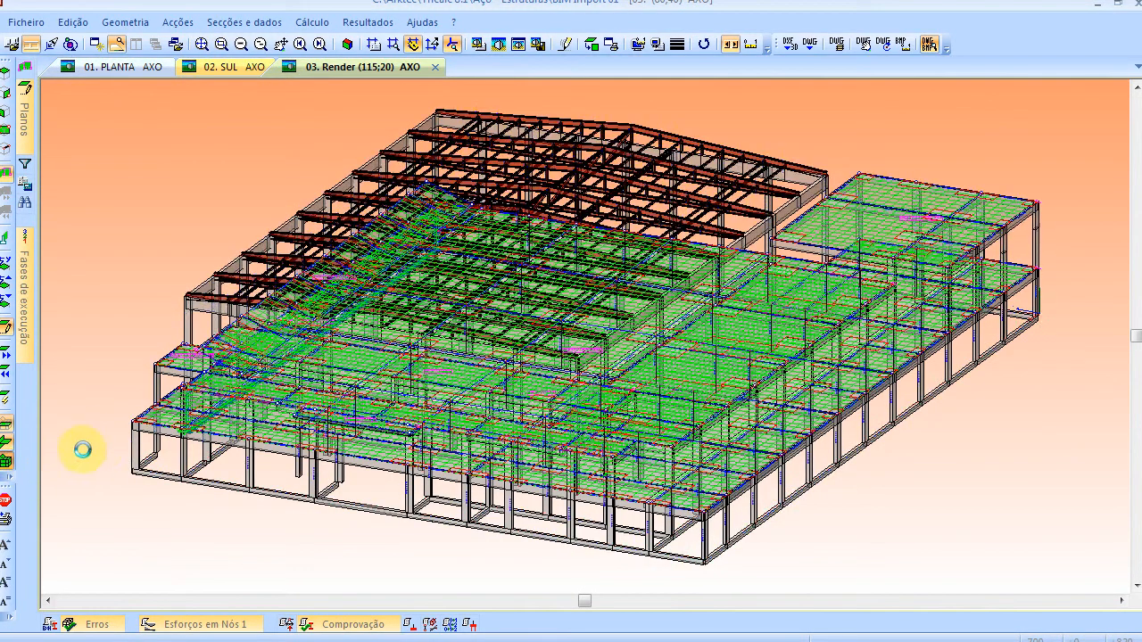
Verify the geometry of the whole created structure, accepting the proposed verification options
{"action": "left_click", "coordinate": [124, 21]}
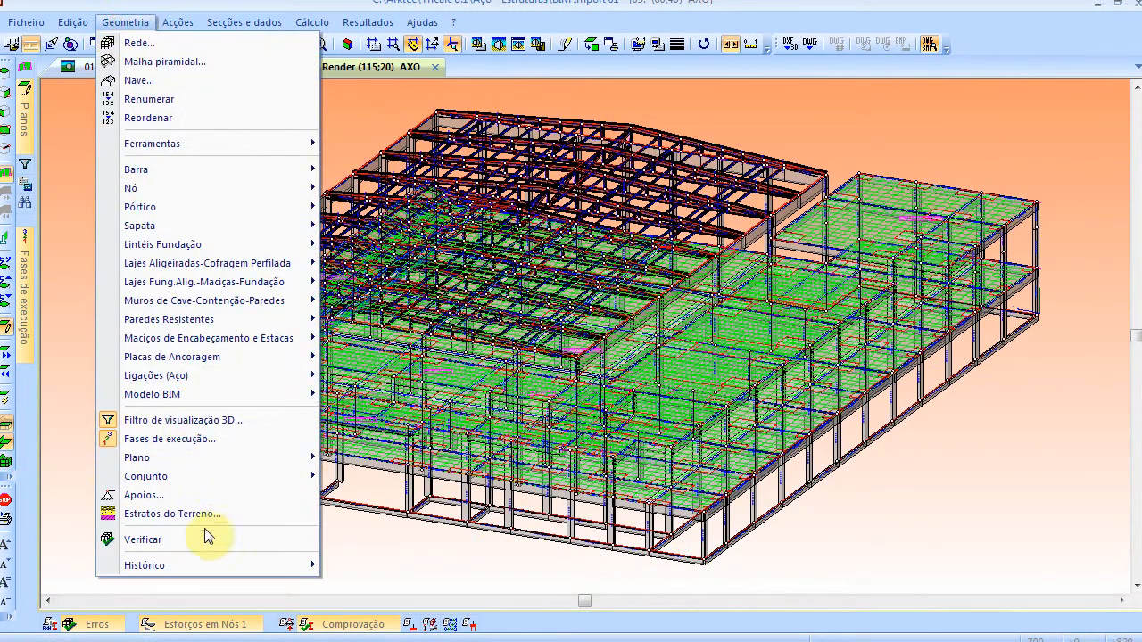
{"action": "left_click", "coordinate": [205, 538]}
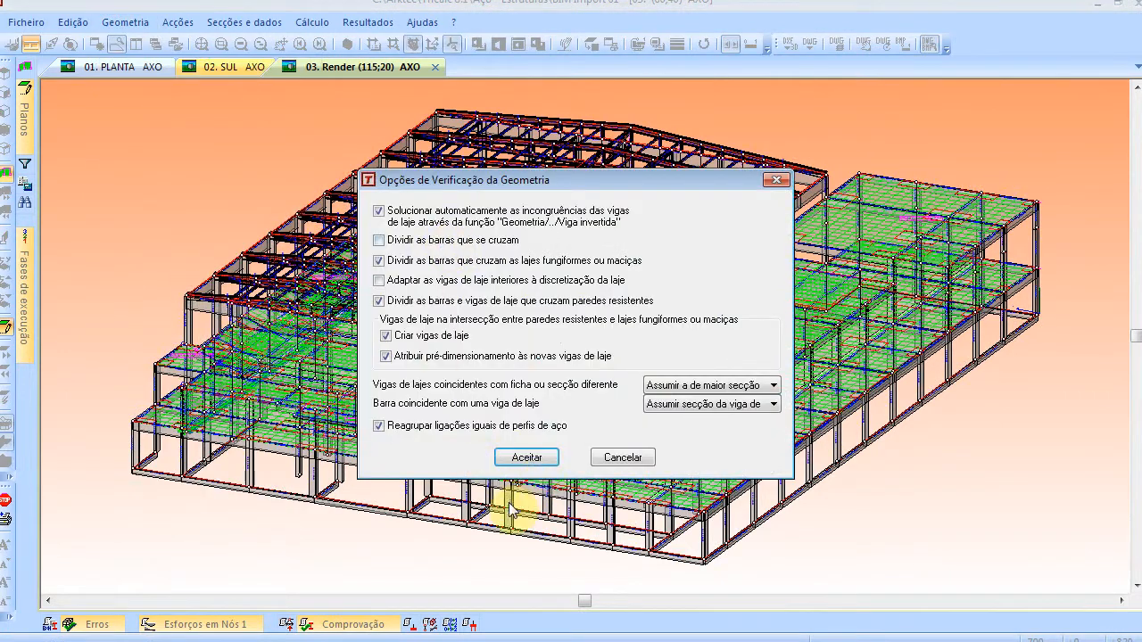
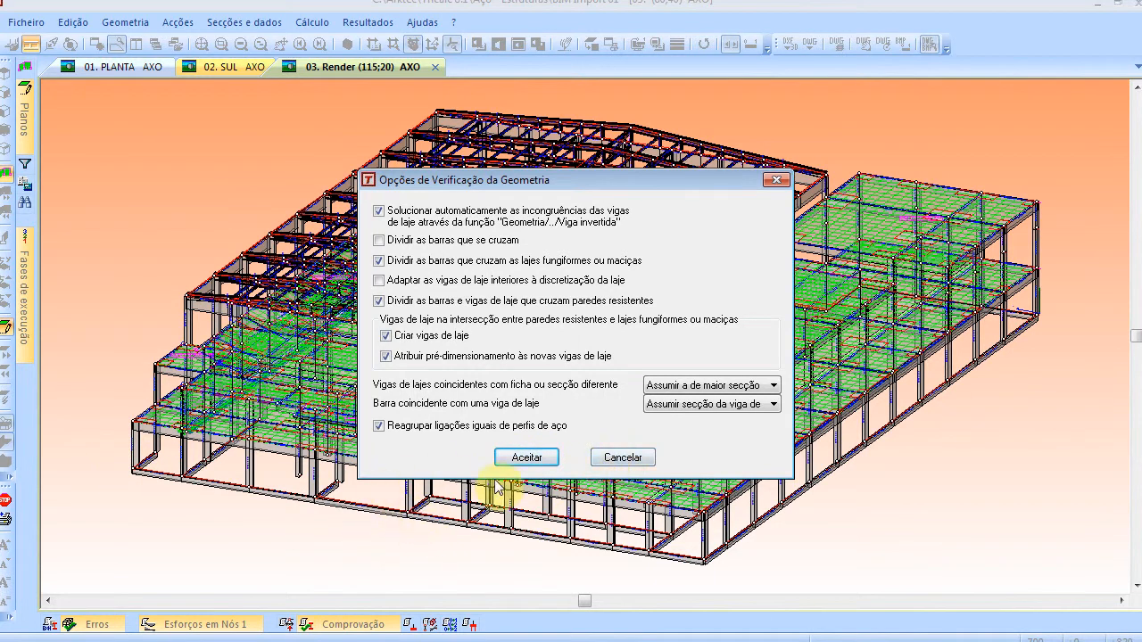
{"action": "left_click", "coordinate": [551, 461]}
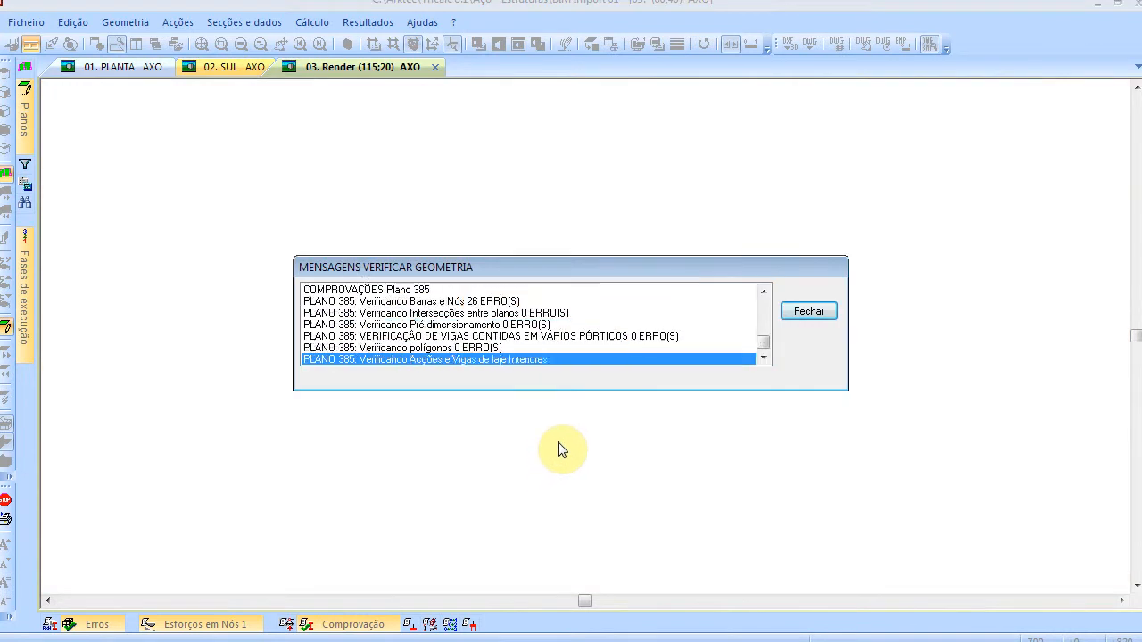
{"action": "left_click", "coordinate": [607, 374]}
Examine the geometry error list, sorted with the serious errors first, down to the section warnings for planes 385 and 710
{"action": "left_click", "coordinate": [99, 623]}
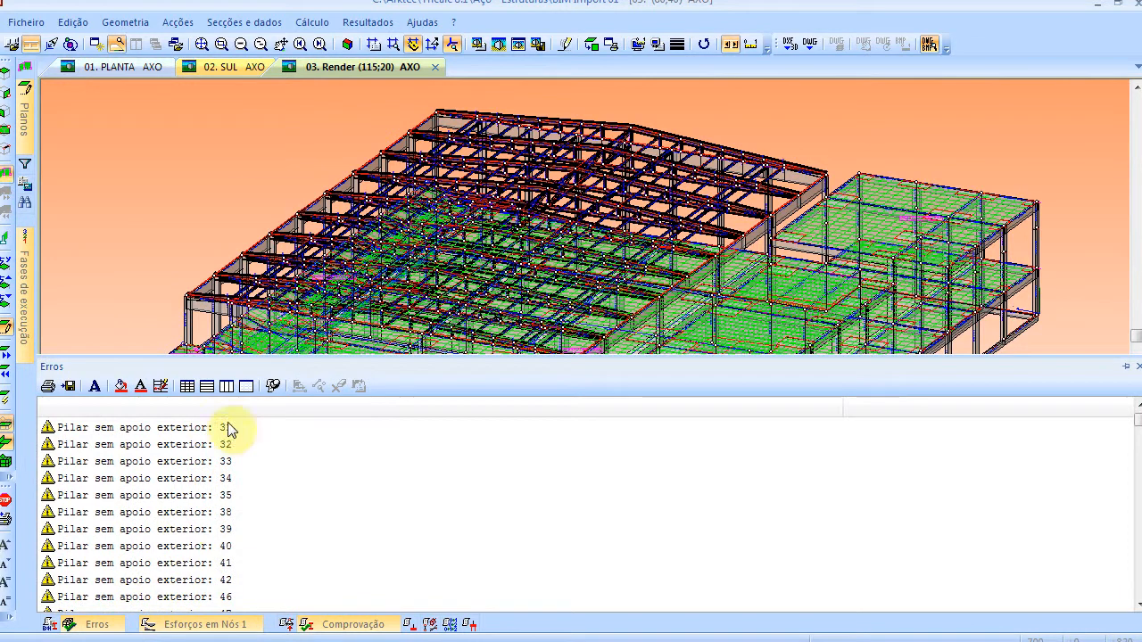
{"action": "left_click", "coordinate": [198, 405]}
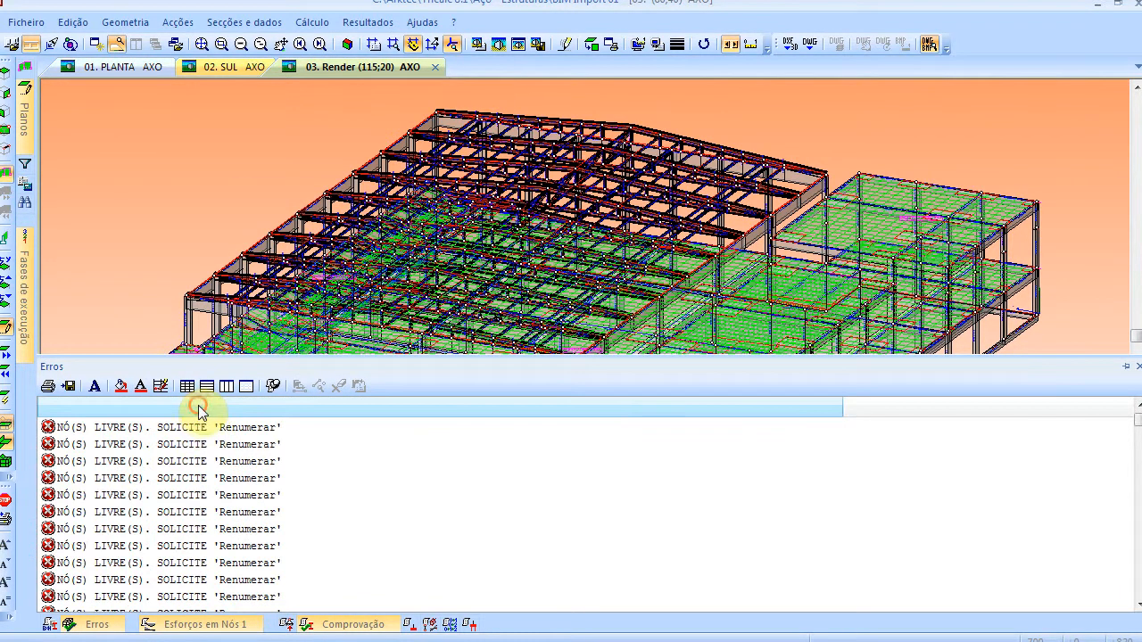
{"action": "left_click", "coordinate": [200, 425]}
{"action": "scroll", "coordinate": [200, 482], "scroll_direction": "down", "scroll_amount": 5}
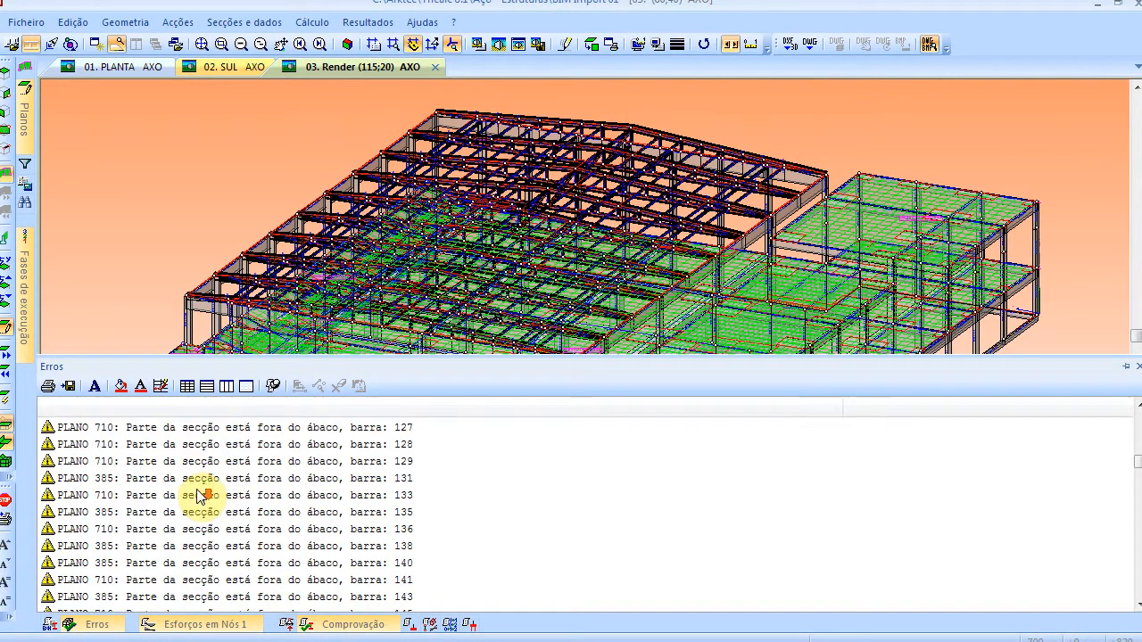
{"action": "scroll", "coordinate": [192, 489], "scroll_direction": "down", "scroll_amount": 10}
{"action": "left_click", "coordinate": [140, 170]}
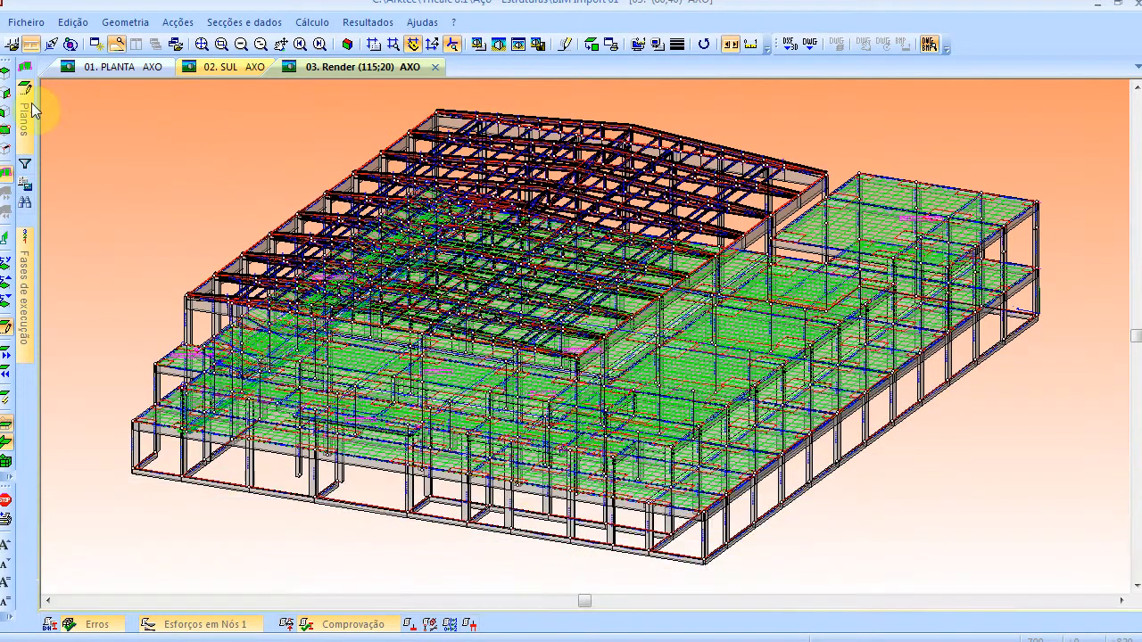
Assign ENCASTRADO XYZ external restraints to all base nodes of the structure in the vertical render view, and return to the isometric view
{"action": "mouse_move", "coordinate": [34, 111]}
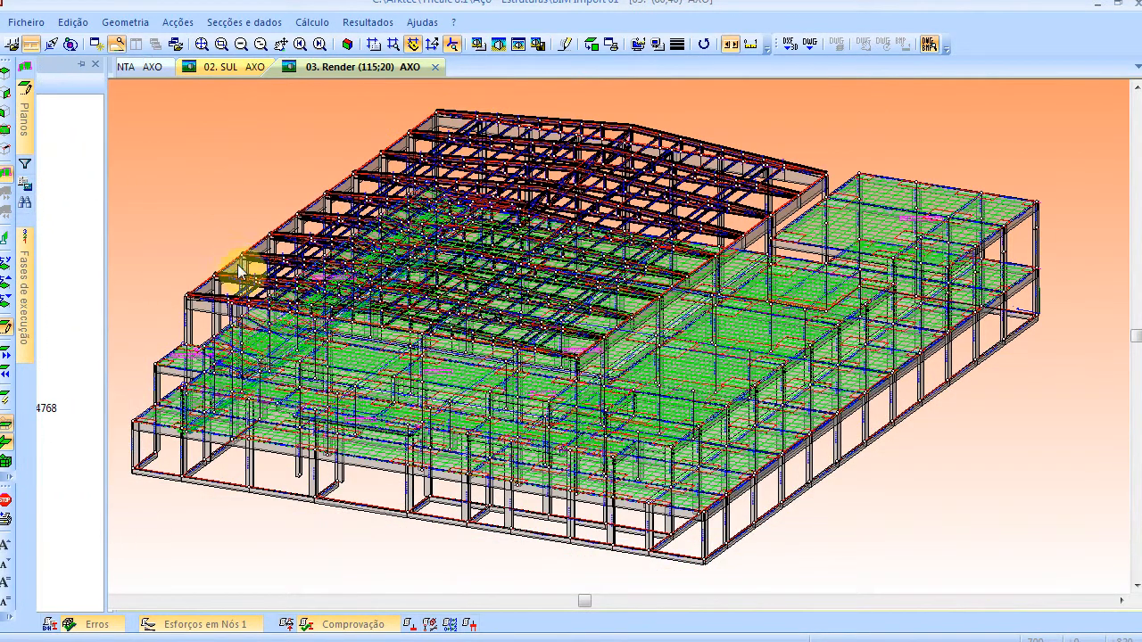
{"action": "key", "text": "Down"}
{"action": "key", "text": "Down"}
{"action": "key", "text": "Down"}
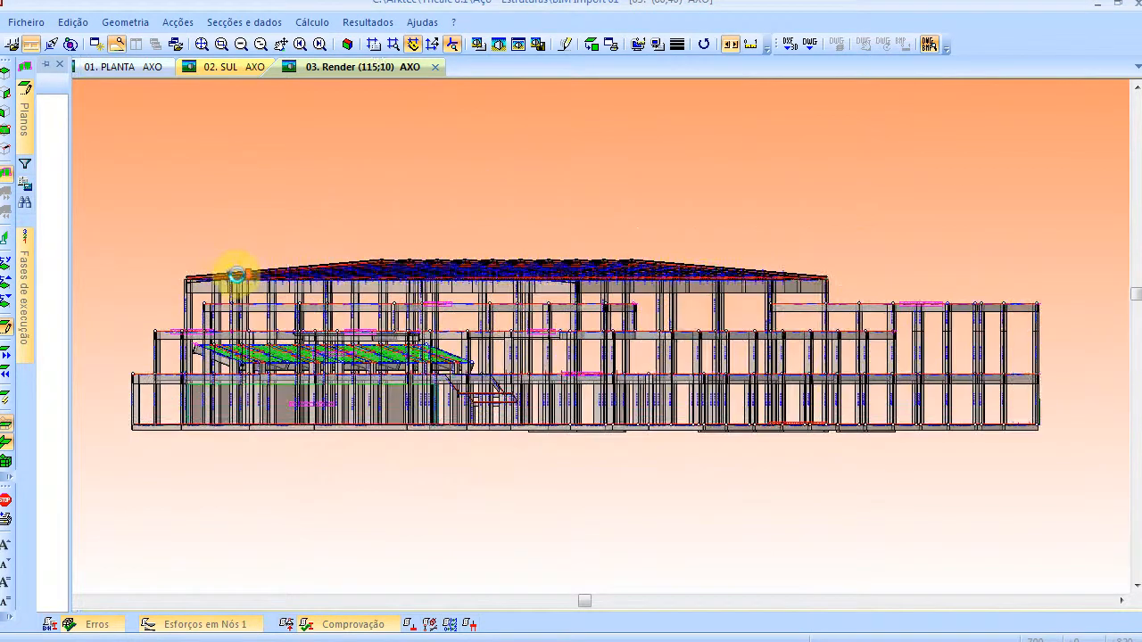
{"action": "key", "text": "Up"}
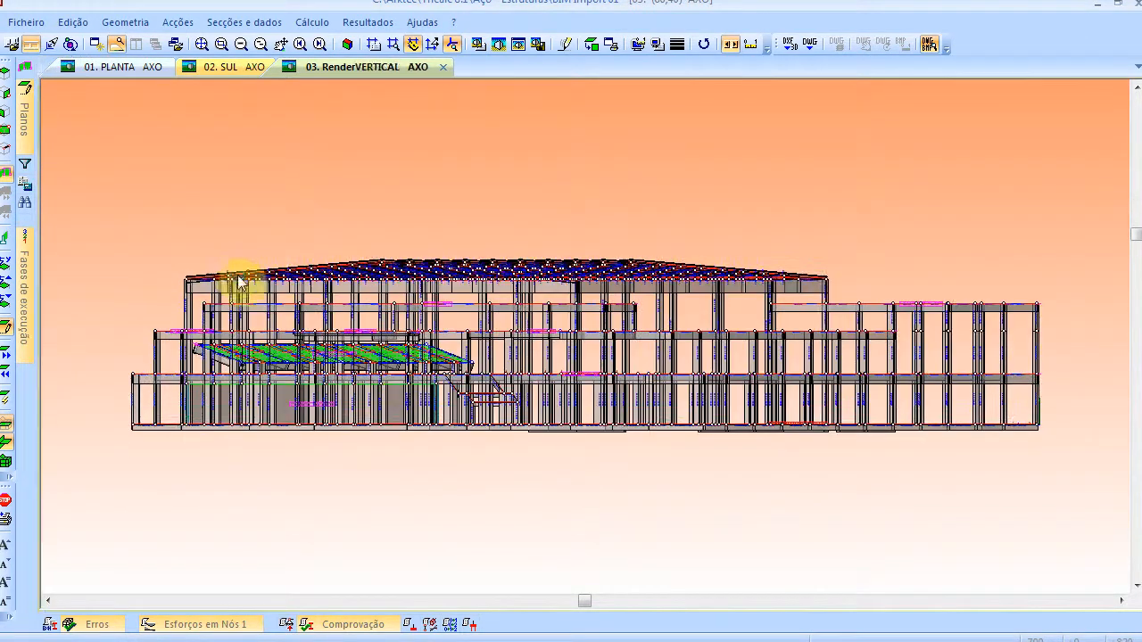
{"action": "left_click", "coordinate": [124, 19]}
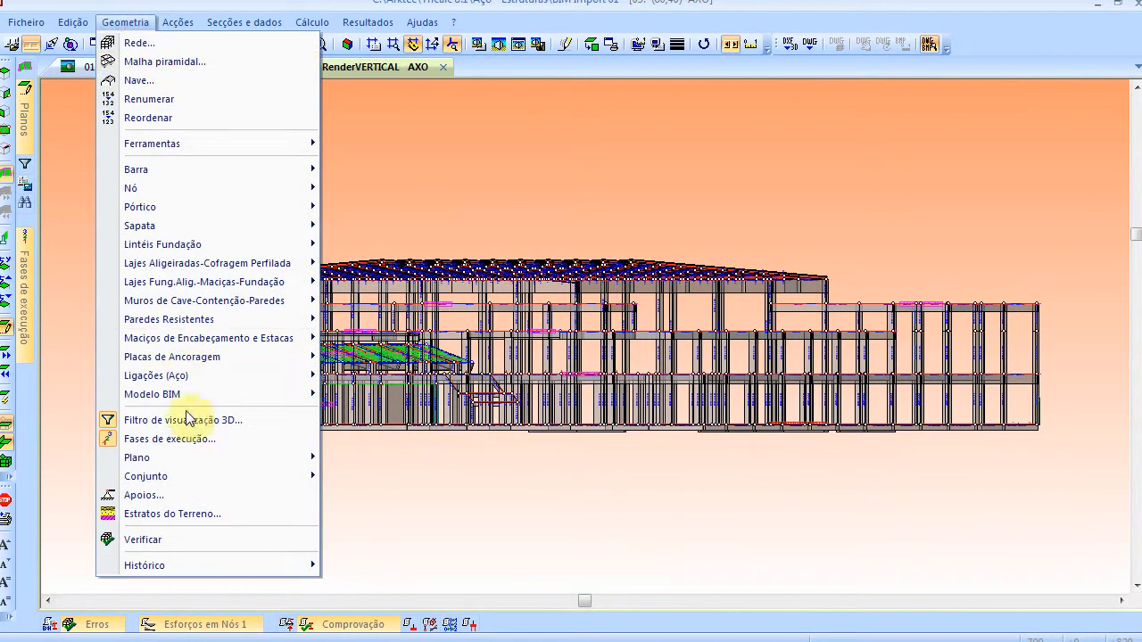
{"action": "left_click", "coordinate": [201, 494]}
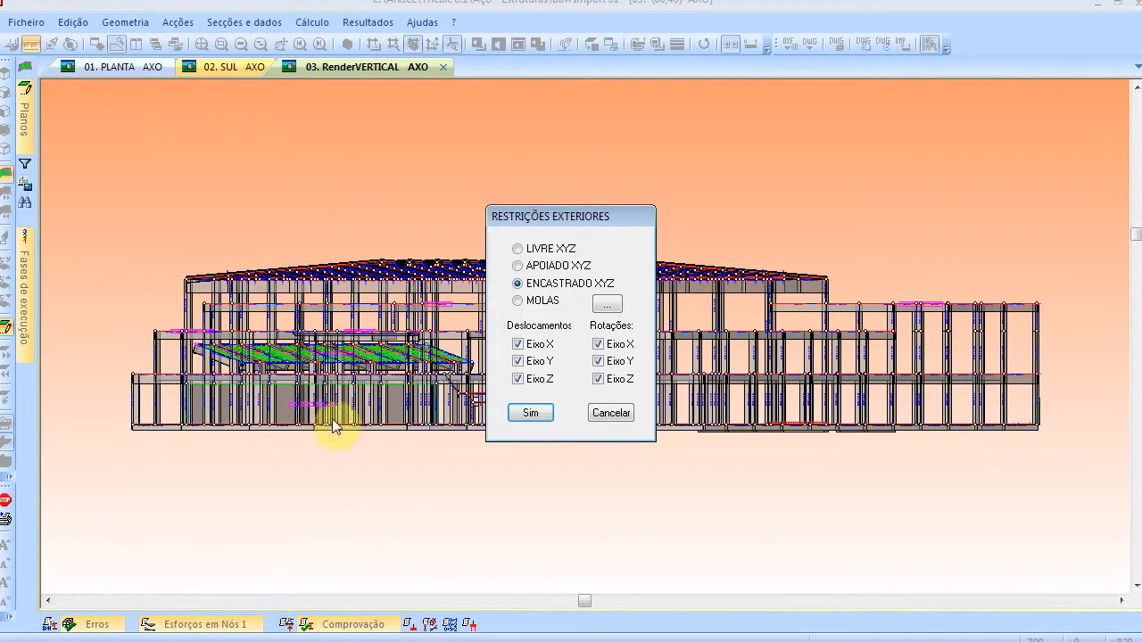
{"action": "left_click", "coordinate": [531, 412]}
{"action": "left_click_drag", "start_coordinate": [118, 415], "coordinate": [1062, 502]}
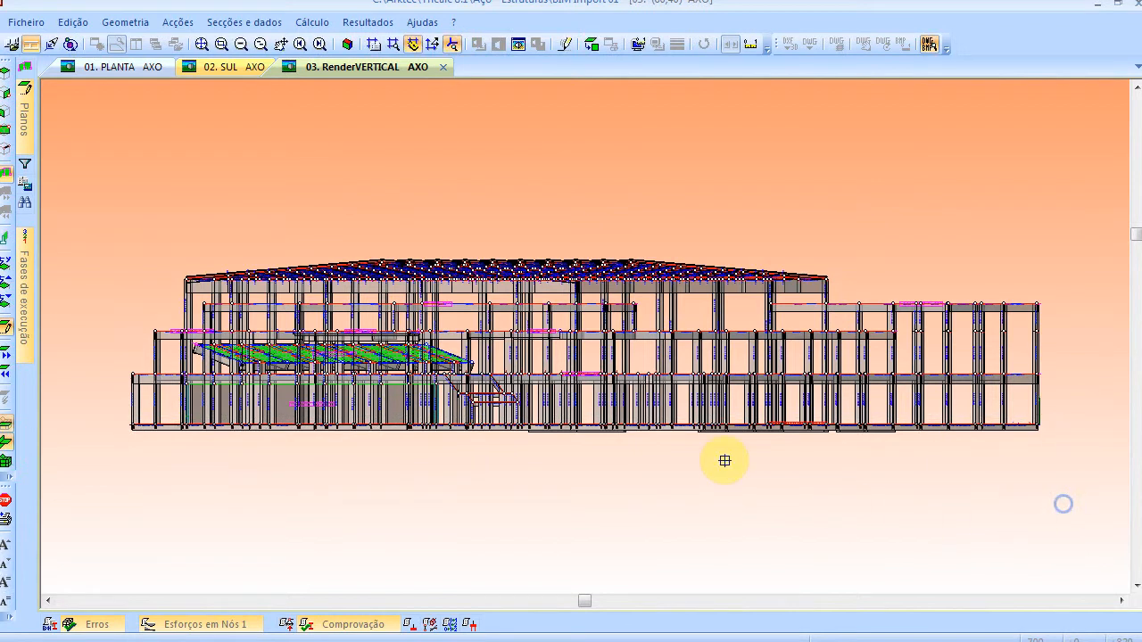
{"action": "left_click", "coordinate": [345, 44]}
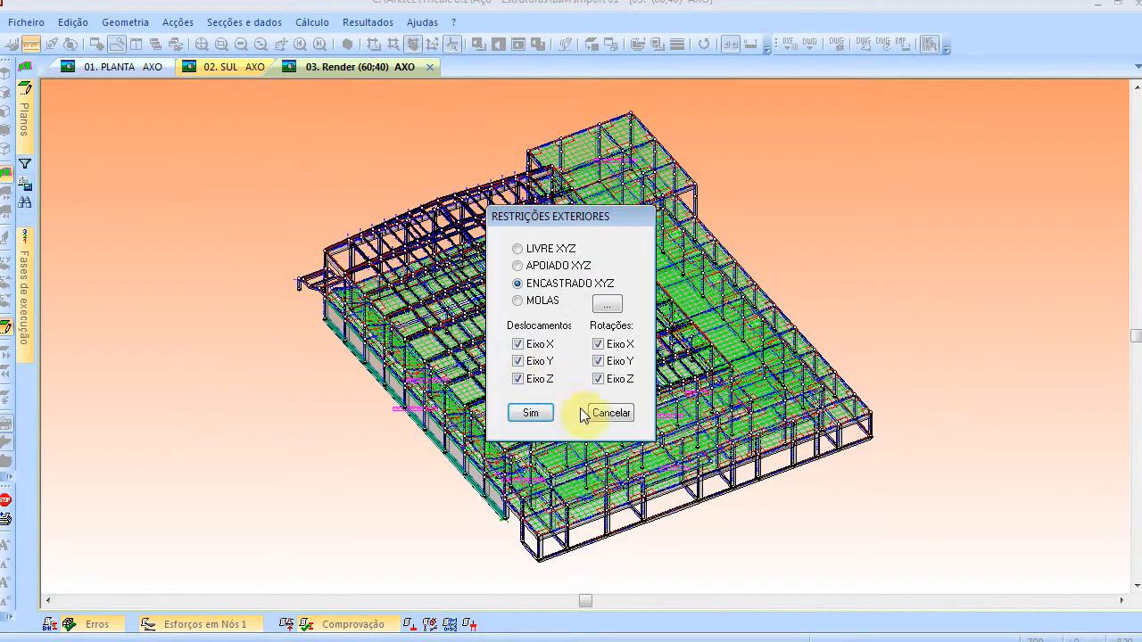
{"action": "left_click", "coordinate": [596, 413]}
Insert isolated footings at the supports of the entire structure, using view 01 set to the isometric 60;40 view
{"action": "left_click", "coordinate": [125, 13]}
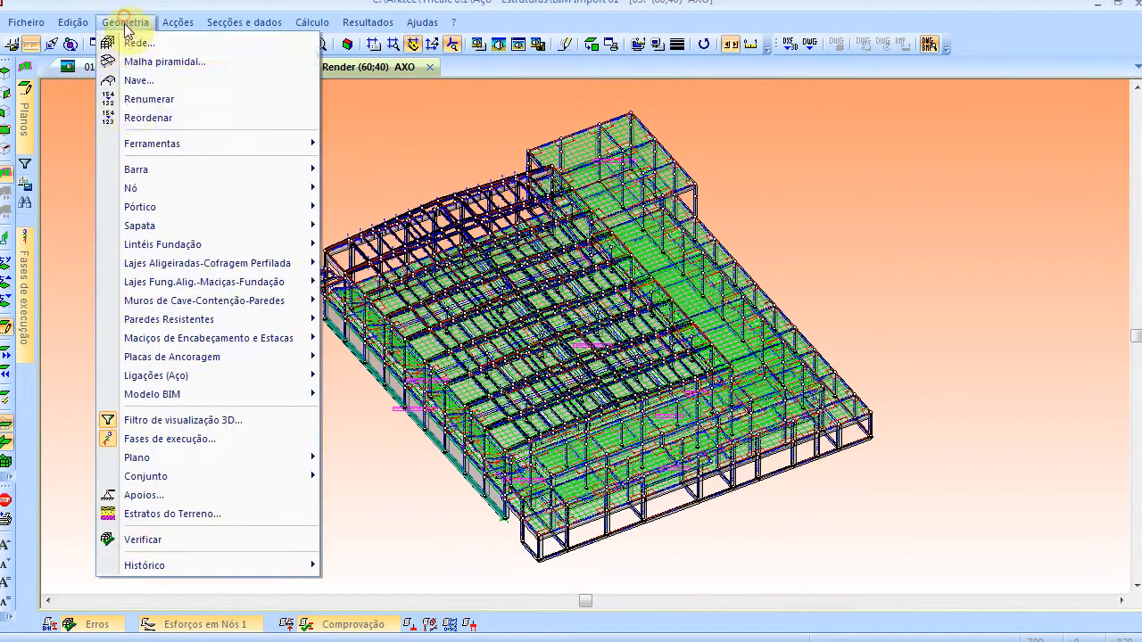
{"action": "mouse_move", "coordinate": [142, 225]}
{"action": "left_click", "coordinate": [377, 225]}
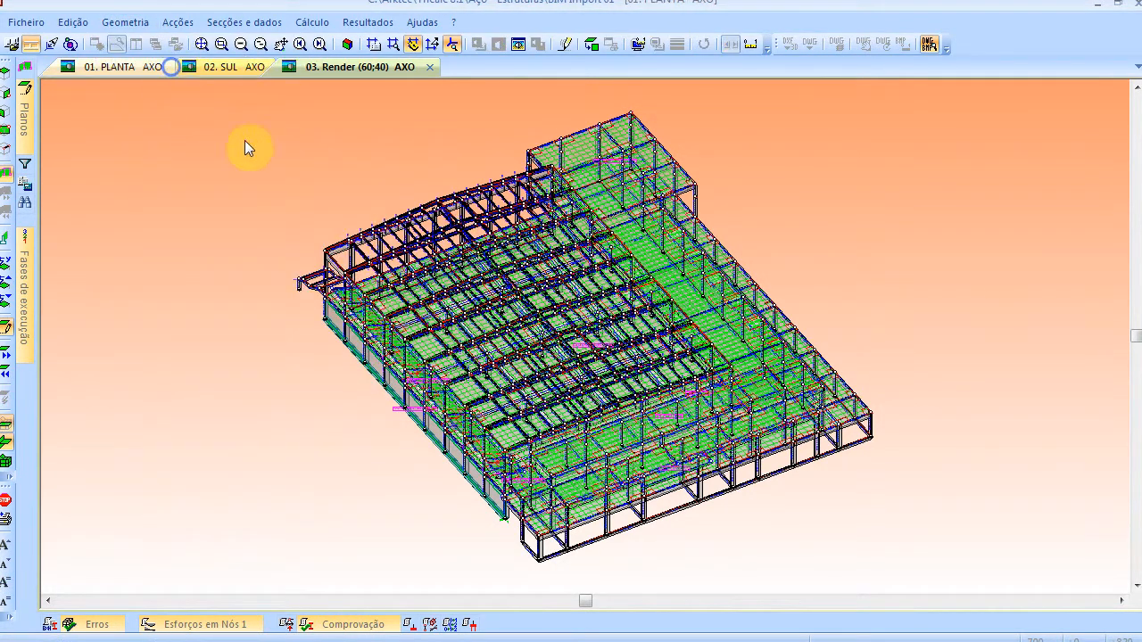
{"action": "left_click", "coordinate": [346, 44]}
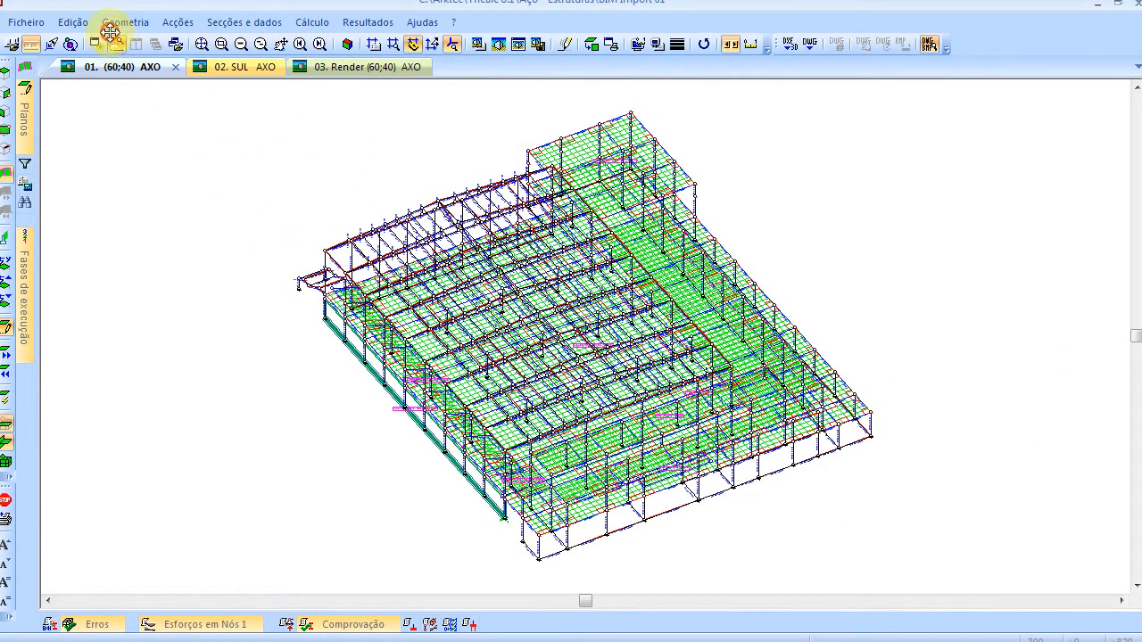
{"action": "left_click", "coordinate": [109, 27]}
{"action": "mouse_move", "coordinate": [196, 229]}
{"action": "left_click", "coordinate": [385, 226]}
{"action": "left_click", "coordinate": [220, 97]}
{"action": "left_click", "coordinate": [937, 576]}
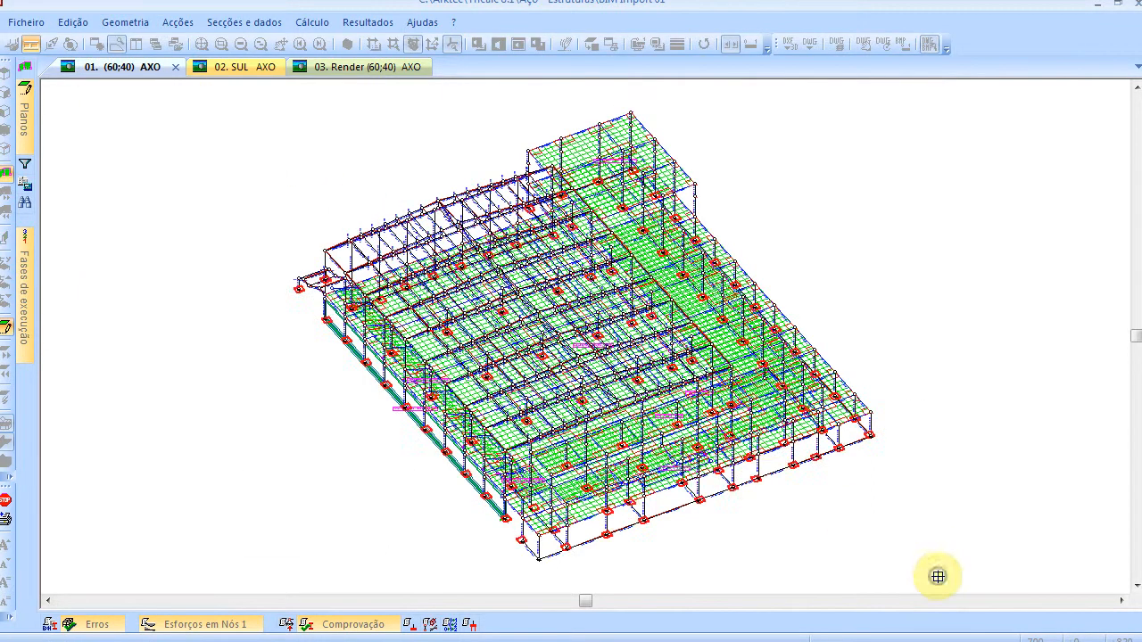
{"action": "scroll", "coordinate": [642, 524], "scroll_direction": "up", "scroll_amount": 1}
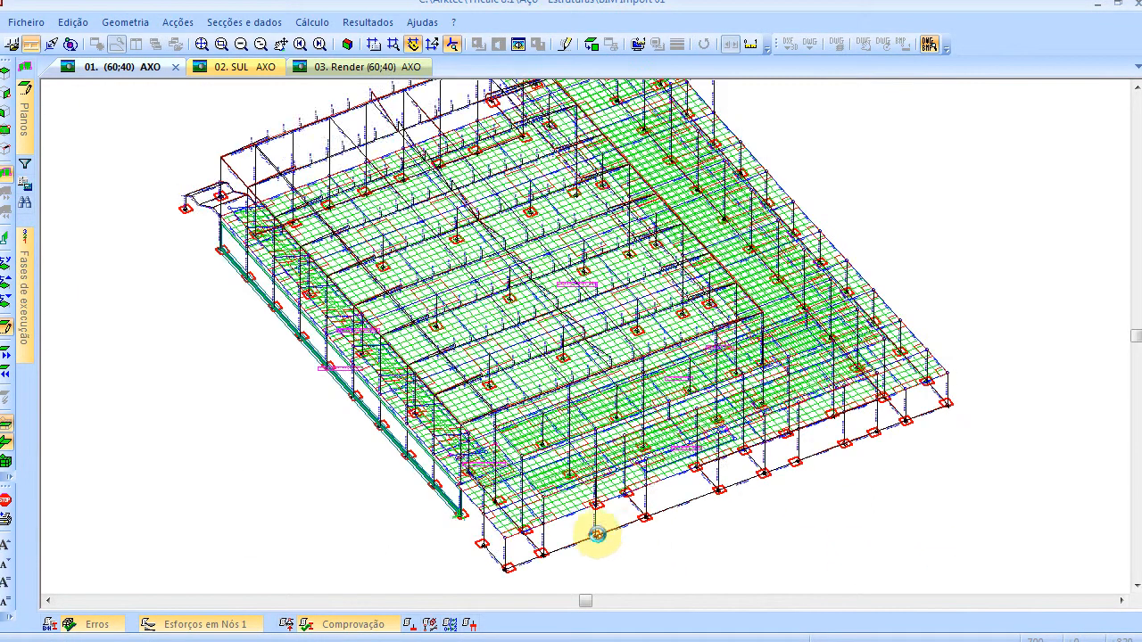
{"action": "scroll", "coordinate": [597, 534], "scroll_direction": "up", "scroll_amount": 1}
{"action": "scroll", "coordinate": [496, 557], "scroll_direction": "down", "scroll_amount": 2}
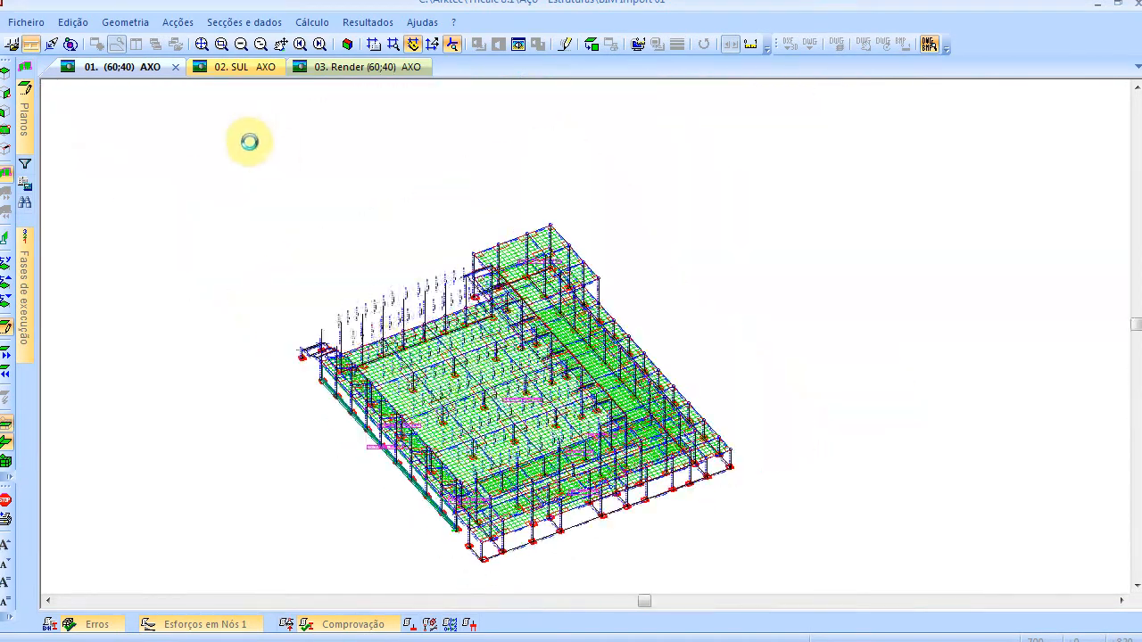
Assign axis positioning with 0,0 cm offsets to all footings, with pillar position modification and auto-centring on the pillar enabled
{"action": "left_click", "coordinate": [124, 22]}
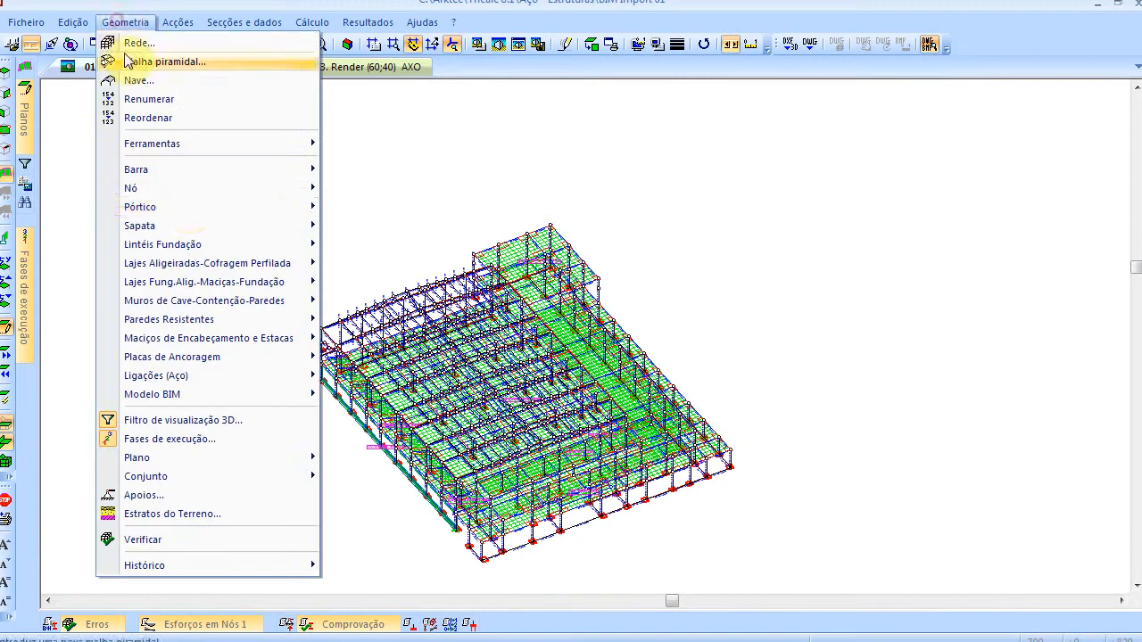
{"action": "mouse_move", "coordinate": [188, 225]}
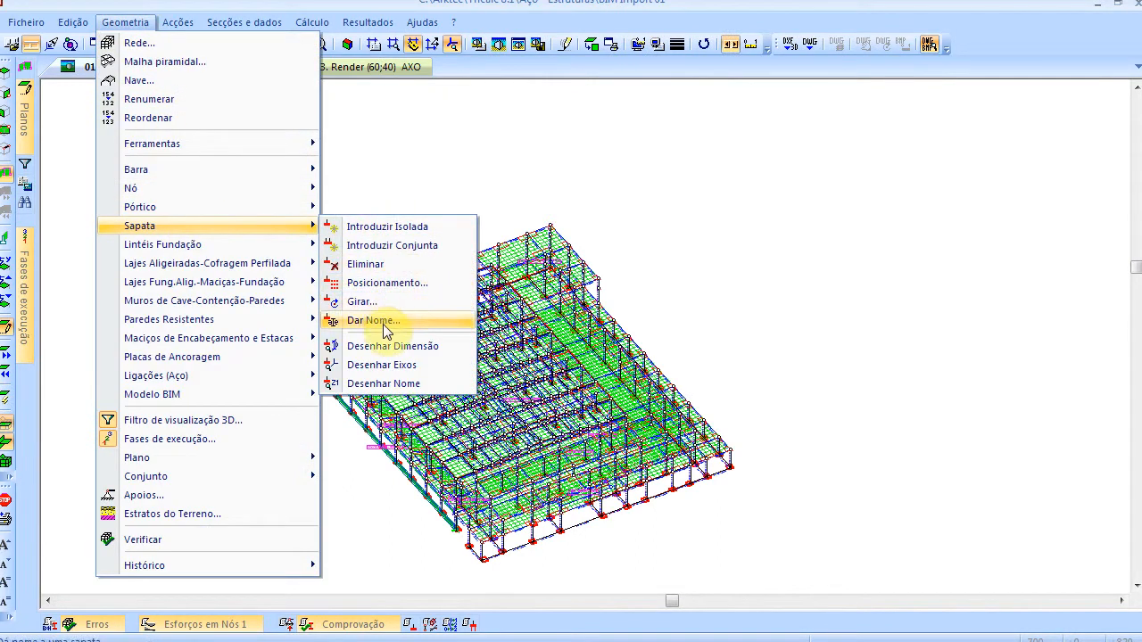
{"action": "left_click", "coordinate": [388, 283]}
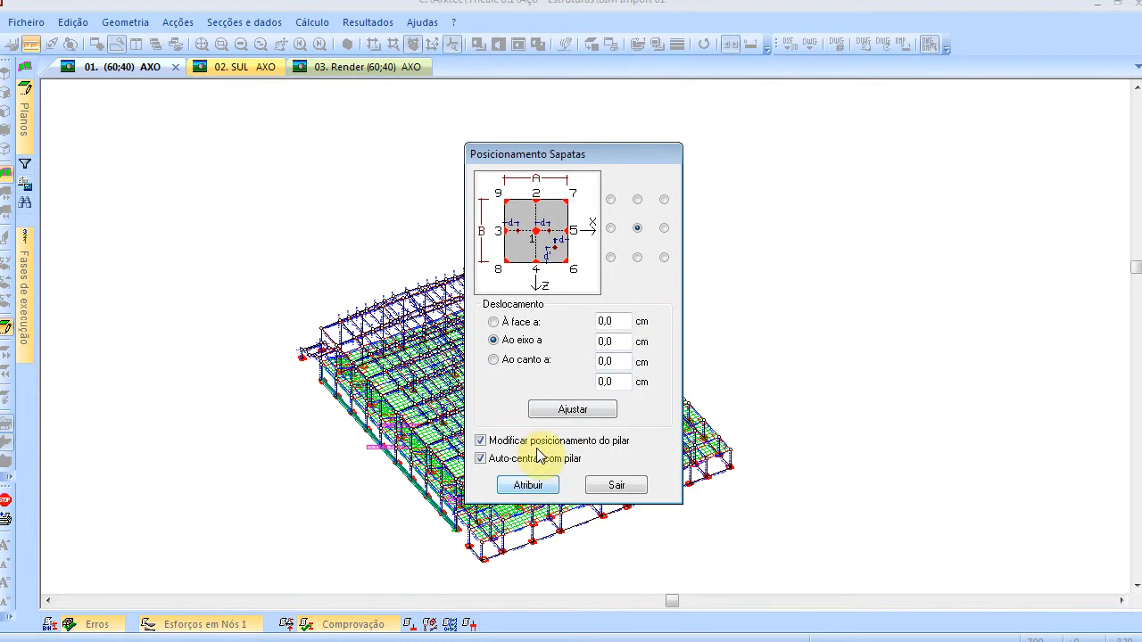
{"action": "left_click", "coordinate": [528, 485]}
{"action": "left_click", "coordinate": [217, 197]}
{"action": "left_click", "coordinate": [799, 577]}
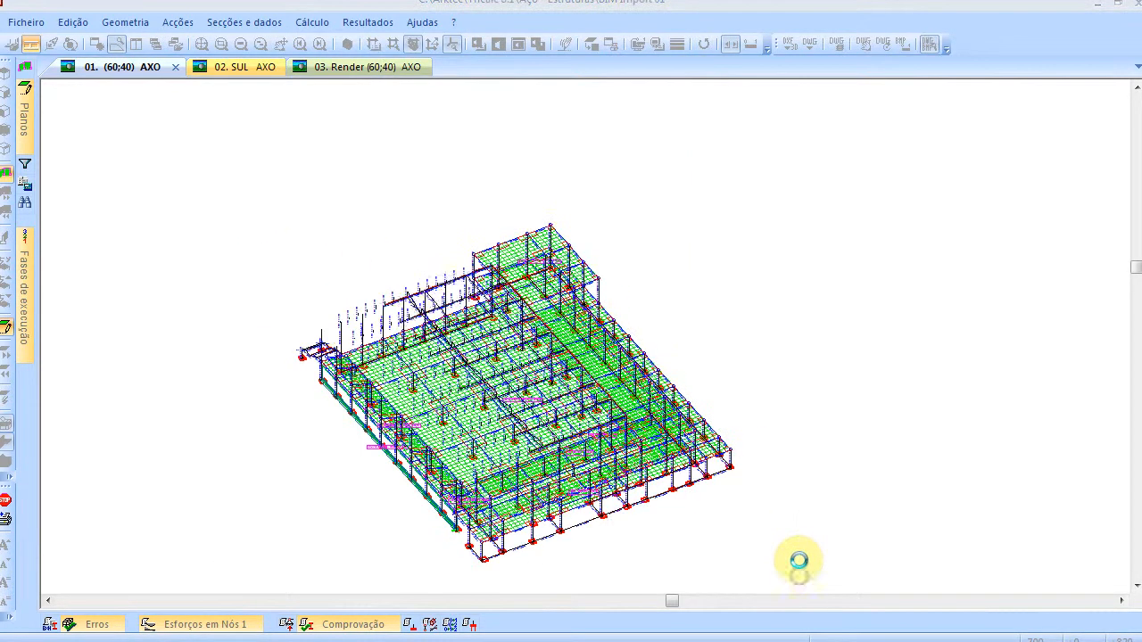
{"action": "left_click", "coordinate": [675, 367]}
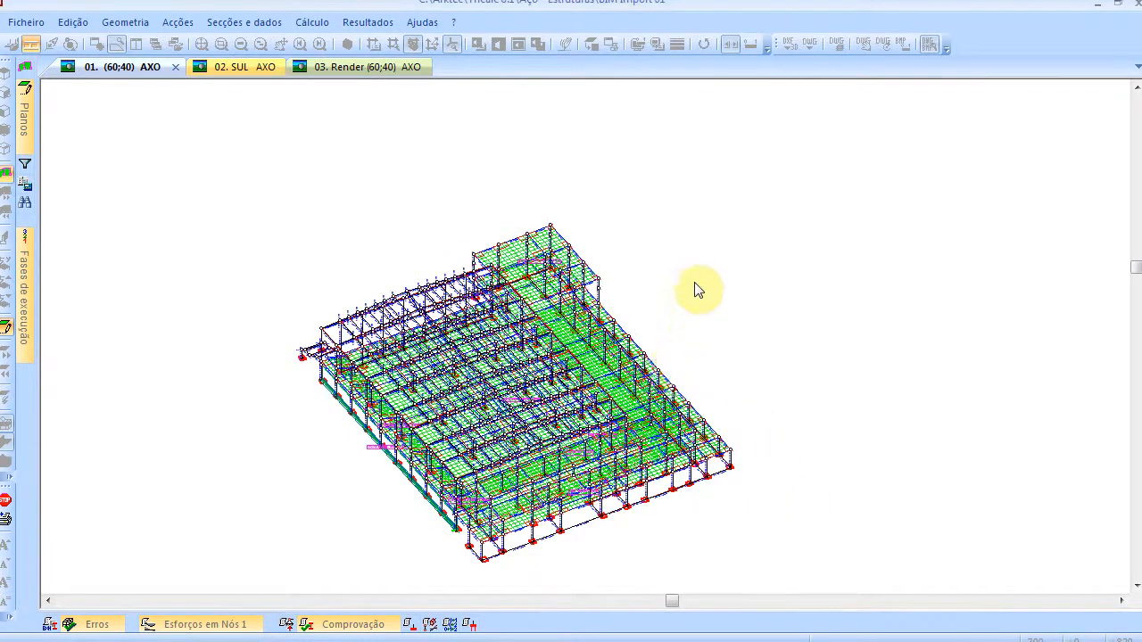
{"action": "left_click", "coordinate": [637, 491]}
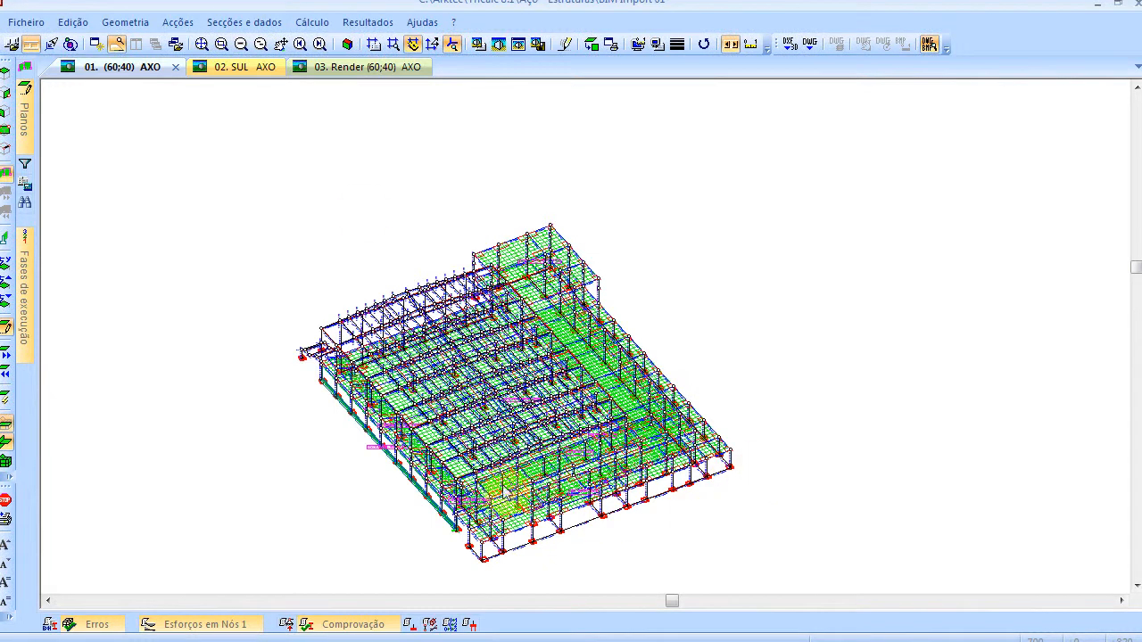
{"action": "left_click", "coordinate": [200, 45]}
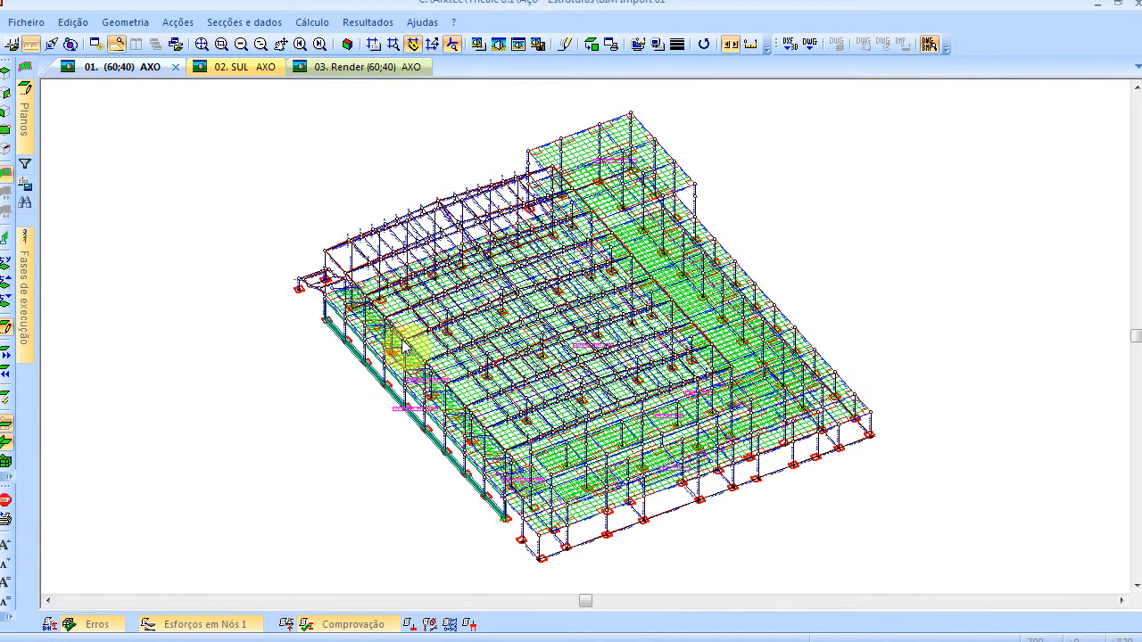
Renumber and reorder the structure's nodes and bars
{"action": "left_click", "coordinate": [132, 24]}
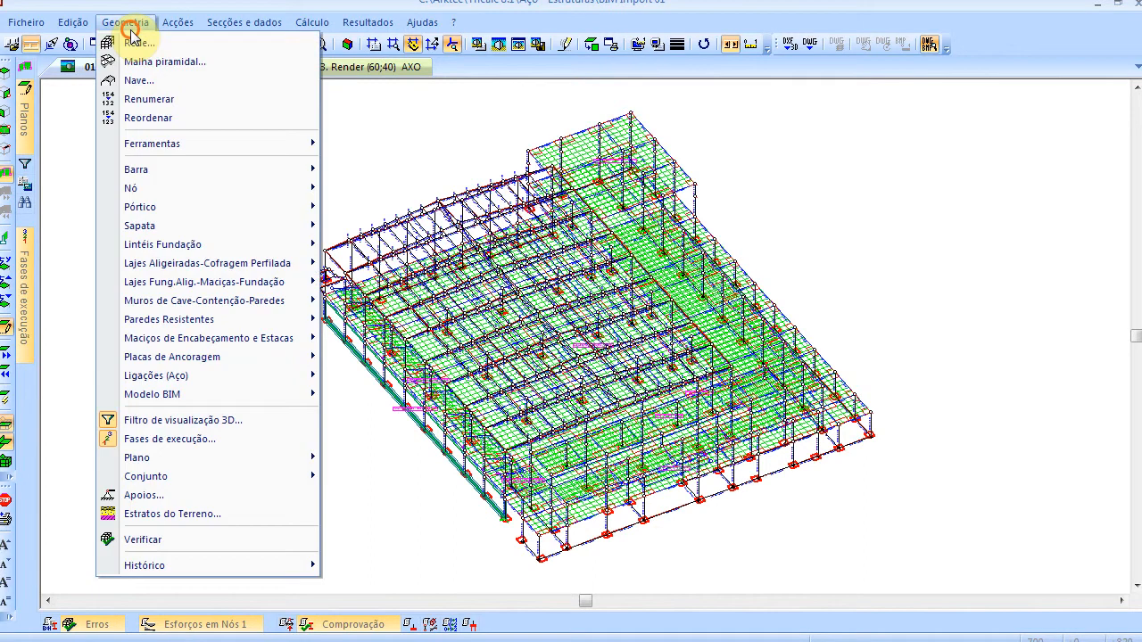
{"action": "left_click", "coordinate": [147, 98]}
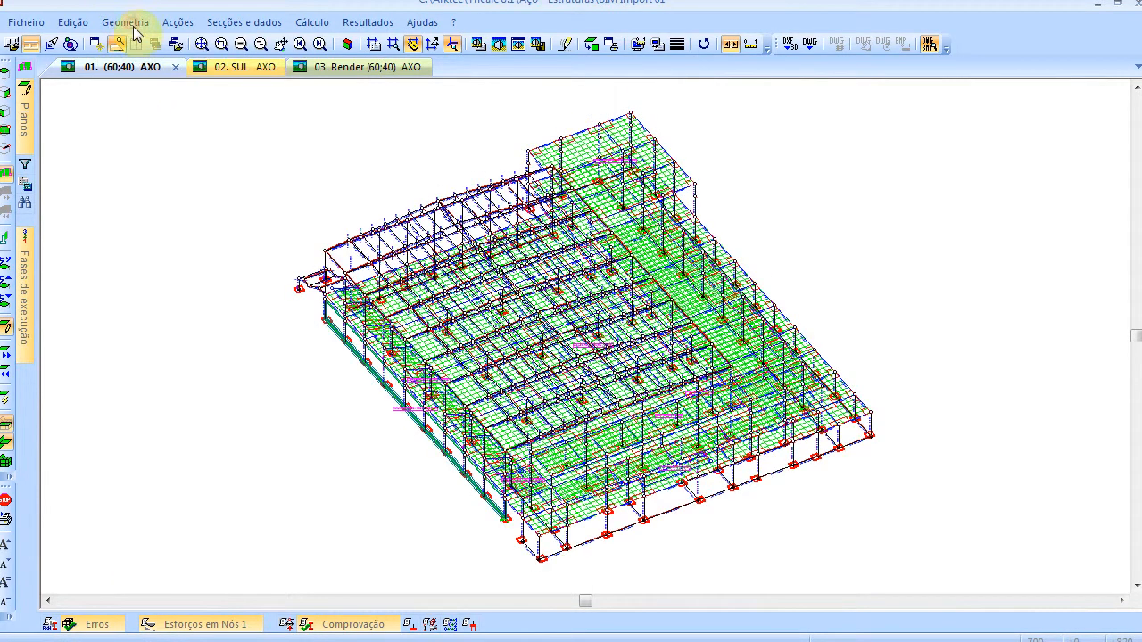
{"action": "left_click", "coordinate": [125, 23]}
{"action": "left_click", "coordinate": [145, 111]}
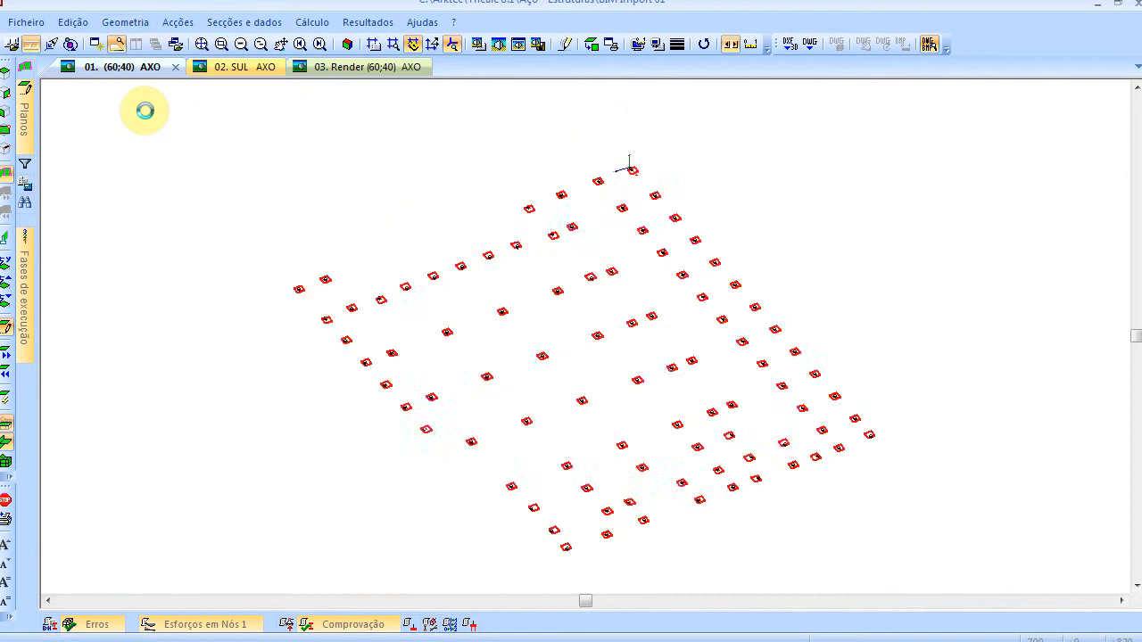
Verify the geometry again with the same options and list its errors with the serious ones first
{"action": "left_click", "coordinate": [132, 24]}
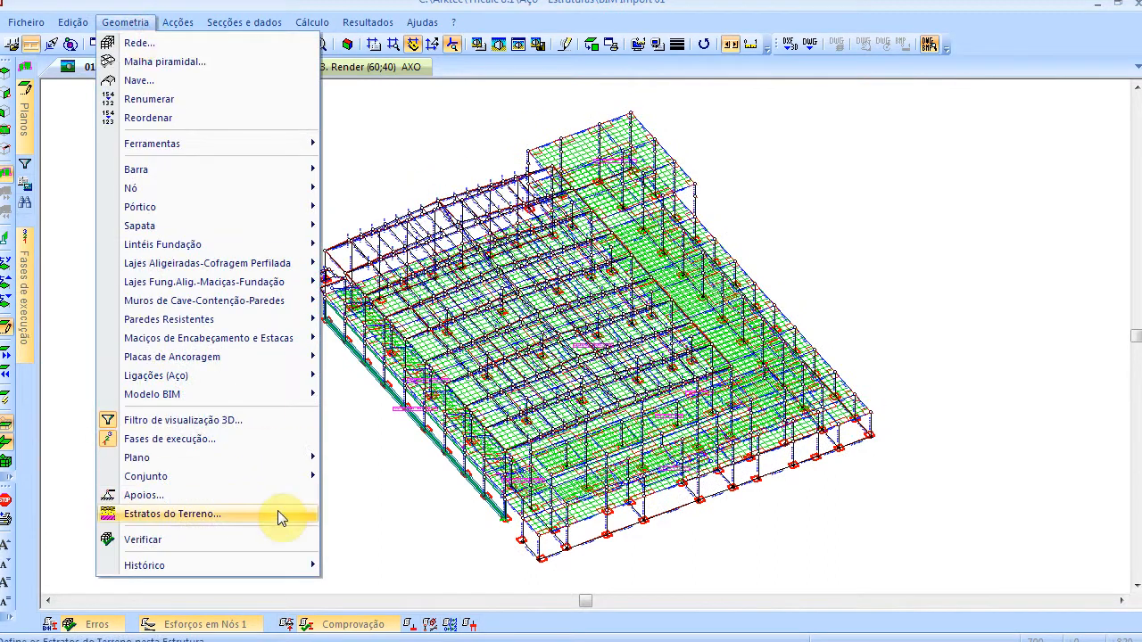
{"action": "left_click", "coordinate": [272, 533]}
{"action": "left_click", "coordinate": [518, 459]}
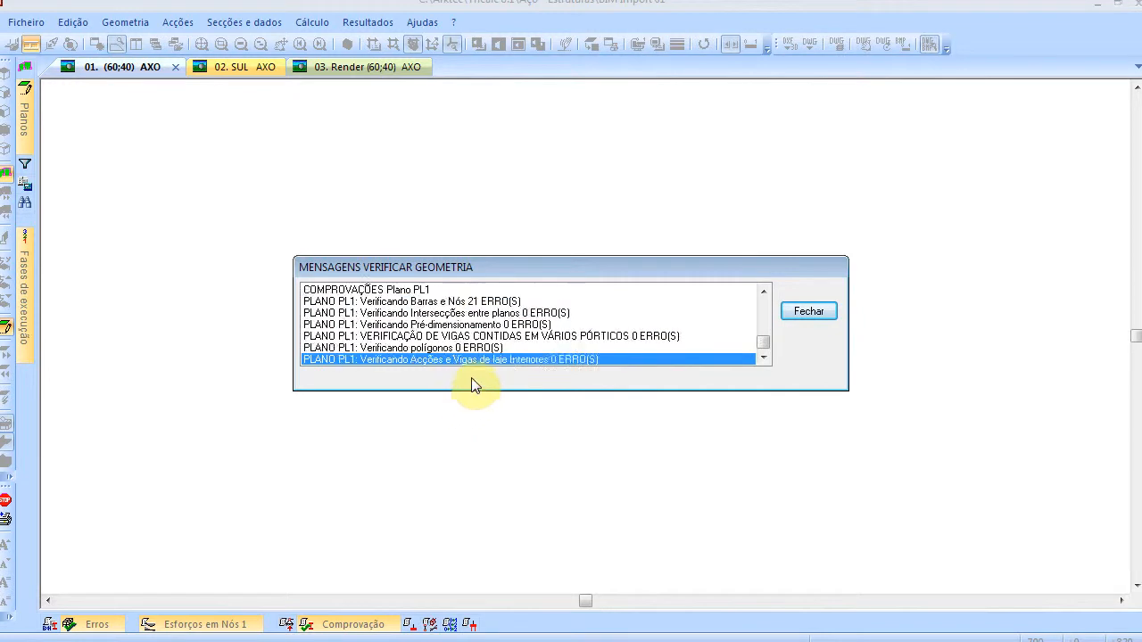
{"action": "left_click", "coordinate": [610, 370]}
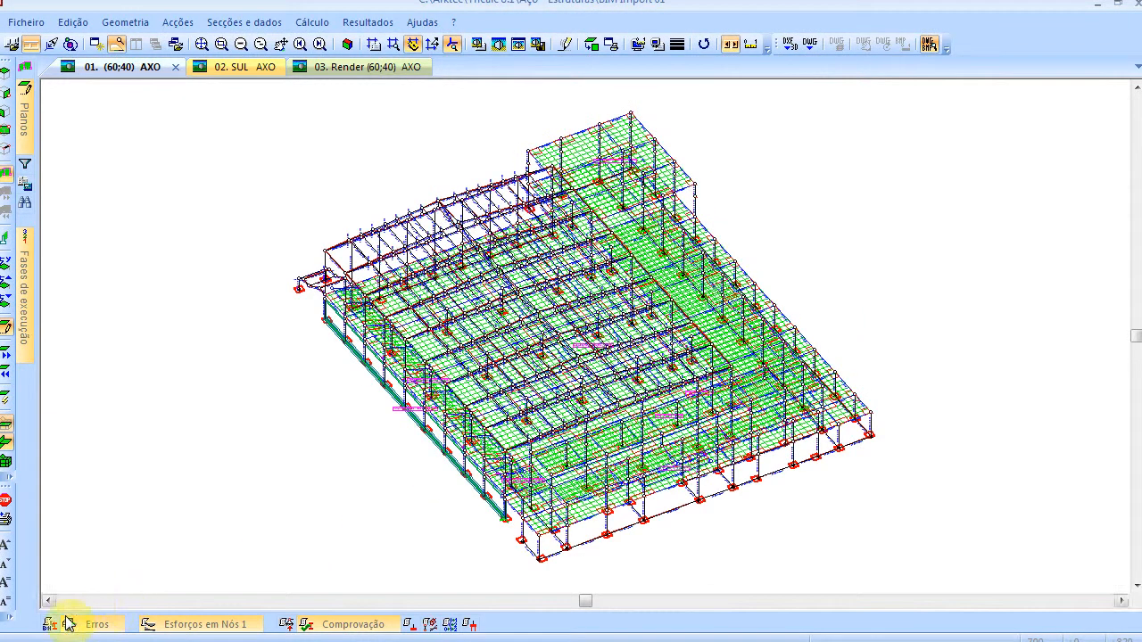
{"action": "left_click", "coordinate": [82, 623]}
{"action": "left_click", "coordinate": [218, 413]}
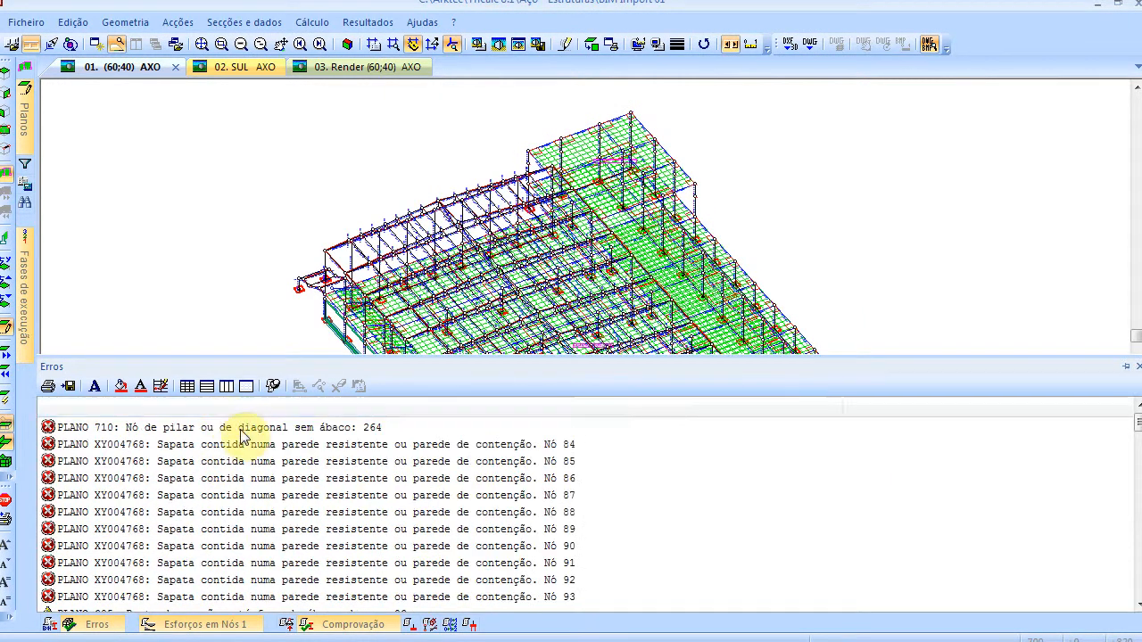
Examine the serious geometry errors for the footings contained in a wall on plane XY004768
{"action": "left_click", "coordinate": [239, 430]}
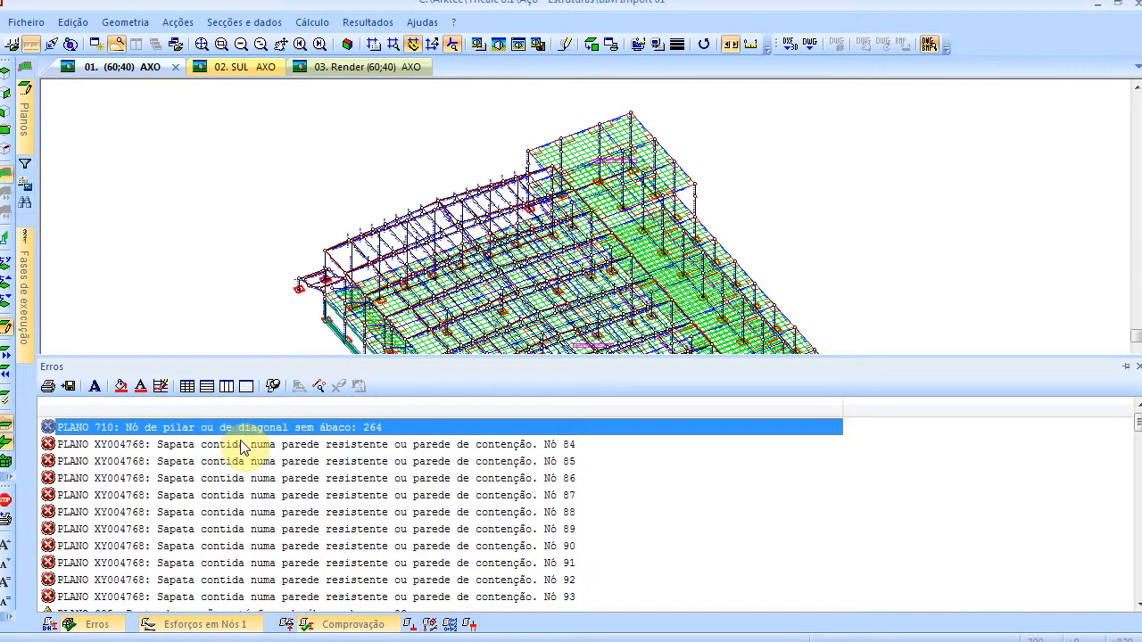
{"action": "left_click", "coordinate": [241, 446]}
{"action": "scroll", "coordinate": [241, 450], "scroll_direction": "down", "scroll_amount": 4}
{"action": "scroll", "coordinate": [243, 455], "scroll_direction": "up", "scroll_amount": 4}
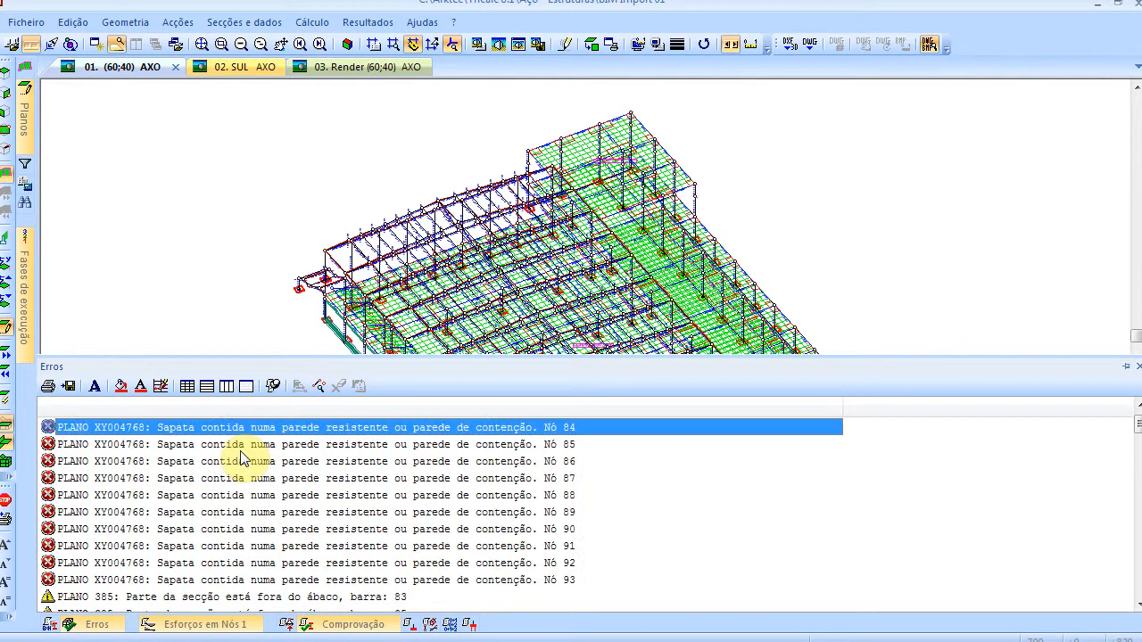
{"action": "left_click", "coordinate": [322, 336]}
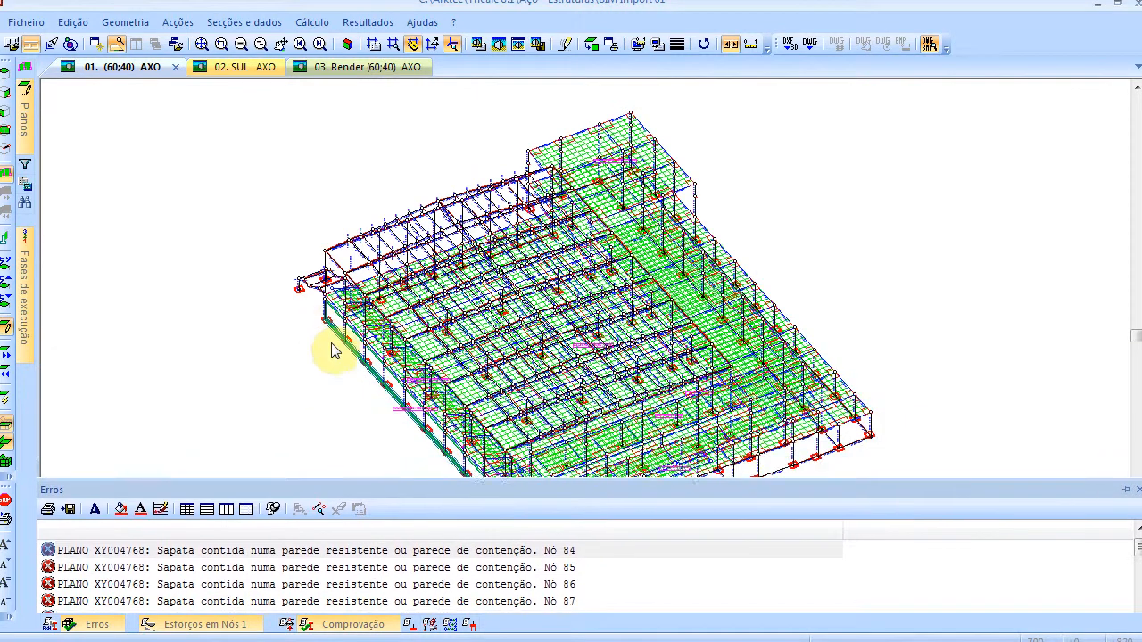
Delete the ten isolated footings at nodes 84 to 93 along the wall, then fit the whole structure in view
{"action": "scroll", "coordinate": [501, 528], "scroll_direction": "up", "scroll_amount": 5}
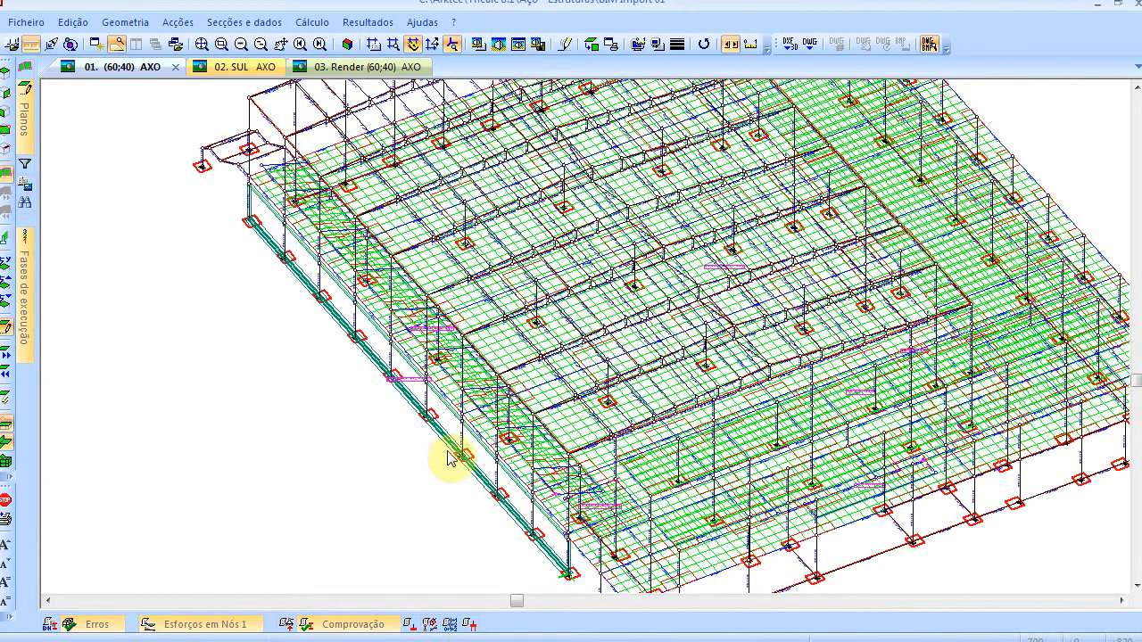
{"action": "left_click", "coordinate": [125, 22]}
{"action": "mouse_move", "coordinate": [139, 226]}
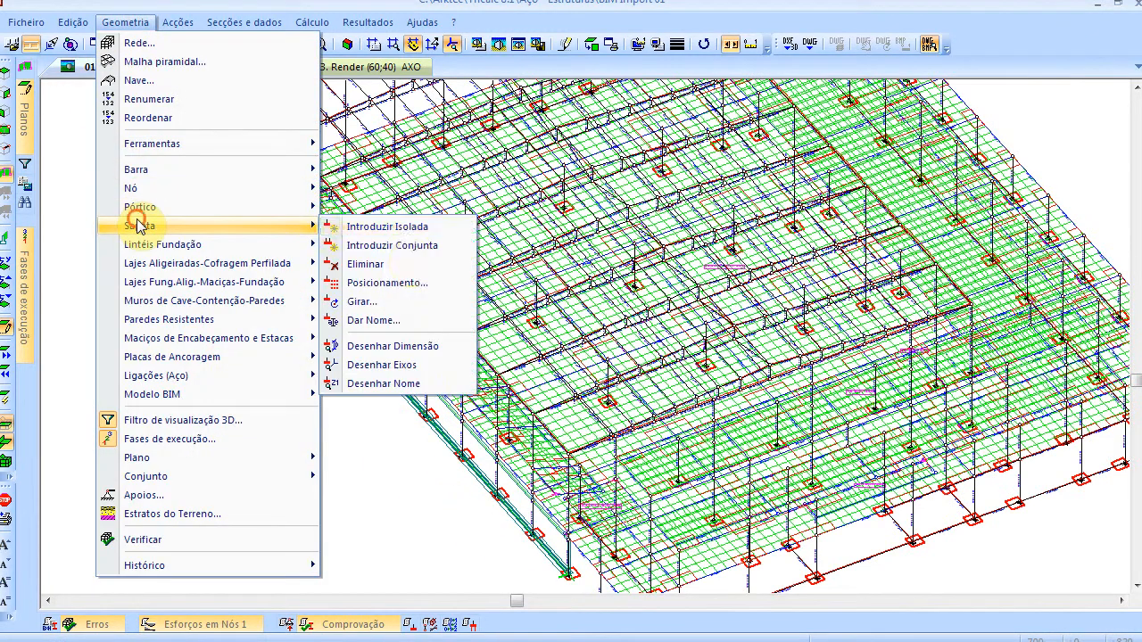
{"action": "left_click", "coordinate": [408, 258]}
{"action": "left_click", "coordinate": [221, 211]}
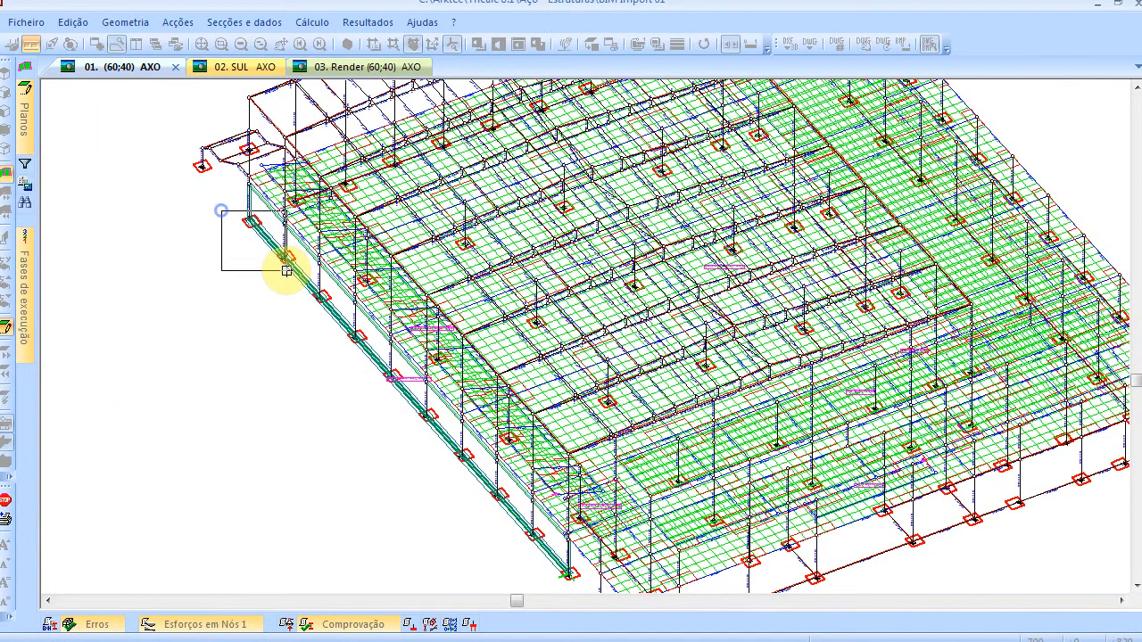
{"action": "left_click", "coordinate": [295, 279]}
{"action": "left_click", "coordinate": [292, 285]}
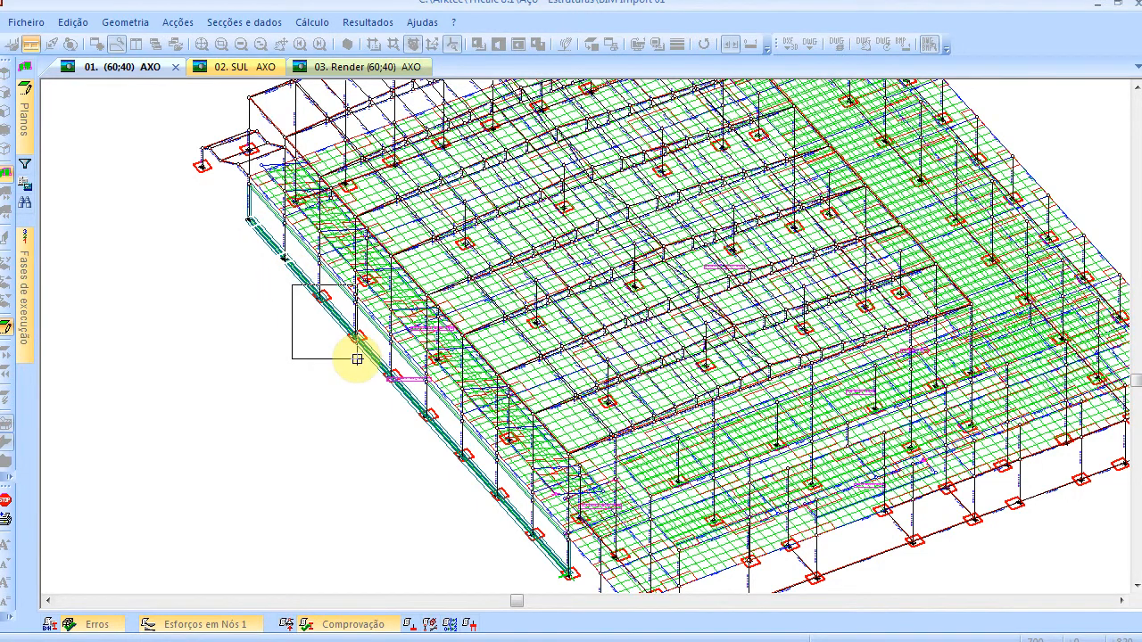
{"action": "left_click", "coordinate": [396, 412]}
{"action": "left_click", "coordinate": [371, 362]}
{"action": "left_click", "coordinate": [448, 440]}
{"action": "left_click", "coordinate": [438, 428]}
{"action": "left_click", "coordinate": [497, 503]}
{"action": "left_click", "coordinate": [484, 478]}
{"action": "left_click", "coordinate": [529, 530]}
{"action": "left_click", "coordinate": [524, 522]}
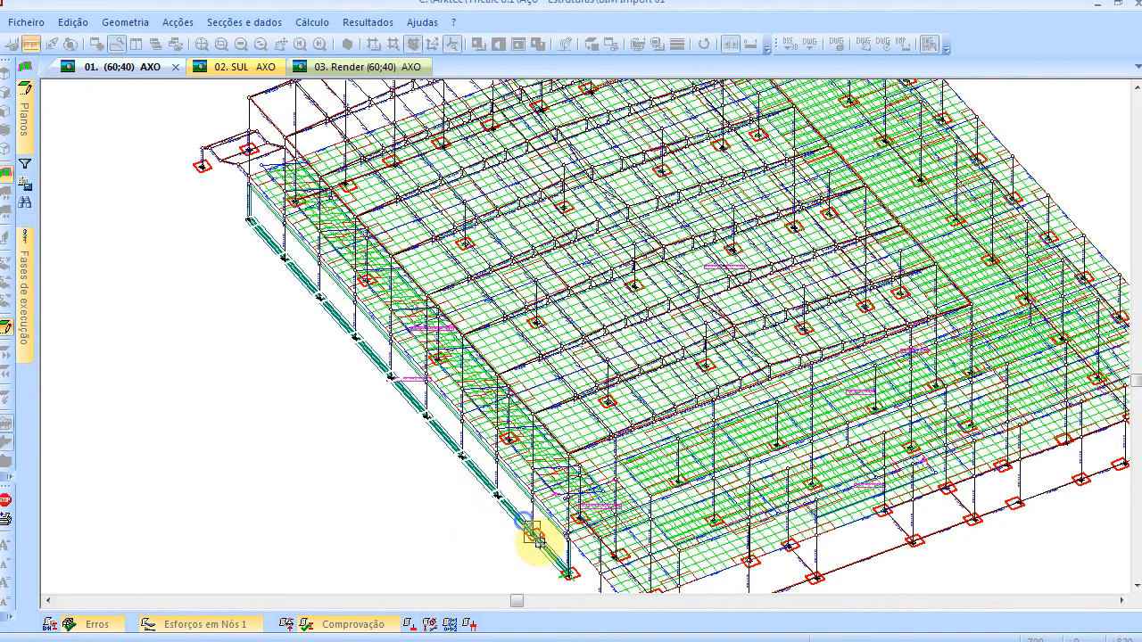
{"action": "left_click", "coordinate": [575, 578]}
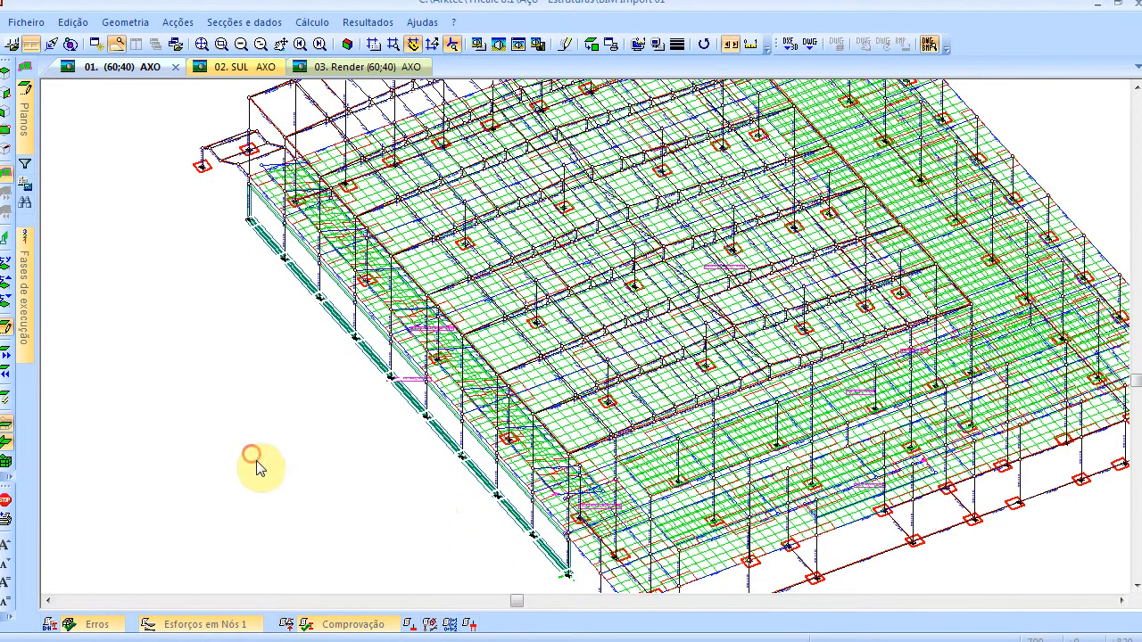
{"action": "left_click", "coordinate": [201, 45]}
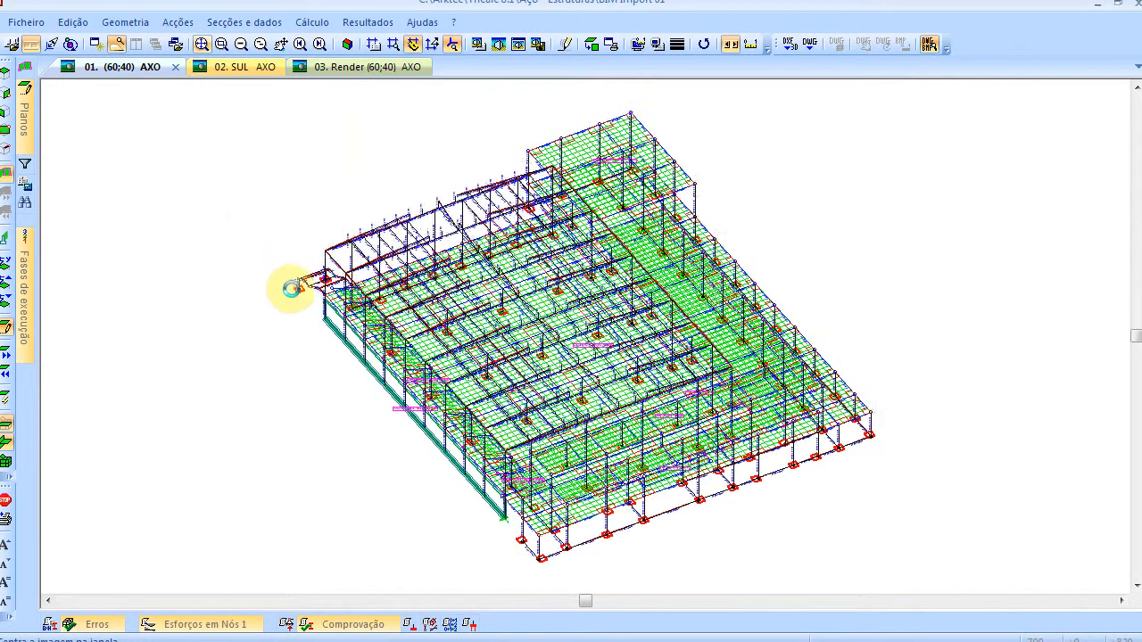
Reorder the structure's nodes and bars
{"action": "mouse_move", "coordinate": [299, 286]}
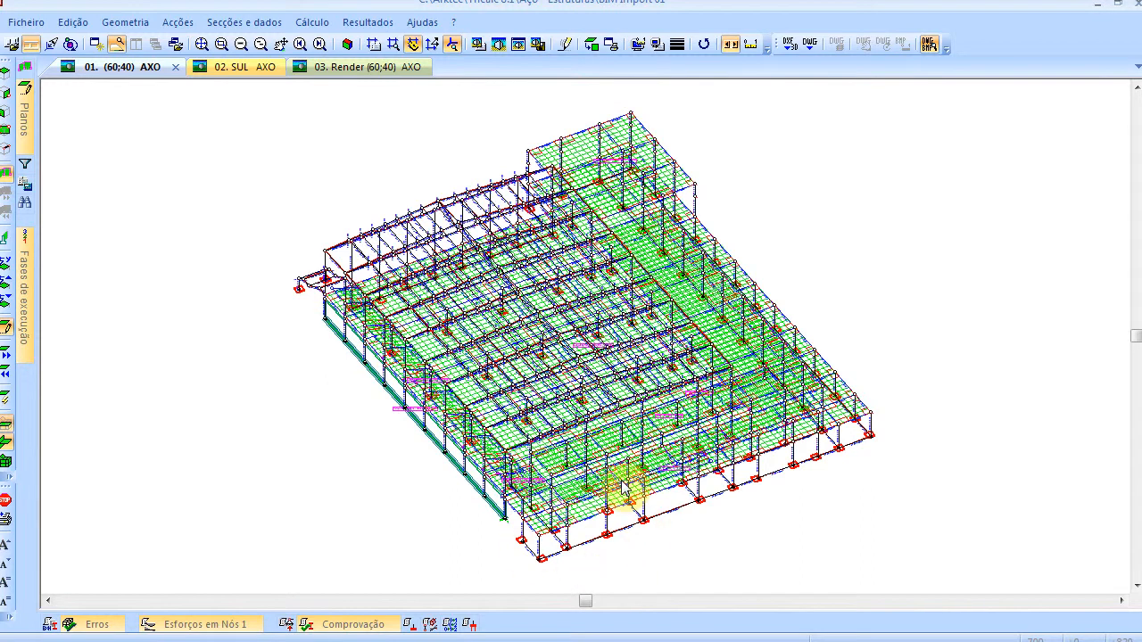
{"action": "left_click", "coordinate": [134, 24]}
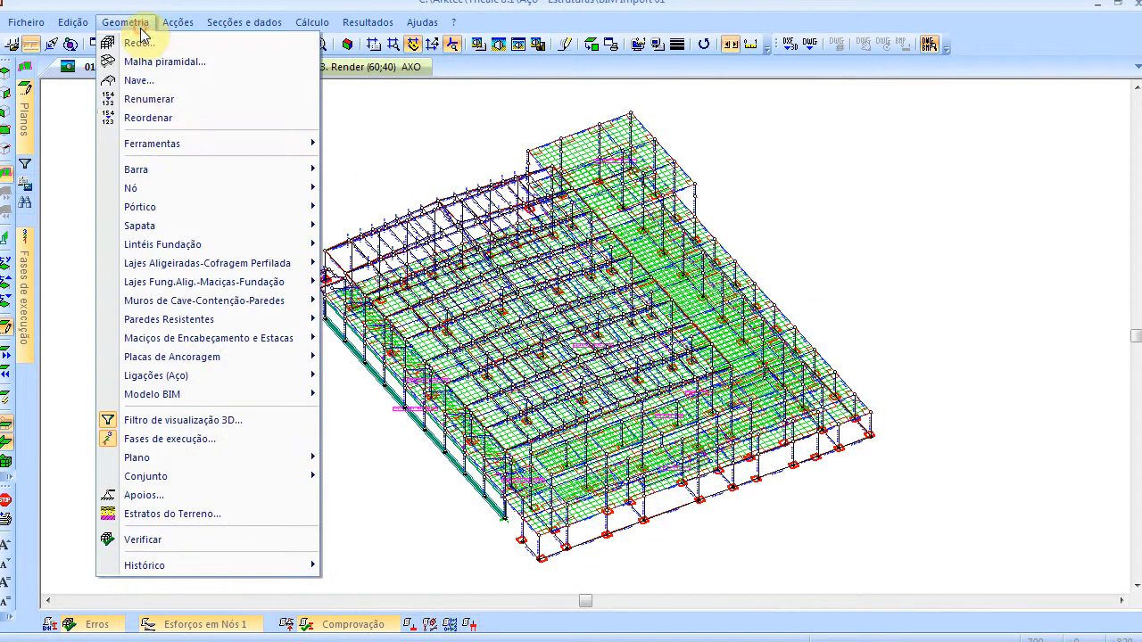
{"action": "left_click", "coordinate": [140, 115]}
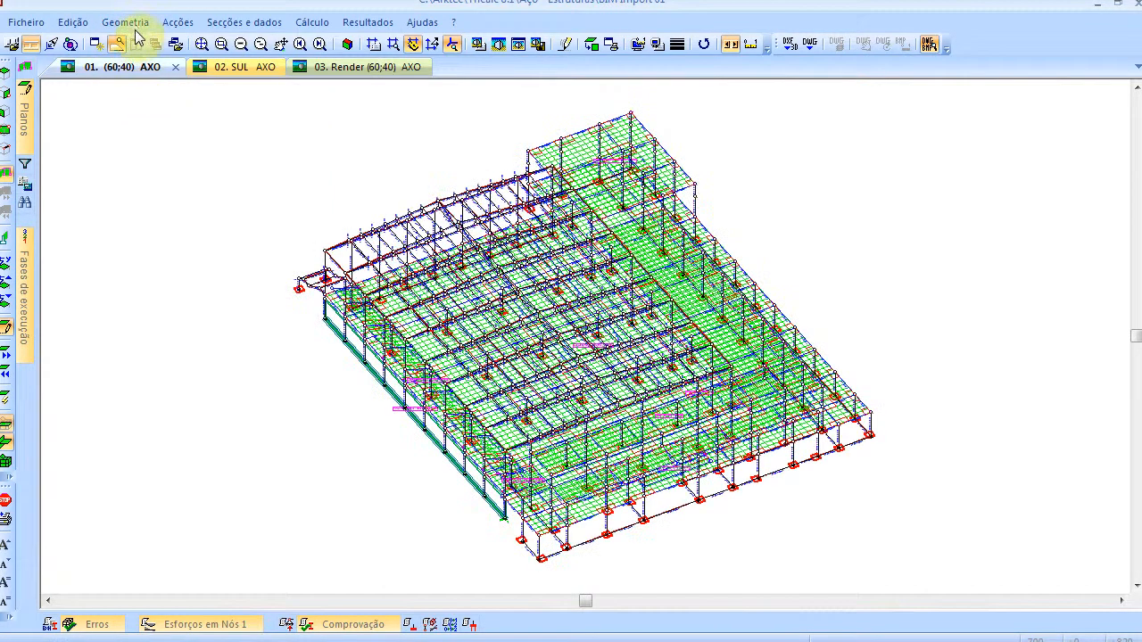
Verify the geometry with the current verification options and list the remaining errors with the serious ones first
{"action": "left_click", "coordinate": [133, 25]}
{"action": "left_click", "coordinate": [181, 540]}
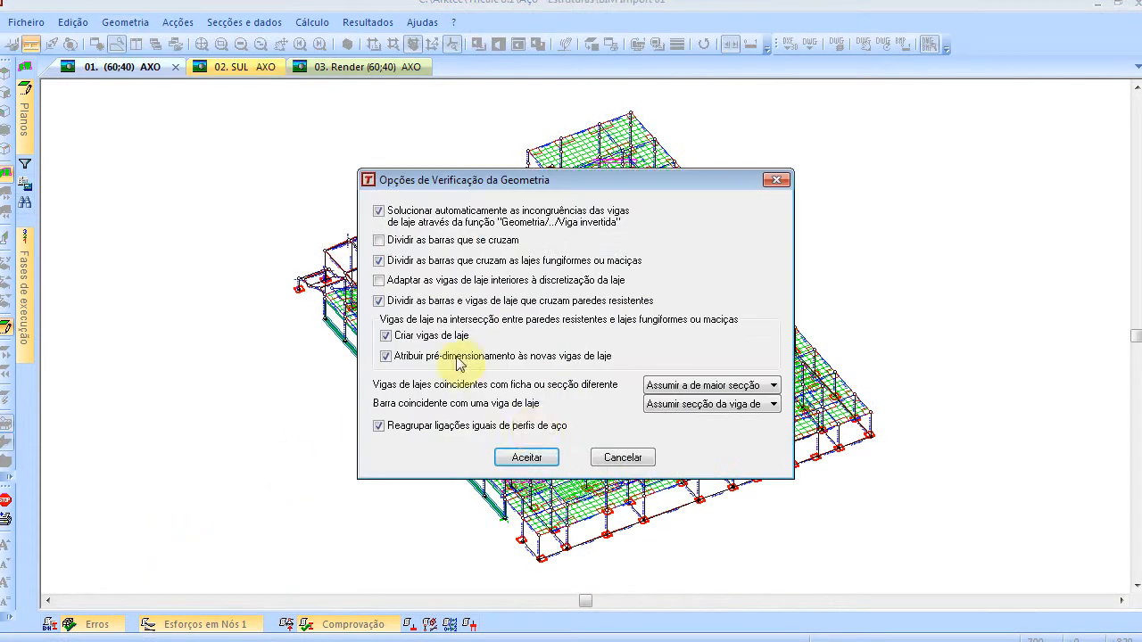
{"action": "left_click", "coordinate": [528, 459]}
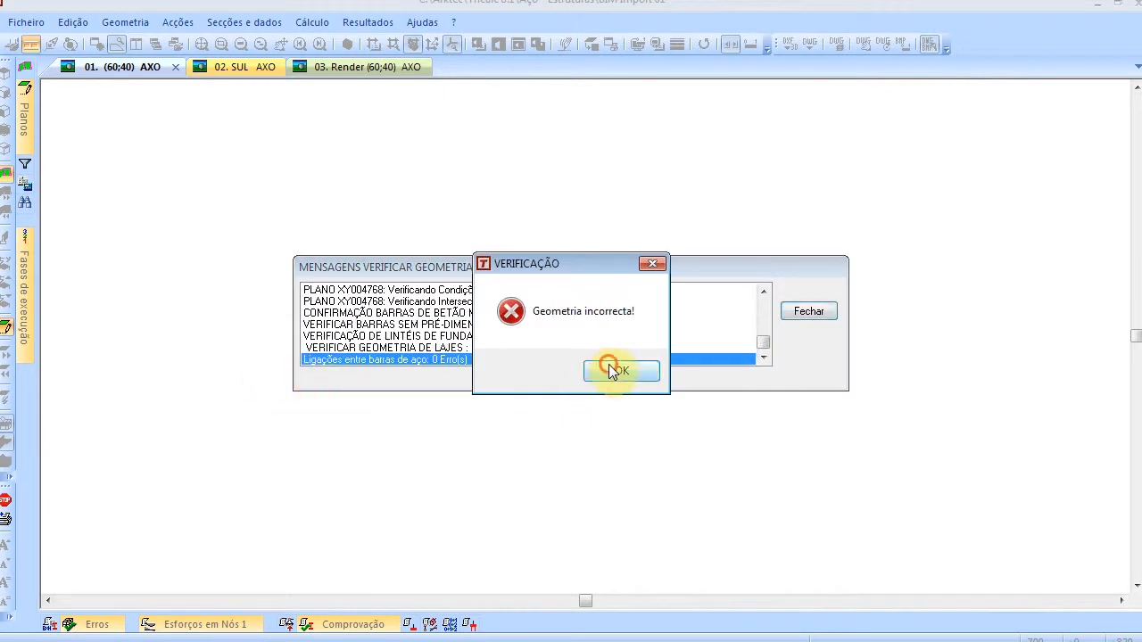
{"action": "left_click", "coordinate": [612, 370]}
{"action": "left_click", "coordinate": [93, 624]}
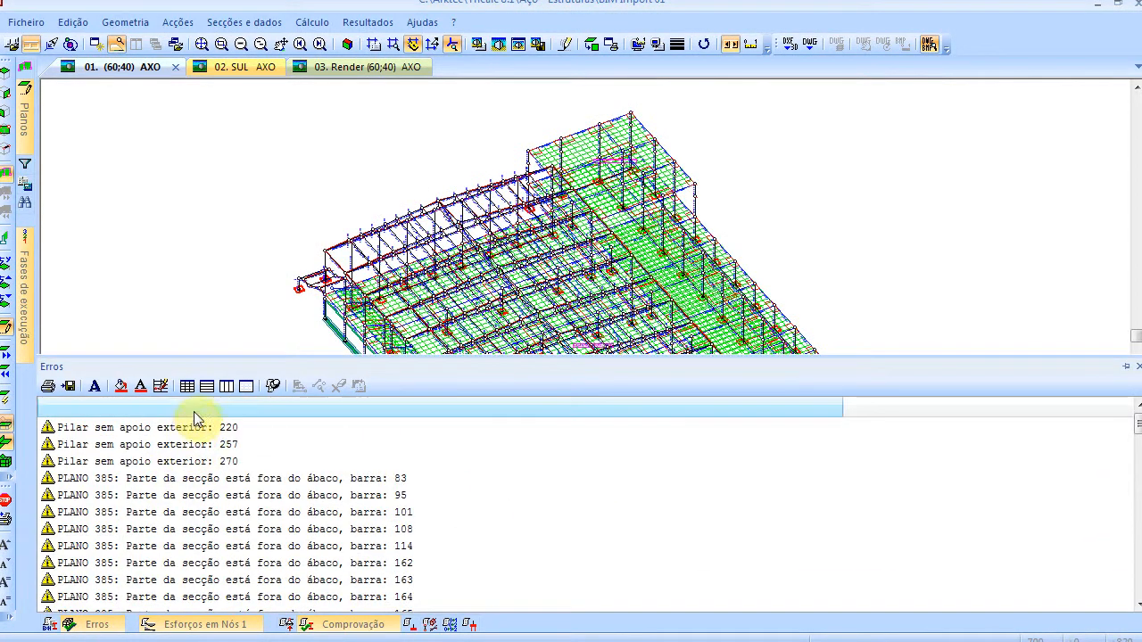
{"action": "left_click", "coordinate": [198, 427]}
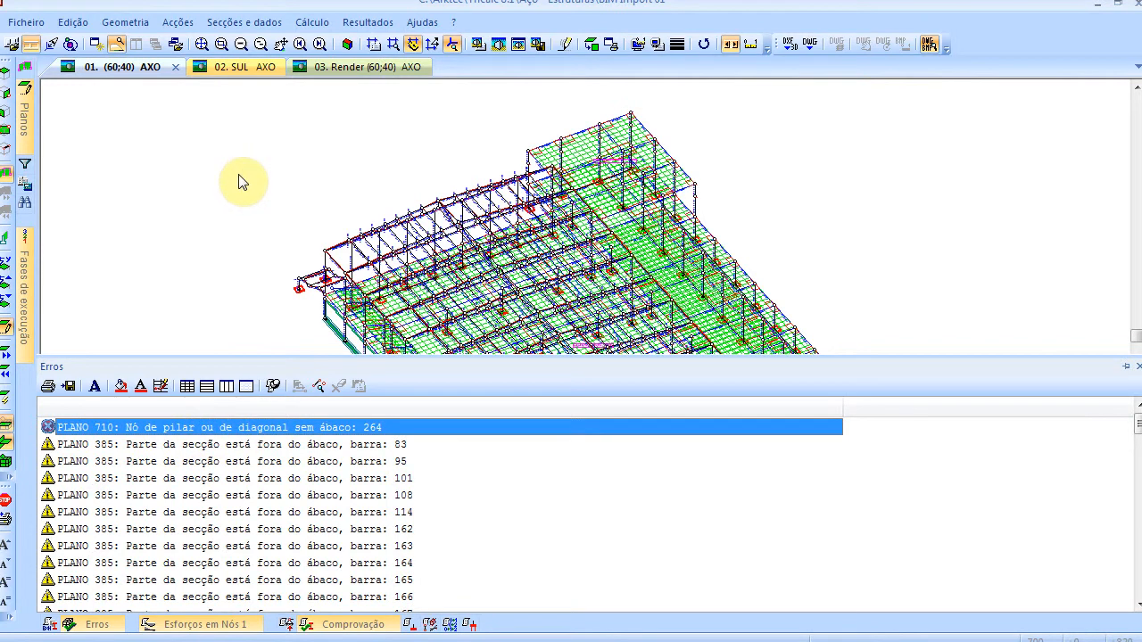
Generate automatic drop panels (ábacos) for the slabs on planes 385, 710, 920 and PL1
{"action": "left_click", "coordinate": [124, 21]}
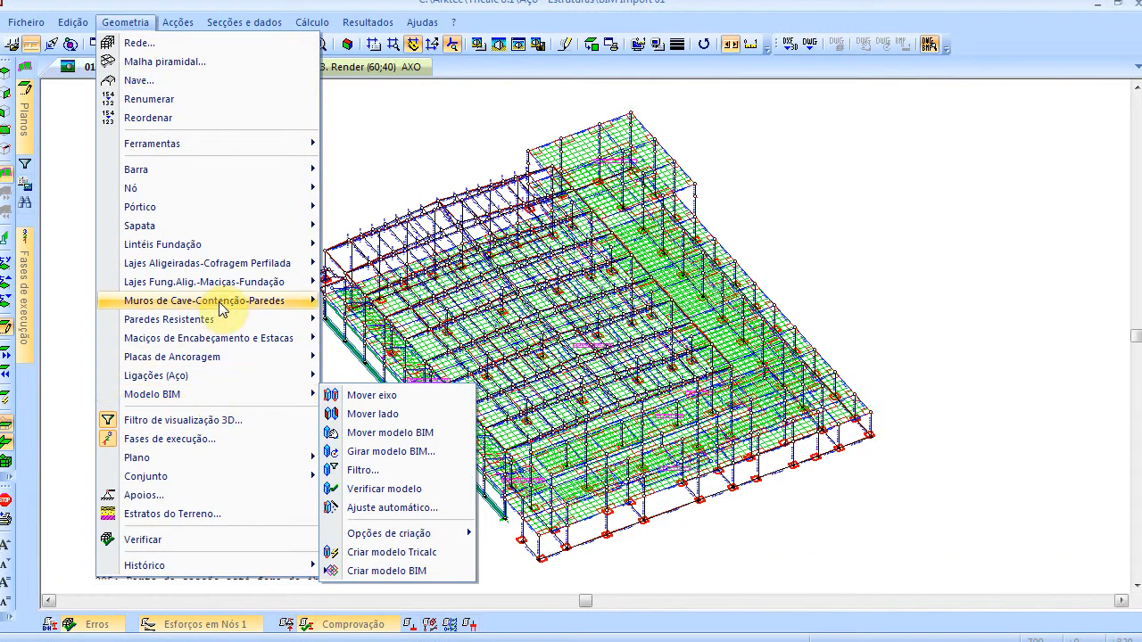
{"action": "mouse_move", "coordinate": [219, 282]}
{"action": "left_click", "coordinate": [394, 354]}
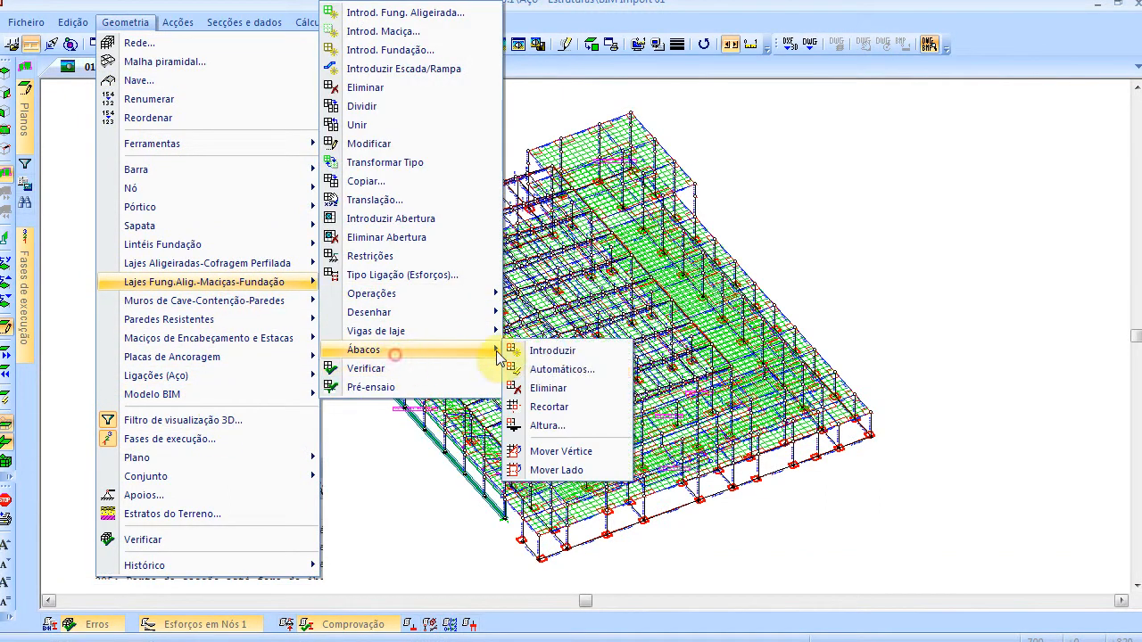
{"action": "left_click", "coordinate": [546, 368]}
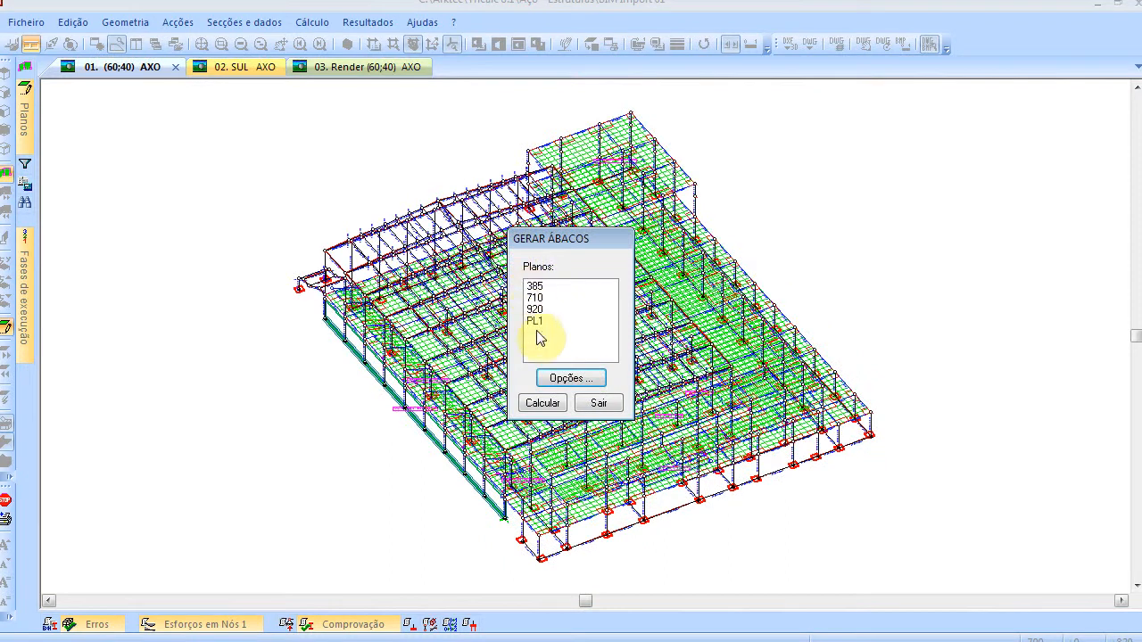
{"action": "left_click", "coordinate": [535, 321]}
{"action": "left_click", "coordinate": [535, 287], "text": "shift"}
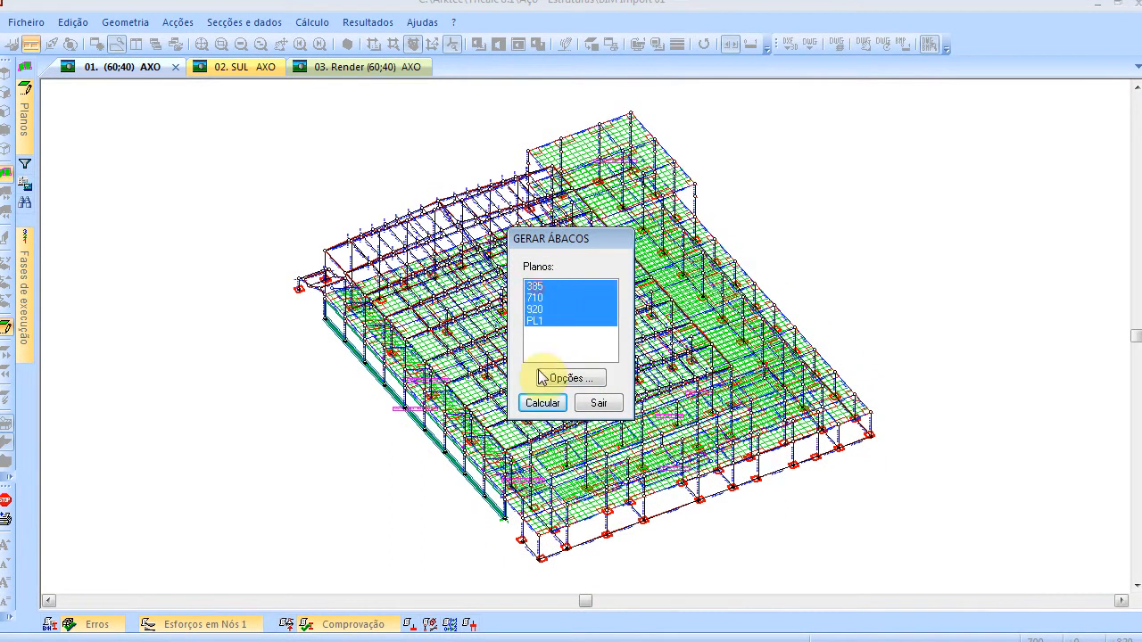
{"action": "left_click", "coordinate": [538, 404]}
{"action": "left_click", "coordinate": [624, 370]}
{"action": "left_click", "coordinate": [598, 402]}
{"action": "left_click", "coordinate": [293, 317]}
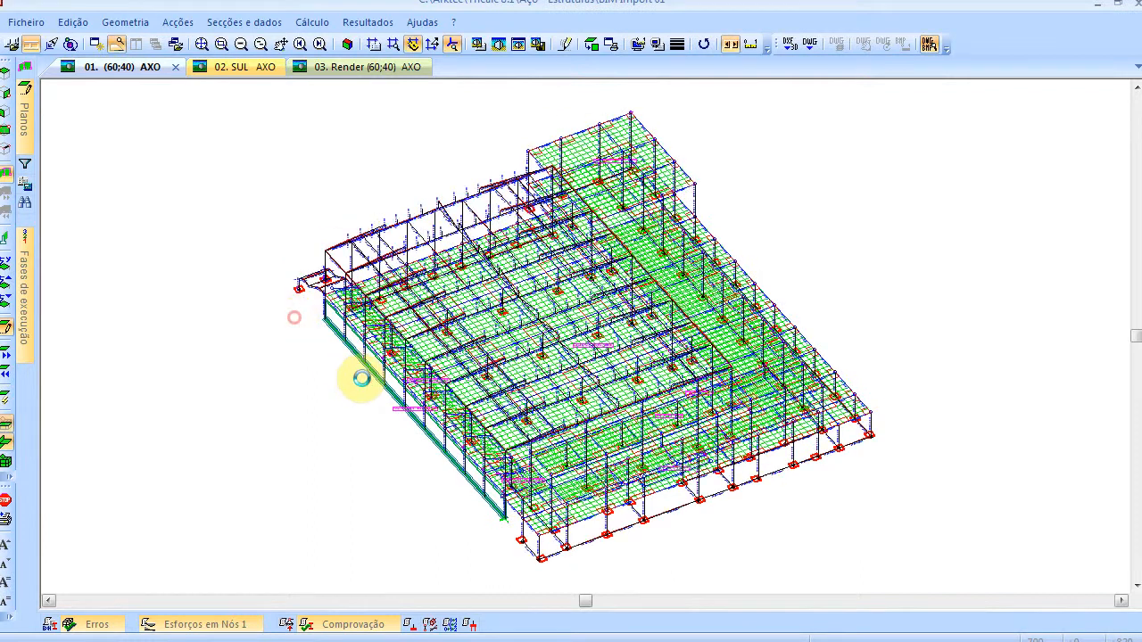
Orbit the whole structure to the isometric 60;25 view to inspect the model
{"action": "mouse_move", "coordinate": [498, 213]}
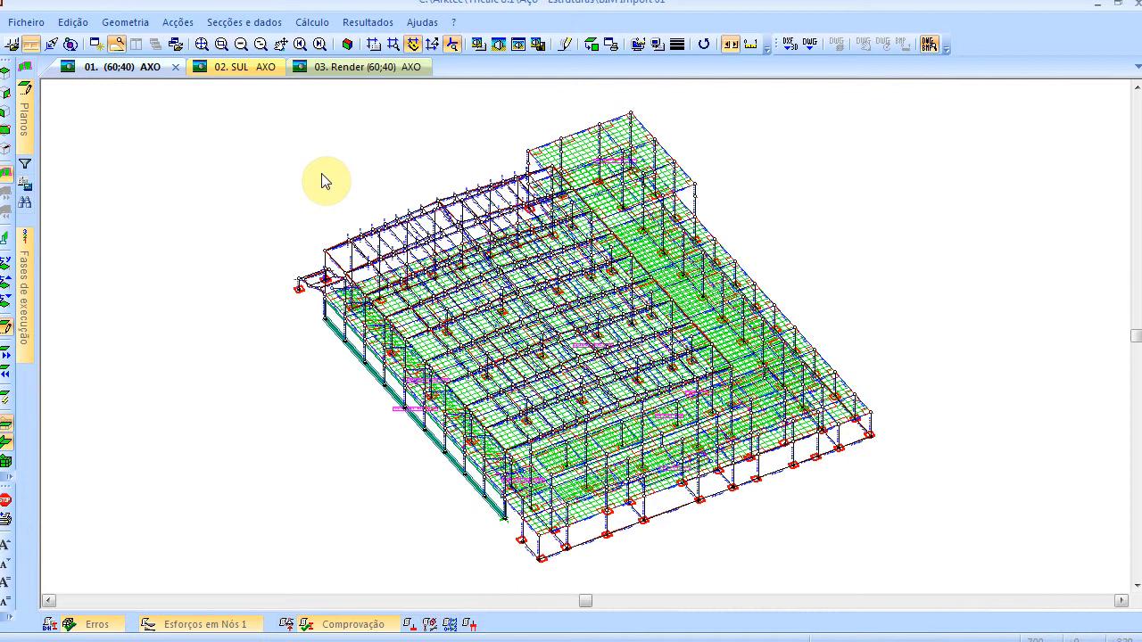
{"action": "left_click", "coordinate": [413, 235]}
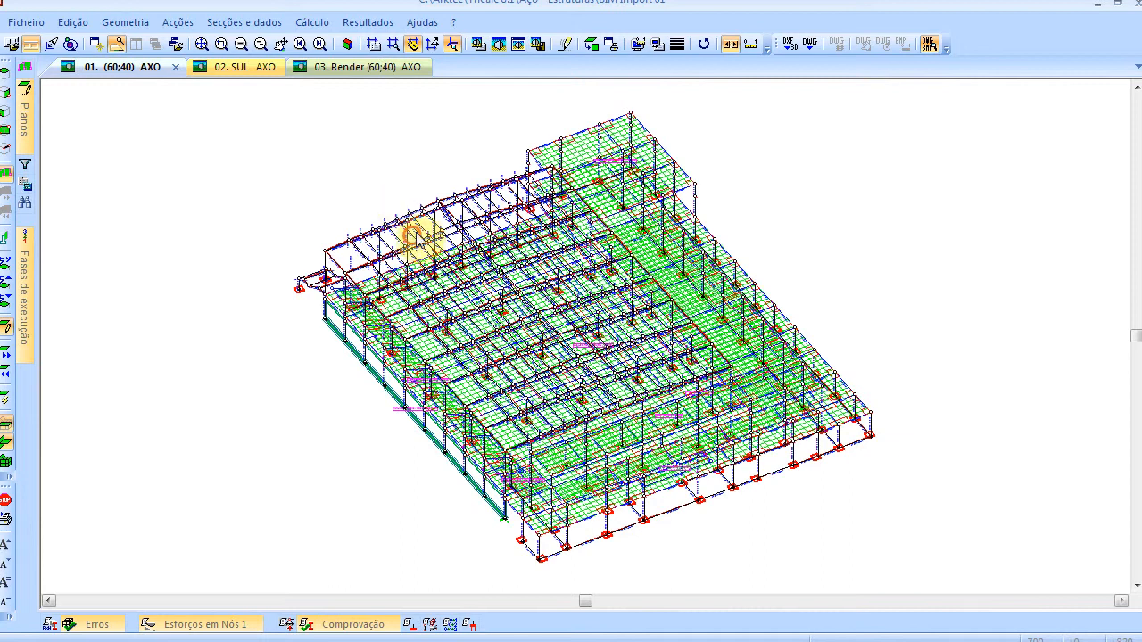
{"action": "left_click_drag", "start_coordinate": [425, 234], "coordinate": [428, 294]}
{"action": "scroll", "coordinate": [429, 297], "scroll_direction": "down", "scroll_amount": 1}
{"action": "scroll", "coordinate": [428, 306], "scroll_direction": "down", "scroll_amount": 1}
{"action": "scroll", "coordinate": [428, 306], "scroll_direction": "up", "scroll_amount": 1}
Minimise Tricalc and return to the workshop presentation slides
{"action": "key", "text": "alt+Tab"}
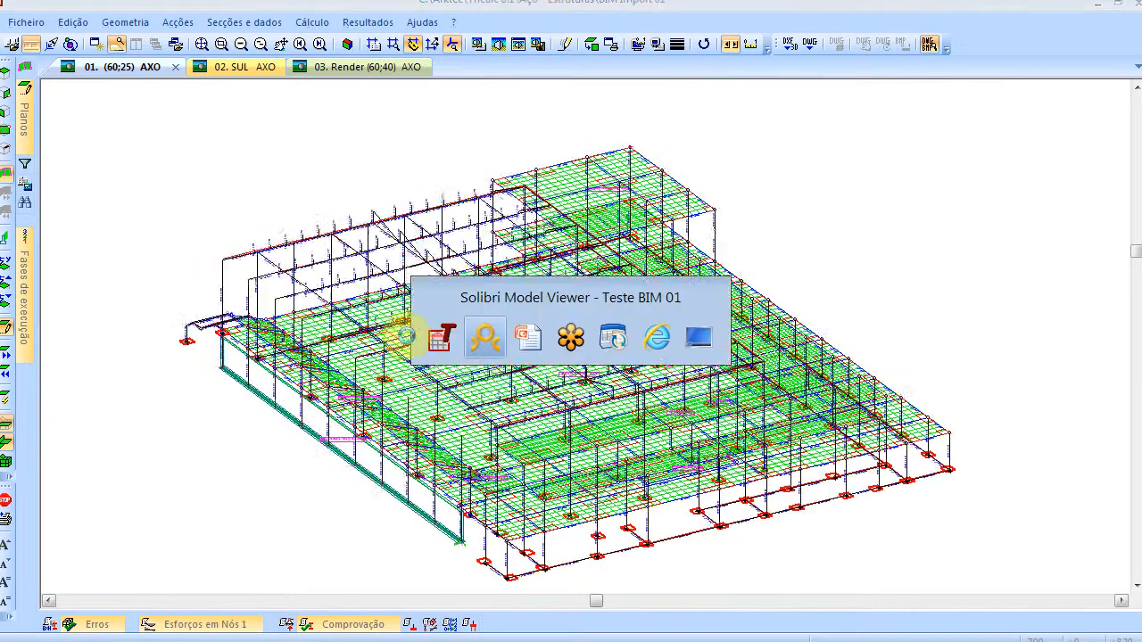
{"action": "key", "text": "alt+Tab"}
{"action": "key", "text": "alt+Tab"}
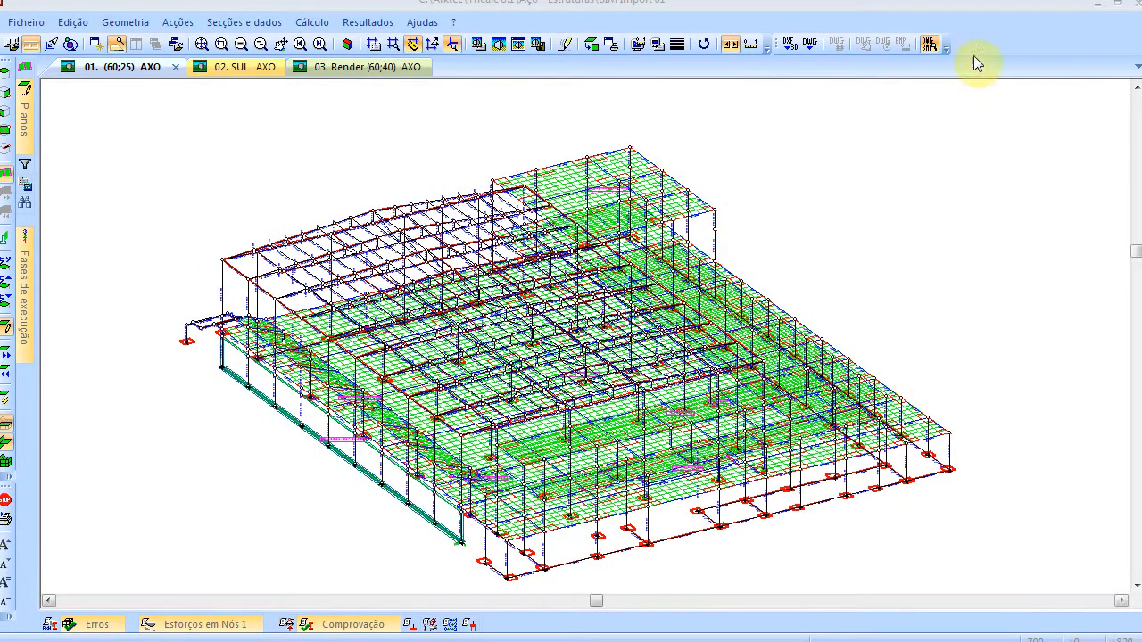
{"action": "left_click", "coordinate": [1102, 9]}
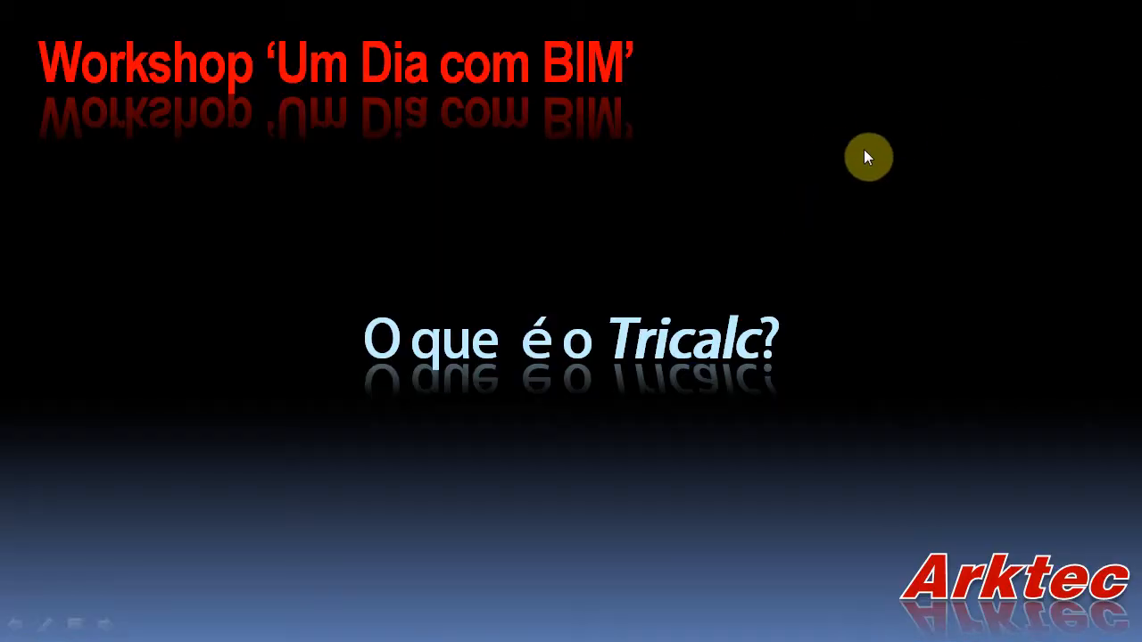